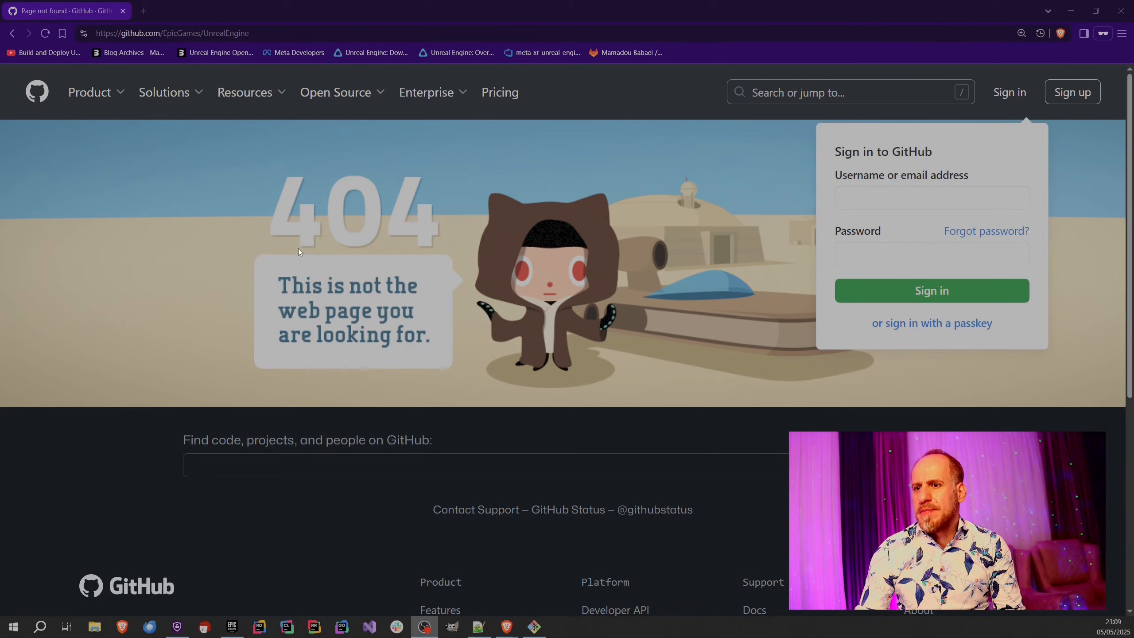
# Close the private browser window with the 404 page and switch to the Unreal Engine 5.6 build article.
pyautogui.moveTo(233, 4); pyautogui.dragTo(637, 110)
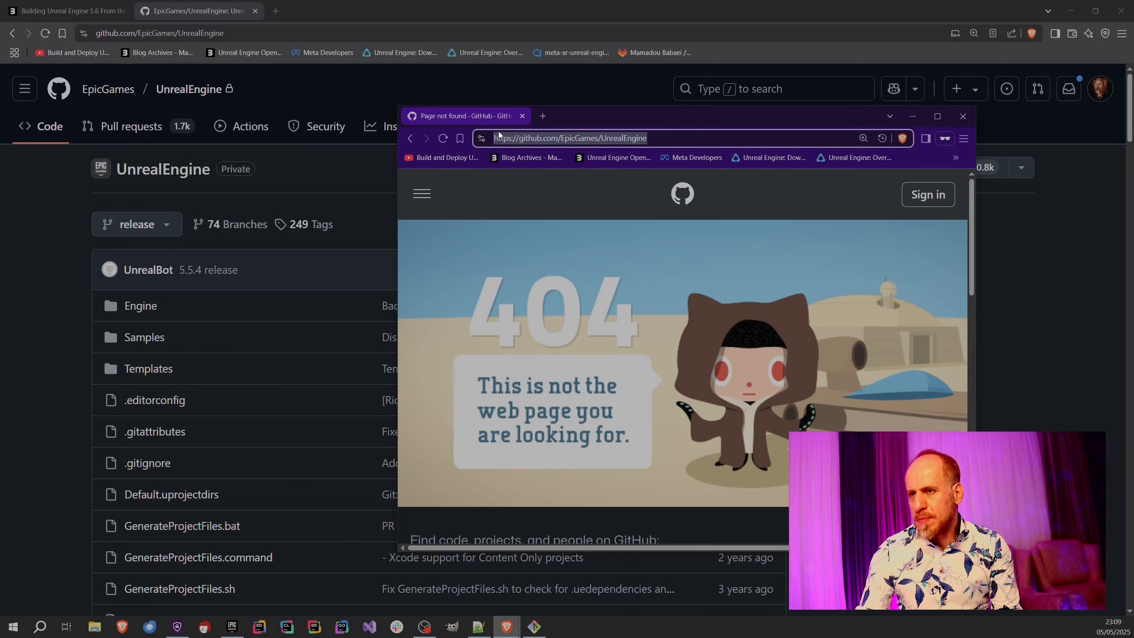
pyautogui.click(522, 116)
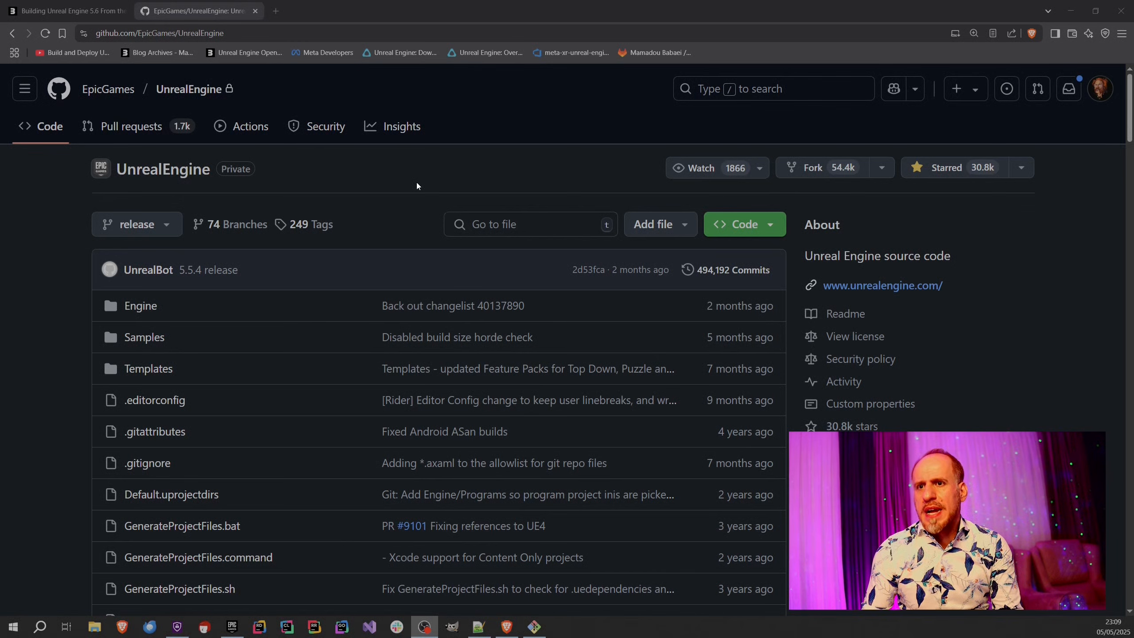
pyautogui.click(66, 10)
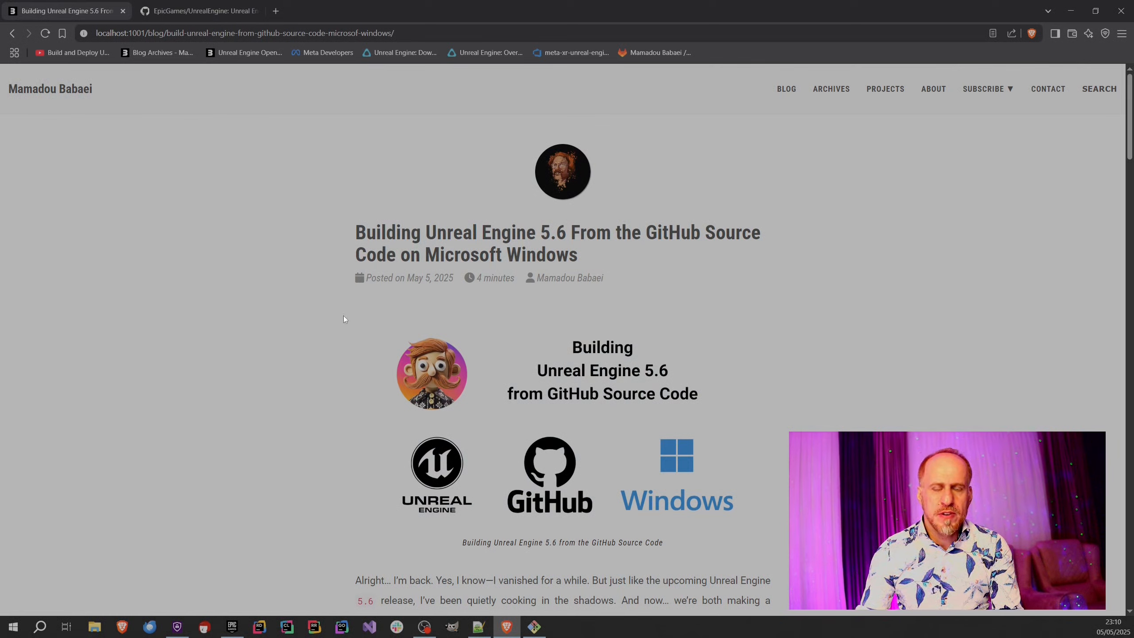
# Look through the article's introduction and table of contents down to the Prerequisites section.
pyautogui.scroll(-10, 298, 443)
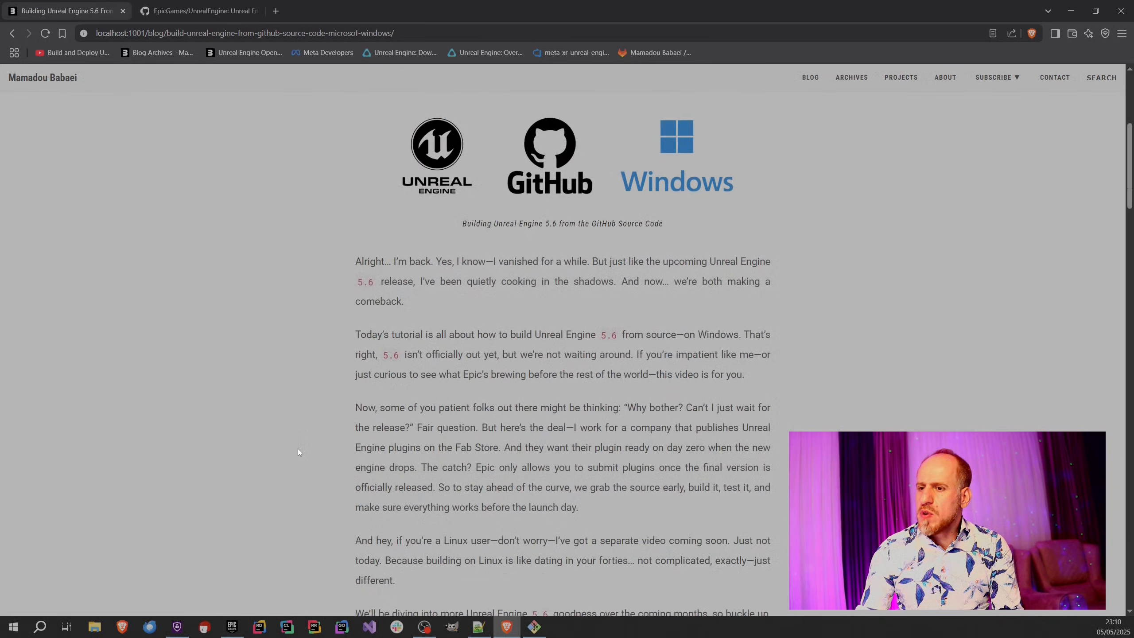
pyautogui.scroll(-2, 290, 455)
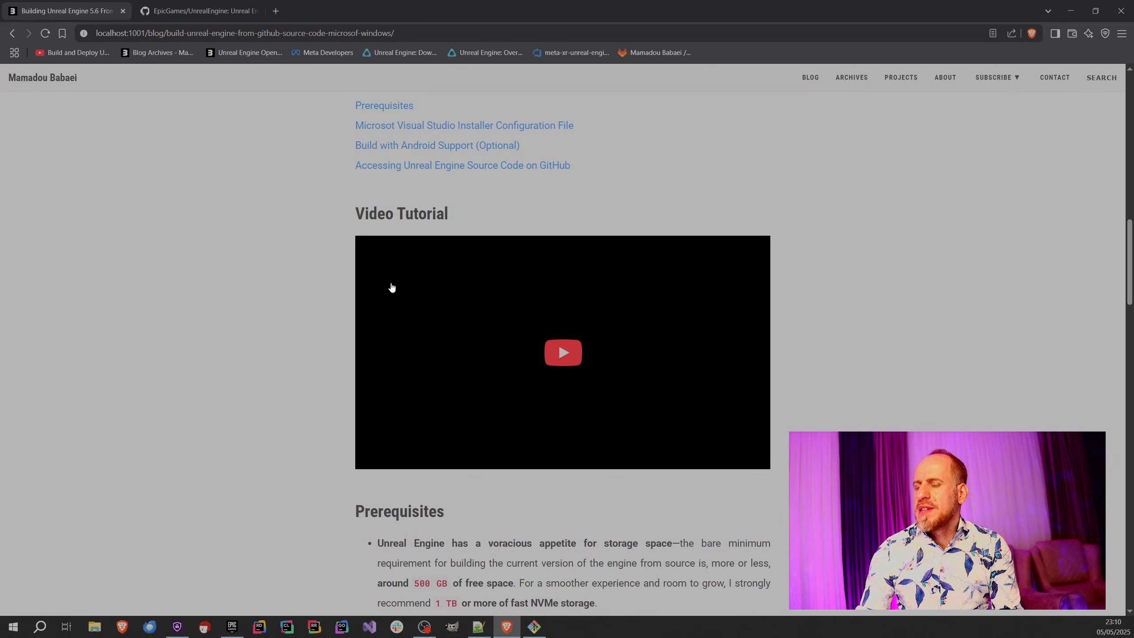
pyautogui.scroll(-6, 261, 447)
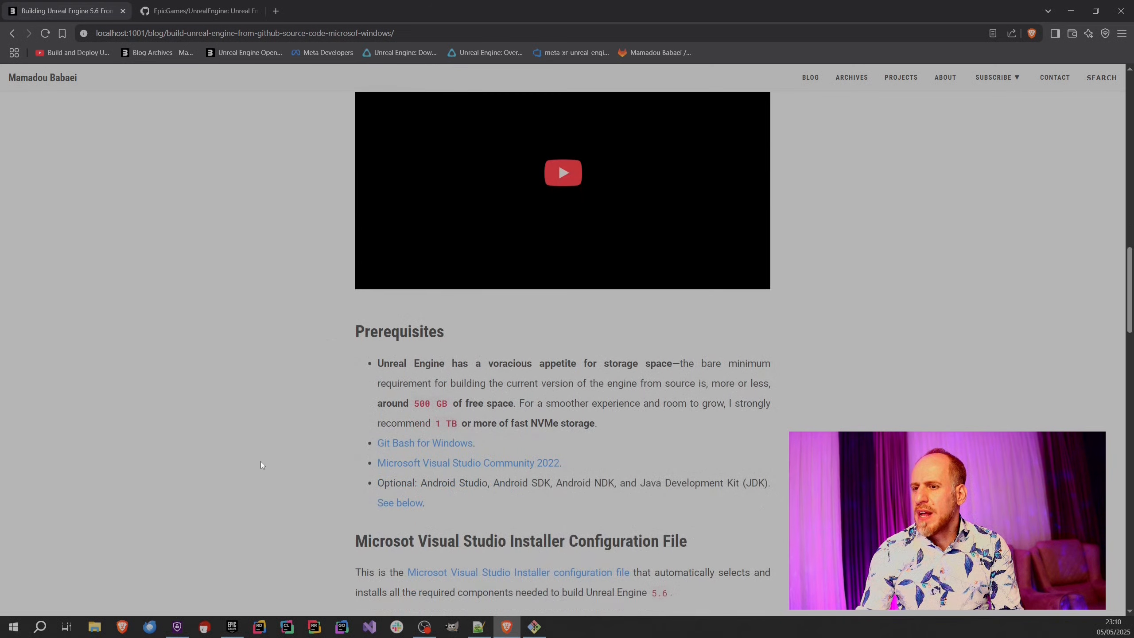
pyautogui.scroll(8, 311, 437)
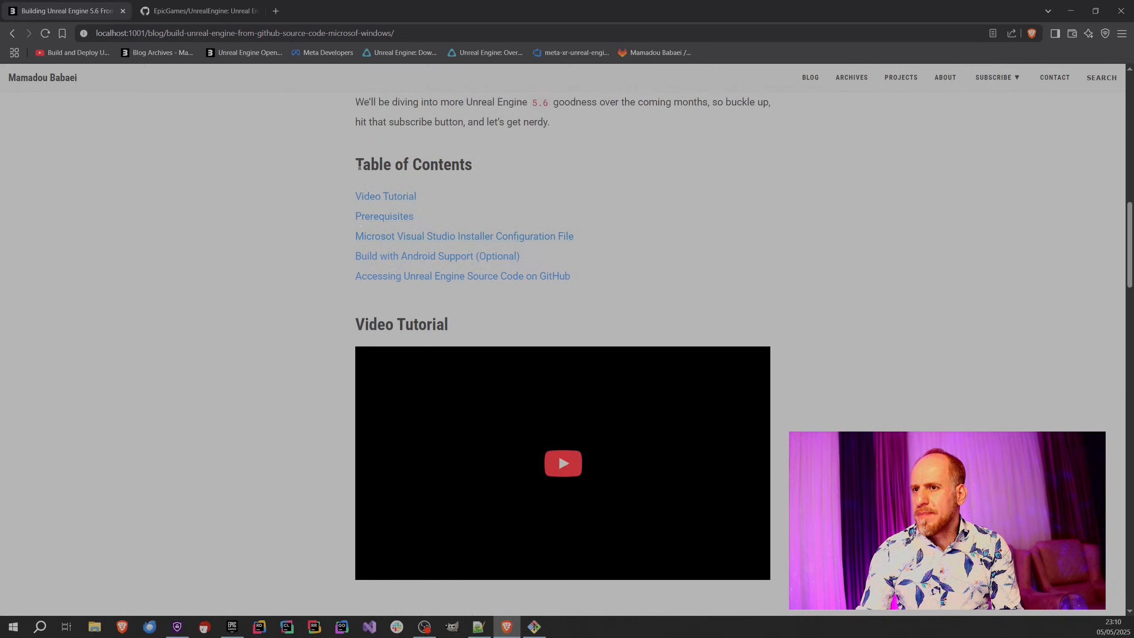
pyautogui.scroll(-9, 268, 437)
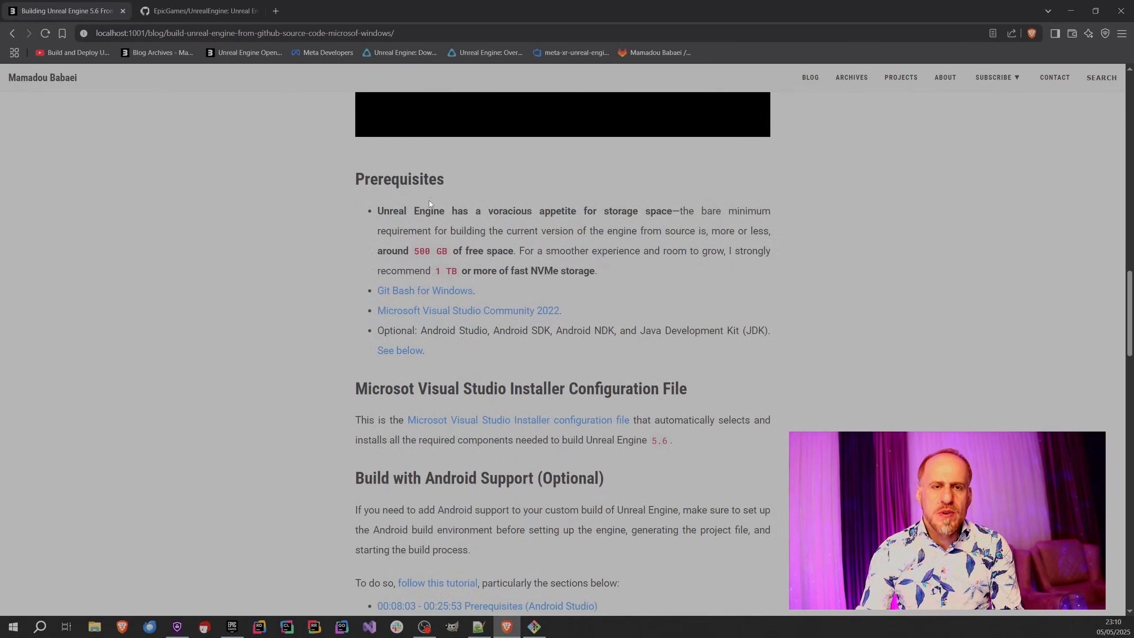
pyautogui.scroll(-1, 337, 307)
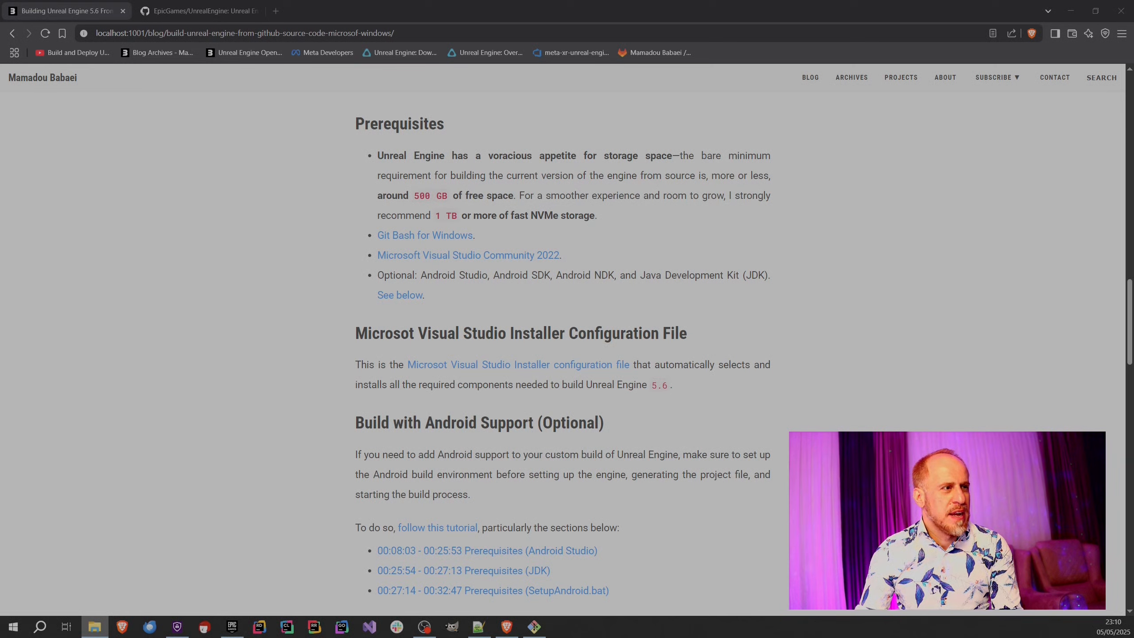
# Check the free space of the WIN10-DATA (D:) drive in File Explorer's This PC view and return to the article.
pyautogui.moveTo(0, 172); pyautogui.dragTo(670, 169)
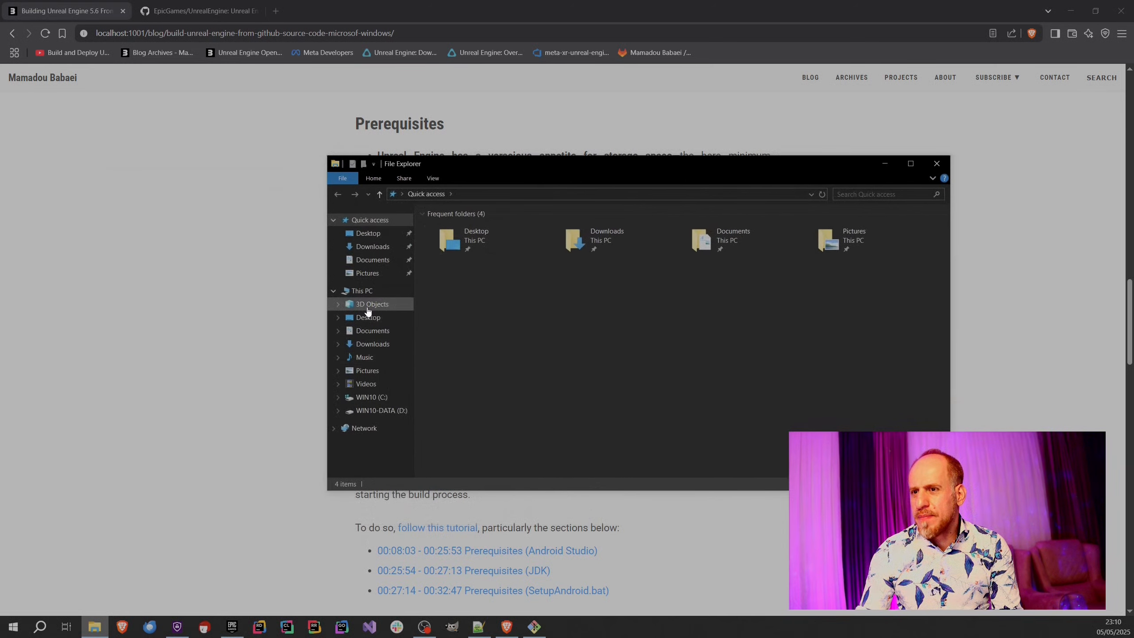
pyautogui.click(371, 291)
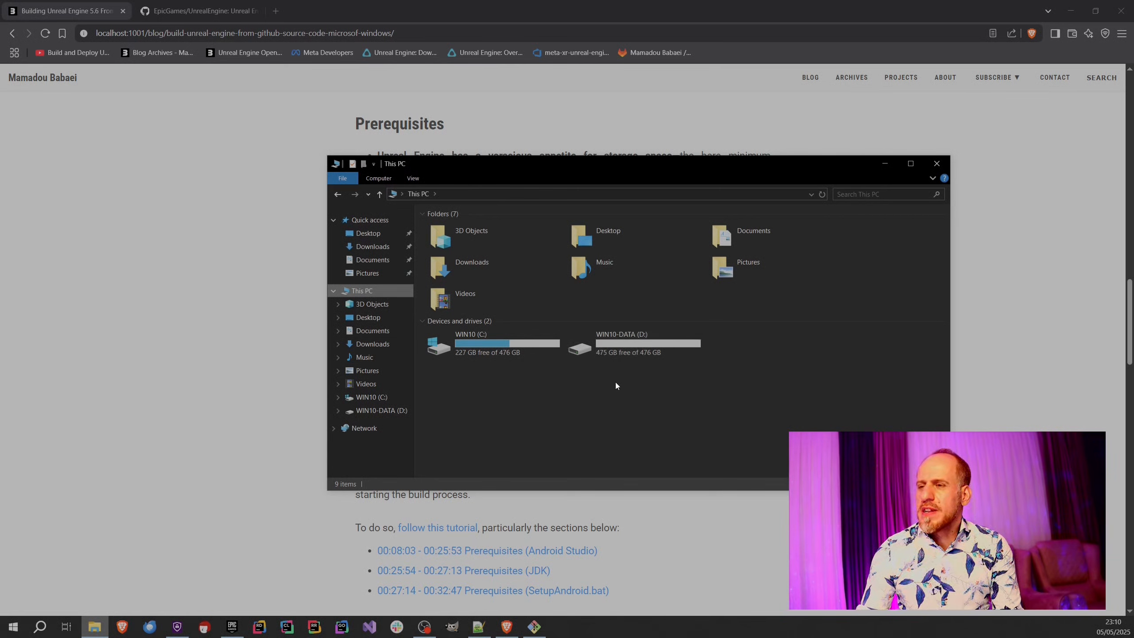
pyautogui.click(606, 357)
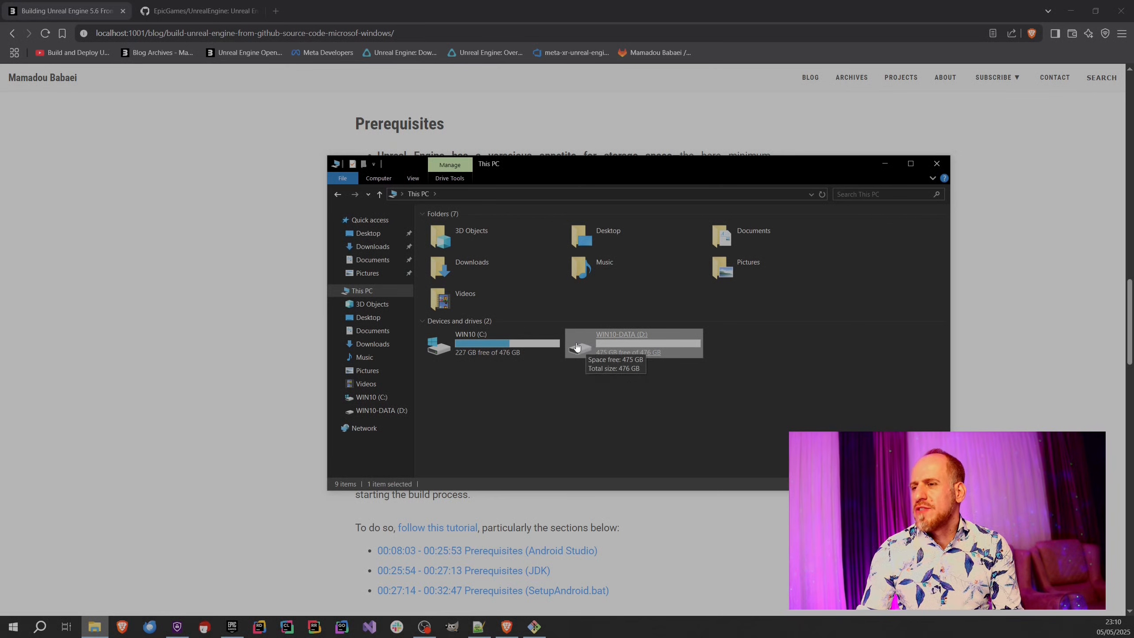
pyautogui.click(201, 326)
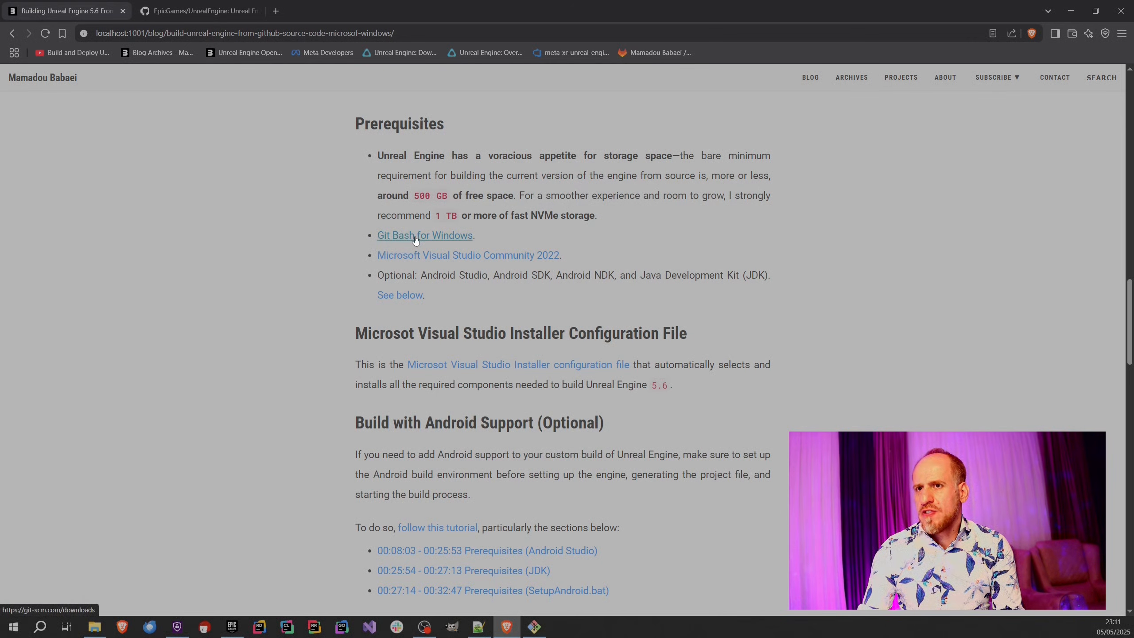
# Open the article's Git Bash for Windows link in a new tab and search the installed Windows apps for "git".
pyautogui.middleClick(398, 235)
pyautogui.click(174, 14)
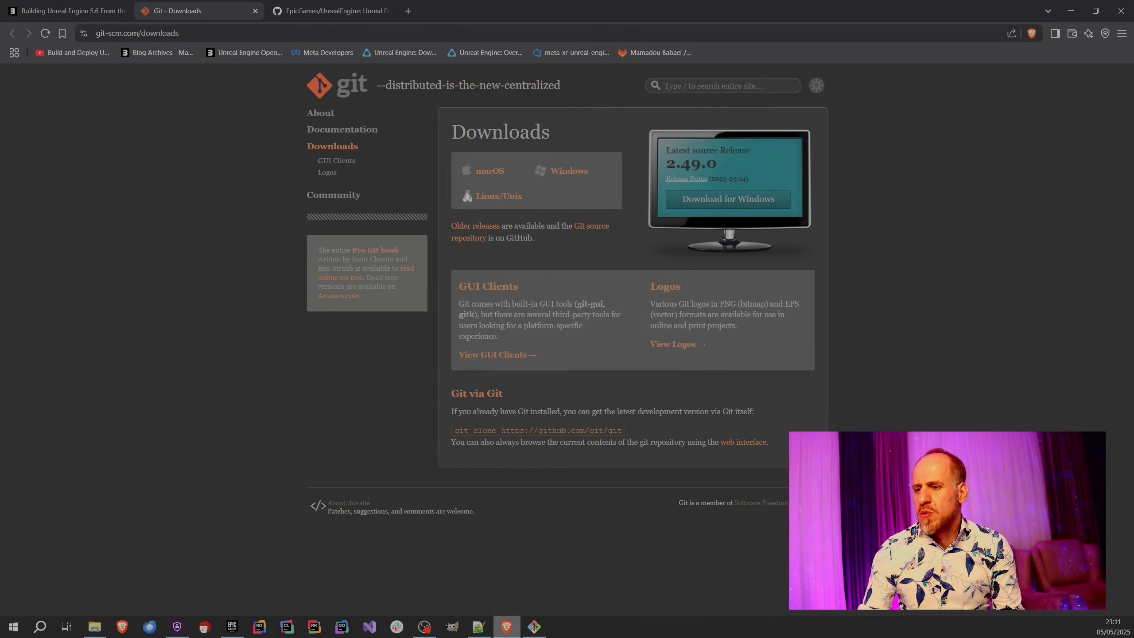
pyautogui.click(12, 627)
pyautogui.write('git')
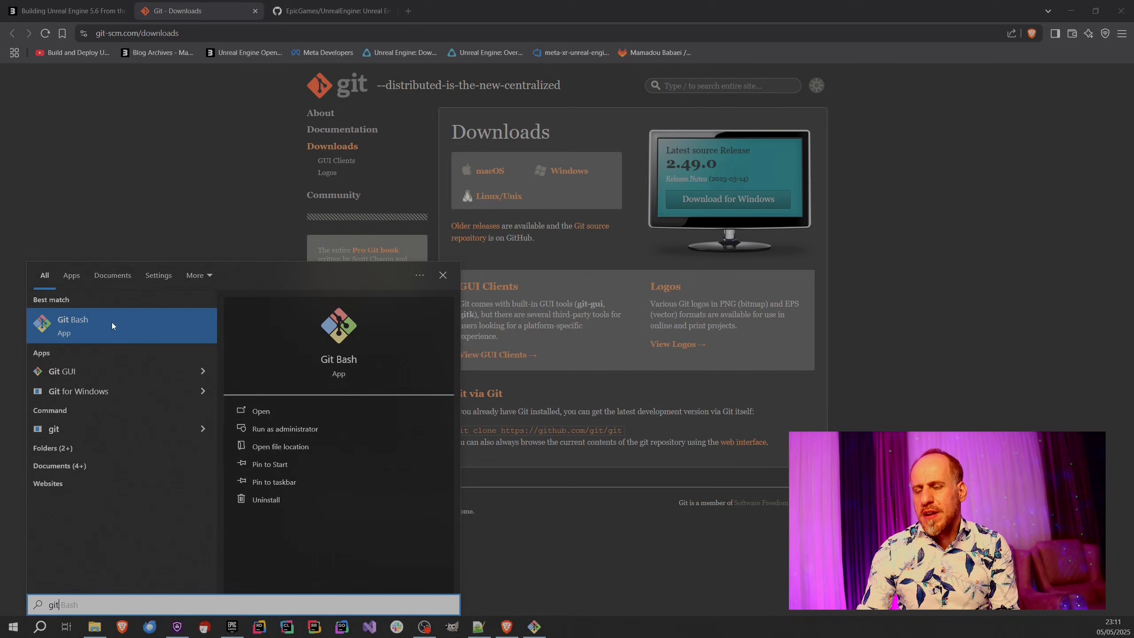
pyautogui.click(181, 199)
# View the article's linked Microsoft Visual Studio Community 2022 page in a new tab, then close it and return to the article.
pyautogui.click(44, 1)
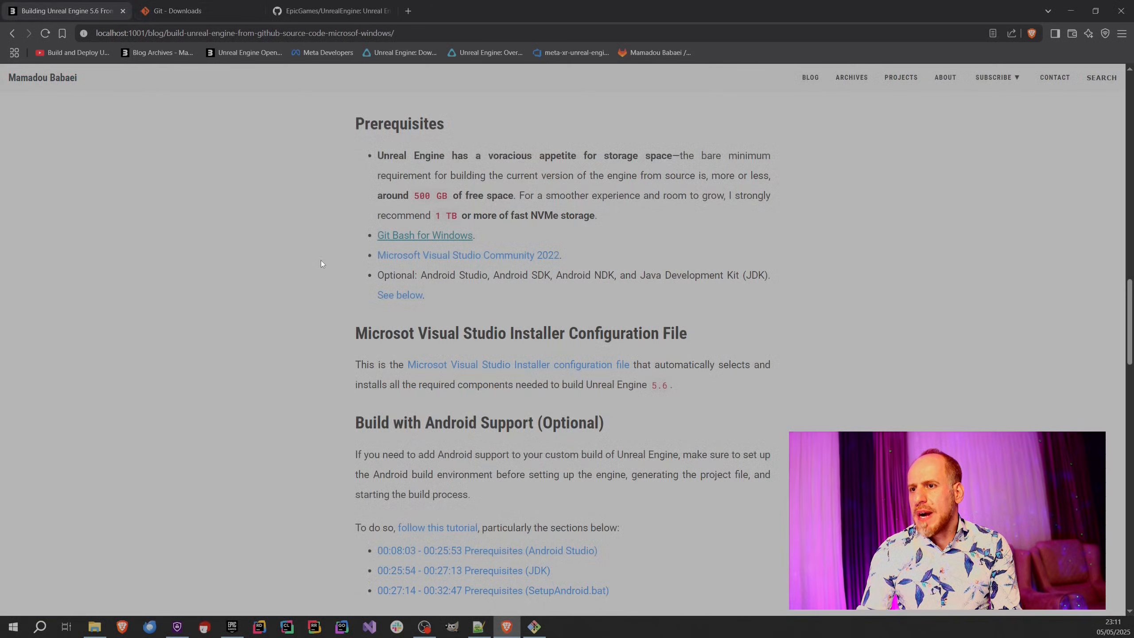
pyautogui.middleClick(440, 258)
pyautogui.click(326, 9)
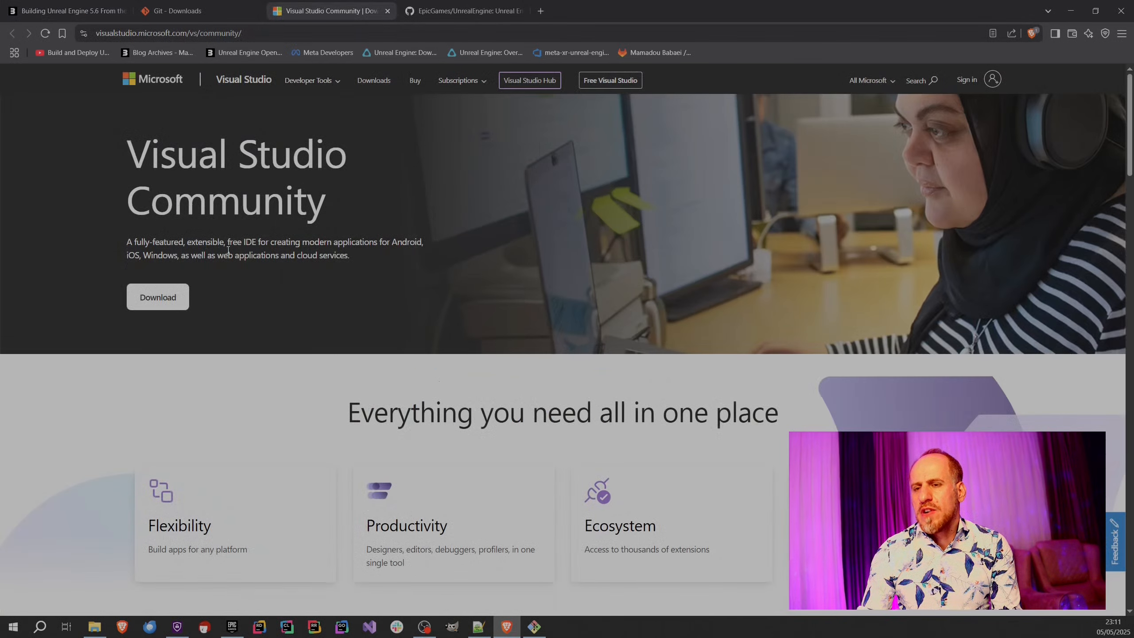
pyautogui.click(388, 11)
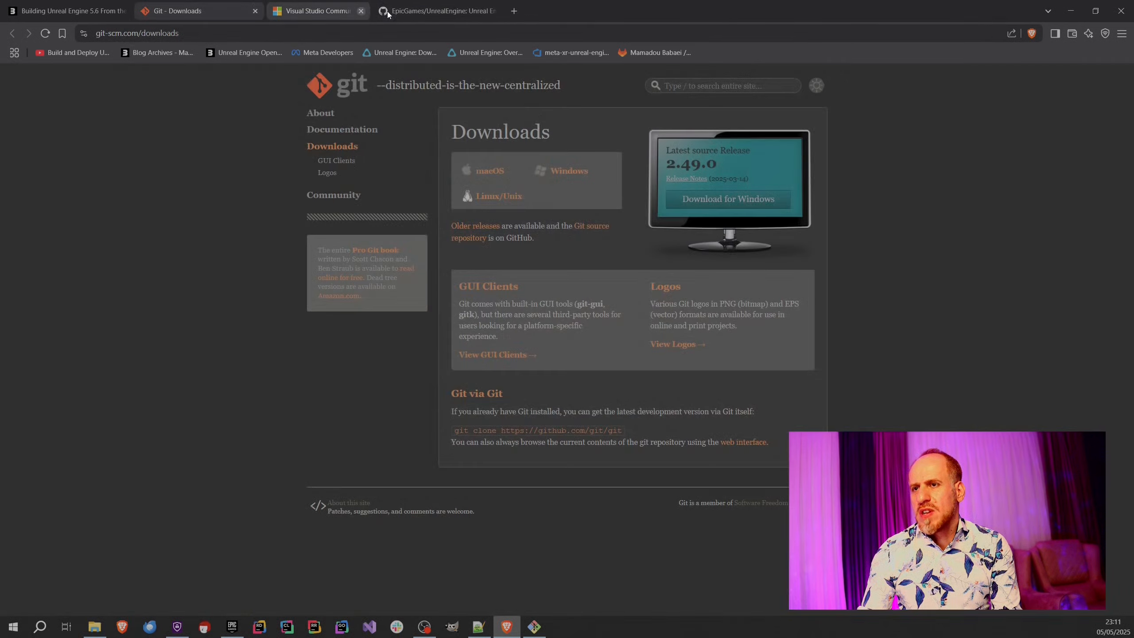
pyautogui.click(83, 5)
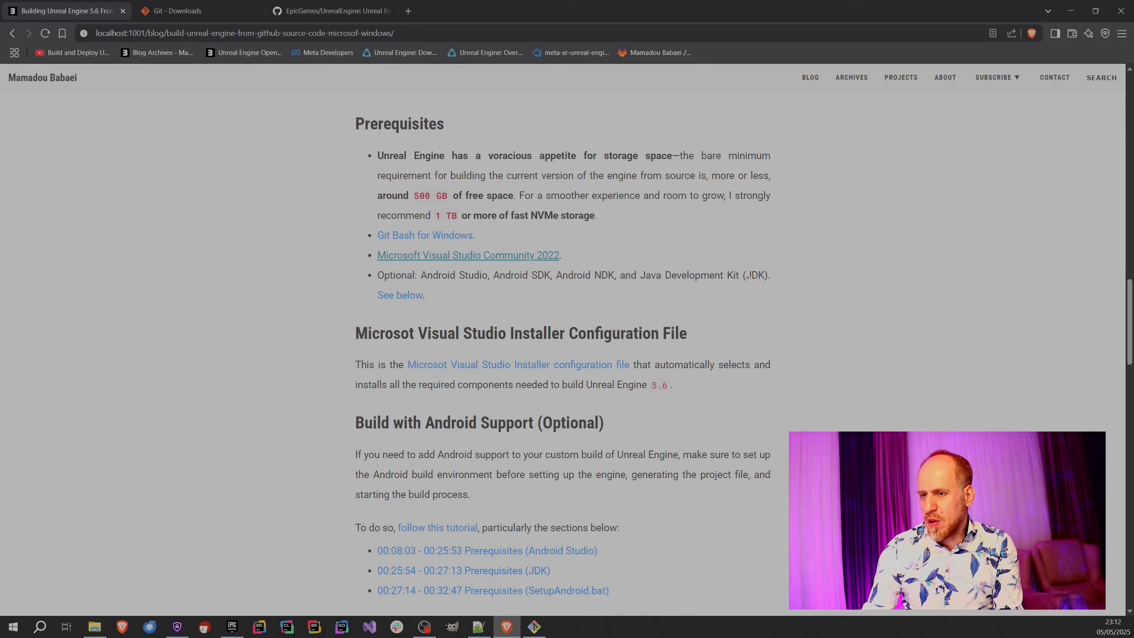
# Review the linked Android and Meta Quest deployment tutorial in its own tab, then close it and return to the build article.
pyautogui.scroll(-2, 340, 393)
pyautogui.scroll(1, 366, 356)
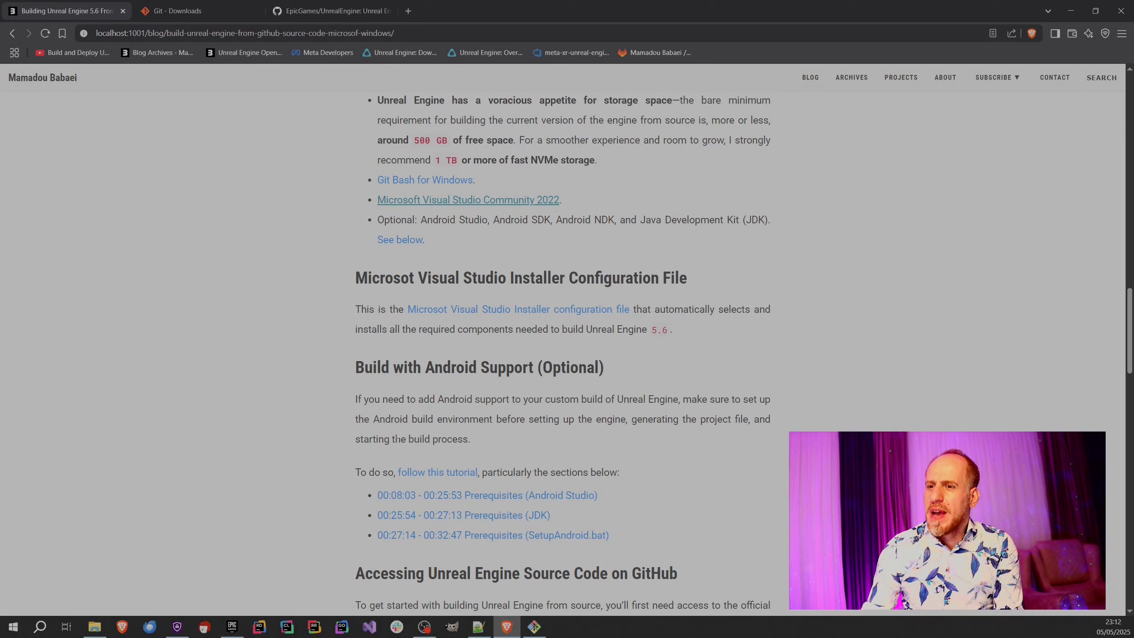
pyautogui.keyDown('ctrl'); pyautogui.click(435, 473); pyautogui.keyUp('ctrl')
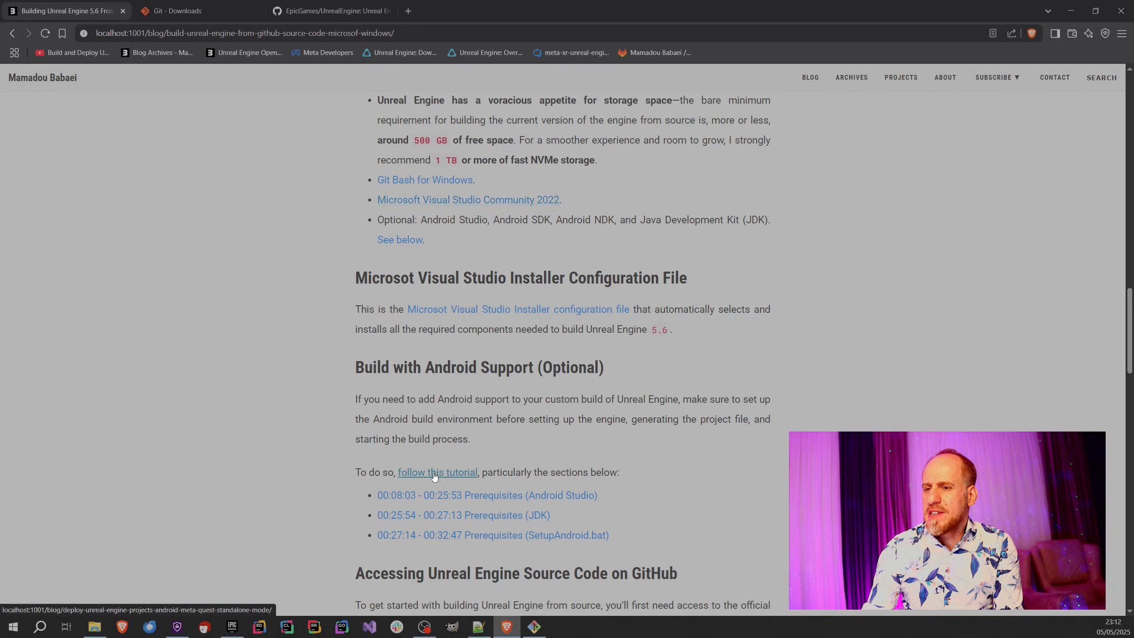
pyautogui.click(306, 3)
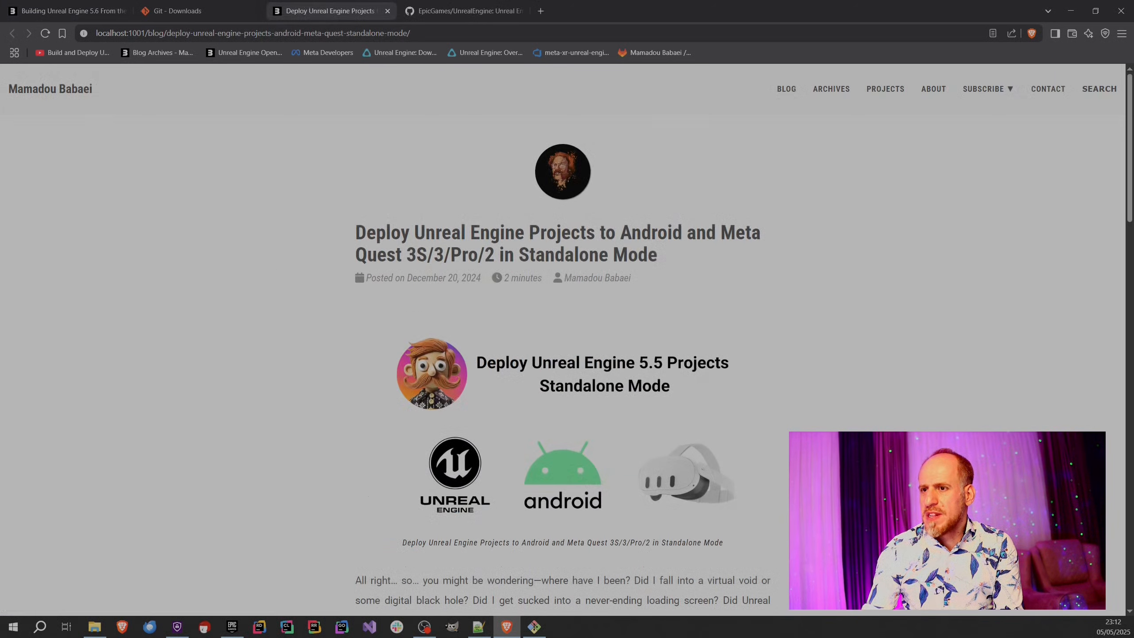
pyautogui.scroll(-15, 332, 459)
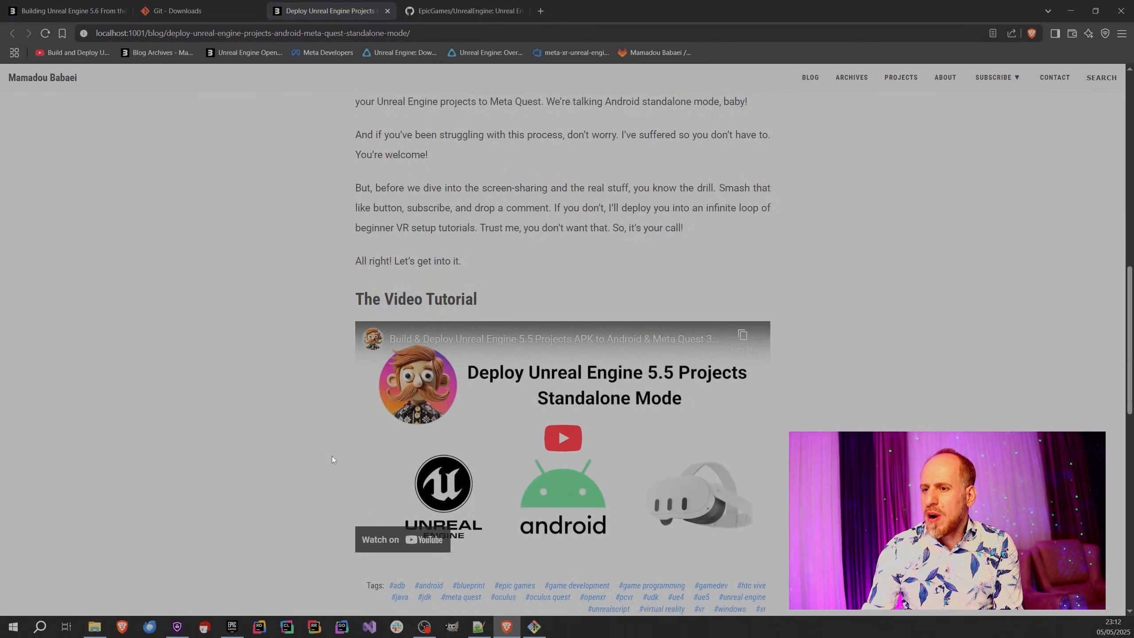
pyautogui.scroll(-4, 331, 456)
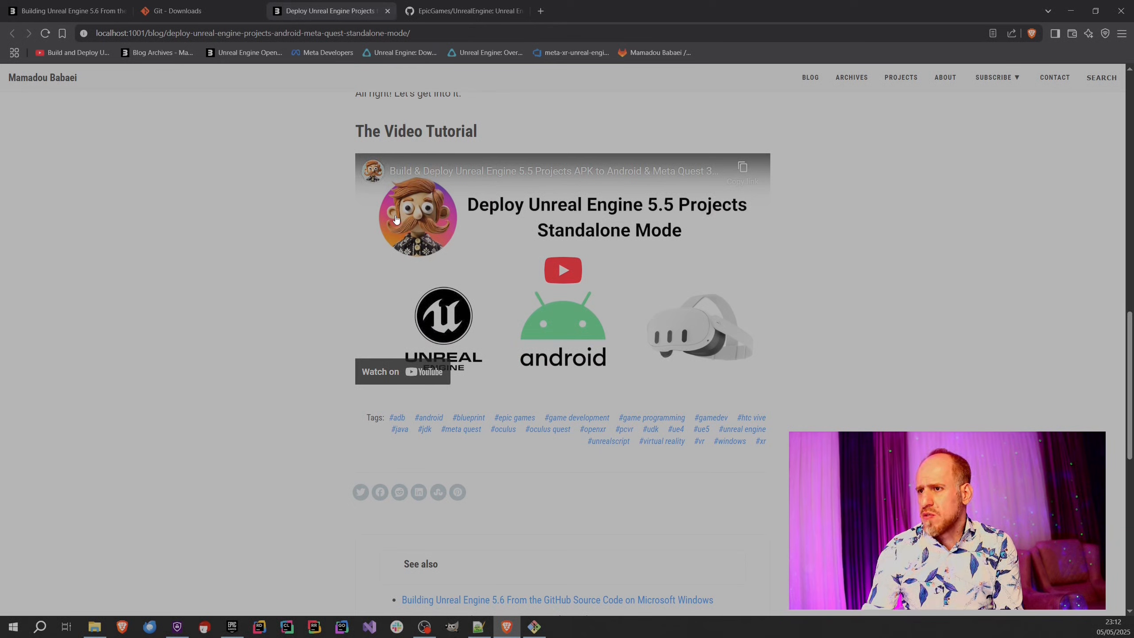
pyautogui.click(389, 10)
pyautogui.click(96, 13)
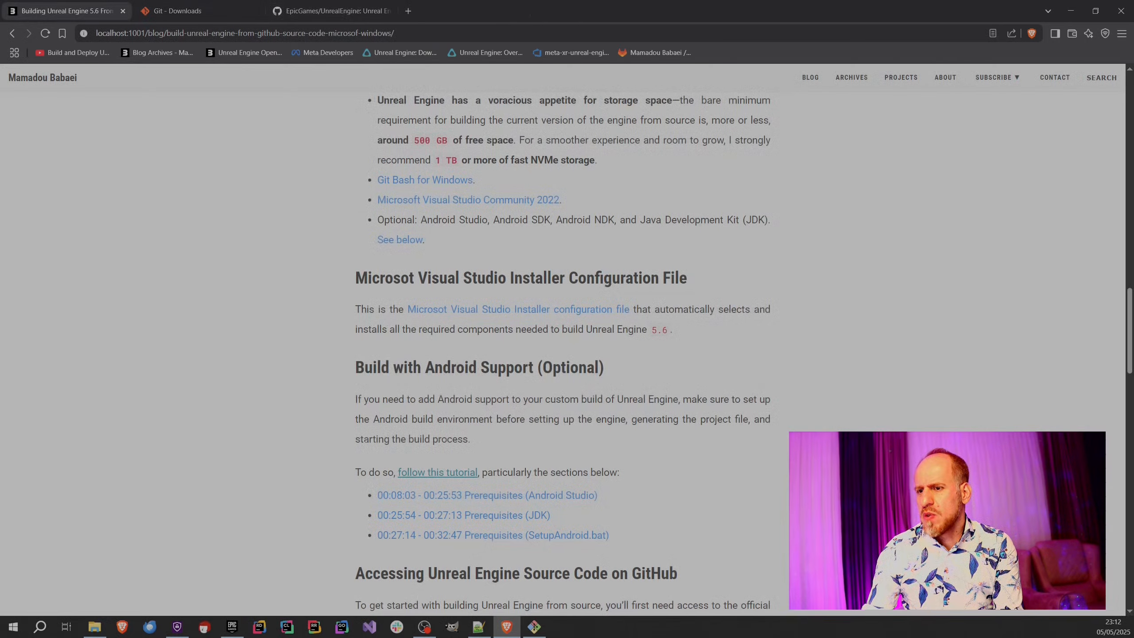
# Examine the Build with Android Support (Optional) section and its tutorial timestamps, highlighting the section's text temporarily.
pyautogui.scroll(-2, 337, 461)
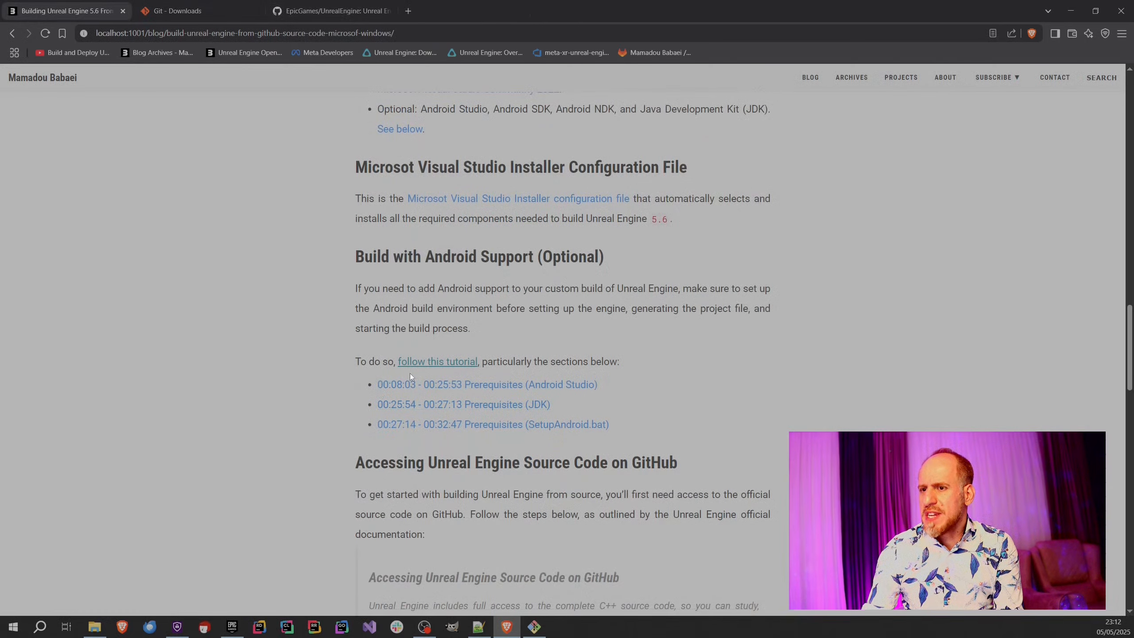
pyautogui.scroll(1, 518, 393)
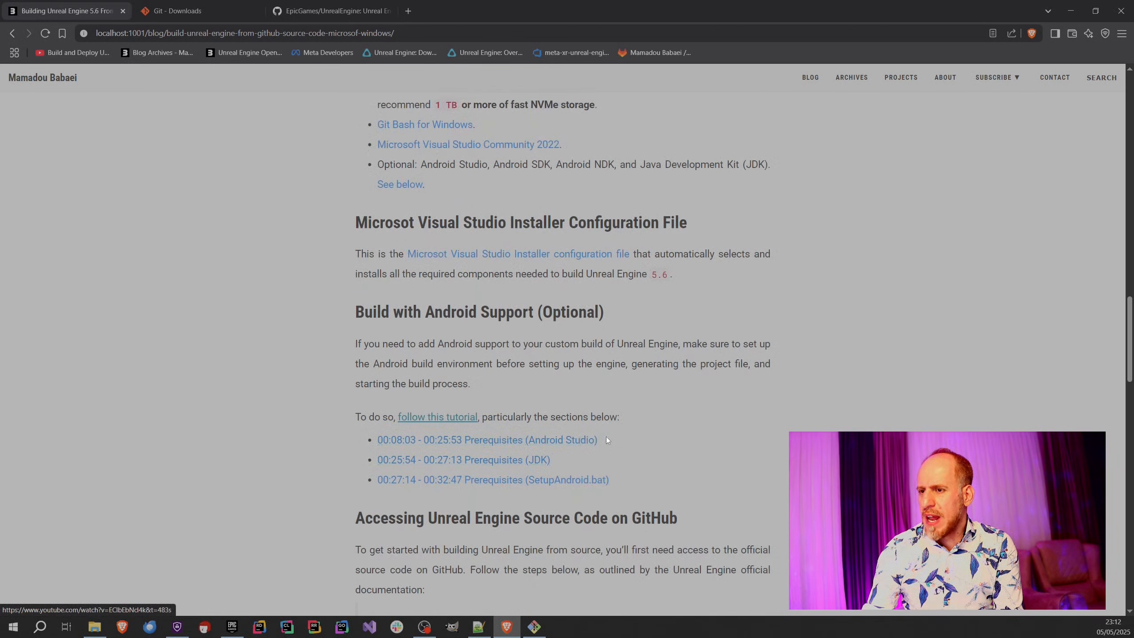
pyautogui.scroll(2, 579, 354)
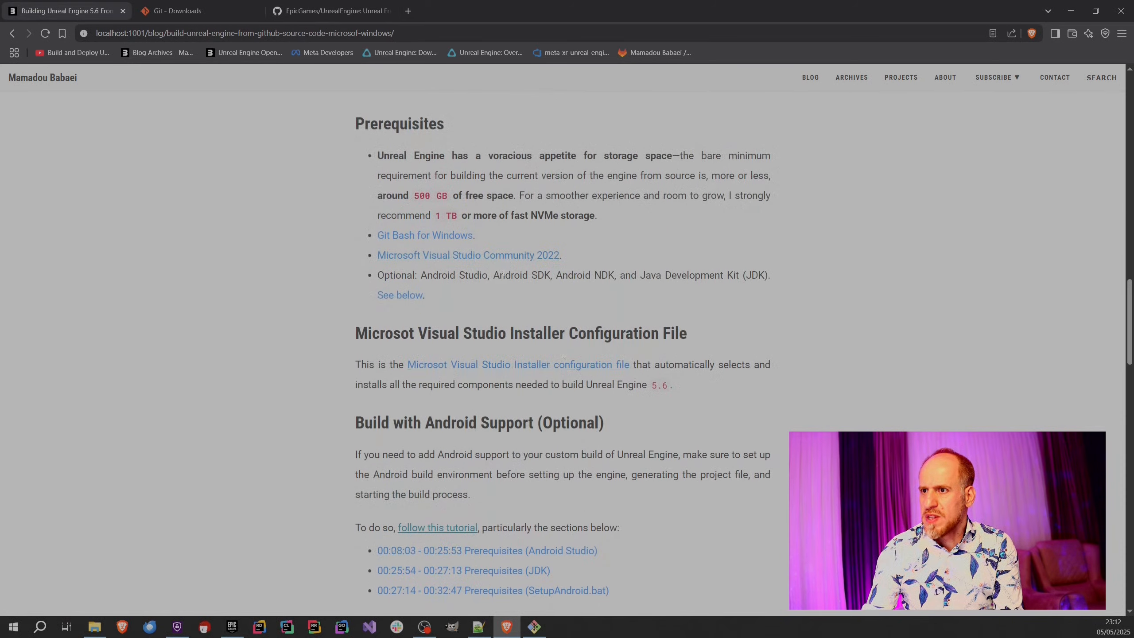
pyautogui.scroll(-1, 554, 485)
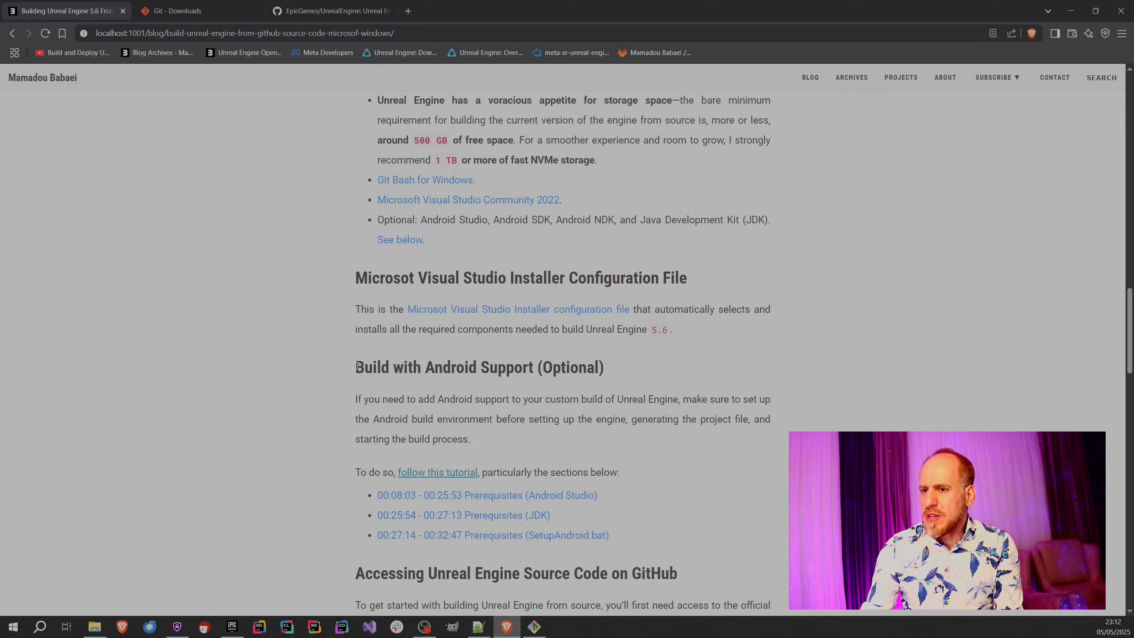
pyautogui.moveTo(357, 367); pyautogui.dragTo(629, 536)
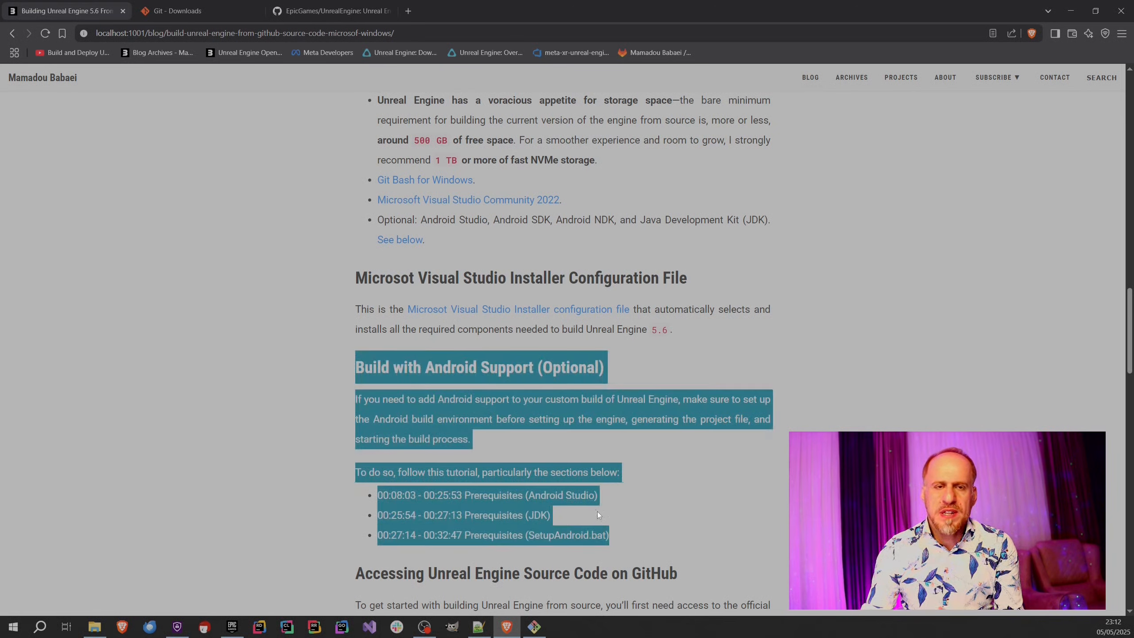
pyautogui.click(632, 474)
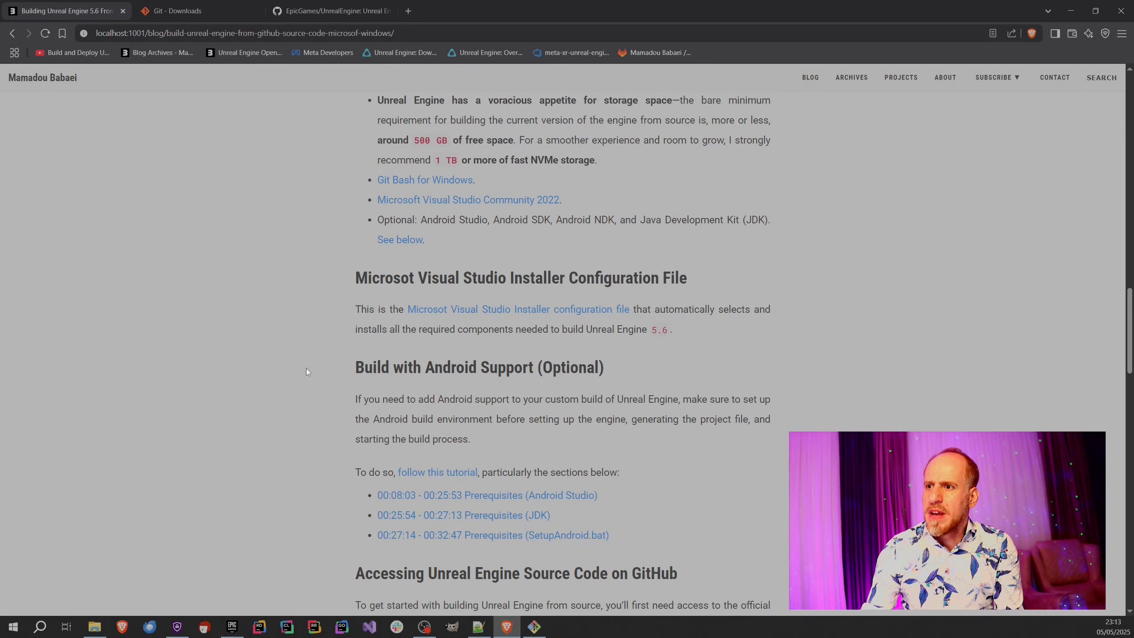
# Open the Windows Apps & features settings and search the installed apps list for "visual s".
pyautogui.scroll(1, 307, 370)
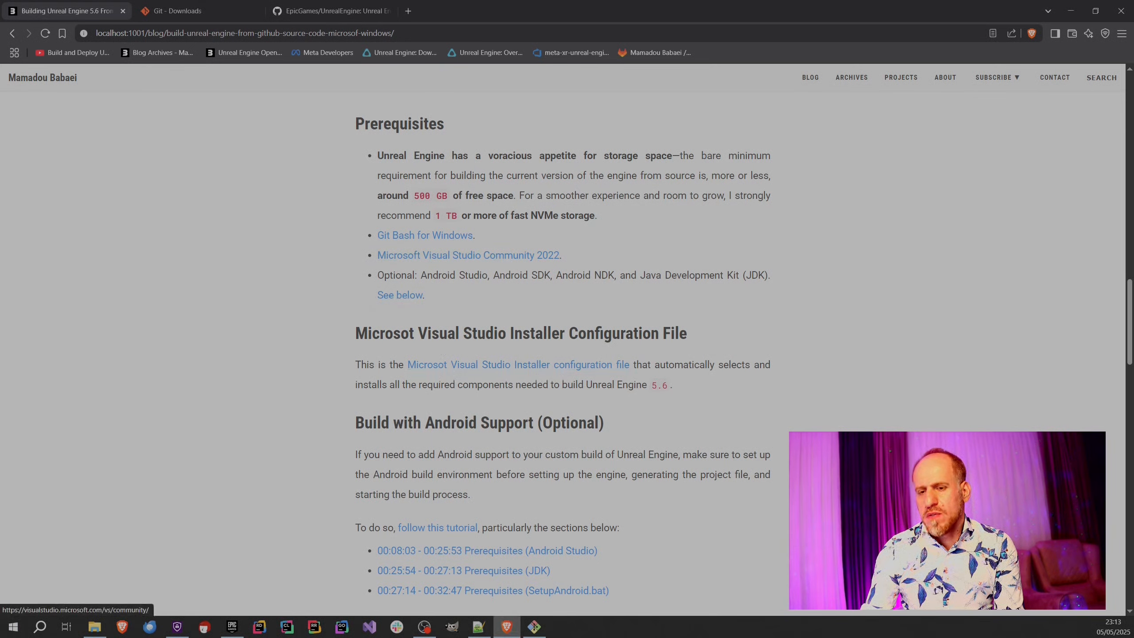
pyautogui.click(13, 626)
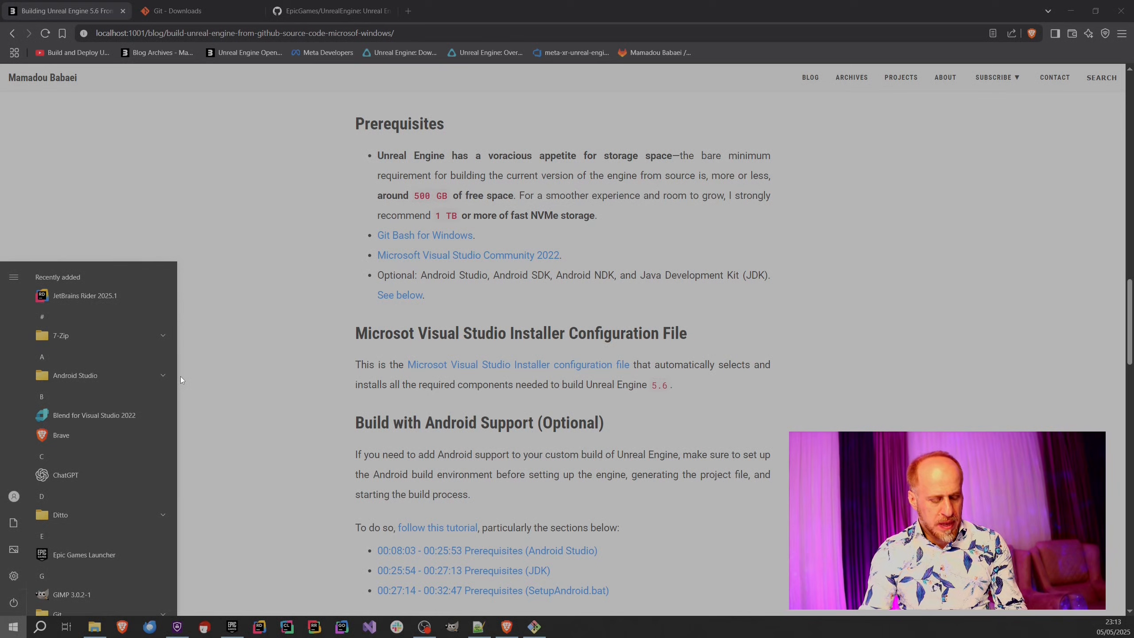
pyautogui.write('add')
pyautogui.press('Return')
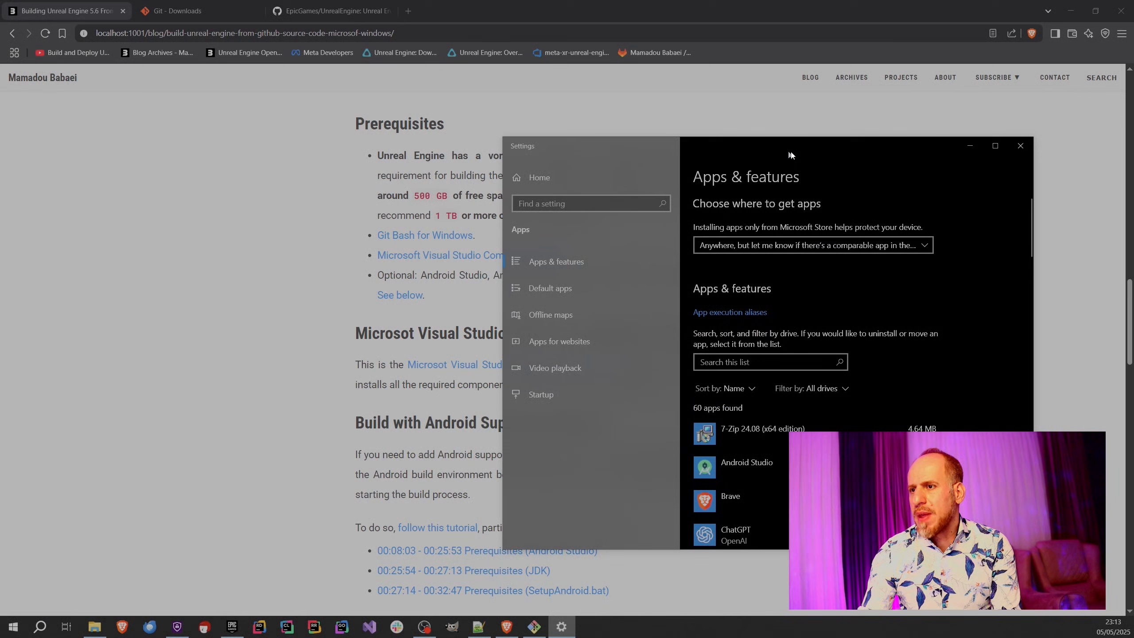
pyautogui.write('vis')
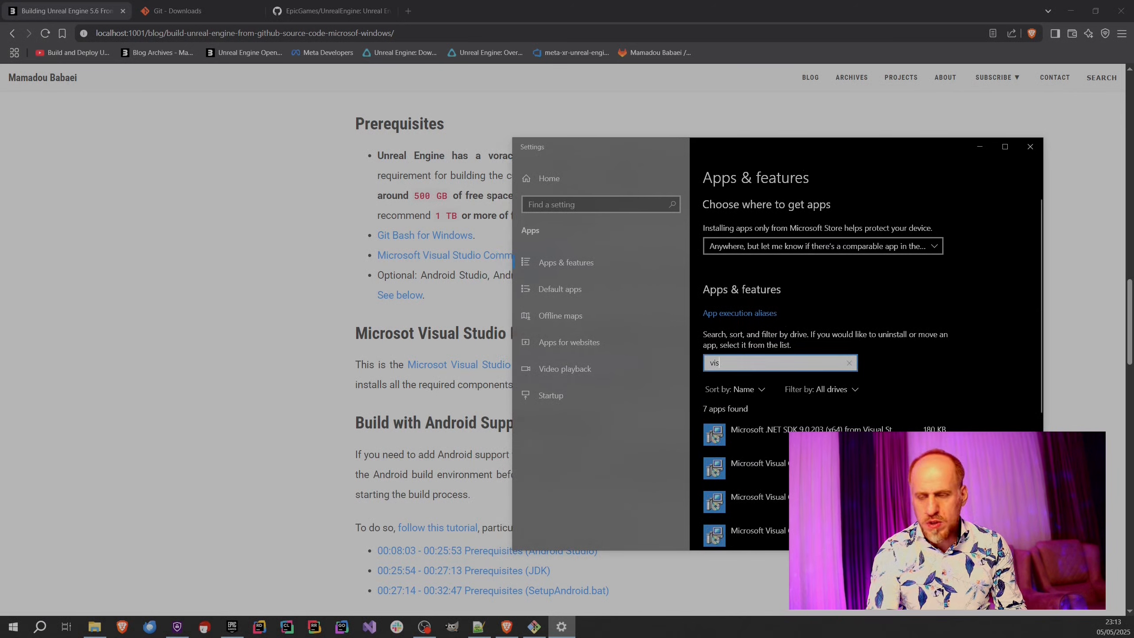
pyautogui.write('ual stu')
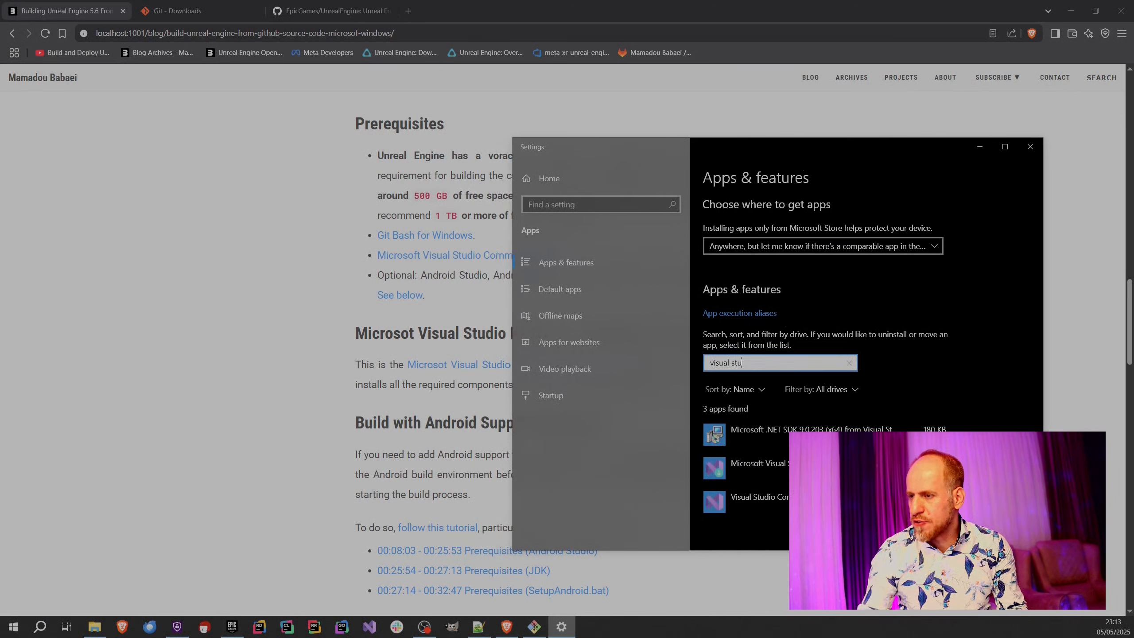
# Filter the installed apps by "visual stu", open Visual Studio Community for modification, then dismiss its workloads and check the additional installation options.
pyautogui.click(831, 500)
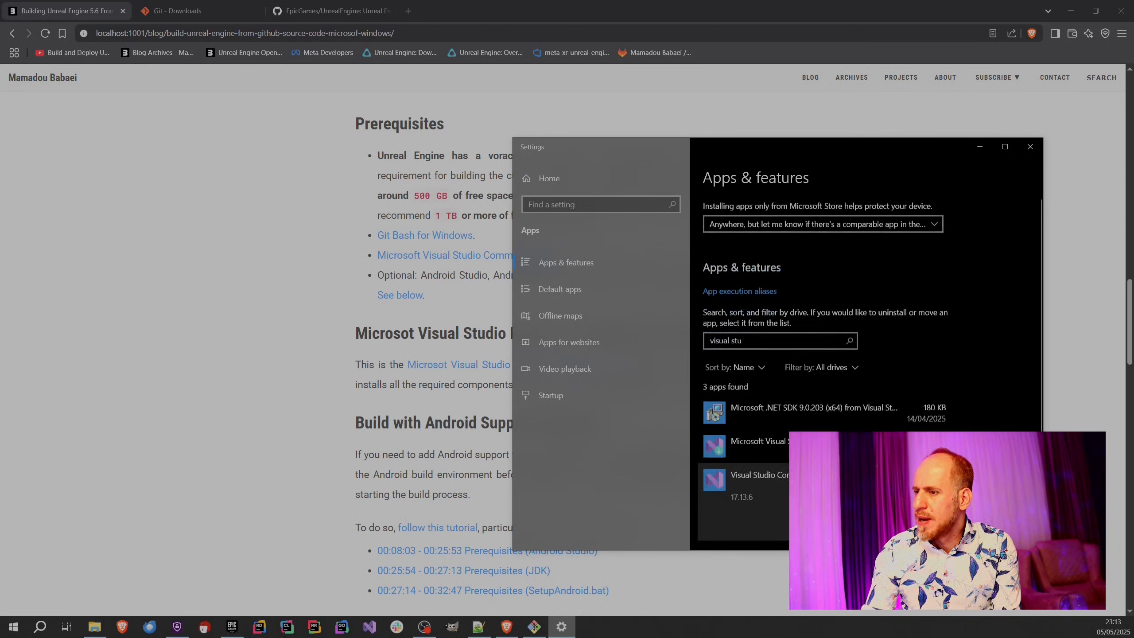
pyautogui.click(864, 388)
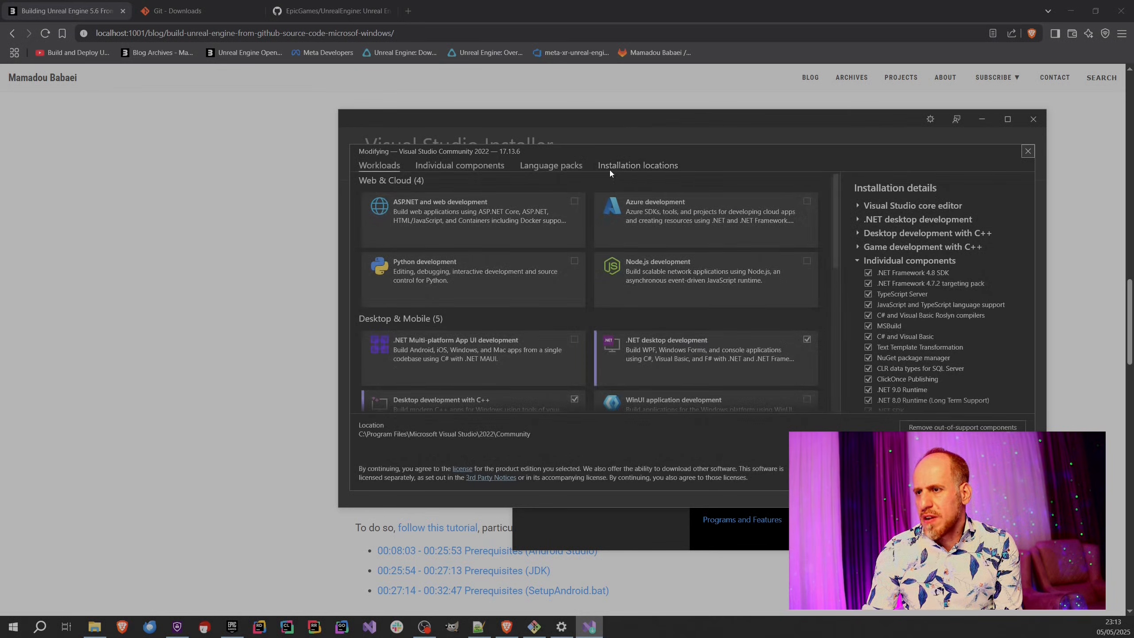
pyautogui.click(1027, 152)
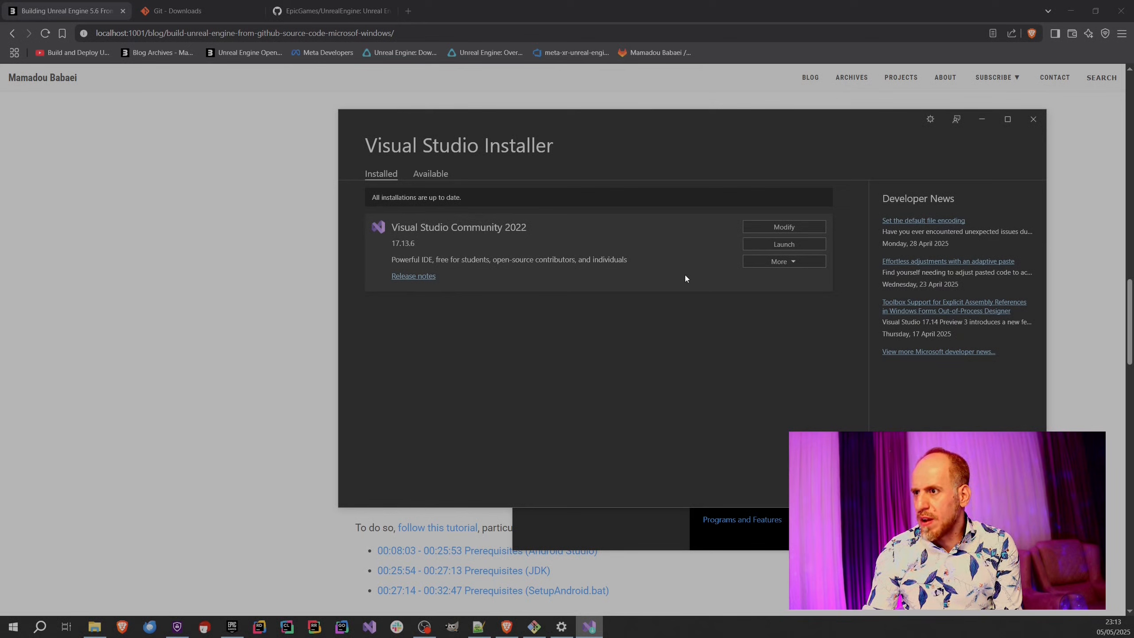
pyautogui.click(778, 262)
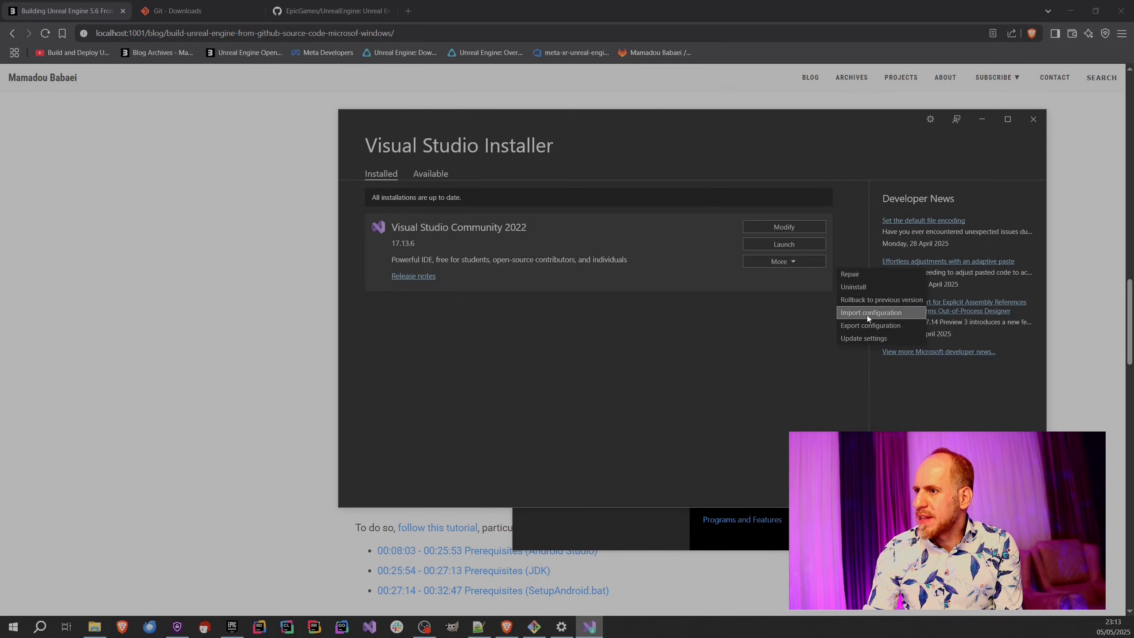
# View the article's linked Visual Studio Installer configuration file in a new tab, then close it and return to the article.
pyautogui.click(174, 314)
pyautogui.scroll(-3, 220, 354)
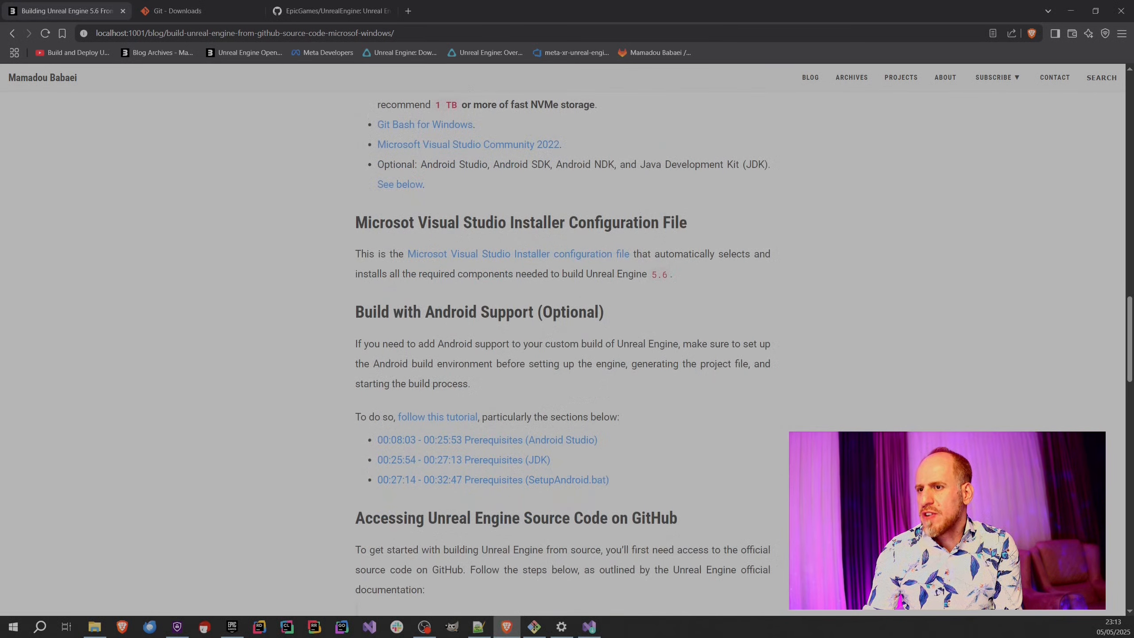
pyautogui.click(506, 260)
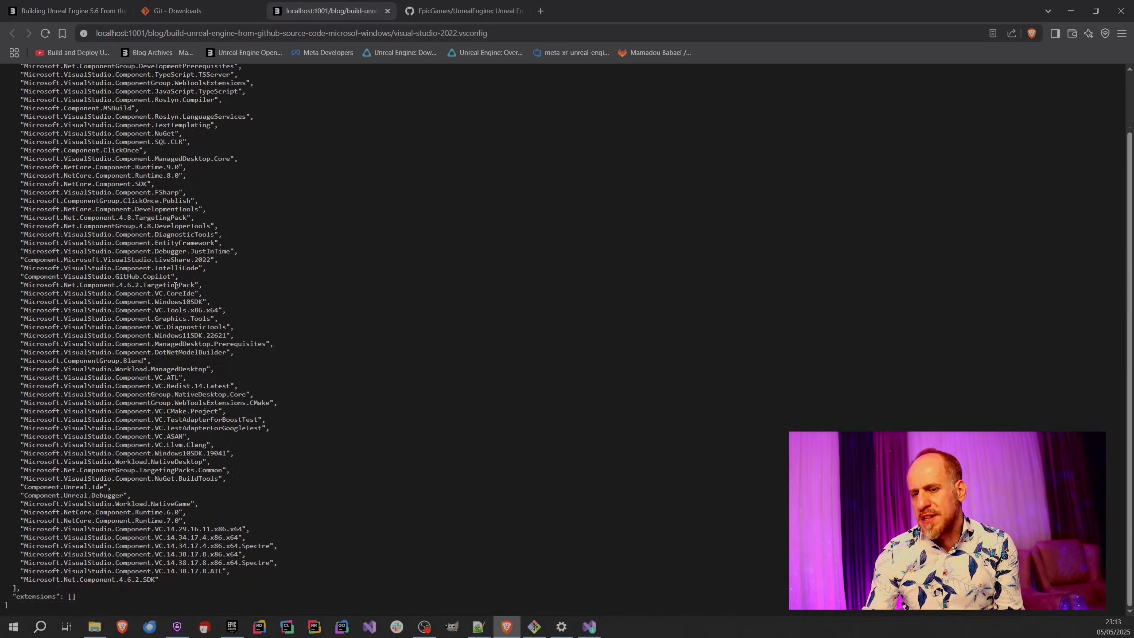
pyautogui.scroll(2, 172, 268)
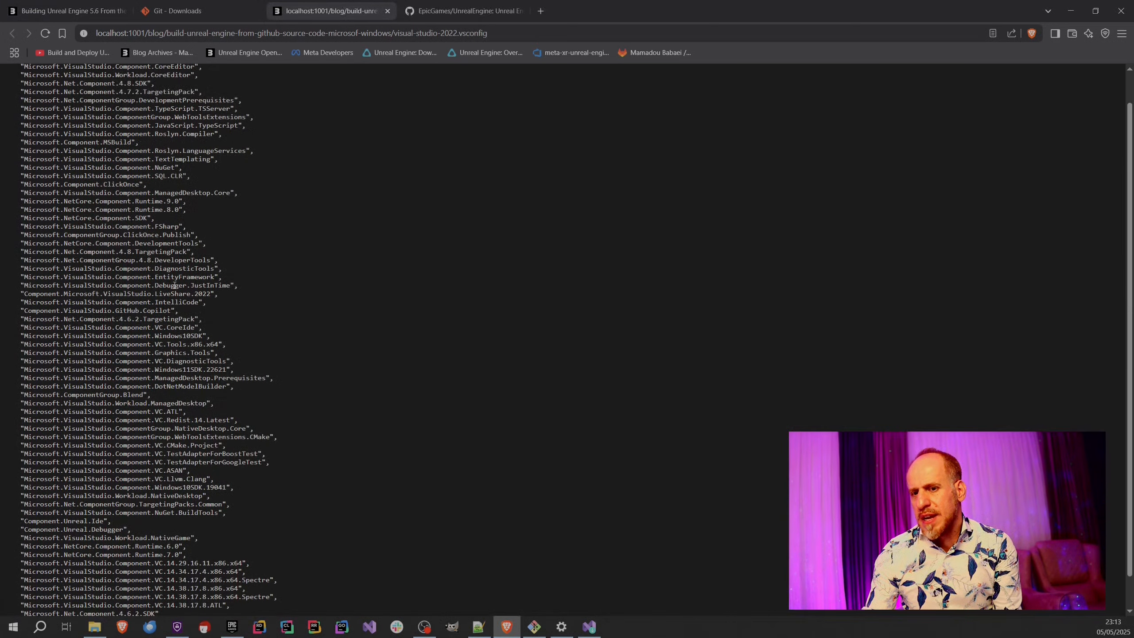
pyautogui.click(387, 10)
pyautogui.click(67, 10)
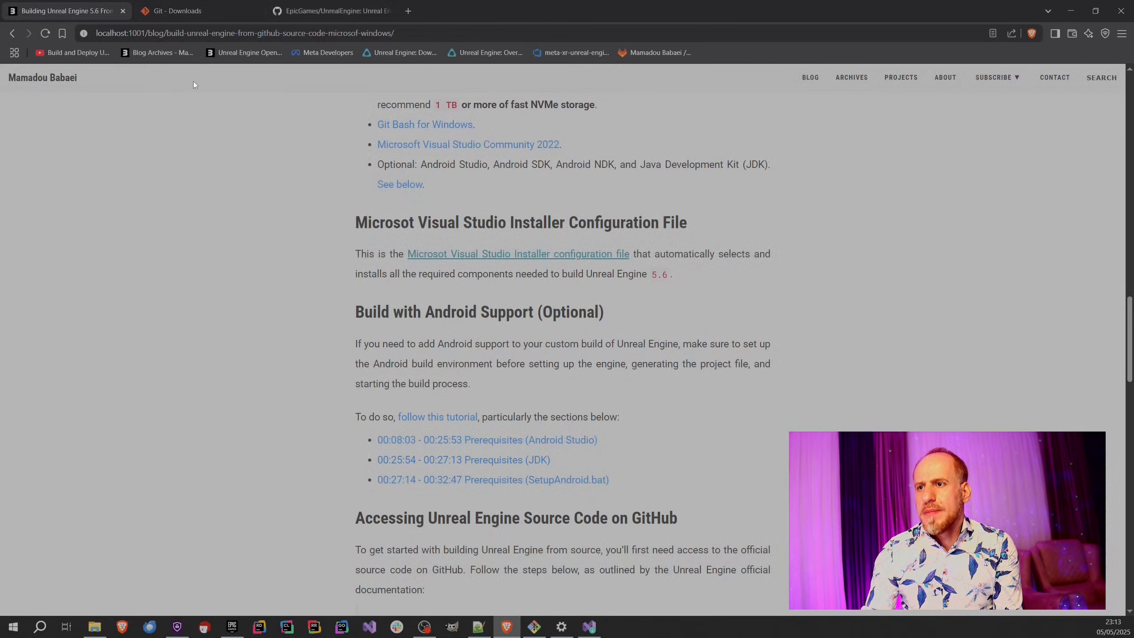
# Save the linked Visual Studio Installer configuration file to the Desktop as visual-studio-2022.vsconfig.
pyautogui.rightClick(527, 255)
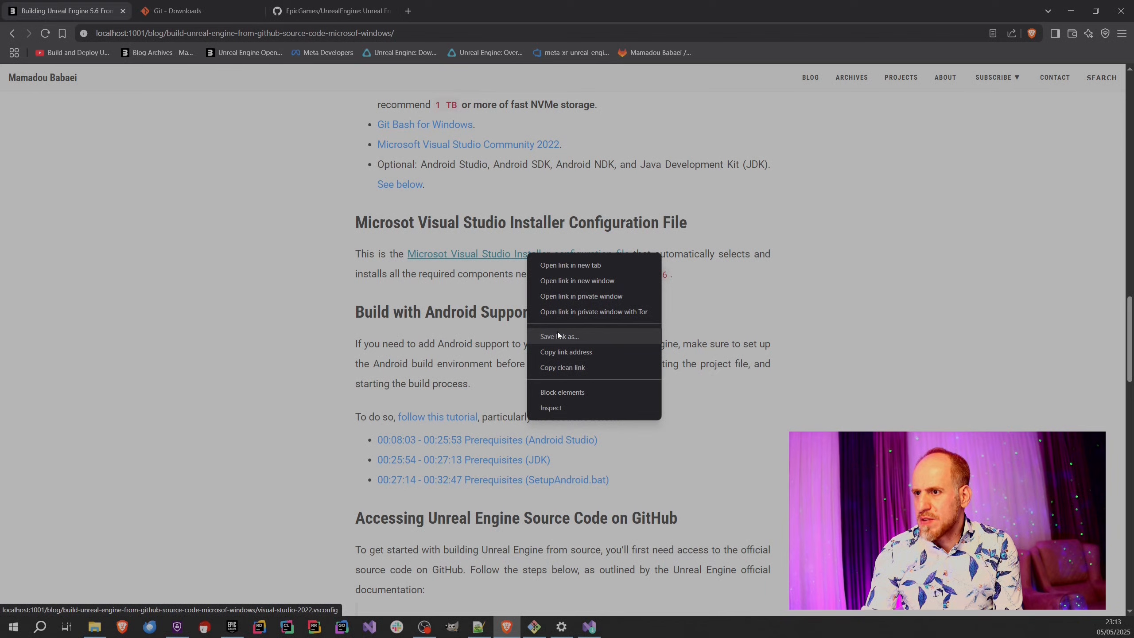
pyautogui.click(570, 336)
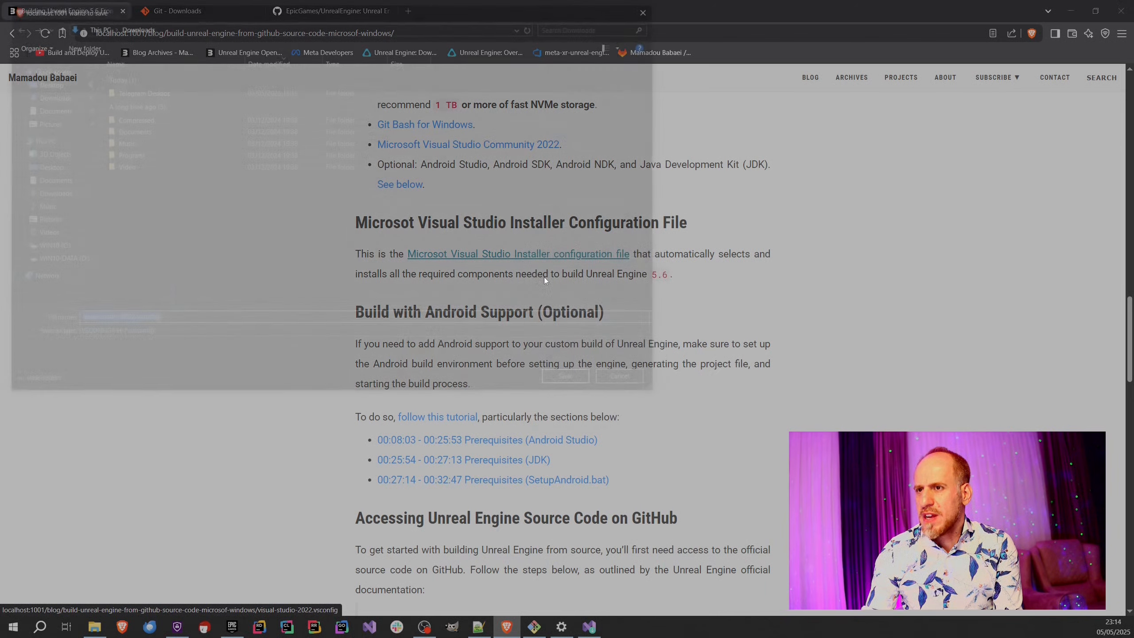
pyautogui.click(57, 85)
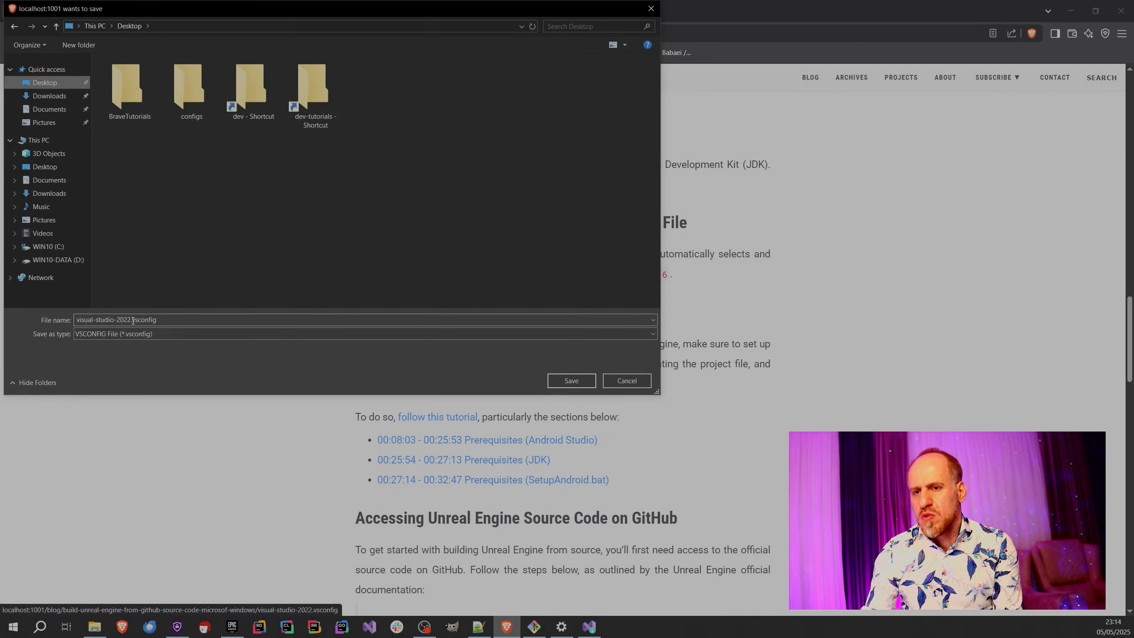
pyautogui.click(575, 377)
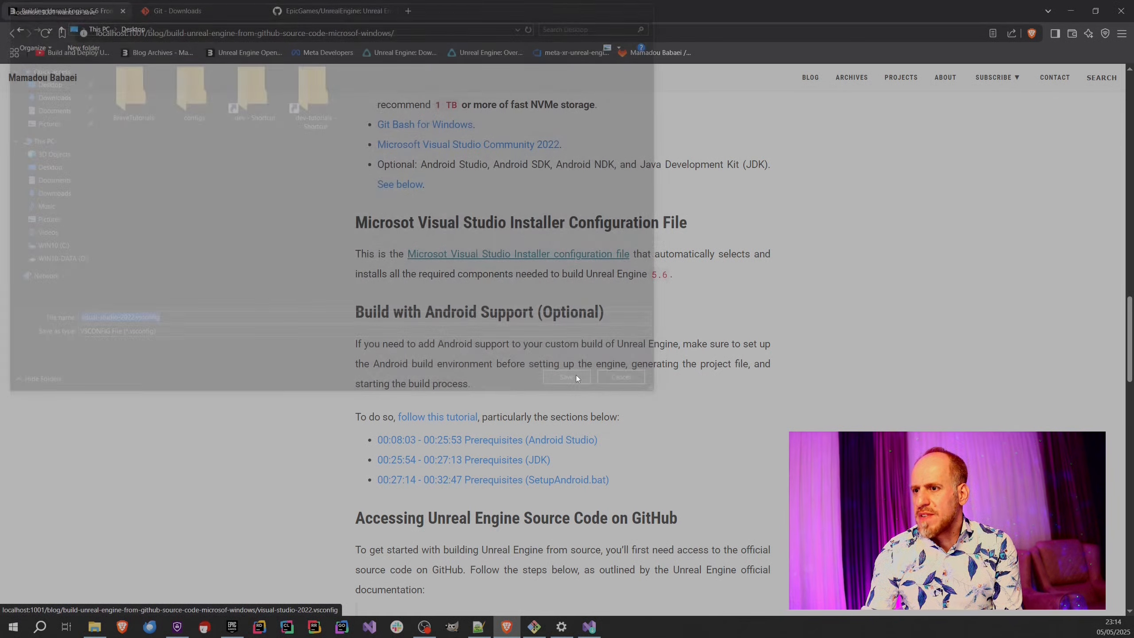
# Switch to Visual Studio Installer, import visual-studio-2022.vsconfig from the Desktop into Visual Studio Community 2022, and bring up its details for review.
pyautogui.click(586, 629)
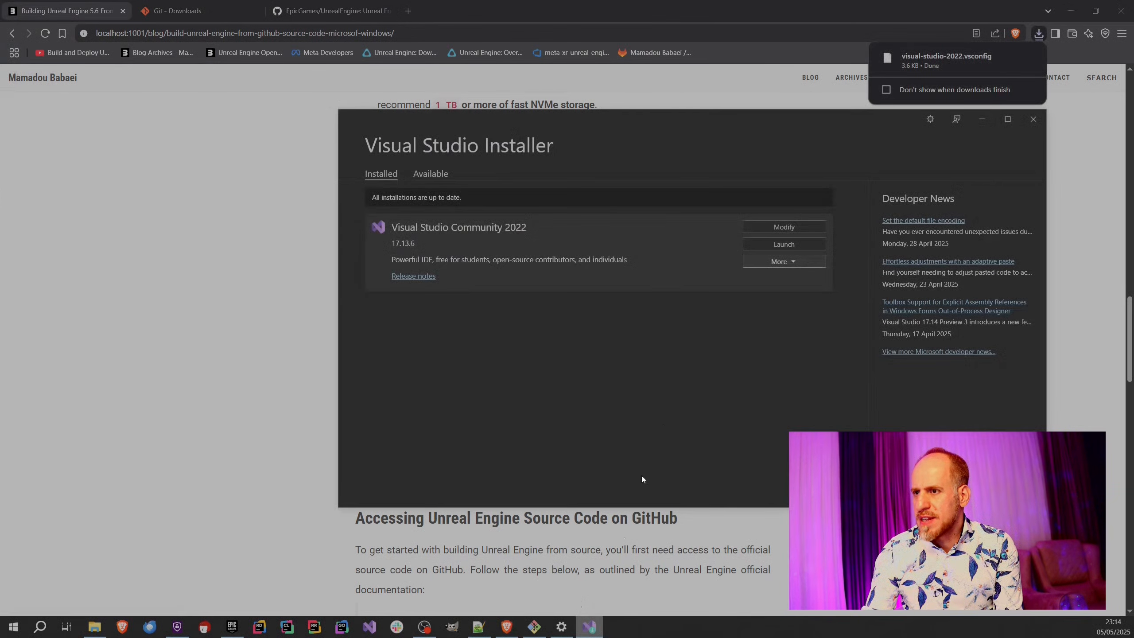
pyautogui.click(796, 262)
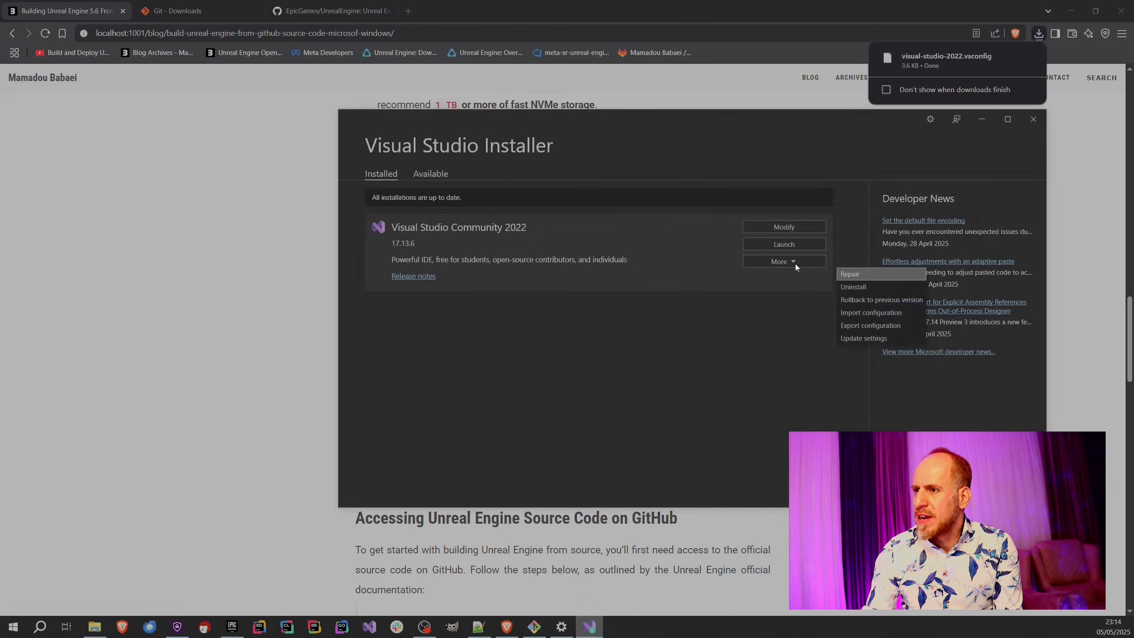
pyautogui.click(864, 314)
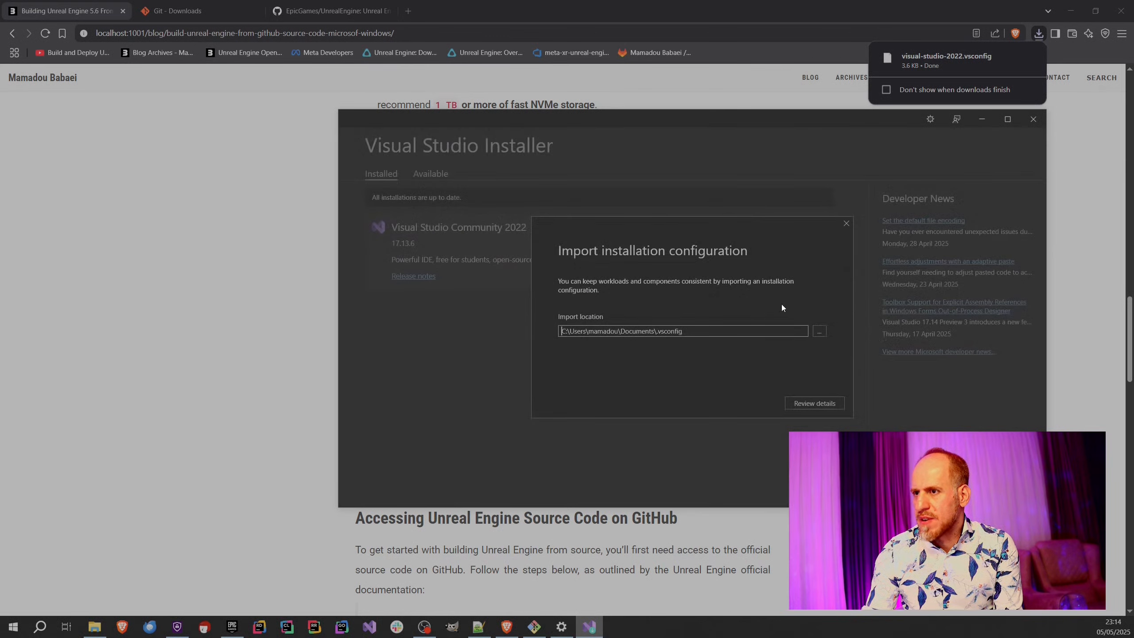
pyautogui.click(819, 332)
pyautogui.click(383, 191)
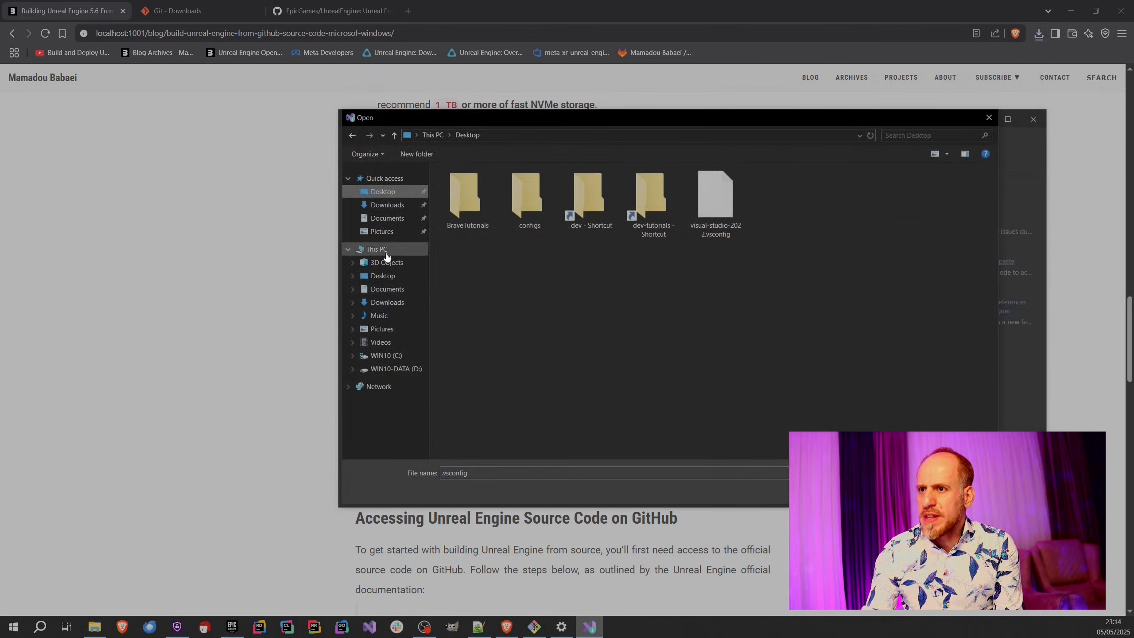
pyautogui.doubleClick(723, 219)
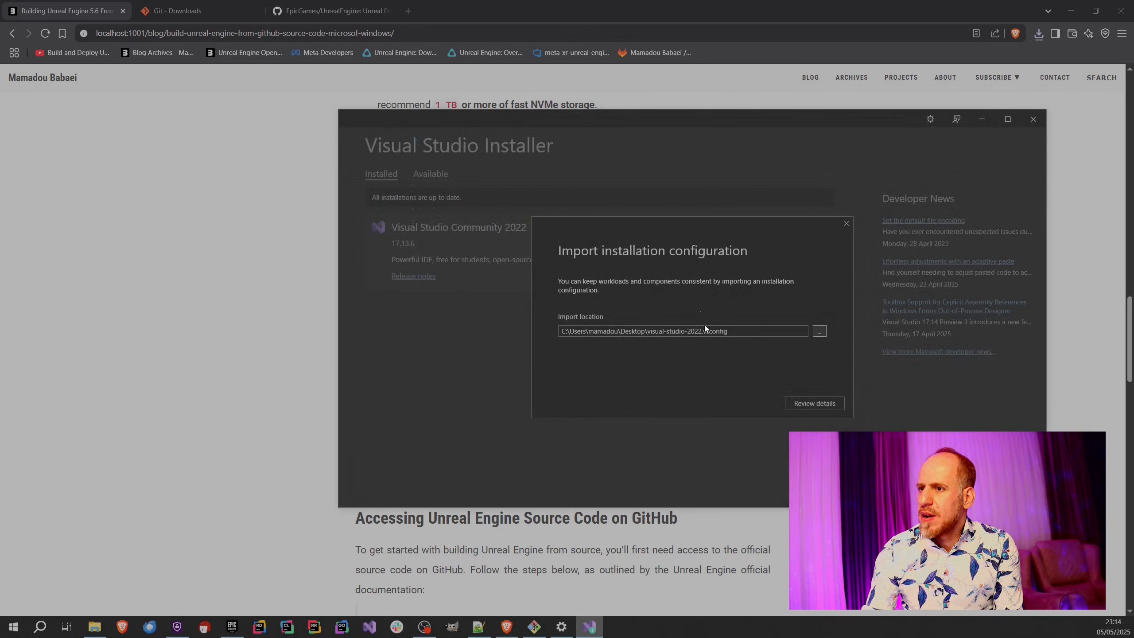
pyautogui.click(812, 404)
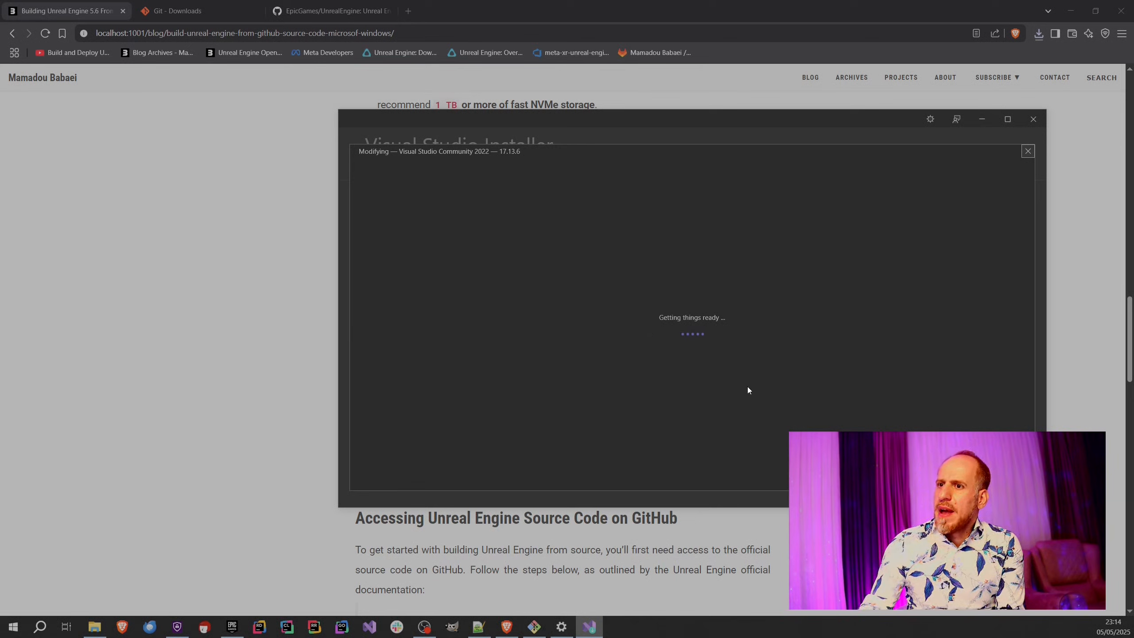
# Examine the individual components selected by the imported configuration, then leave the modification window without applying anything.
pyautogui.click(441, 168)
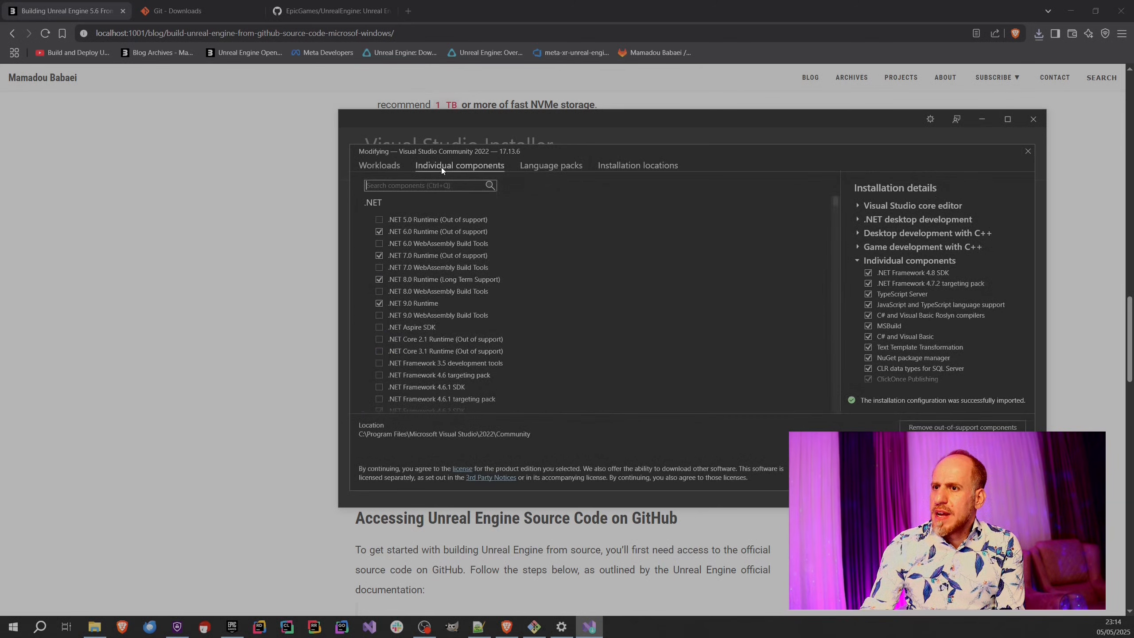
pyautogui.moveTo(839, 200)
pyautogui.mouseDown()
pyautogui.moveTo(834, 420)
pyautogui.moveTo(838, 179)
pyautogui.mouseUp()
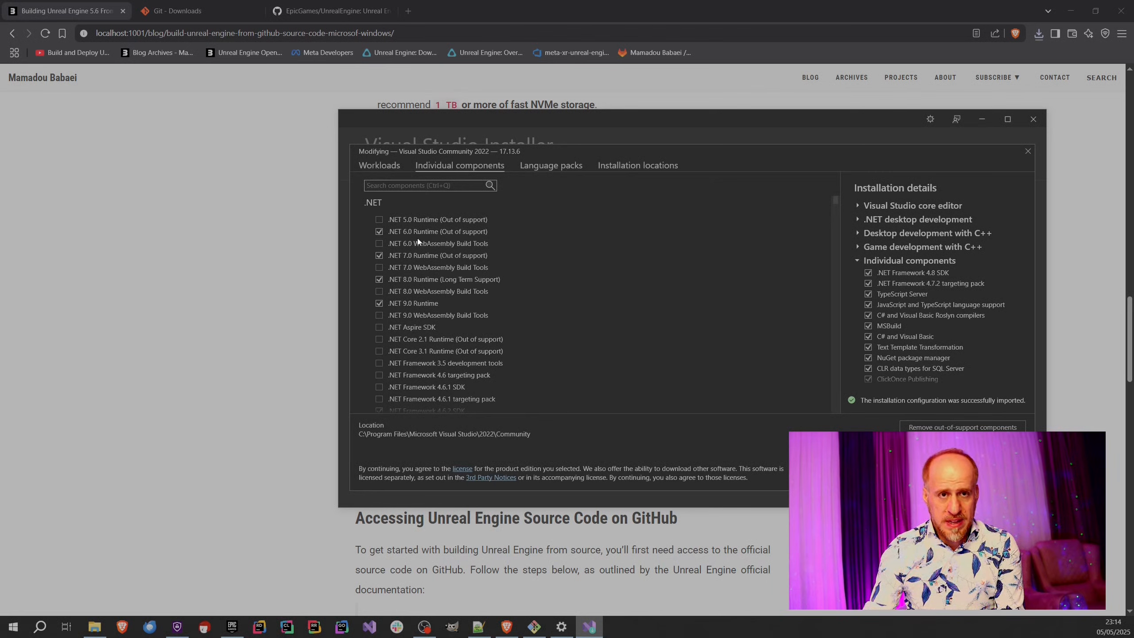
pyautogui.click(404, 188)
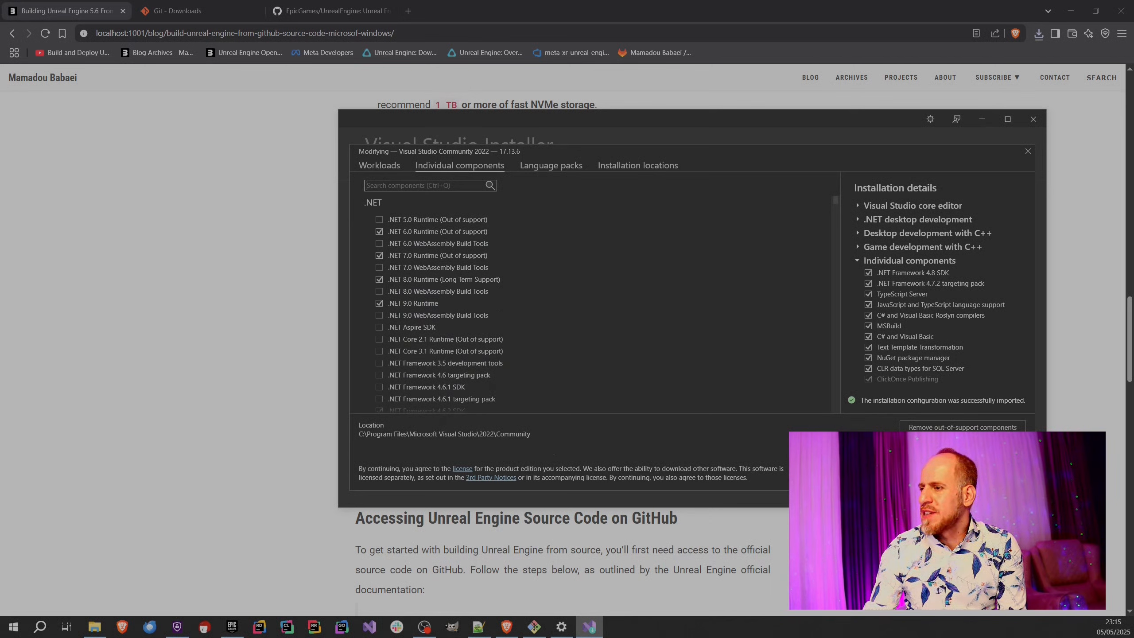
pyautogui.press('Escape')
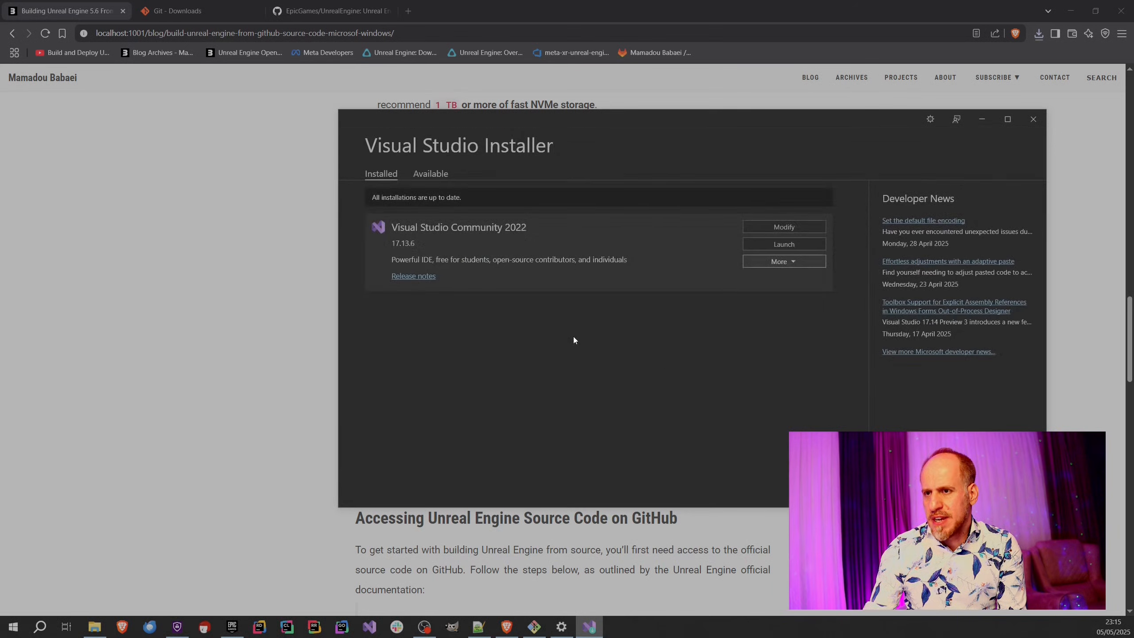
# Return to the build article and read the section on accessing Unreal Engine source code on GitHub through its closing citation.
pyautogui.click(288, 383)
pyautogui.scroll(-1, 290, 382)
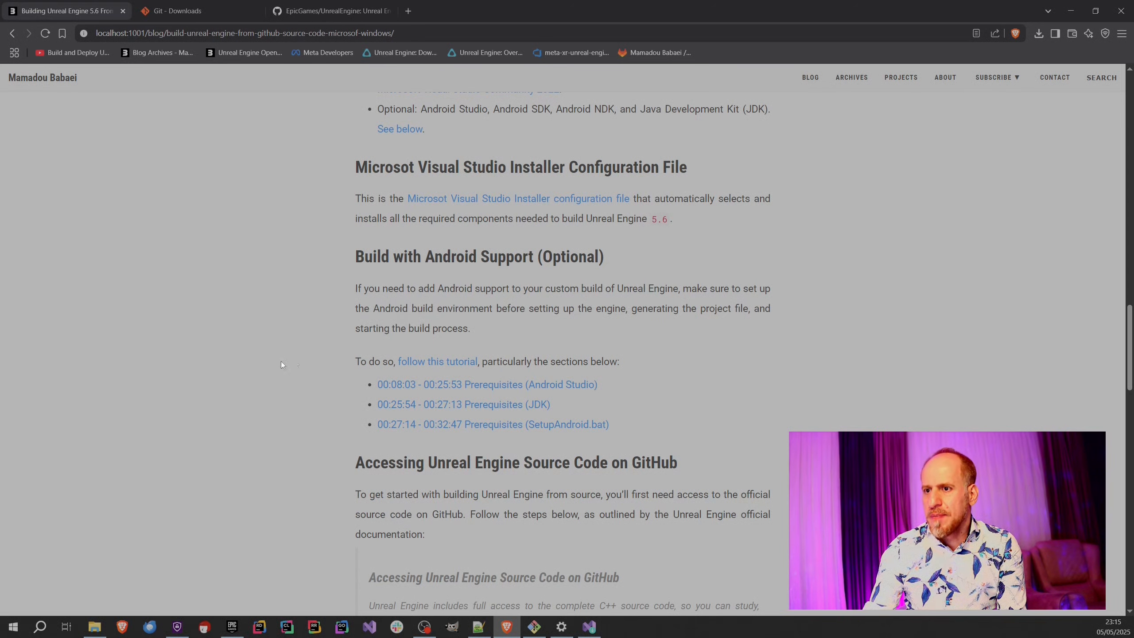
pyautogui.scroll(-5, 252, 369)
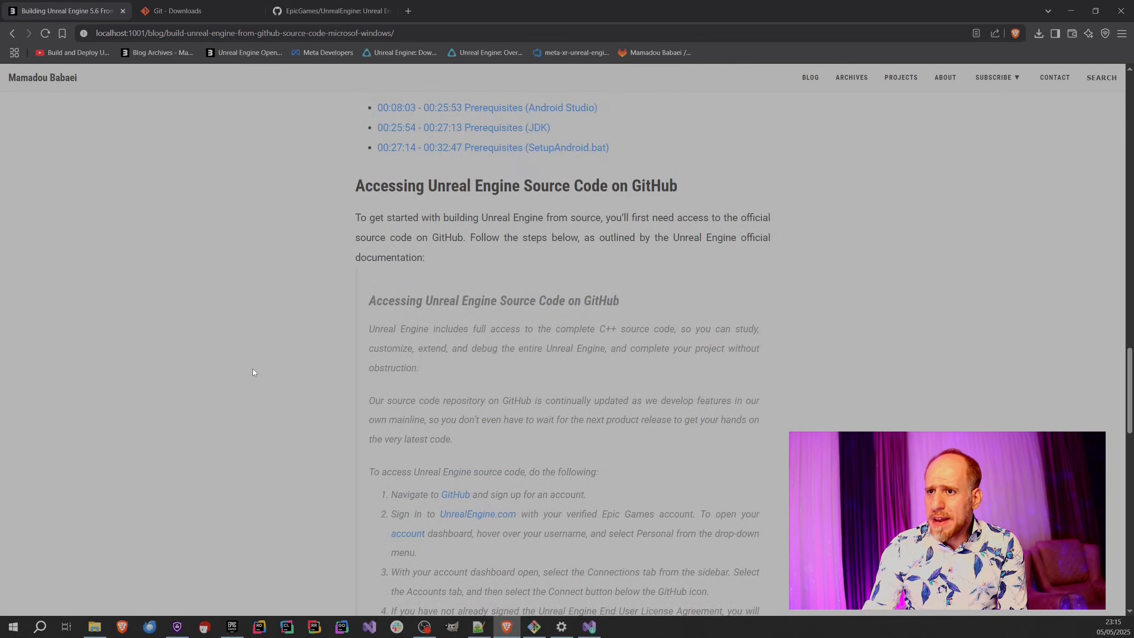
pyautogui.scroll(-1, 341, 335)
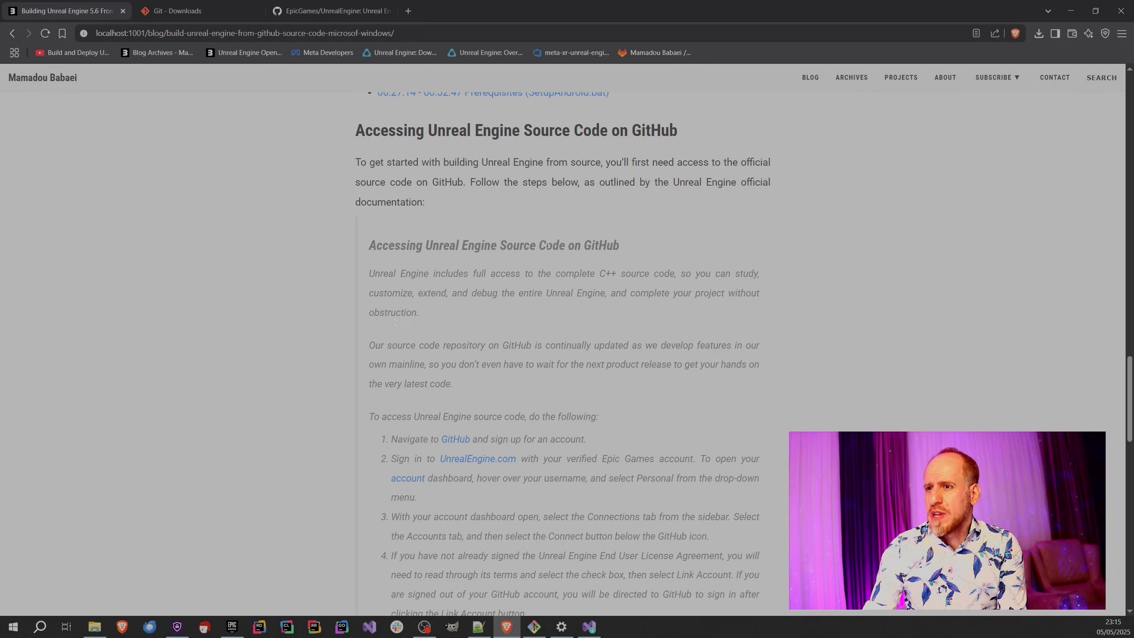
pyautogui.scroll(1, 549, 244)
pyautogui.scroll(-10, 548, 279)
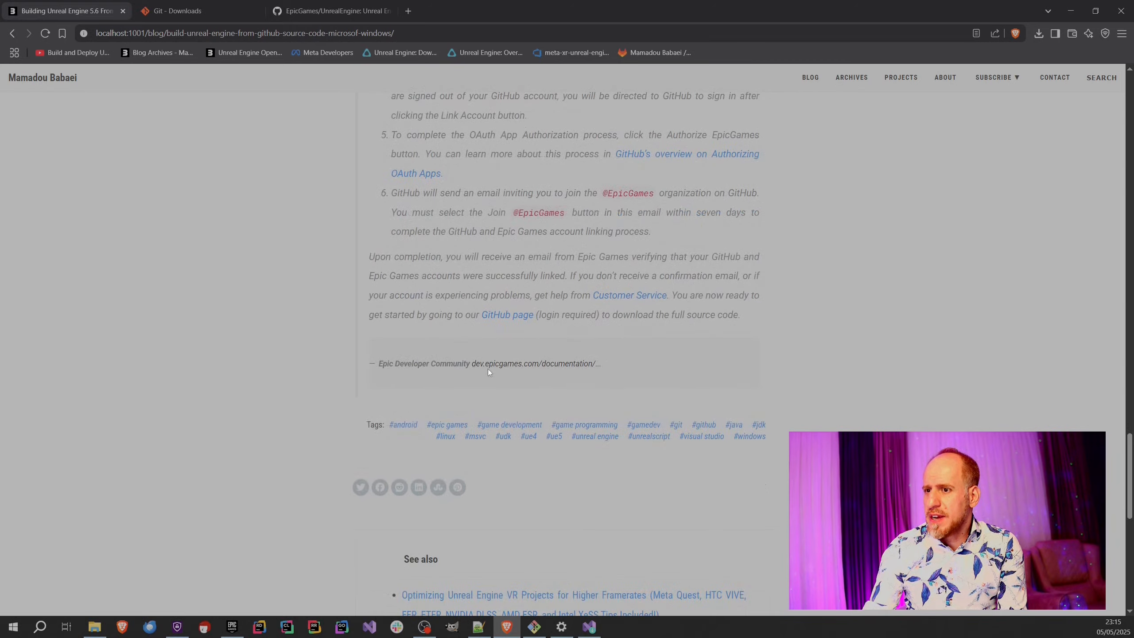
# Check the cited Epic Developer Community documentation in a new tab, then return to the article's GitHub access instructions.
pyautogui.click(490, 371)
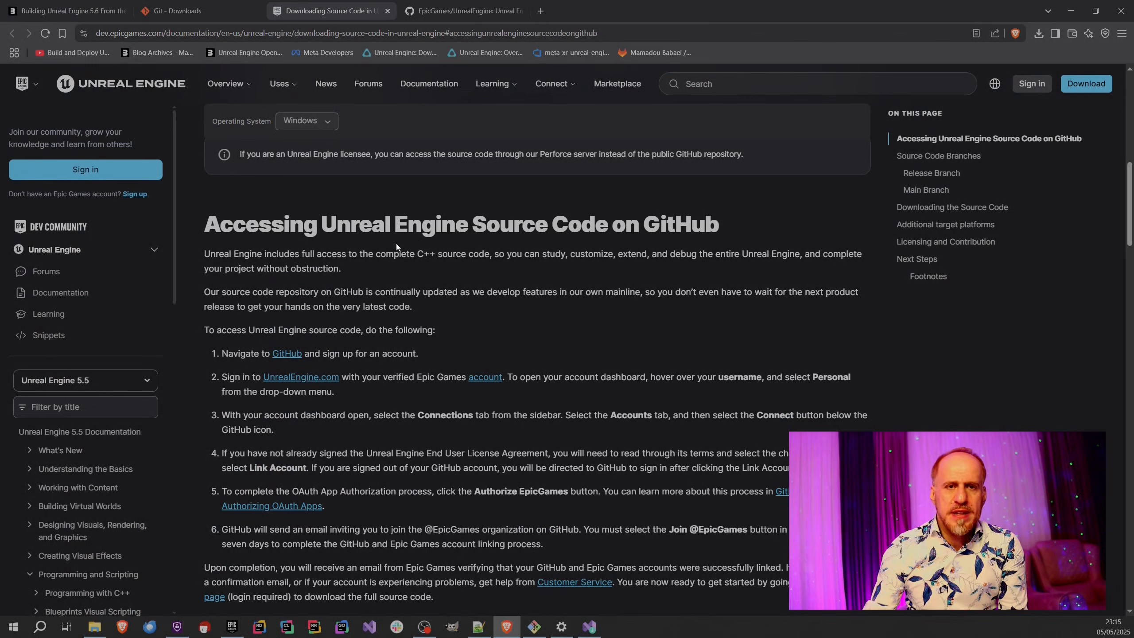
pyautogui.scroll(-2, 360, 262)
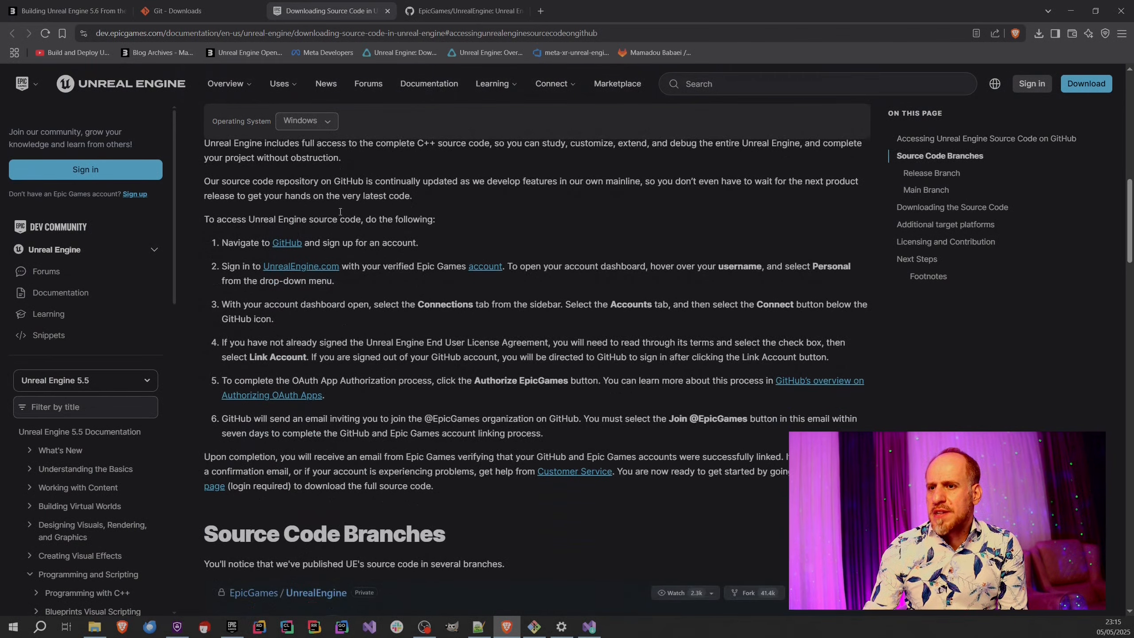
pyautogui.click(75, 12)
pyautogui.scroll(5, 643, 428)
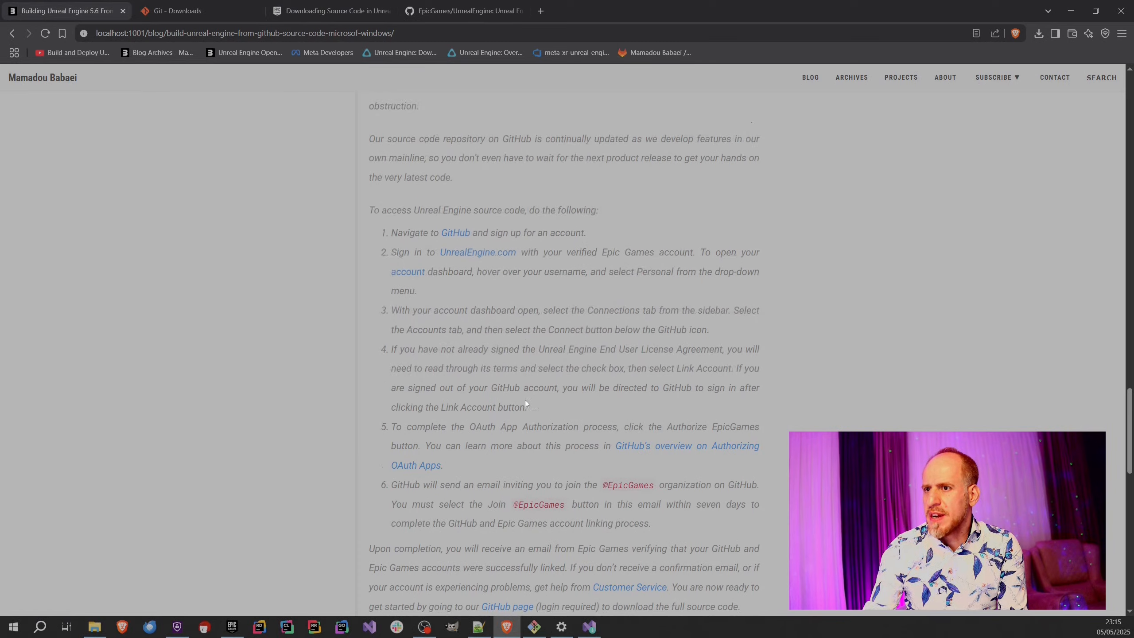
pyautogui.scroll(4, 461, 342)
pyautogui.scroll(-2, 411, 331)
pyautogui.scroll(-2, 411, 331)
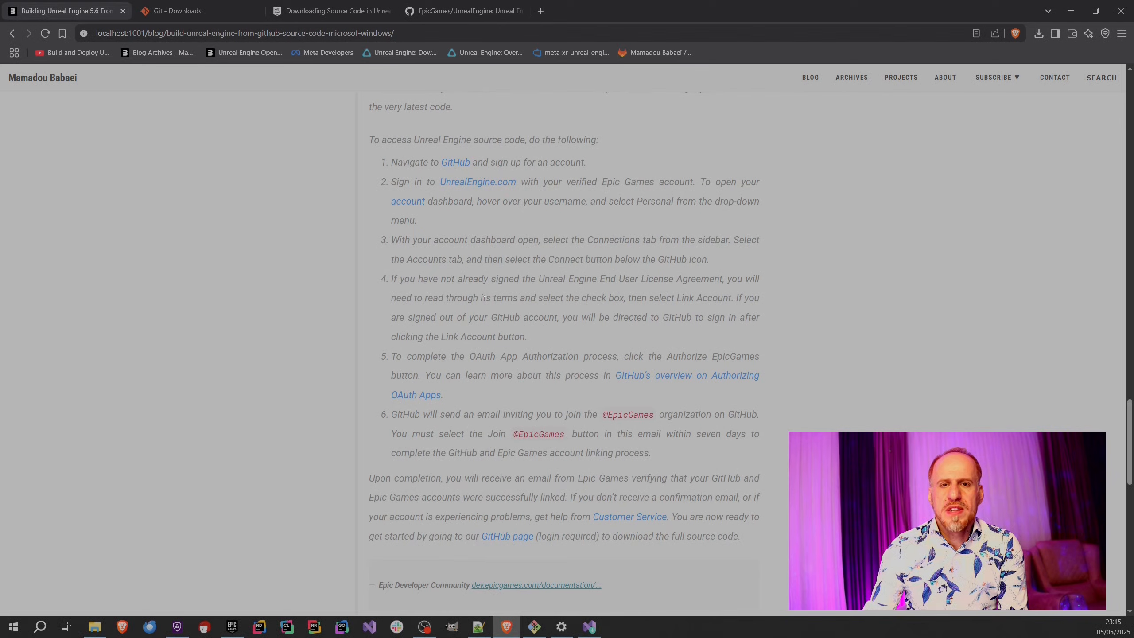
# Switch to the Epic Games Launcher, add an engine version slot in the Library, and browse its list of available versions.
pyautogui.click(232, 627)
pyautogui.click(451, 147)
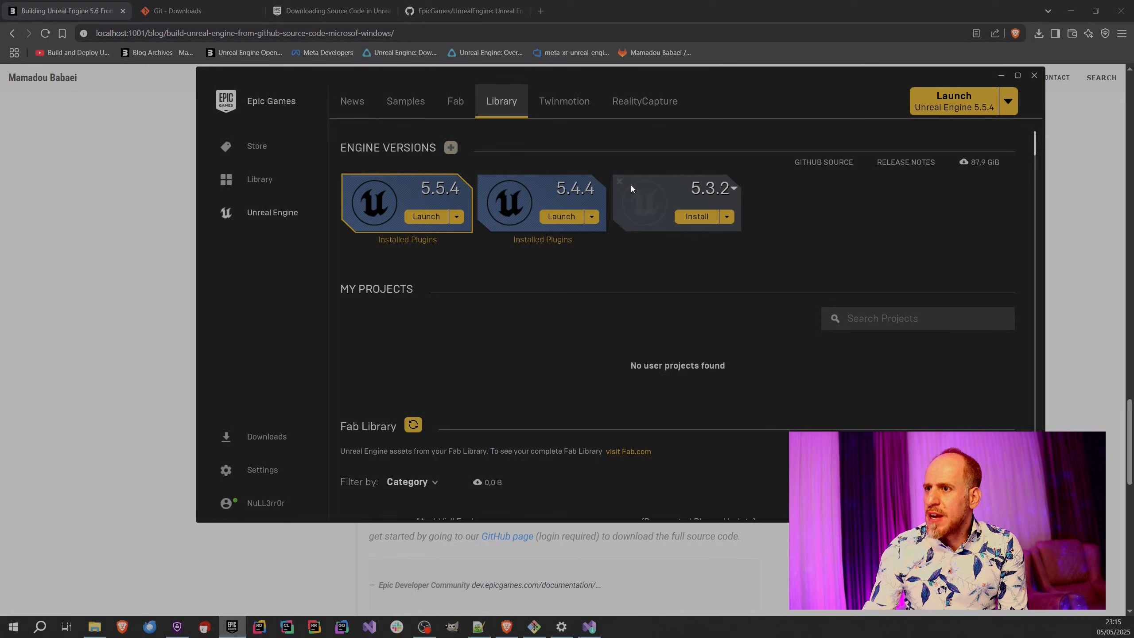
pyautogui.click(726, 190)
pyautogui.scroll(-5, 737, 283)
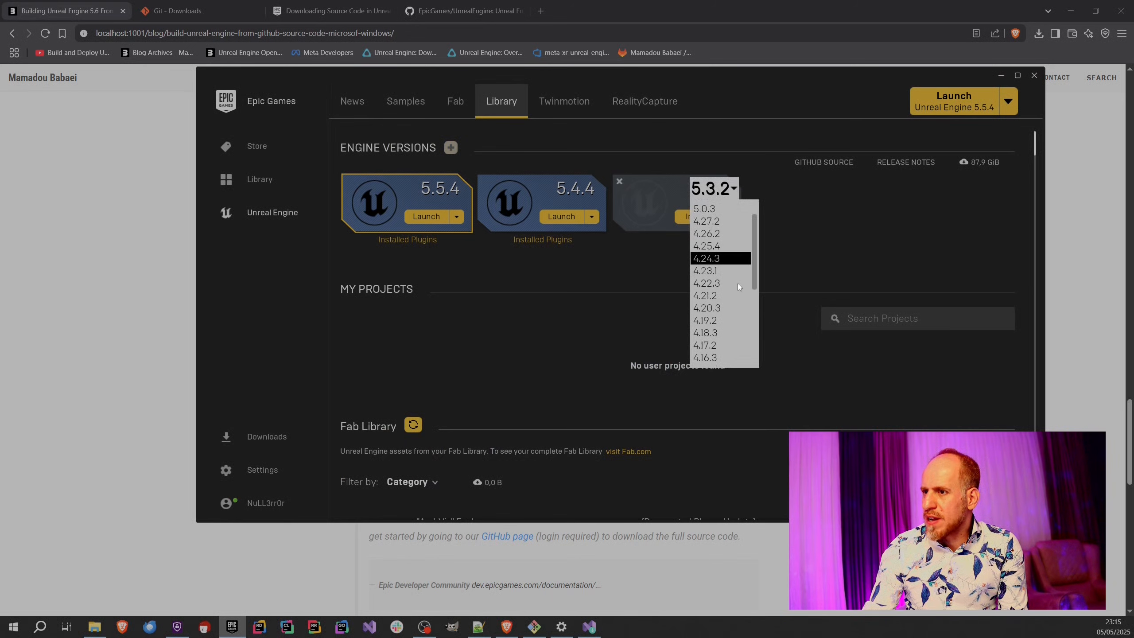
pyautogui.scroll(-2, 734, 302)
pyautogui.scroll(2, 734, 302)
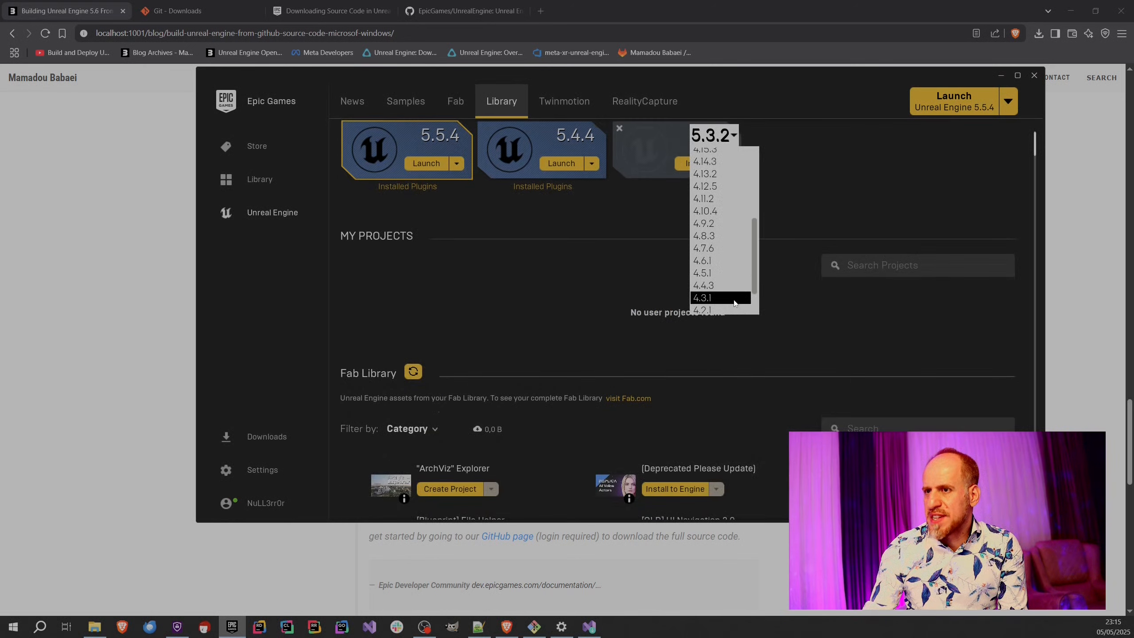
pyautogui.scroll(1, 783, 247)
pyautogui.click(784, 251)
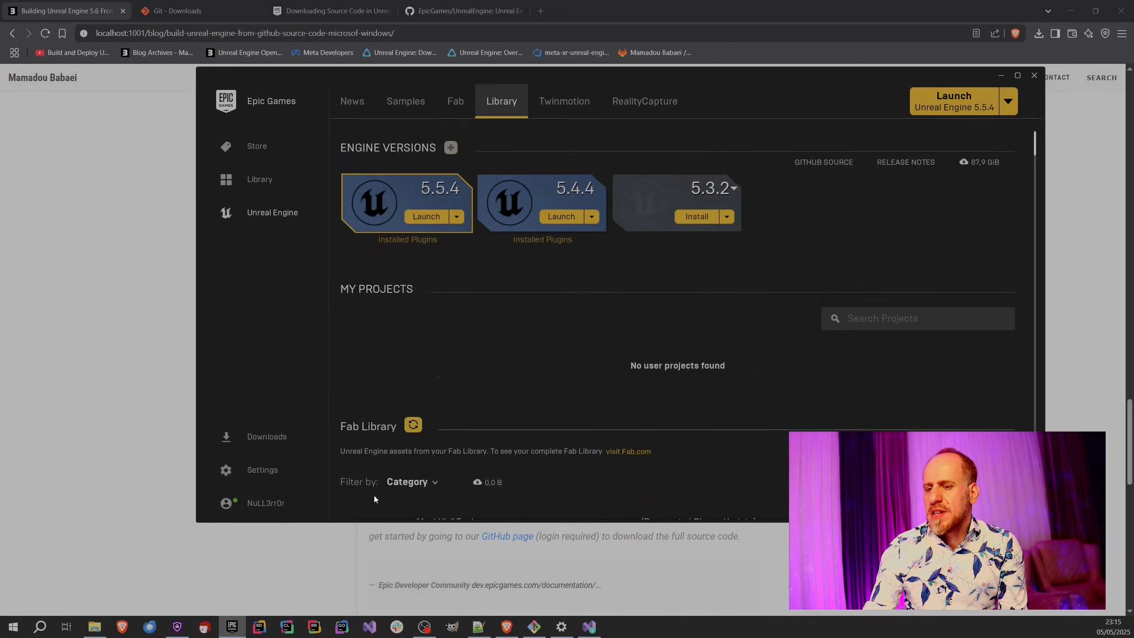
# Switch to File Explorer and view the installed engine folders in C:\OPT, returning to This PC.
pyautogui.click(95, 627)
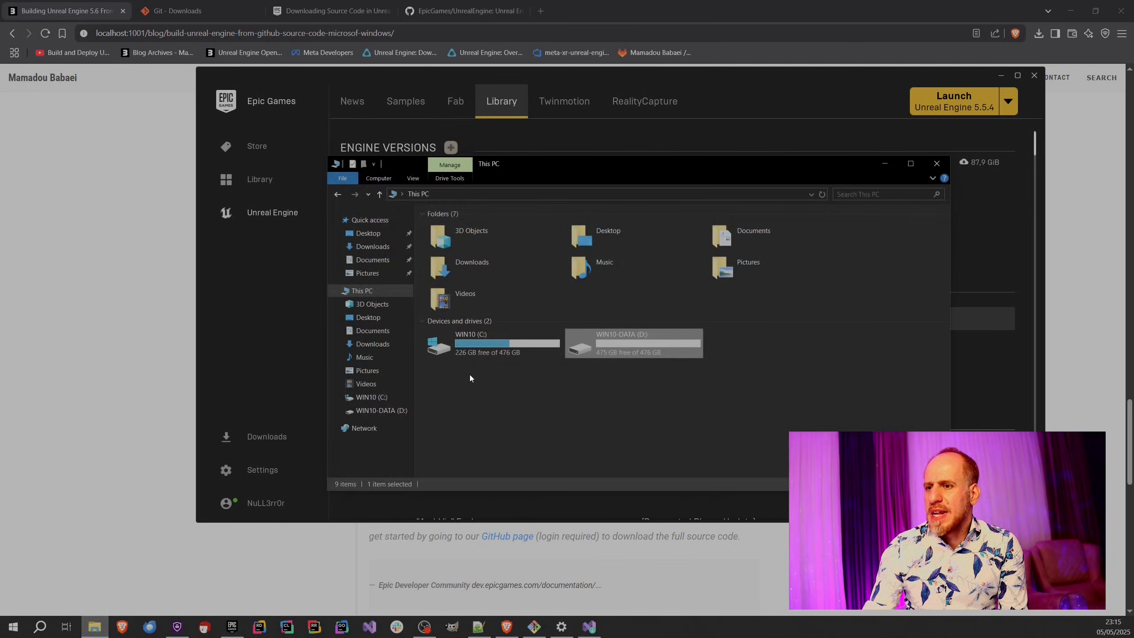
pyautogui.doubleClick(471, 351)
pyautogui.doubleClick(453, 286)
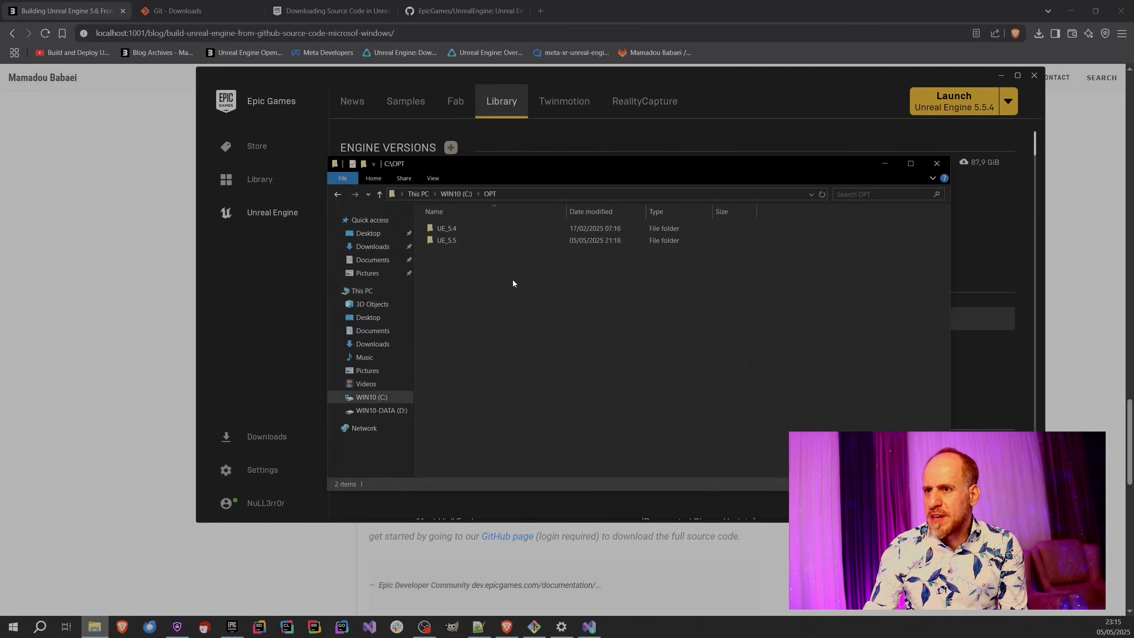
pyautogui.click(417, 194)
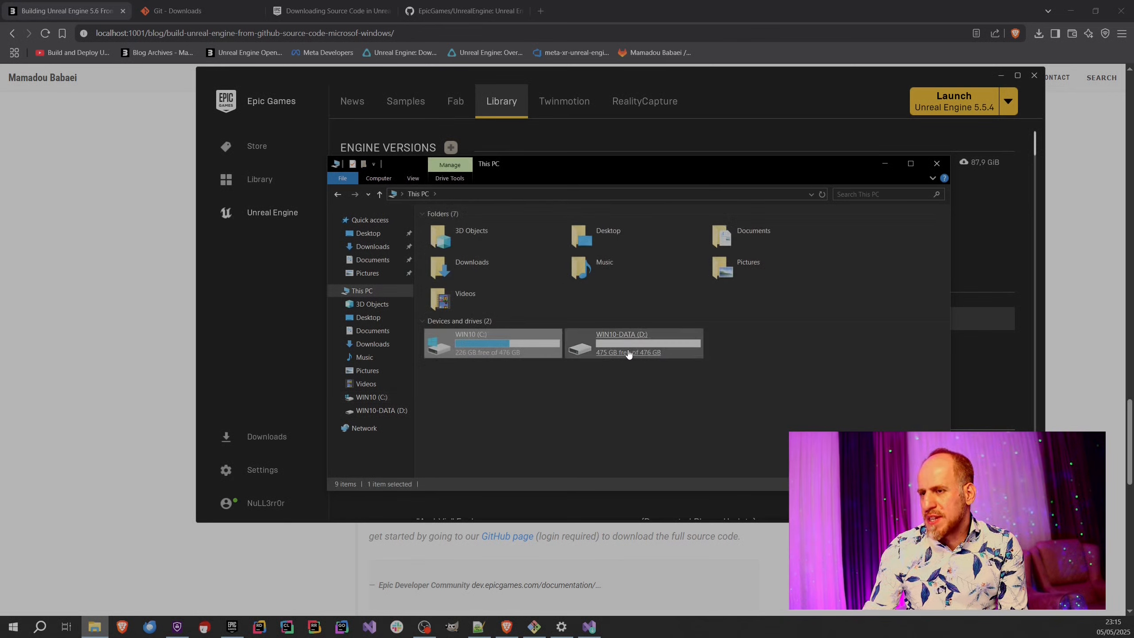
# Check the disk size of the UE_5.5 folder in C:\OPT through its properties, then return to This PC.
pyautogui.doubleClick(499, 350)
pyautogui.doubleClick(456, 284)
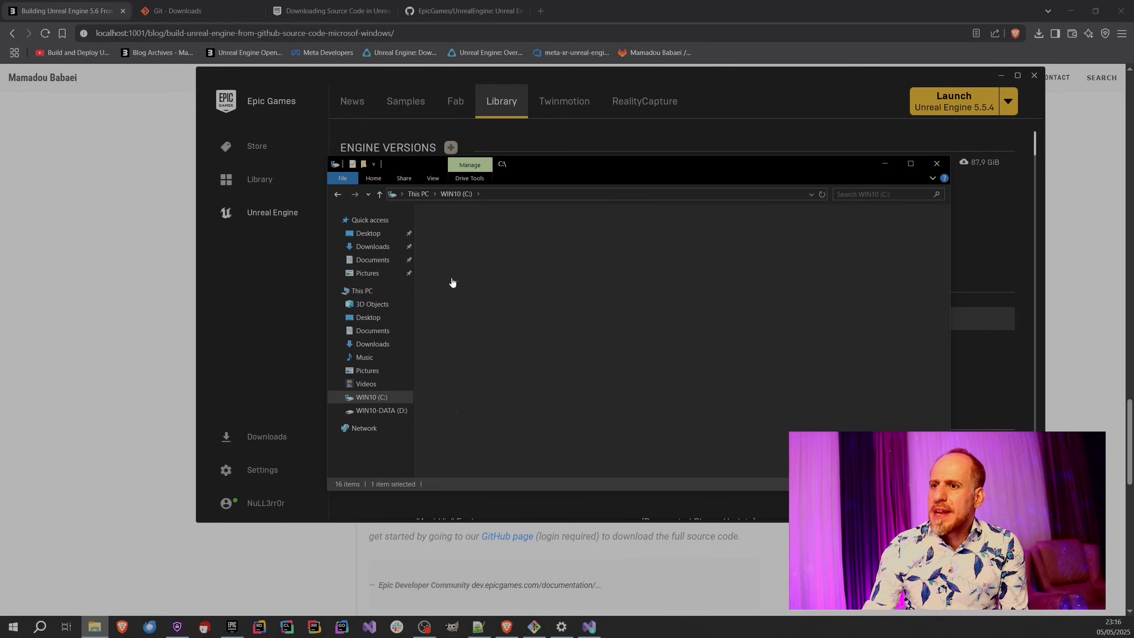
pyautogui.rightClick(446, 241)
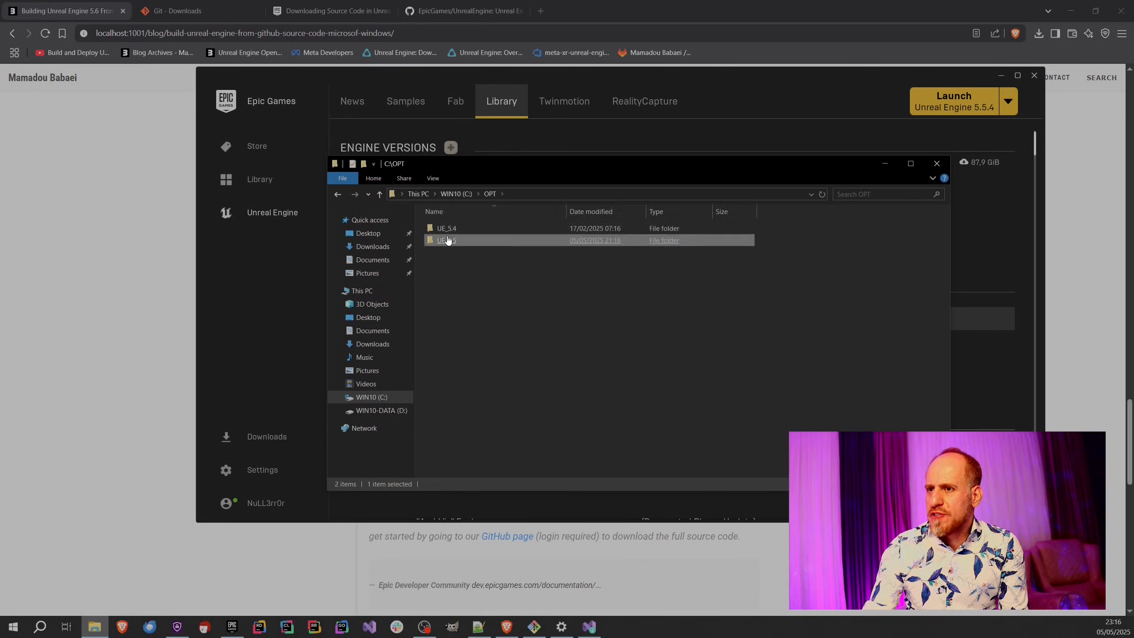
pyautogui.click(488, 590)
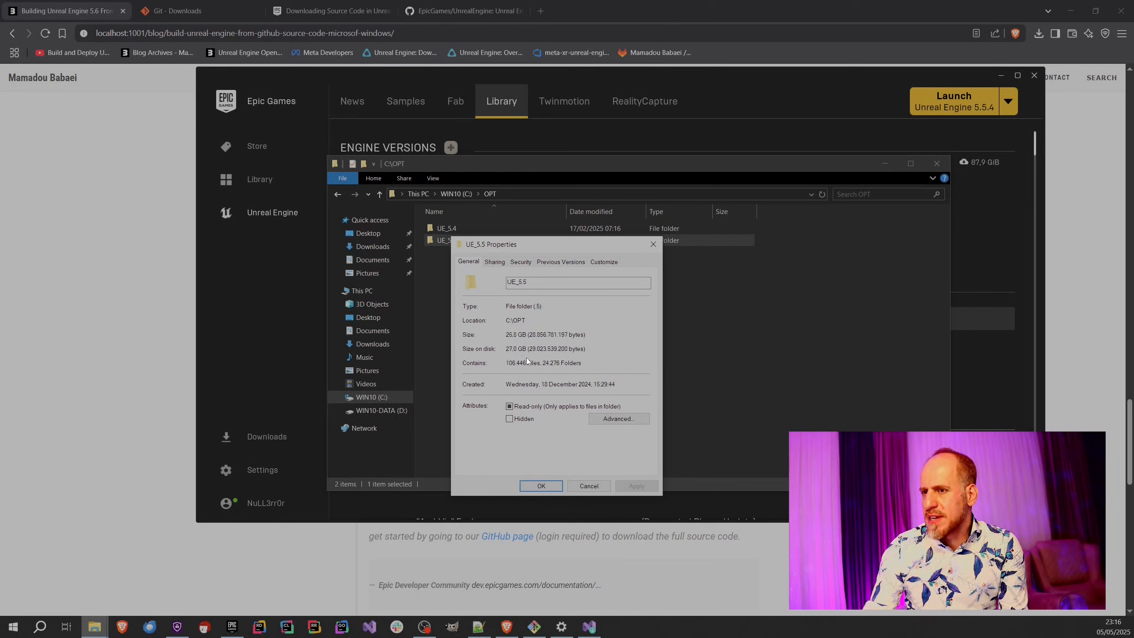
pyautogui.moveTo(531, 245); pyautogui.dragTo(763, 339)
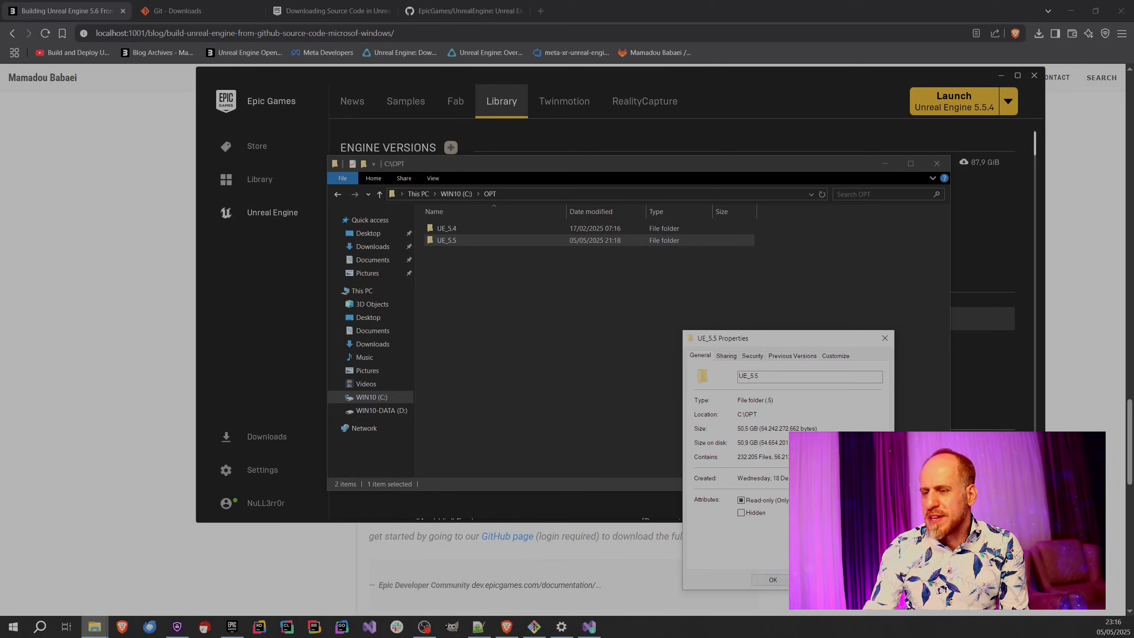
pyautogui.click(773, 580)
pyautogui.click(418, 194)
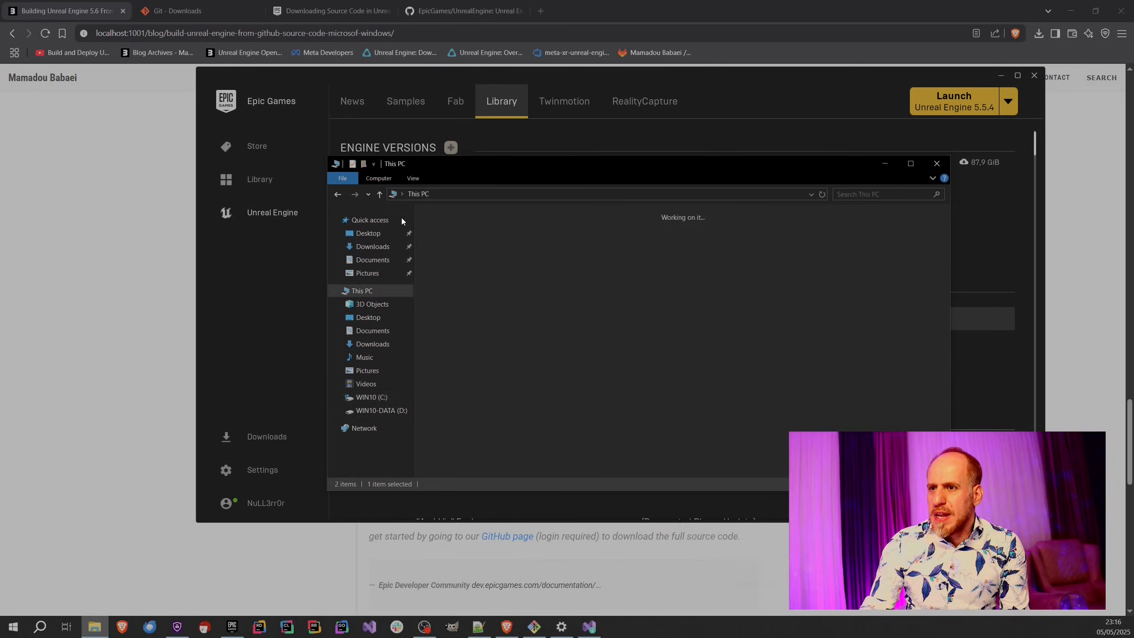
# Switch back to the browser, close the Git downloads and source code documentation pages, and show the EpicGames/UnrealEngine repository.
pyautogui.click(188, 338)
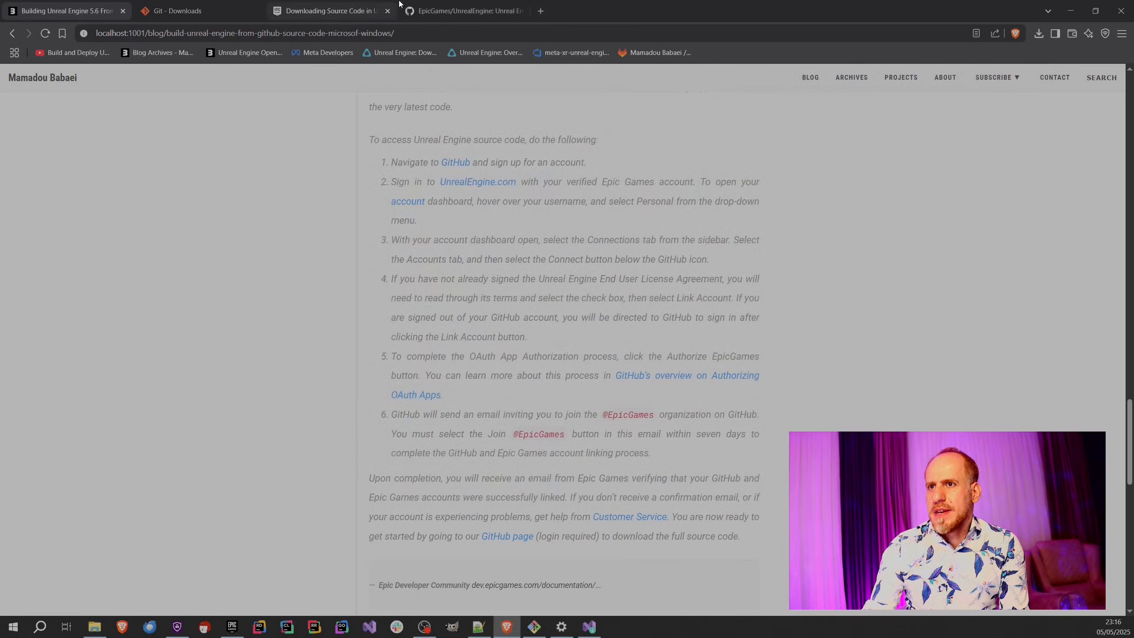
pyautogui.click(256, 12)
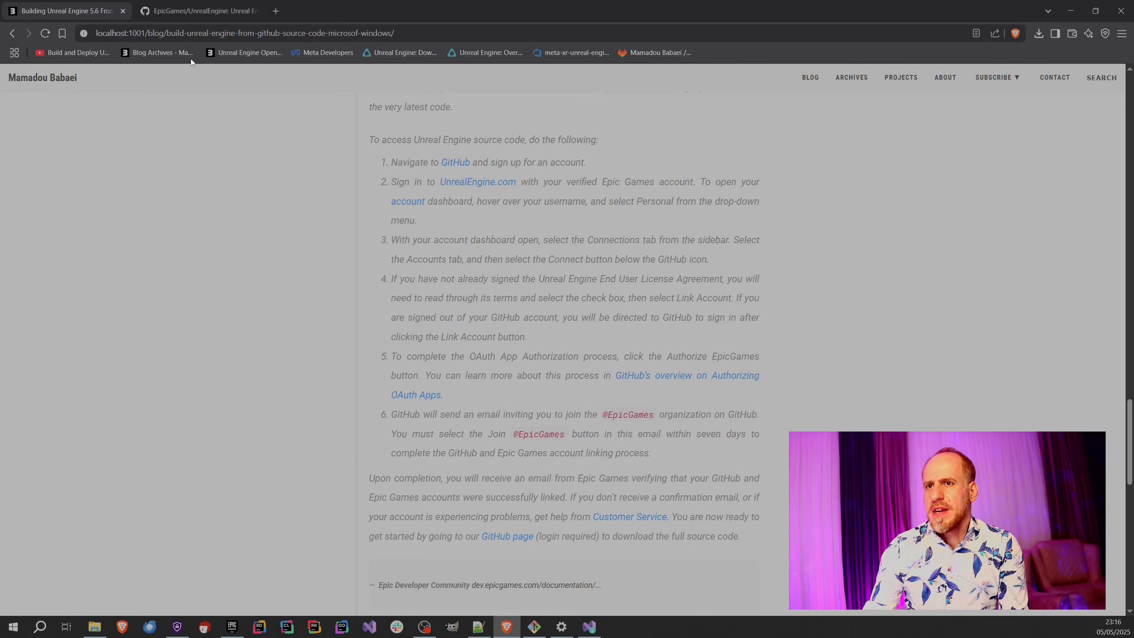
pyautogui.click(256, 11)
# Look over the UnrealEngine repository's file list, clone options and web address.
pyautogui.scroll(-1, 137, 280)
pyautogui.scroll(-1, 136, 280)
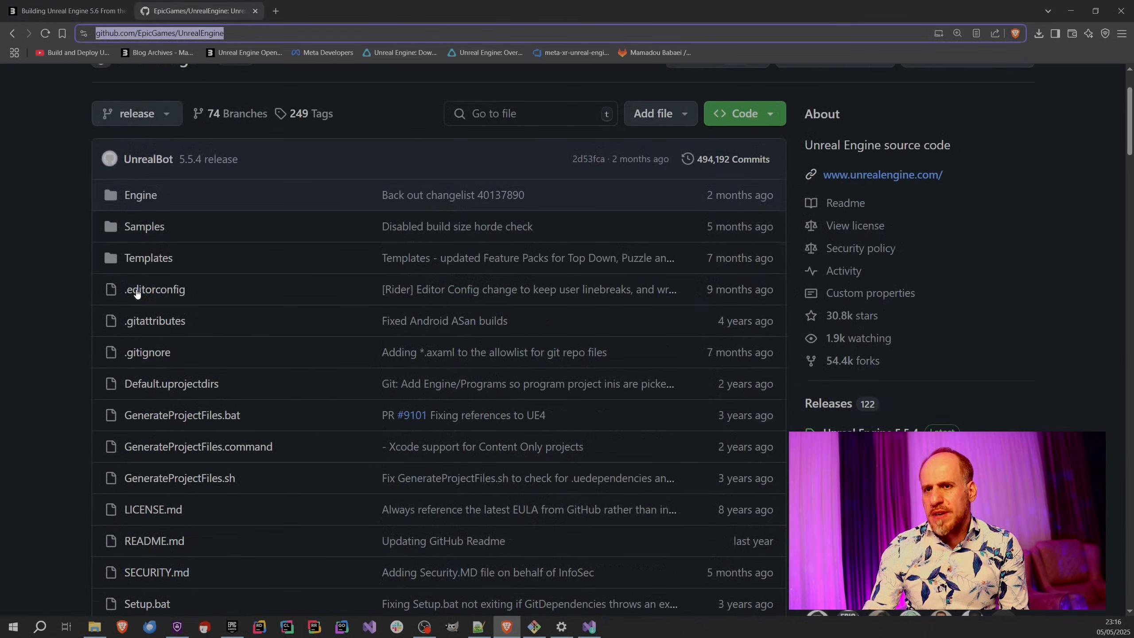
pyautogui.scroll(2, 129, 298)
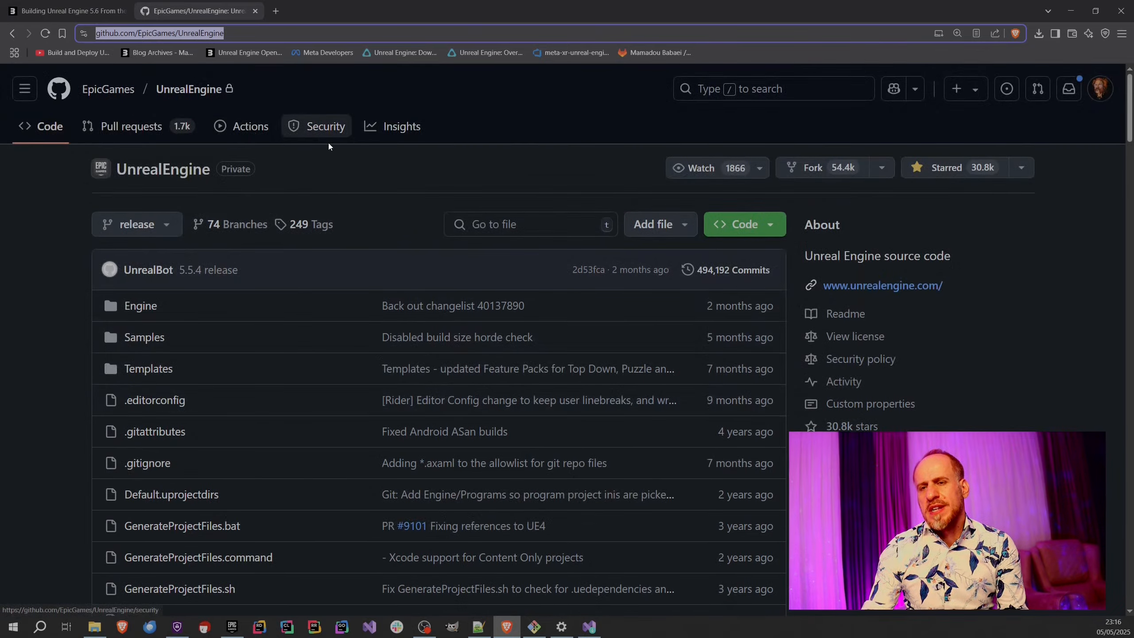
pyautogui.click(774, 225)
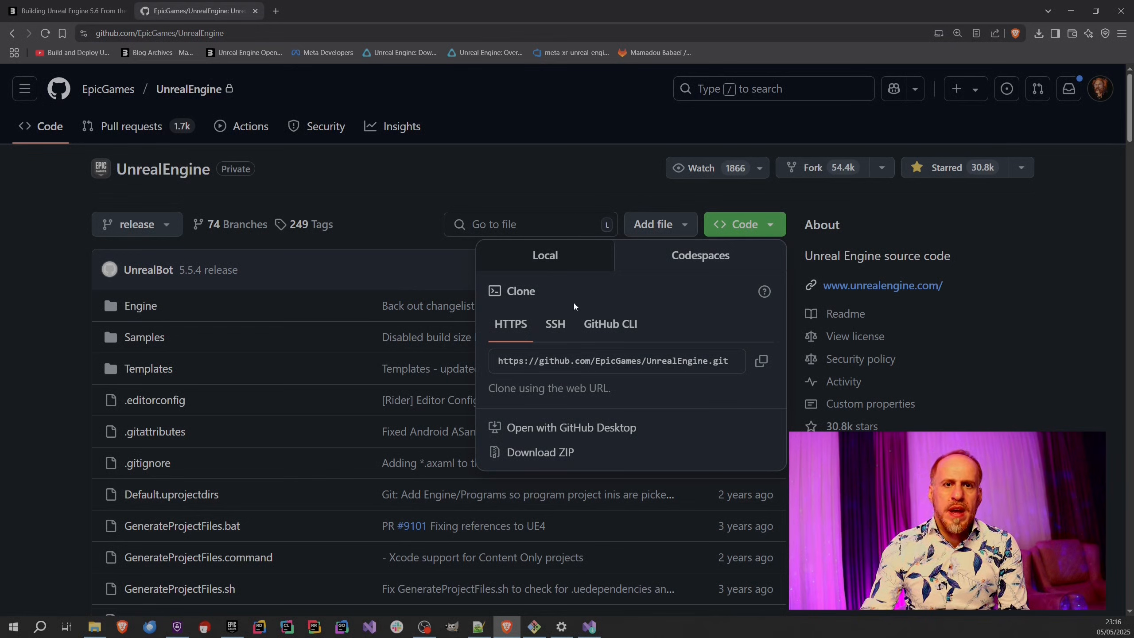
pyautogui.click(349, 183)
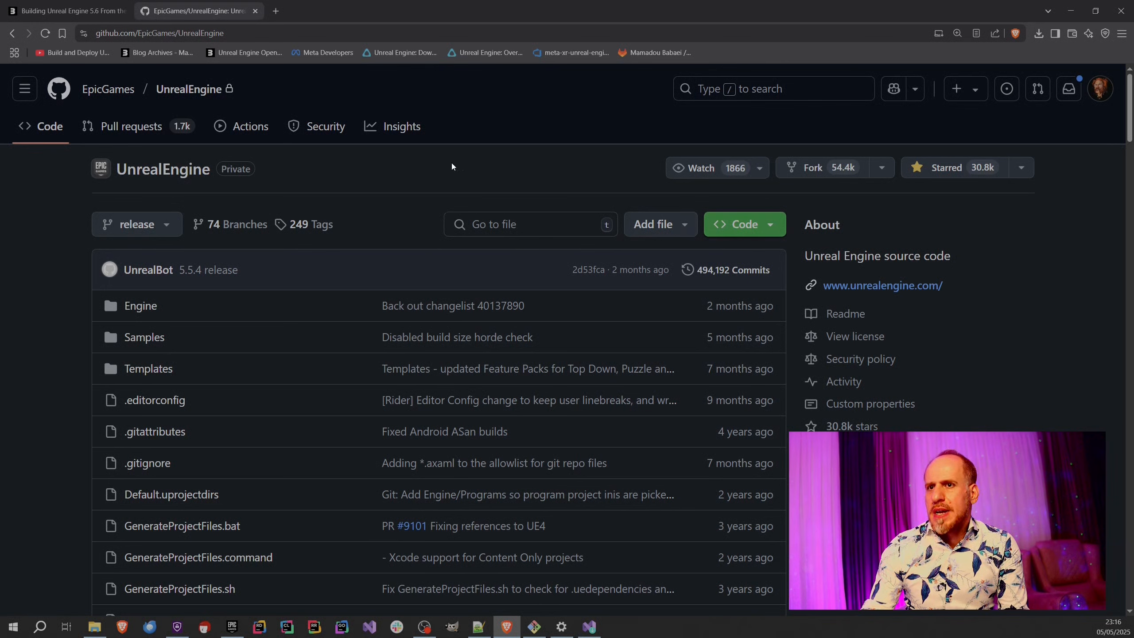
pyautogui.click(108, 34)
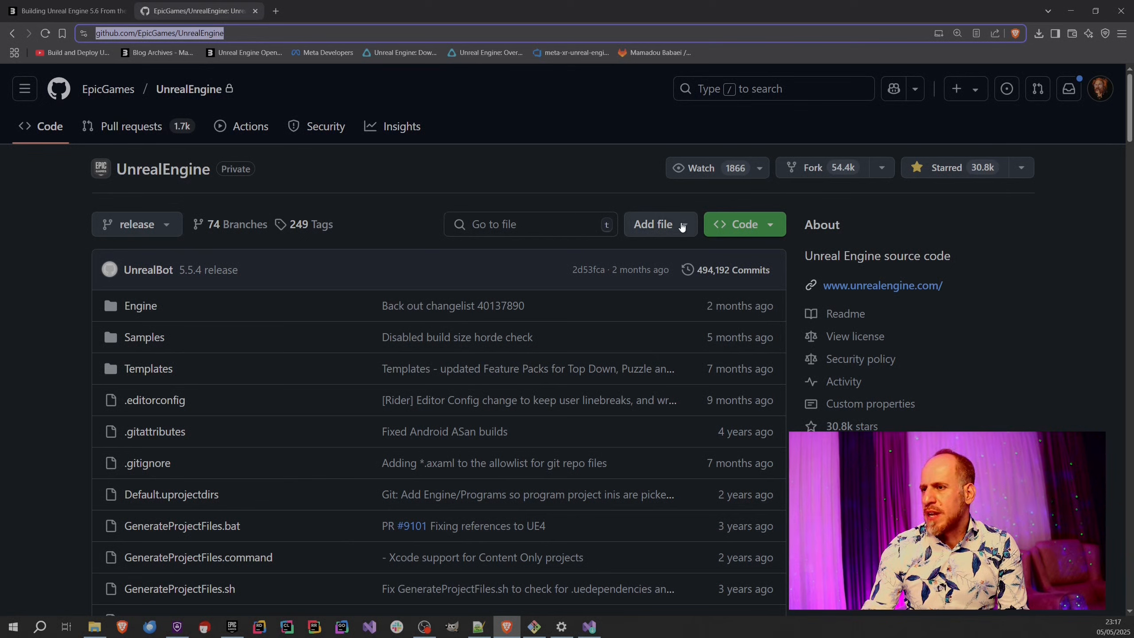
# Copy the HTTPS clone URL of the EpicGames/UnrealEngine repository.
pyautogui.click(754, 226)
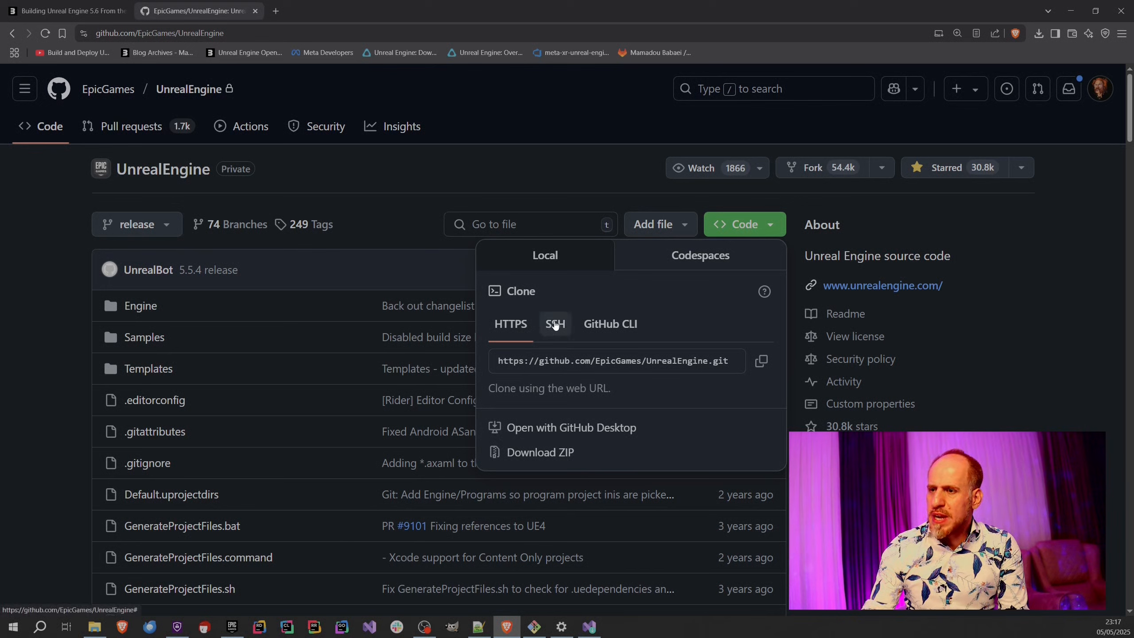
pyautogui.click(546, 365)
pyautogui.hotkey('ctrl', 'c')
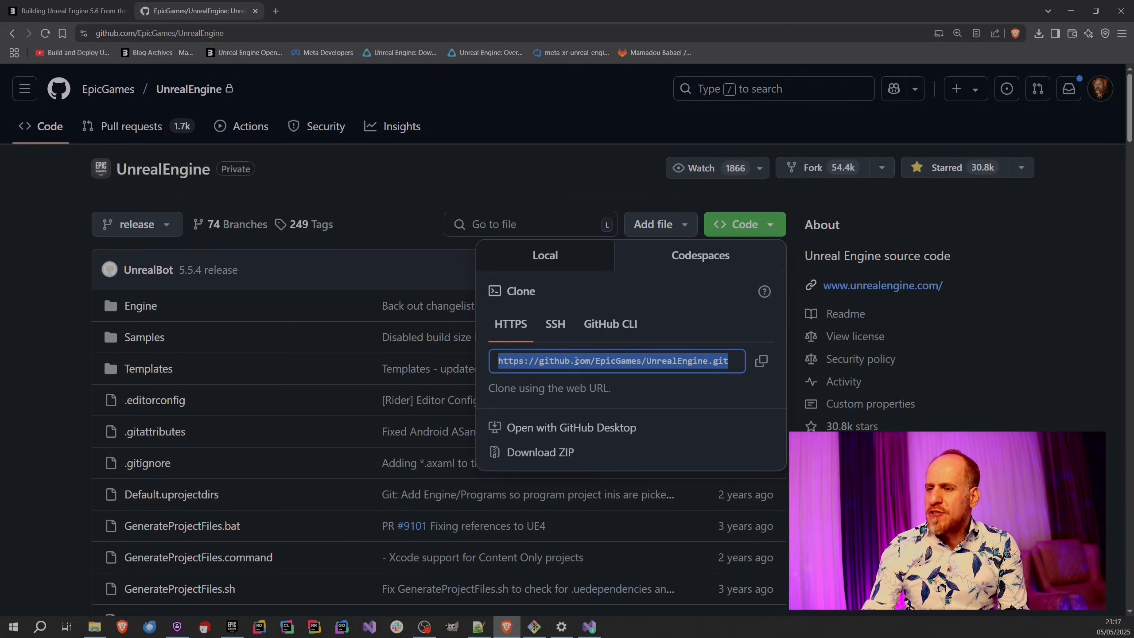
pyautogui.rightClick(576, 361)
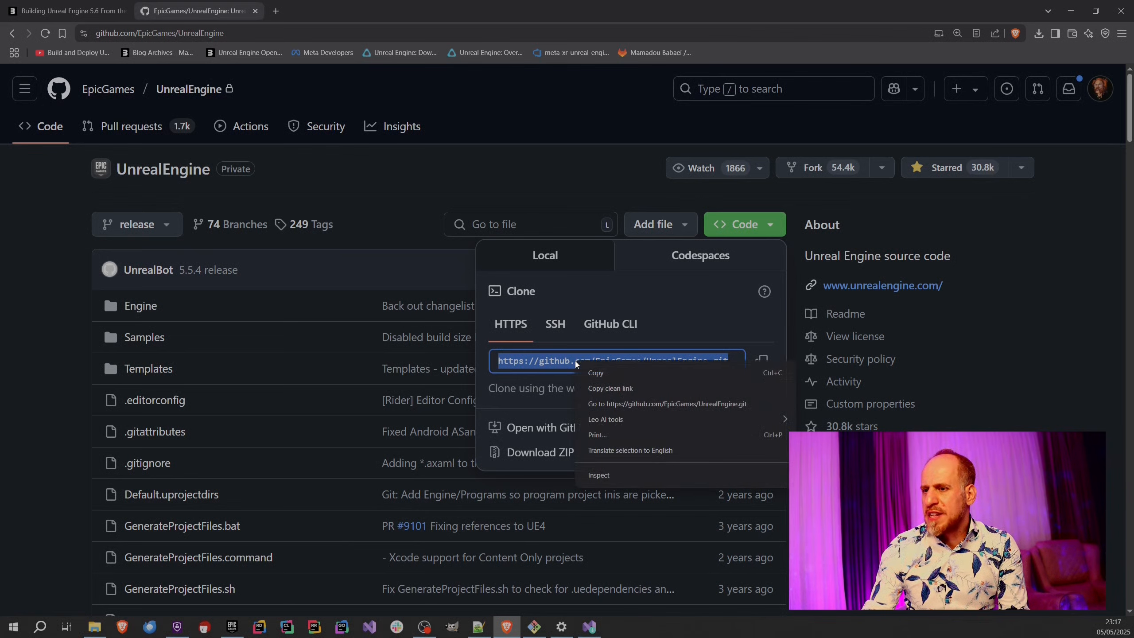
pyautogui.click(594, 373)
# Switch to File Explorer and create a folder named OPT at the root of the D: drive.
pyautogui.click(95, 628)
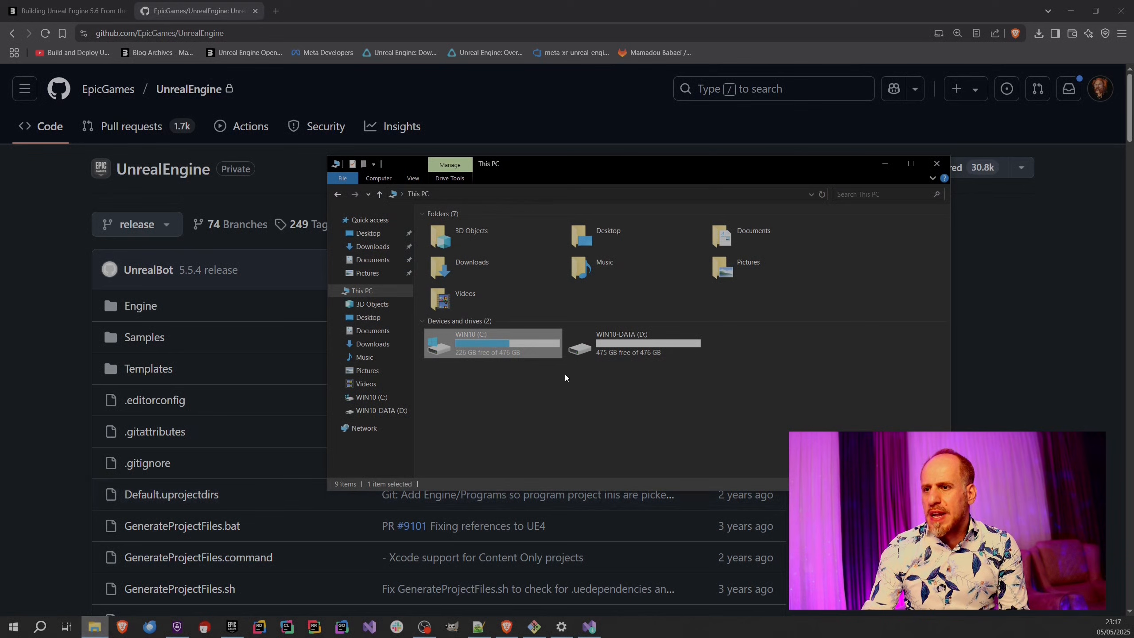
pyautogui.doubleClick(600, 354)
pyautogui.rightClick(484, 314)
pyautogui.click(454, 319)
pyautogui.rightClick(485, 310)
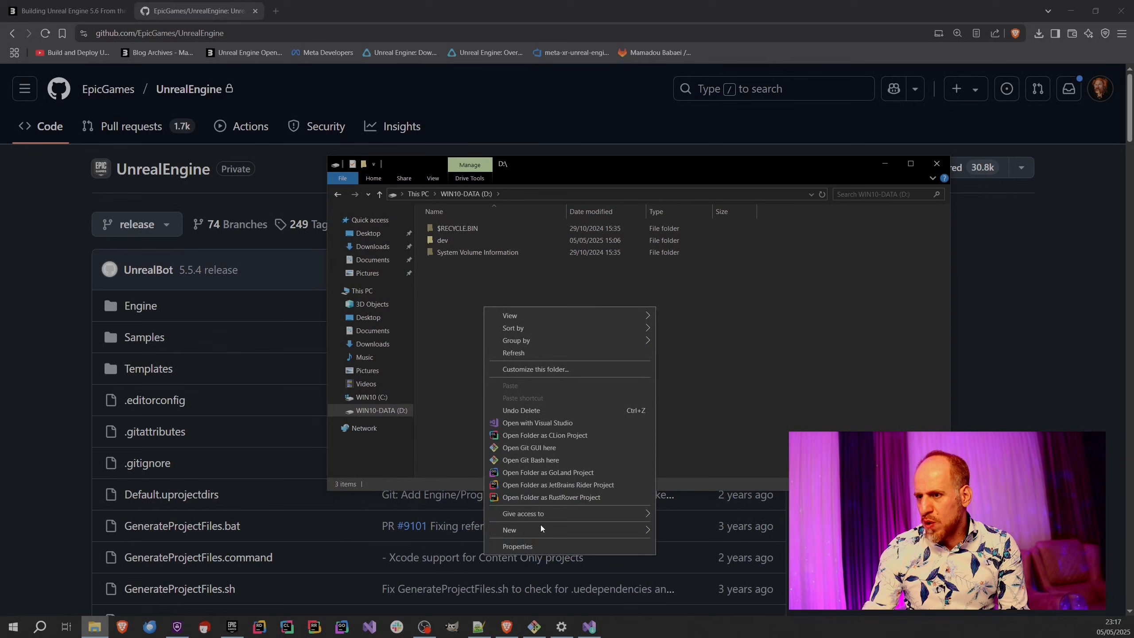
pyautogui.moveTo(541, 527)
pyautogui.click(663, 530)
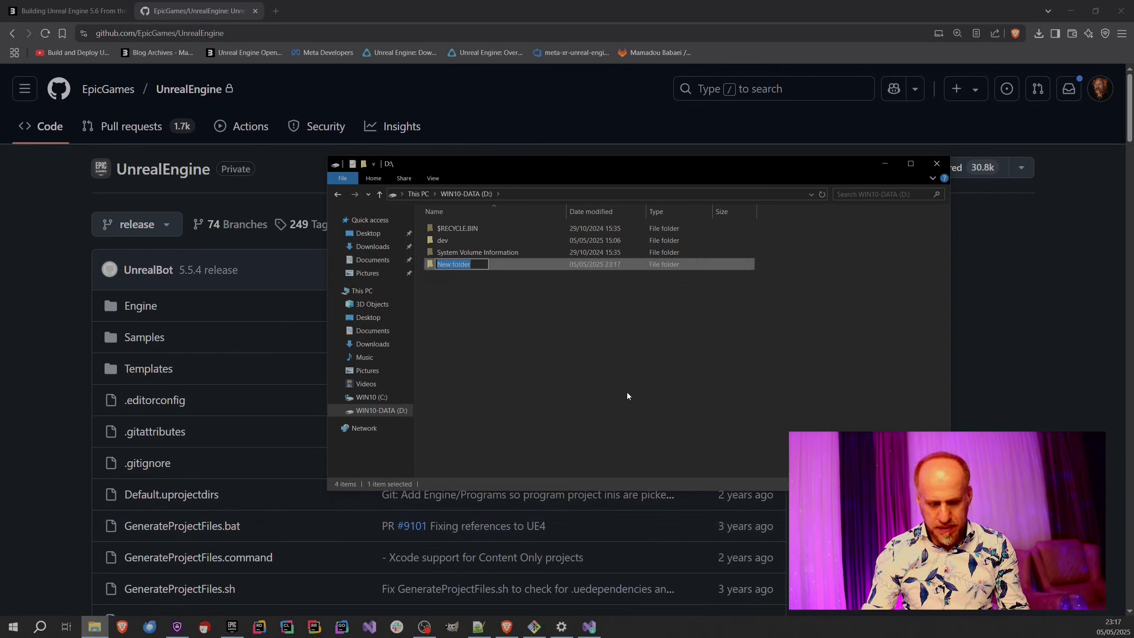
pyautogui.write('OPT')
pyautogui.press('Return')
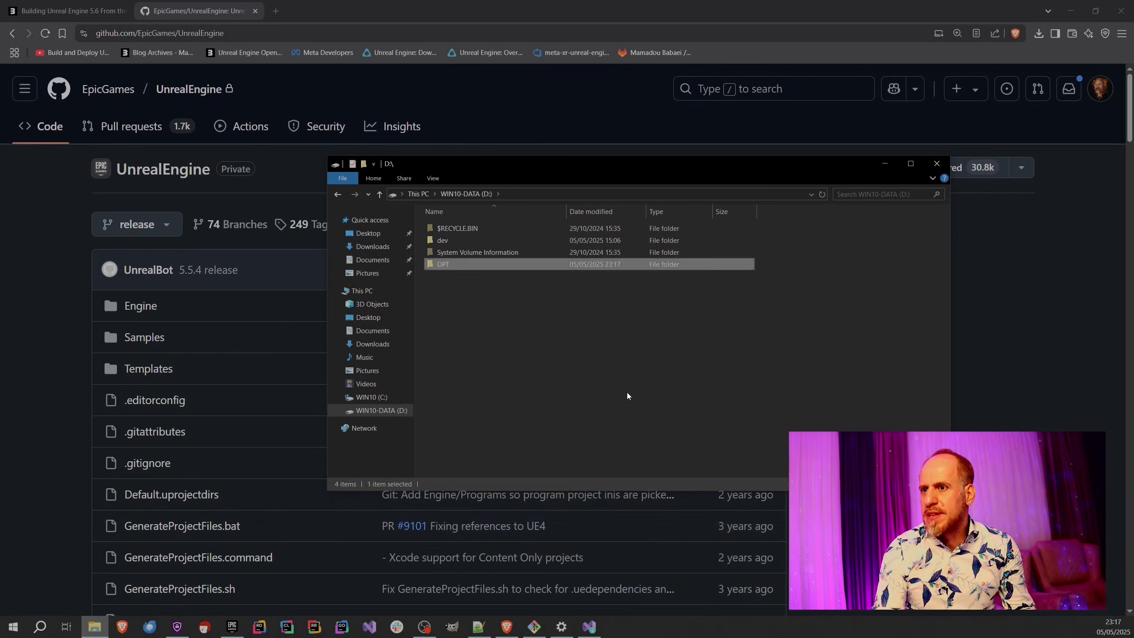
# Enter the D:\OPT folder and start a Git Bash session in it.
pyautogui.press('Return')
pyautogui.rightClick(501, 247)
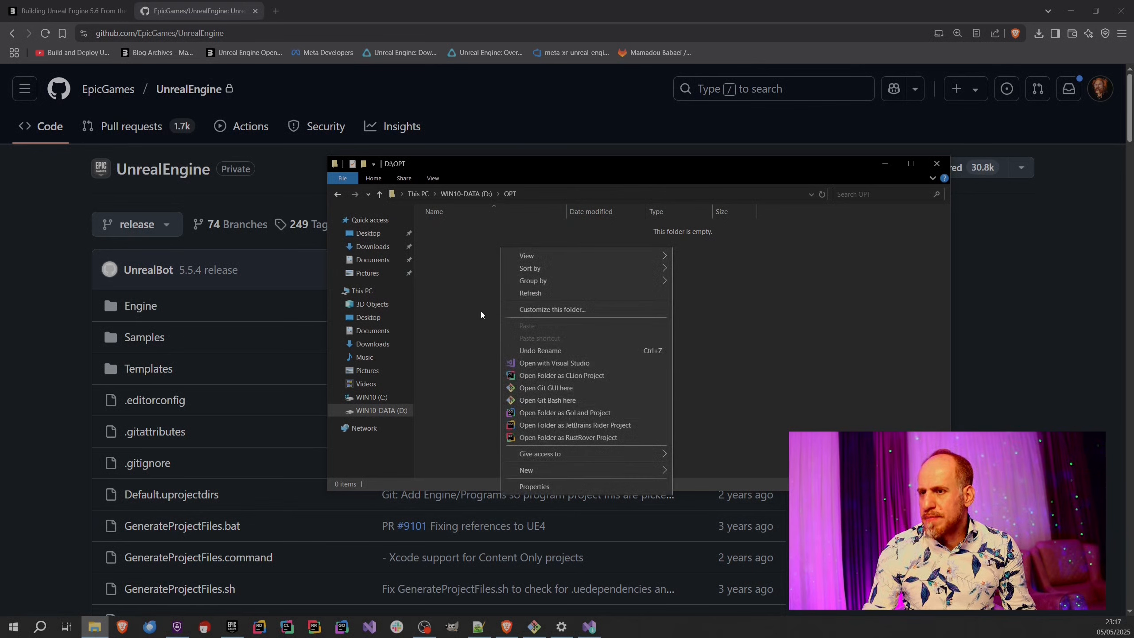
pyautogui.rightClick(473, 276)
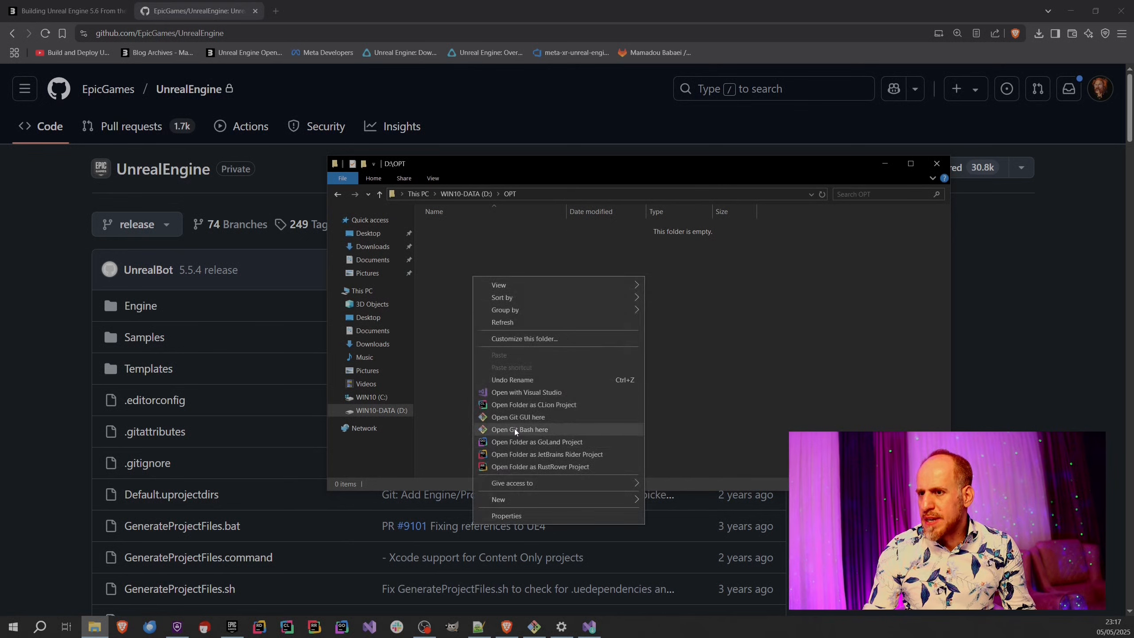
pyautogui.click(531, 429)
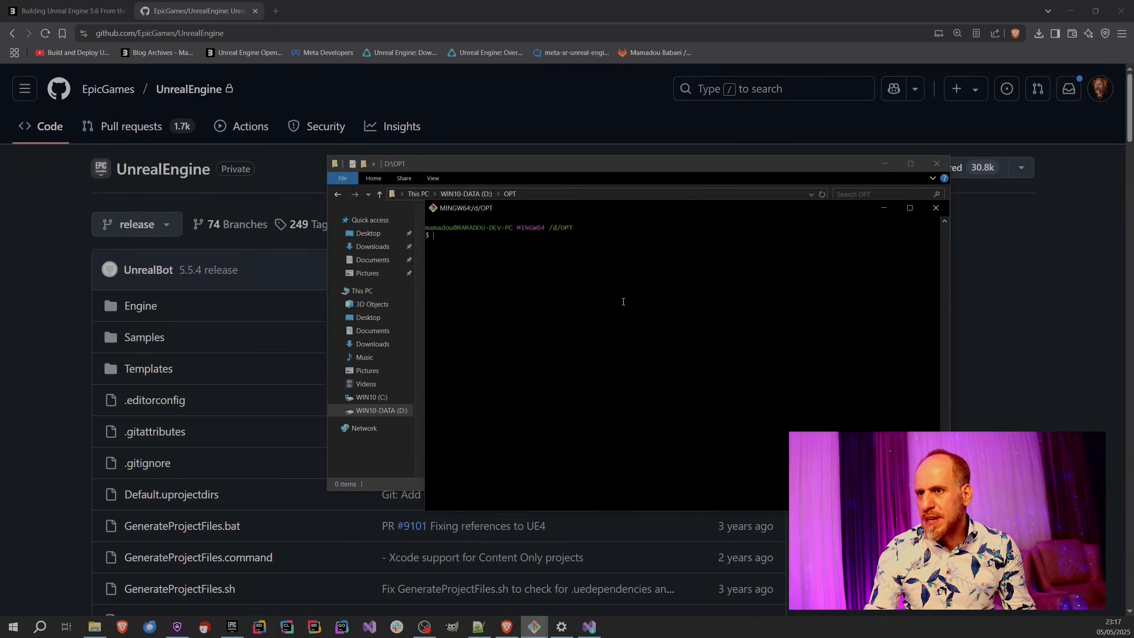
# Enlarge the Git Bash text to a readable size, then move and widen the terminal window.
pyautogui.scroll(1, 607, 299)
pyautogui.scroll(-4, 608, 300)
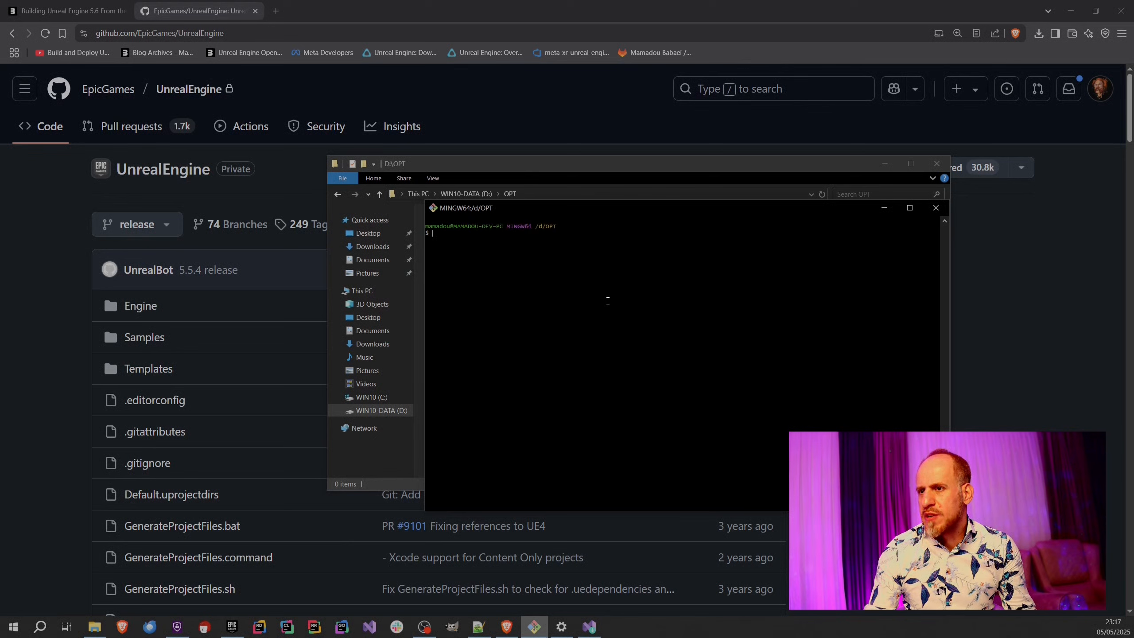
pyautogui.scroll(9, 609, 302)
pyautogui.scroll(-2, 609, 302)
pyautogui.scroll(-1, 609, 302)
pyautogui.scroll(3, 609, 302)
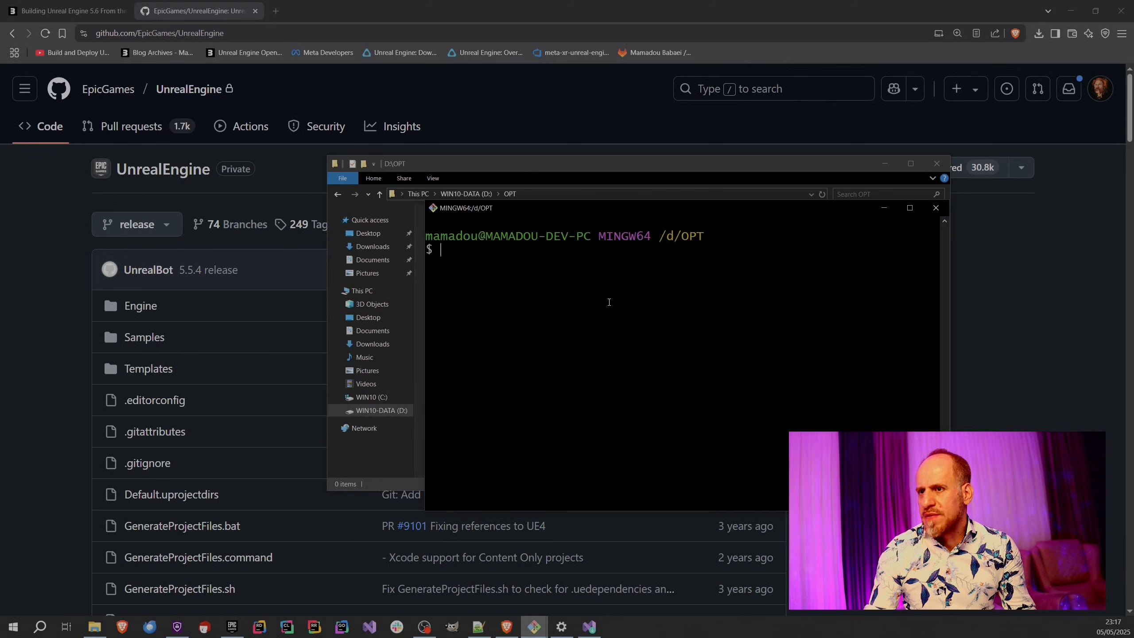
pyautogui.scroll(-1, 609, 303)
pyautogui.scroll(-1, 595, 304)
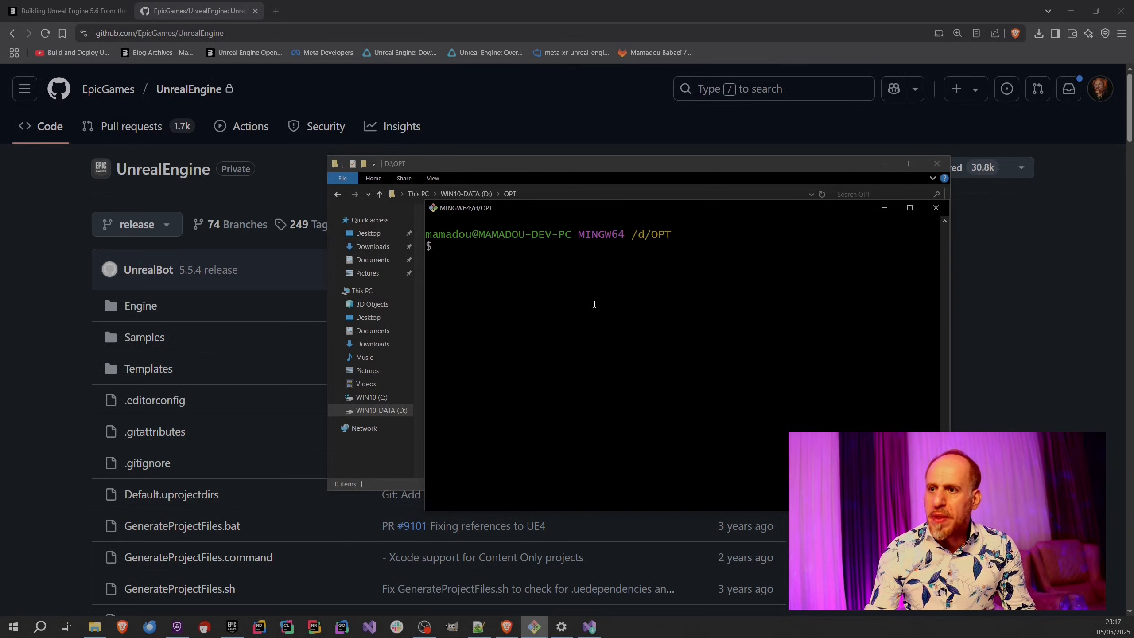
pyautogui.moveTo(542, 211); pyautogui.dragTo(261, 146)
pyautogui.moveTo(666, 444); pyautogui.dragTo(957, 559)
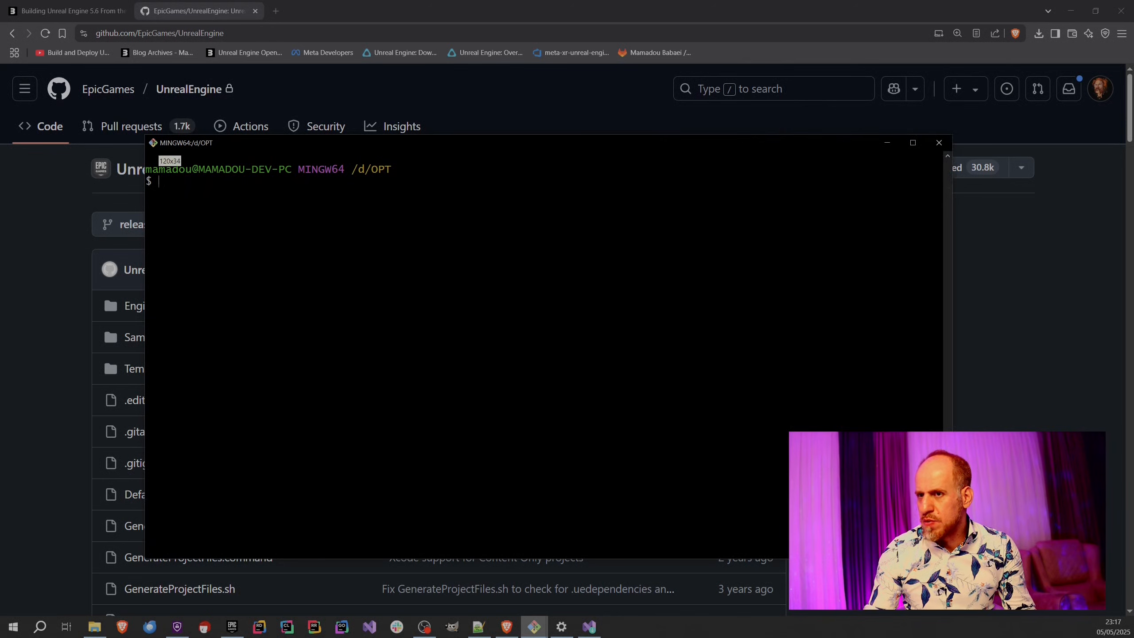
pyautogui.scroll(2, 296, 252)
pyautogui.write('git clone')
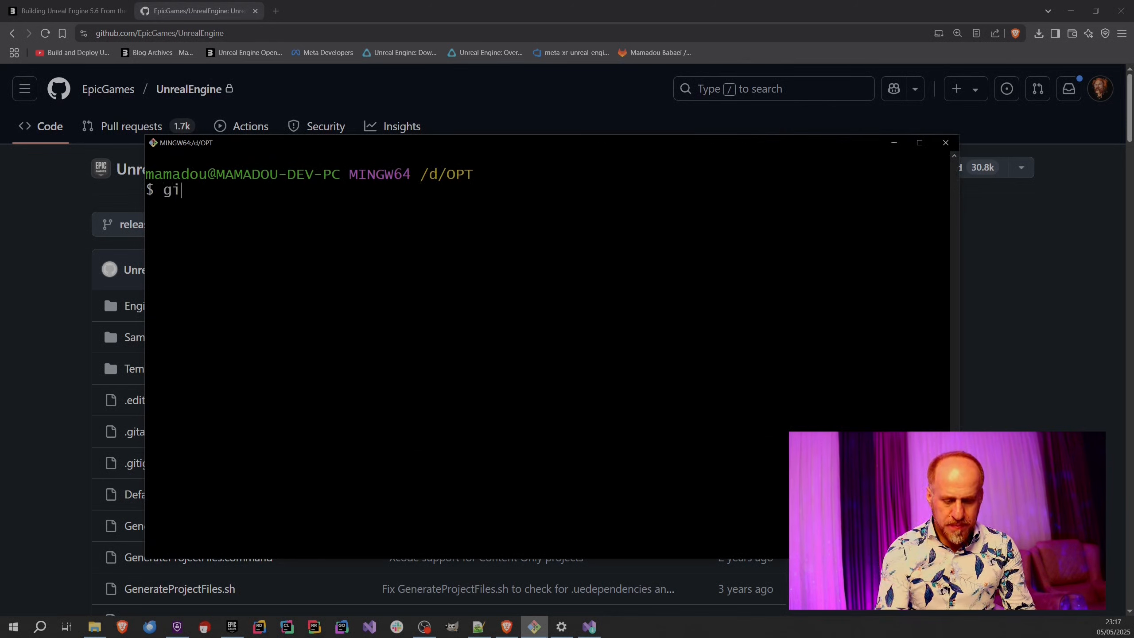
pyautogui.rightClick(318, 202)
pyautogui.click(343, 233)
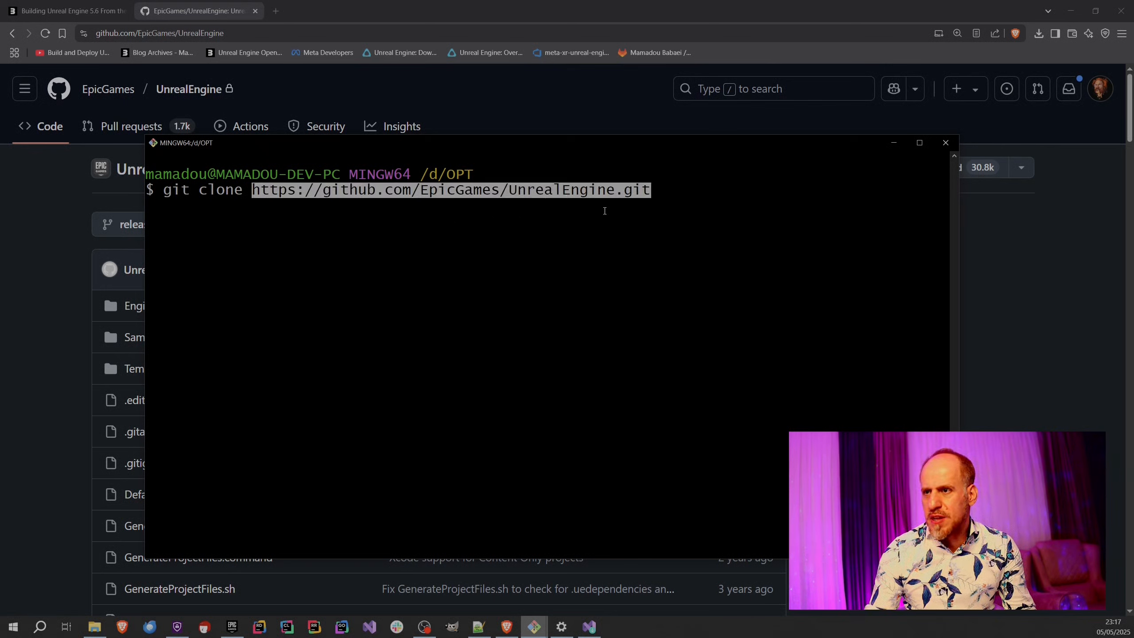
pyautogui.press('Return')
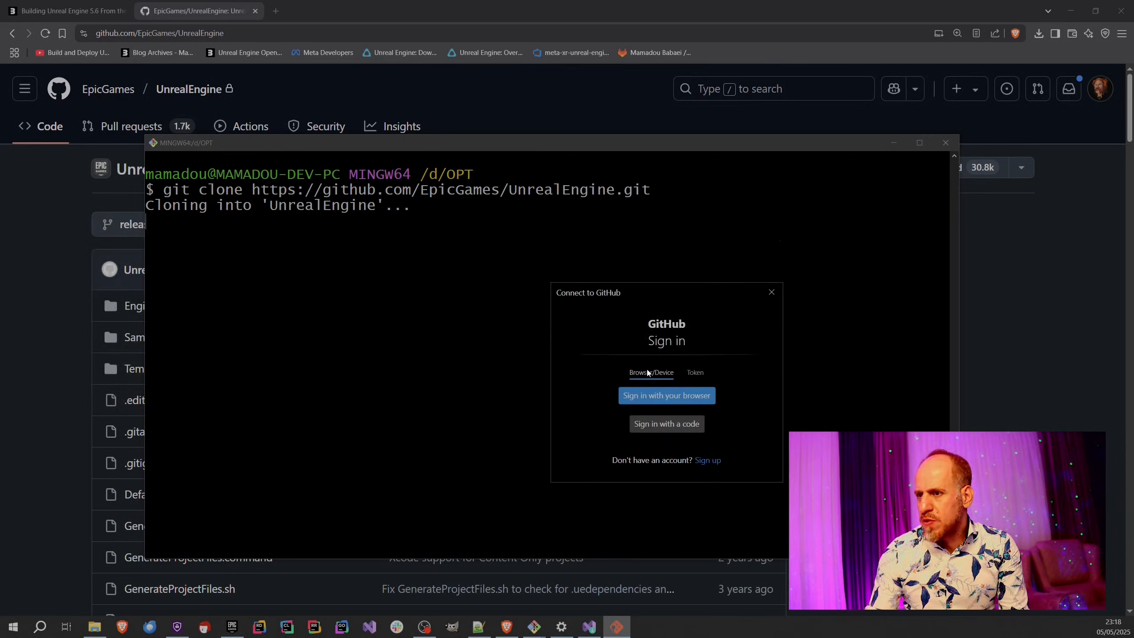
# Cancel the GitHub sign-in and close the Git Bash session despite its running process.
pyautogui.click(767, 293)
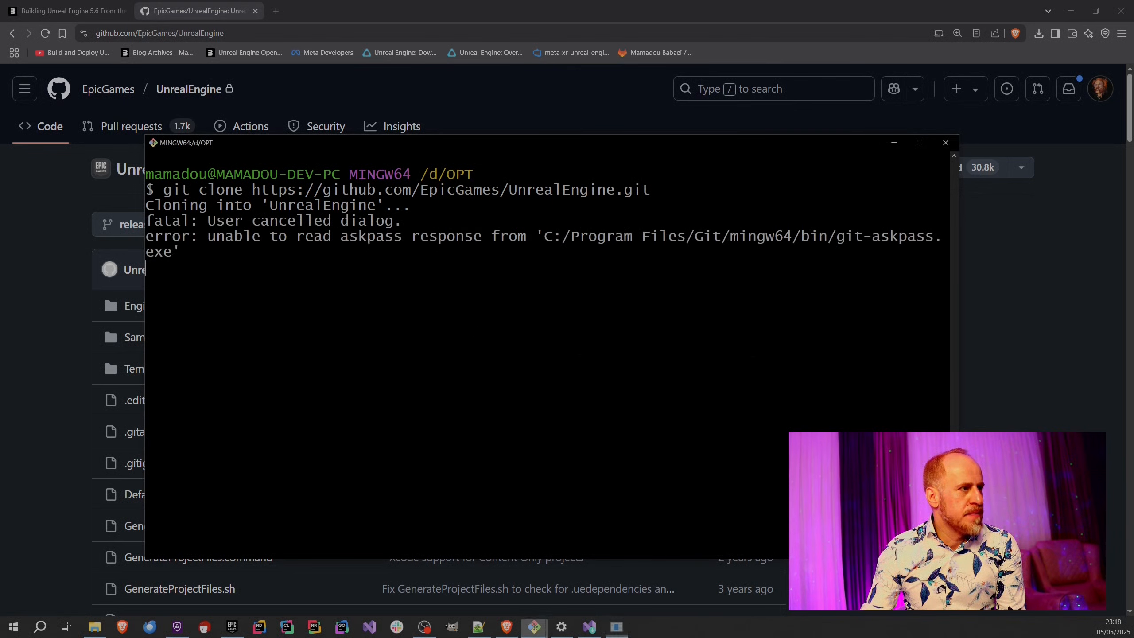
pyautogui.click(945, 143)
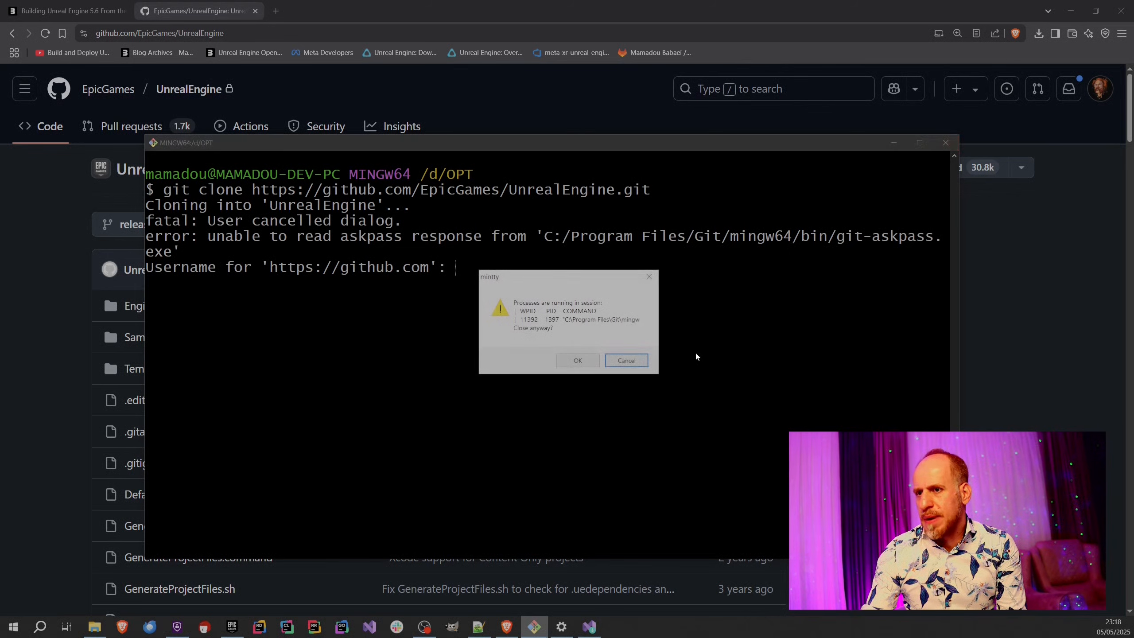
pyautogui.click(579, 361)
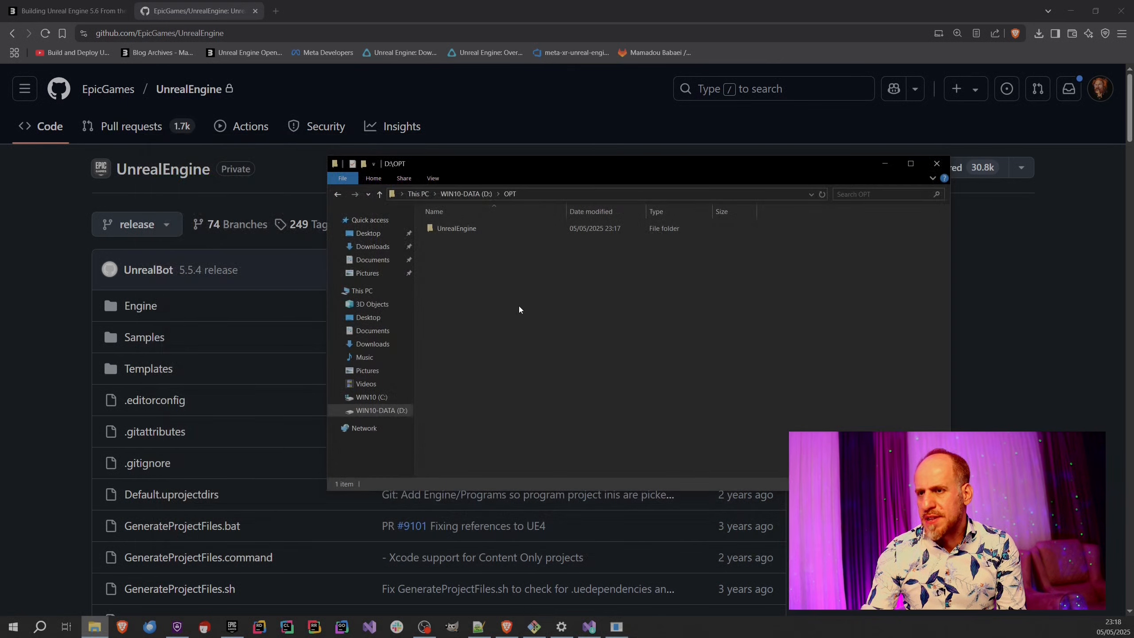
# Delete the UnrealEngine folder from D:\OPT.
pyautogui.click(466, 228)
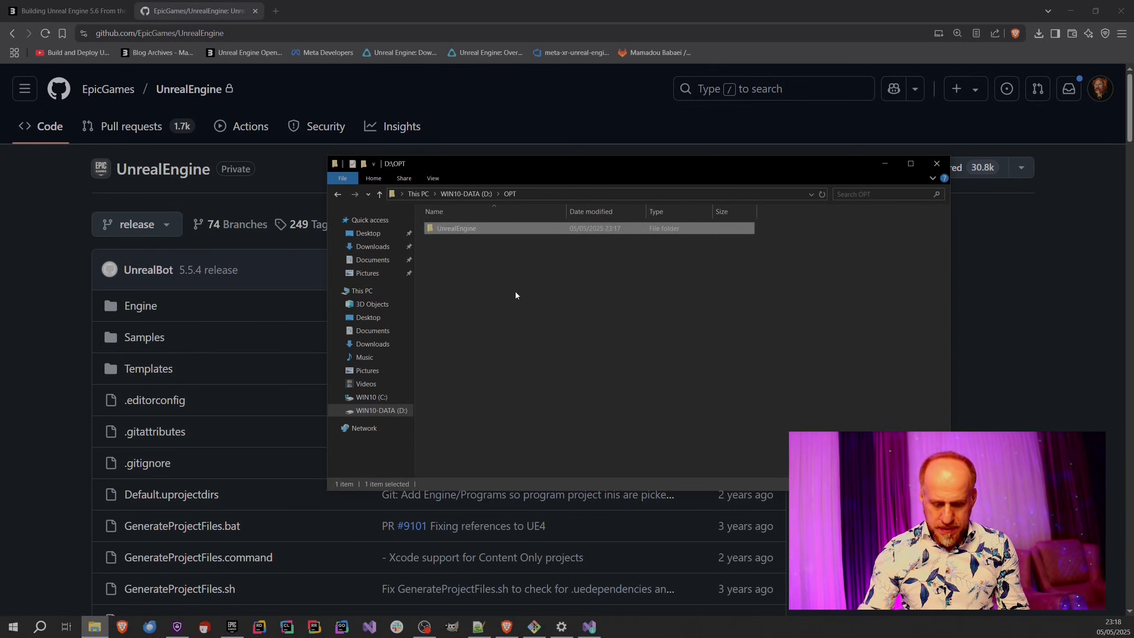
pyautogui.press('Delete')
pyautogui.press('Return')
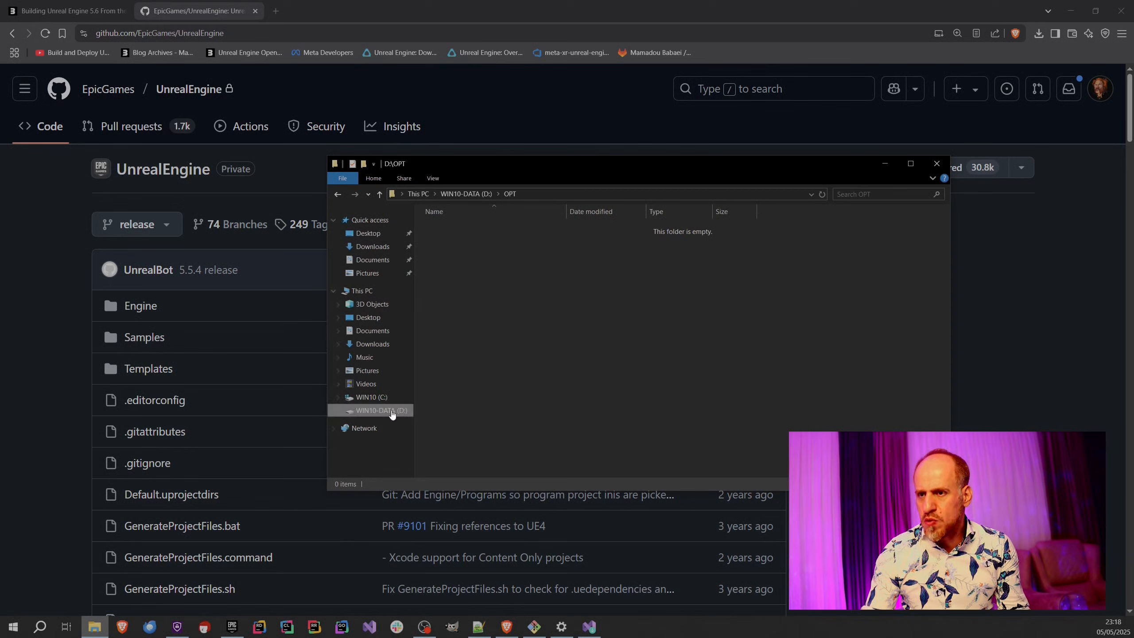
# Open the .ssh folder inside the personal profile folder under C:\Users to check for existing SSH keys.
pyautogui.click(375, 396)
pyautogui.doubleClick(458, 362)
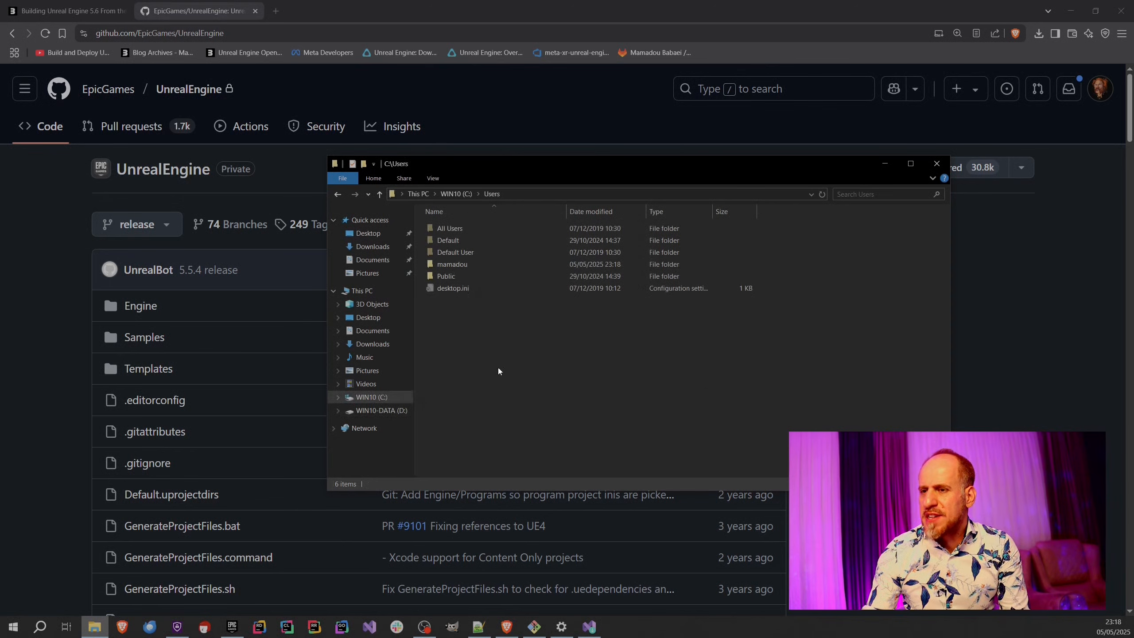
pyautogui.doubleClick(463, 266)
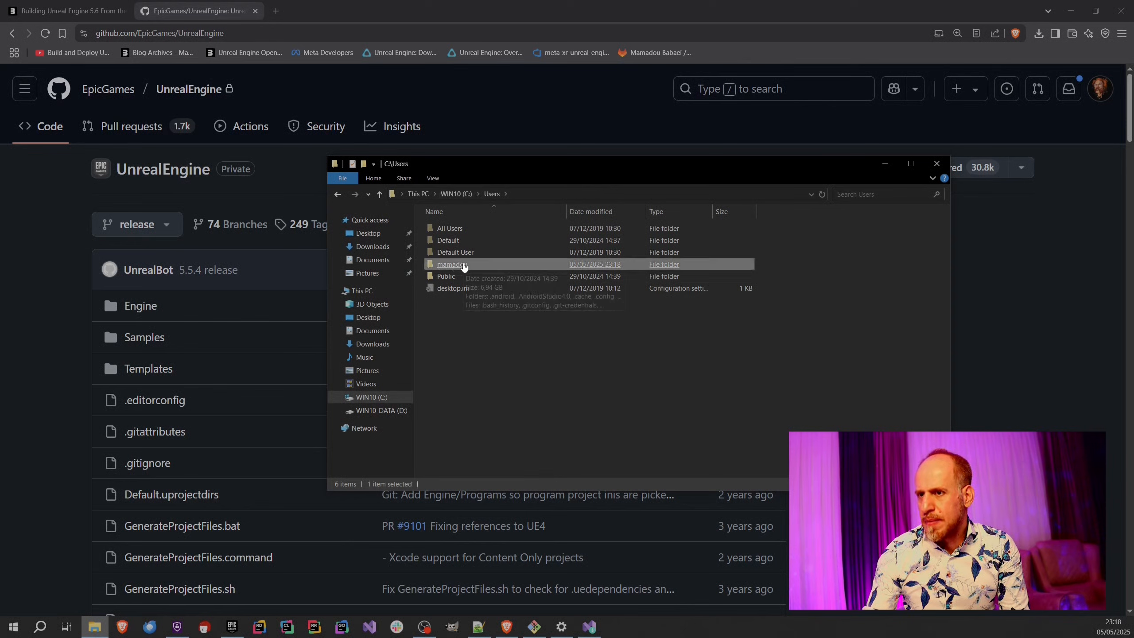
pyautogui.scroll(-5, 595, 437)
pyautogui.scroll(4, 520, 455)
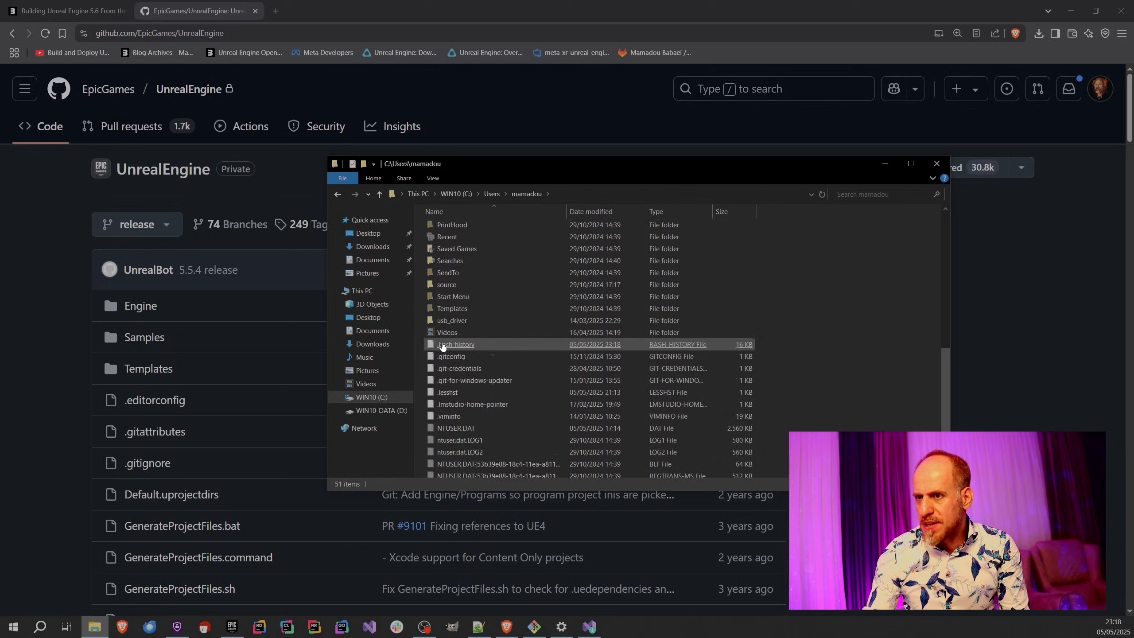
pyautogui.scroll(2, 468, 347)
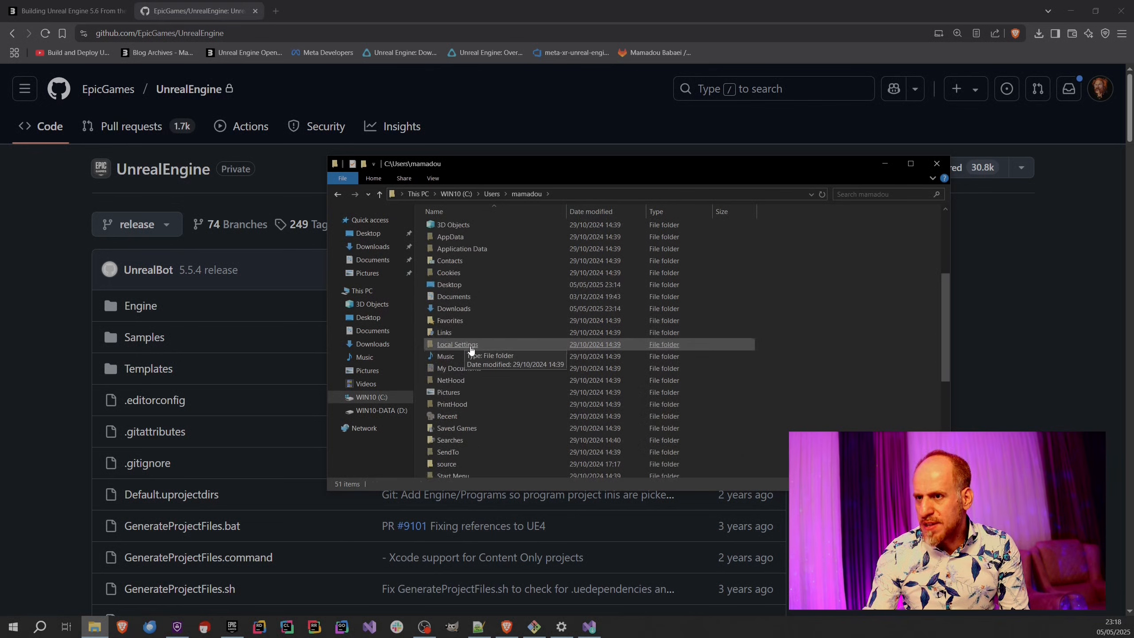
pyautogui.click(468, 346)
pyautogui.scroll(3, 470, 349)
pyautogui.doubleClick(455, 309)
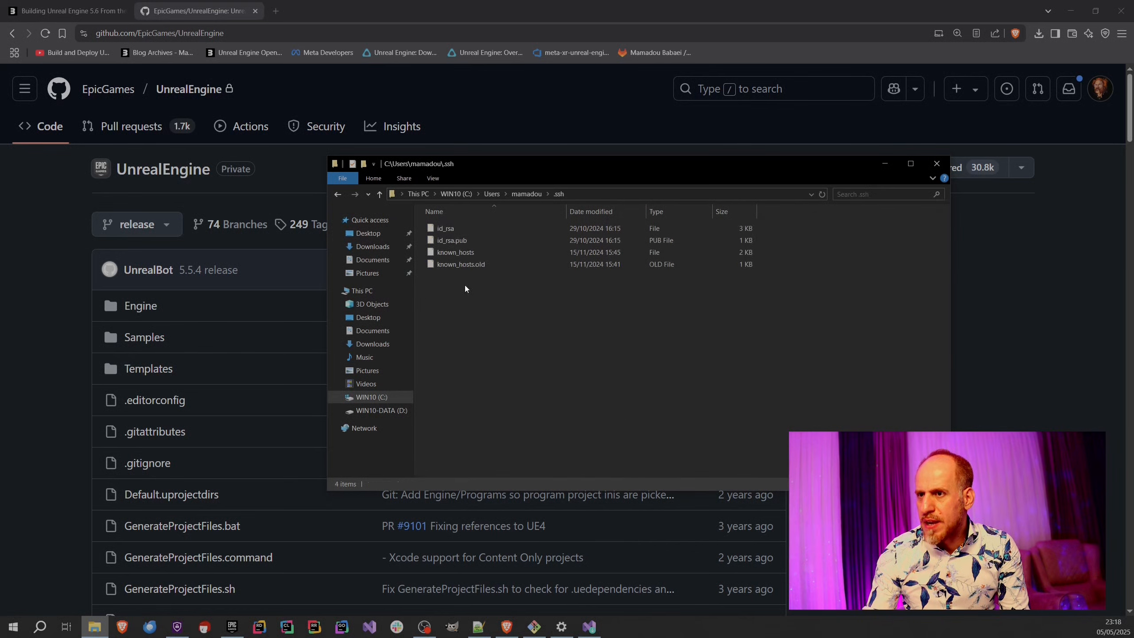
# Return to the profile folder and rename the .ssh folder to .ssh-bak.
pyautogui.click(527, 193)
pyautogui.press('F2')
pyautogui.press('End')
pyautogui.write('-ba')
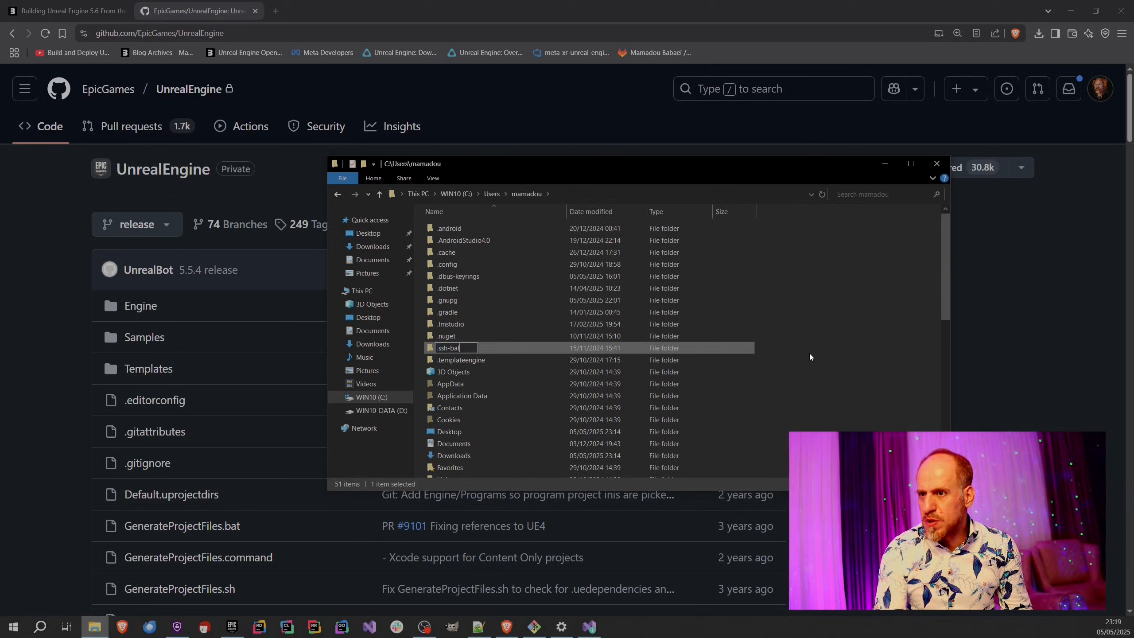
pyautogui.press('Return')
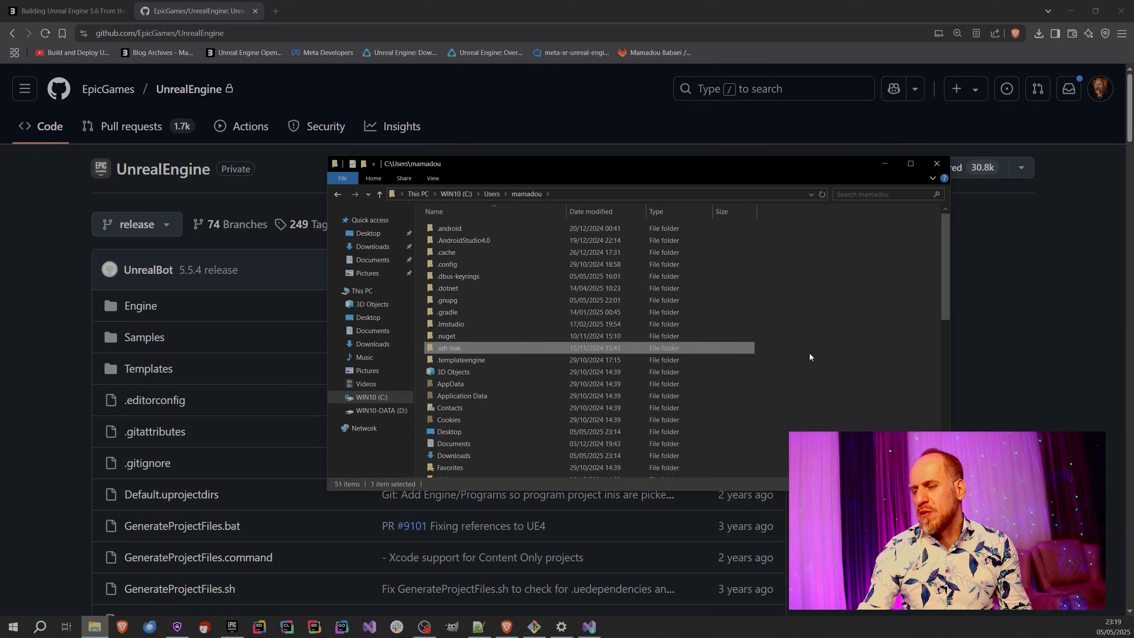
# Look at the id_rsa key file inside the .ssh-bak folder and return to the profile folder.
pyautogui.doubleClick(468, 348)
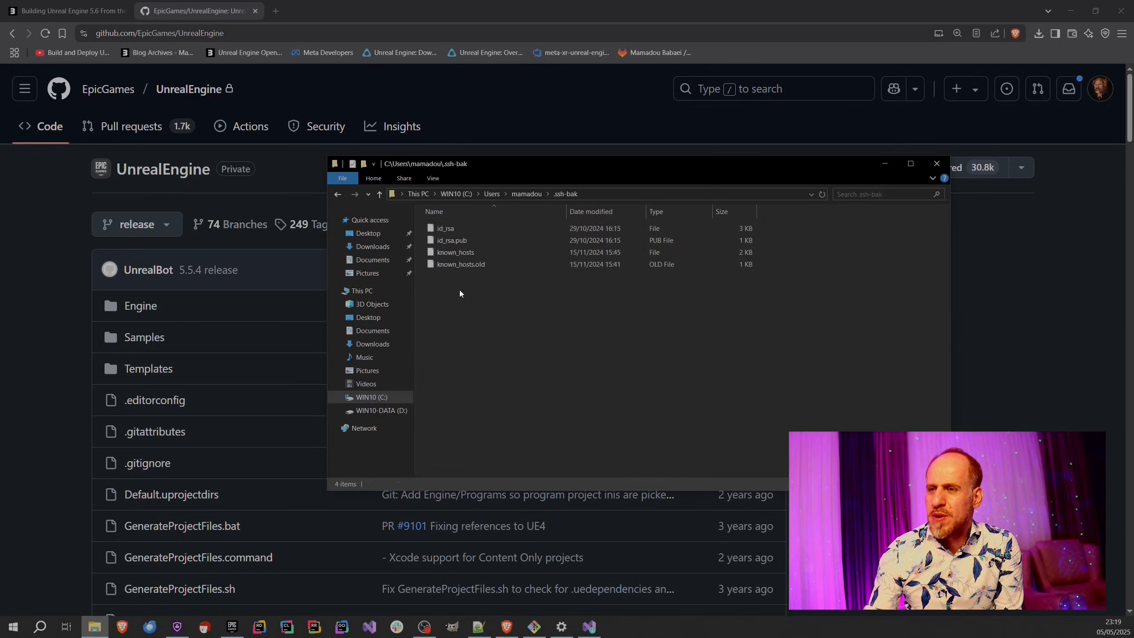
pyautogui.click(452, 233)
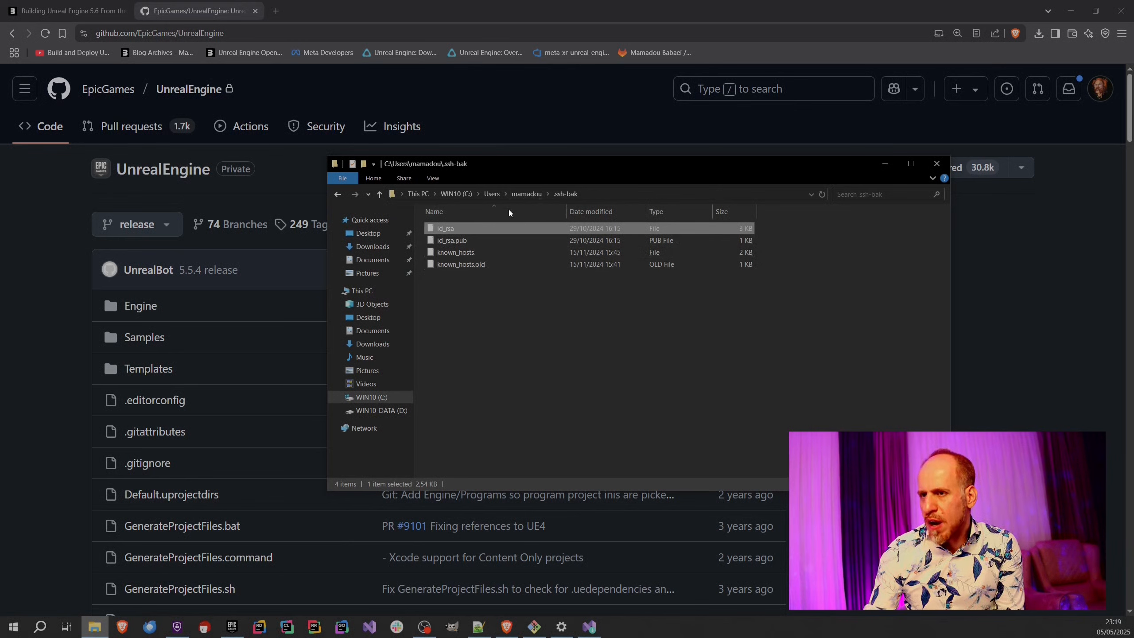
pyautogui.click(528, 194)
# Launch Git GUI, place its window above the folder listing, and show its SSH key dialog.
pyautogui.click(23, 629)
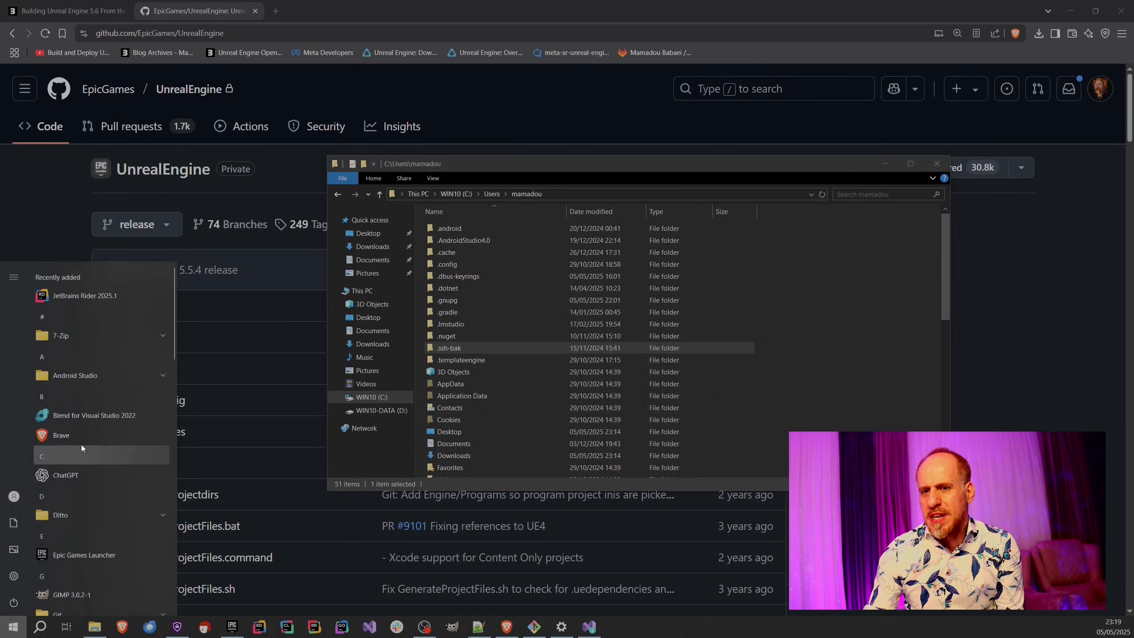
pyautogui.write('git')
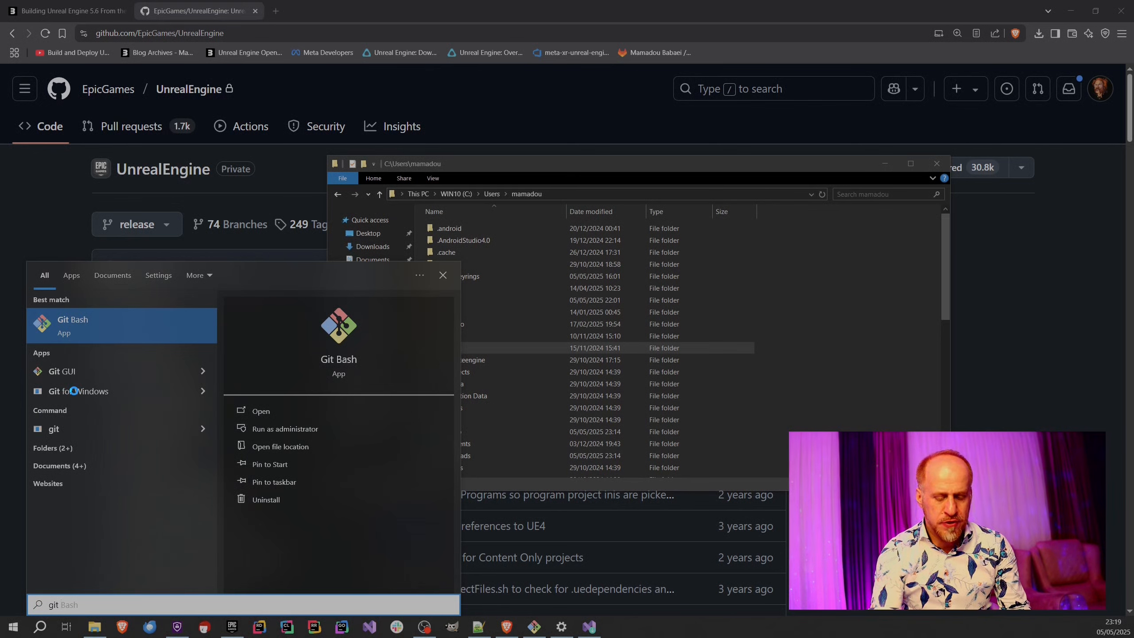
pyautogui.write(' gui')
pyautogui.press('Return')
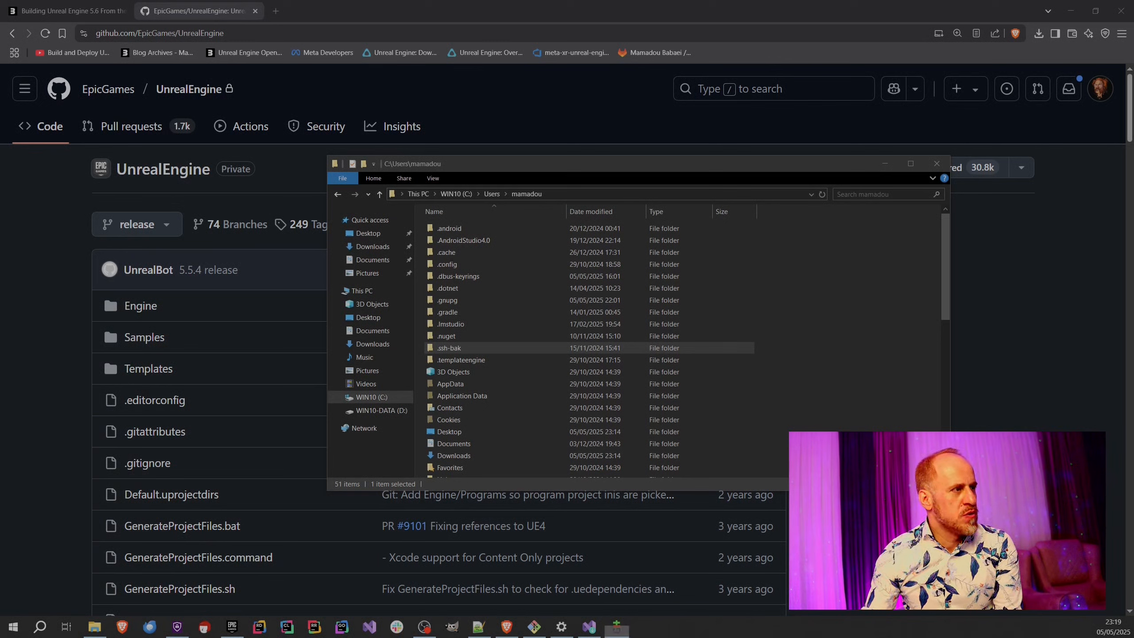
pyautogui.moveTo(650, 233); pyautogui.dragTo(466, 115)
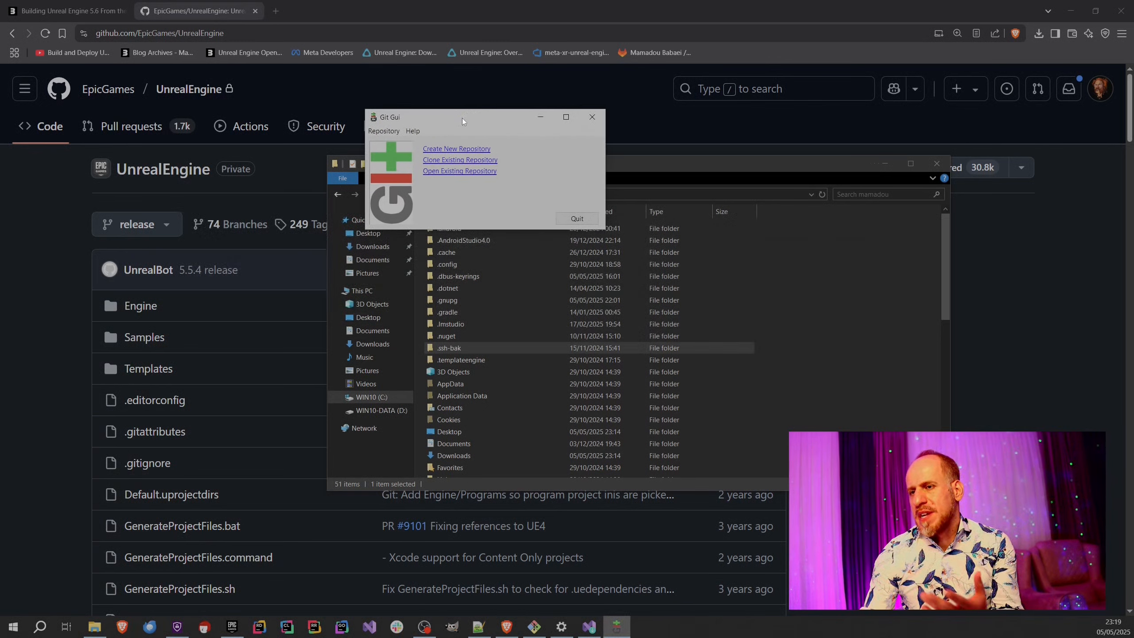
pyautogui.moveTo(425, 112); pyautogui.dragTo(562, 111)
pyautogui.click(511, 120)
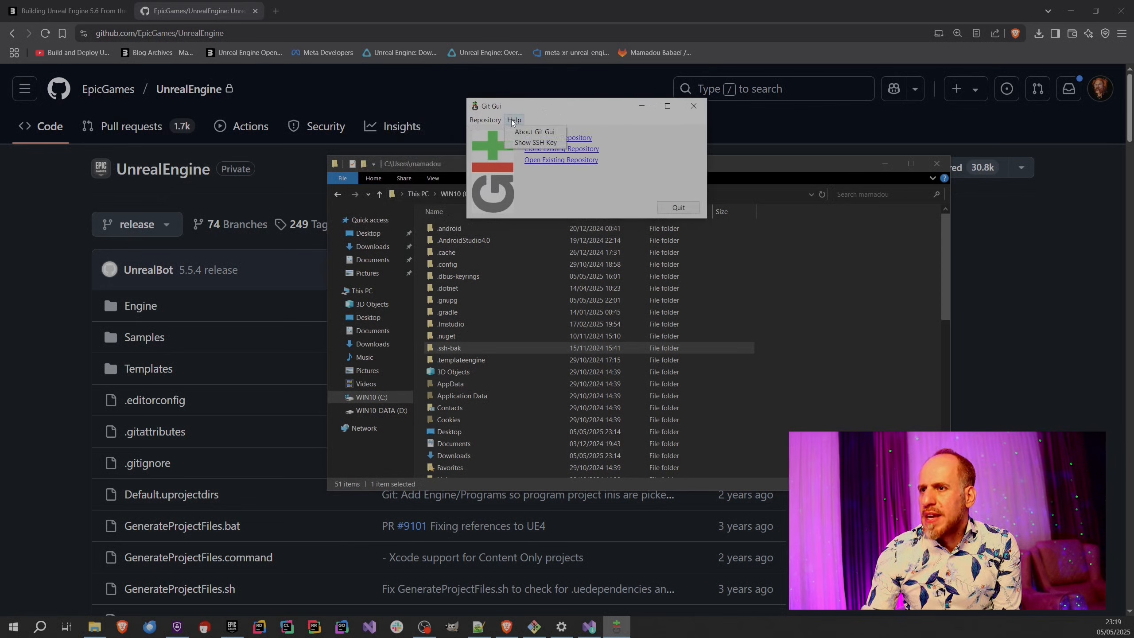
pyautogui.click(530, 143)
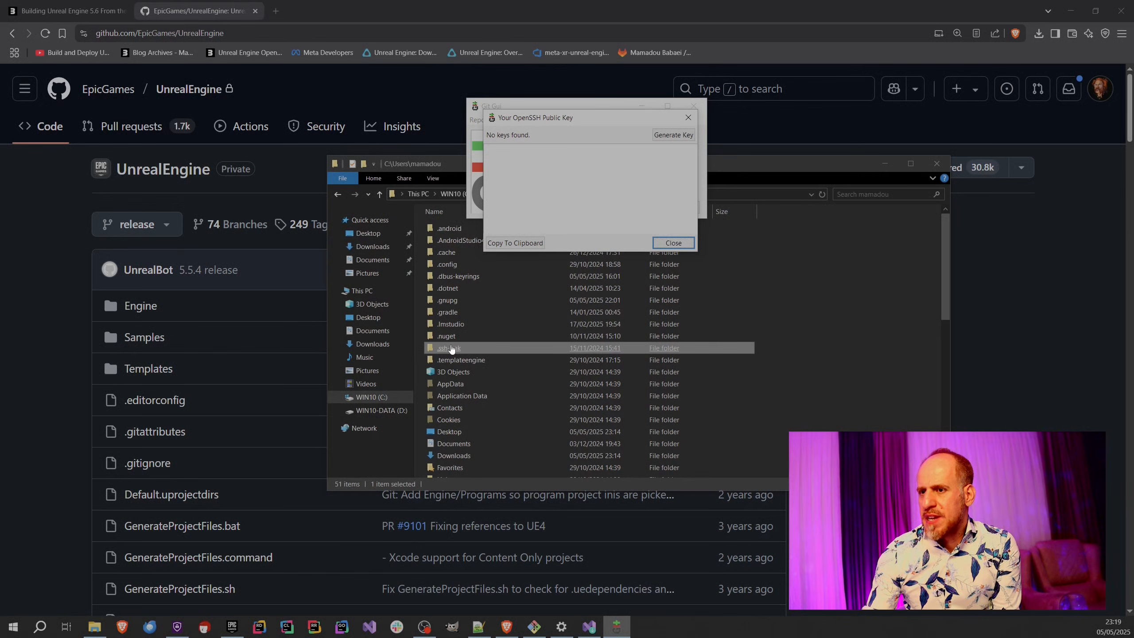
# Move the File Explorer window clear of the key dialog and generate a new SSH key with an empty passphrase.
pyautogui.click(816, 357)
pyautogui.scroll(-10, 814, 358)
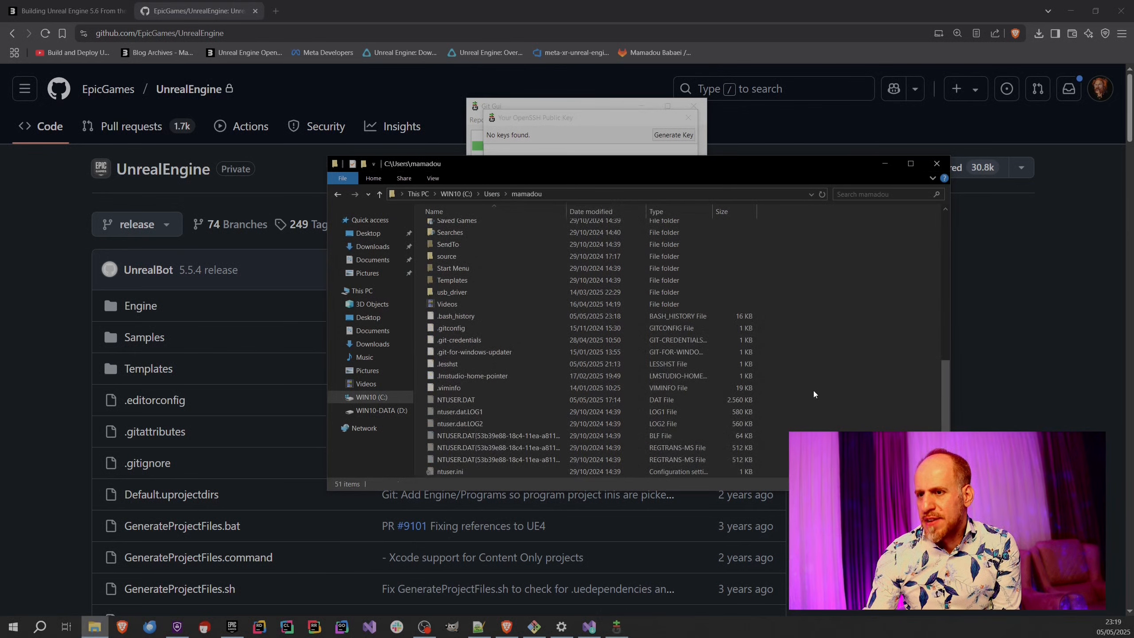
pyautogui.scroll(10, 812, 400)
pyautogui.moveTo(599, 166); pyautogui.dragTo(430, 299)
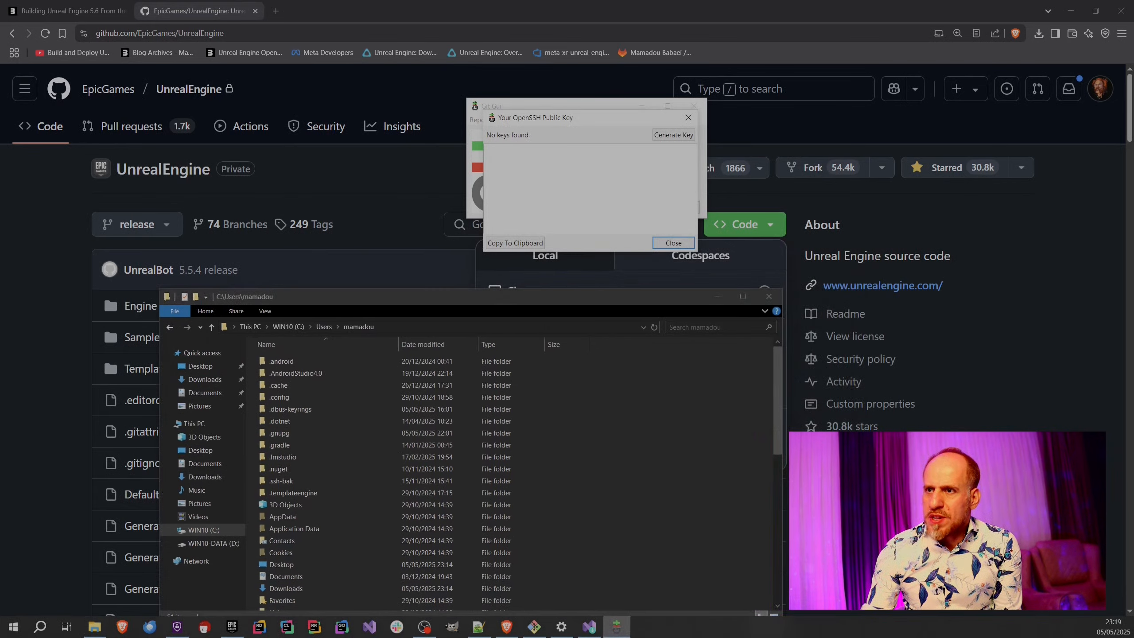
pyautogui.click(677, 137)
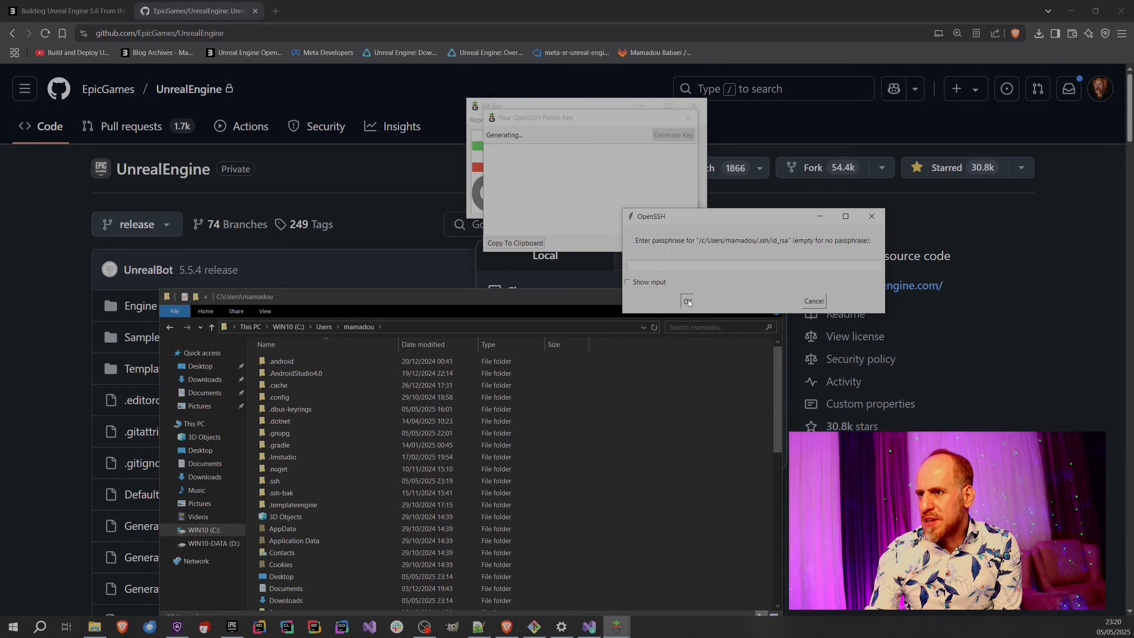
pyautogui.click(687, 301)
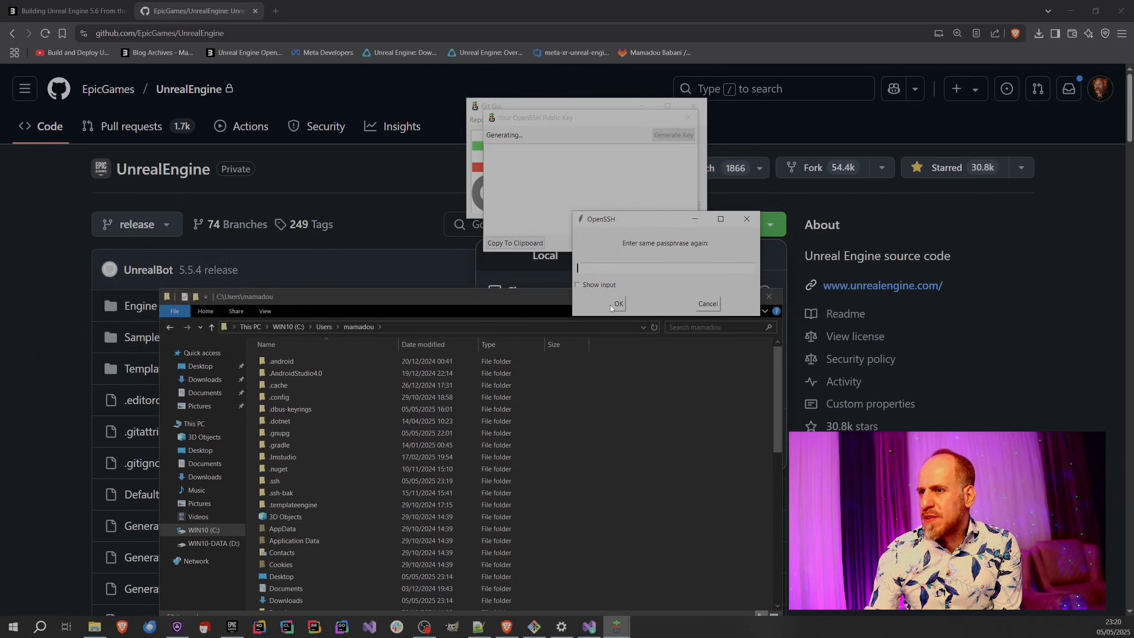
pyautogui.click(617, 304)
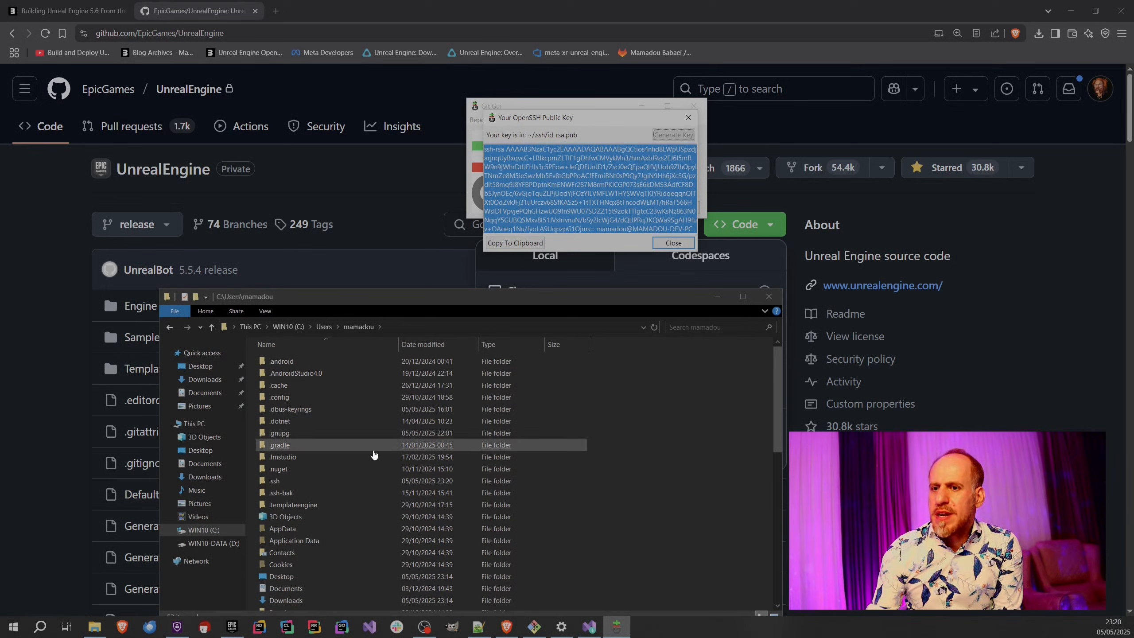
# Check the new key files in the .ssh folder and copy the public key from Git GUI to the clipboard.
pyautogui.doubleClick(276, 482)
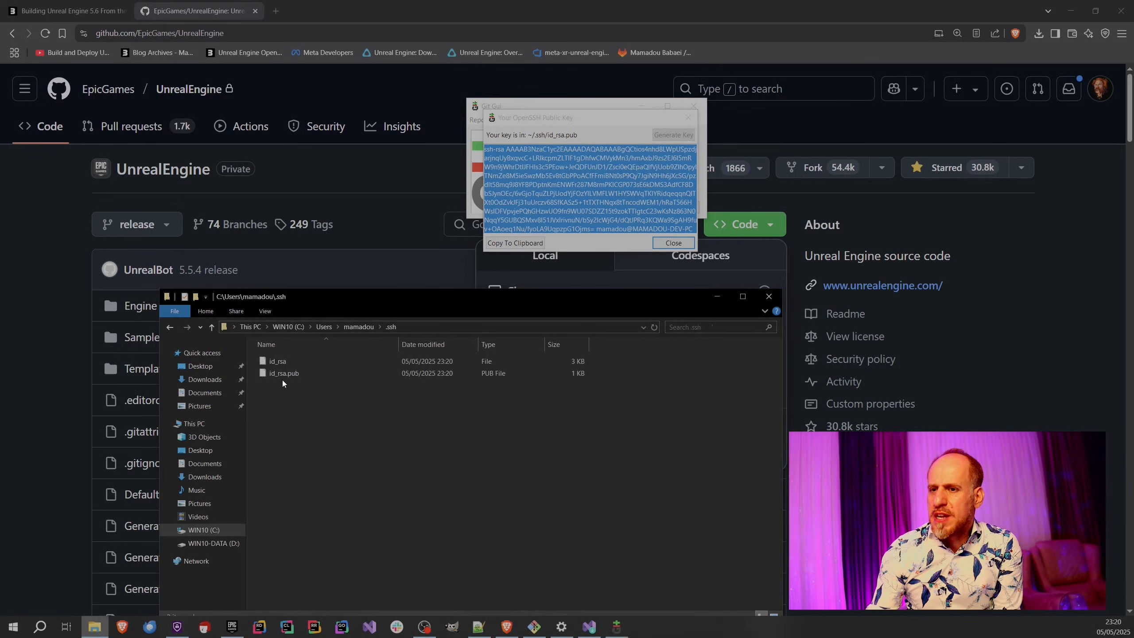
pyautogui.click(277, 367)
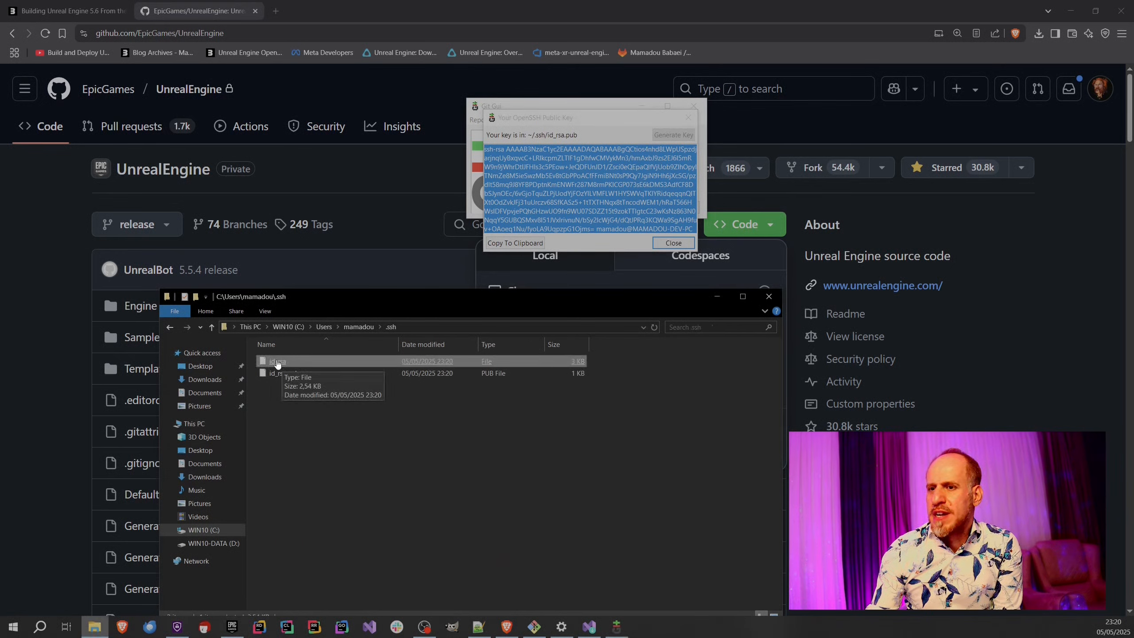
pyautogui.click(490, 255)
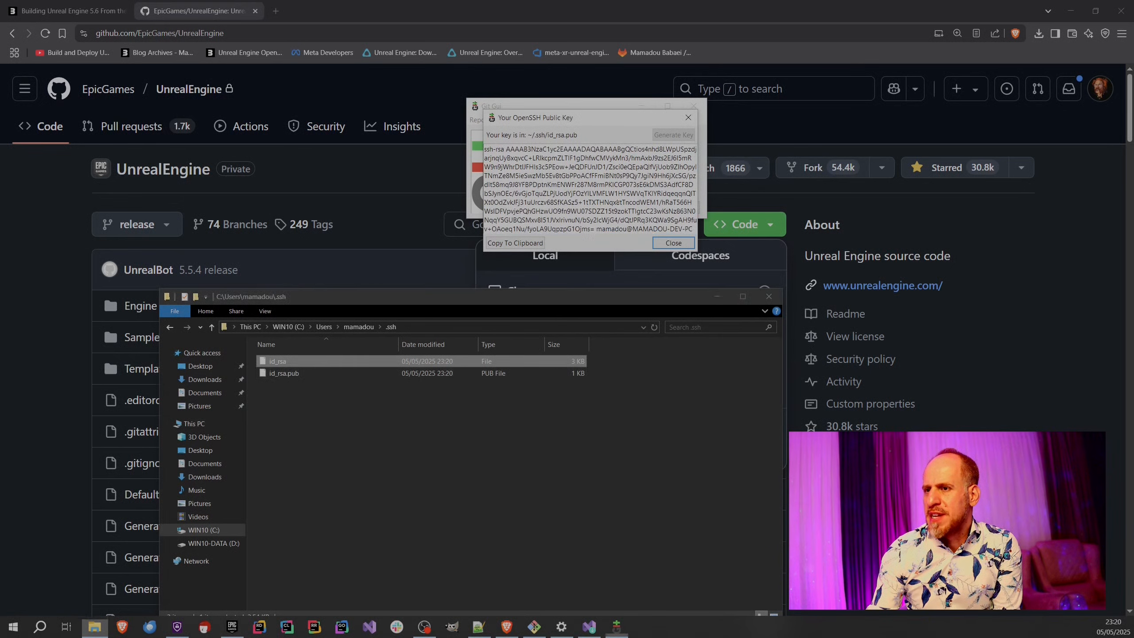
pyautogui.click(521, 245)
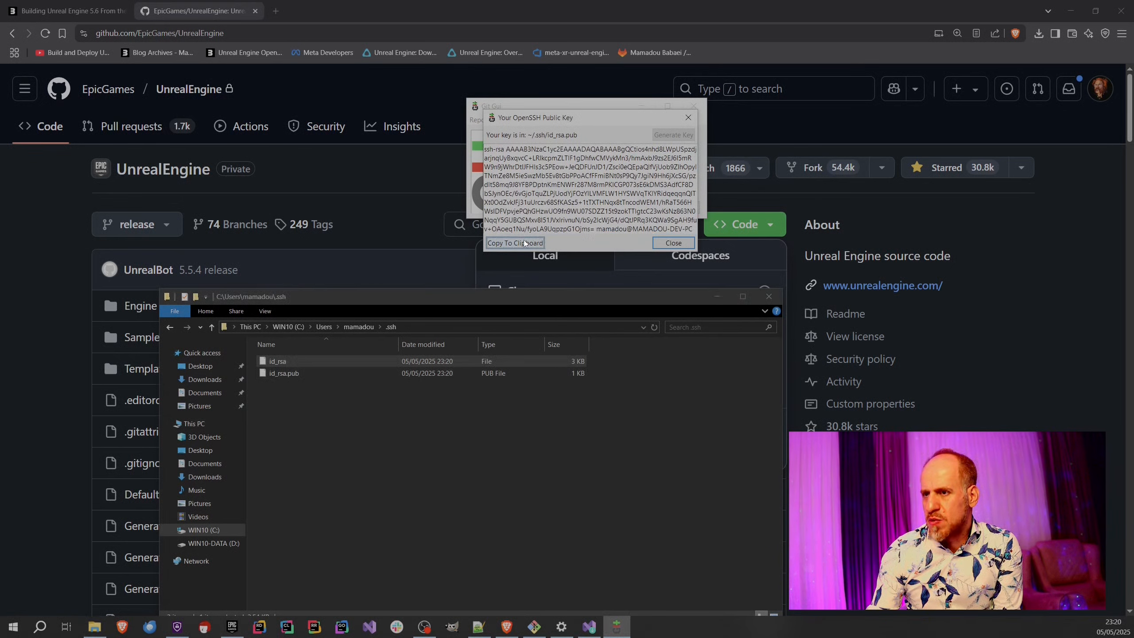
# Switch to GitHub in the browser and open the SSH and GPG keys page of the account settings.
pyautogui.click(1071, 246)
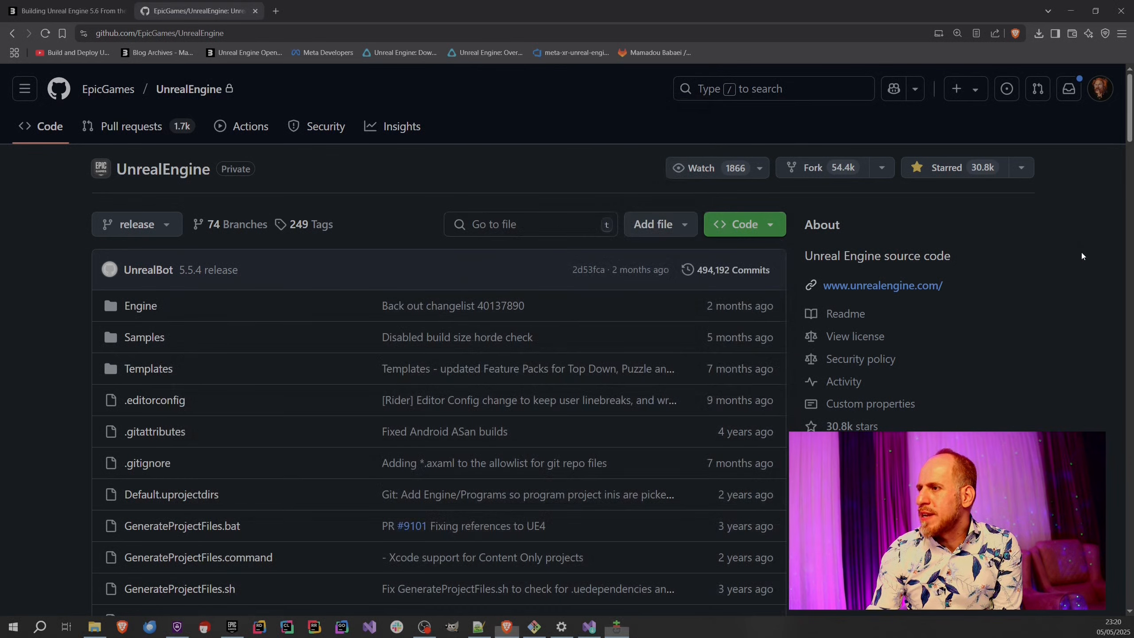
pyautogui.click(1100, 89)
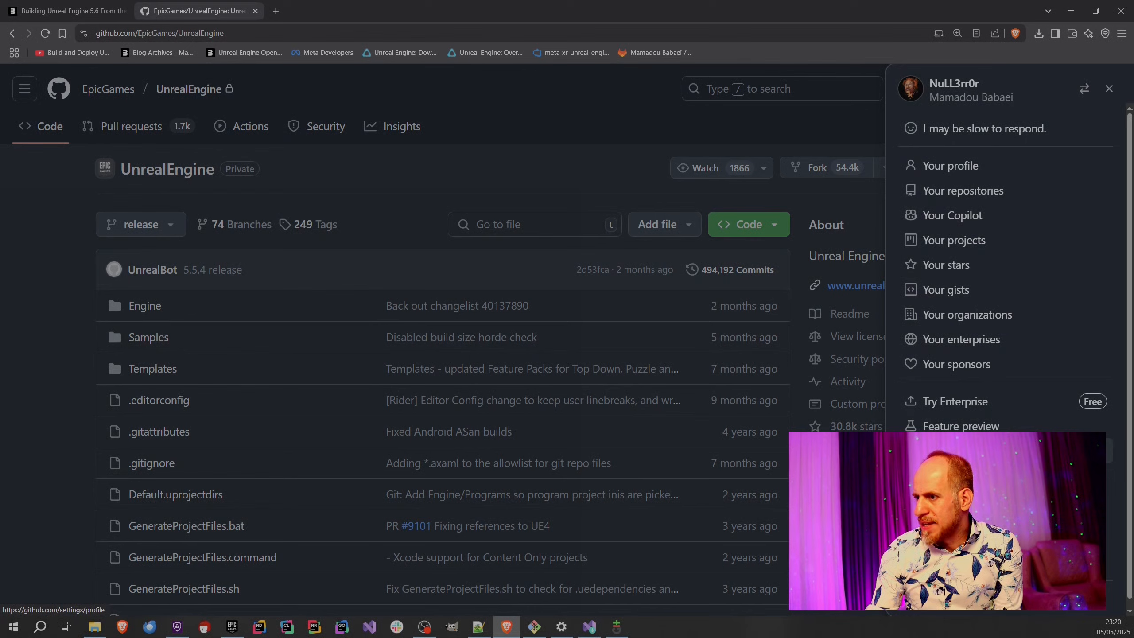
pyautogui.click(953, 451)
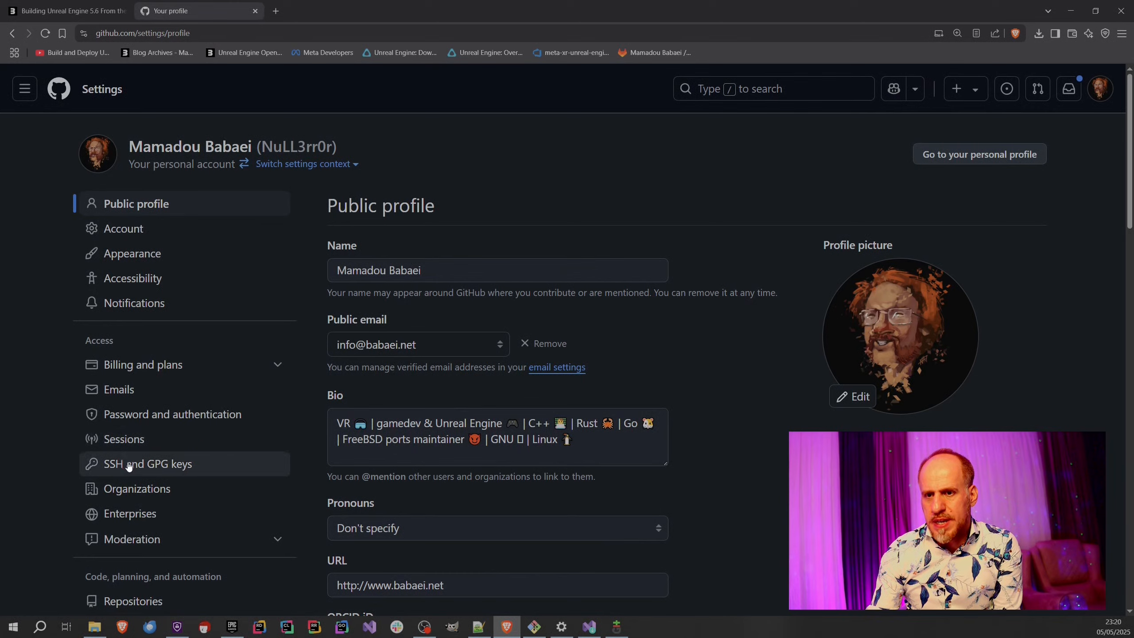
pyautogui.click(152, 464)
# Review the list of SSH authentication keys already registered on the GitHub account.
pyautogui.scroll(-12, 502, 348)
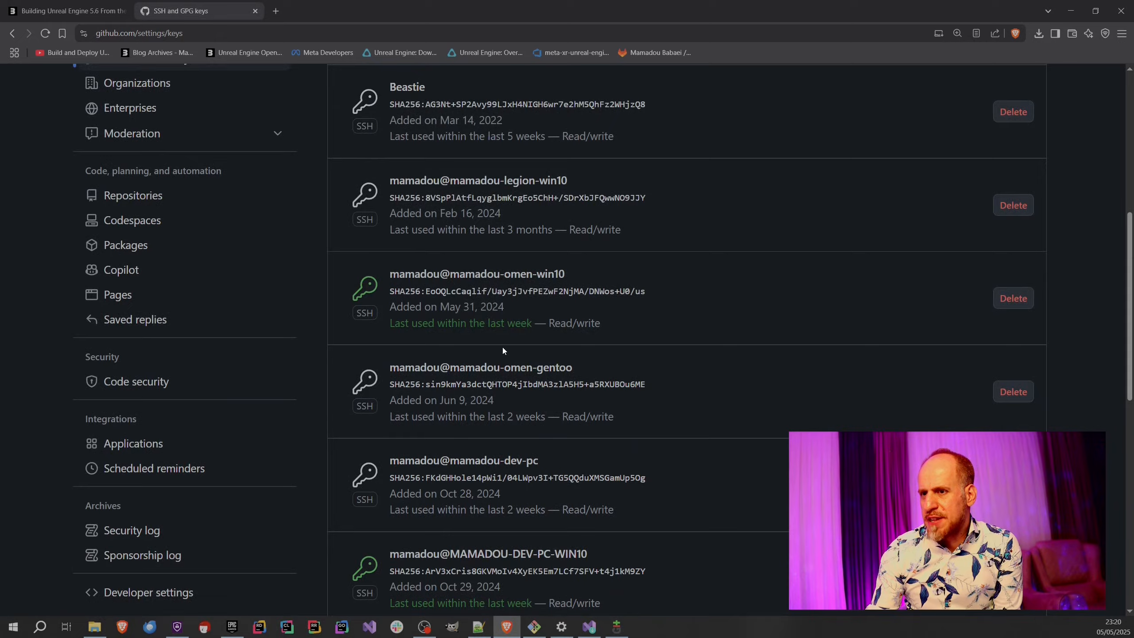
pyautogui.scroll(12, 502, 350)
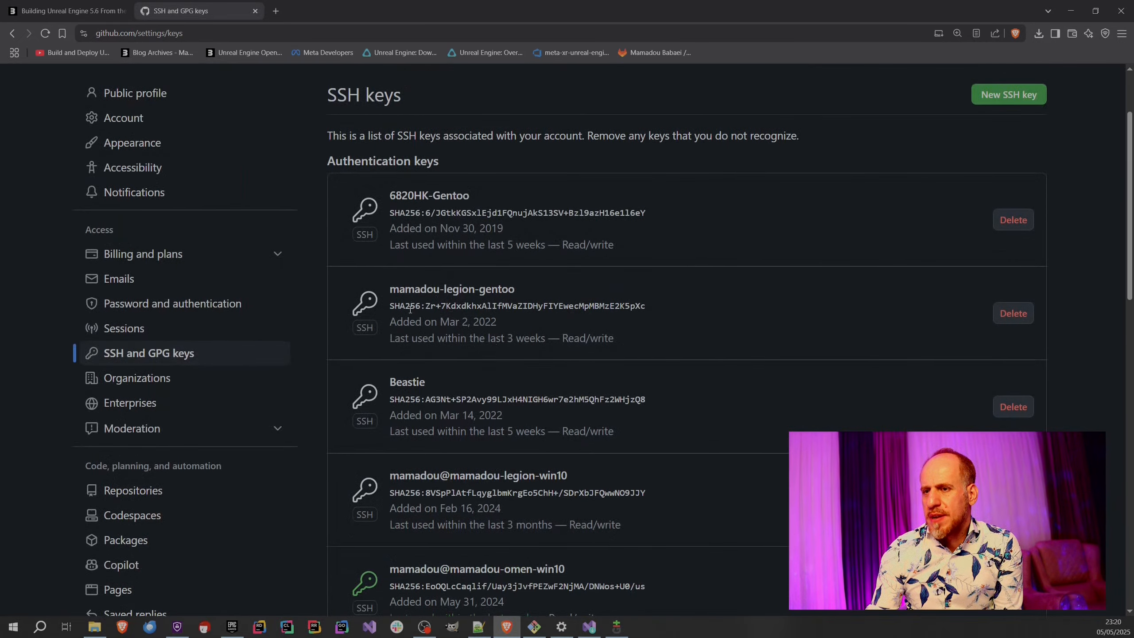
pyautogui.scroll(-12, 410, 310)
pyautogui.scroll(3, 411, 311)
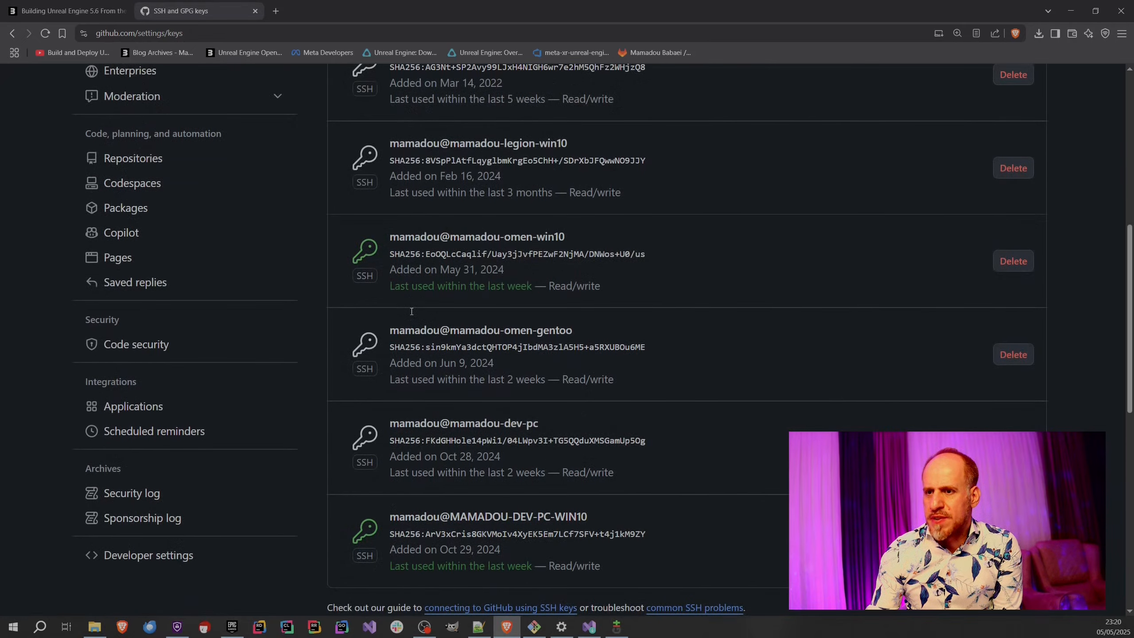
pyautogui.scroll(8, 411, 311)
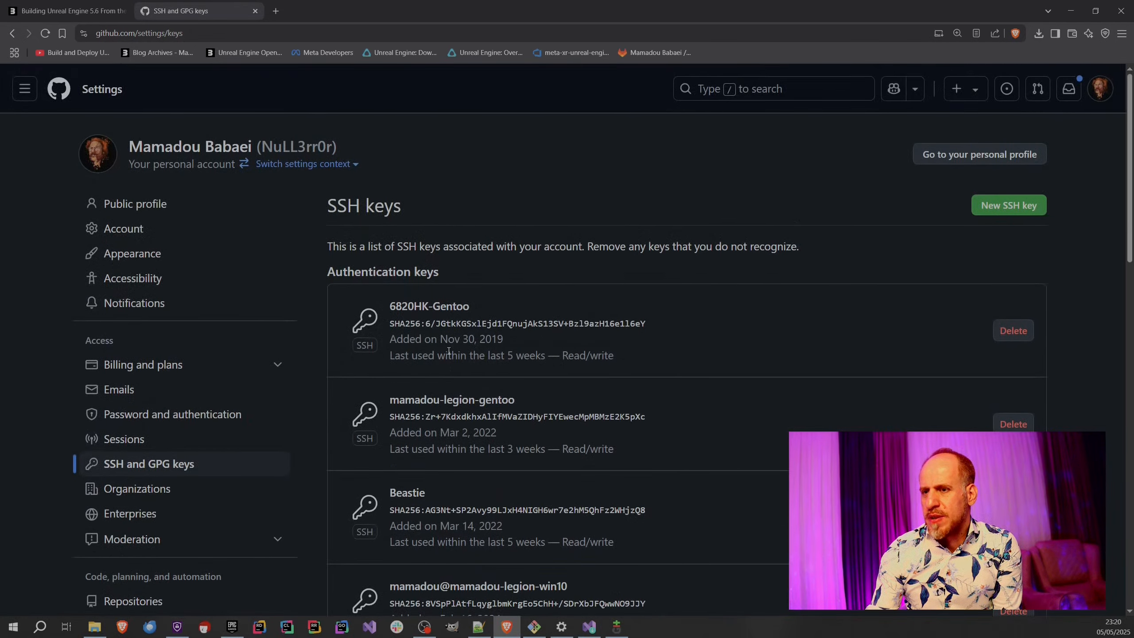
pyautogui.scroll(-3, 449, 351)
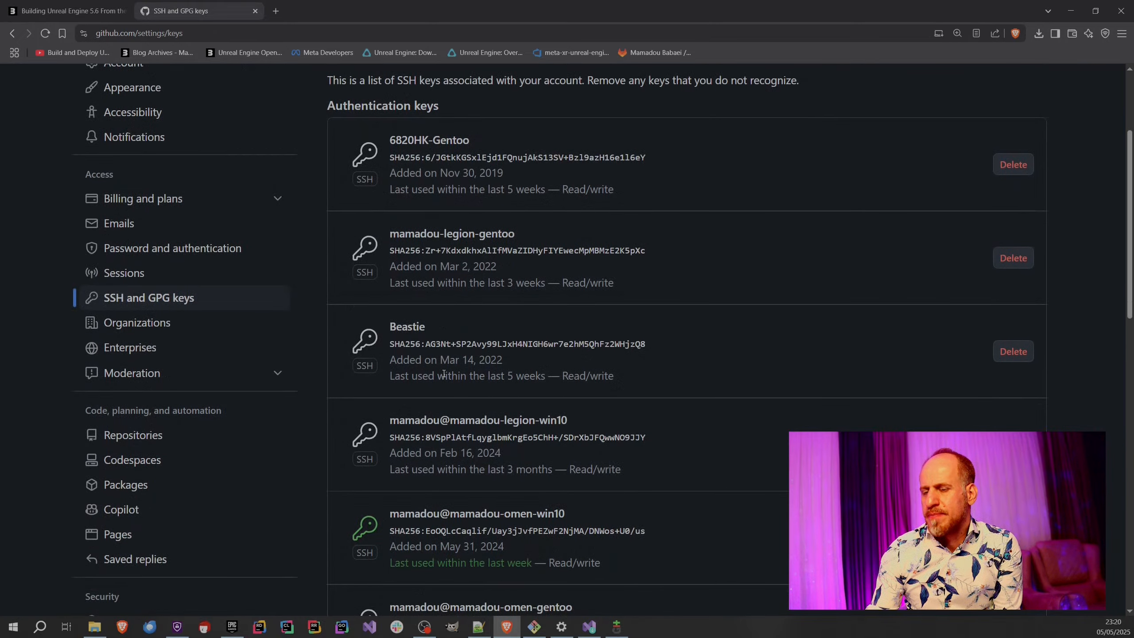
pyautogui.scroll(-5, 444, 373)
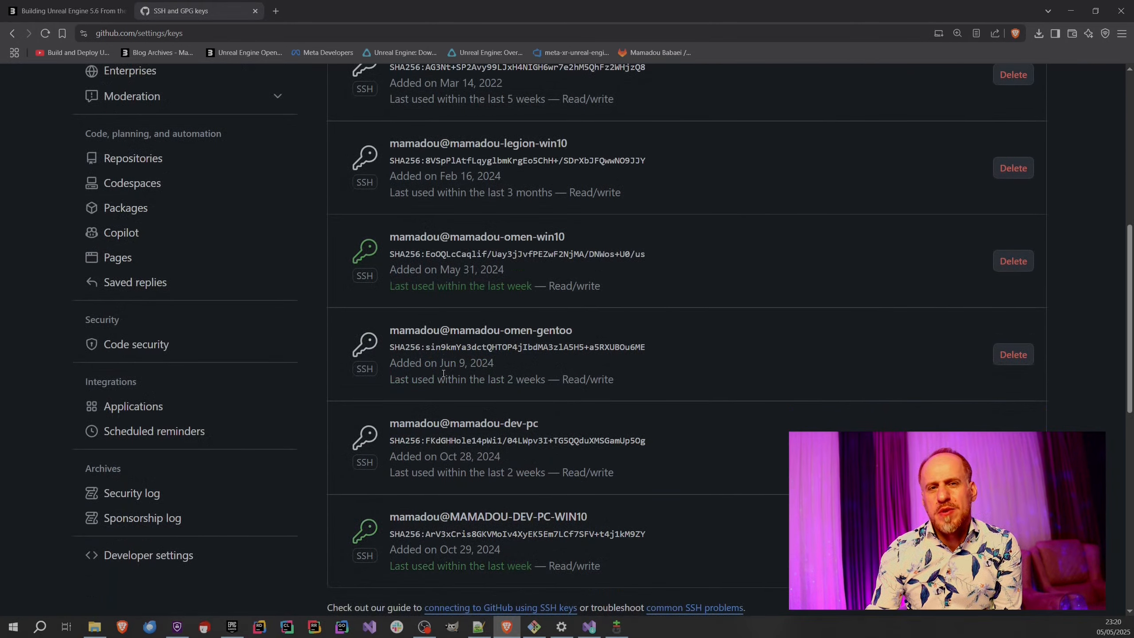
# Look over the registered SSH and GPG keys and start adding a new SSH key to the account.
pyautogui.scroll(-4, 444, 373)
pyautogui.scroll(12, 840, 417)
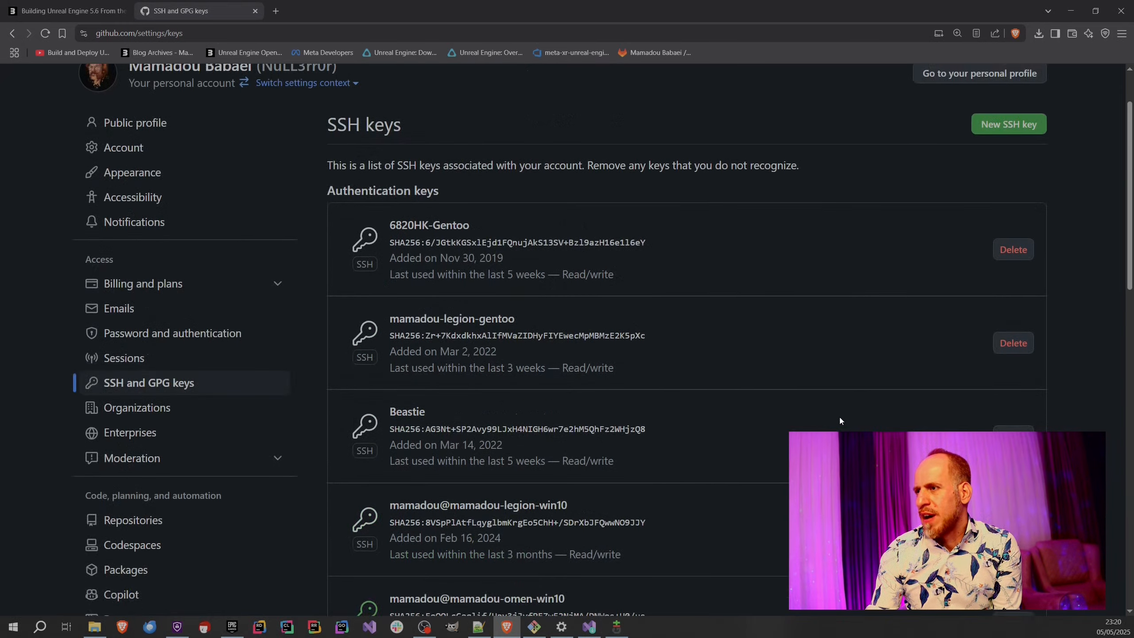
pyautogui.scroll(-15, 840, 417)
pyautogui.scroll(-1, 590, 362)
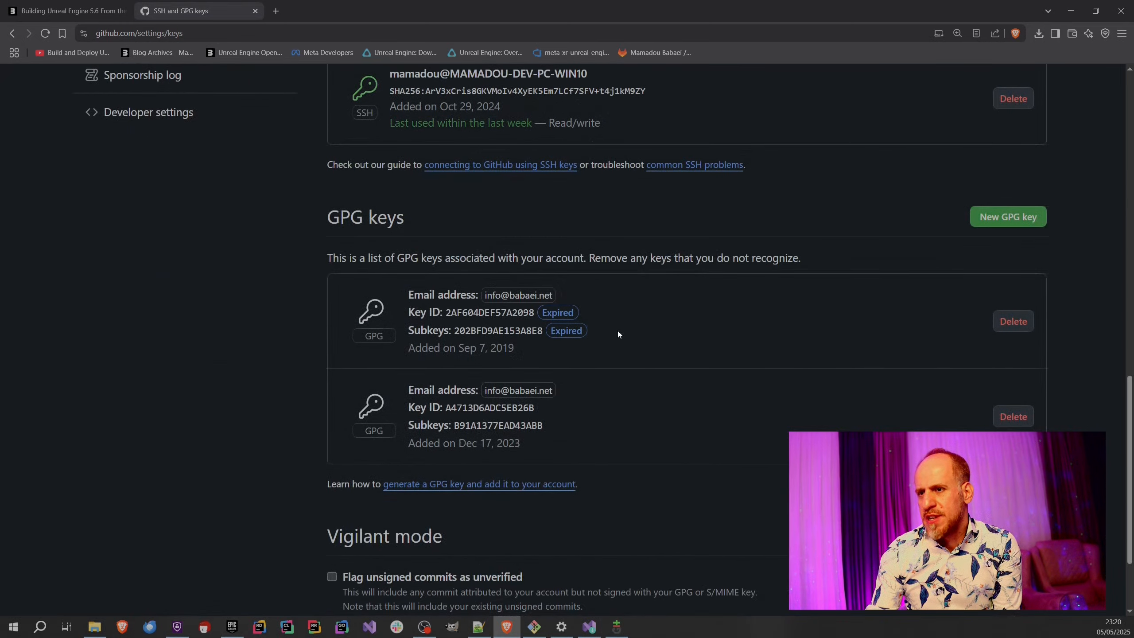
pyautogui.scroll(15, 563, 422)
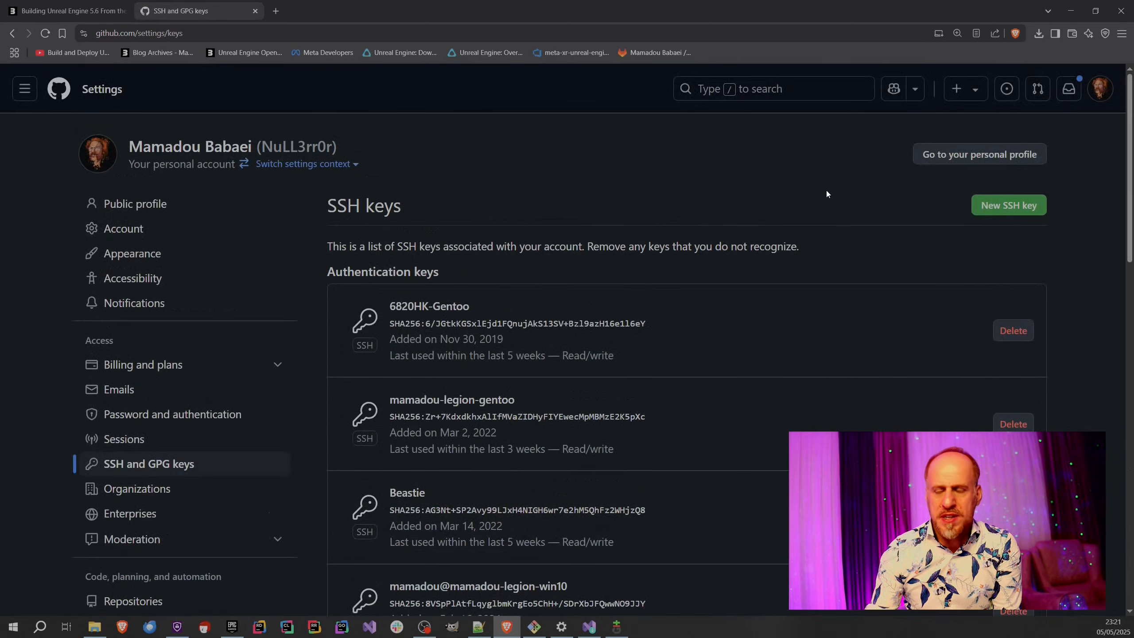
pyautogui.click(1009, 208)
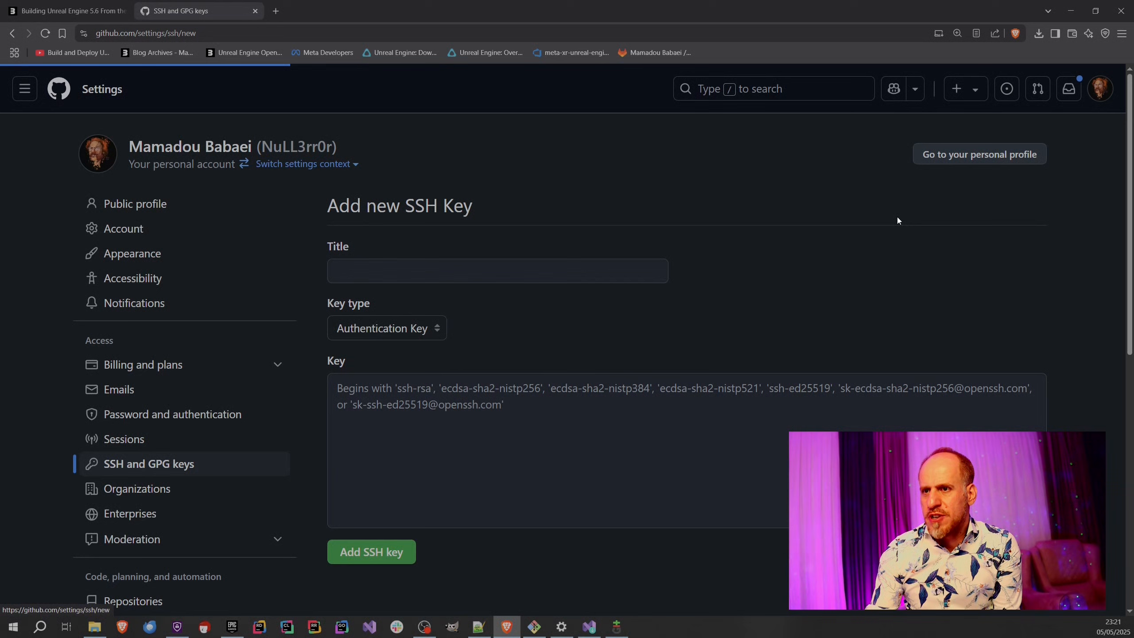
pyautogui.click(387, 392)
pyautogui.hotkey('ctrl', 'v')
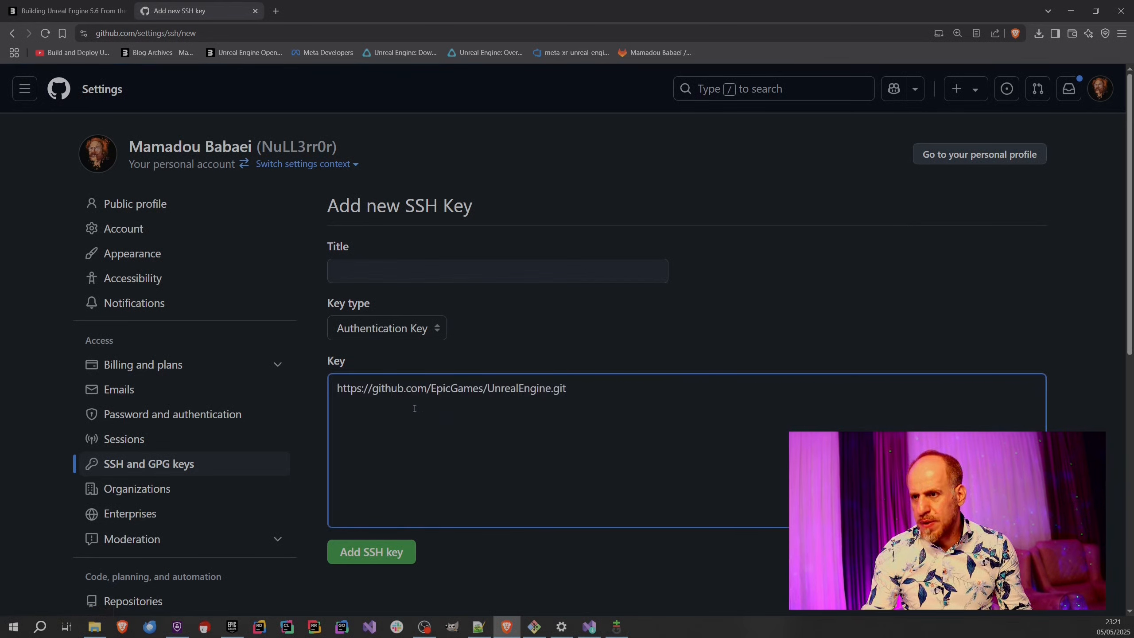
pyautogui.hotkey('ctrl', 'z')
# Copy the OpenSSH public key from the Git GUI key dialog and paste it as the new key on GitHub.
pyautogui.click(617, 626)
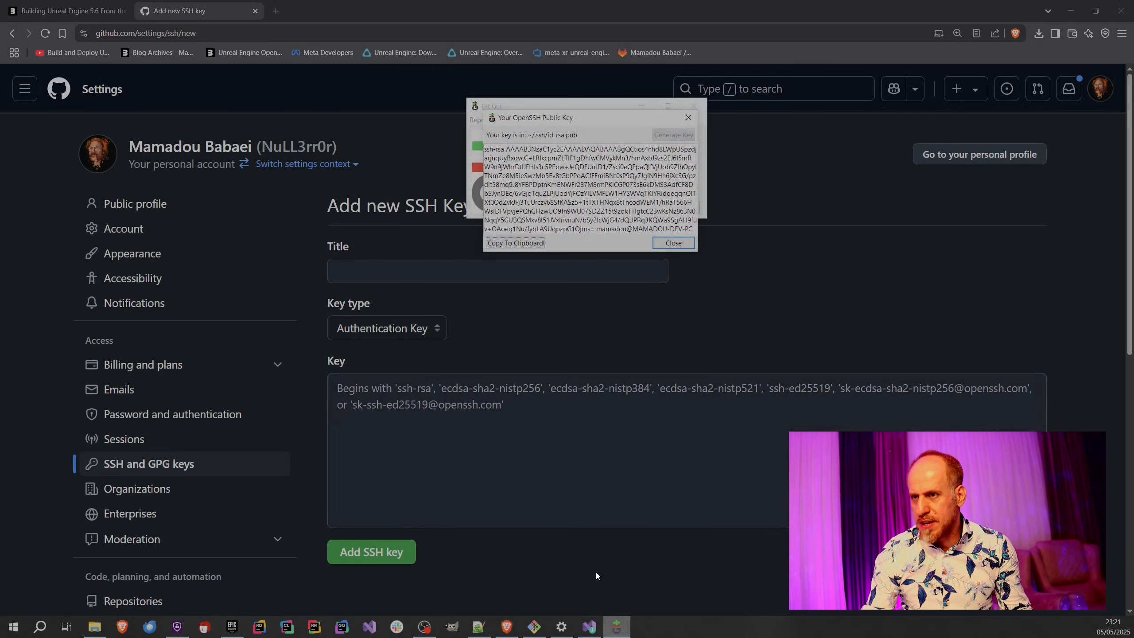
pyautogui.tripleClick(525, 203)
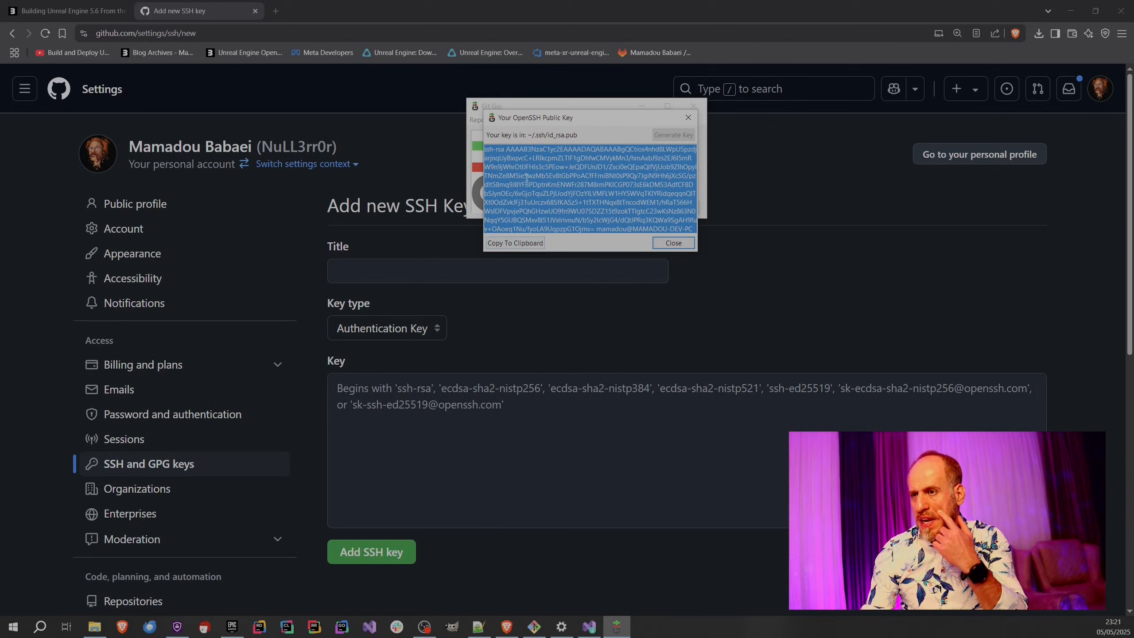
pyautogui.click(509, 243)
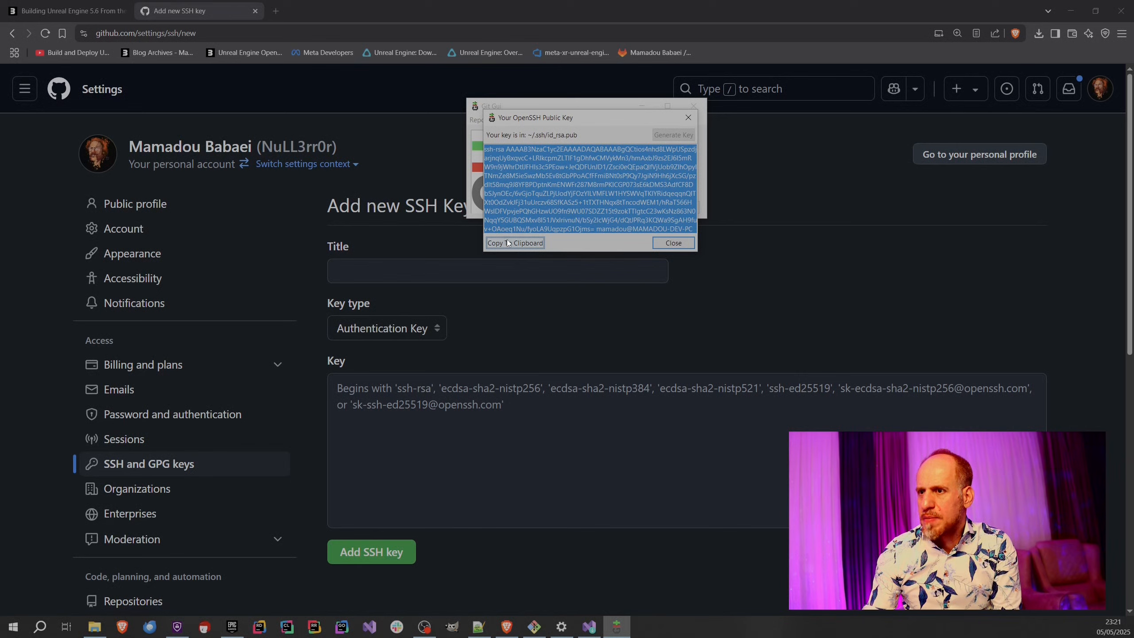
pyautogui.click(421, 434)
pyautogui.hotkey('ctrl', 'v')
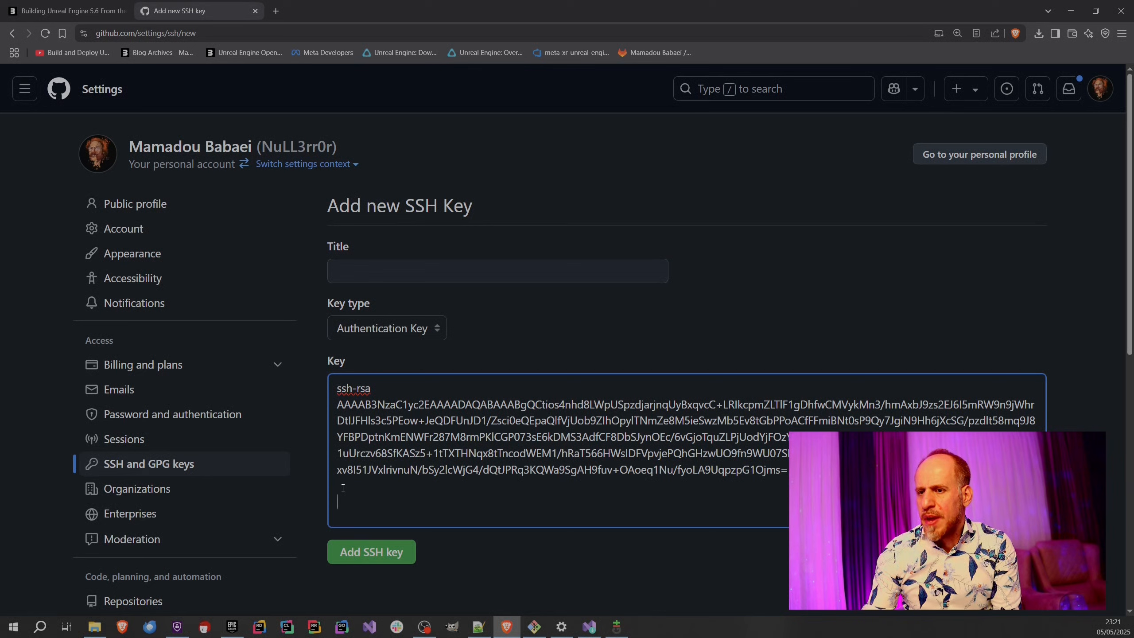
# Title the key ue56-tutorial-key, add it to the account and check its entry among the authentication keys.
pyautogui.click(395, 267)
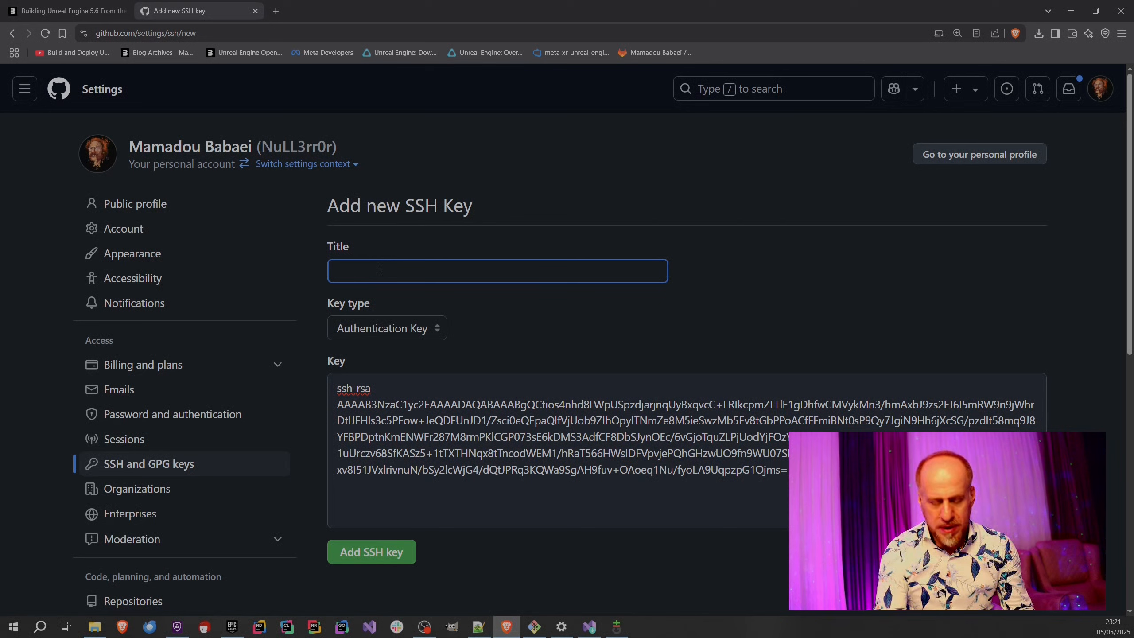
pyautogui.write('ue')
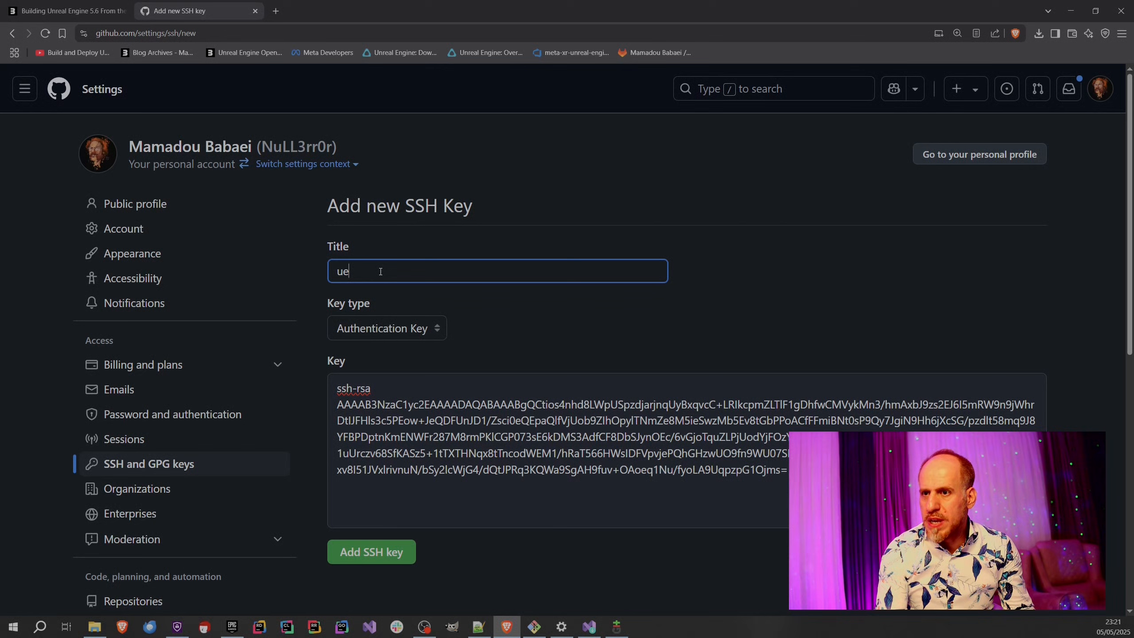
pyautogui.write('5-')
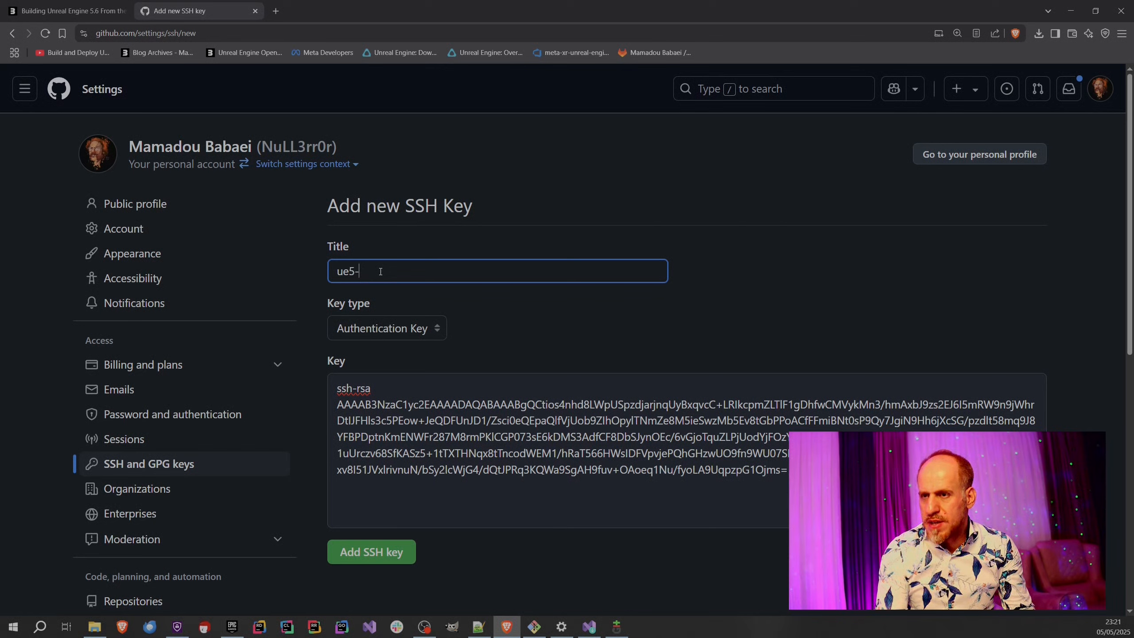
pyautogui.write('56-ti')
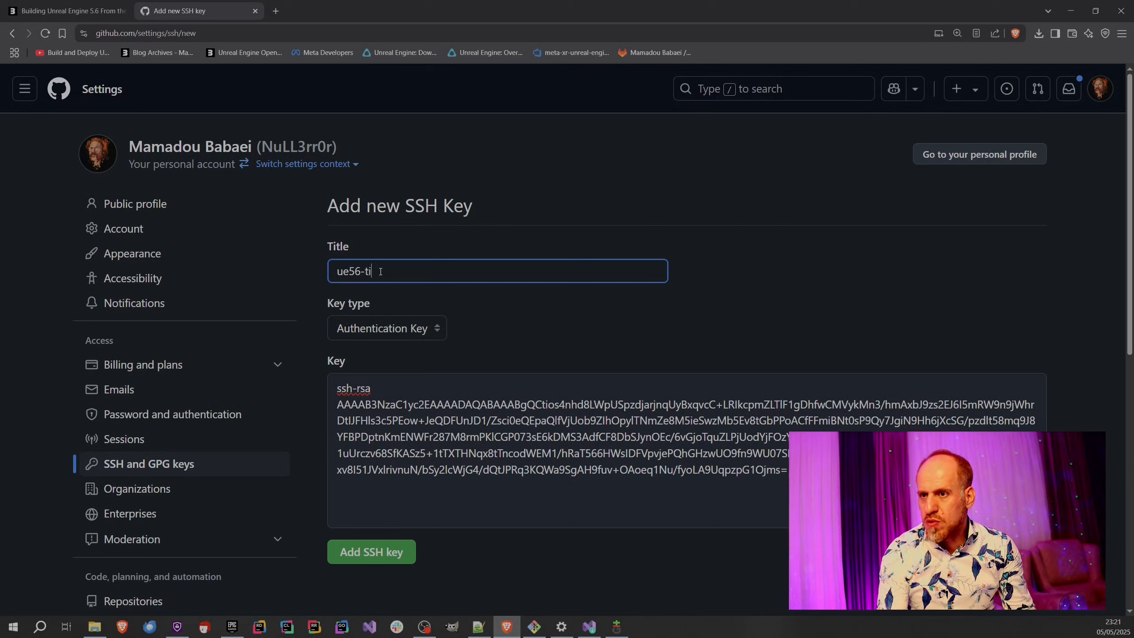
pyautogui.press('BackSpace')
pyautogui.write('utorial-')
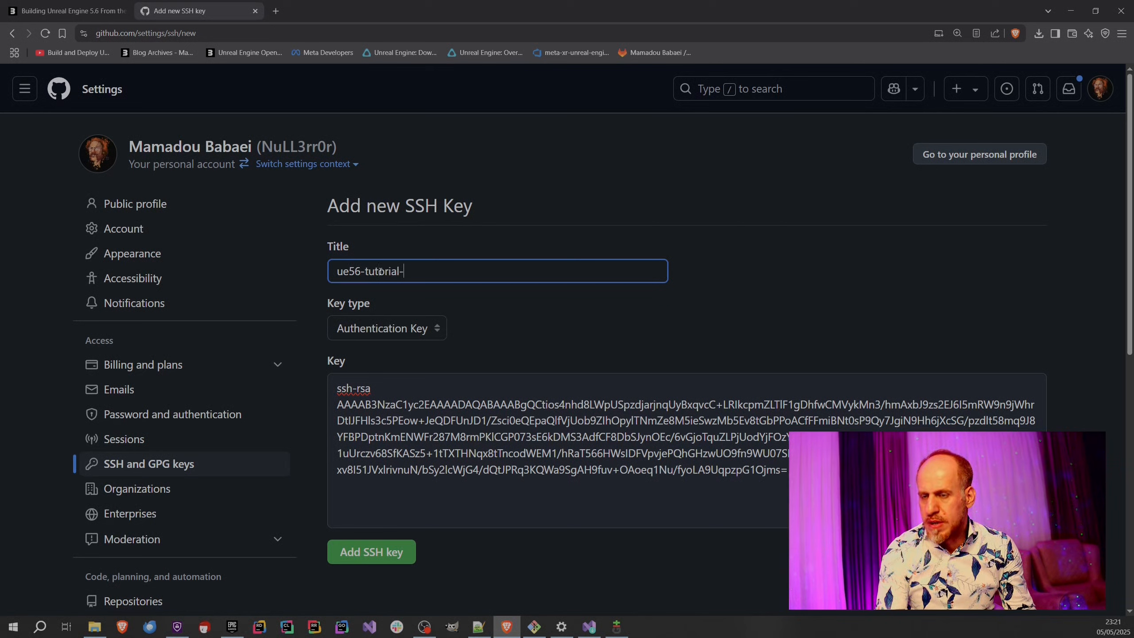
pyautogui.write('key')
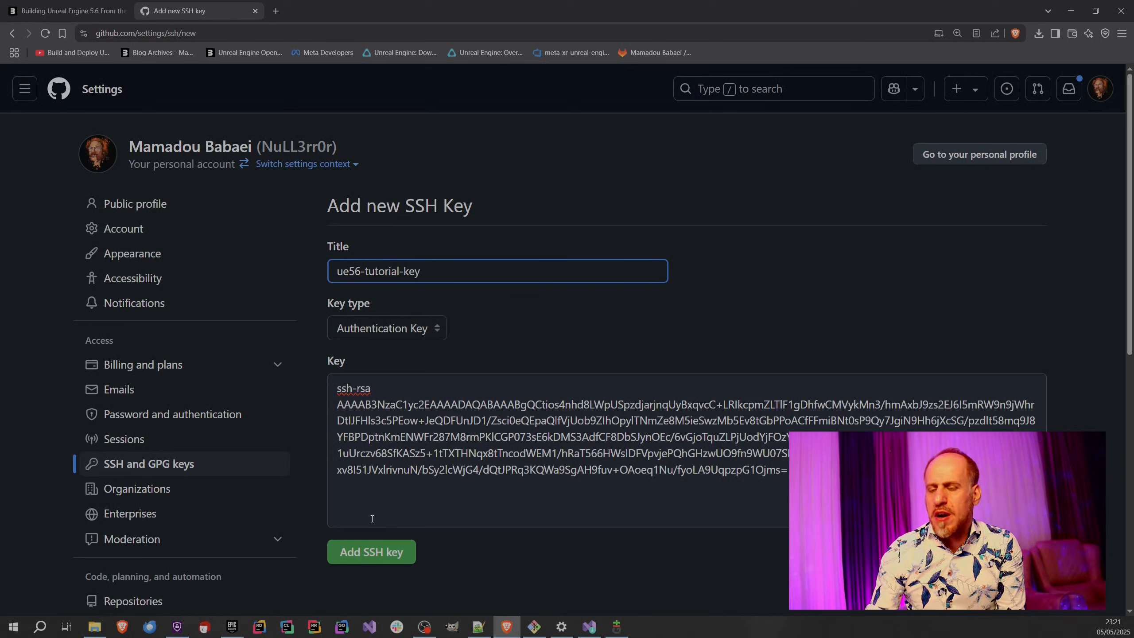
pyautogui.click(377, 557)
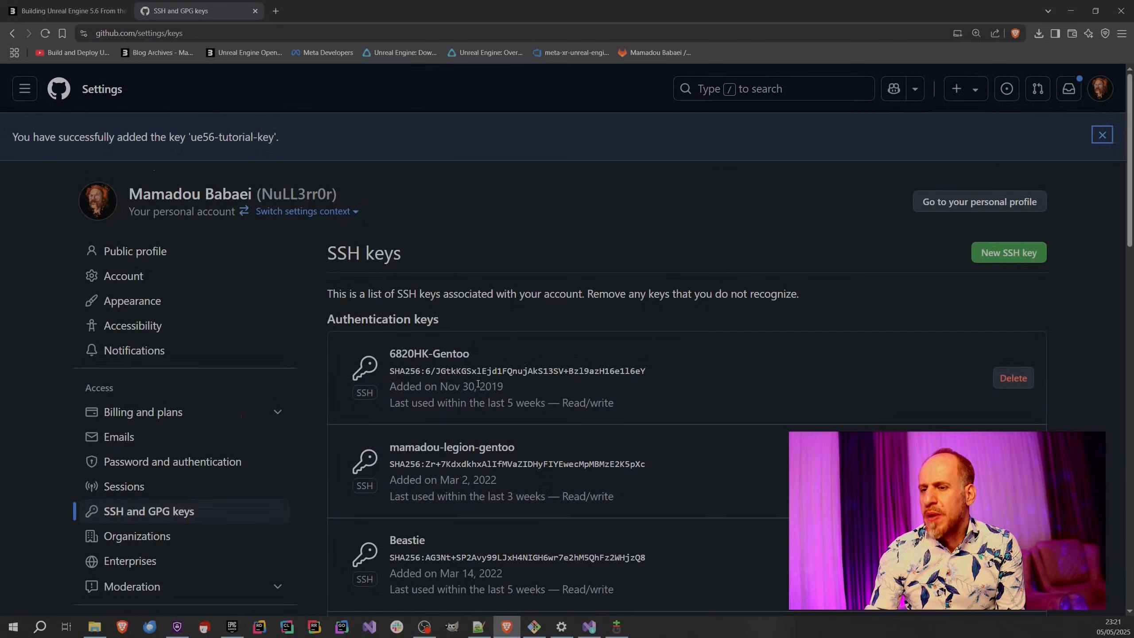
pyautogui.scroll(-12, 477, 383)
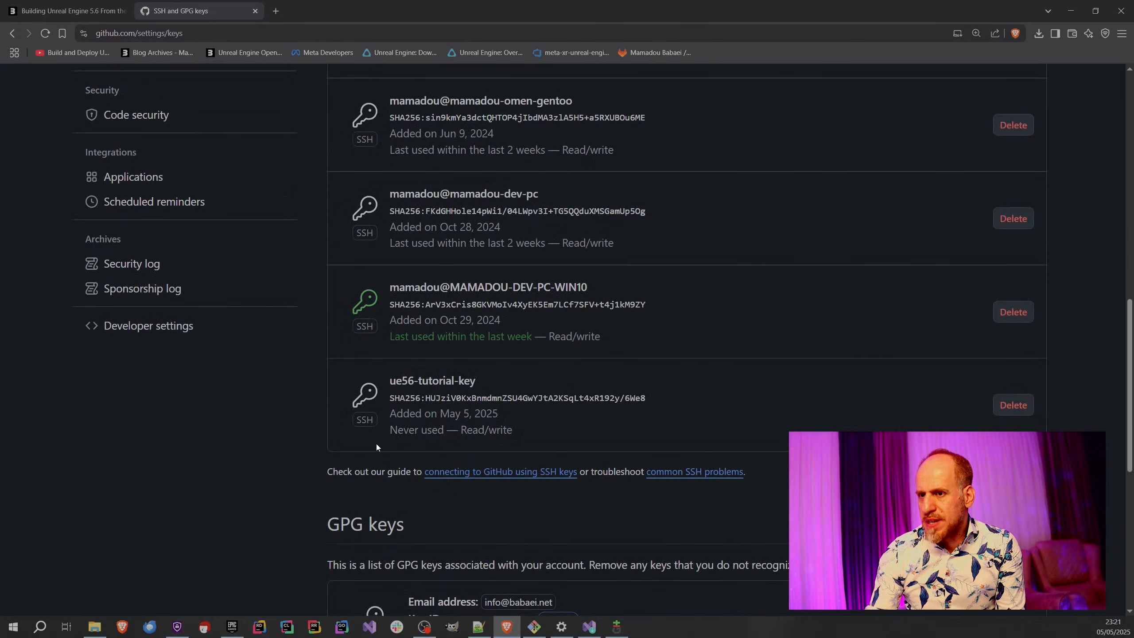
pyautogui.moveTo(393, 429); pyautogui.dragTo(478, 431)
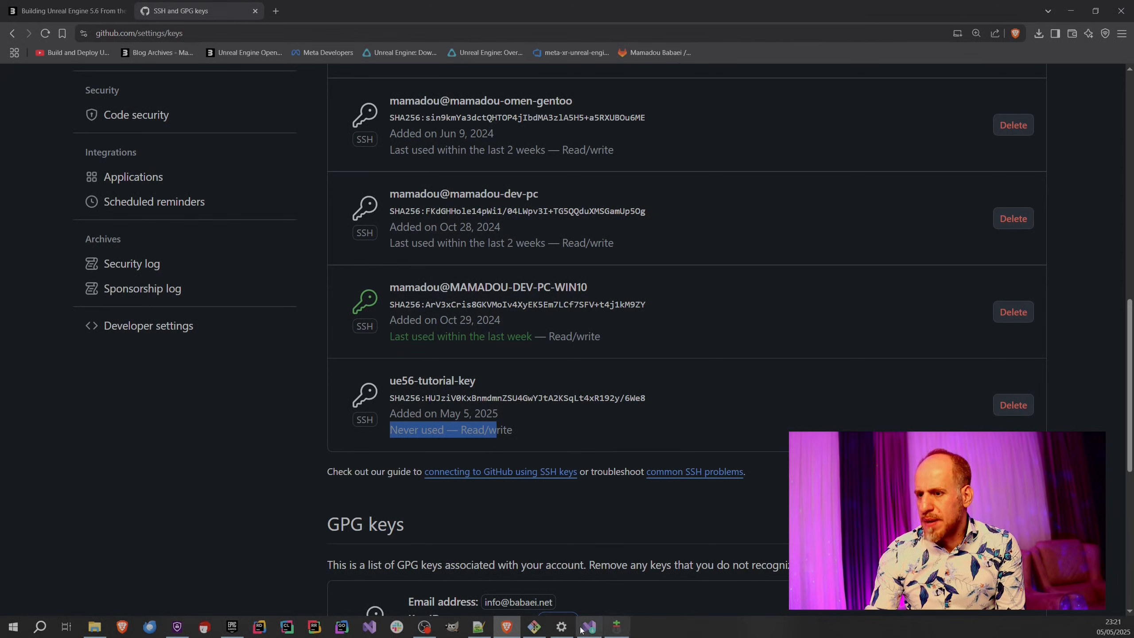
# Open the EpicGames/UnrealEngine repository on GitHub in a new browser tab.
pyautogui.click(108, 8)
pyautogui.click(194, 3)
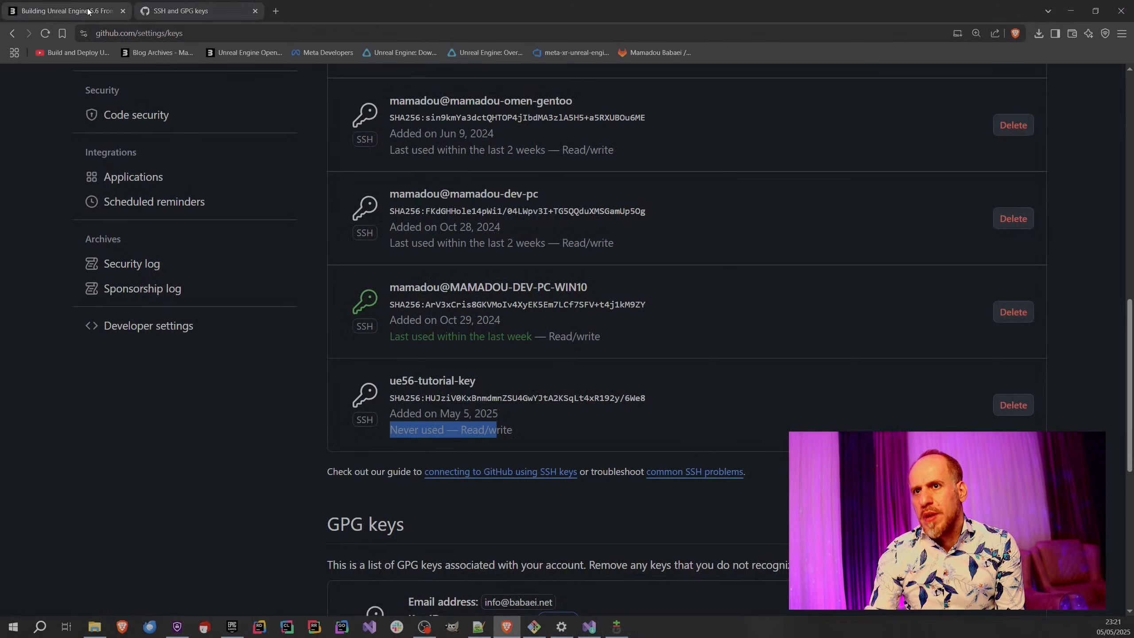
pyautogui.click(276, 11)
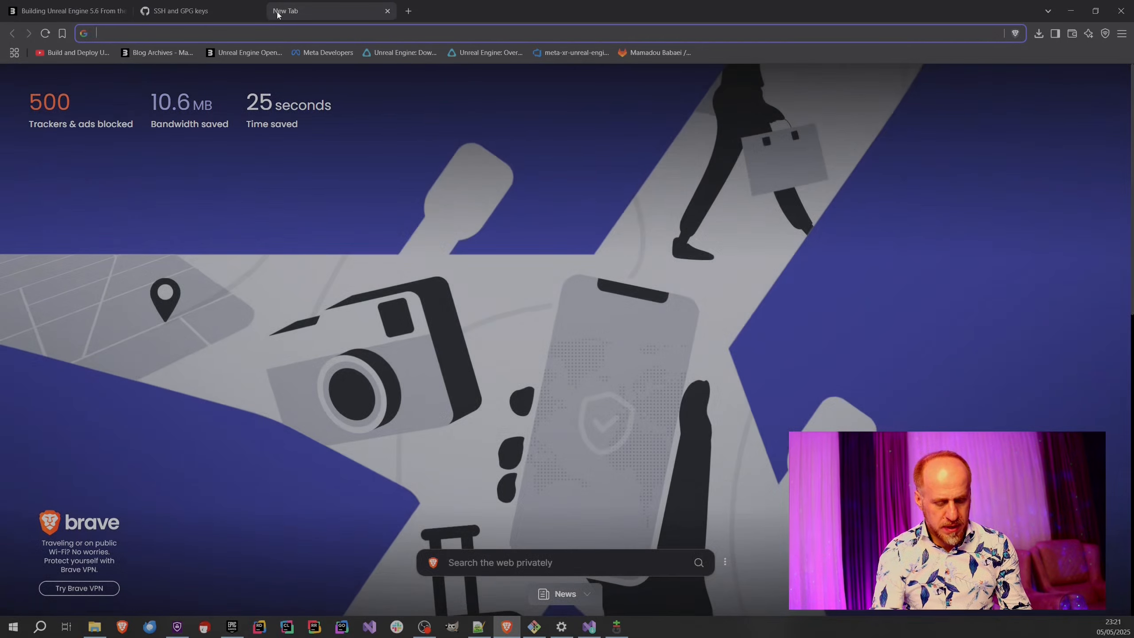
pyautogui.write('github.com')
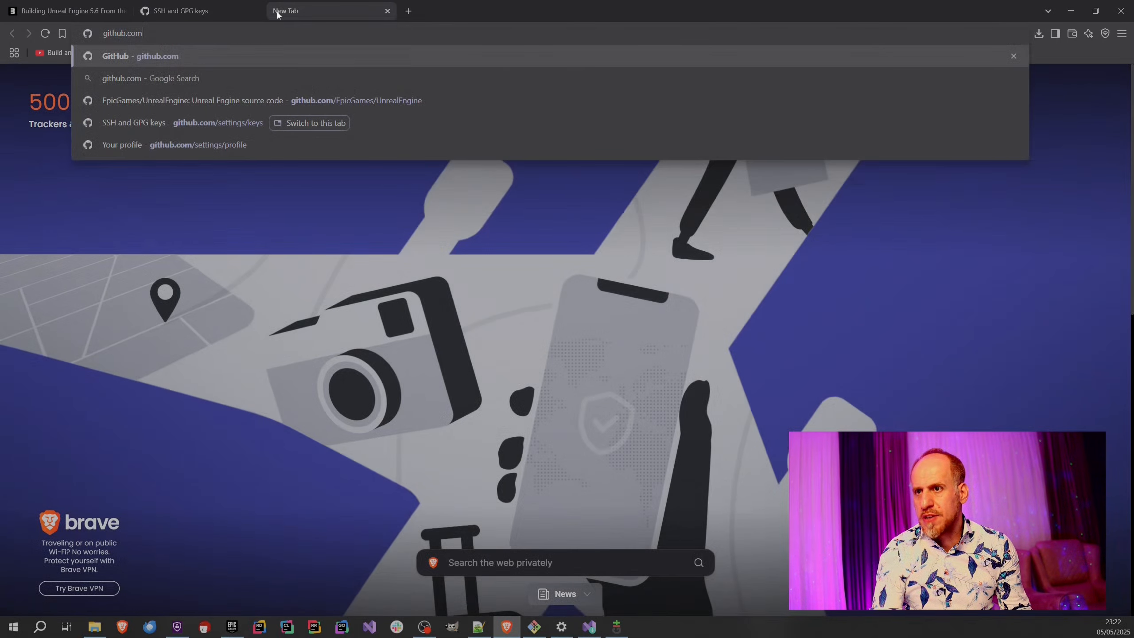
pyautogui.press('Down')
pyautogui.press('Down')
pyautogui.press('Down')
pyautogui.press('Up')
pyautogui.press('Return')
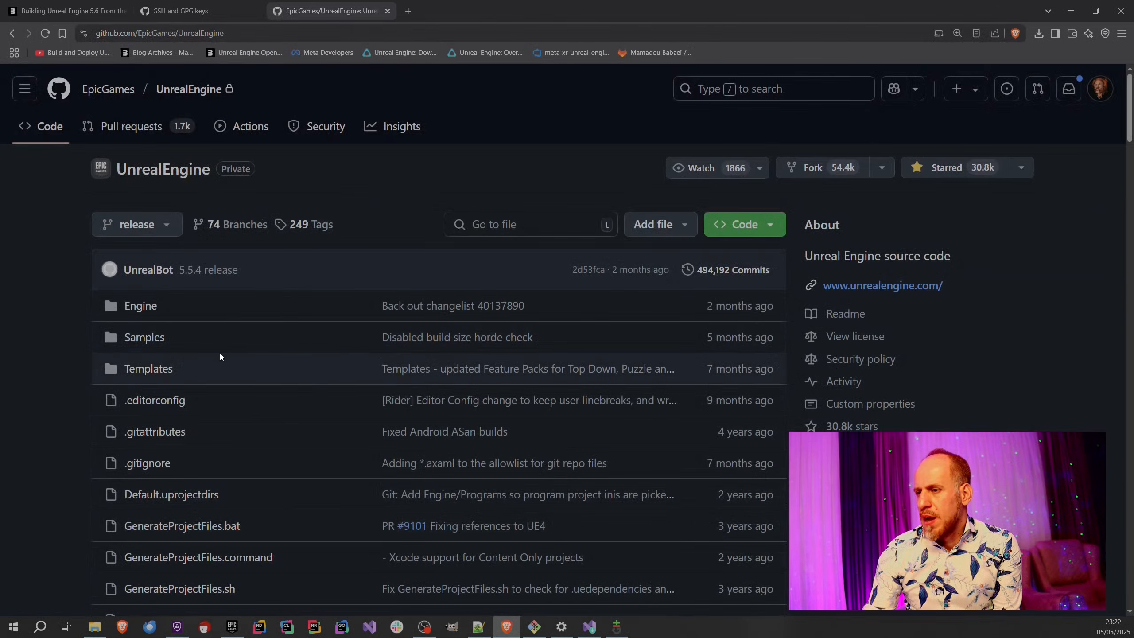
# Copy the UnrealEngine repository's SSH clone URL to the clipboard.
pyautogui.click(747, 224)
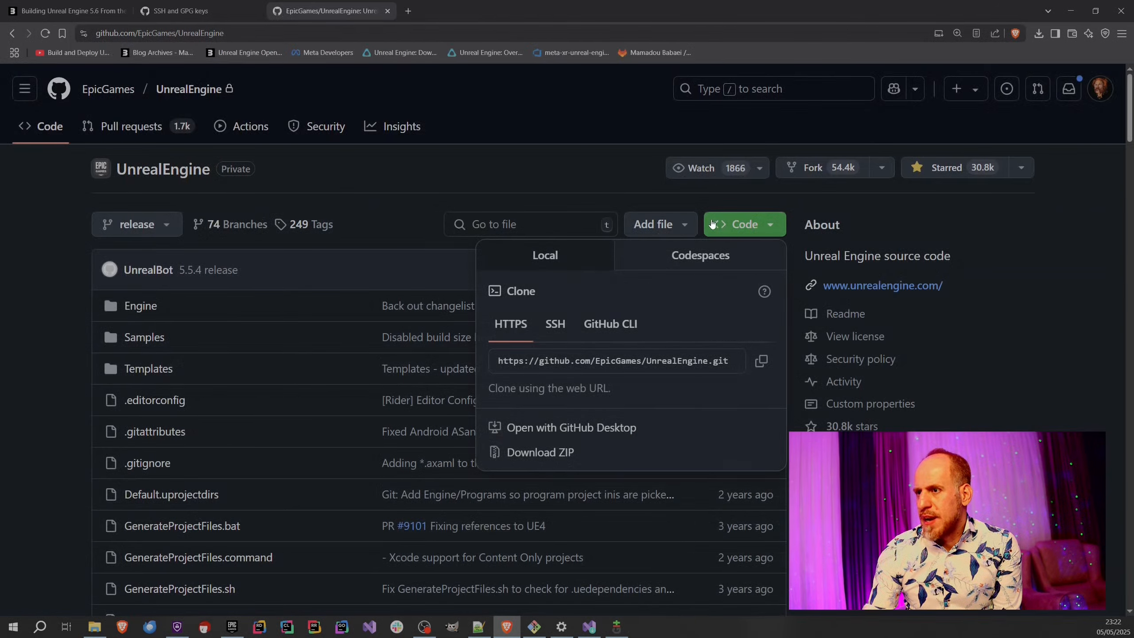
pyautogui.click(554, 333)
pyautogui.click(554, 362)
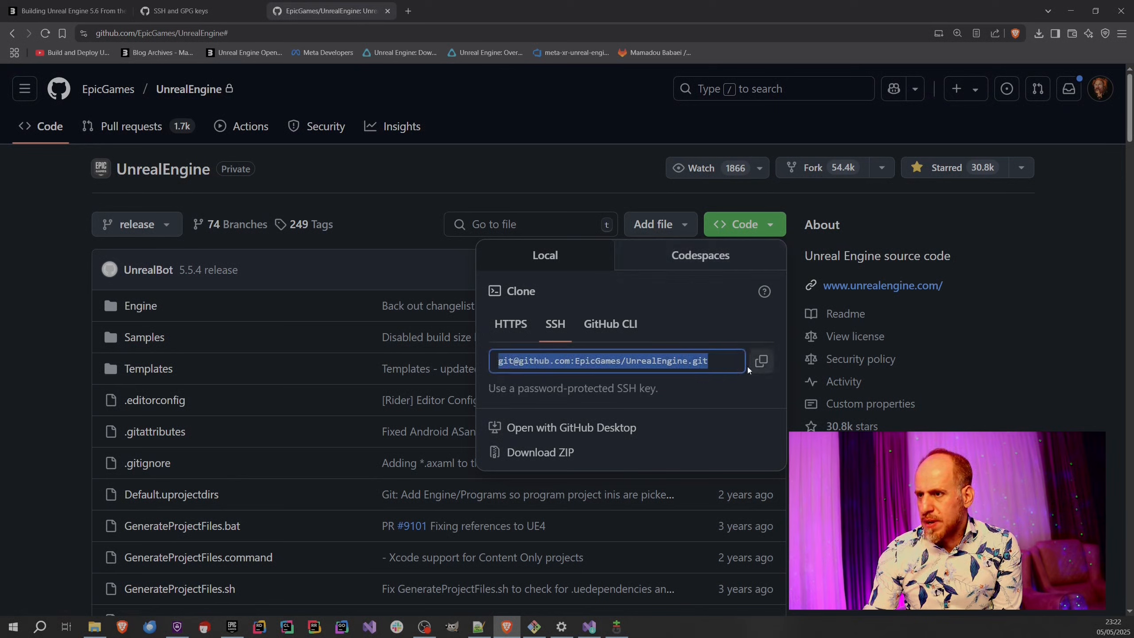
pyautogui.click(762, 361)
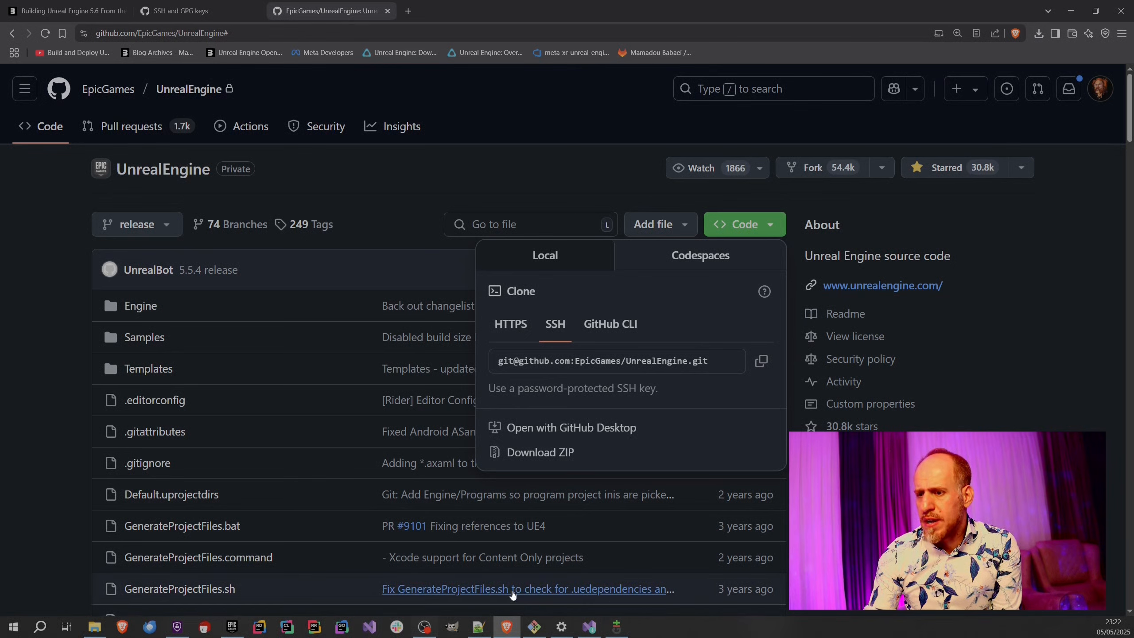
# Open Git Bash in the D:\OPT folder, then enlarge its window and move it clear of the File Explorer sidebar.
pyautogui.click(536, 632)
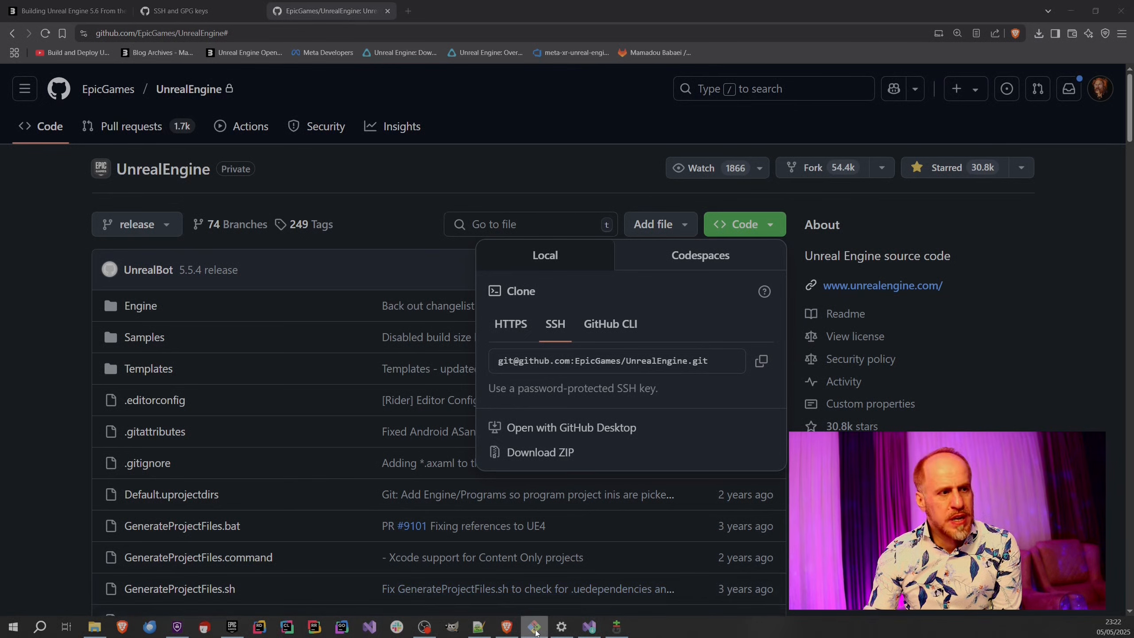
pyautogui.click(95, 627)
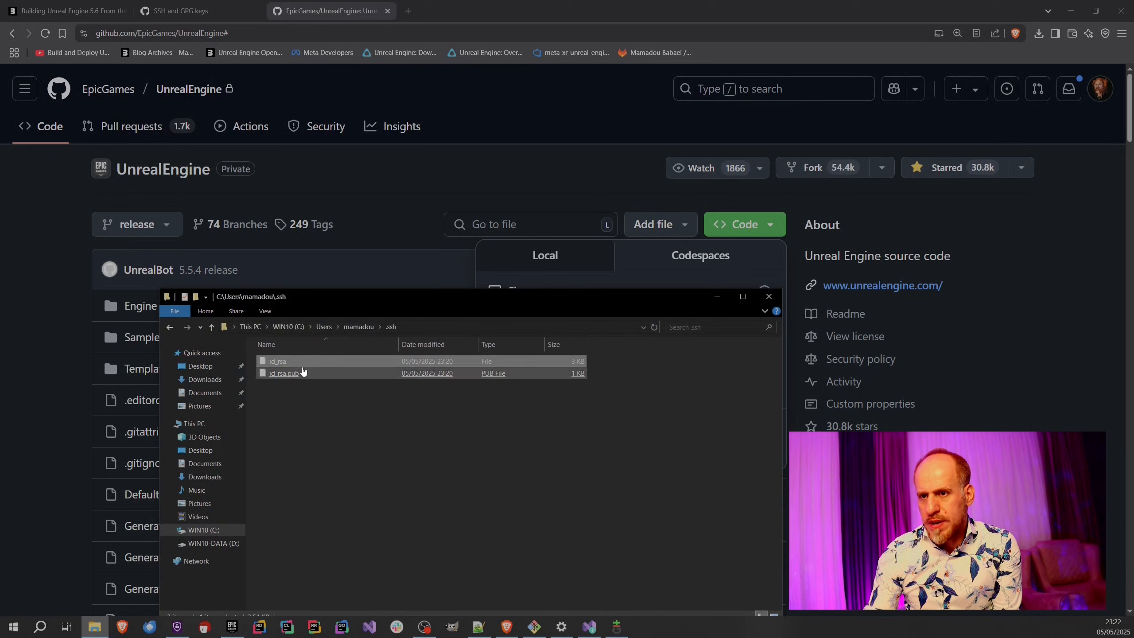
pyautogui.click(210, 543)
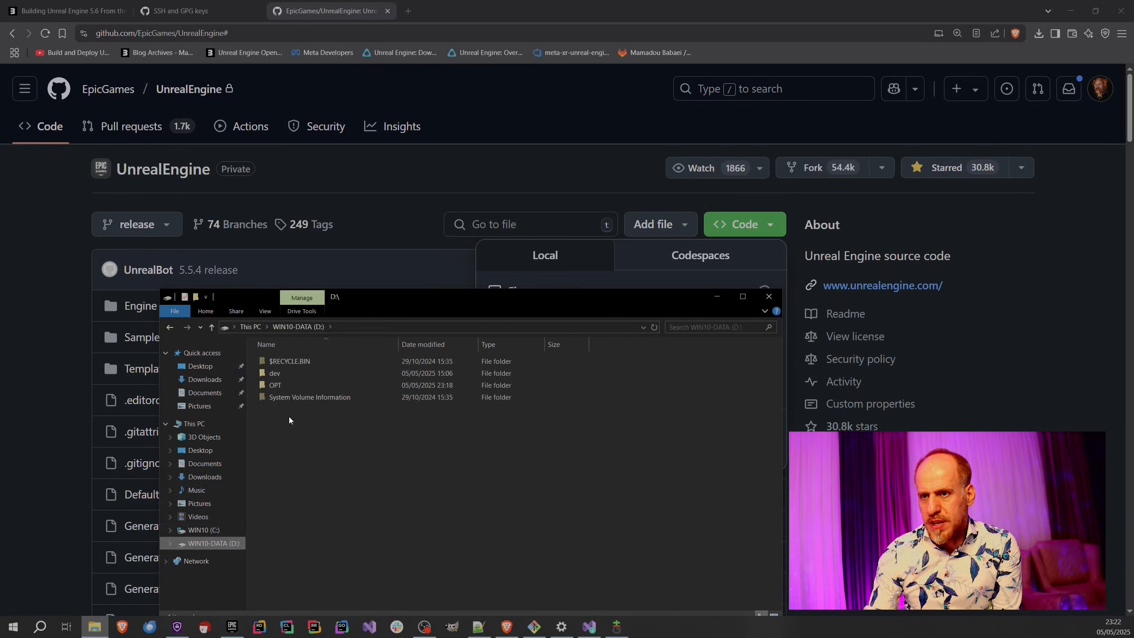
pyautogui.doubleClick(290, 385)
pyautogui.rightClick(406, 497)
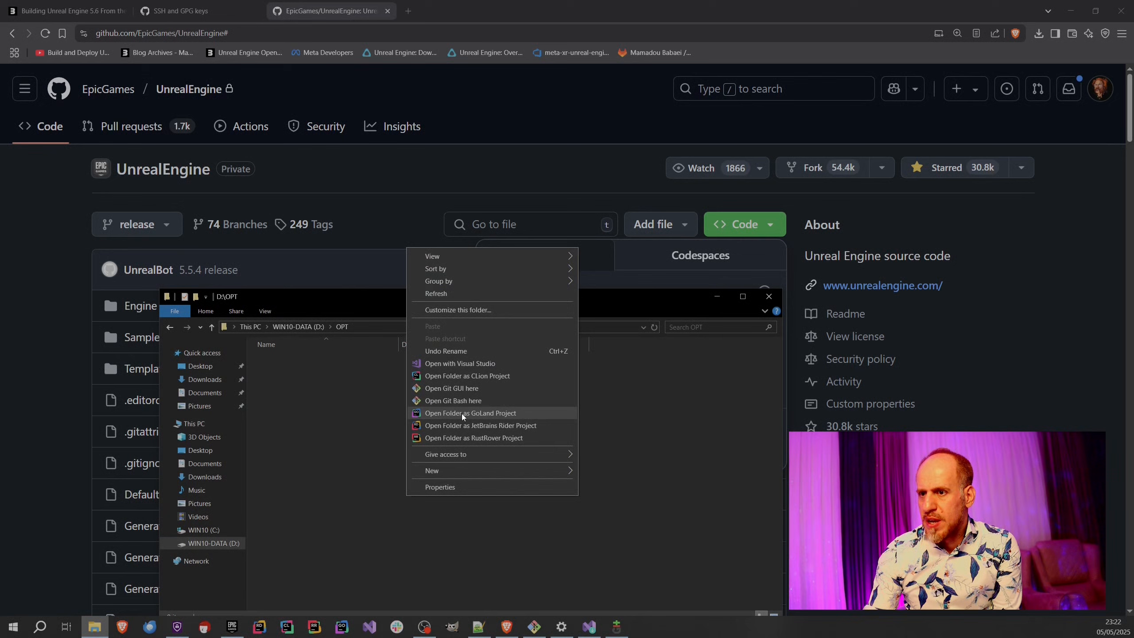
pyautogui.click(460, 402)
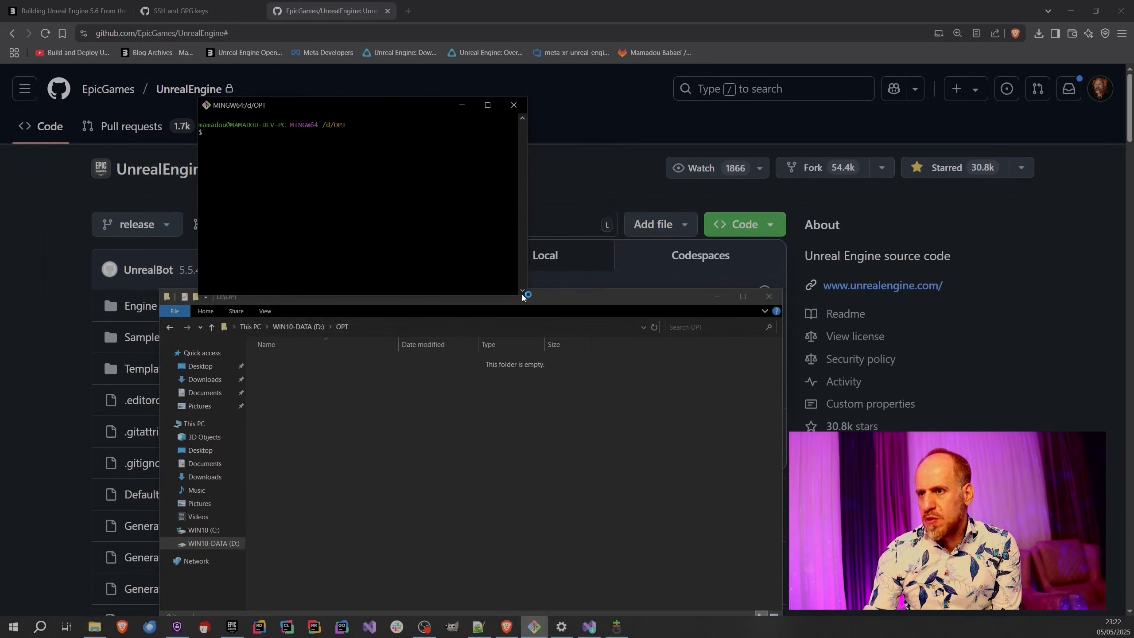
pyautogui.moveTo(527, 293); pyautogui.dragTo(918, 469)
pyautogui.moveTo(319, 108); pyautogui.dragTo(445, 170)
pyautogui.write('git clon')
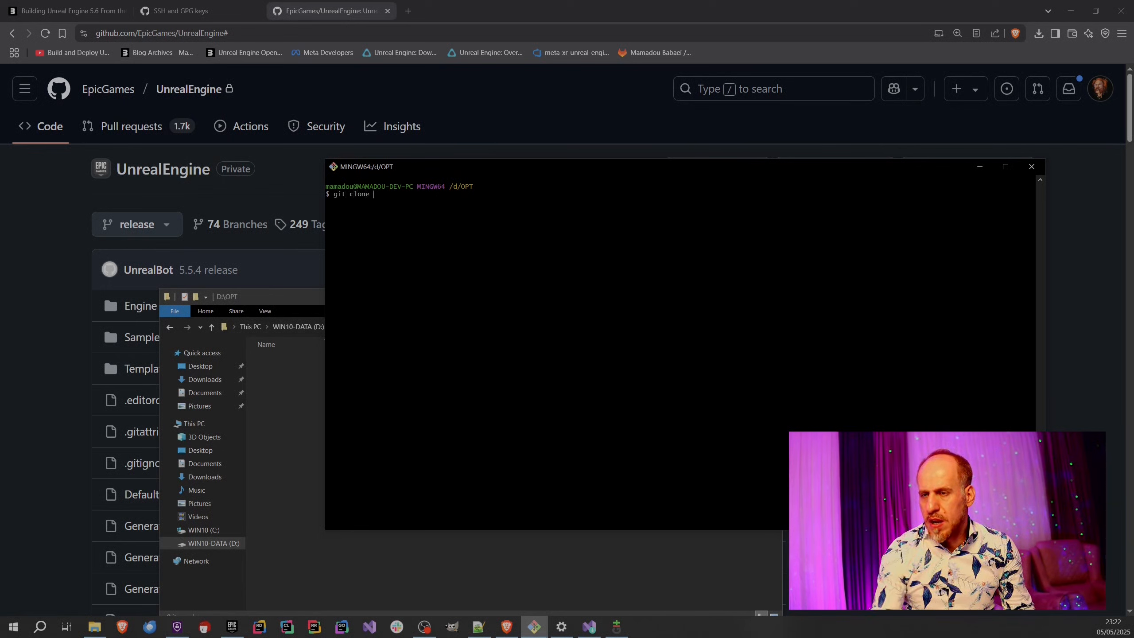
pyautogui.write('e')
pyautogui.rightClick(446, 206)
pyautogui.click(463, 236)
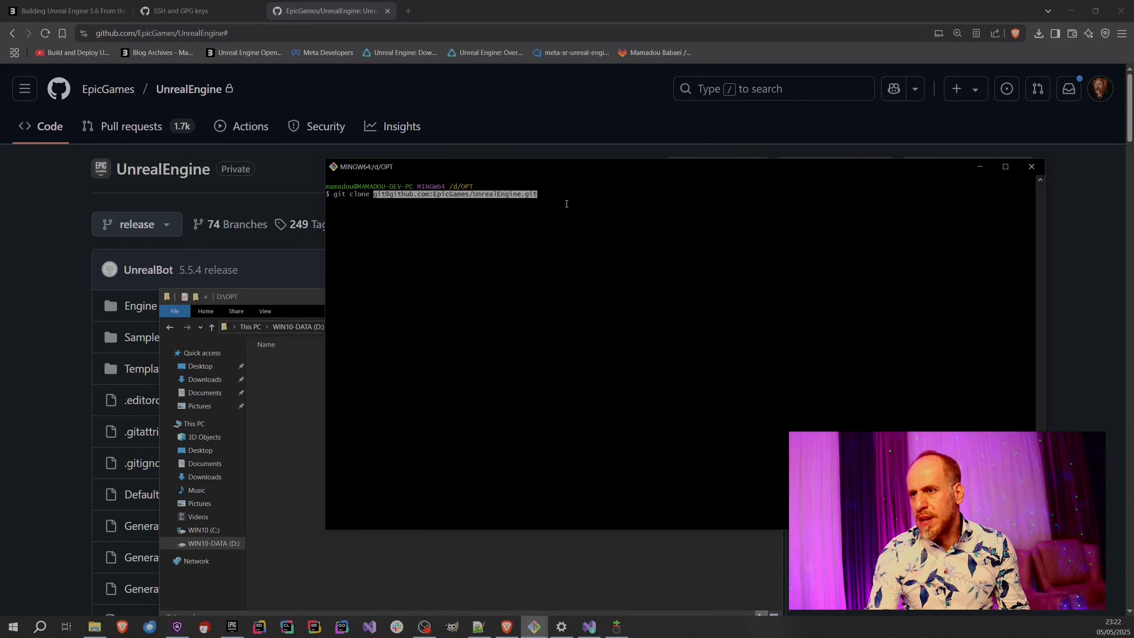
pyautogui.press('End')
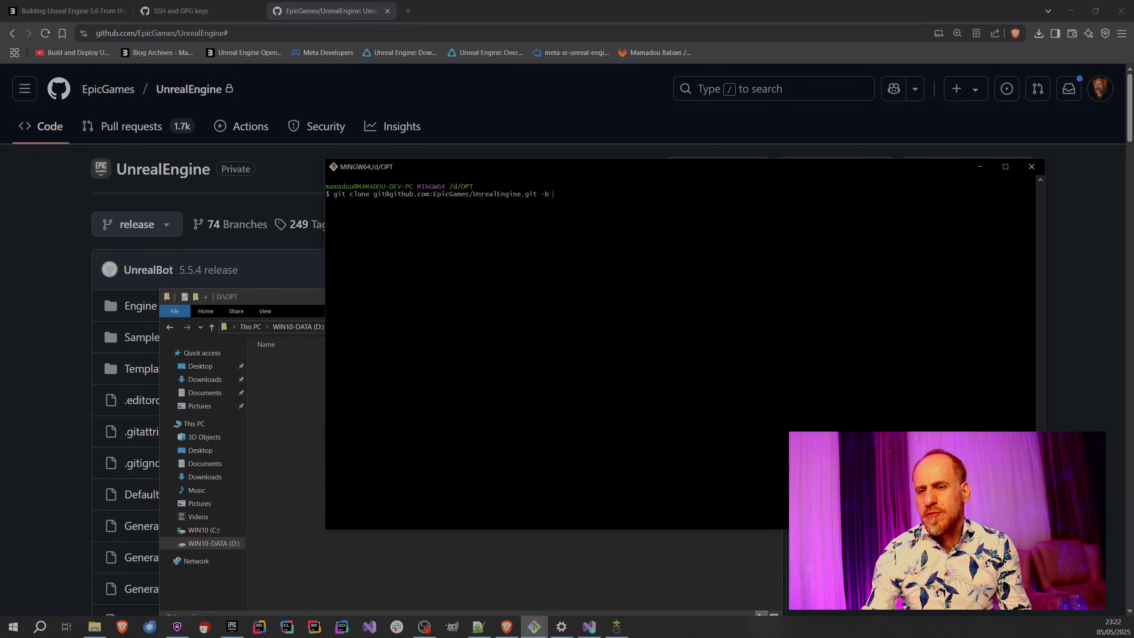
# Browse the UnrealEngine repository's branch list on GitHub and filter it by 5.6.
pyautogui.click(16, 265)
pyautogui.click(134, 224)
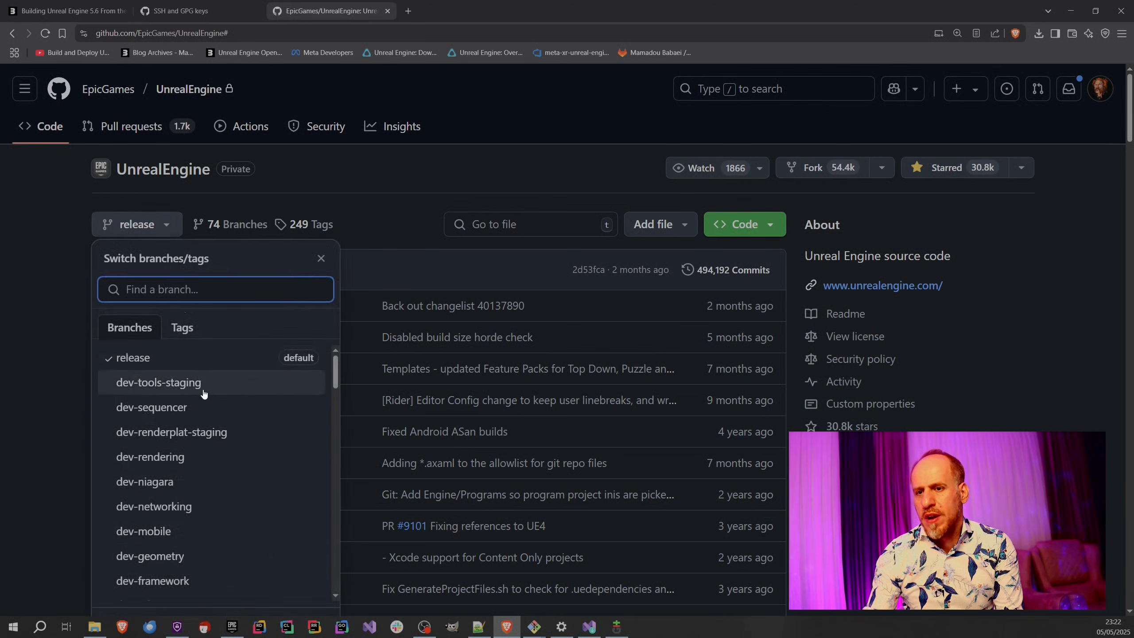
pyautogui.scroll(-5, 199, 429)
pyautogui.scroll(-15, 199, 434)
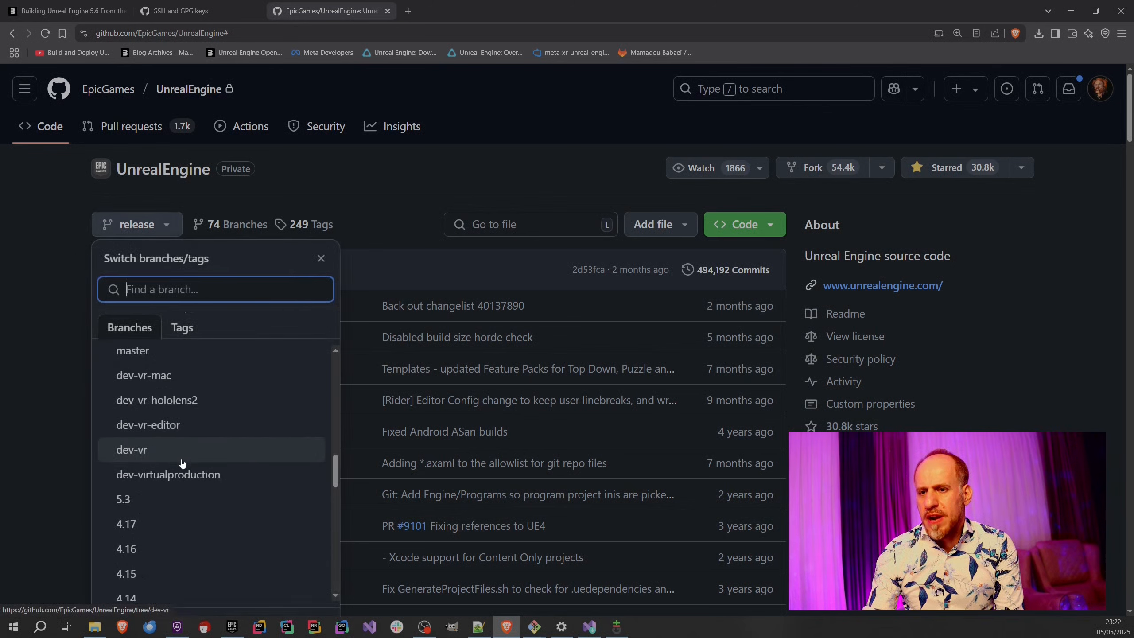
pyautogui.scroll(-1, 160, 476)
pyautogui.scroll(3, 159, 476)
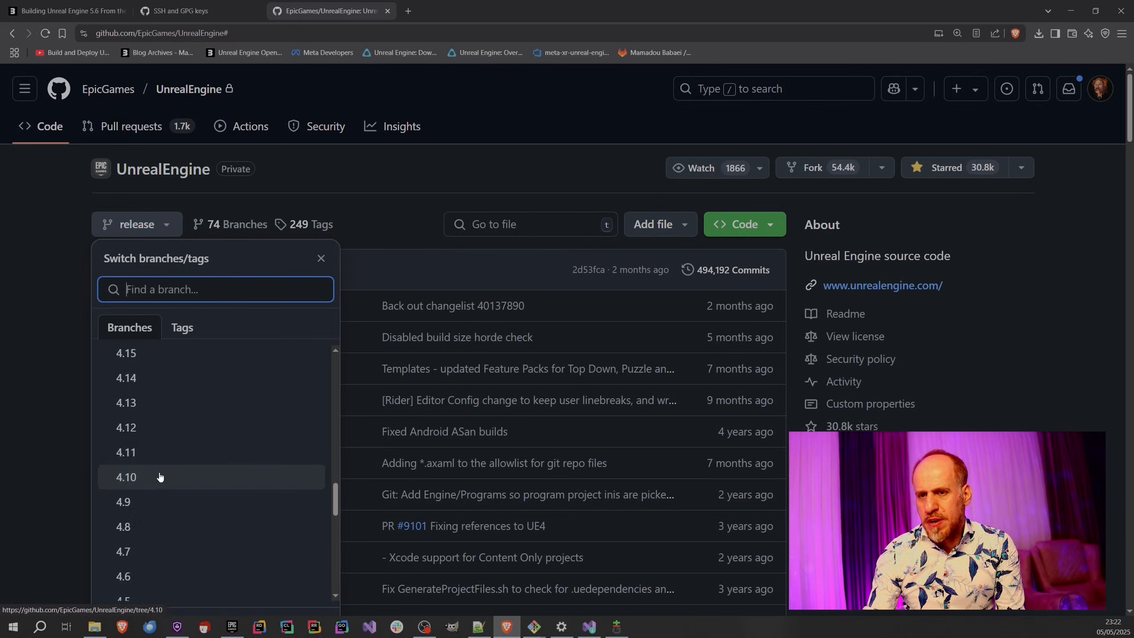
pyautogui.scroll(-5, 160, 477)
pyautogui.scroll(-8, 142, 425)
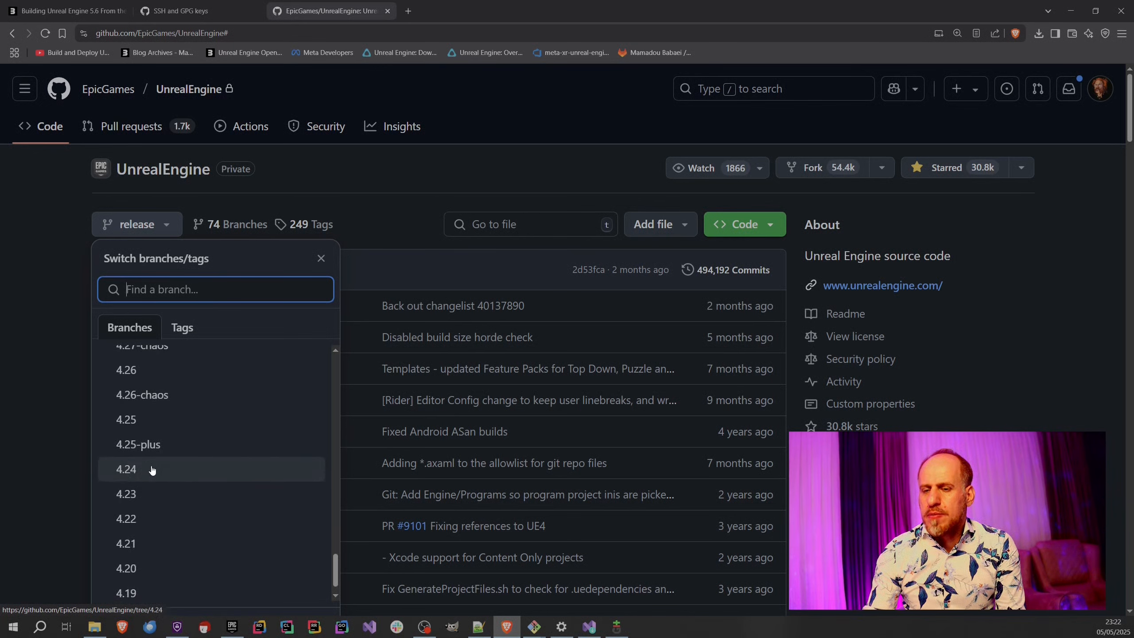
pyautogui.write('5.6')
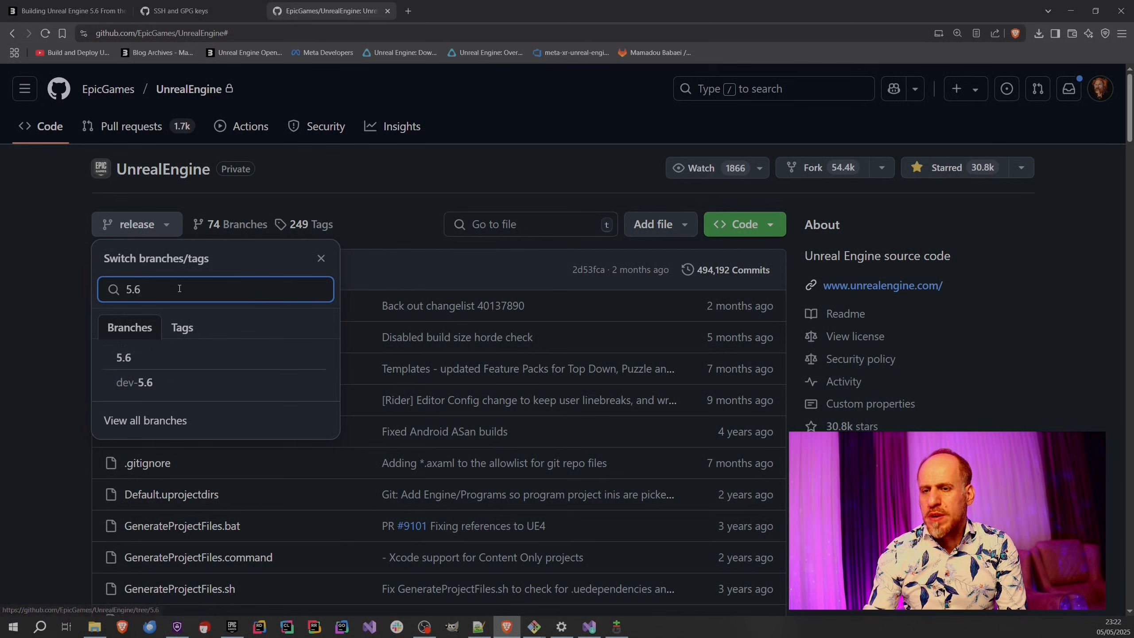
# Filter the repository's branches by ue5- and open the ue5-main branch.
pyautogui.doubleClick(140, 288)
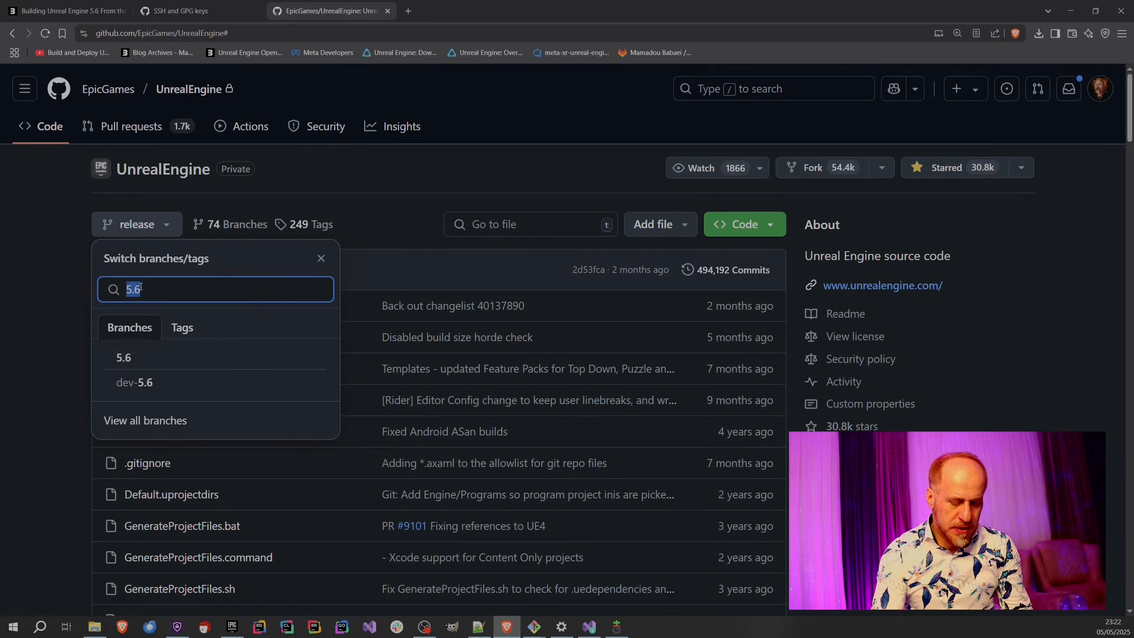
pyautogui.write('u')
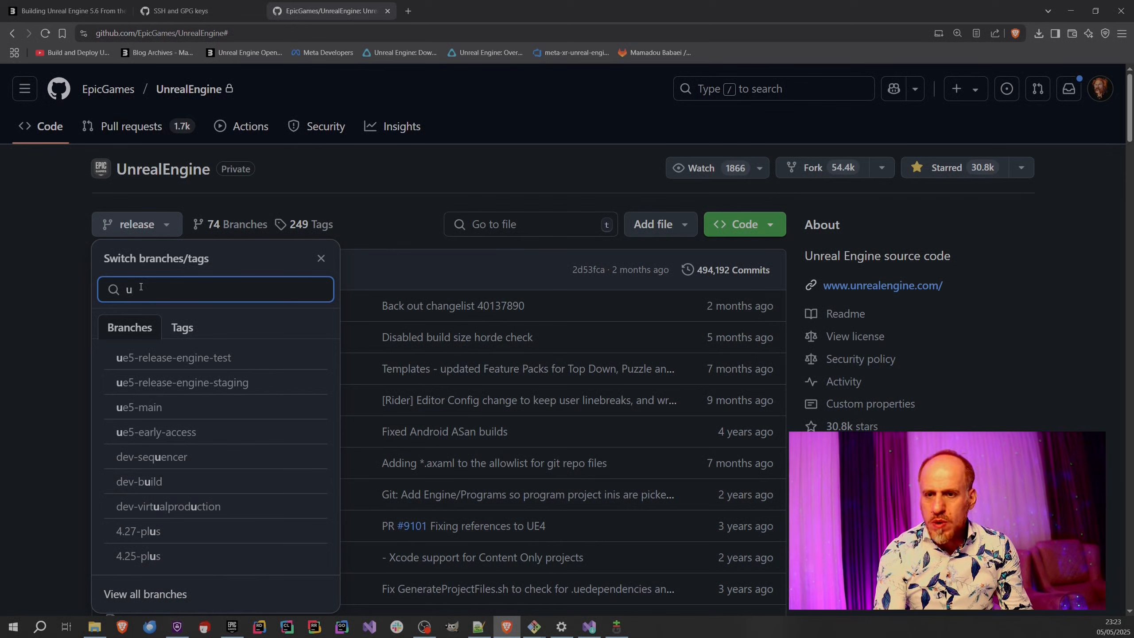
pyautogui.write('e5-')
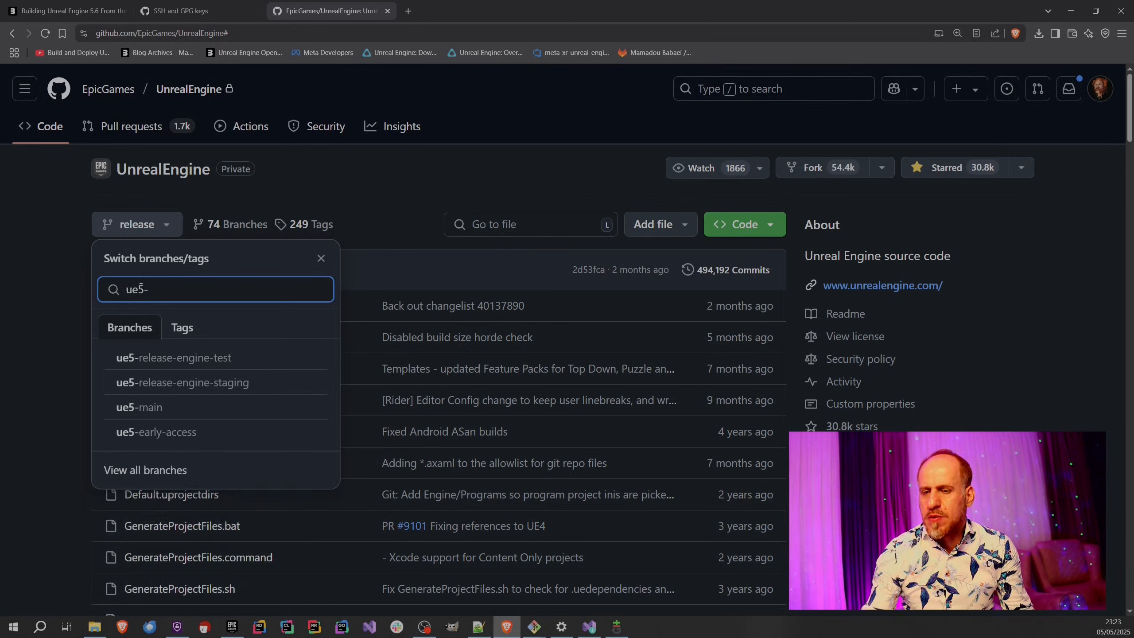
pyautogui.click(152, 408)
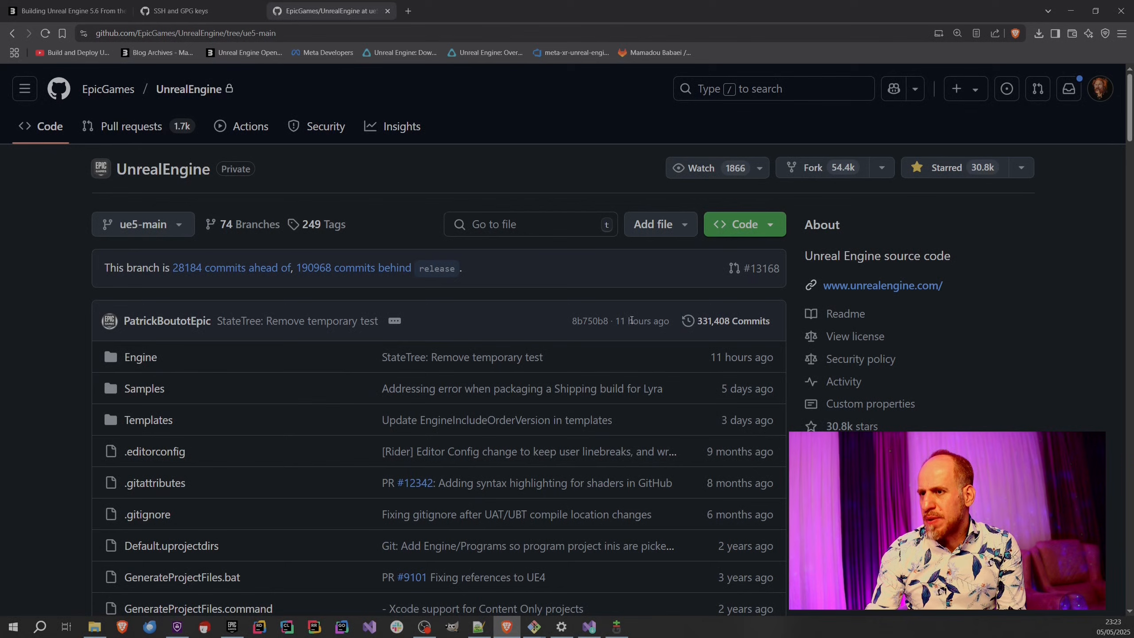
# Review the commit history of the ue5-main branch, then return to the branch's file listing.
pyautogui.click(717, 320)
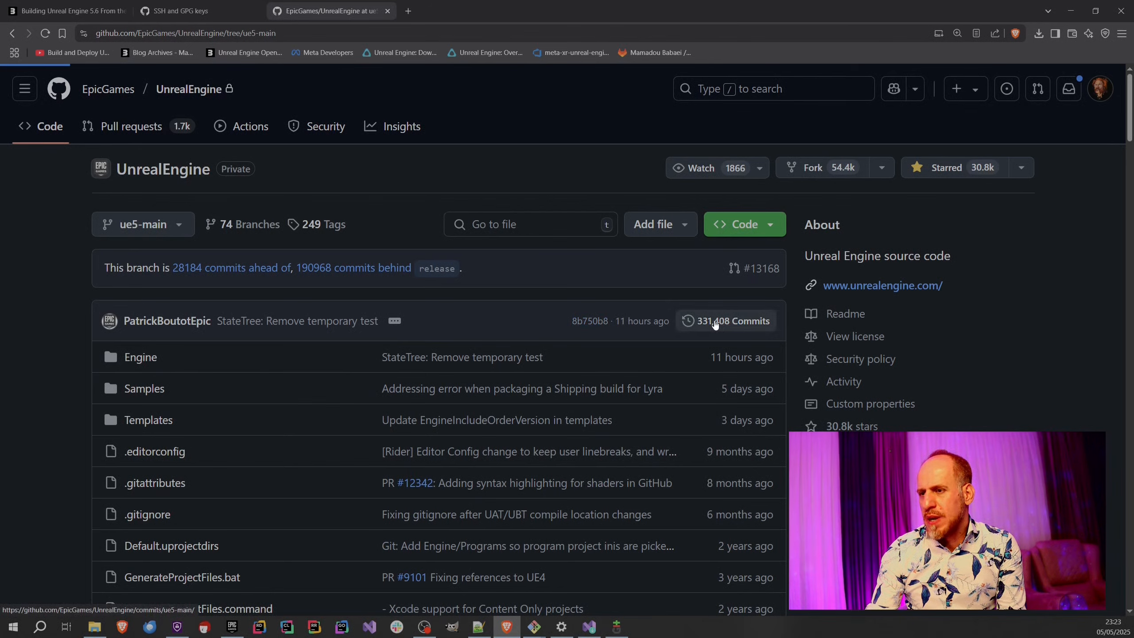
pyautogui.scroll(-1, 334, 416)
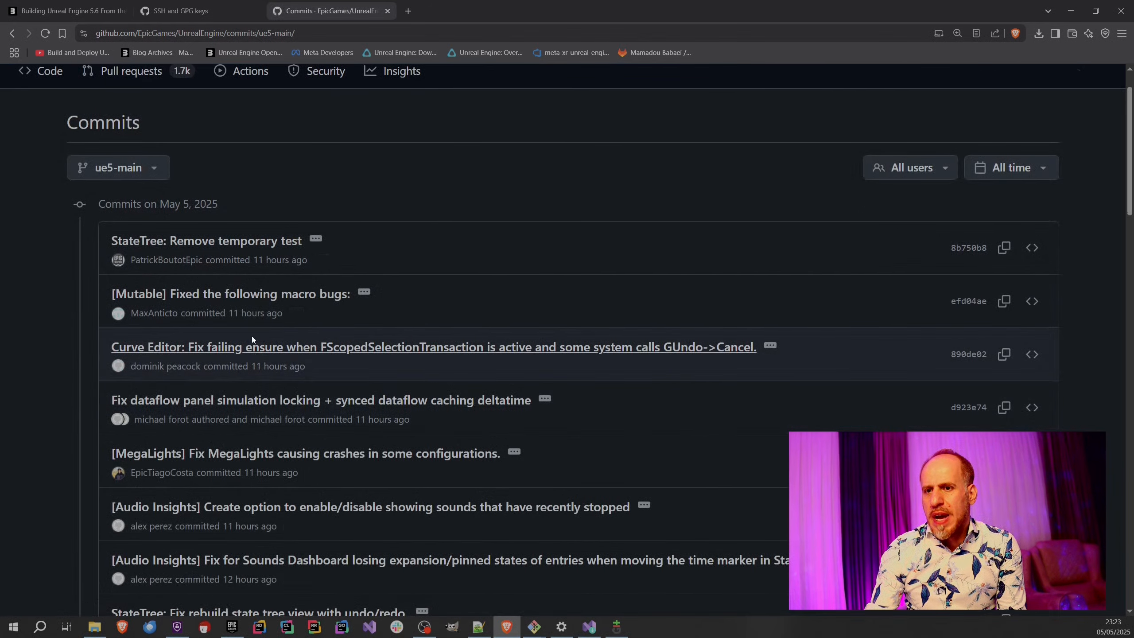
pyautogui.scroll(-7, 325, 426)
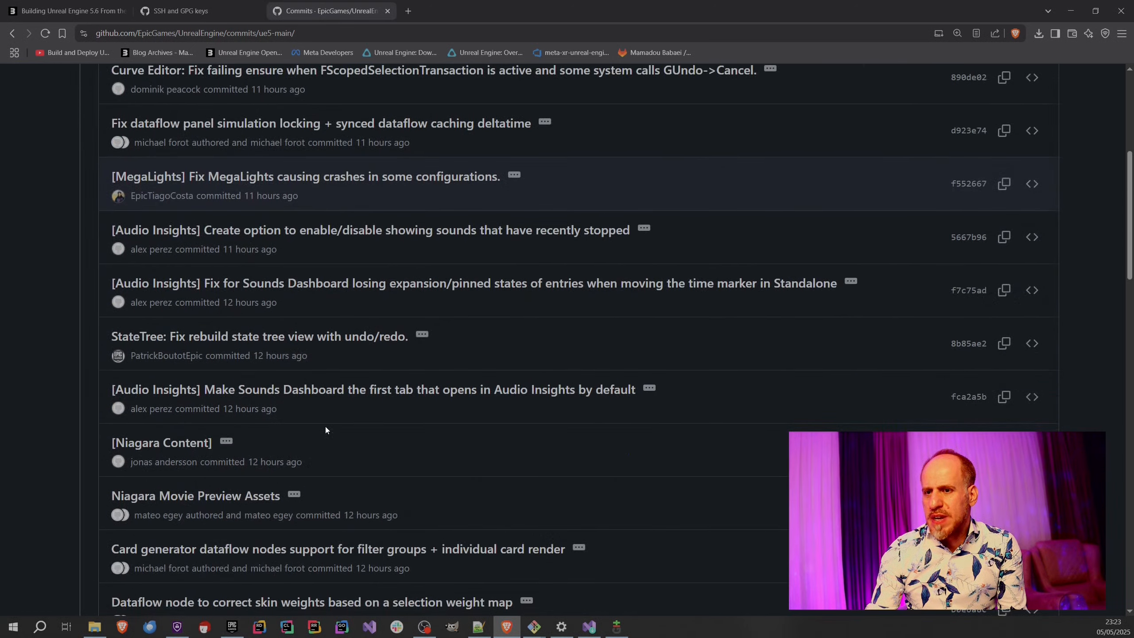
pyautogui.scroll(8, 280, 420)
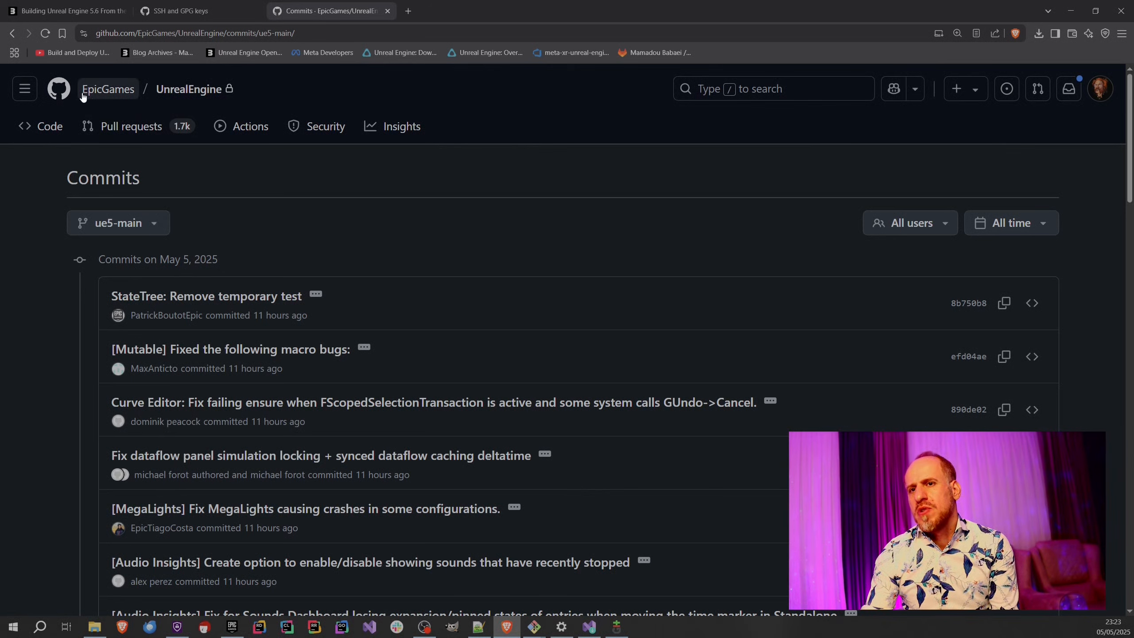
pyautogui.click(11, 36)
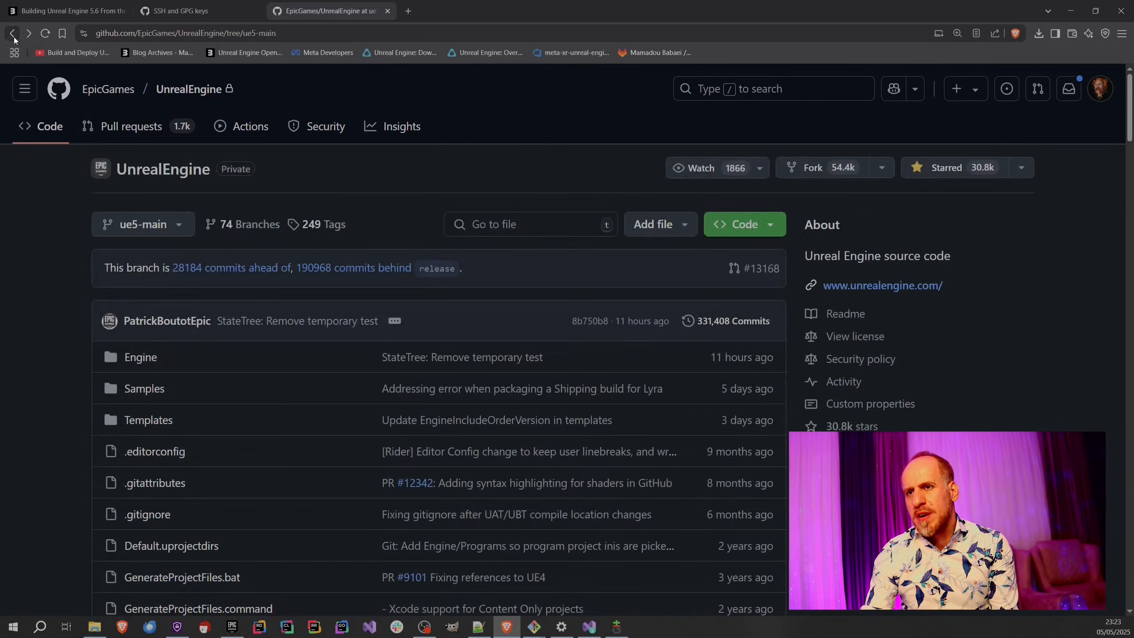
# Switch the UnrealEngine repository view to the 5.6 branch.
pyautogui.click(151, 228)
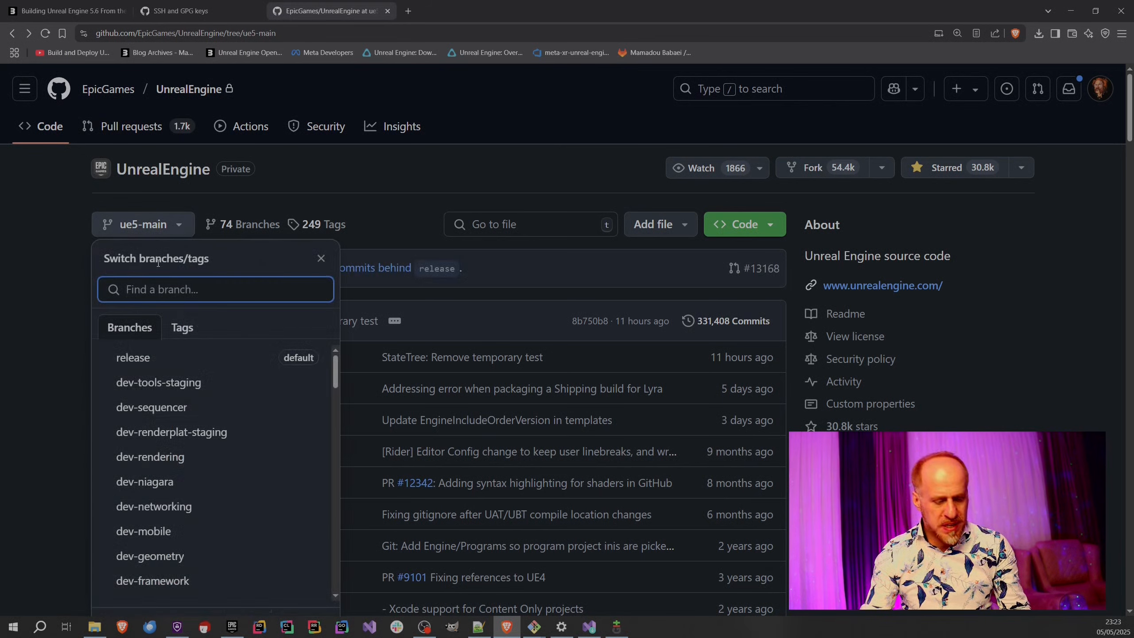
pyautogui.write('5.6')
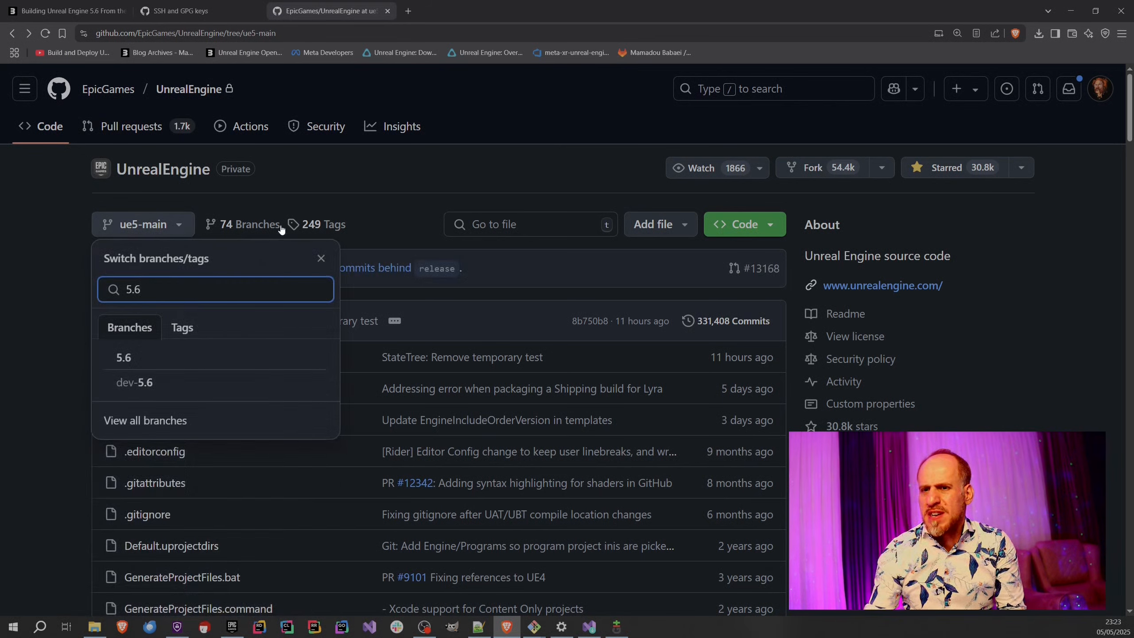
pyautogui.click(162, 363)
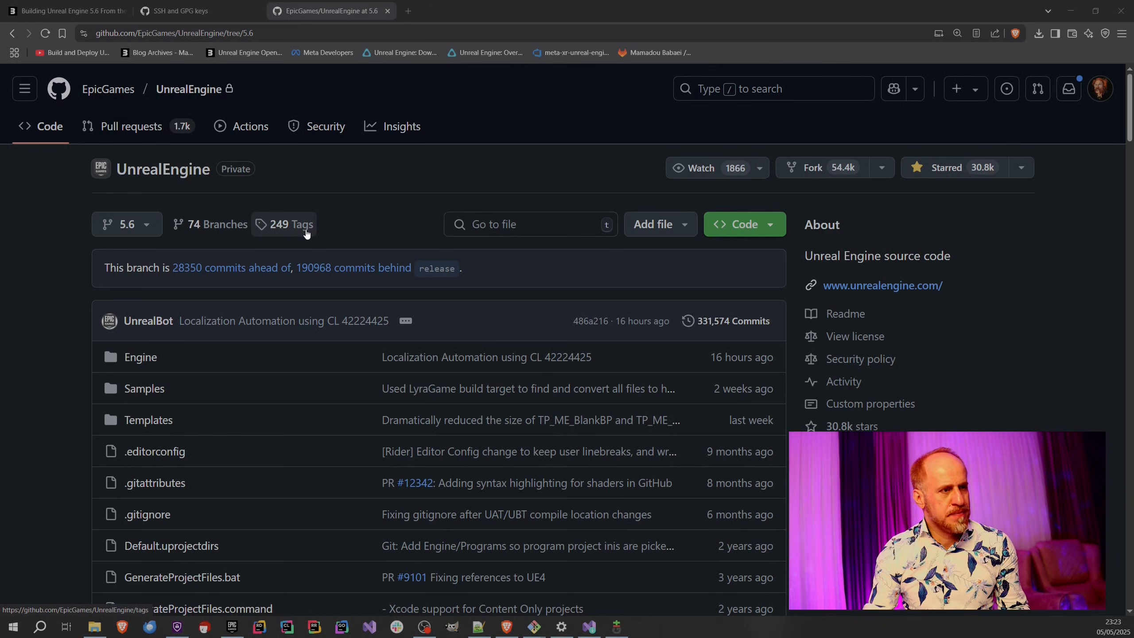
# Complete the git clone command in Git Bash with branch 5.6 and target folder UnrealEngine, and run it.
pyautogui.hotkey('alt', 'Tab')
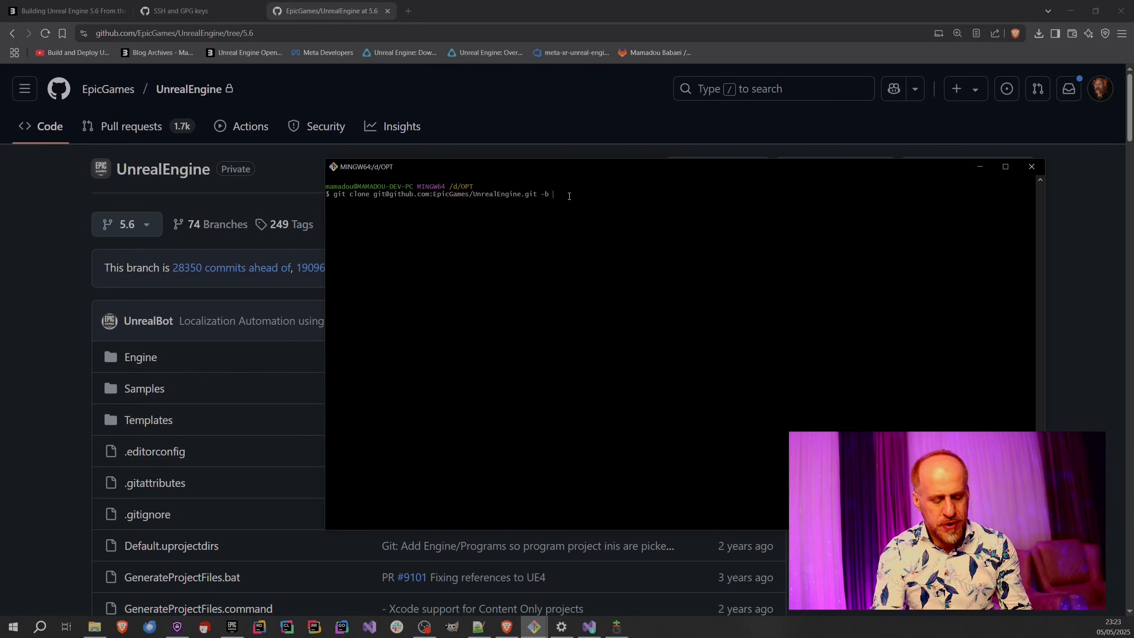
pyautogui.write('5.6')
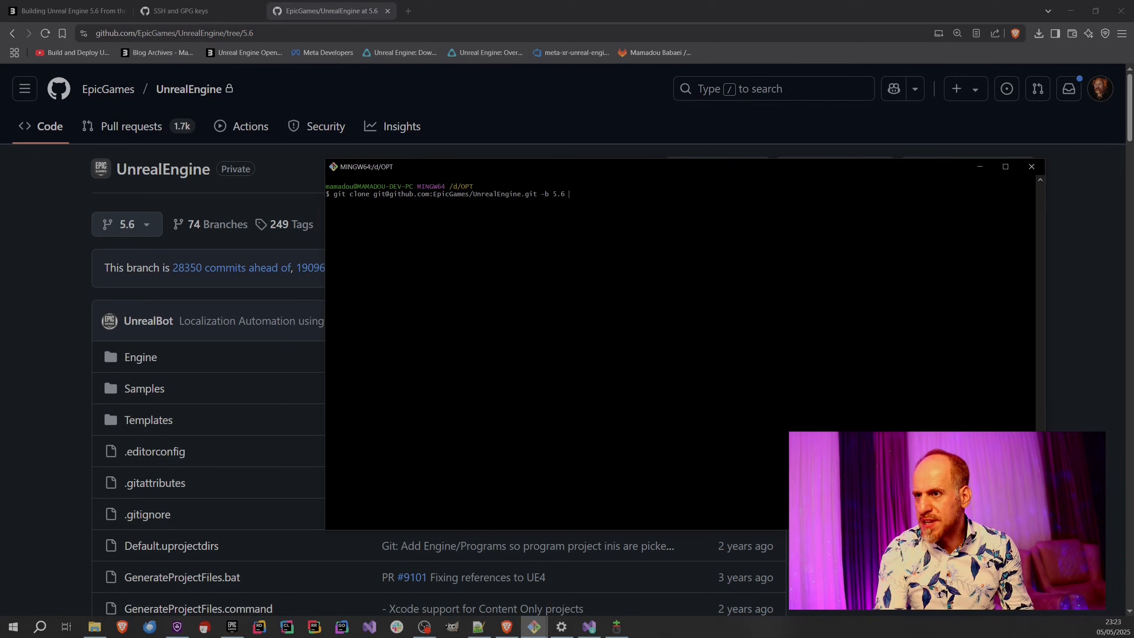
pyautogui.write(' Unreal')
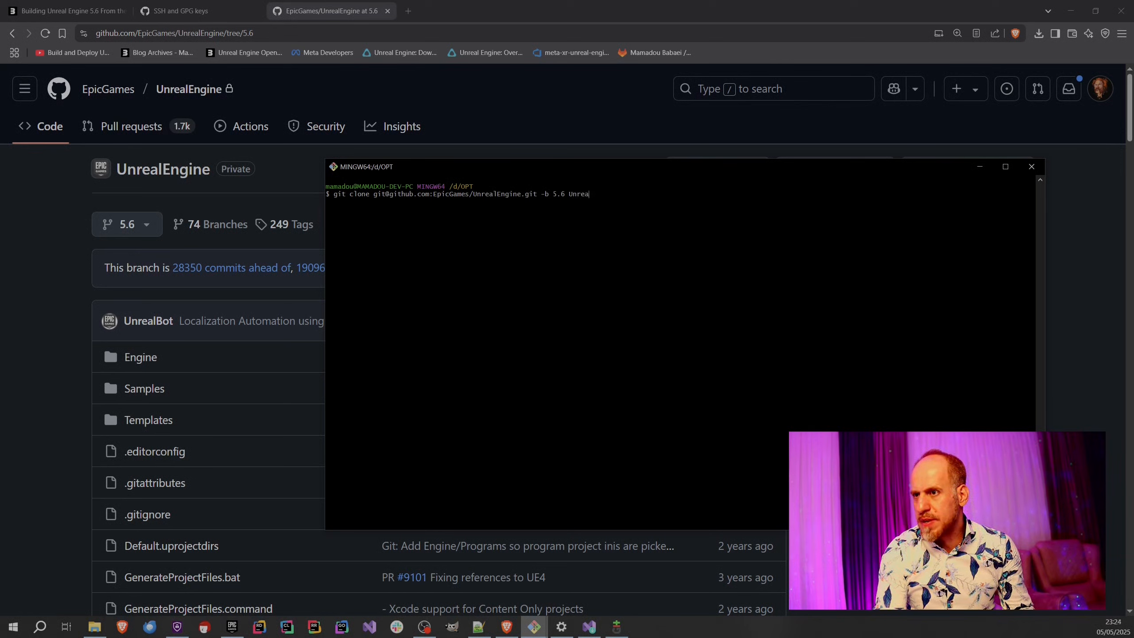
pyautogui.write('Engine')
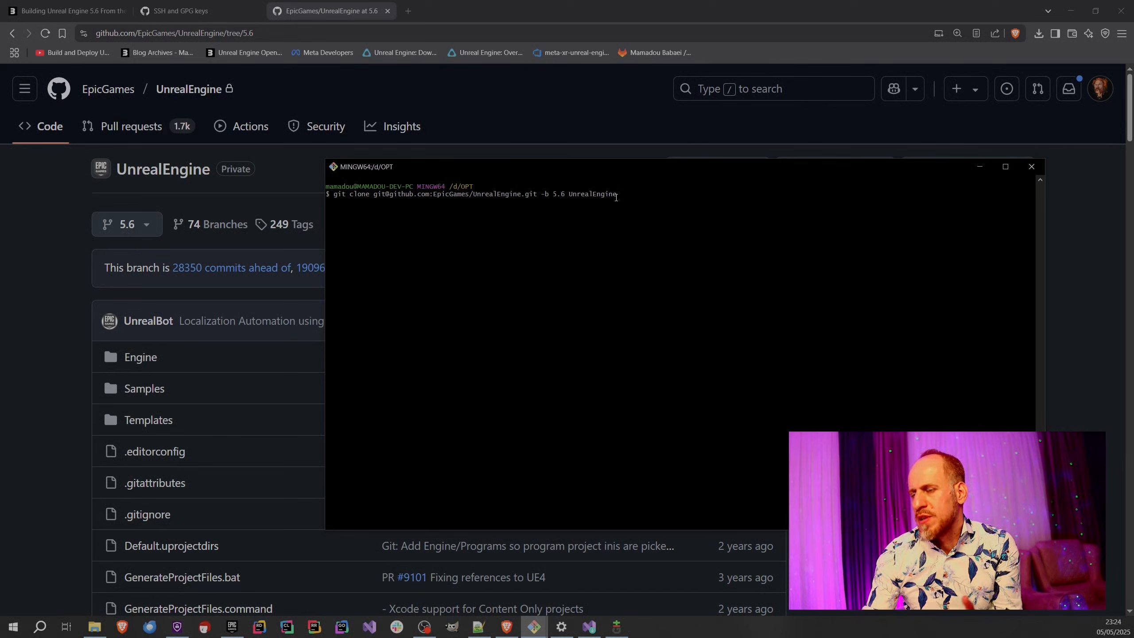
pyautogui.doubleClick(587, 193)
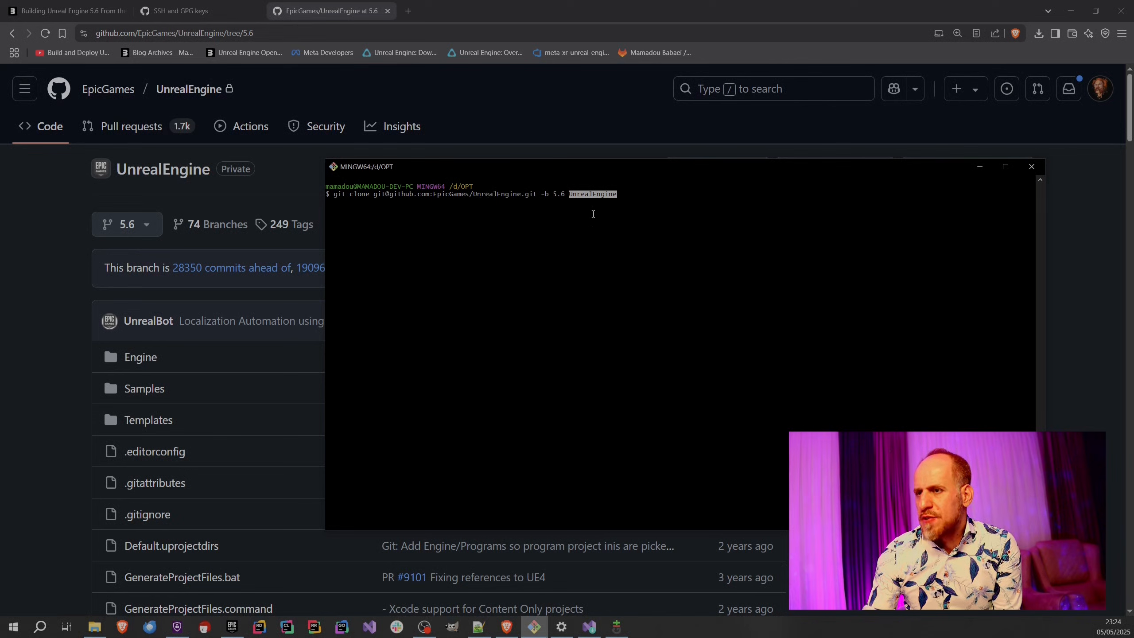
pyautogui.click(598, 206)
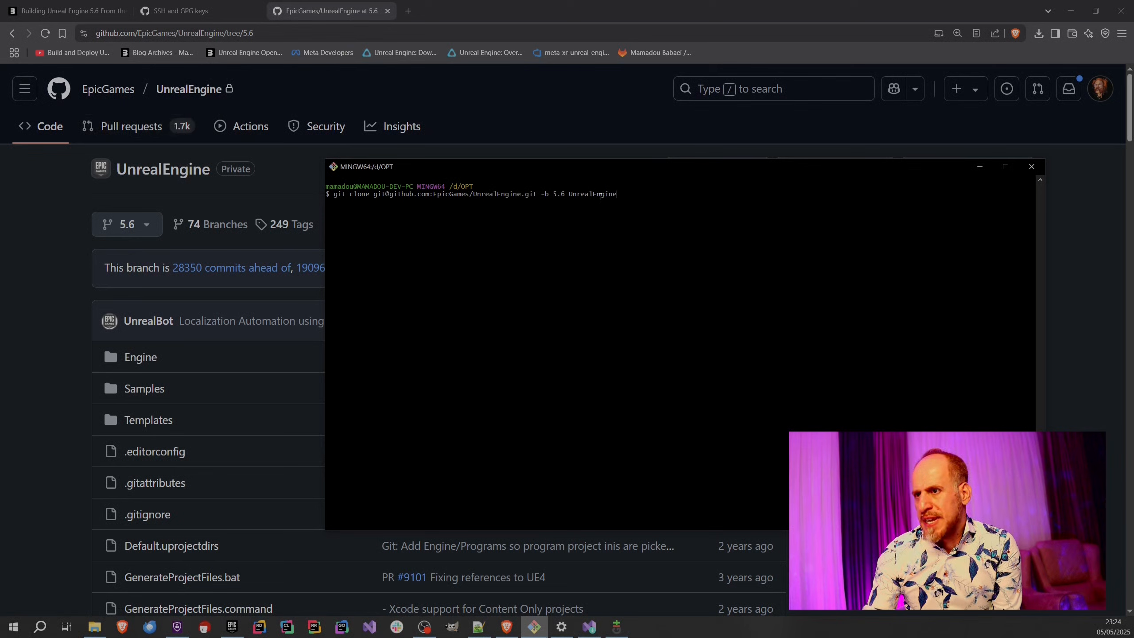
pyautogui.tripleClick(624, 209)
pyautogui.click(631, 209)
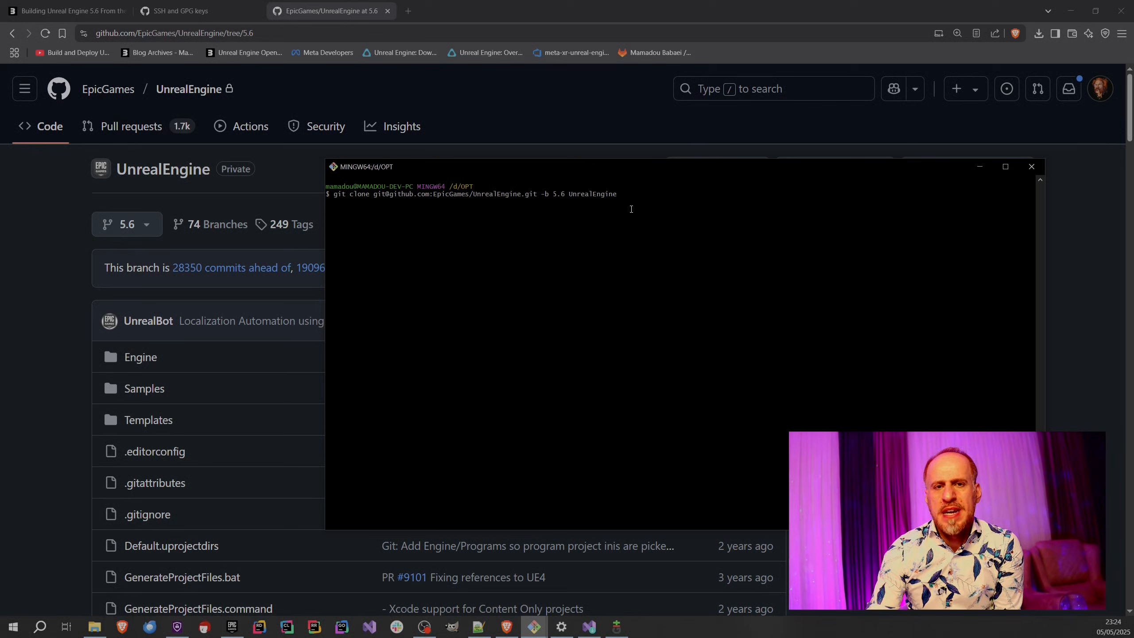
pyautogui.press('Return')
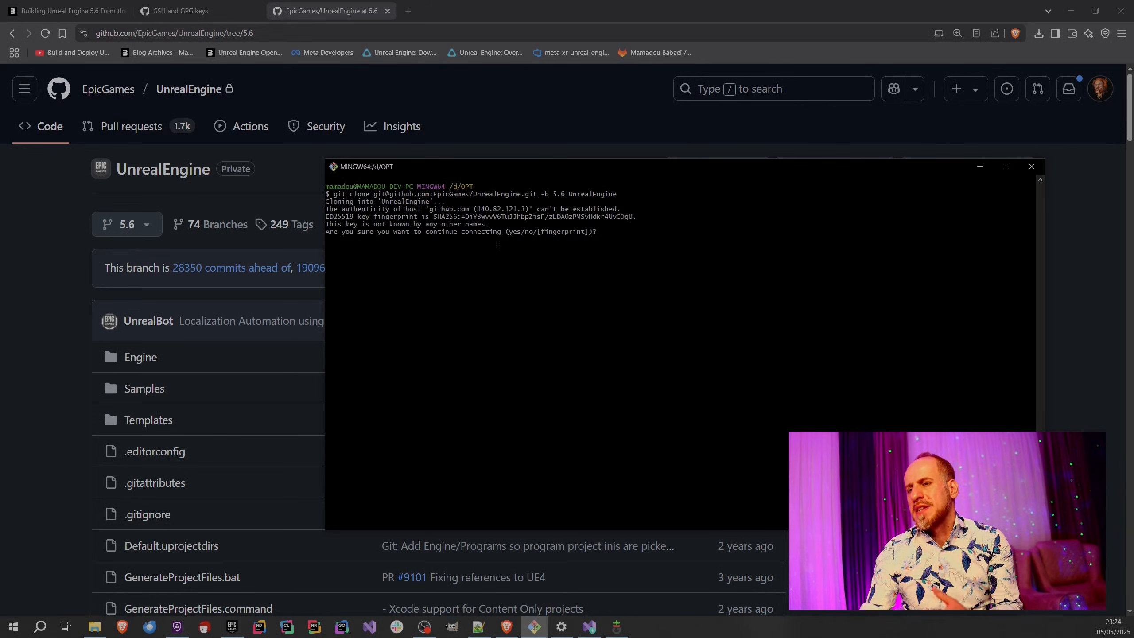
# Enlarge the Git Bash text and rerun the clone of branch 5.6 into the UnrealEngine folder.
pyautogui.click(94, 627)
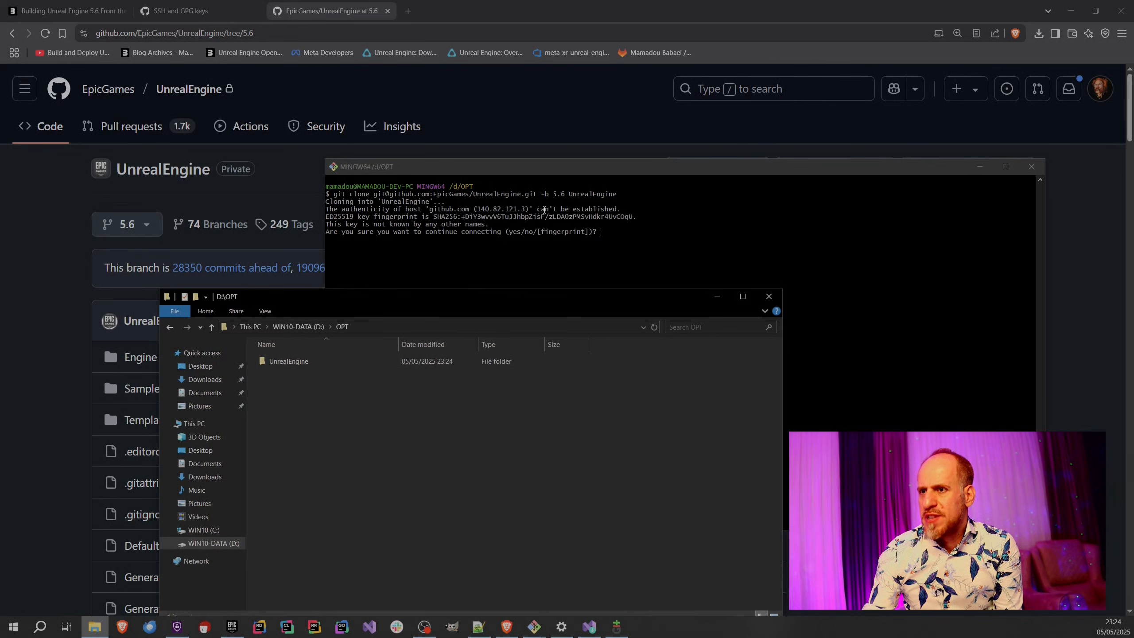
pyautogui.moveTo(430, 210); pyautogui.dragTo(463, 215)
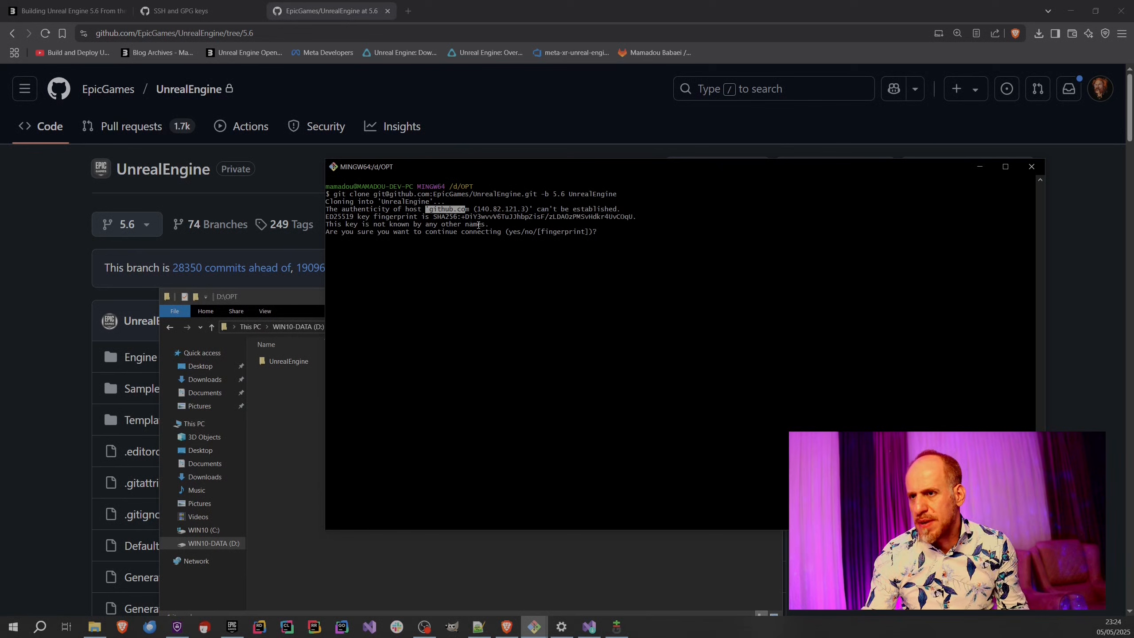
pyautogui.scroll(5, 478, 225)
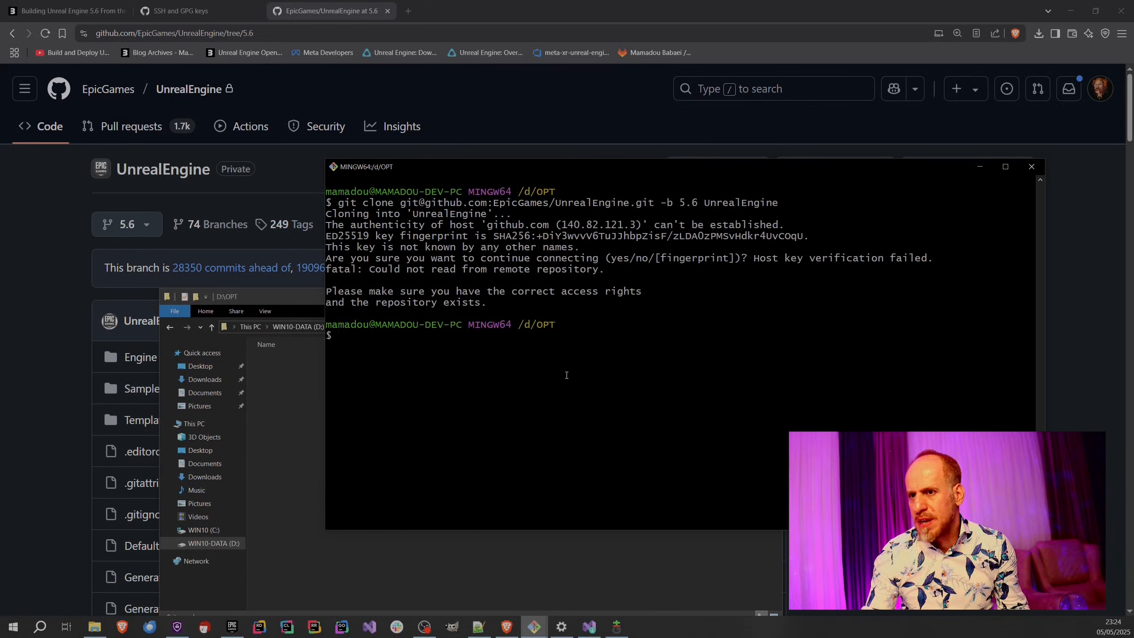
pyautogui.press('Up')
pyautogui.press('Return')
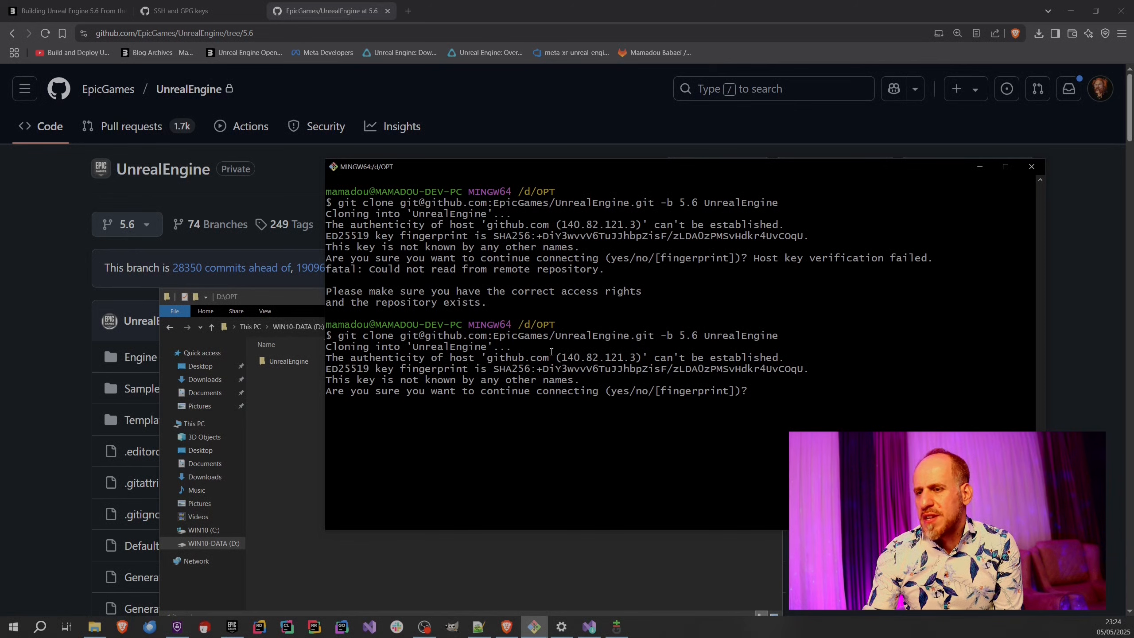
# Check the SSH key files in the .ssh folder of the user profile on drive C, then return to Git Bash.
pyautogui.click(295, 415)
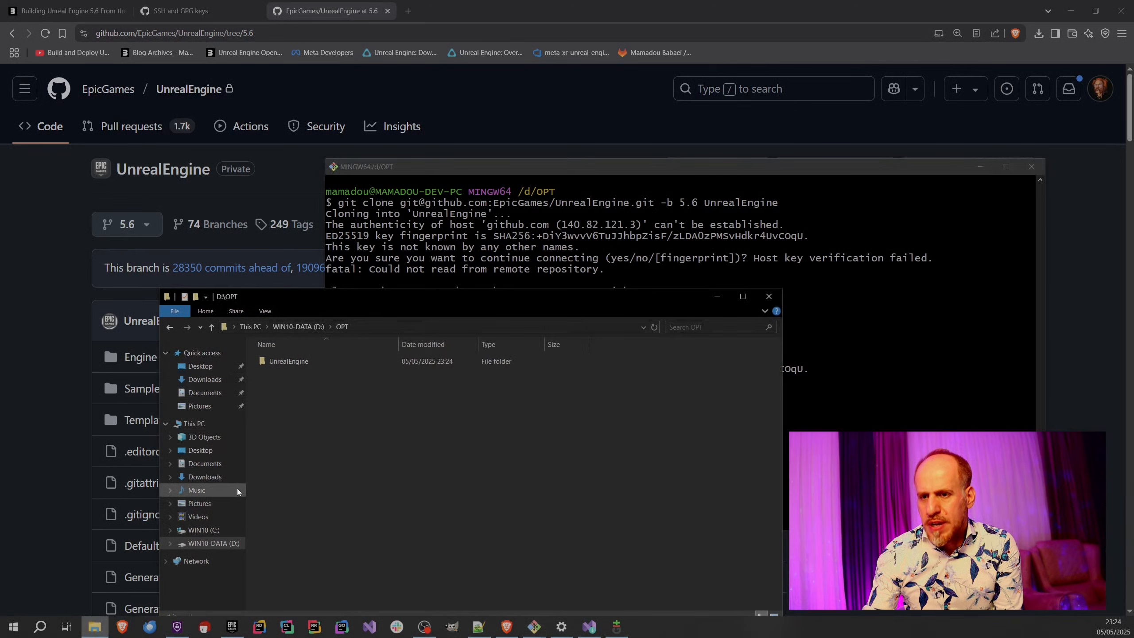
pyautogui.click(216, 536)
pyautogui.doubleClick(345, 487)
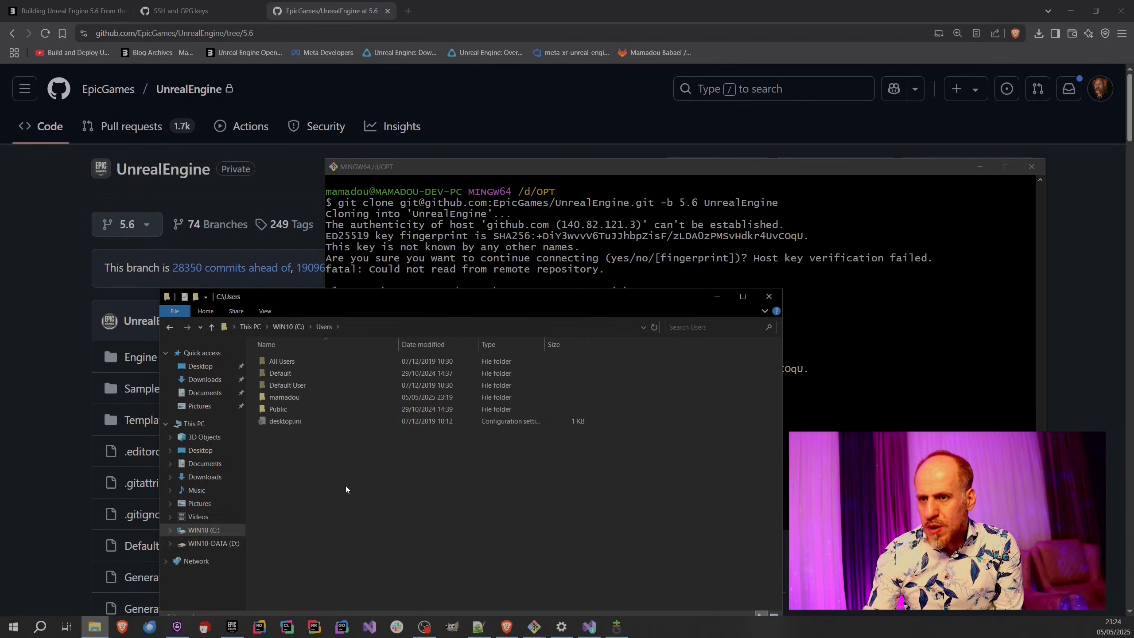
pyautogui.doubleClick(286, 397)
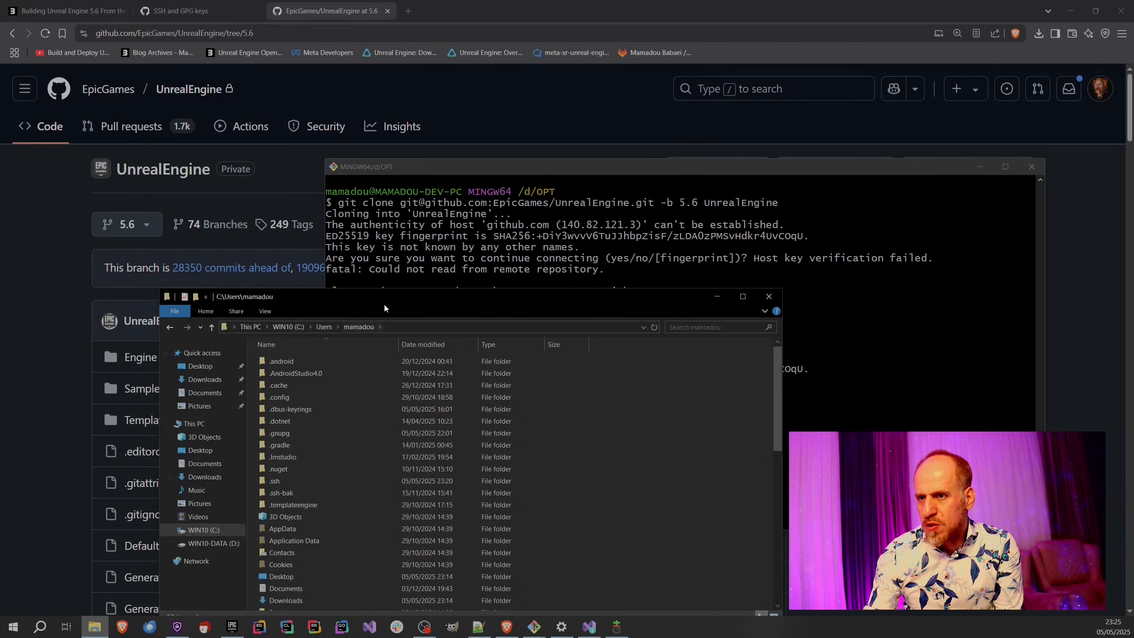
pyautogui.moveTo(383, 301); pyautogui.dragTo(355, 190)
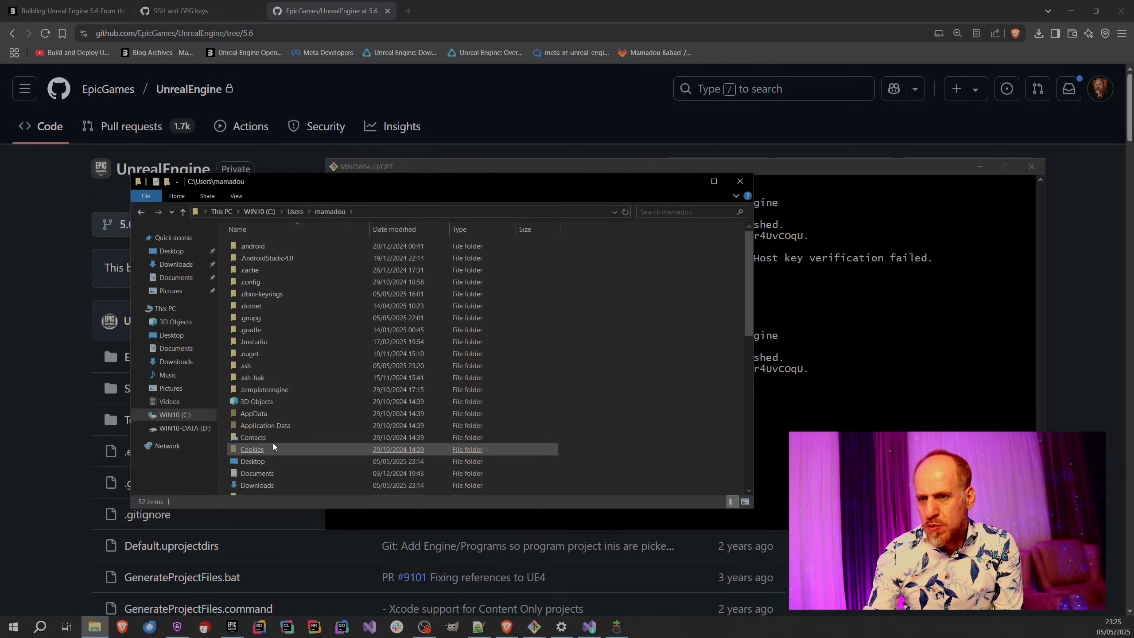
pyautogui.doubleClick(249, 365)
pyautogui.moveTo(360, 180); pyautogui.dragTo(328, 307)
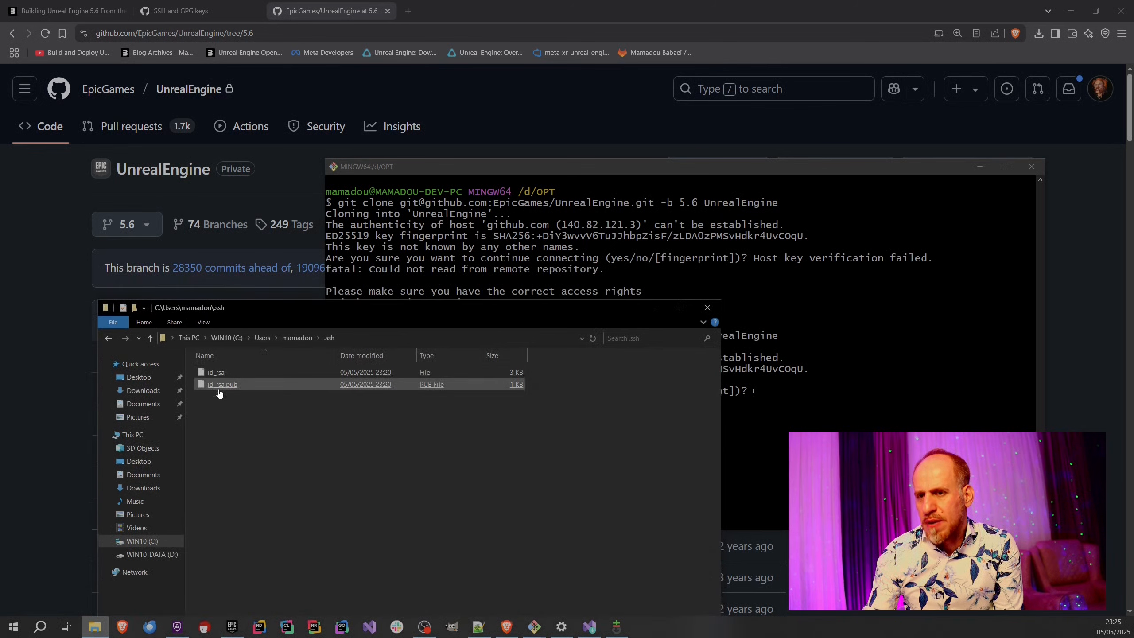
pyautogui.click(726, 406)
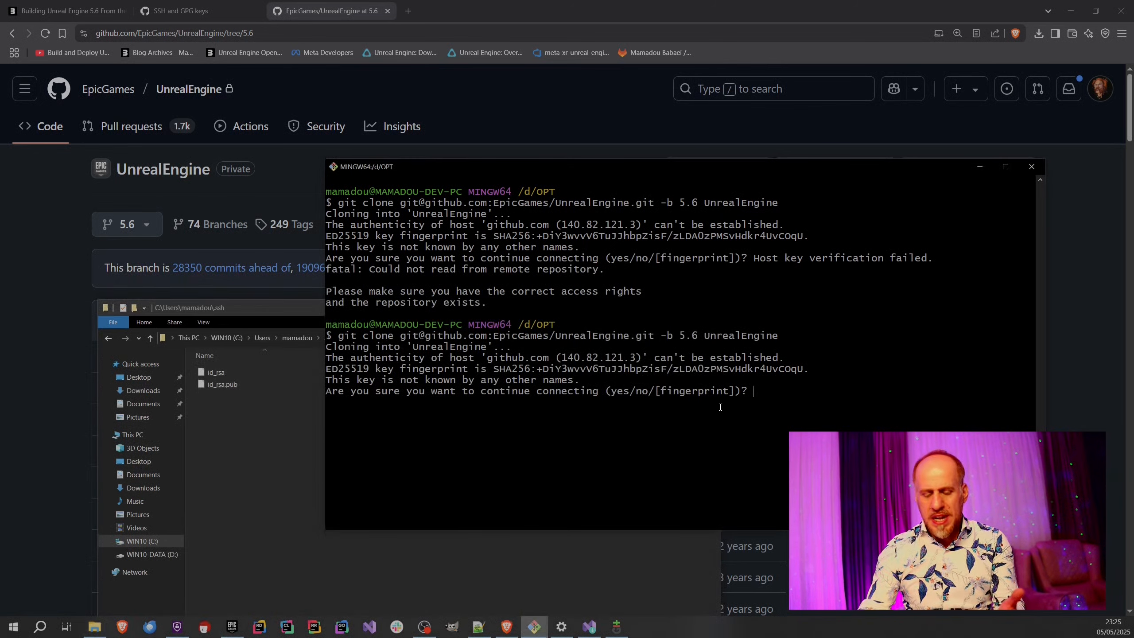
# Answer yes to the SSH host authenticity question so github.com is trusted and the clone continues.
pyautogui.write('yes')
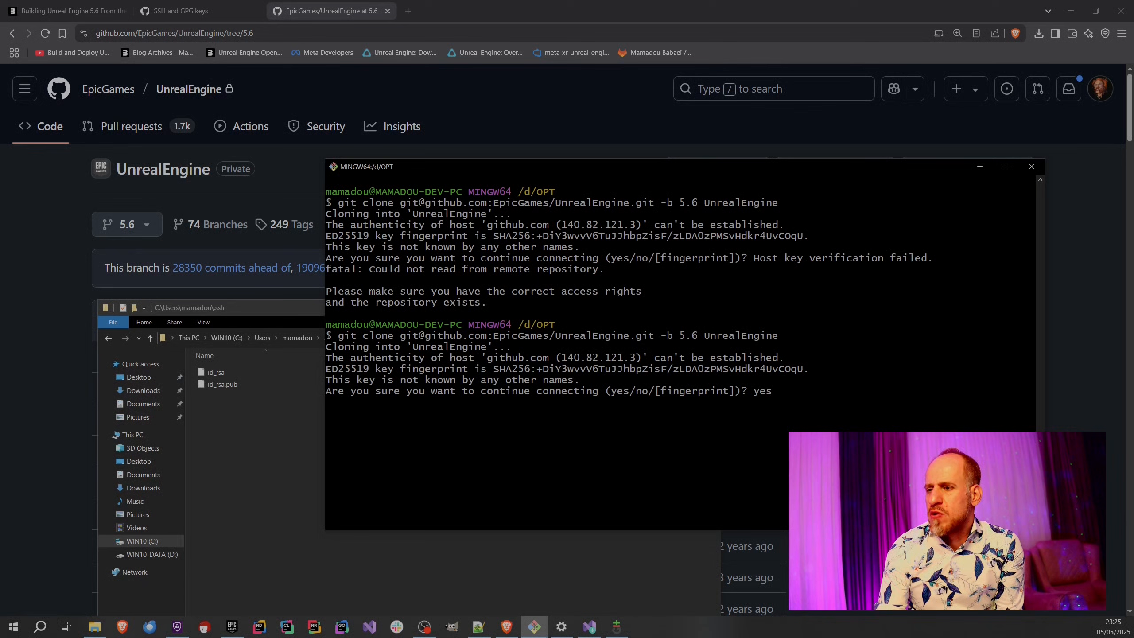
pyautogui.press('Return')
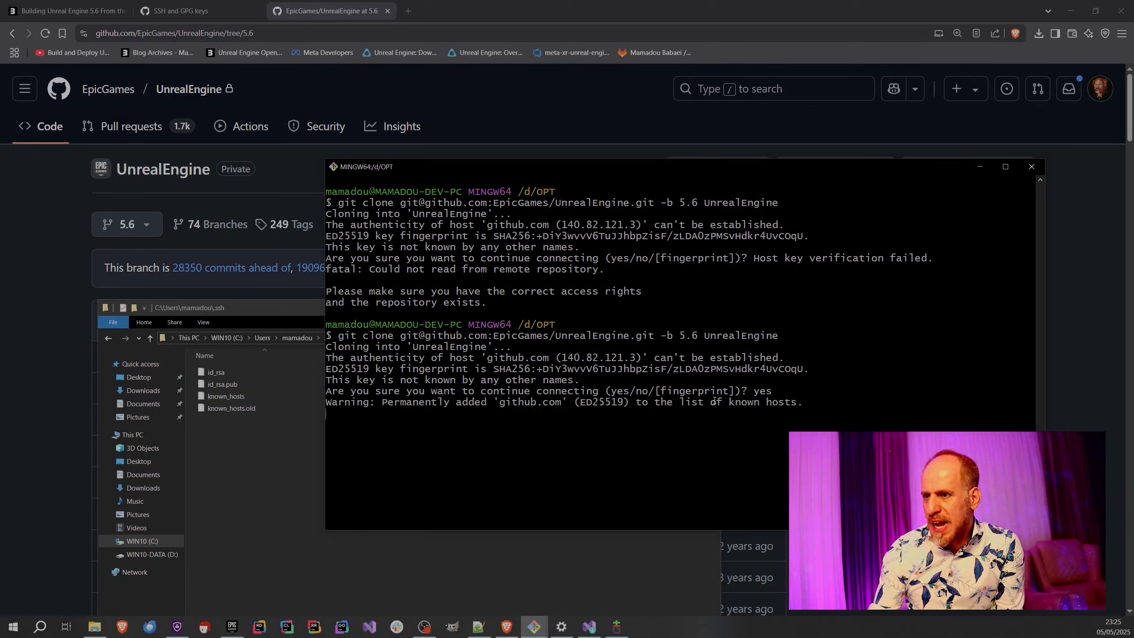
# Open the known_hosts file from the .ssh folder in Notepad++, review its github.com entries, close it and return to Git Bash.
pyautogui.click(278, 474)
pyautogui.rightClick(237, 397)
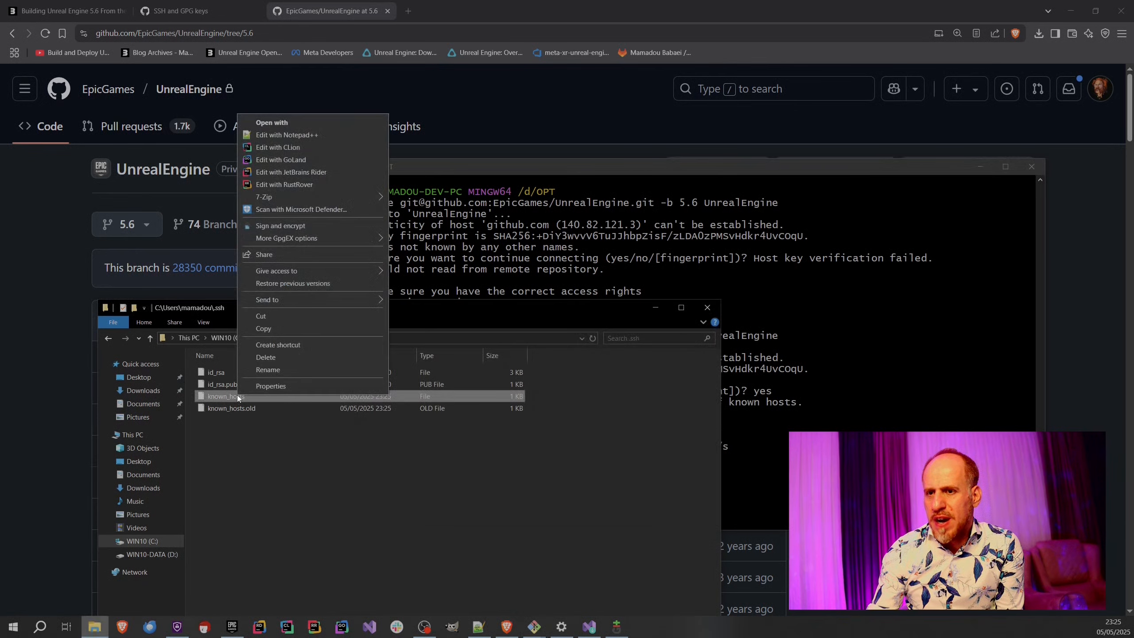
pyautogui.click(275, 134)
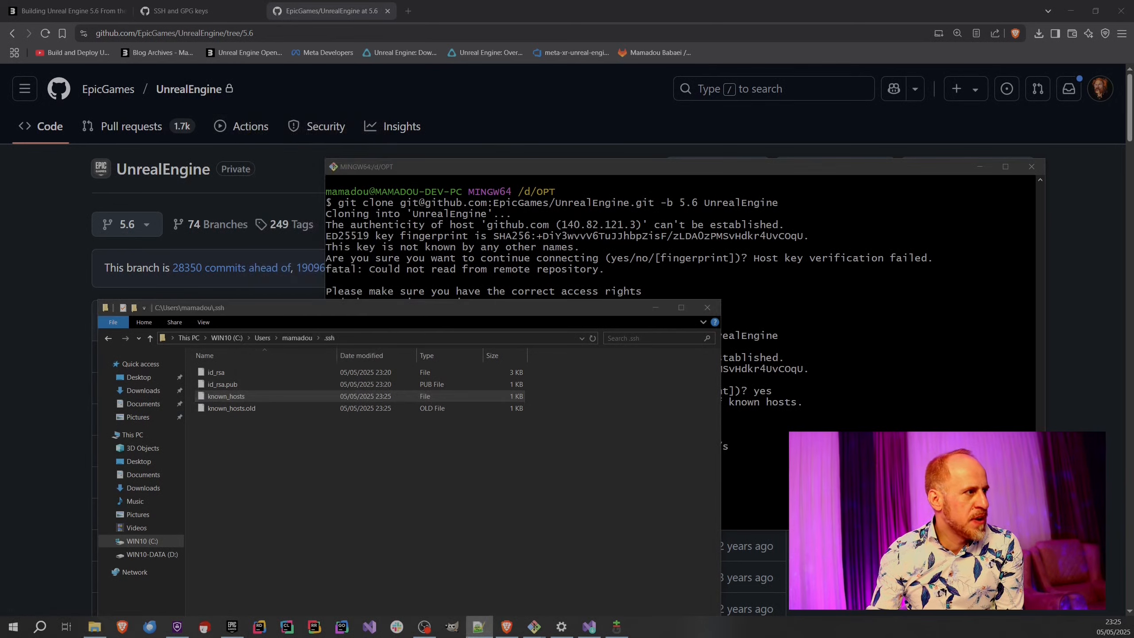
pyautogui.moveTo(1133, 130); pyautogui.dragTo(774, 100)
pyautogui.doubleClick(773, 100)
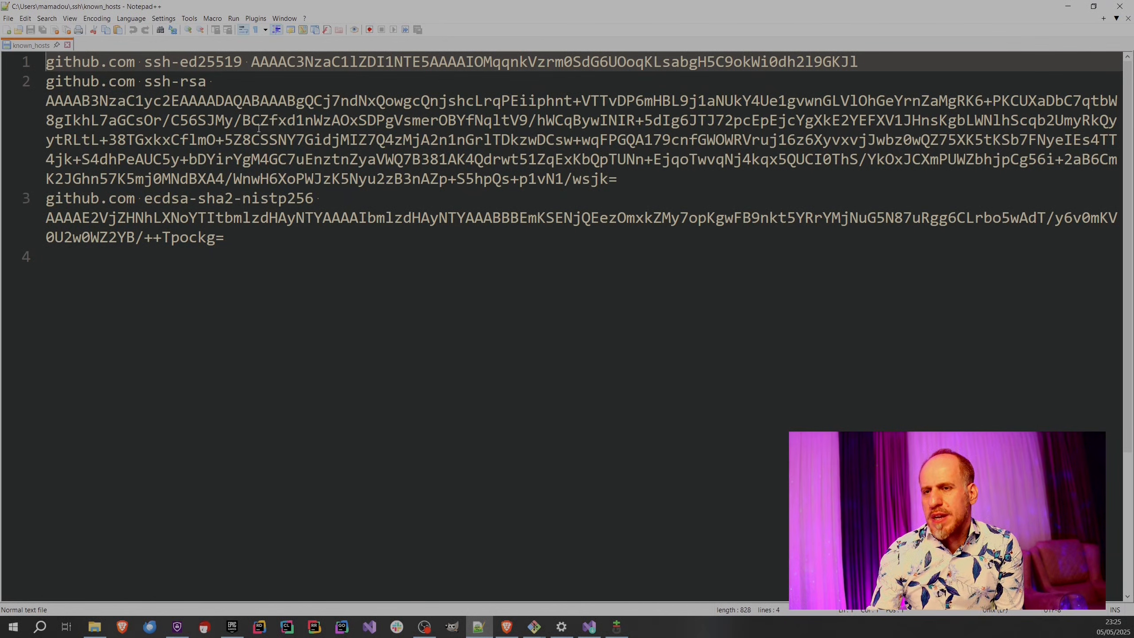
pyautogui.click(281, 260)
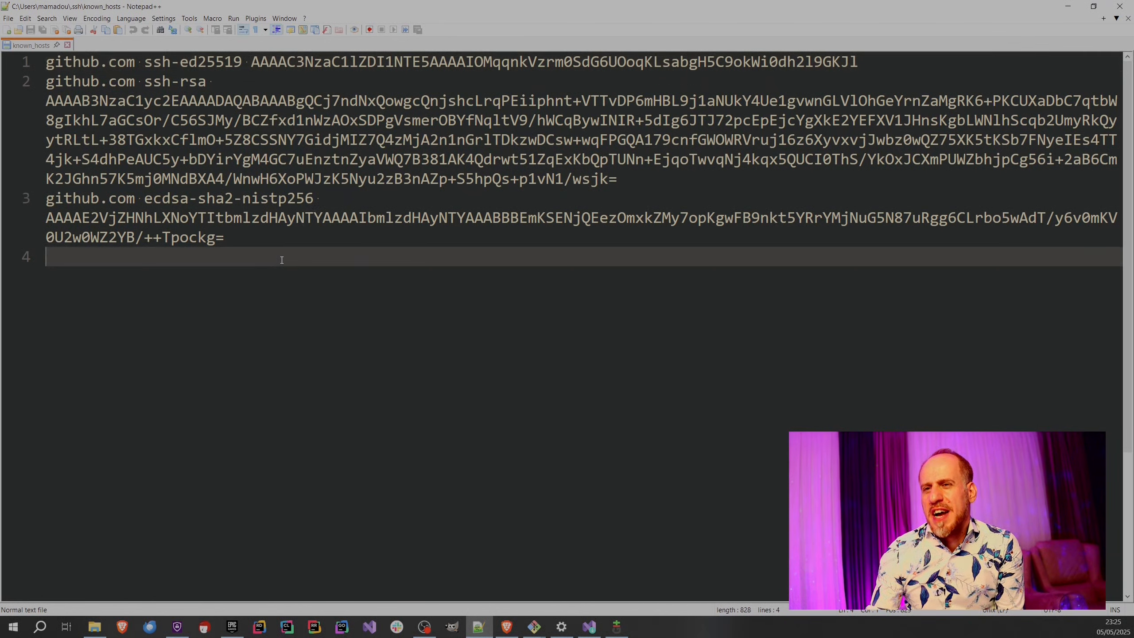
pyautogui.click(135, 196)
pyautogui.click(229, 260)
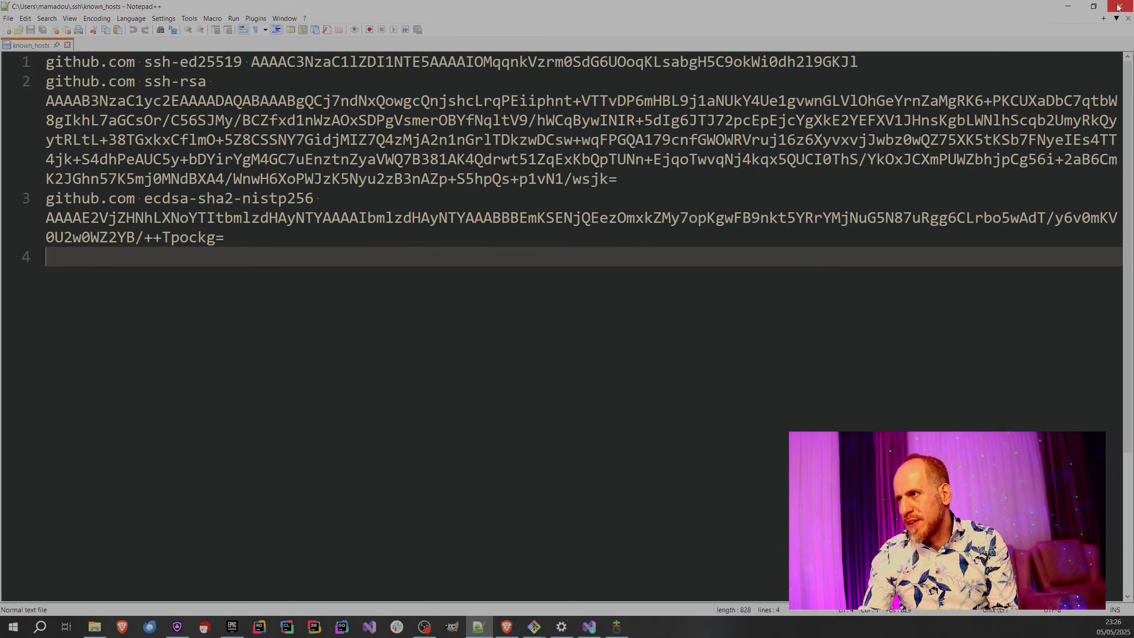
pyautogui.click(67, 45)
pyautogui.click(1120, 6)
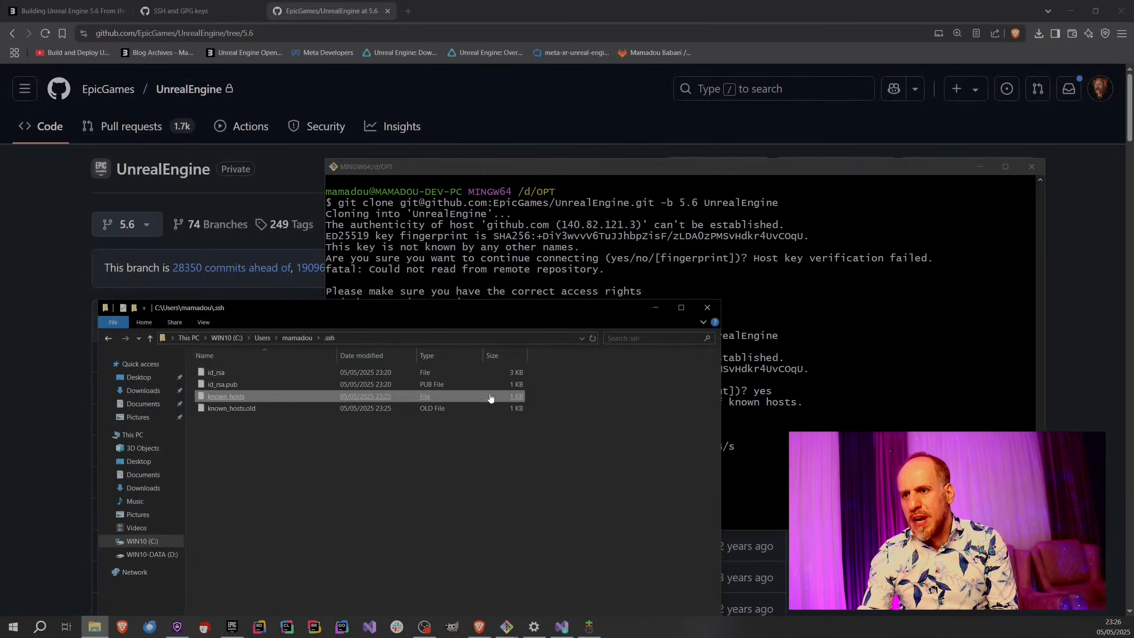
pyautogui.click(812, 373)
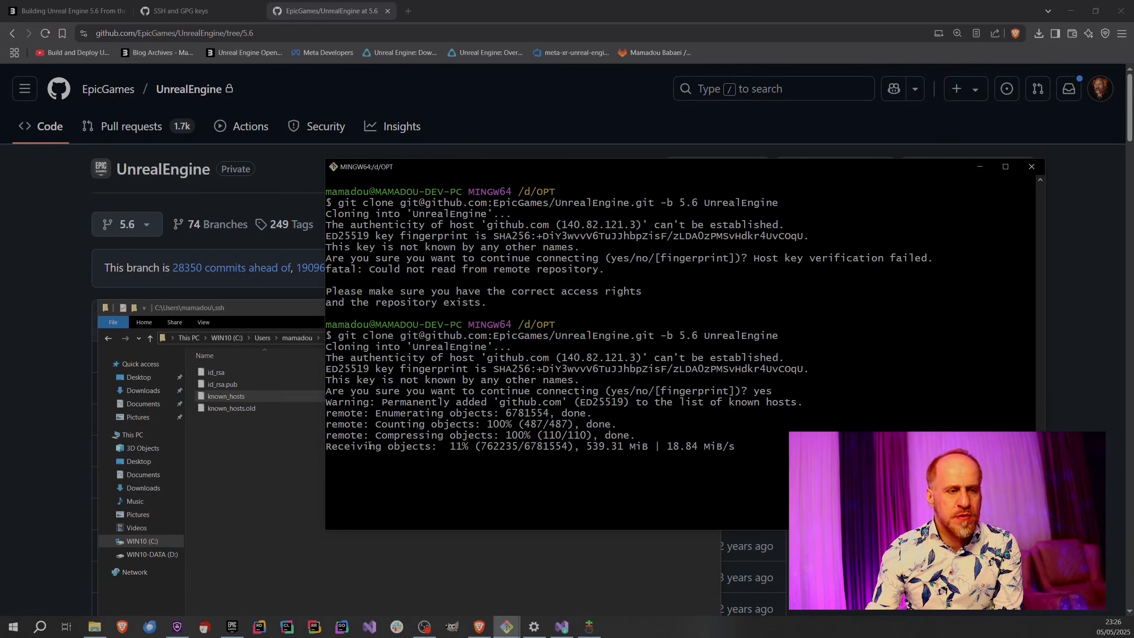
# Browse to D:\OPT\UnrealEngine in File Explorer to check the clone's contents, then go back up to the OPT folder.
pyautogui.click(293, 497)
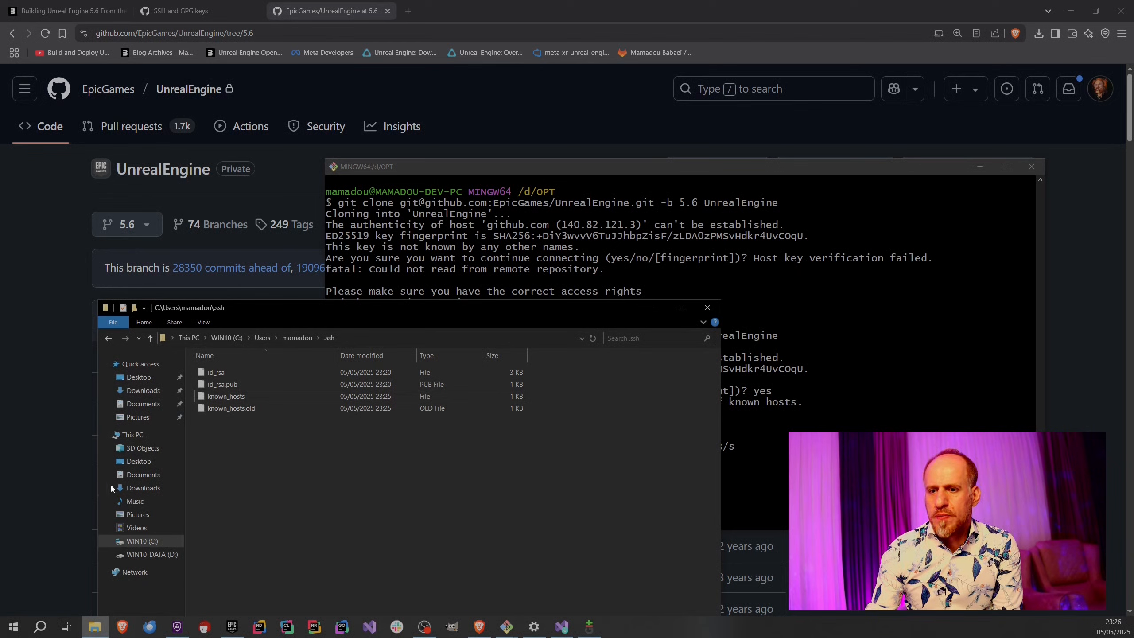
pyautogui.click(129, 434)
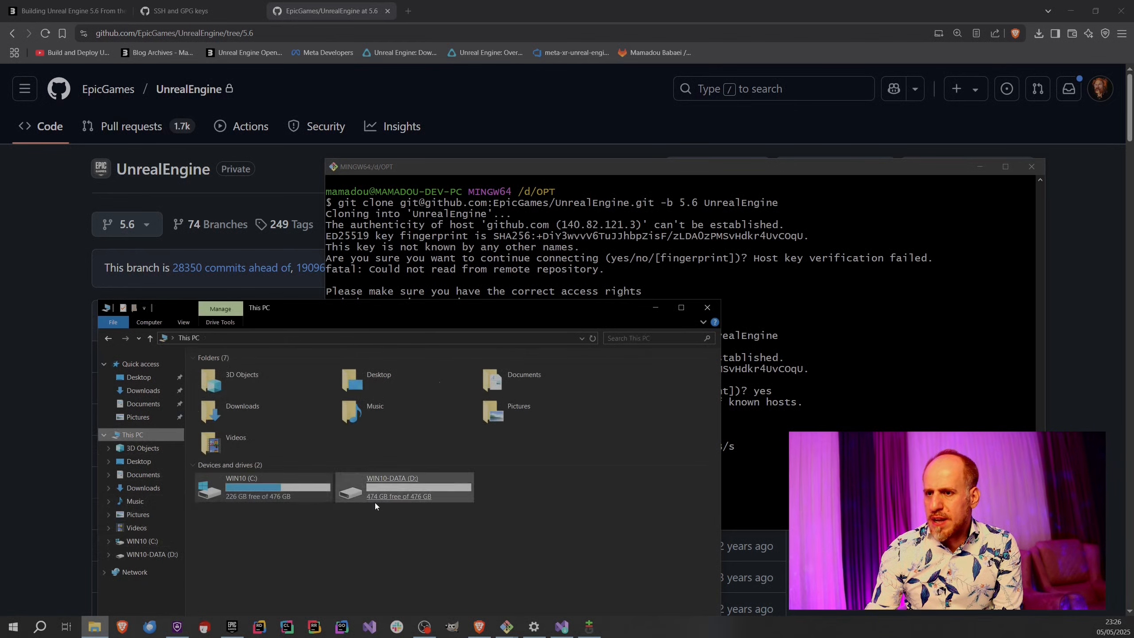
pyautogui.doubleClick(375, 500)
pyautogui.doubleClick(235, 407)
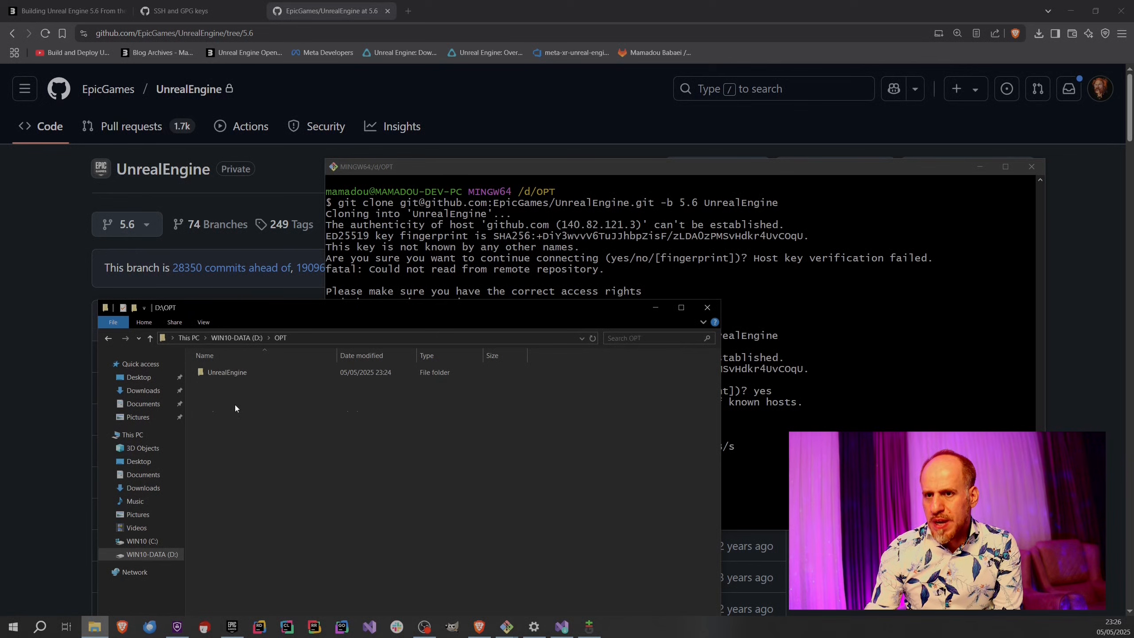
pyautogui.doubleClick(229, 375)
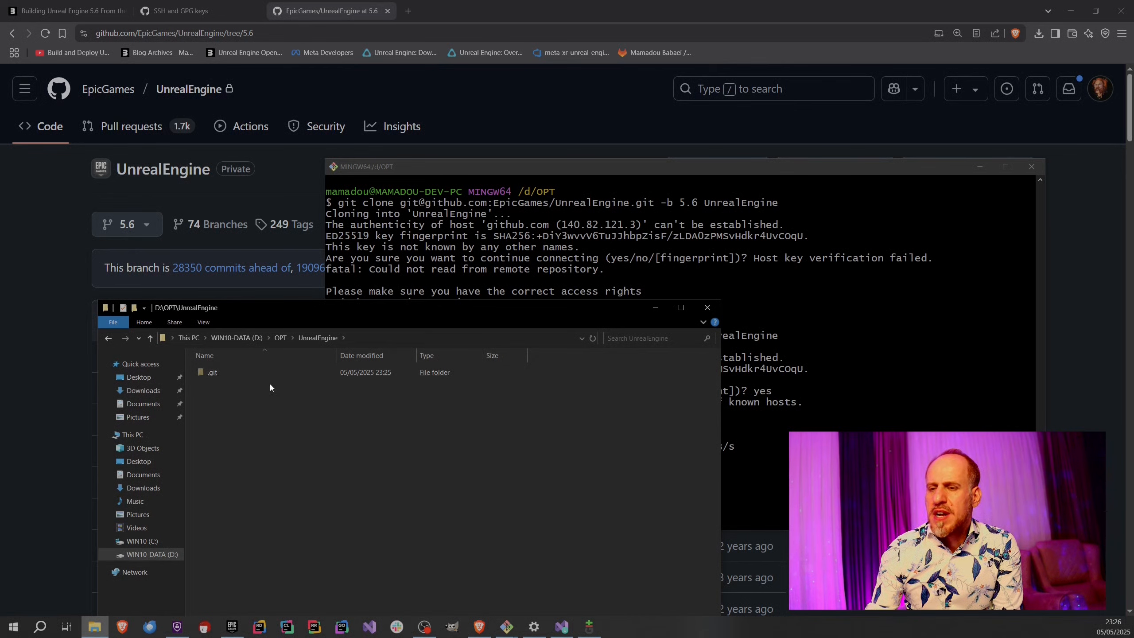
pyautogui.click(280, 337)
# Return to Git Bash and examine the clone's progress in receiving objects, including the object count and download speed.
pyautogui.click(728, 425)
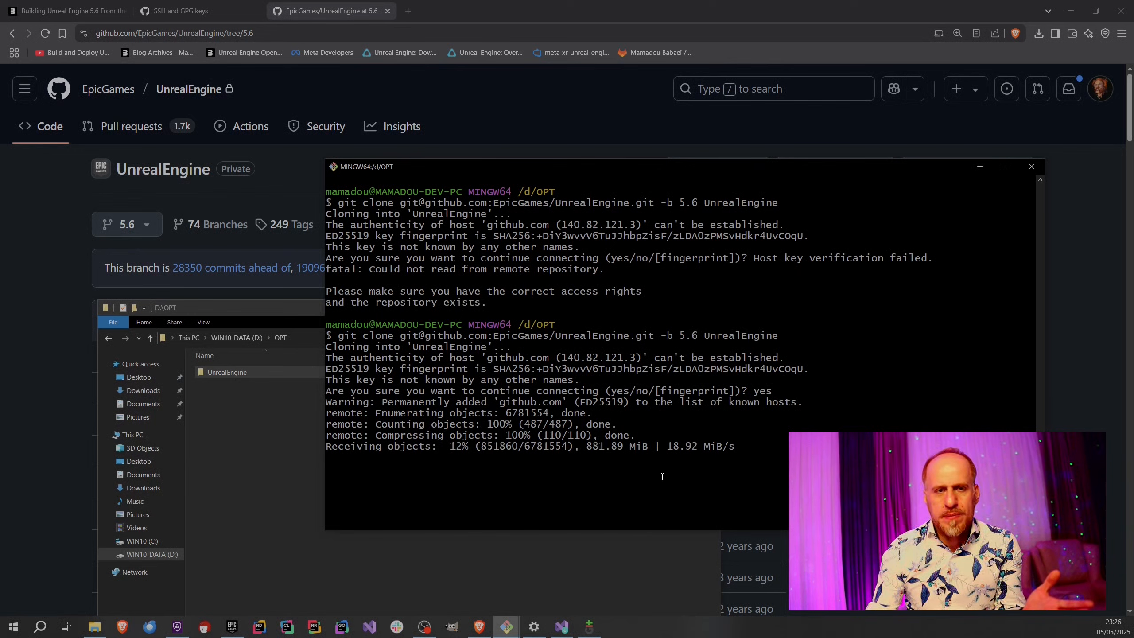
pyautogui.doubleClick(682, 446)
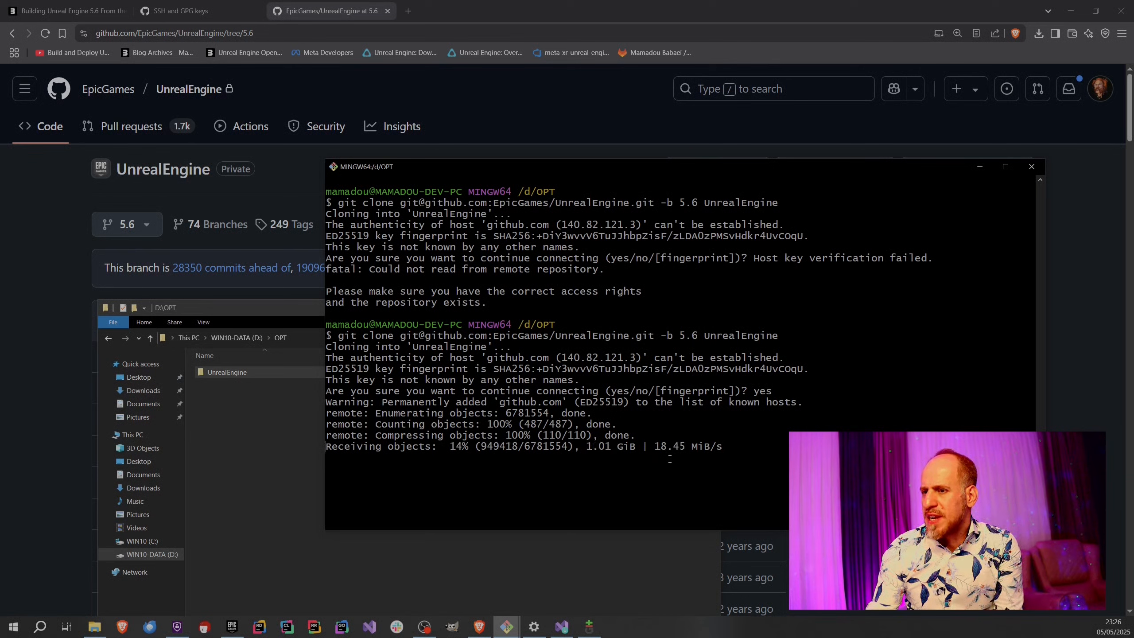
pyautogui.doubleClick(541, 445)
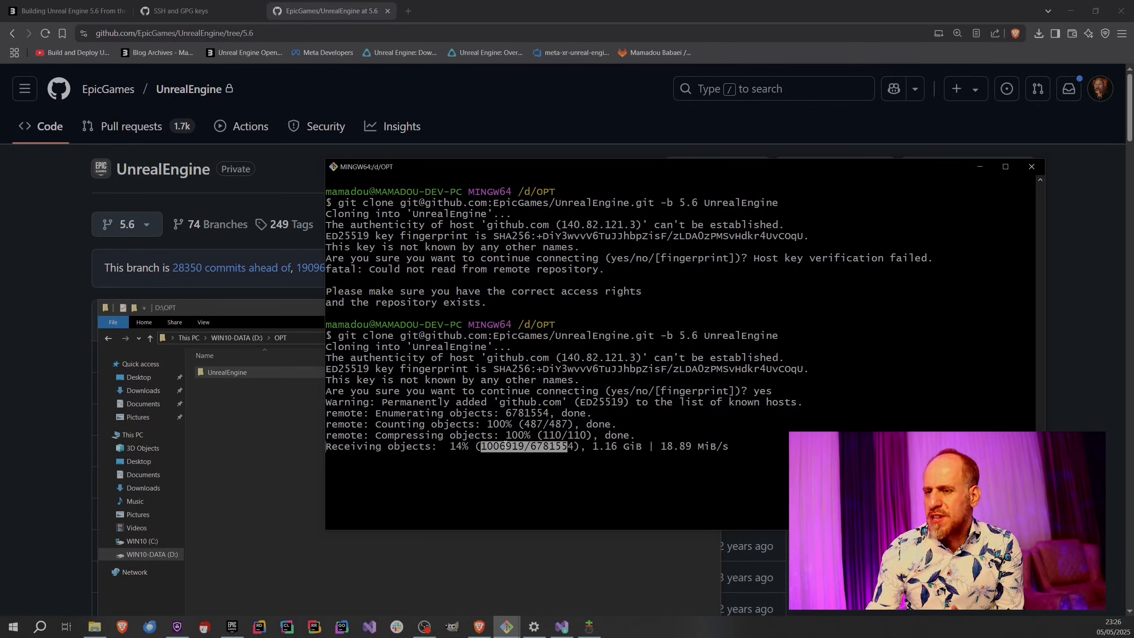
pyautogui.click(496, 460)
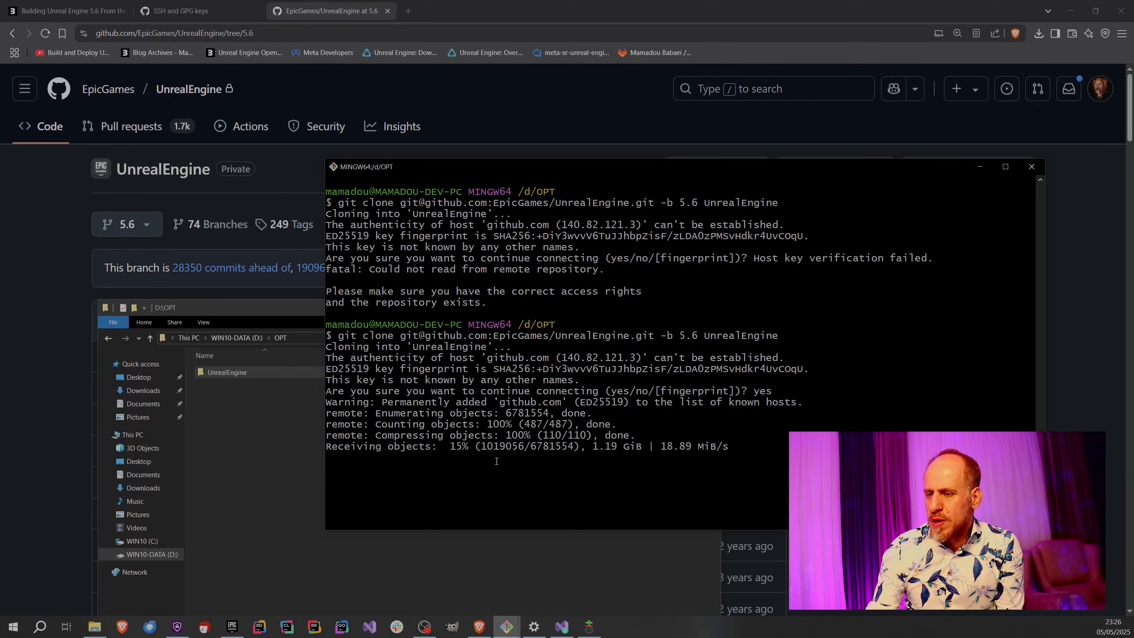
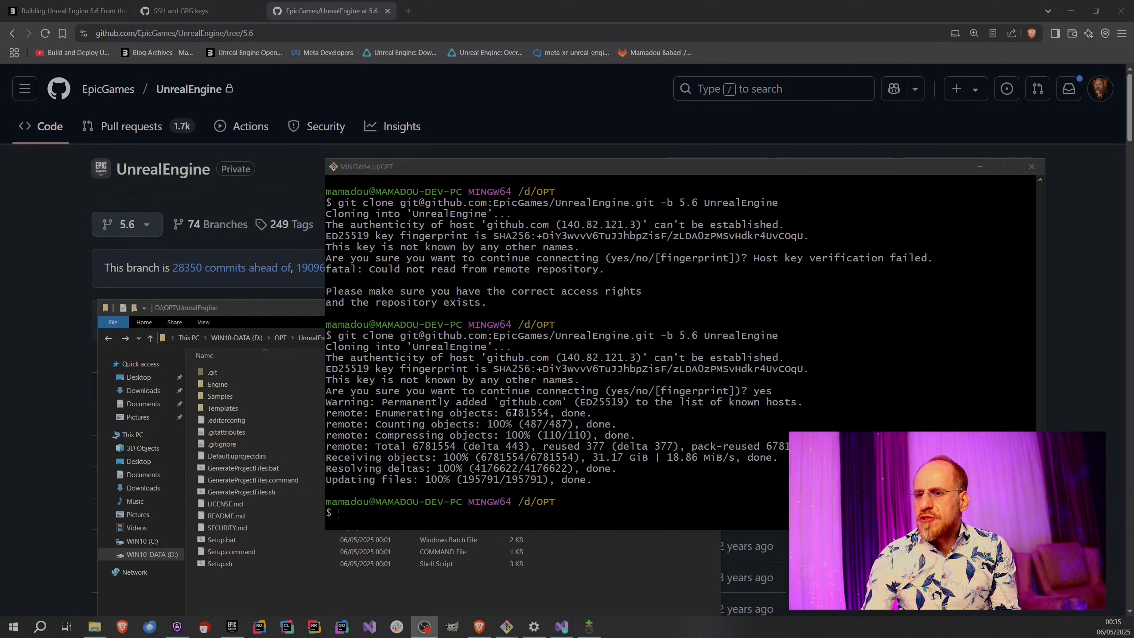
# Examine the cloned files in D:\OPT\UnrealEngine and the drives' free space in This PC, and return to the UnrealEngine folder.
pyautogui.click(321, 601)
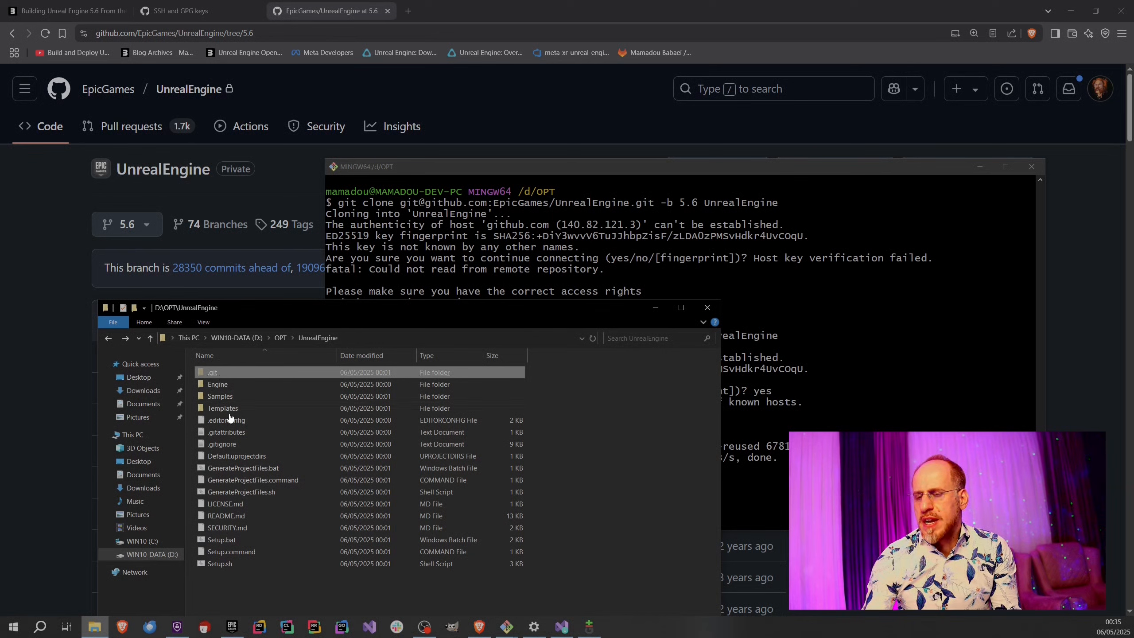
pyautogui.moveTo(245, 592); pyautogui.dragTo(205, 387)
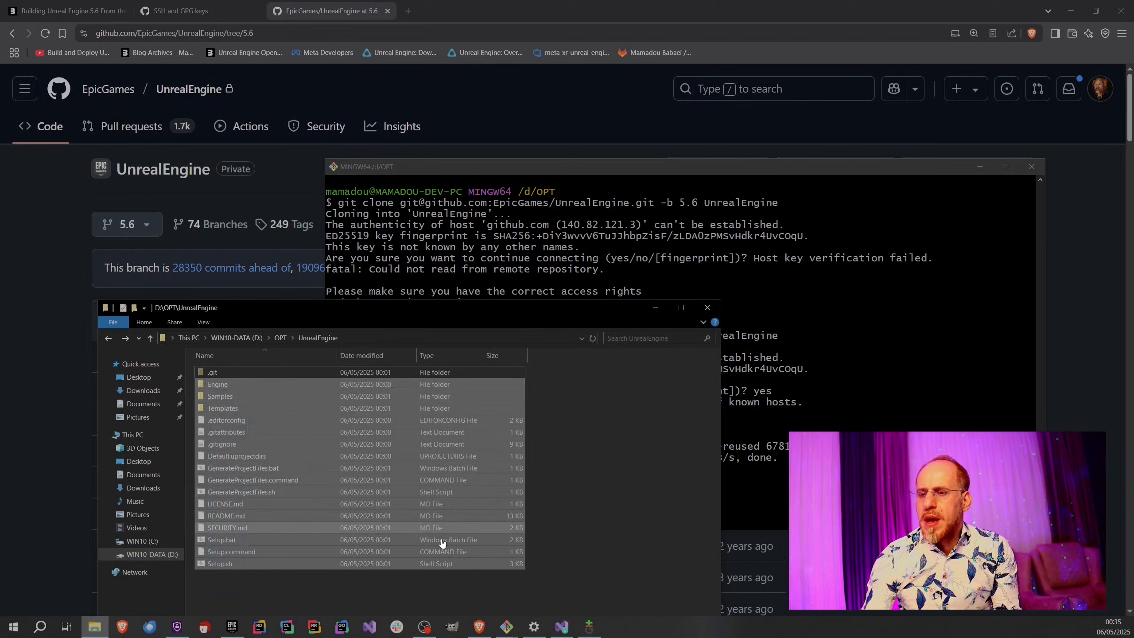
pyautogui.click(564, 523)
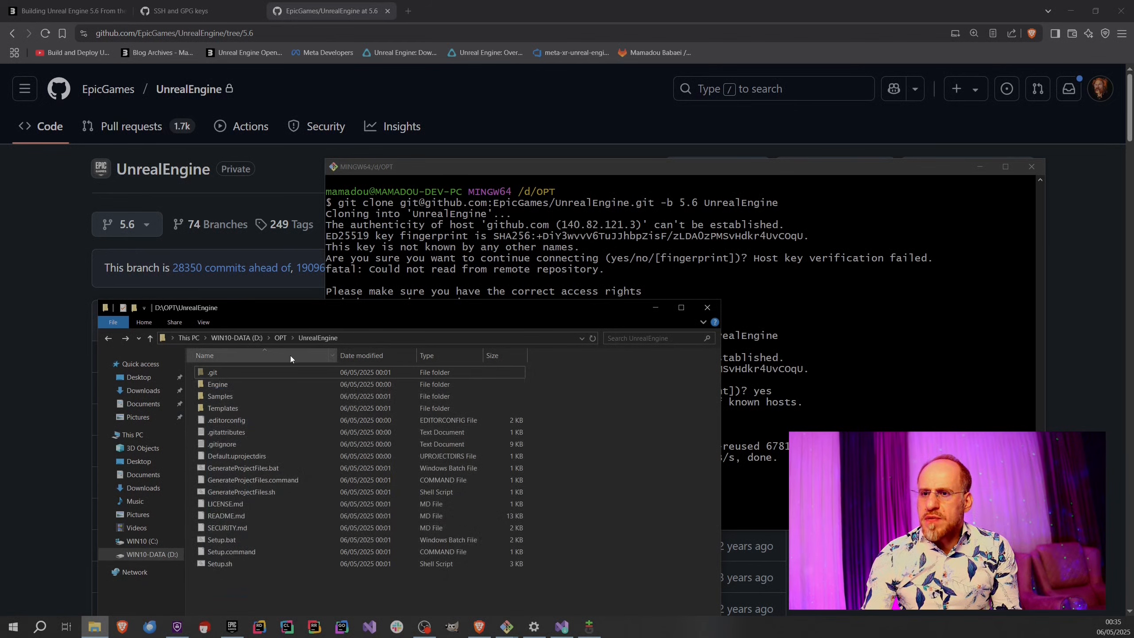
pyautogui.click(180, 338)
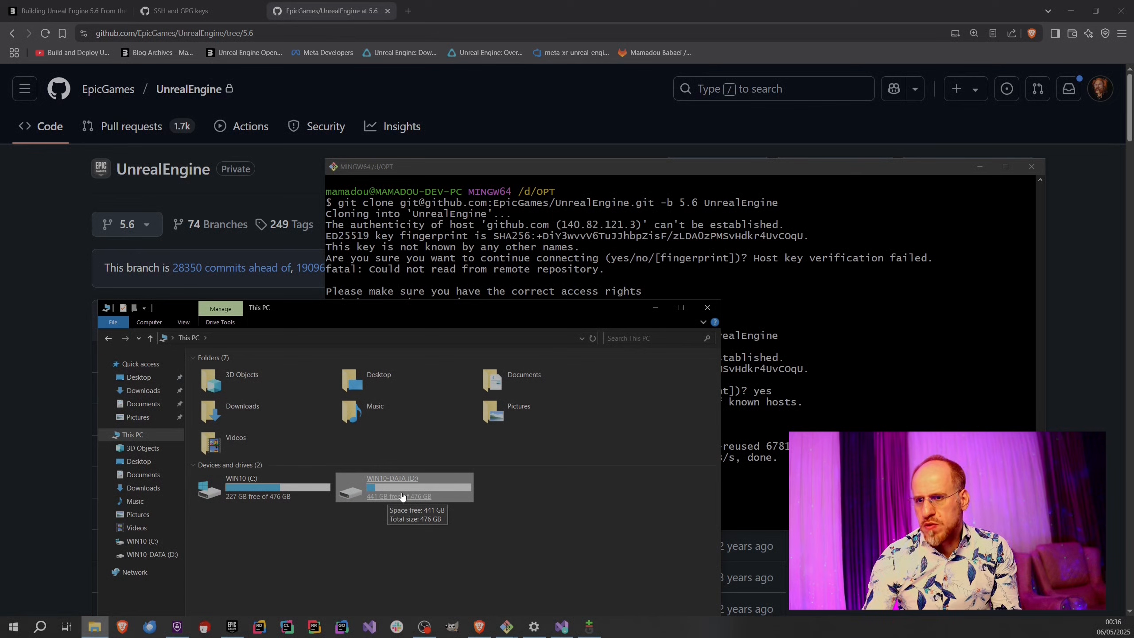
pyautogui.click(108, 340)
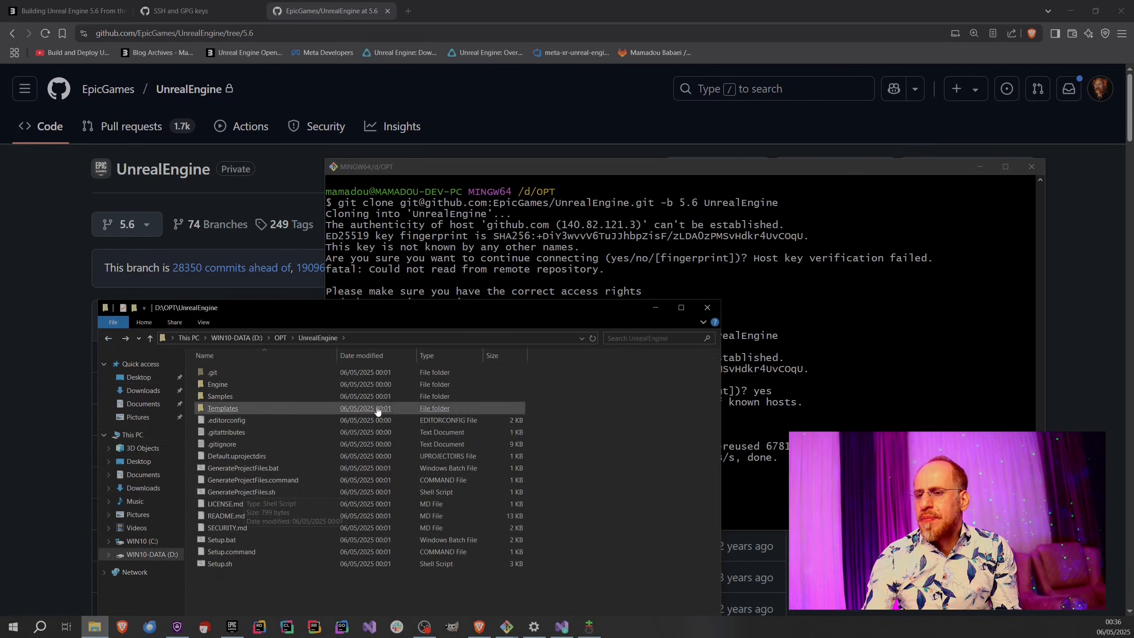
# Review the git clone command and its -b 5.6 option in Git Bash, and close that terminal window.
pyautogui.click(518, 265)
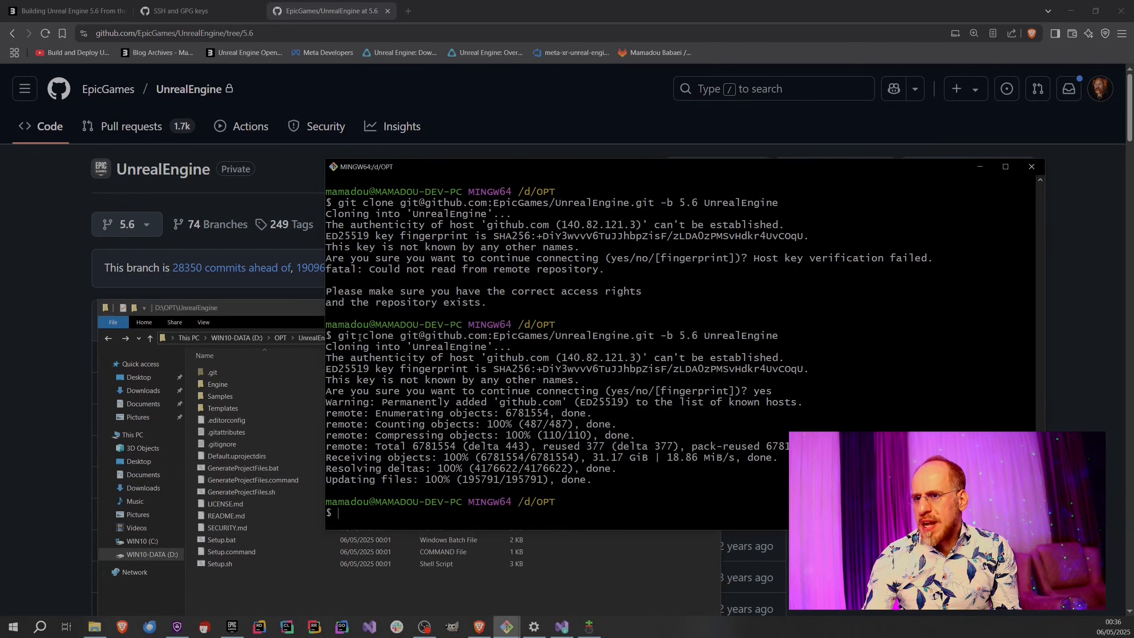
pyautogui.moveTo(338, 336)
pyautogui.mouseDown()
pyautogui.moveTo(1005, 338)
pyautogui.moveTo(604, 336)
pyautogui.moveTo(658, 335)
pyautogui.mouseUp()
pyautogui.click(683, 348)
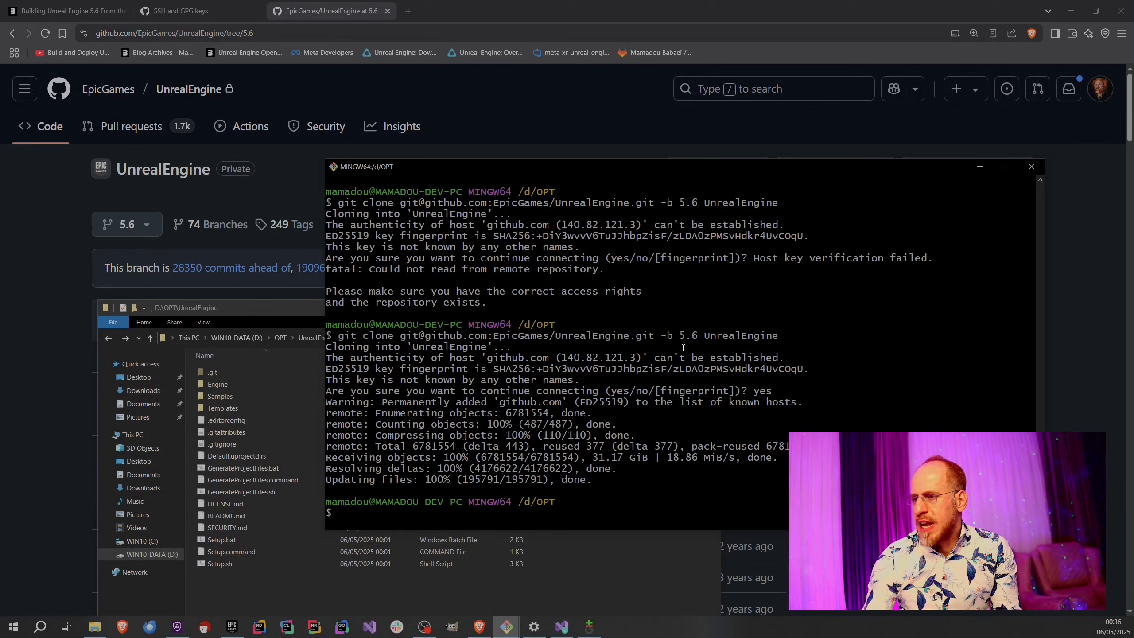
pyautogui.moveTo(659, 335); pyautogui.dragTo(703, 336)
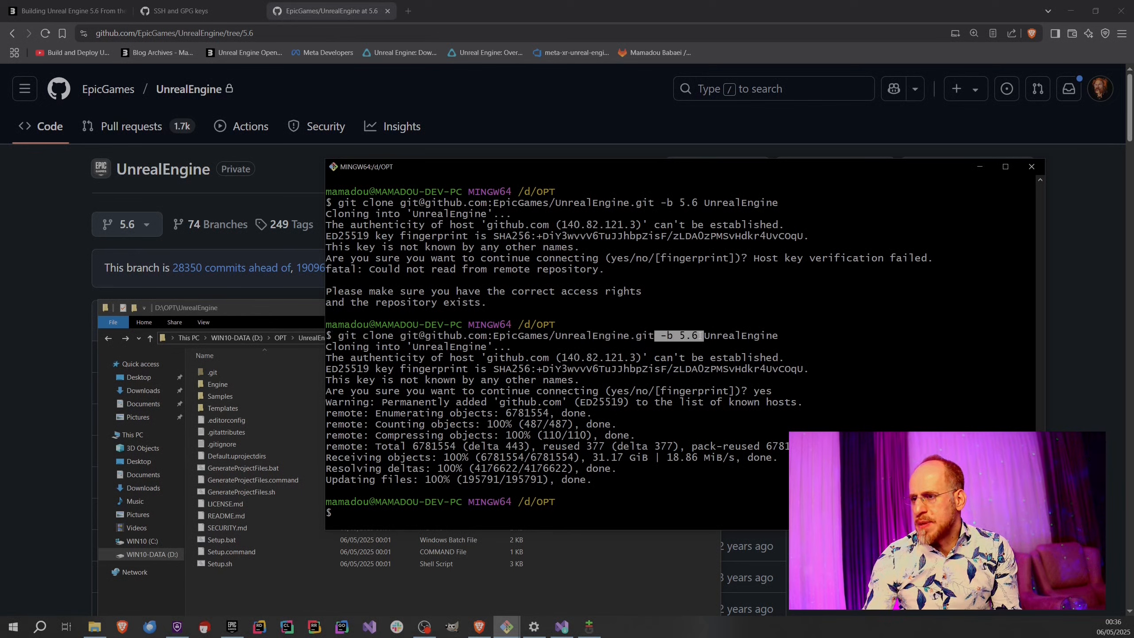
pyautogui.click(660, 345)
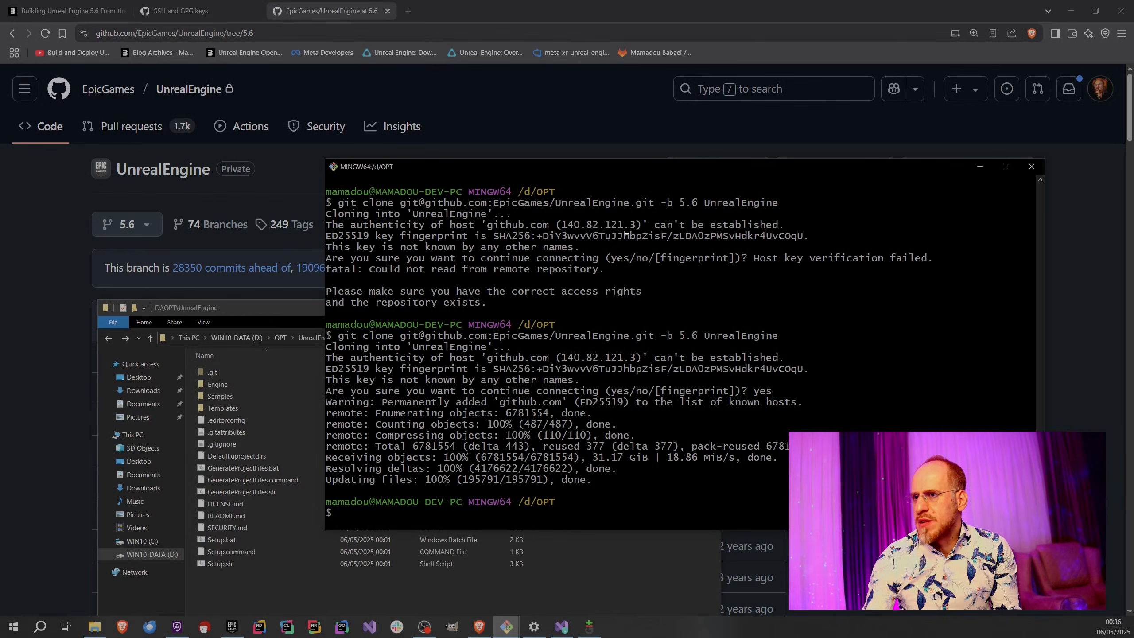
pyautogui.click(1032, 166)
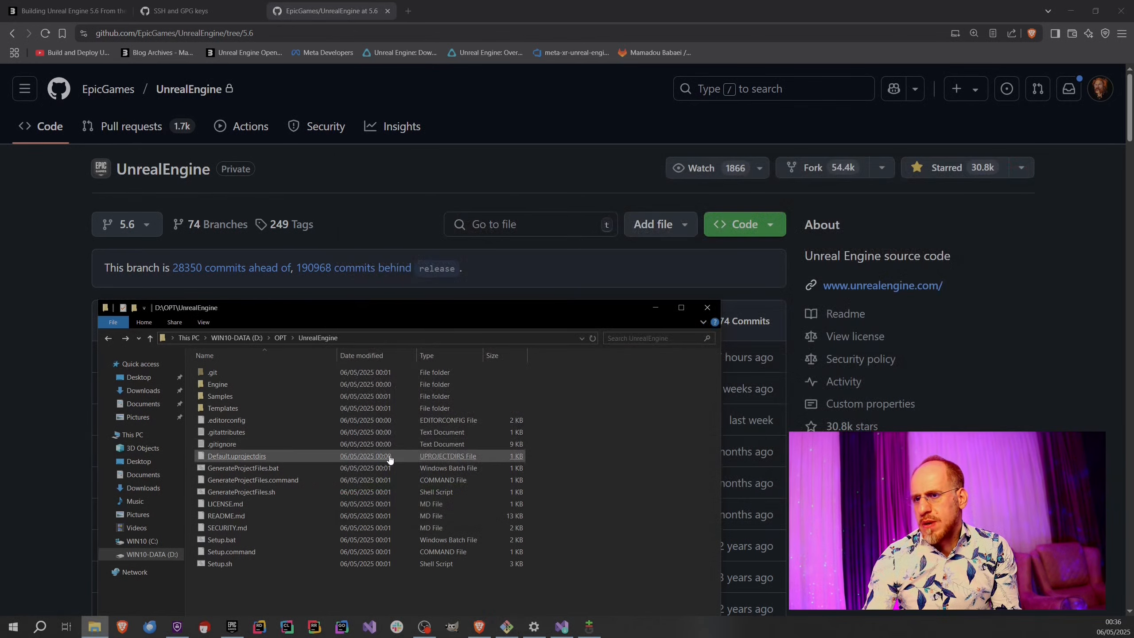
# Open Git Bash inside D:\OPT\UnrealEngine, enlarge its window and text, and check the branch name in the prompt.
pyautogui.click(281, 337)
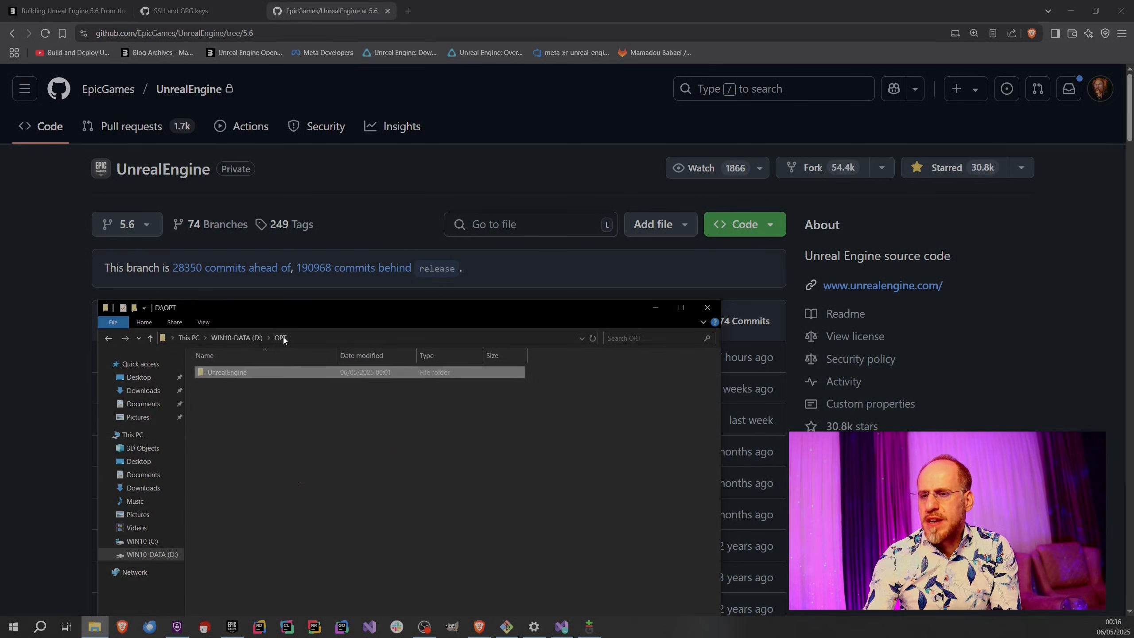
pyautogui.doubleClick(227, 372)
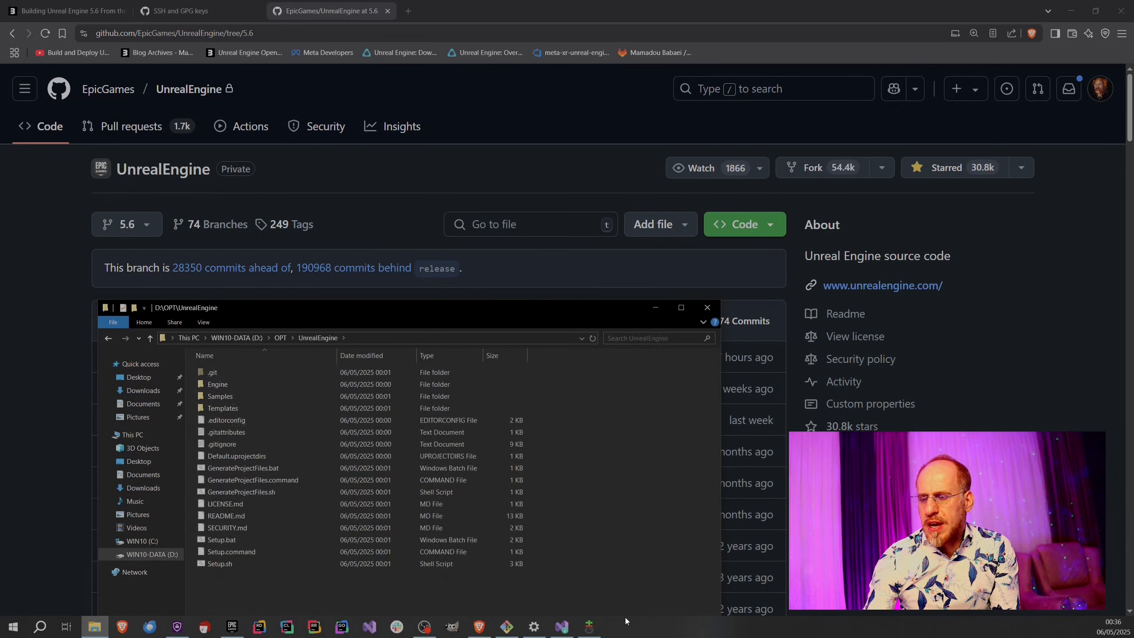
pyautogui.rightClick(576, 579)
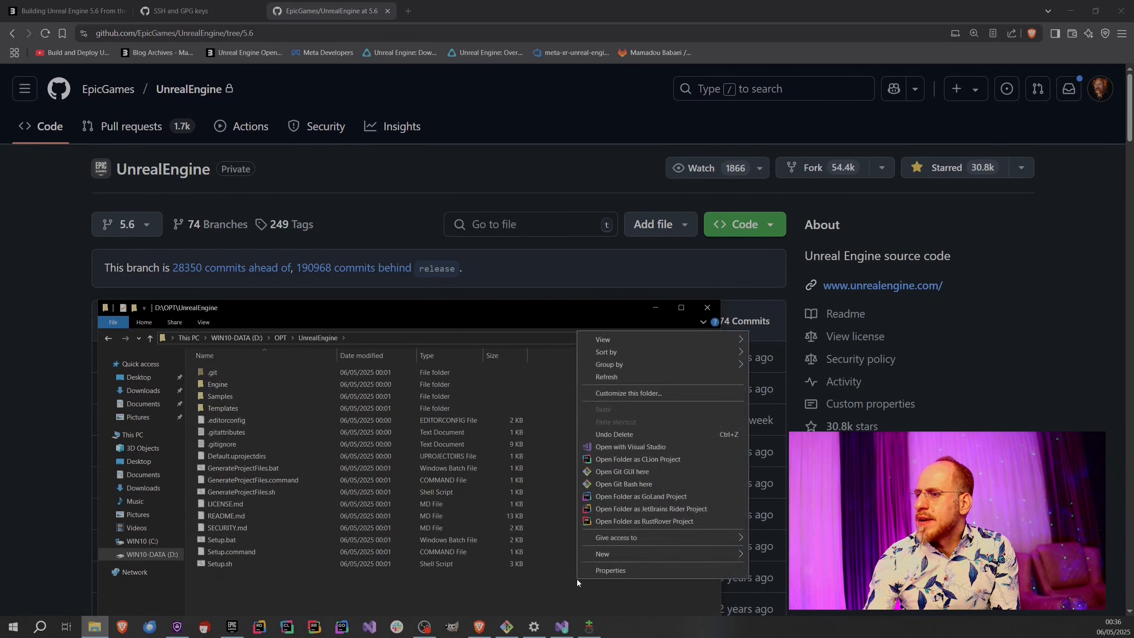
pyautogui.click(624, 489)
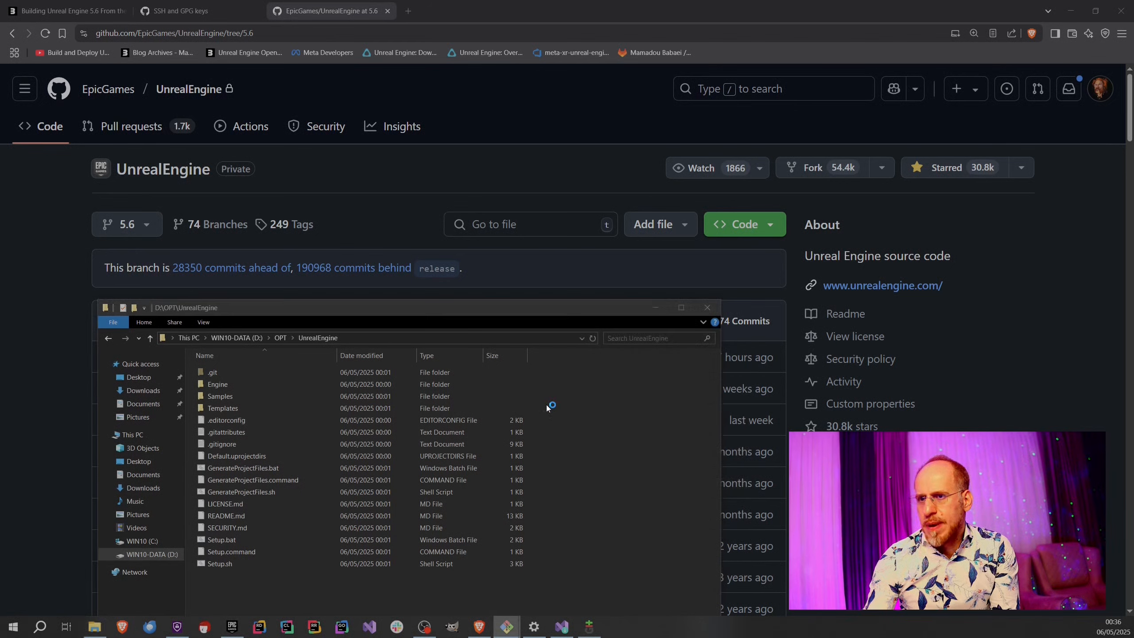
pyautogui.moveTo(186, 302); pyautogui.dragTo(432, 169)
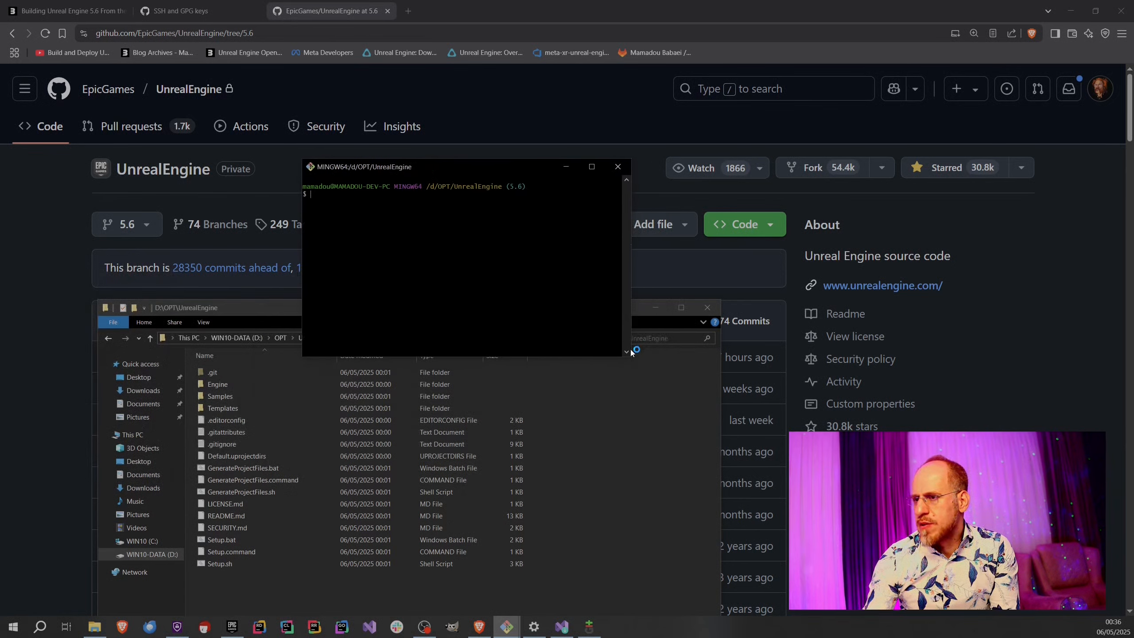
pyautogui.moveTo(630, 356); pyautogui.dragTo(950, 515)
pyautogui.scroll(6, 355, 227)
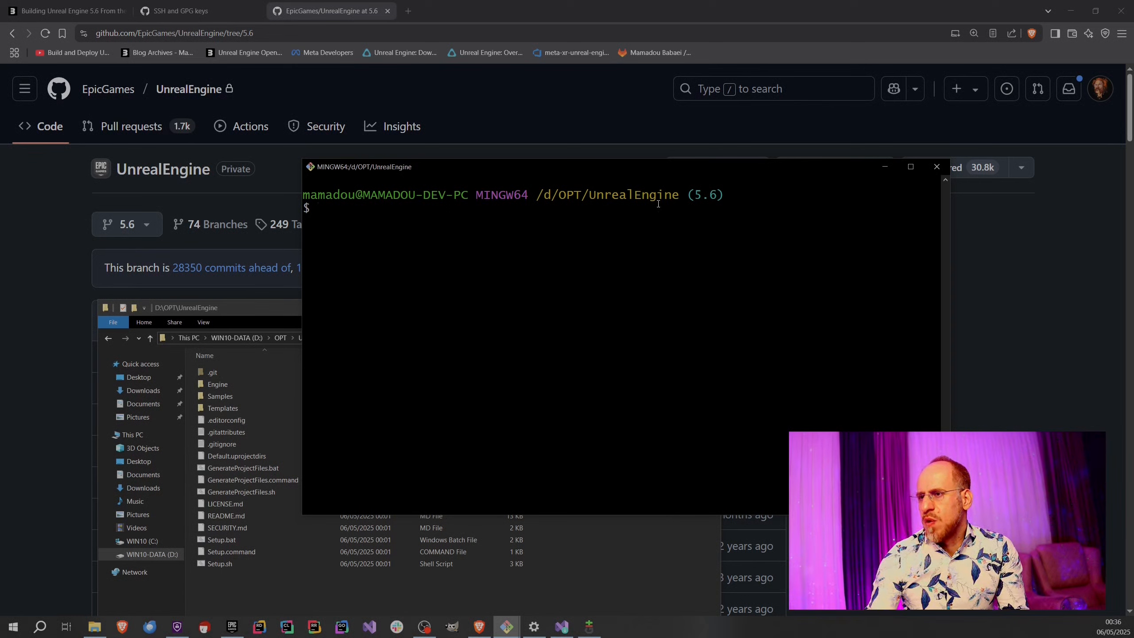
pyautogui.moveTo(684, 197); pyautogui.dragTo(722, 198)
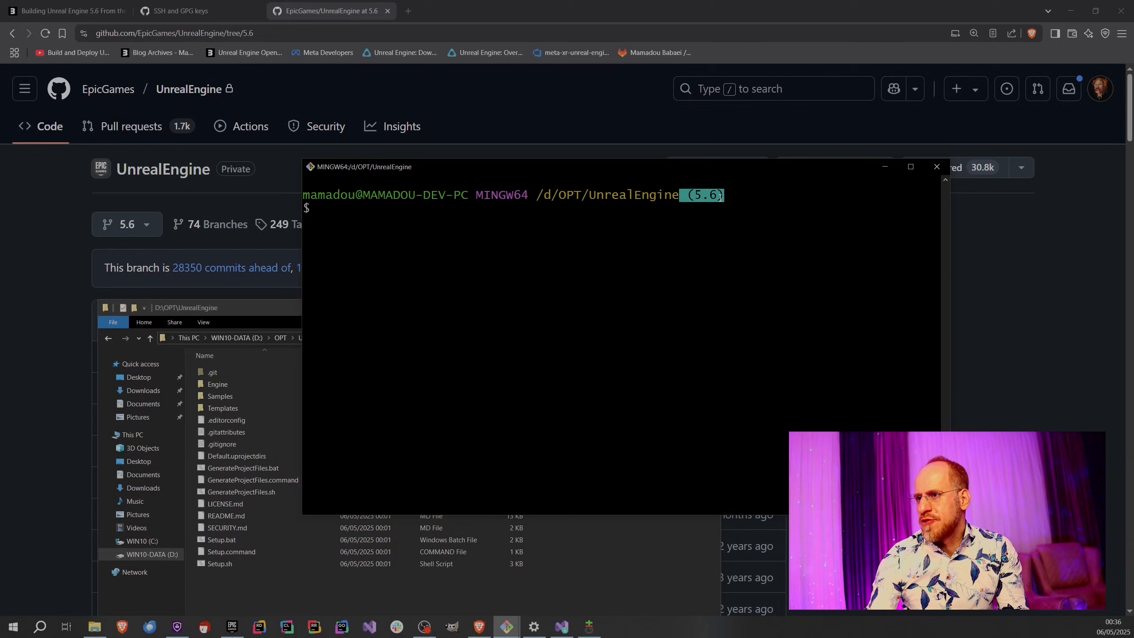
pyautogui.moveTo(683, 238); pyautogui.dragTo(679, 241)
# List all local and remote branches with git branch -a, page through the list to its end and quit the pager.
pyautogui.write('git ')
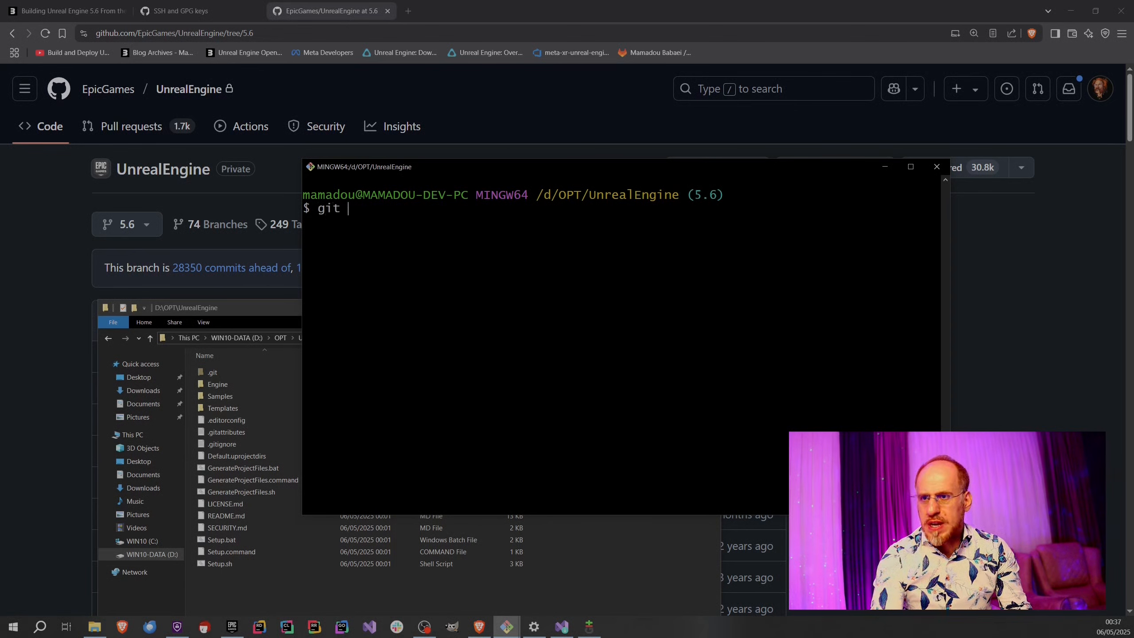
pyautogui.write('branch -a')
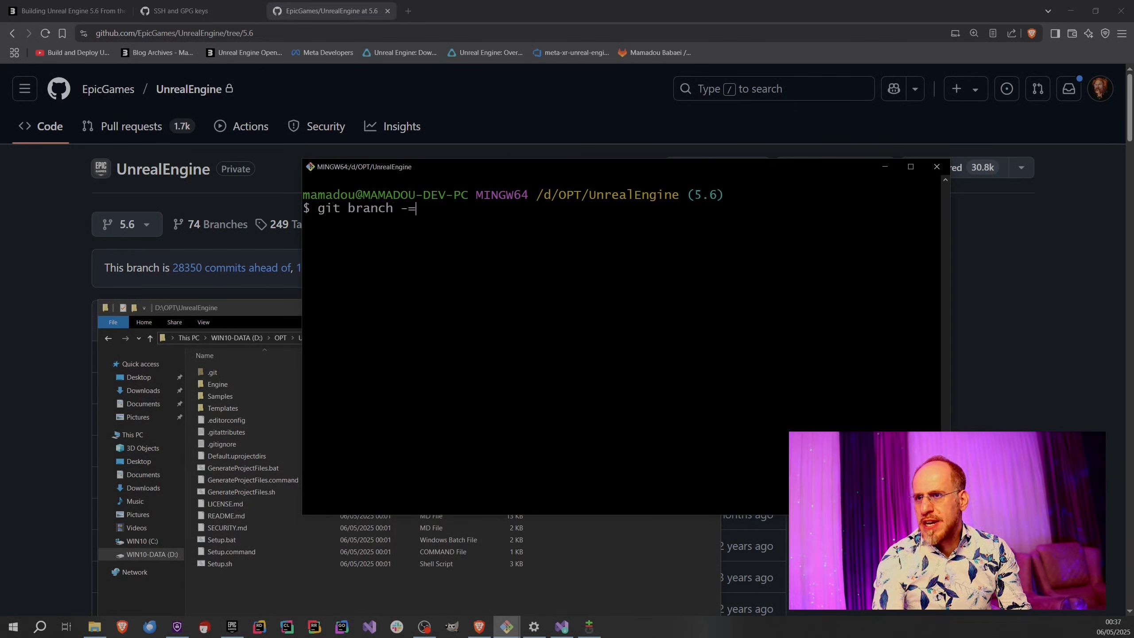
pyautogui.press('Return')
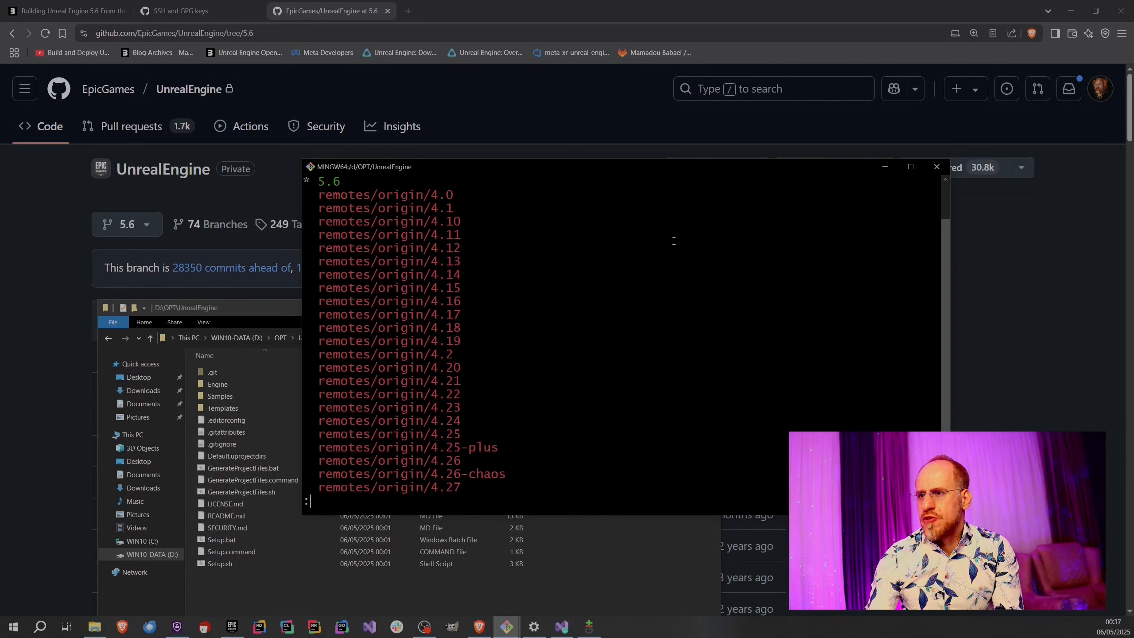
pyautogui.scroll(1, 679, 282)
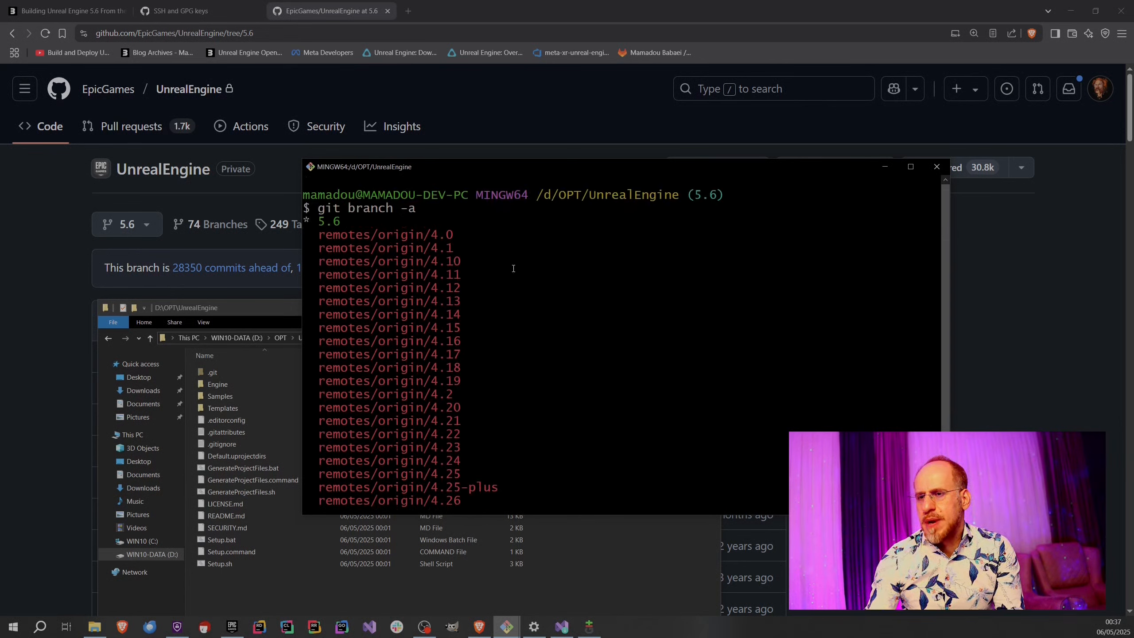
pyautogui.scroll(-1, 468, 349)
pyautogui.scroll(1, 420, 289)
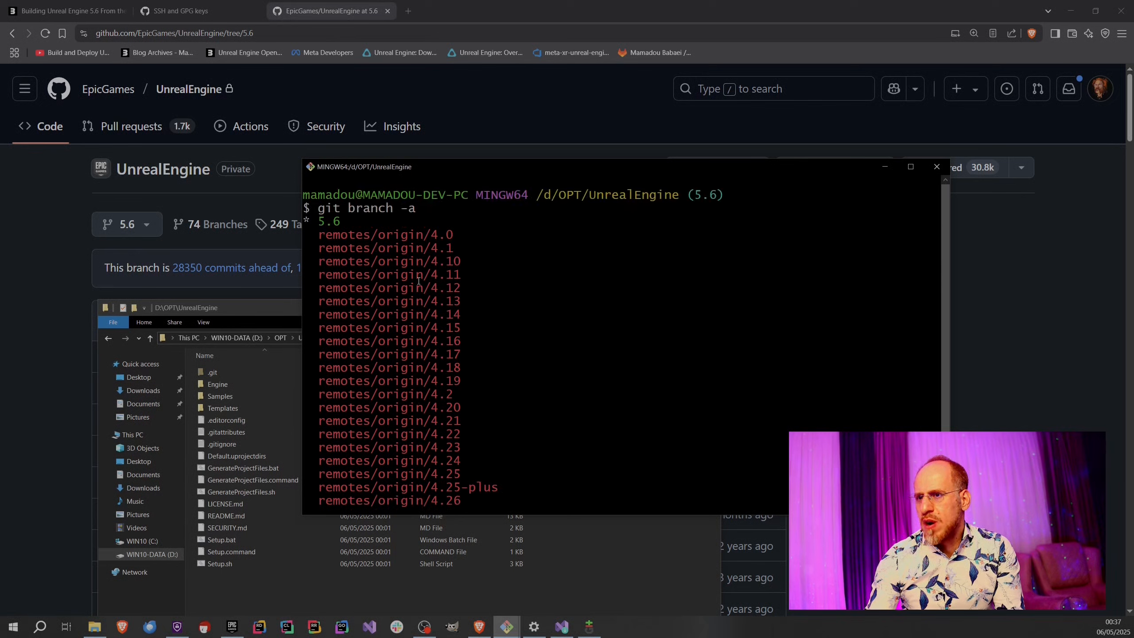
pyautogui.scroll(-1, 438, 407)
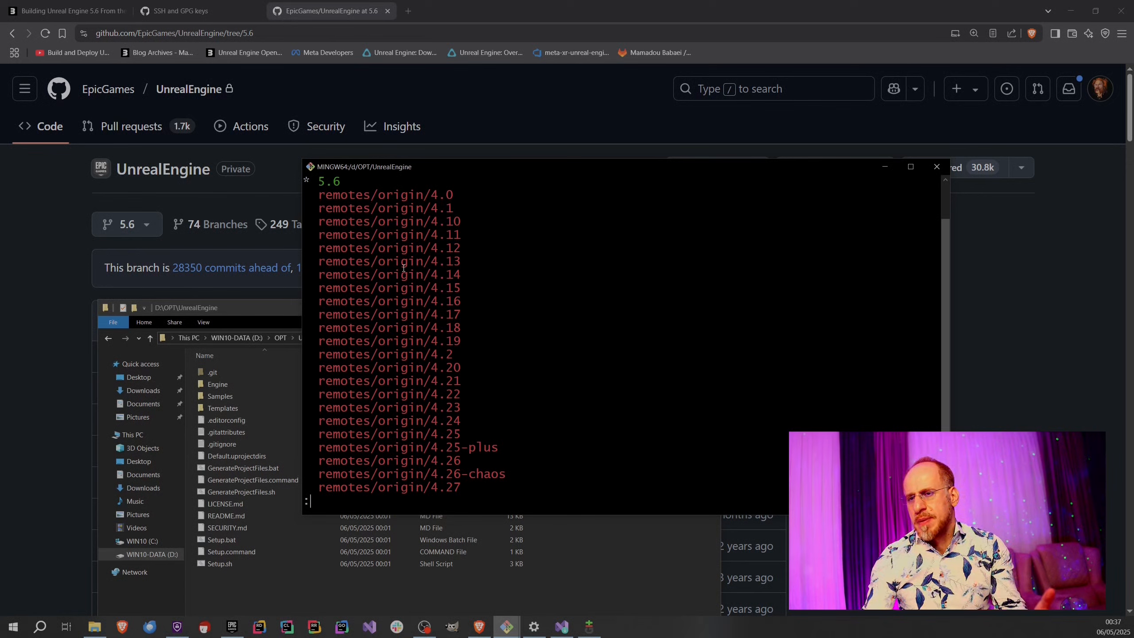
pyautogui.press('space')
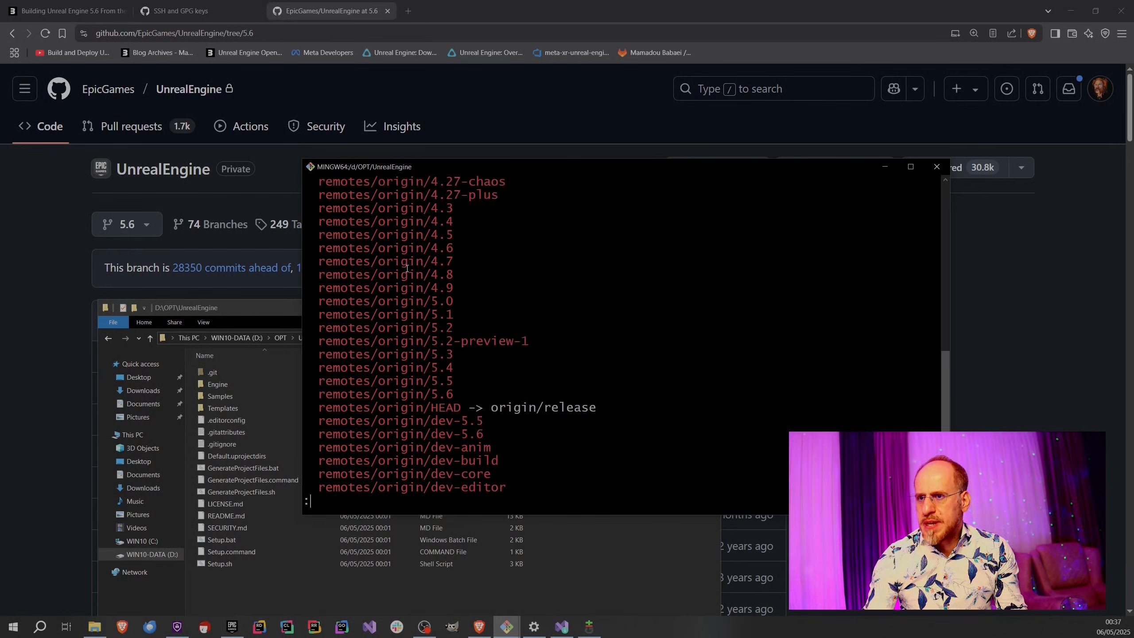
pyautogui.press('space')
pyautogui.press('space')
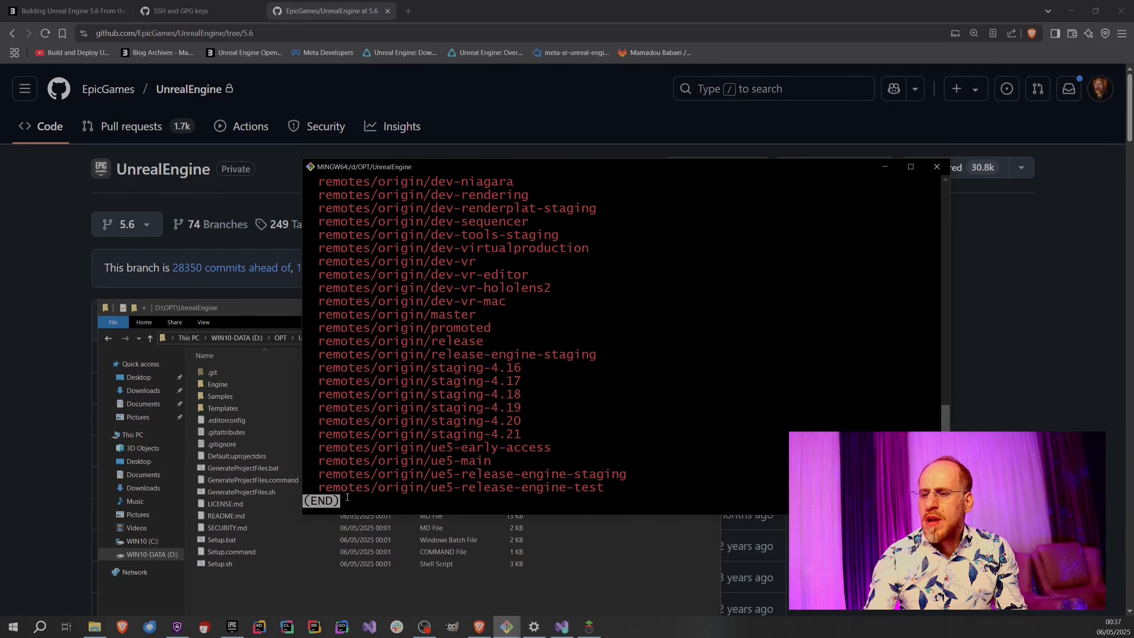
pyautogui.press('q')
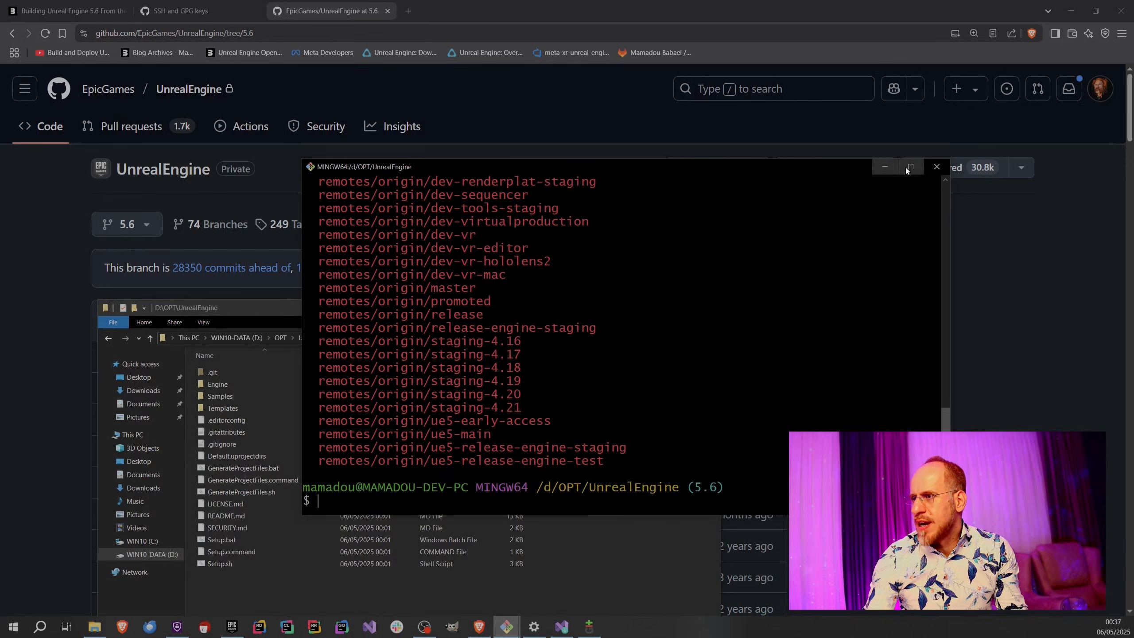
# Maximize the terminal and rerun git branch -a to examine the full branch list and the marker of the current branch.
pyautogui.click(911, 166)
pyautogui.press('Up')
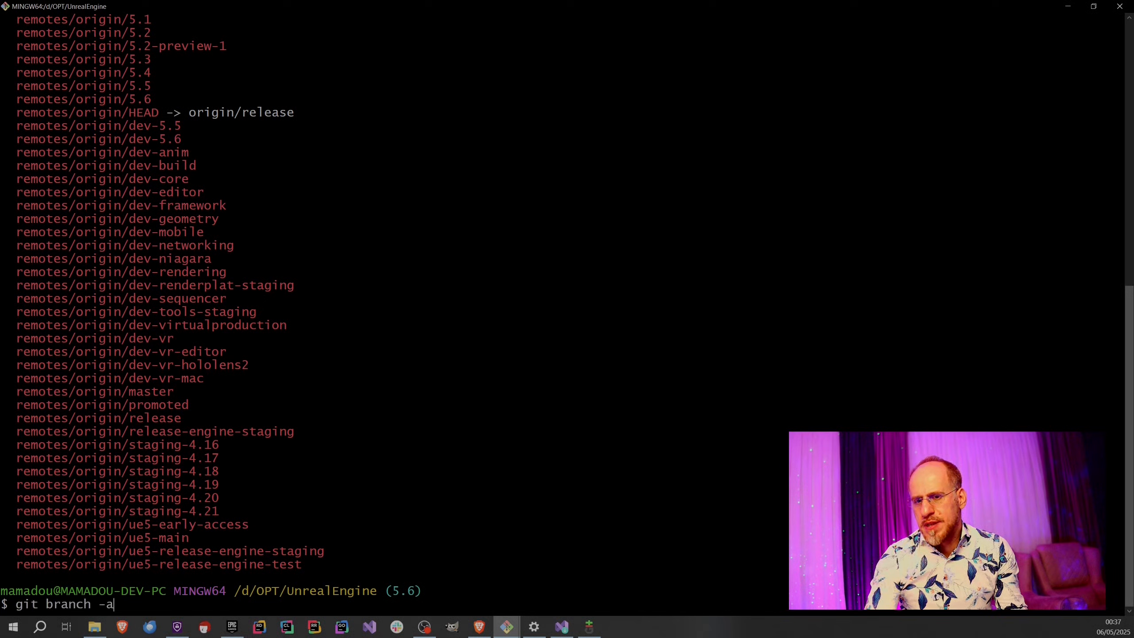
pyautogui.press('Return')
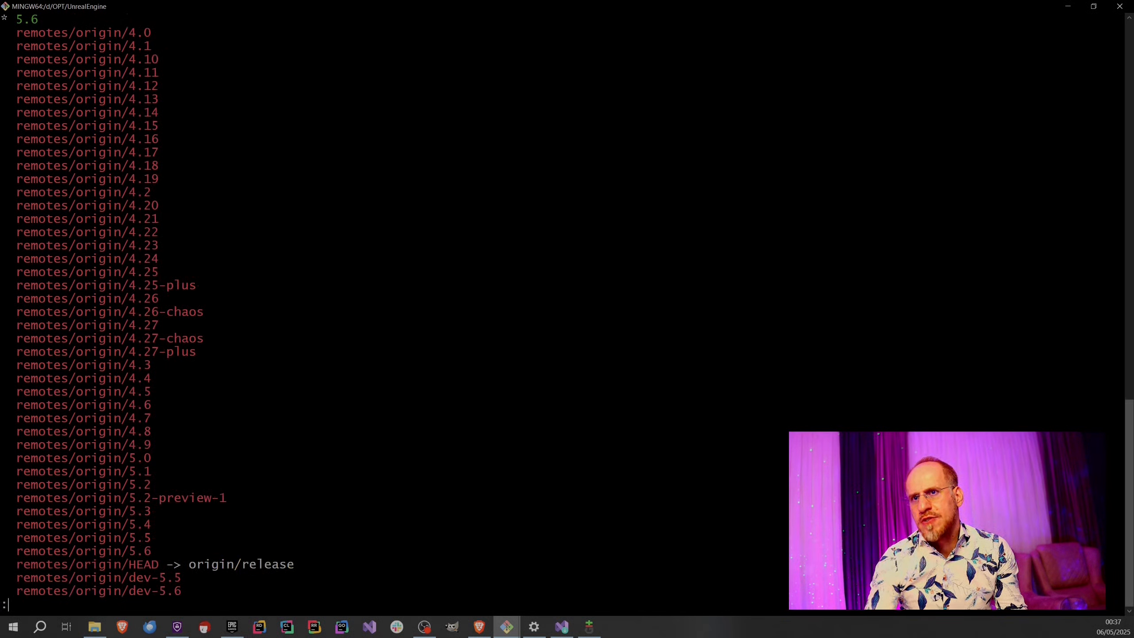
pyautogui.press('space')
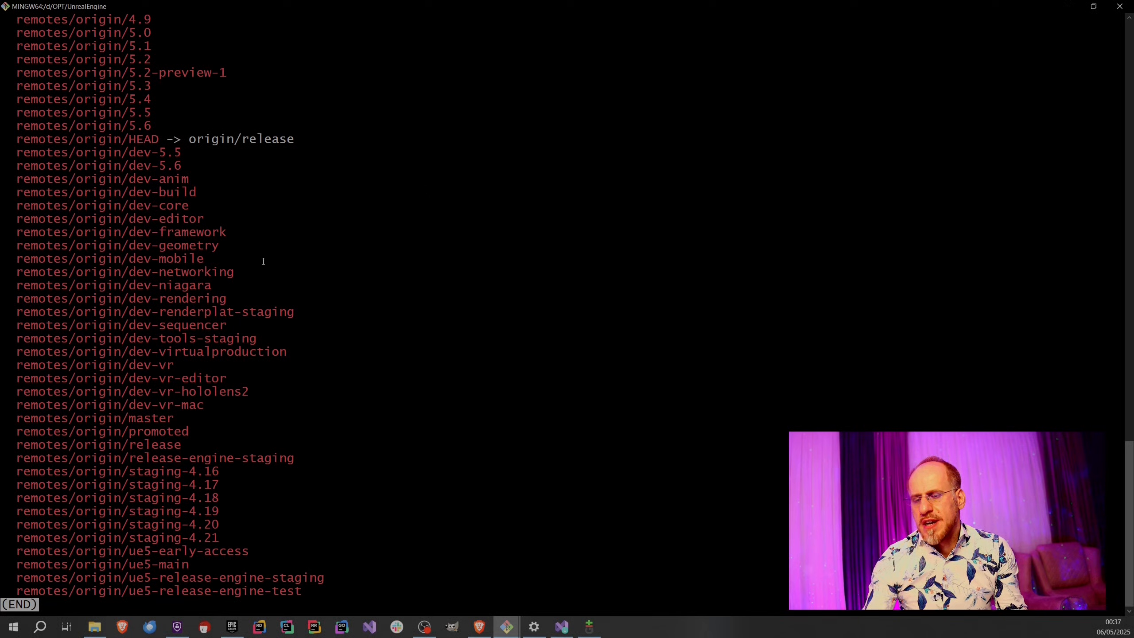
pyautogui.press('q')
pyautogui.press('Up')
pyautogui.press('Return')
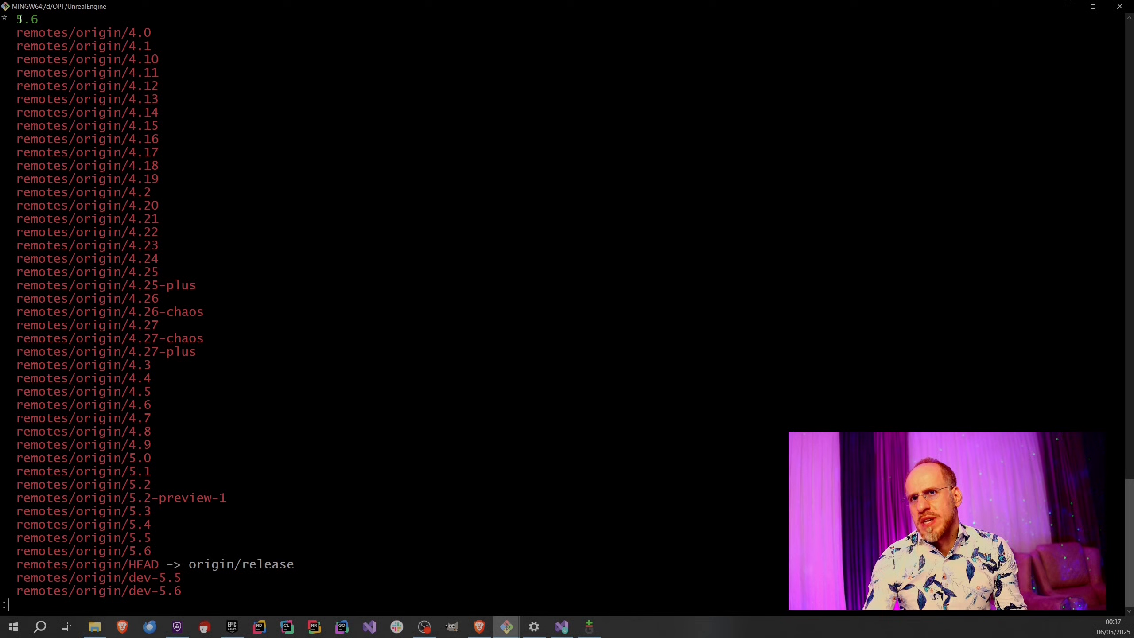
pyautogui.moveTo(6, 17); pyautogui.dragTo(3, 18)
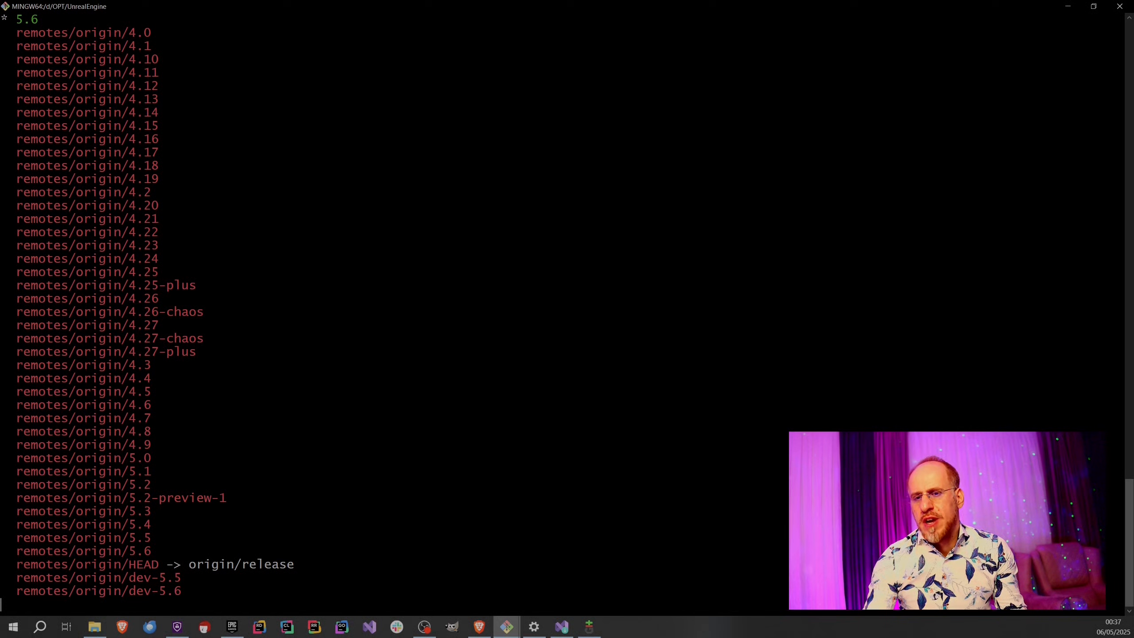
pyautogui.write('qgit checkout')
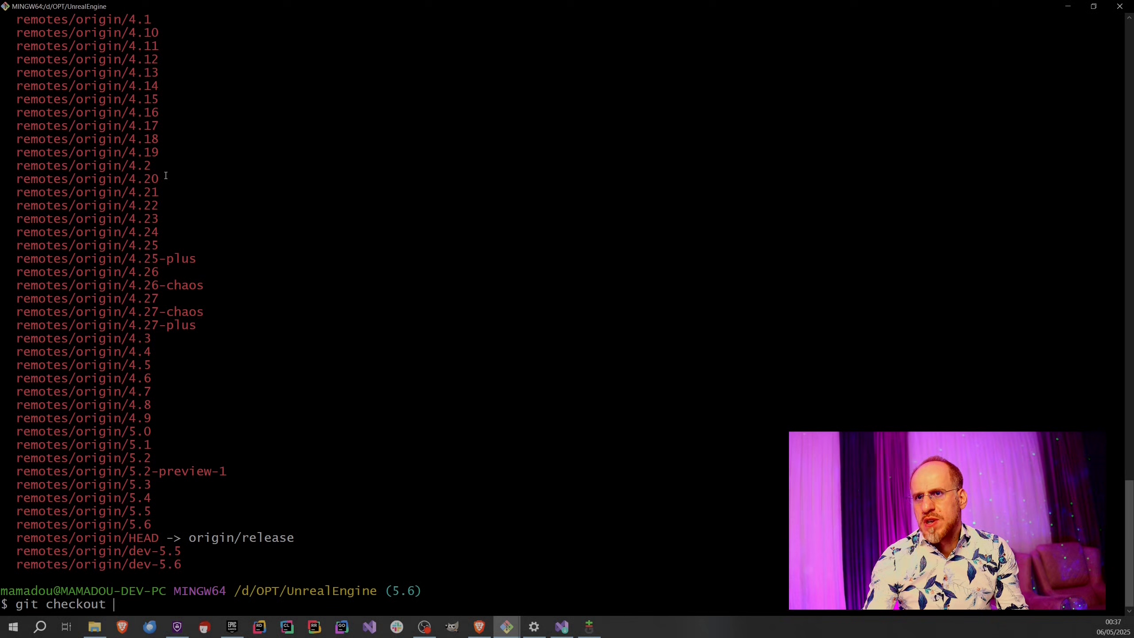
pyautogui.moveTo(130, 506); pyautogui.dragTo(160, 510)
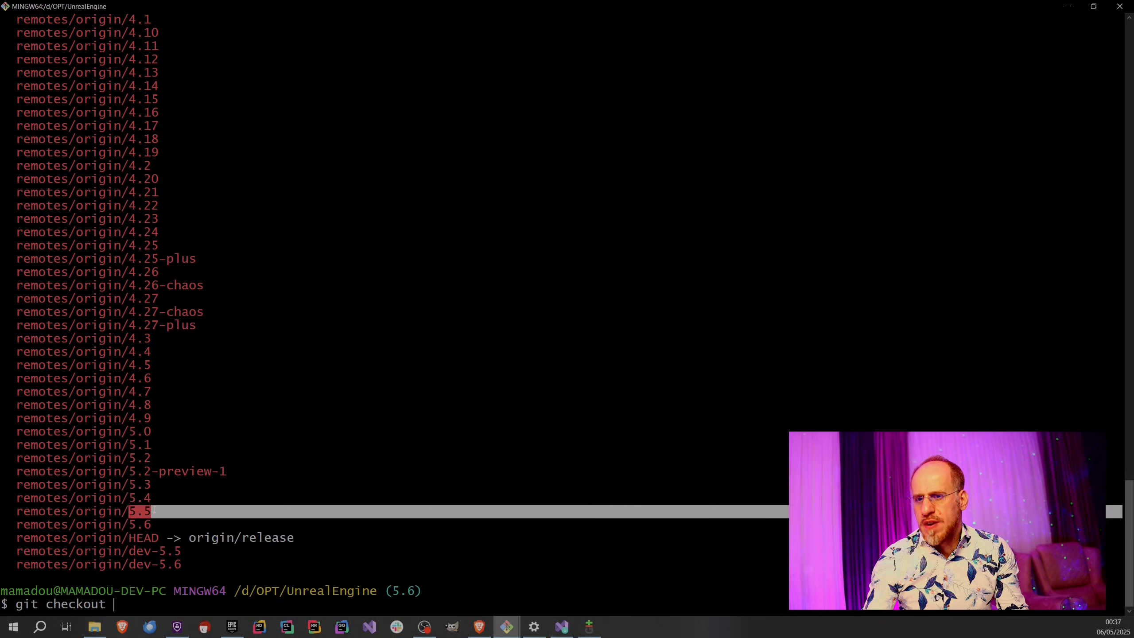
pyautogui.click(155, 537)
pyautogui.write('5.5')
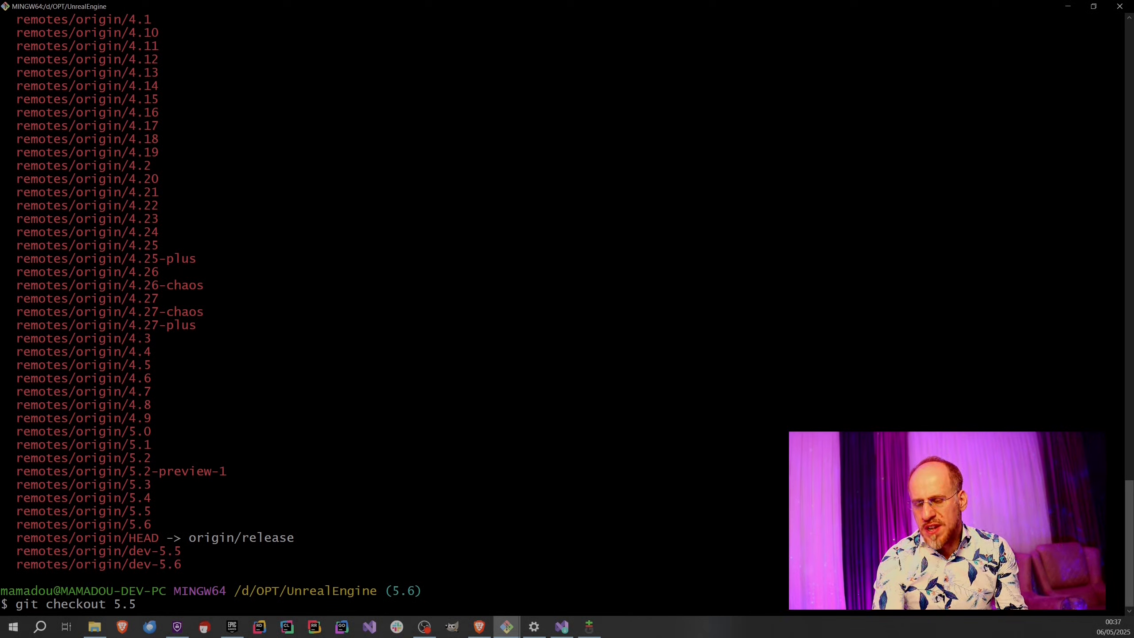
pyautogui.press('BackSpace')
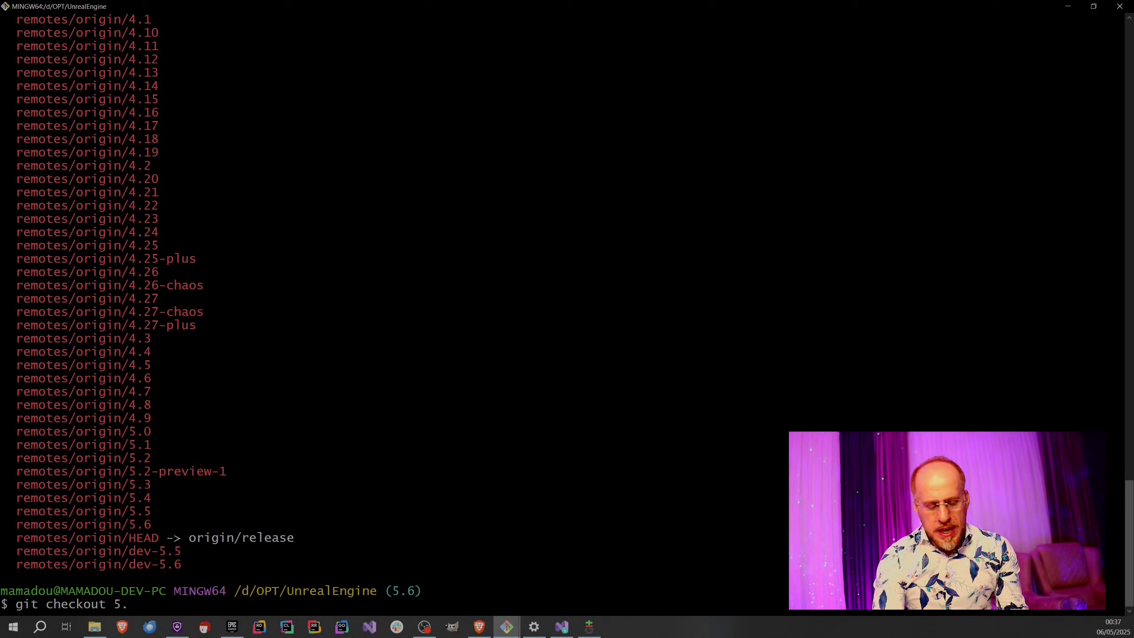
pyautogui.write('6')
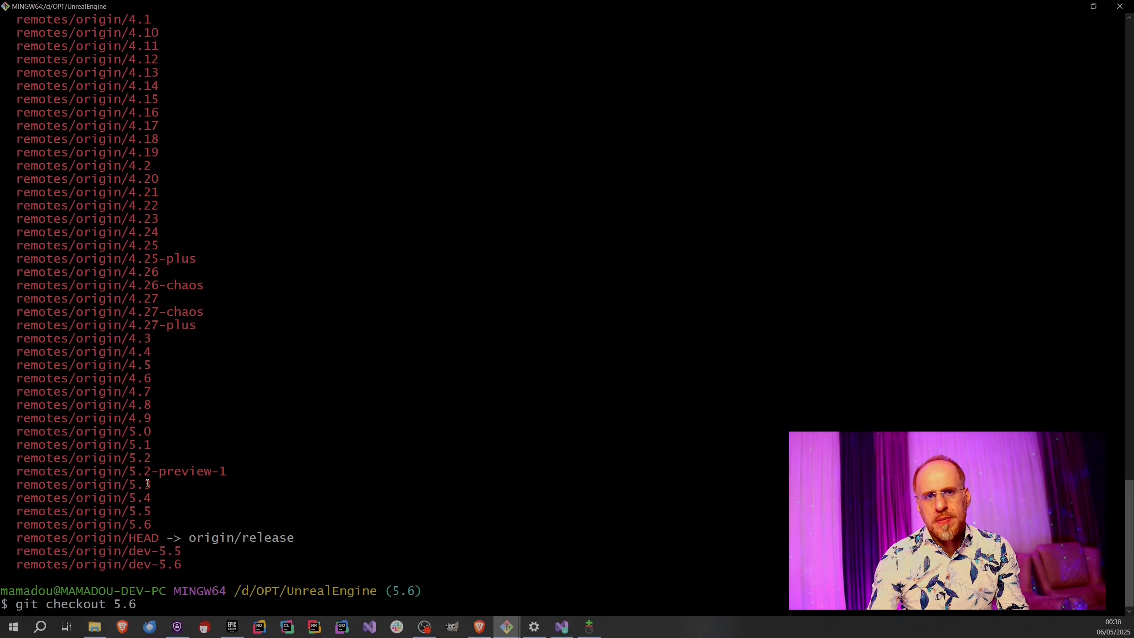
pyautogui.write('-')
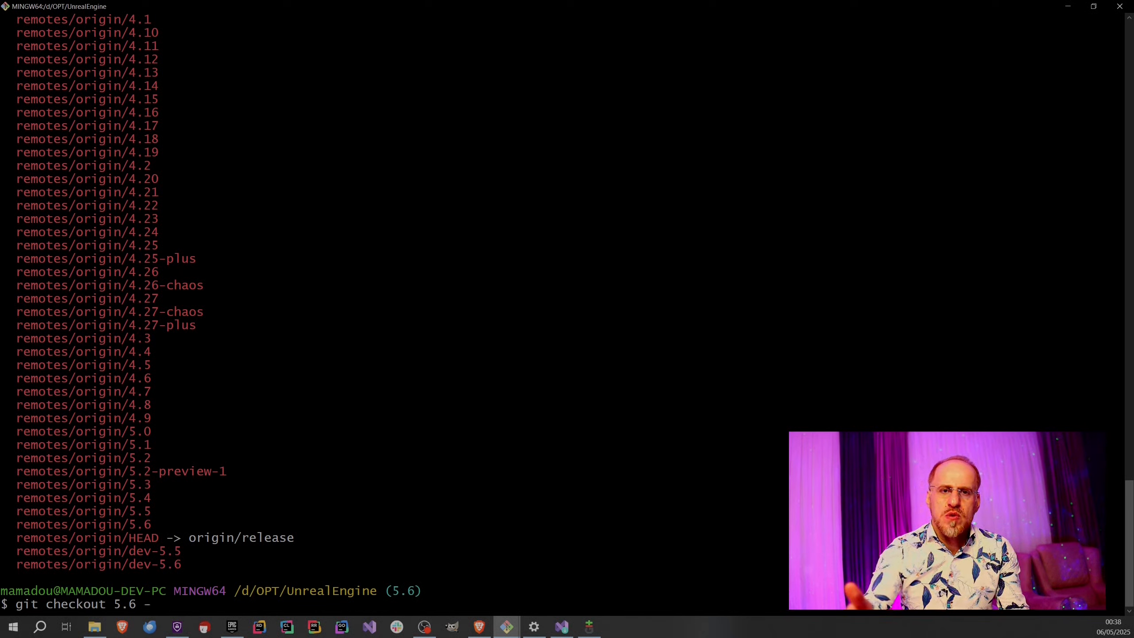
pyautogui.write('f')
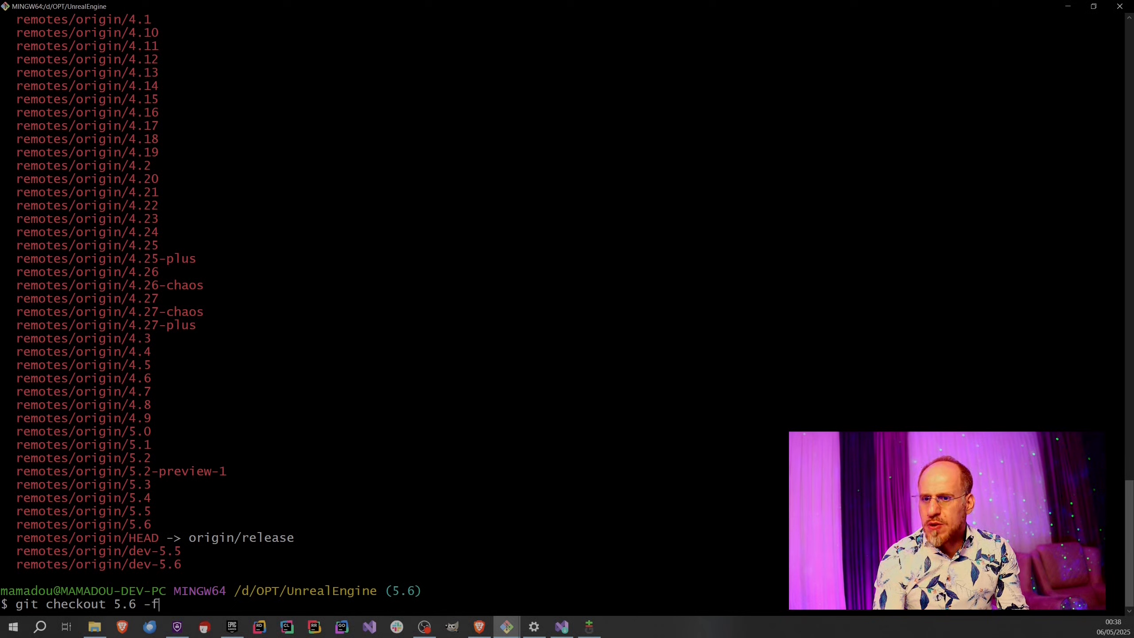
pyautogui.press('BackSpace')
pyautogui.write('-fior')
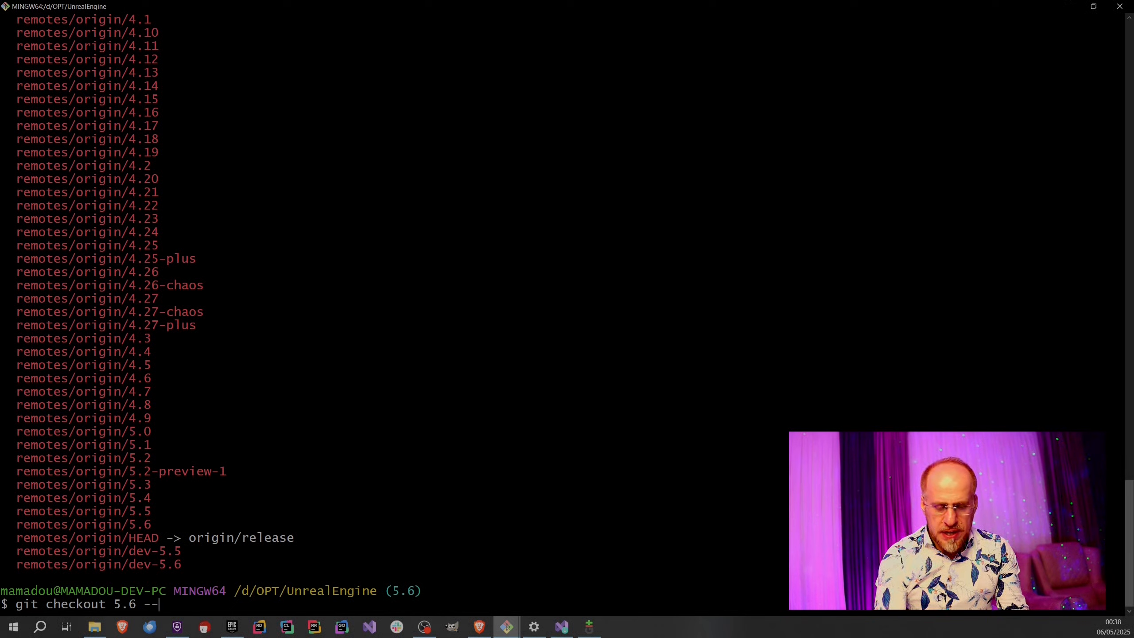
pyautogui.press('BackSpace')
pyautogui.press('BackSpace')
pyautogui.press('BackSpace')
pyautogui.write('or')
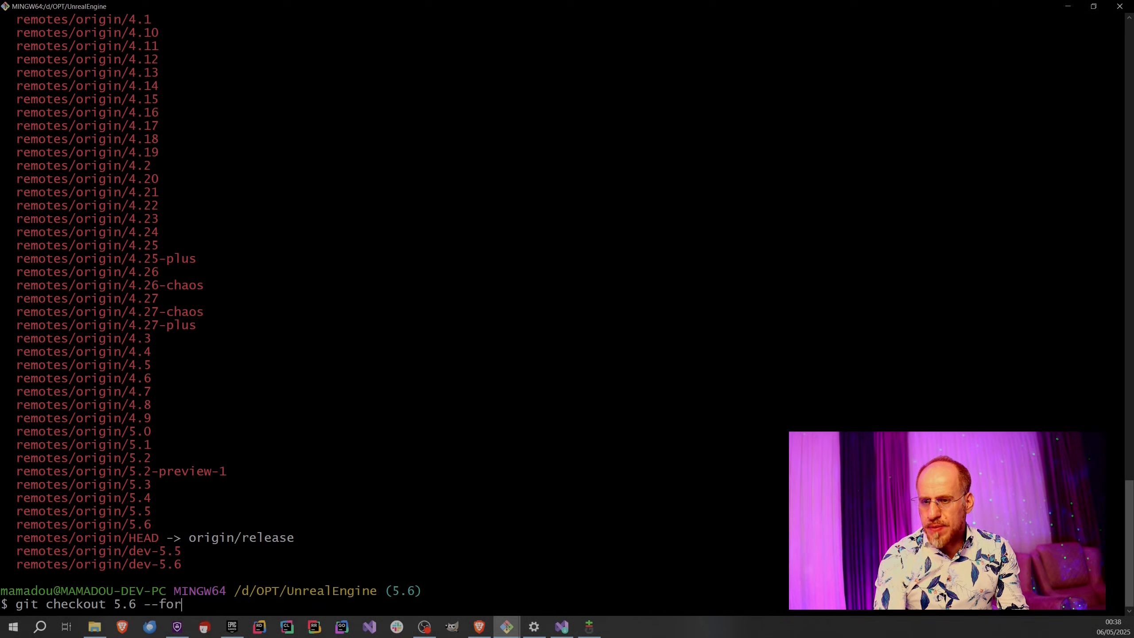
pyautogui.write('c')
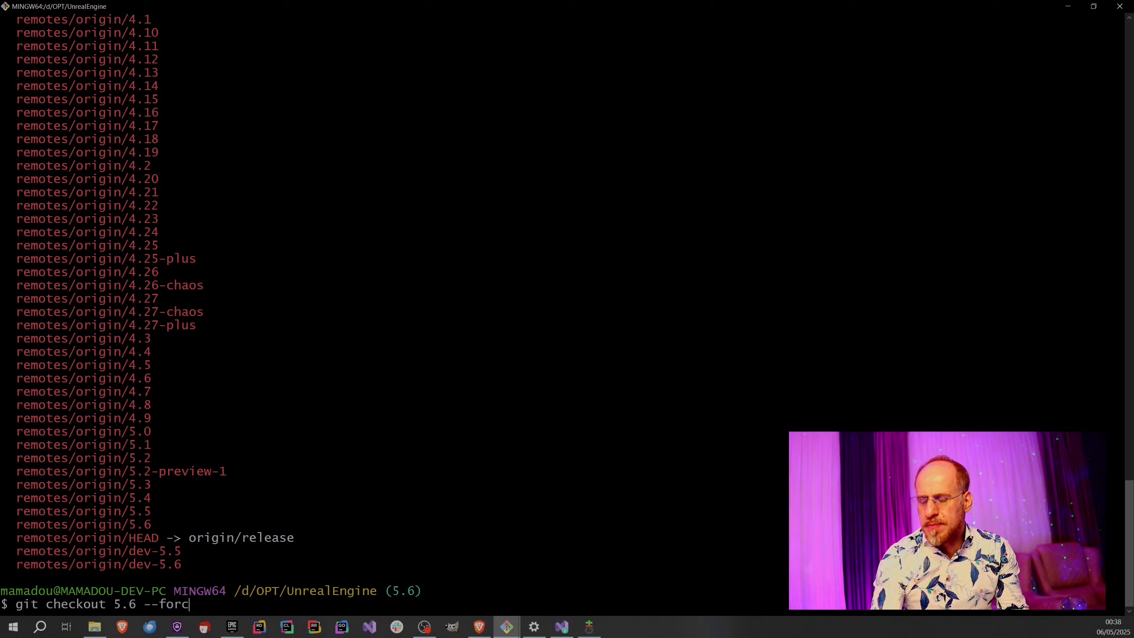
pyautogui.write('e')
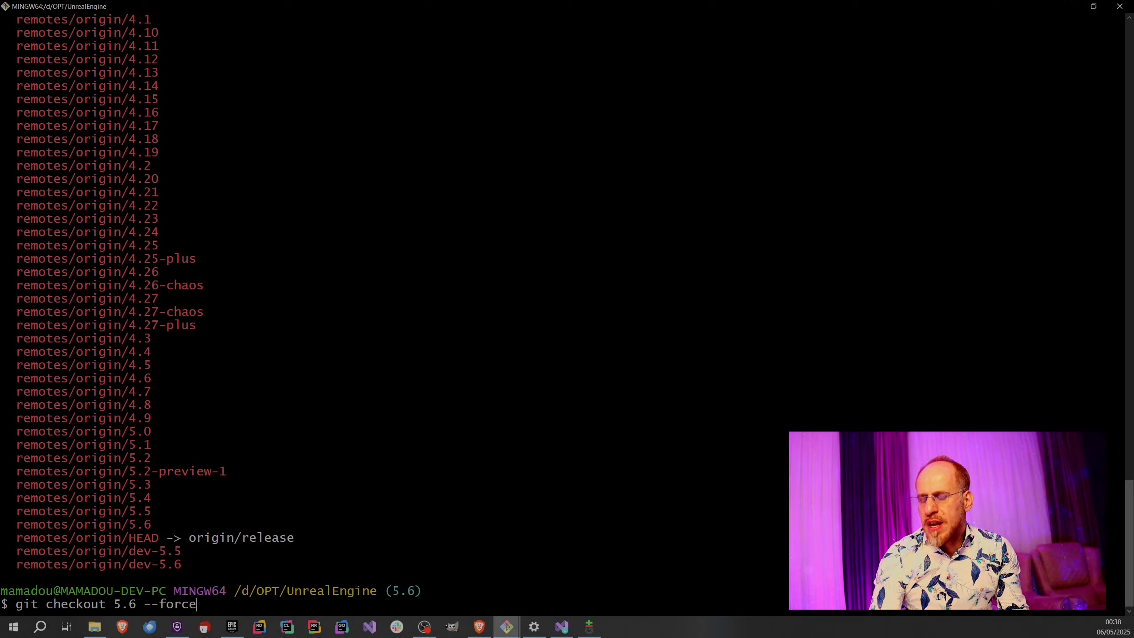
pyautogui.press('BackSpace')
pyautogui.press('BackSpace')
pyautogui.press('BackSpace')
pyautogui.press('BackSpace')
pyautogui.press('BackSpace')
pyautogui.press('BackSpace')
pyautogui.write('f')
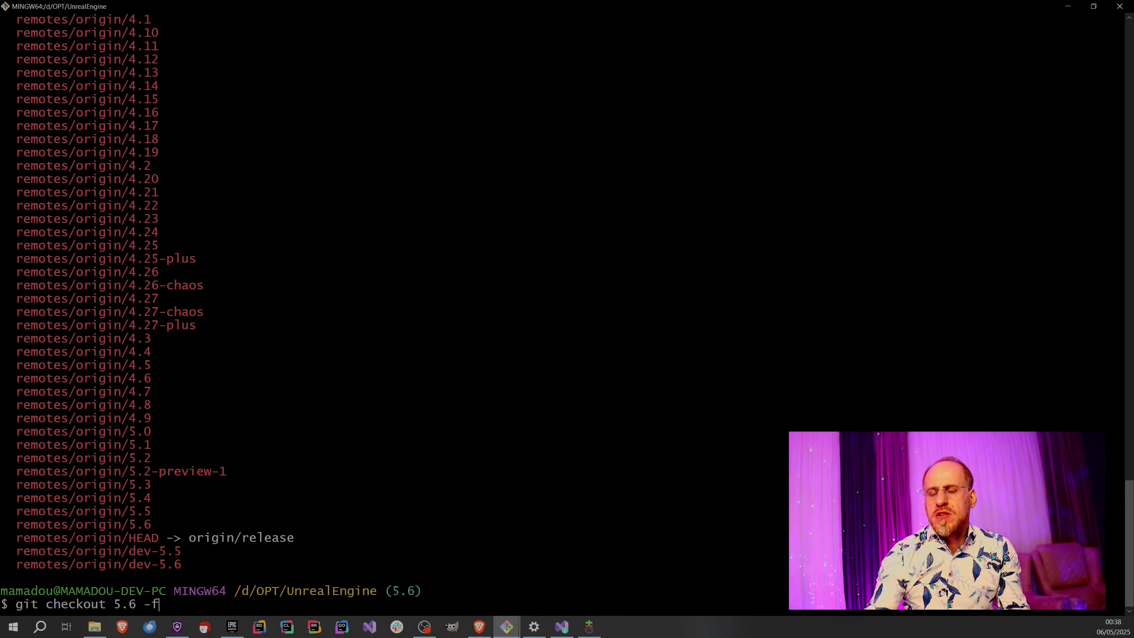
pyautogui.hotkey('ctrl', 'c')
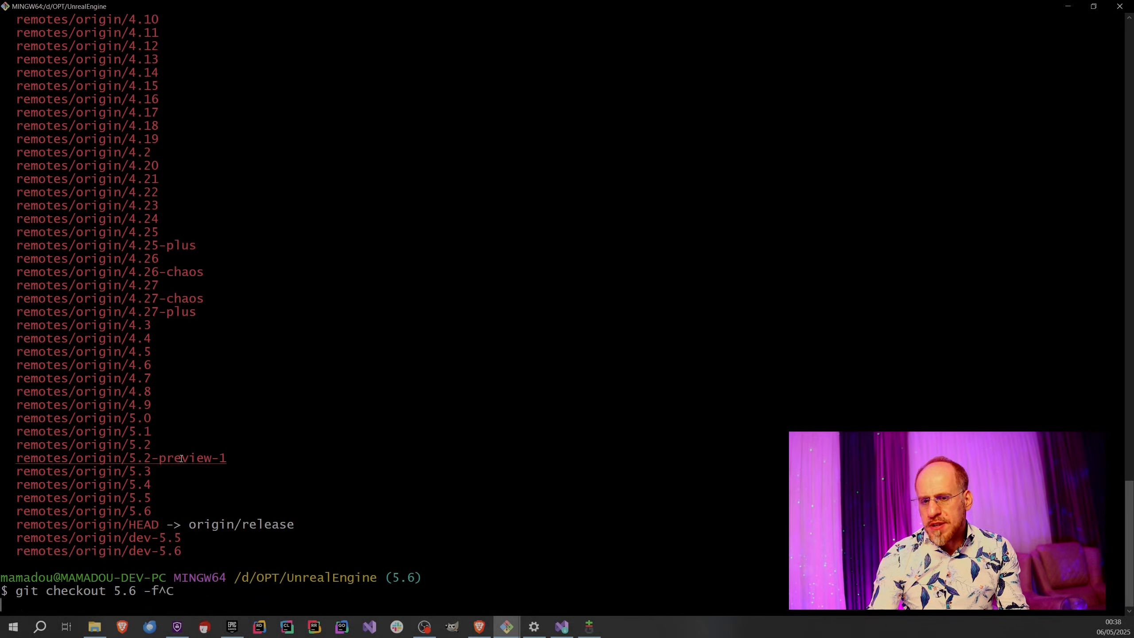
# Restore the terminal to a smaller window beside the UnrealEngine folder, and permanently delete all loose files in that folder, keeping its subfolders.
pyautogui.doubleClick(393, 5)
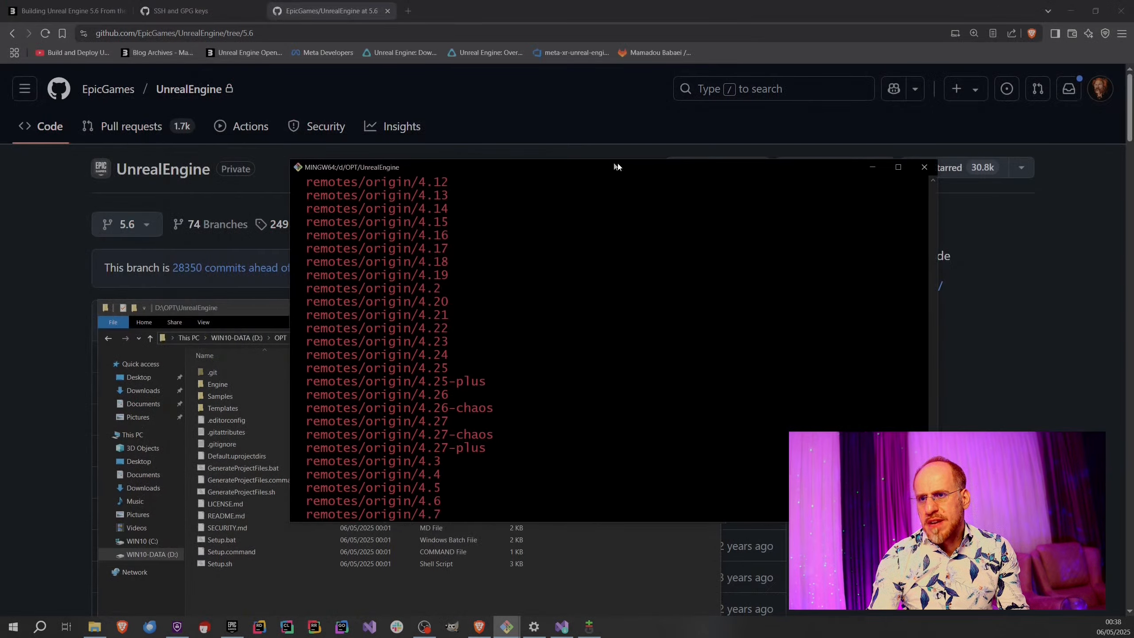
pyautogui.moveTo(616, 160); pyautogui.dragTo(750, 134)
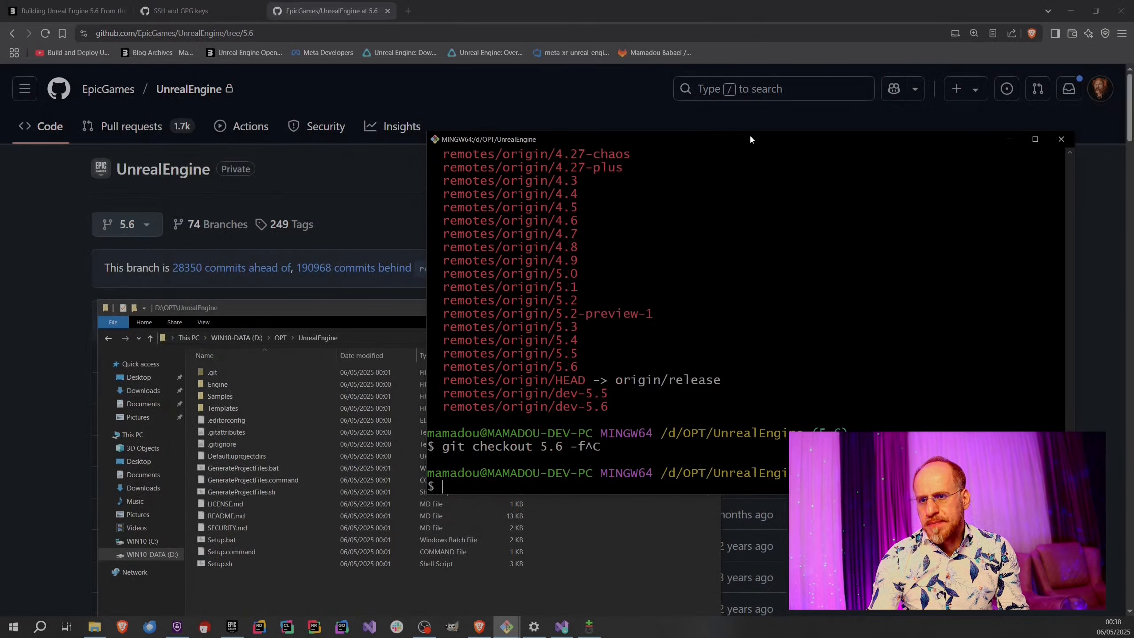
pyautogui.click(257, 596)
pyautogui.moveTo(245, 593); pyautogui.dragTo(211, 419)
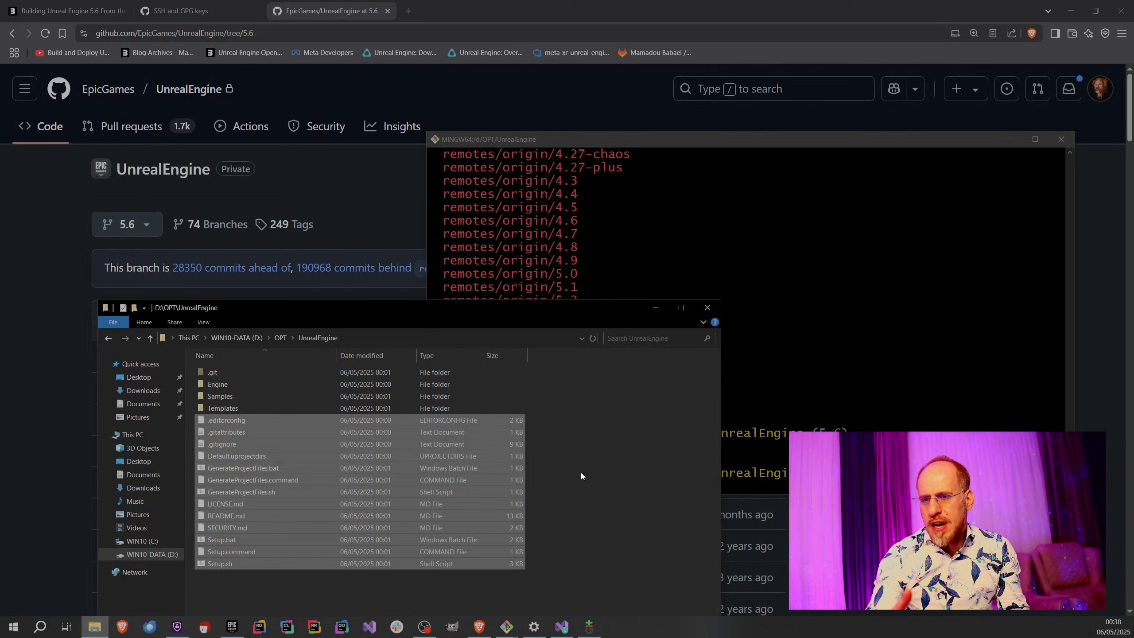
pyautogui.hotkey('shift', 'Delete')
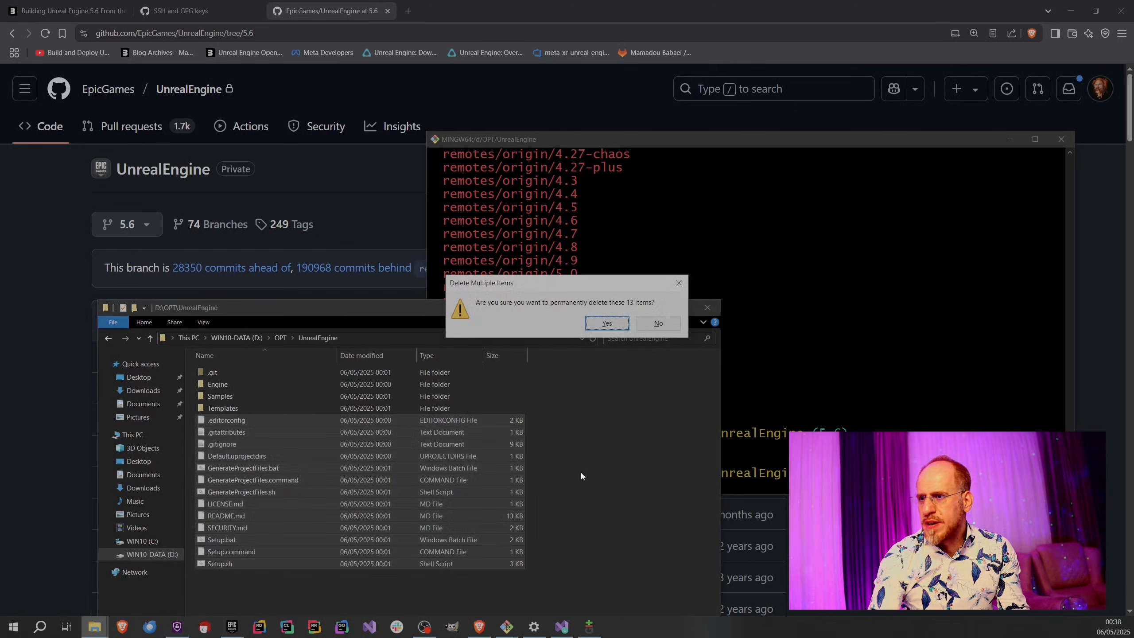
pyautogui.press('Return')
# Run git status in the repository's terminal to check which files are reported as changed.
pyautogui.click(874, 430)
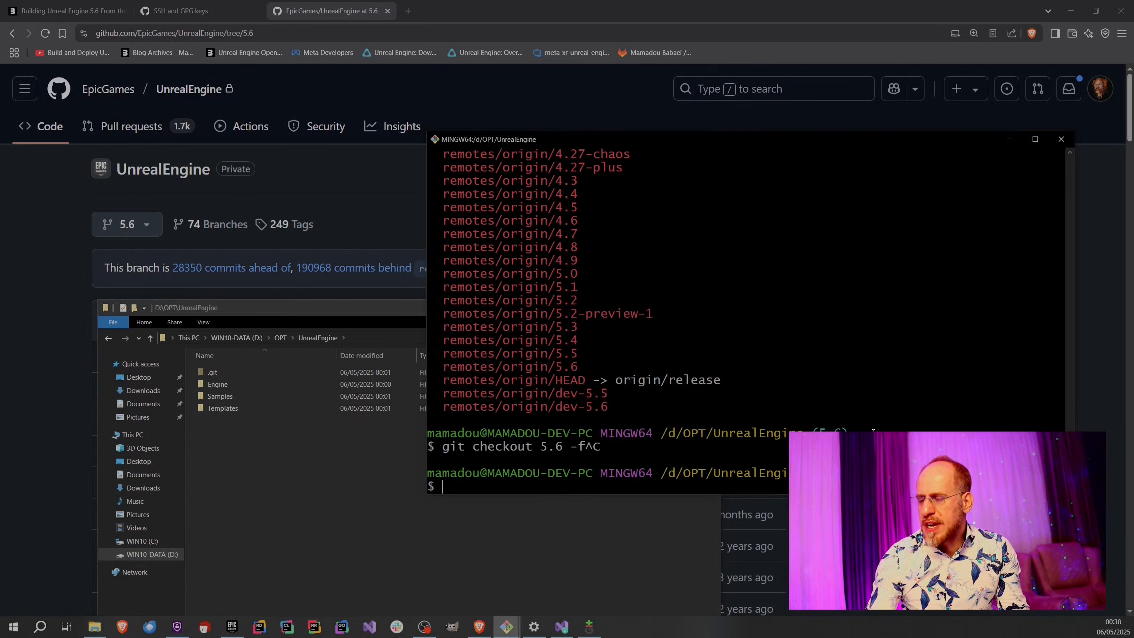
pyautogui.write('git st')
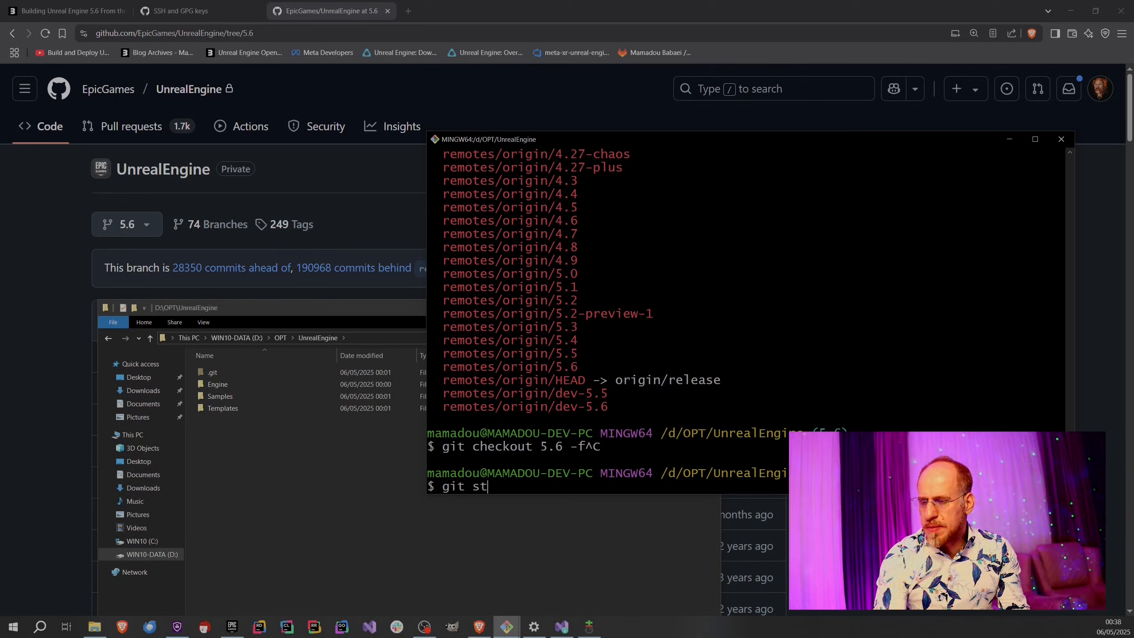
pyautogui.write('atus')
pyautogui.press('Return')
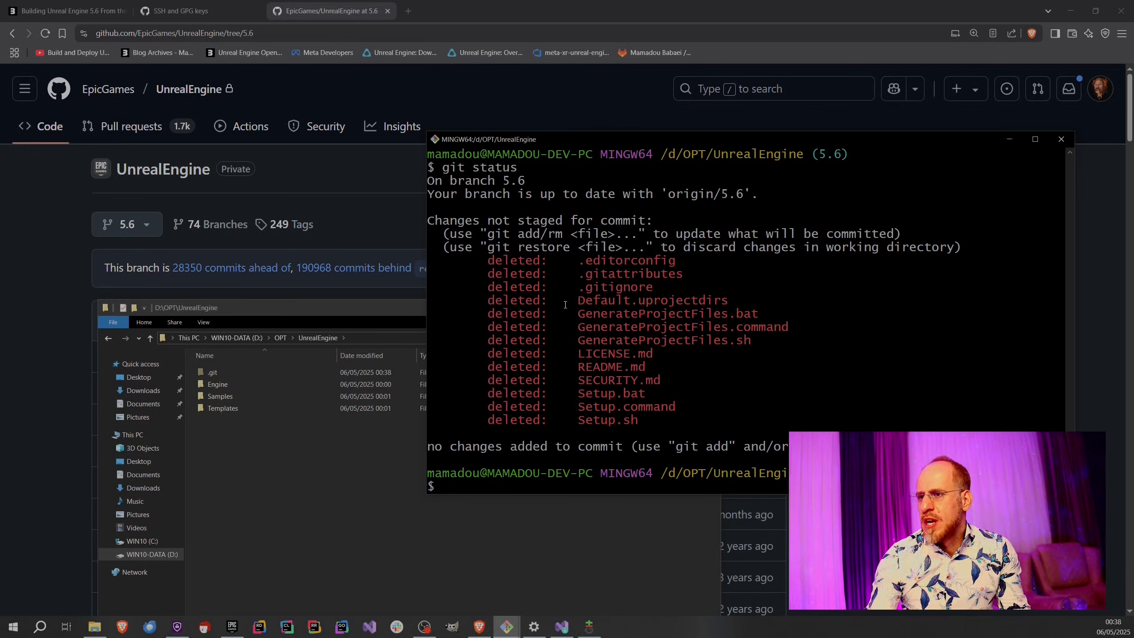
# Restore the repository to a clean state by running git checkout . && git reset --hard && git clean -dfx.
pyautogui.write('git')
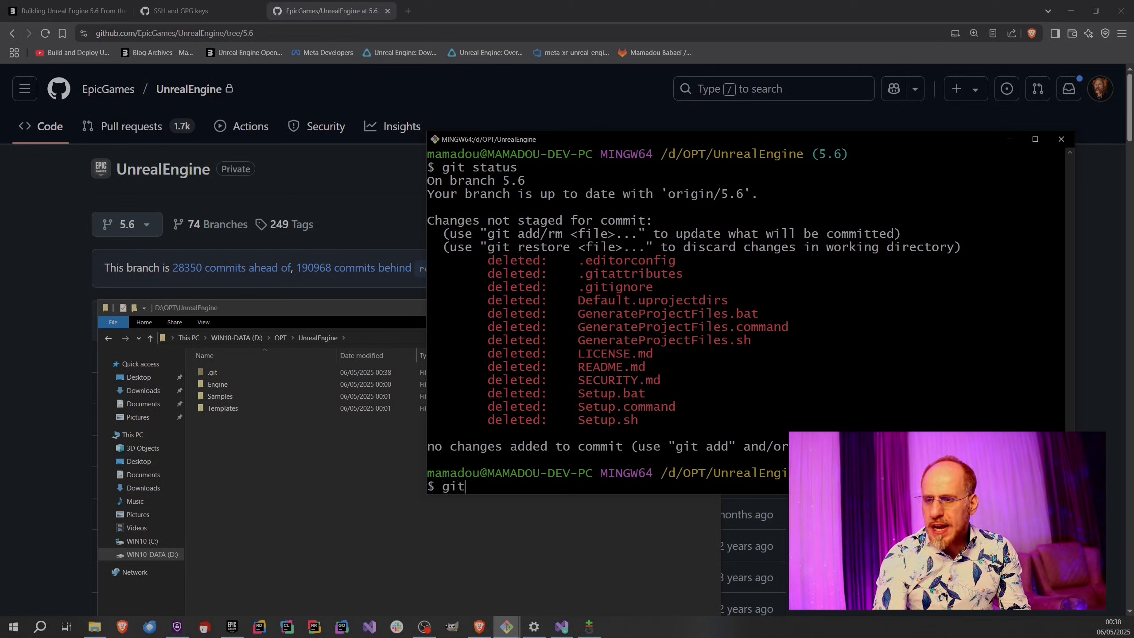
pyautogui.write(' checkout .')
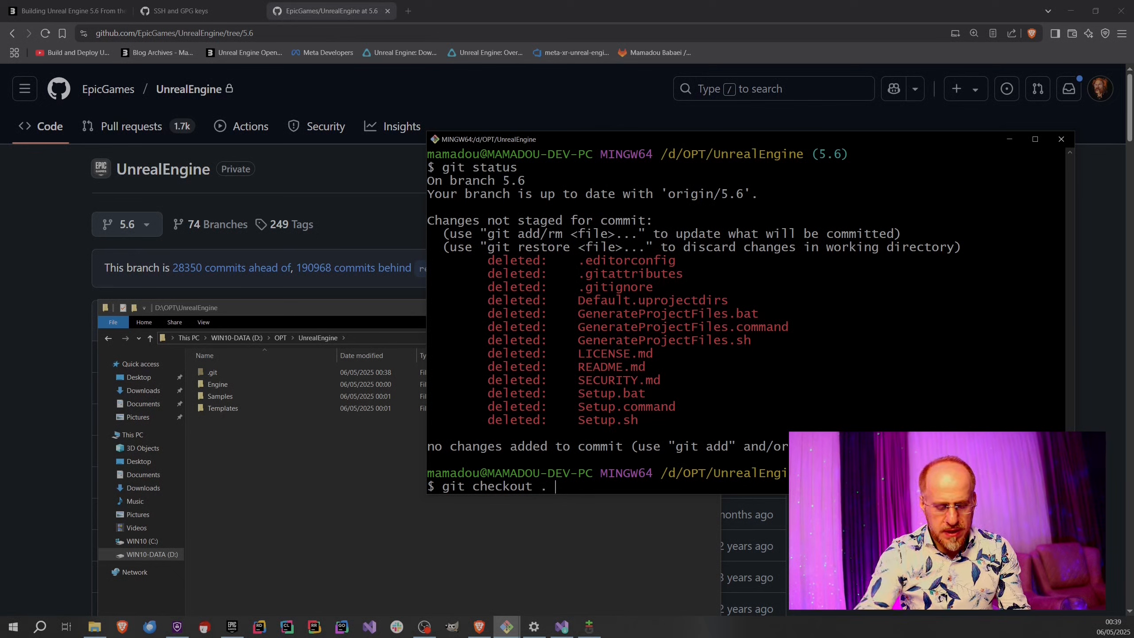
pyautogui.write(' && git ')
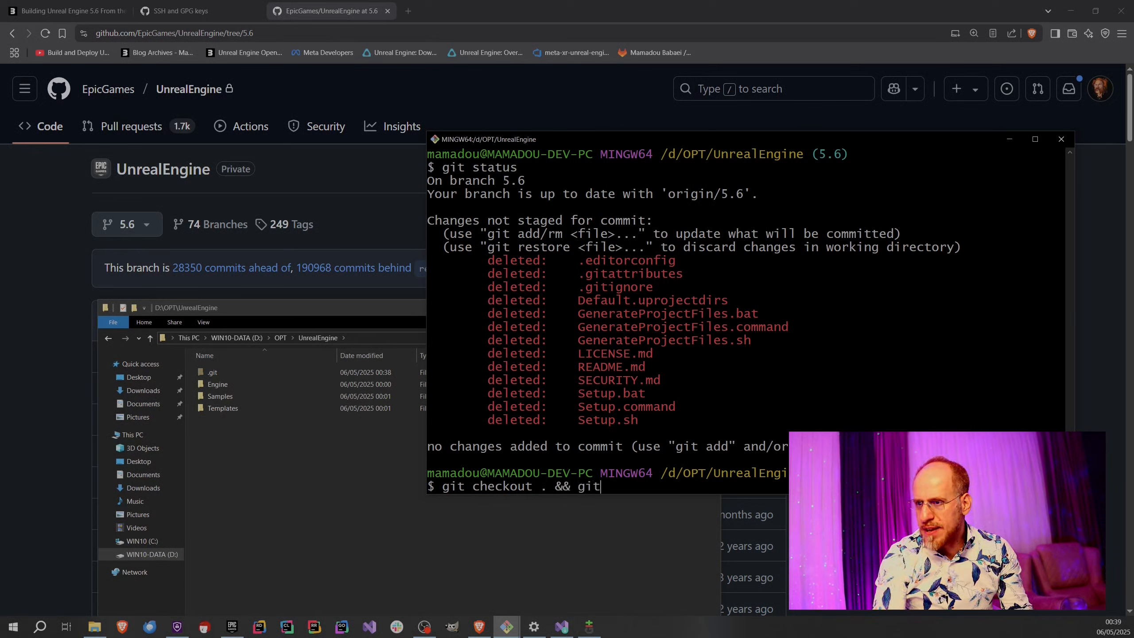
pyautogui.write('res')
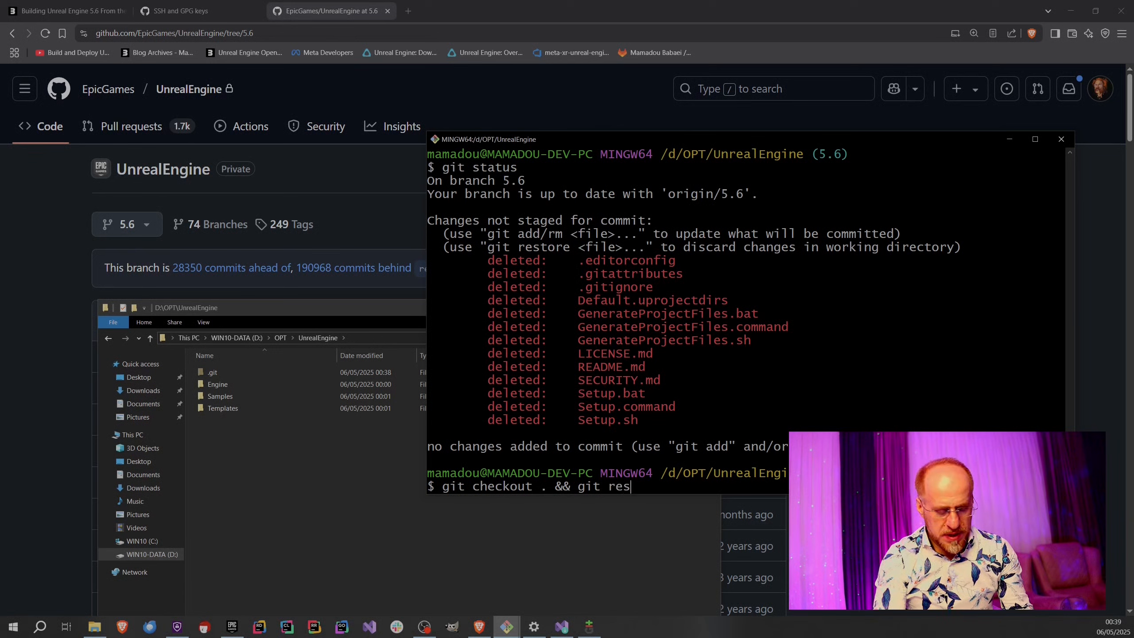
pyautogui.write('et --hard ')
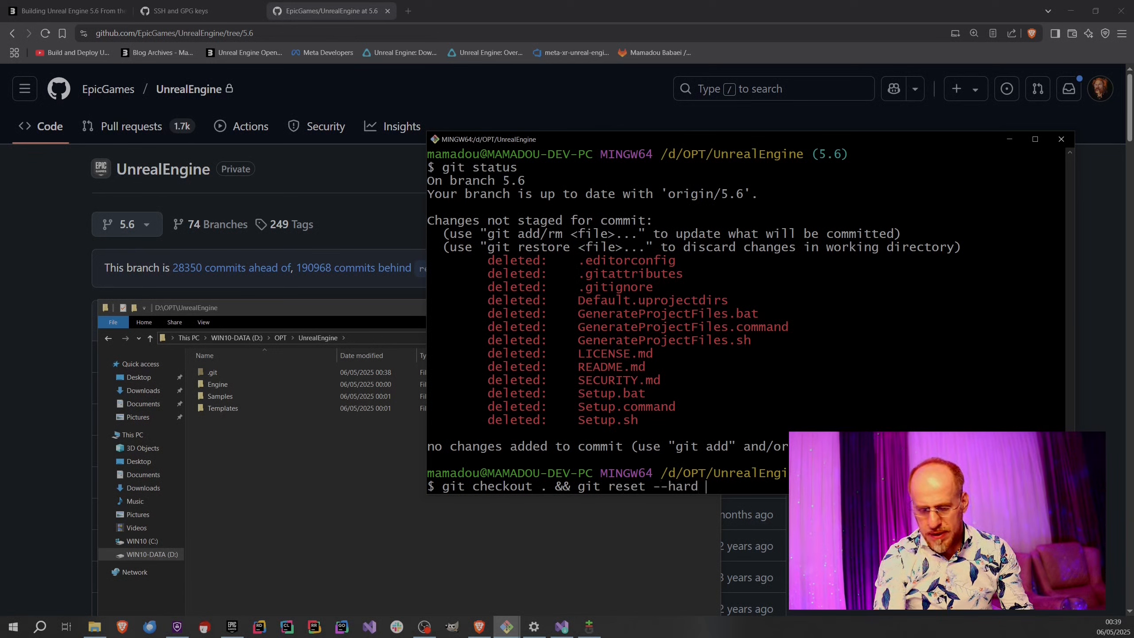
pyautogui.write('&& git clea')
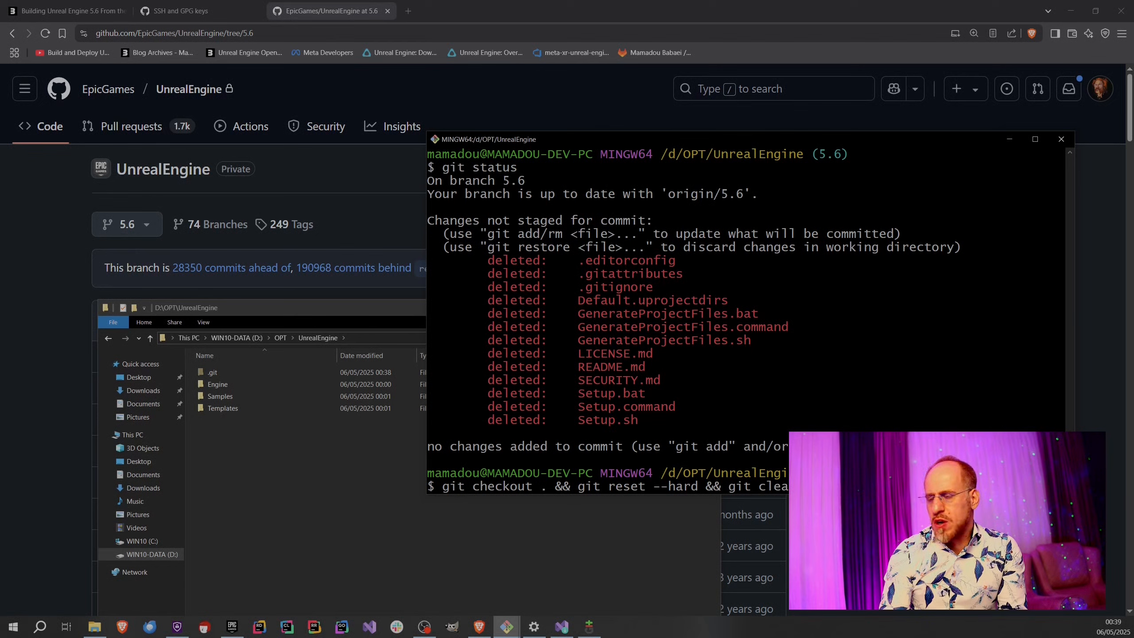
pyautogui.press('Return')
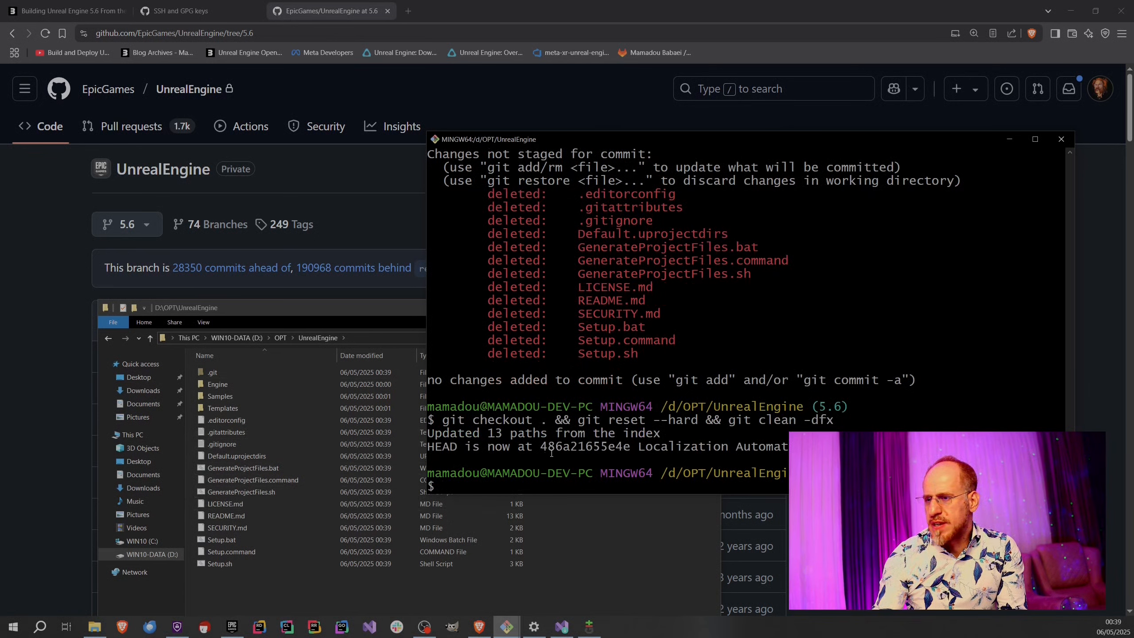
# Run git status again to check the state of the working tree after the reset.
pyautogui.doubleClick(697, 438)
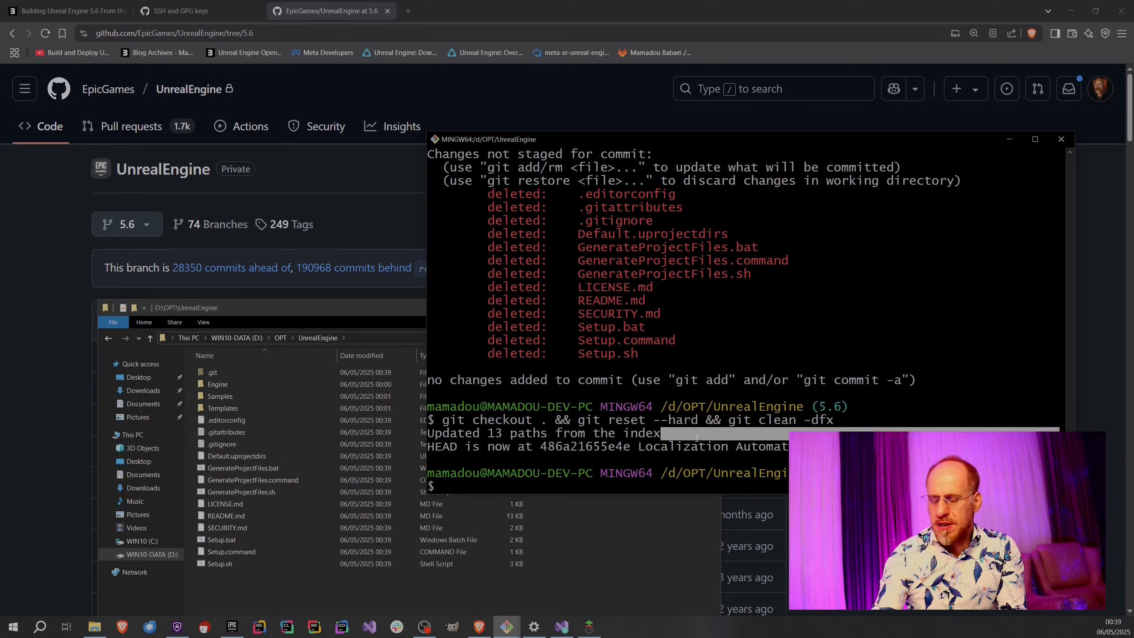
pyautogui.write('git status')
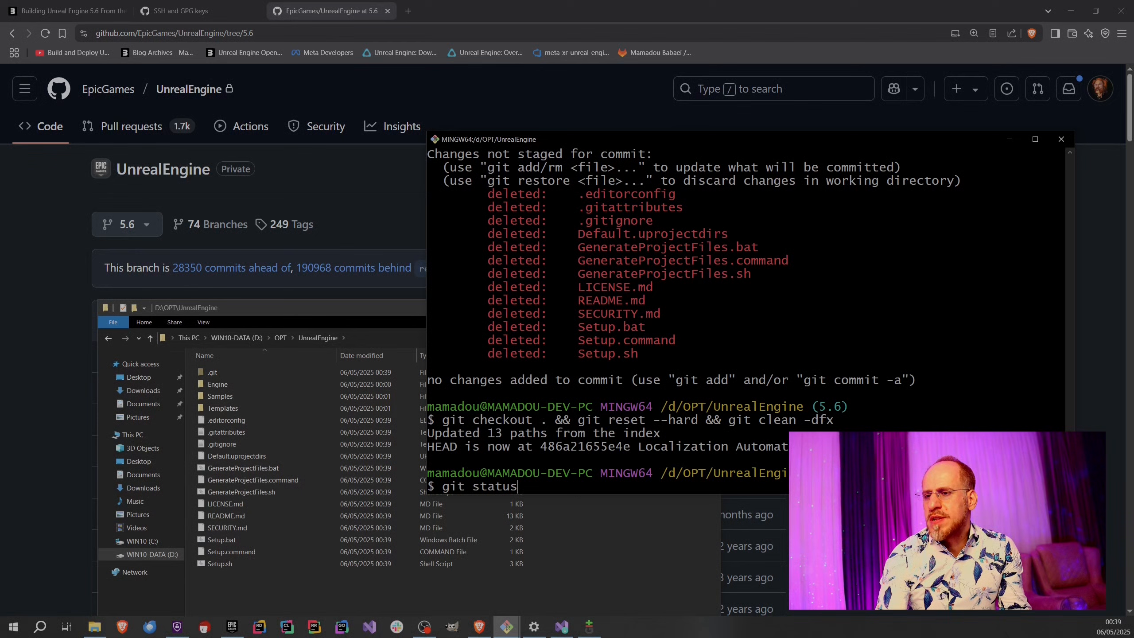
pyautogui.press('Return')
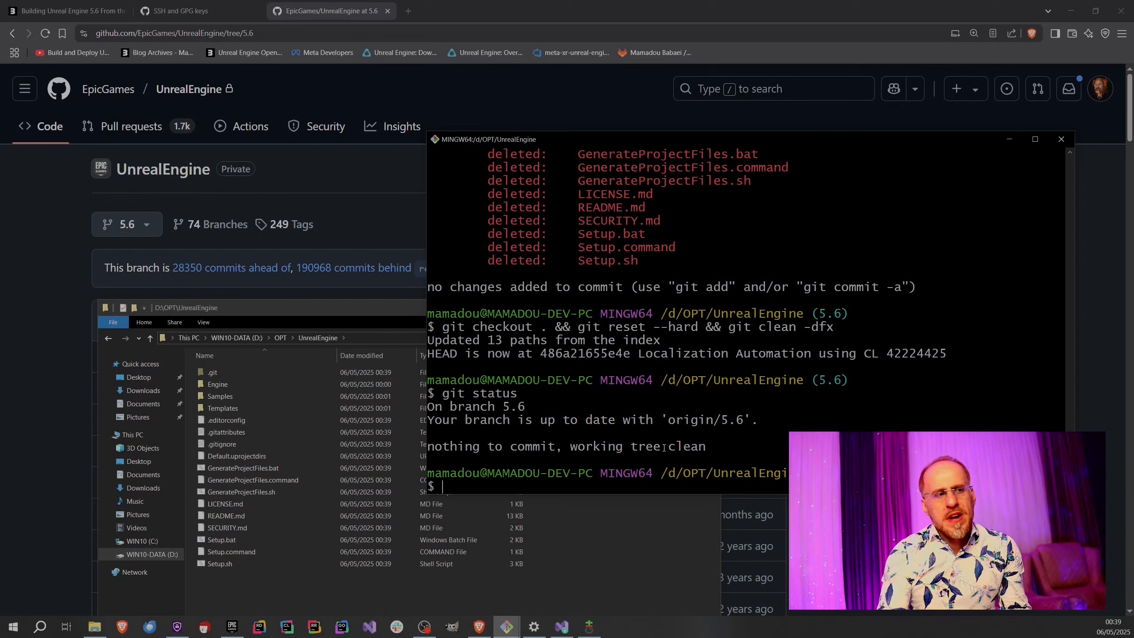
# Show the history with git log . and compare its latest commits with the 5.6 branch's commit list on GitHub.
pyautogui.write('git log .')
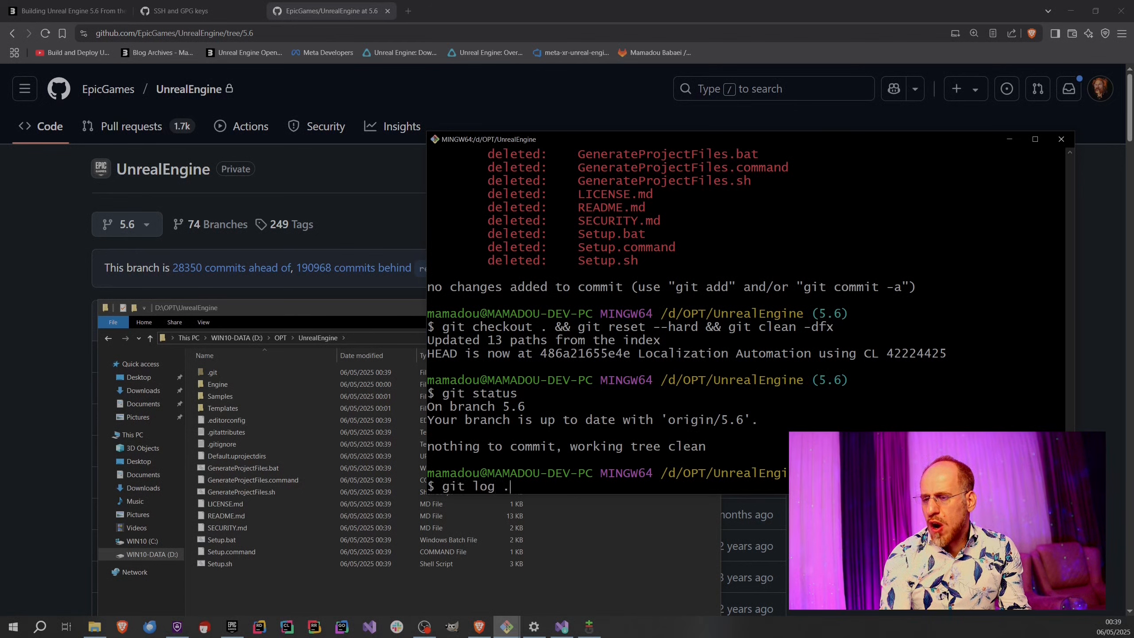
pyautogui.press('Return')
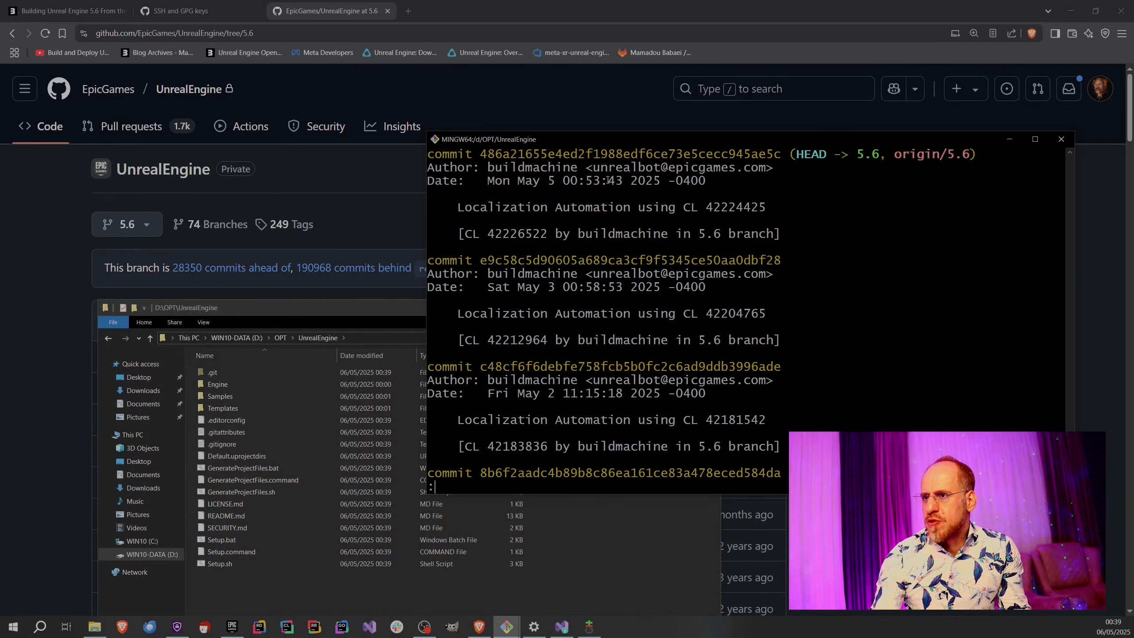
pyautogui.click(397, 219)
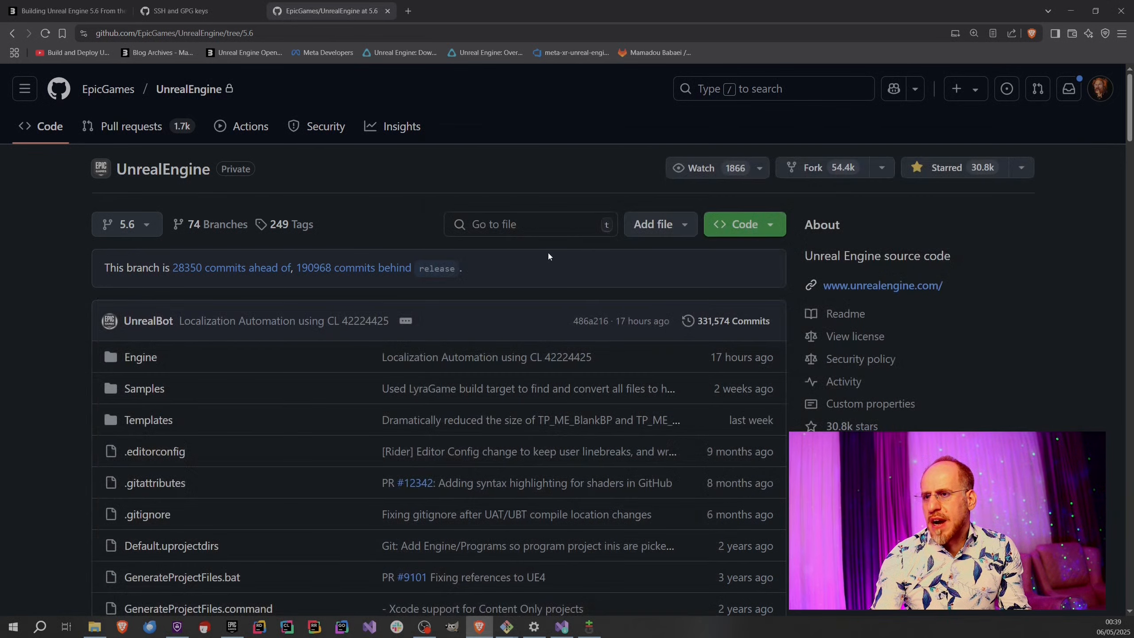
pyautogui.click(722, 324)
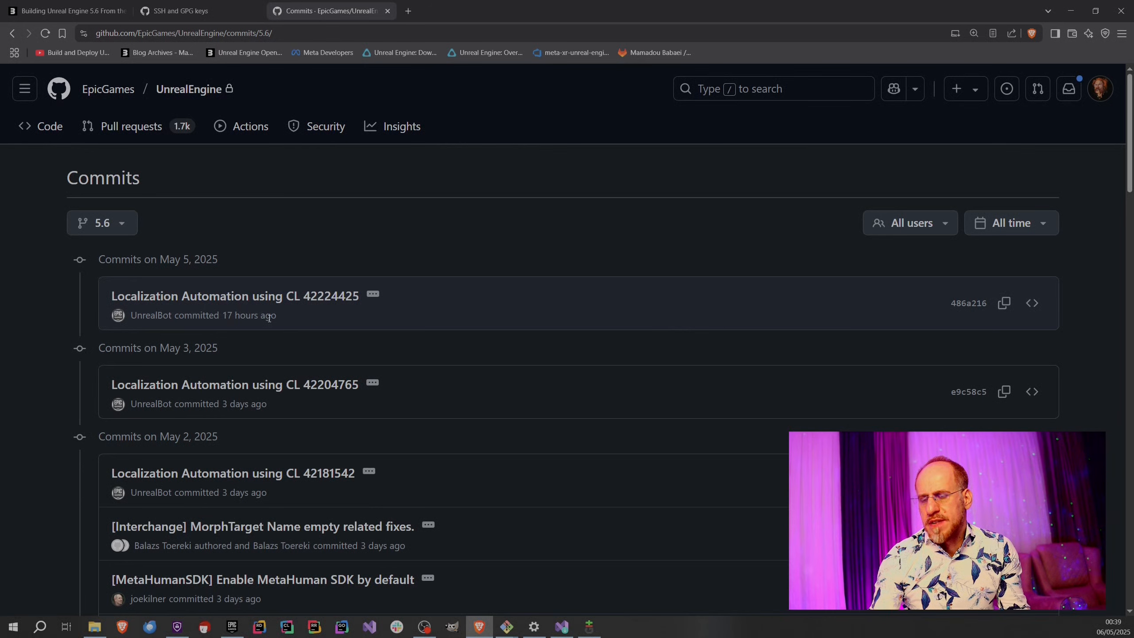
pyautogui.hotkey('alt', 'Tab')
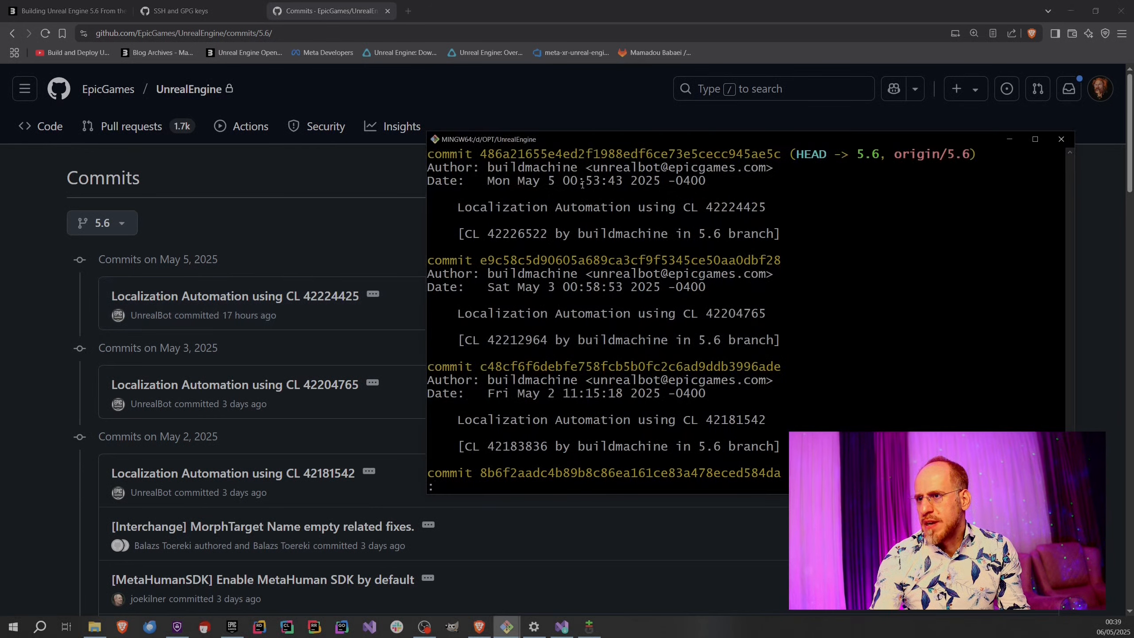
# Leave the commit log and run git pull to fetch any newer commits for the 5.6 branch.
pyautogui.moveTo(558, 181); pyautogui.dragTo(715, 183)
pyautogui.click(612, 208)
pyautogui.click(676, 238)
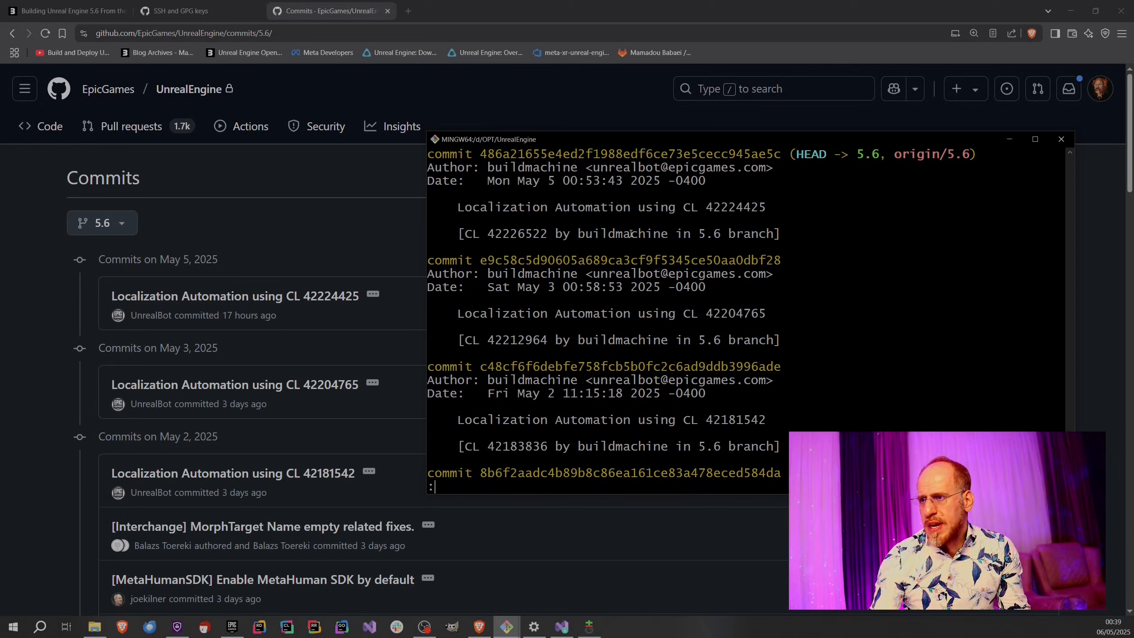
pyautogui.write('q')
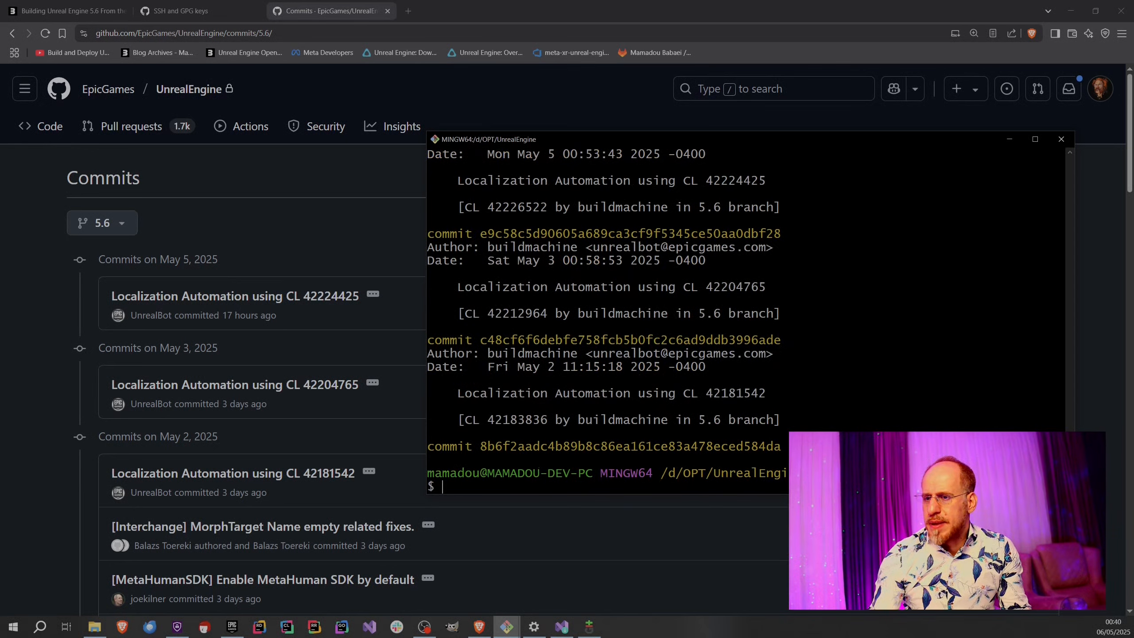
pyautogui.write('git pull')
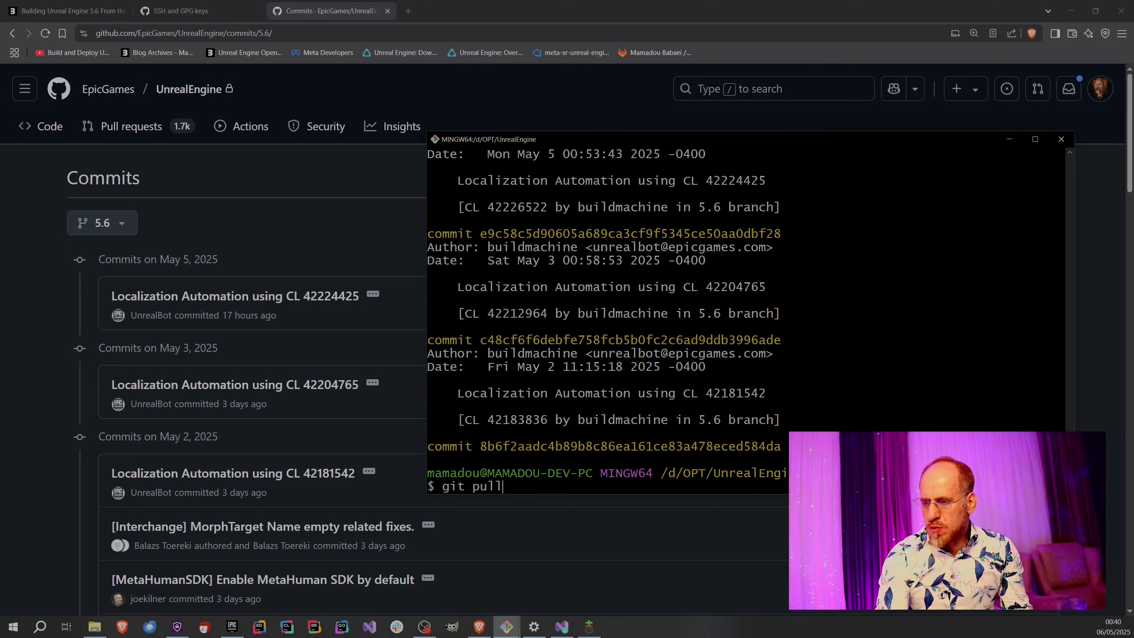
pyautogui.press('Return')
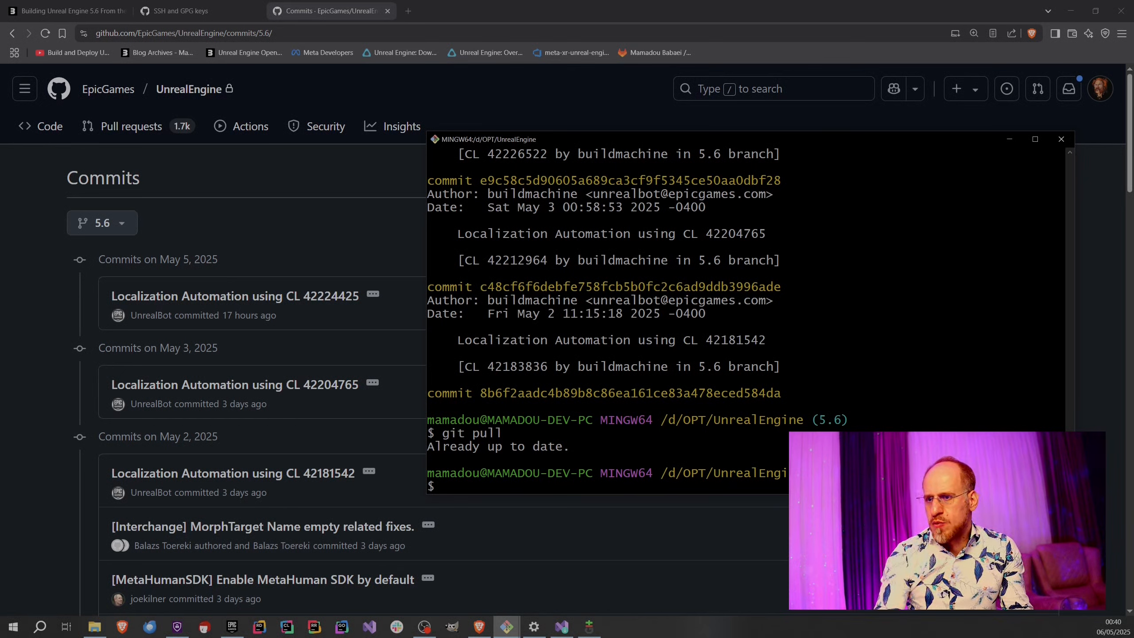
# Show the history again with git log and page through it to the older commits dated April 30, 2025.
pyautogui.press('Up')
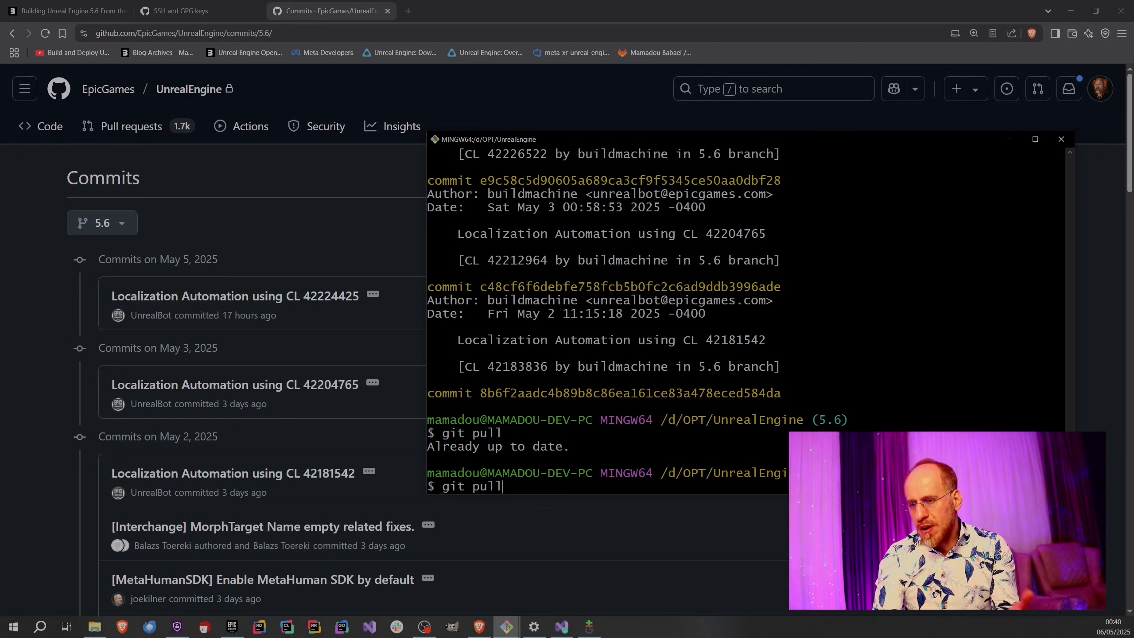
pyautogui.press('BackSpace')
pyautogui.press('BackSpace')
pyautogui.press('BackSpace')
pyautogui.press('BackSpace')
pyautogui.write('log .')
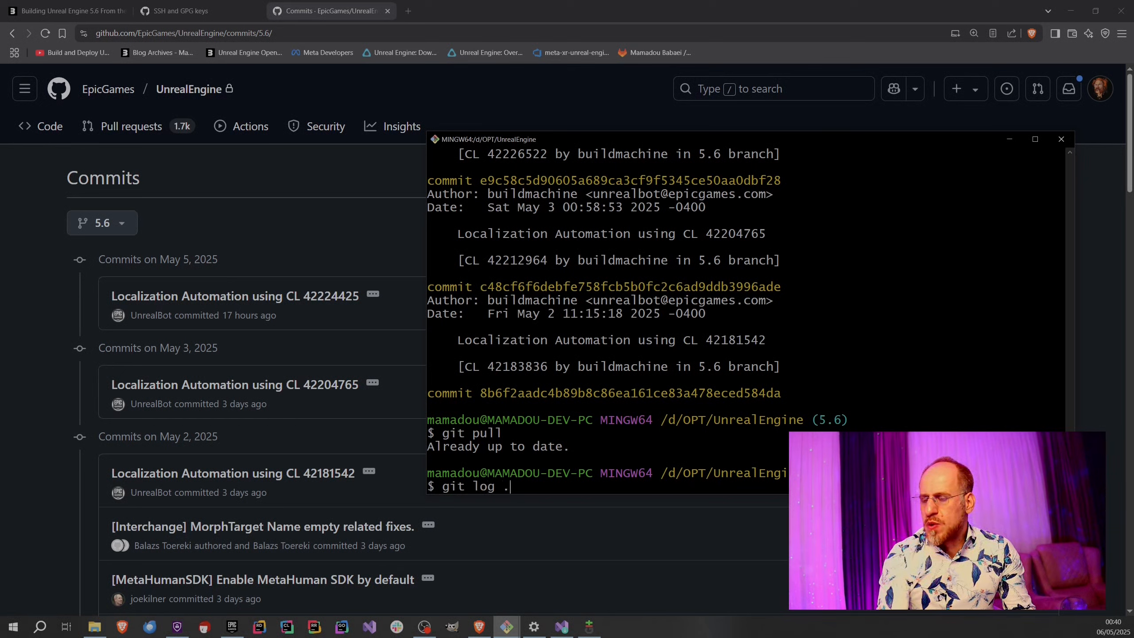
pyautogui.press('Return')
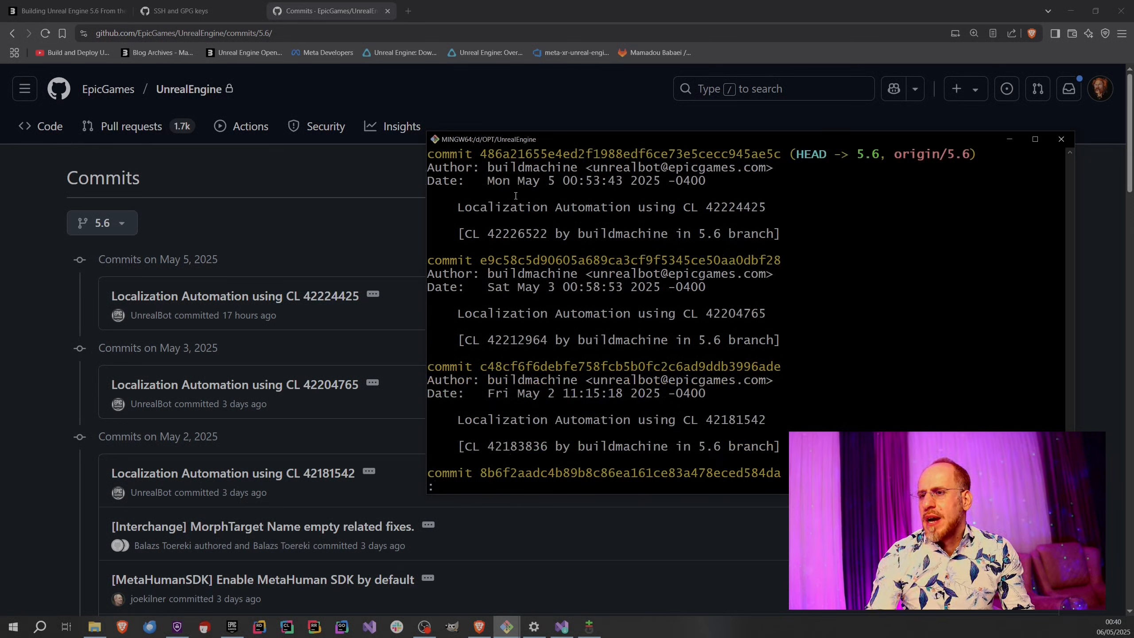
pyautogui.doubleClick(525, 260)
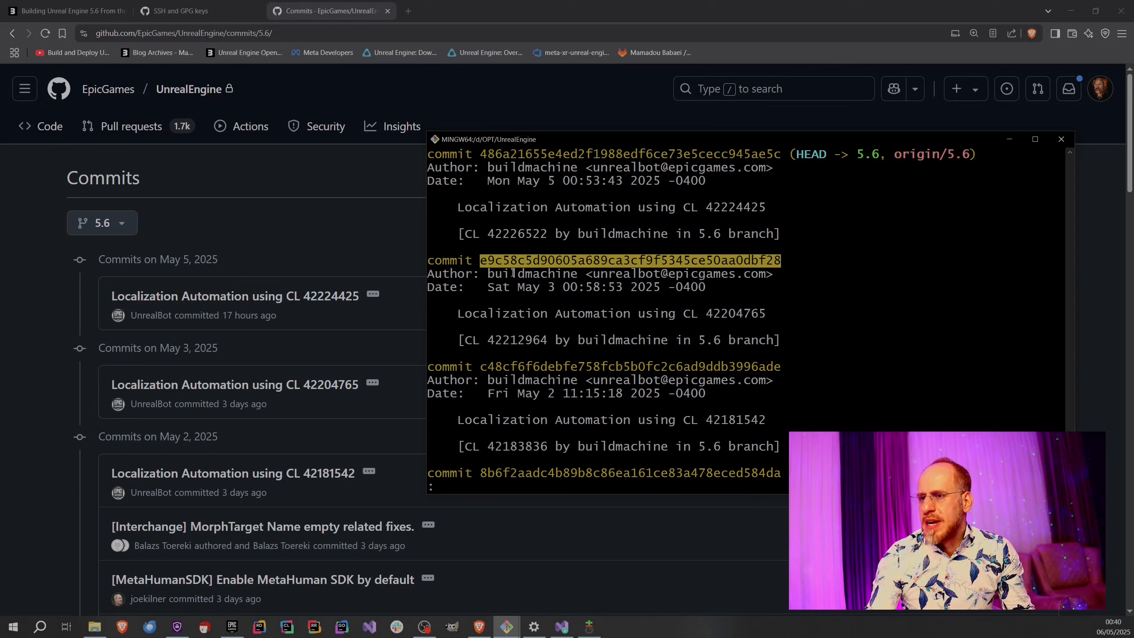
pyautogui.press('space')
pyautogui.press('space')
pyautogui.press('space')
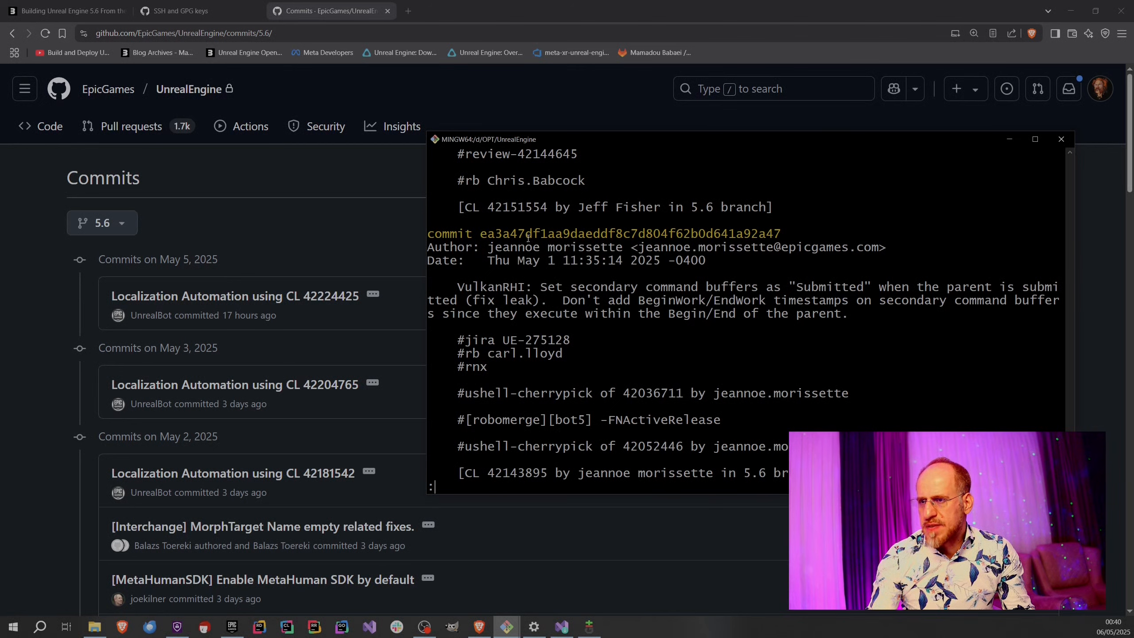
pyautogui.doubleClick(529, 234)
pyautogui.scroll(2, 563, 293)
pyautogui.scroll(-2, 563, 293)
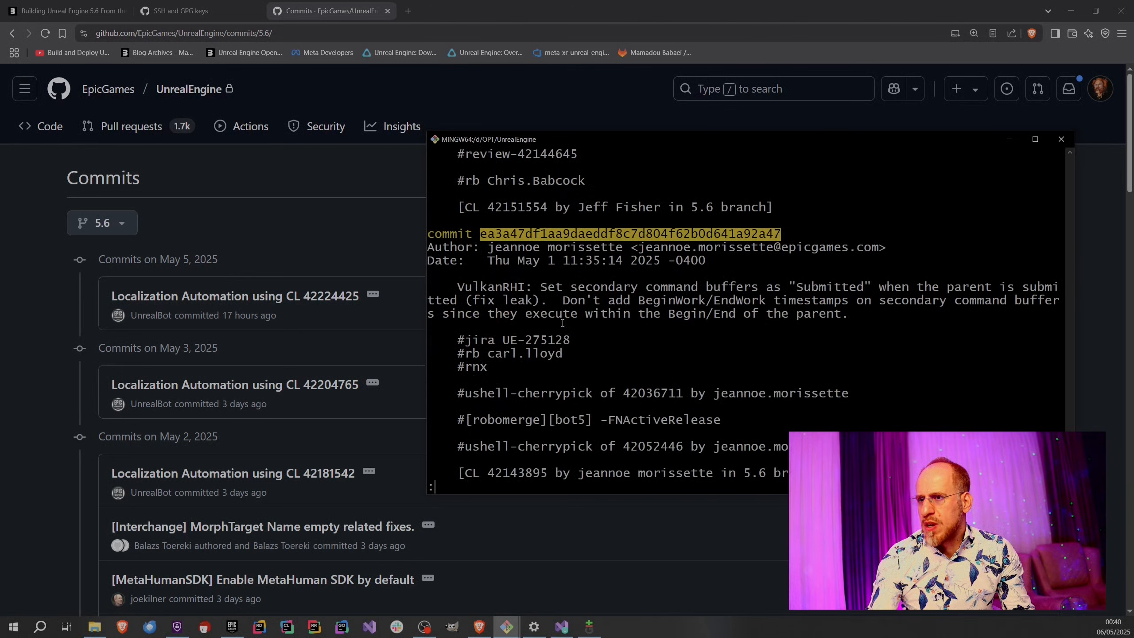
pyautogui.press('space')
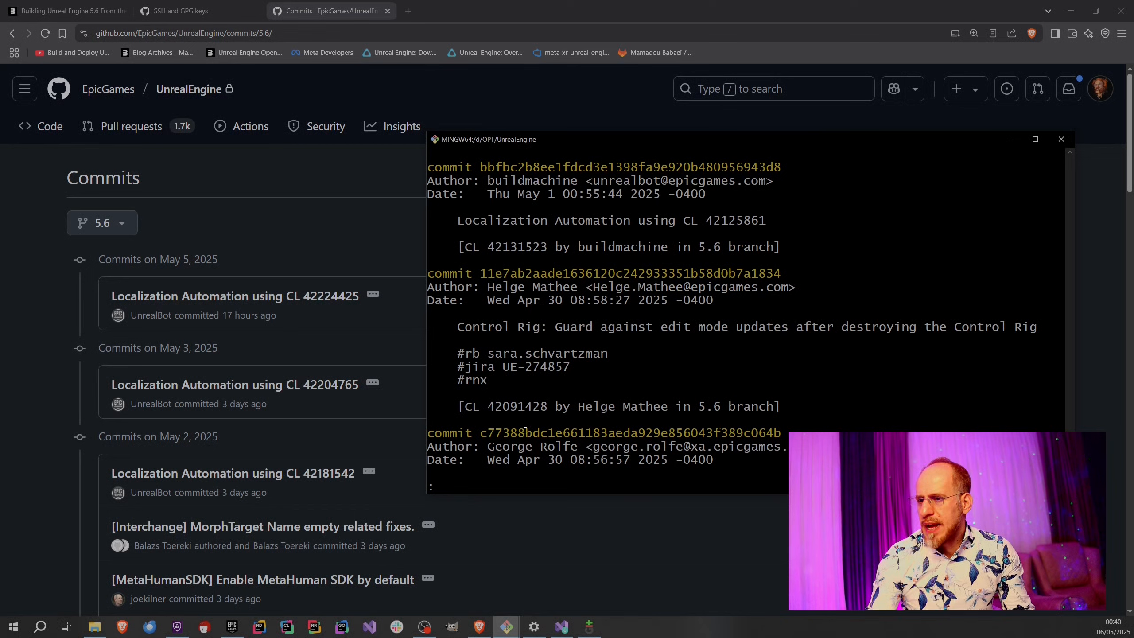
# Copy the hash of the April 30 08:56:57 commit and run git checkout c77388bdc1e661183aeda929e856043f389c064b.
pyautogui.doubleClick(526, 431)
pyautogui.rightClick(523, 430)
pyautogui.click(558, 448)
pyautogui.write('qgit checkout')
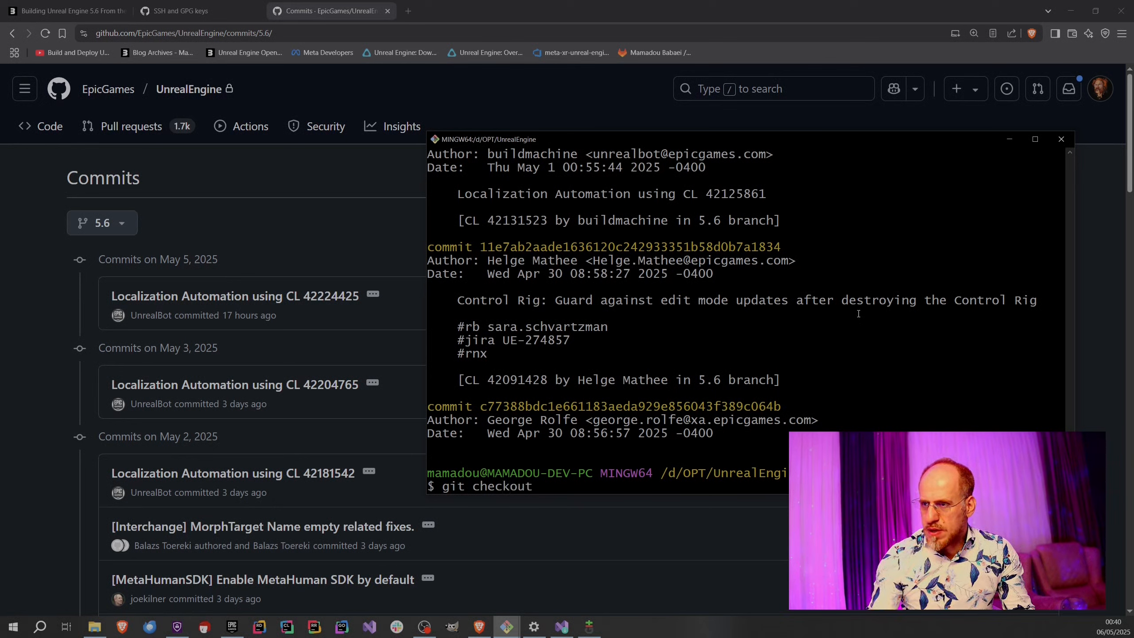
pyautogui.rightClick(745, 303)
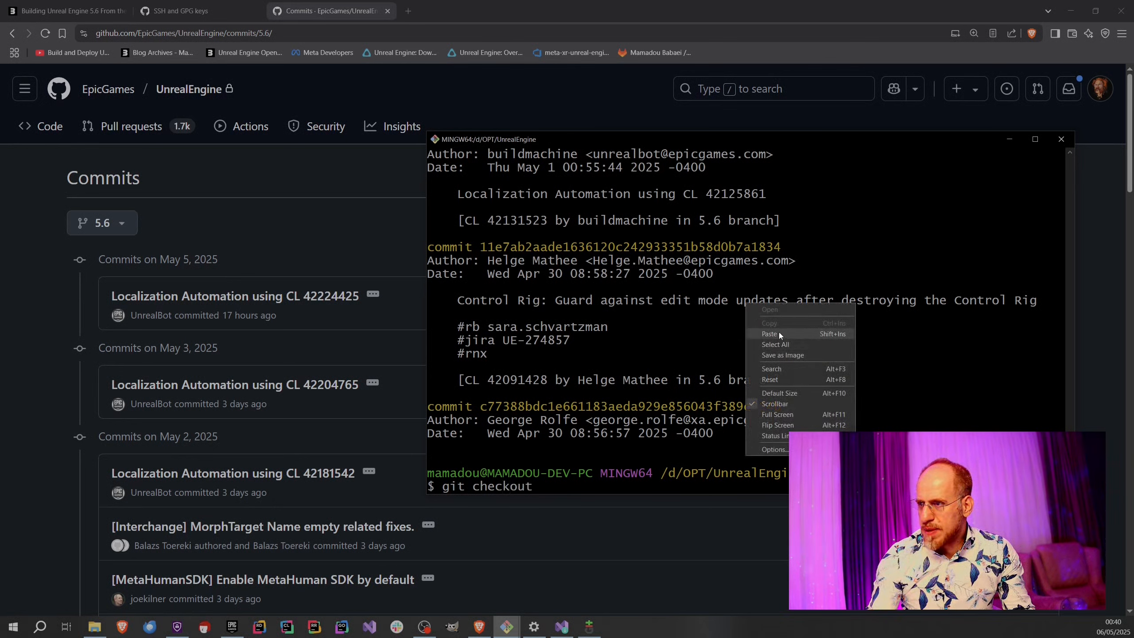
pyautogui.click(779, 333)
pyautogui.press('Return')
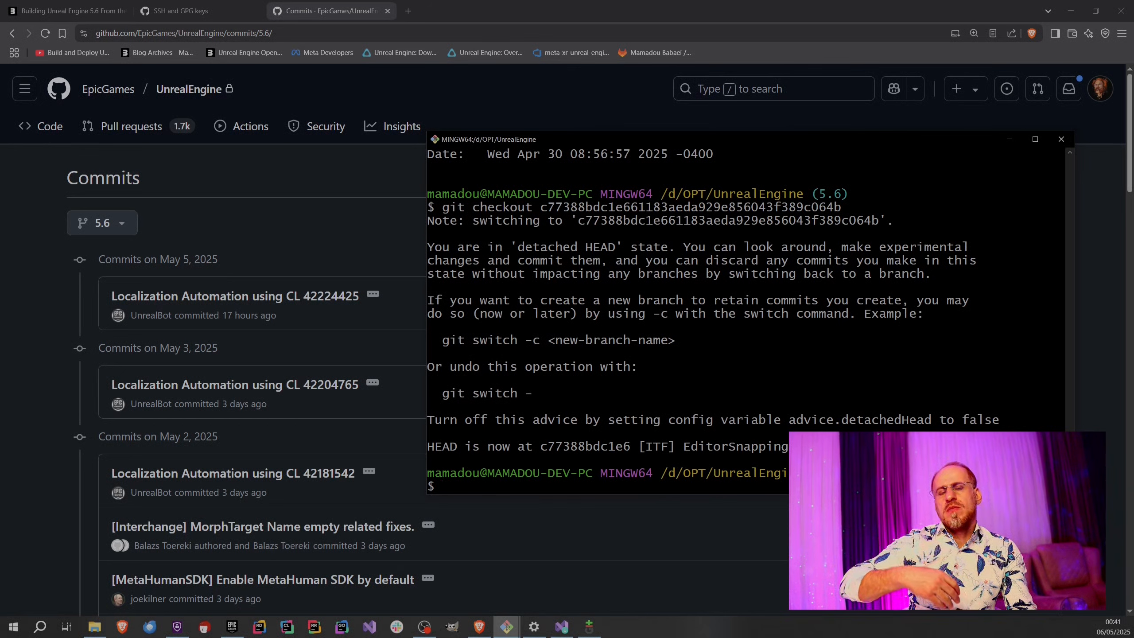
# Switch the repository back to the branch by running git checkout 5.6.
pyautogui.write('git ')
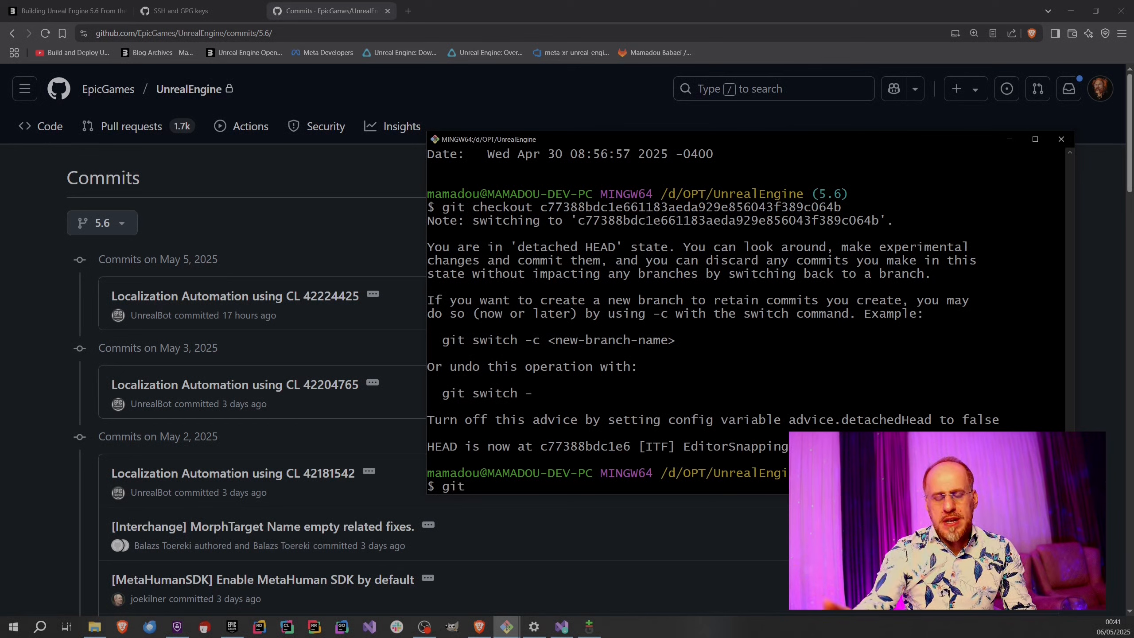
pyautogui.write('c h')
pyautogui.press('BackSpace')
pyautogui.press('BackSpace')
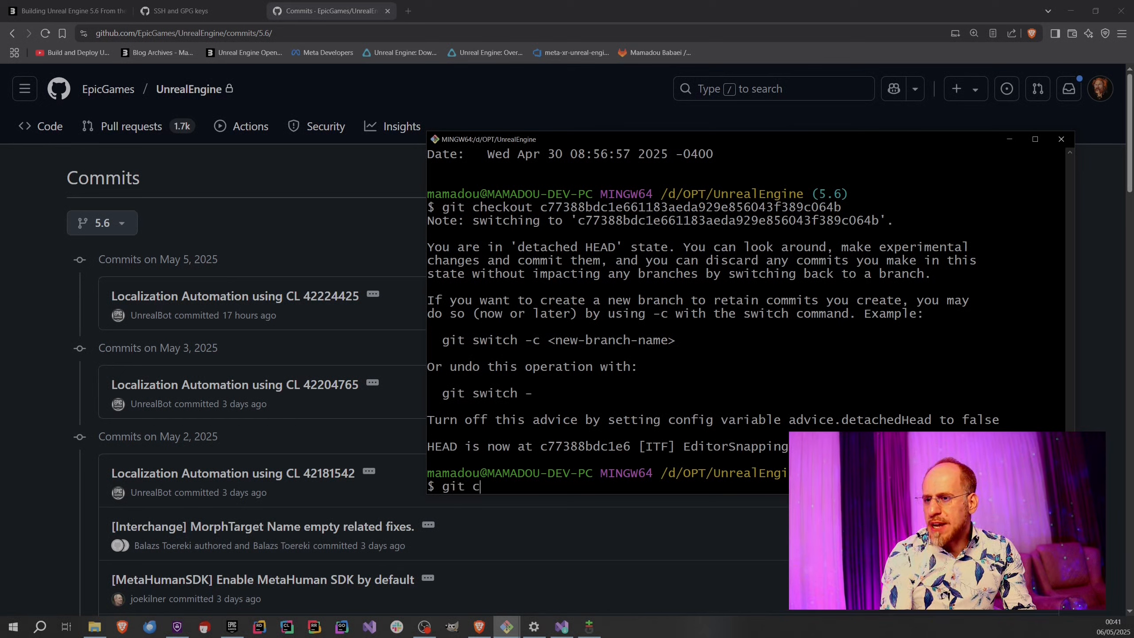
pyautogui.write('heckout')
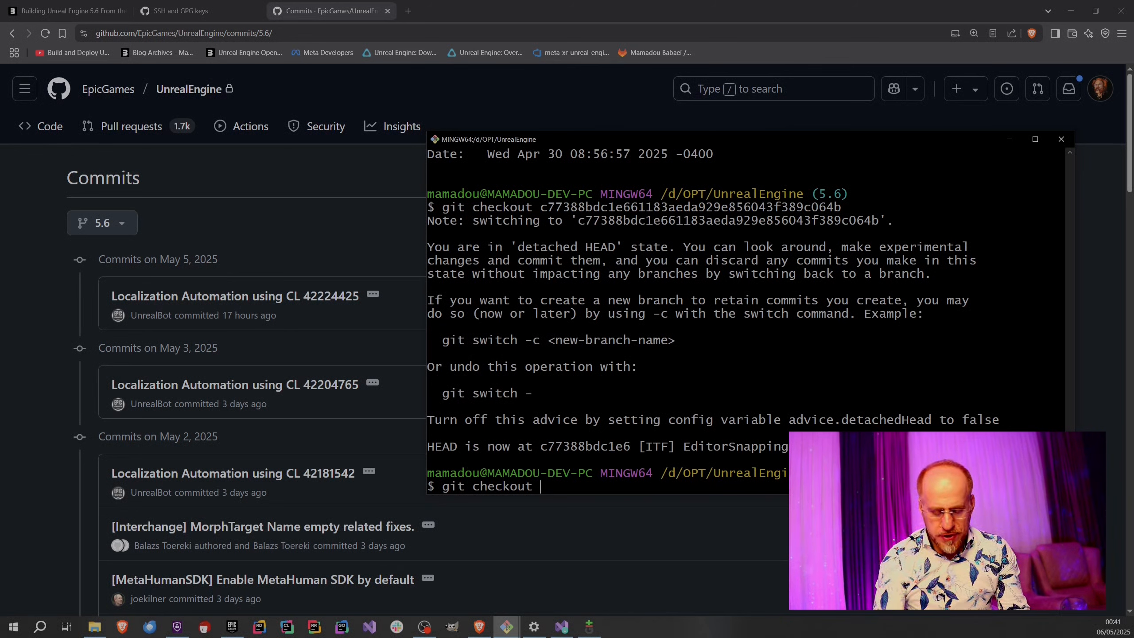
pyautogui.write('5.6')
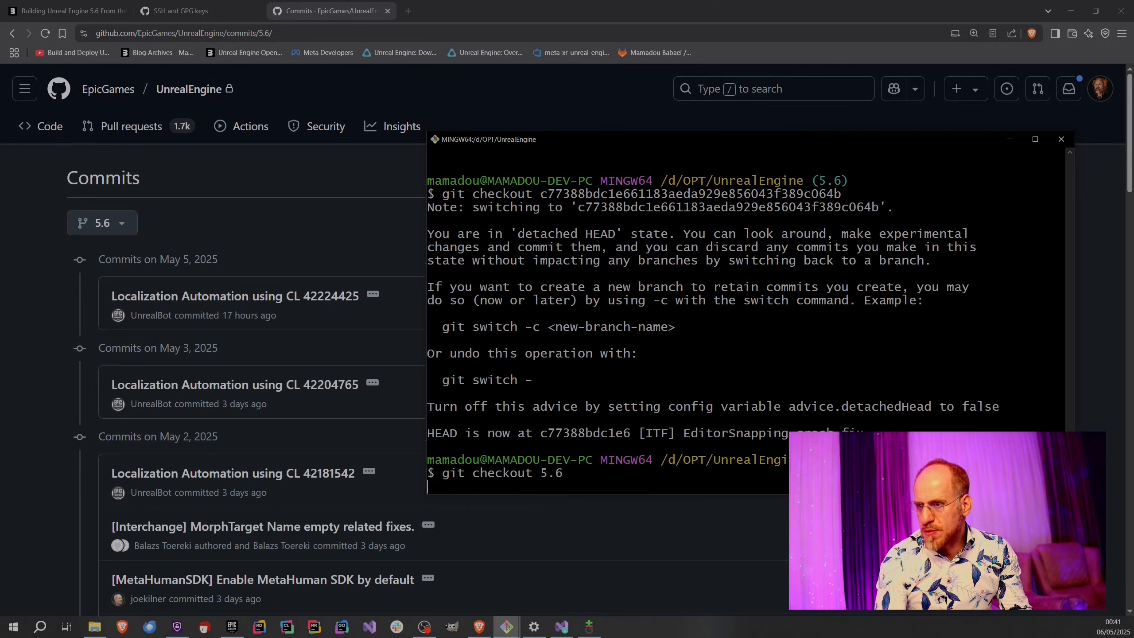
pyautogui.press('Return')
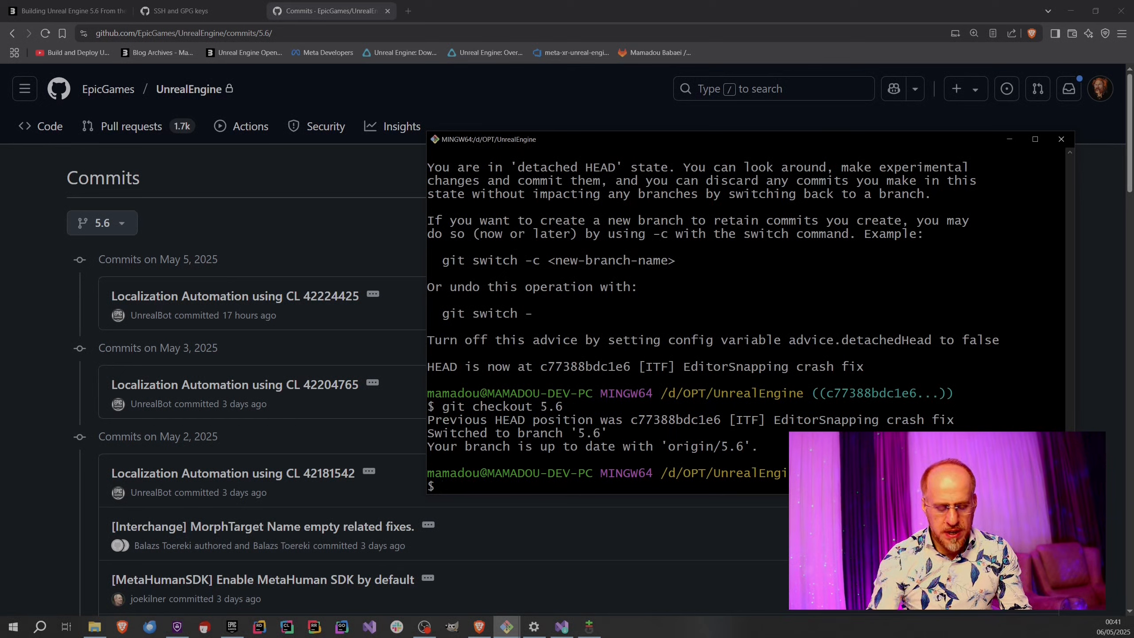
# List all local and remote branches with git branch -a, and close the Git Bash terminal after viewing them.
pyautogui.write('git branch -')
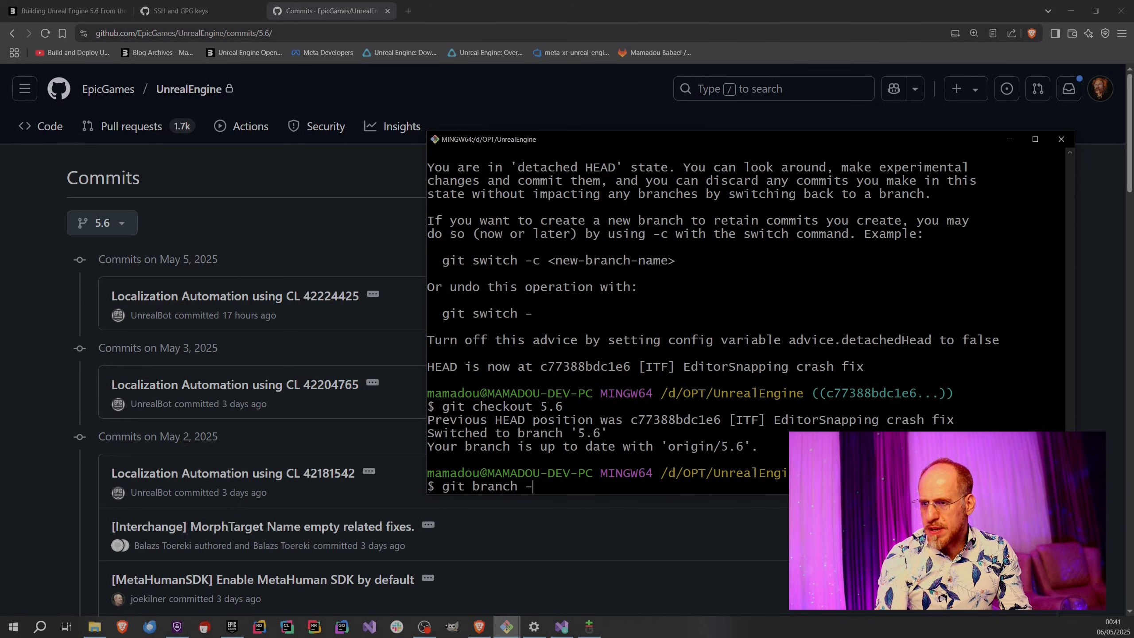
pyautogui.write('a')
pyautogui.press('Return')
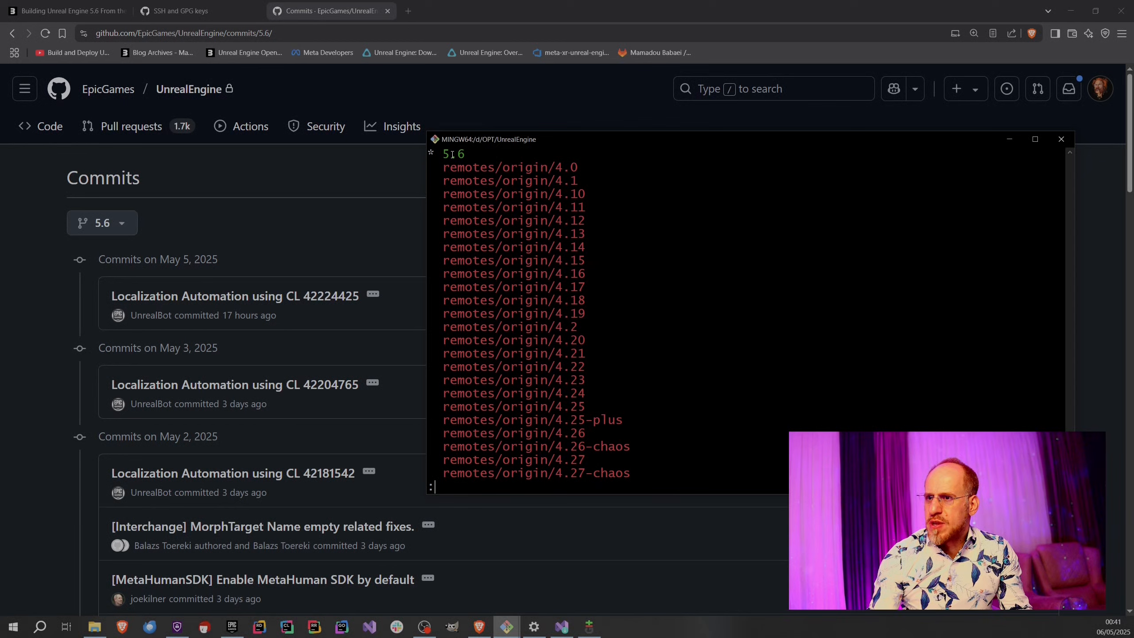
pyautogui.press('q')
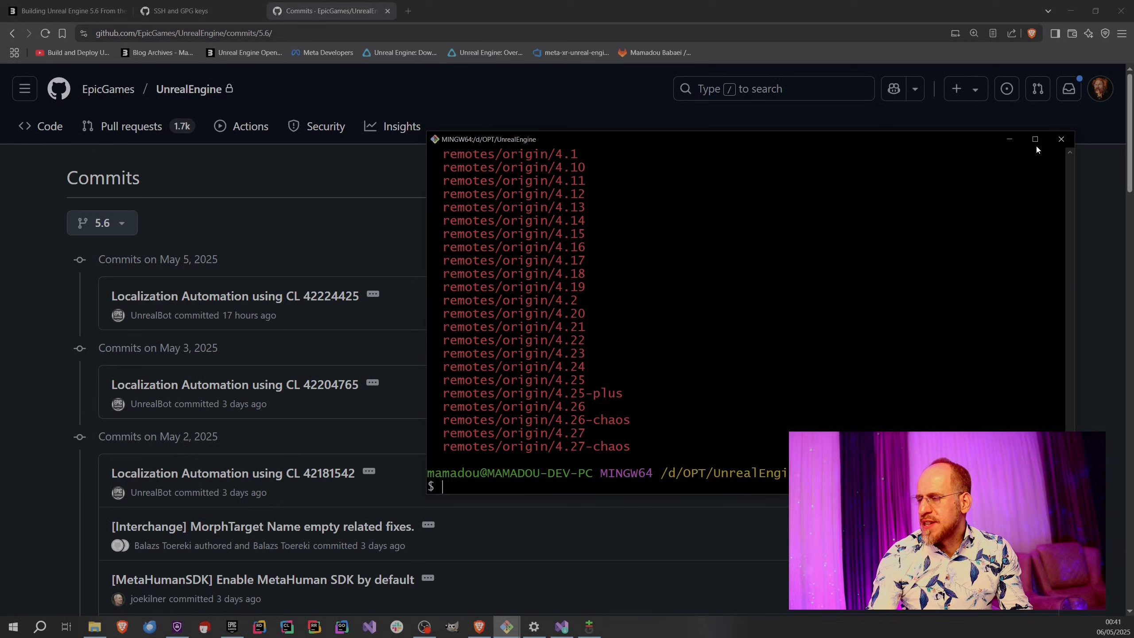
pyautogui.click(1062, 140)
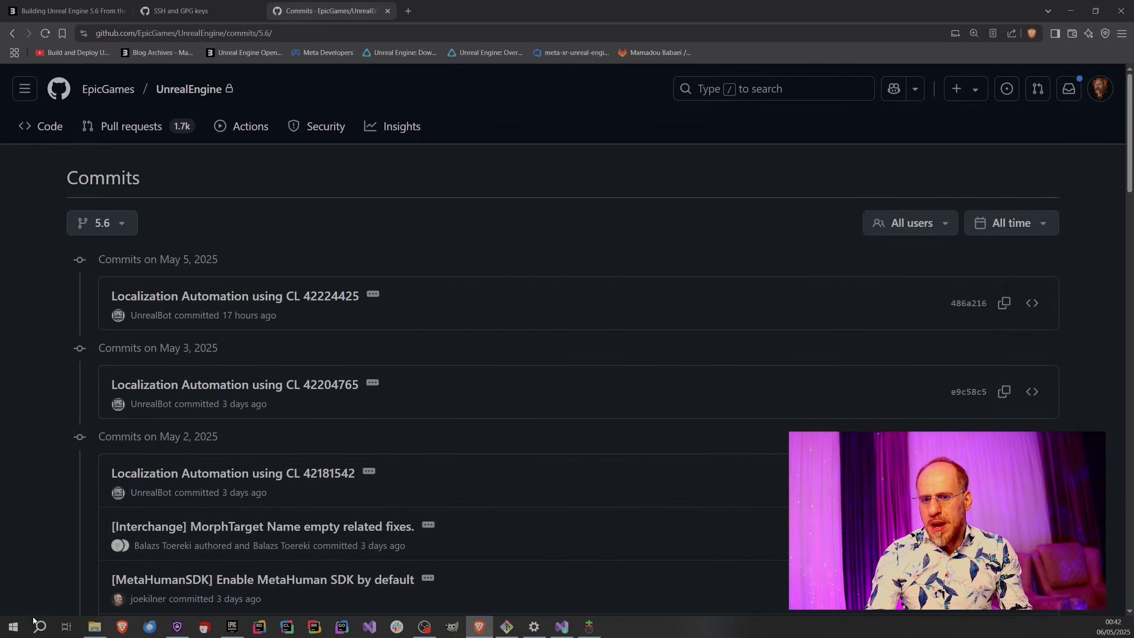
# Open the Developer Command Prompt for VS 2022, with its text enlarged and its window fully in view.
pyautogui.click(12, 626)
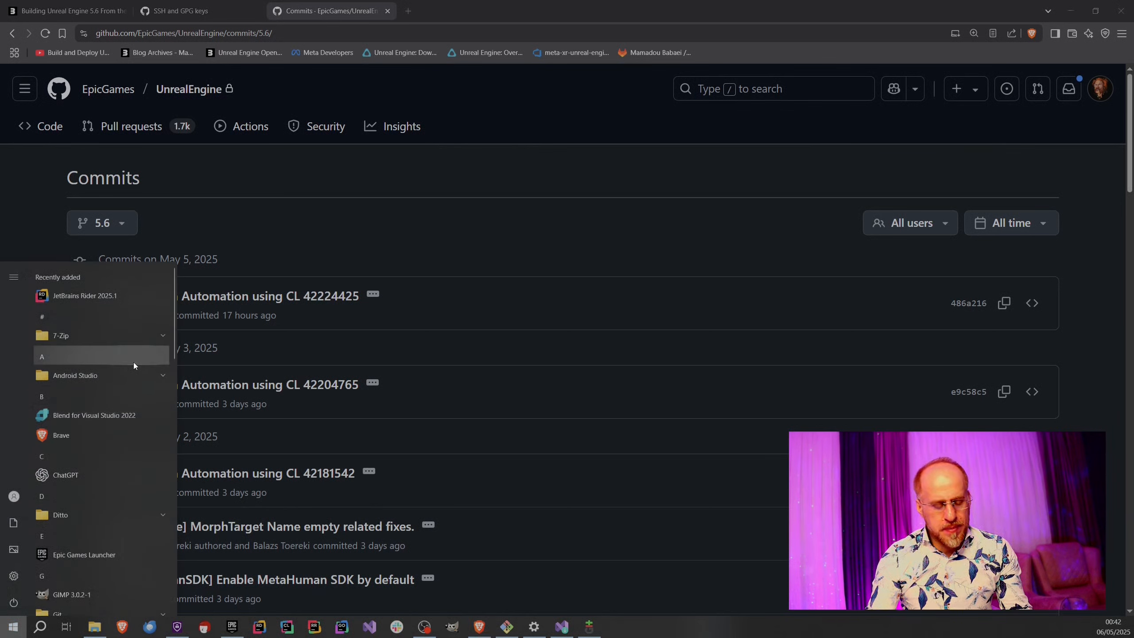
pyautogui.write('develop')
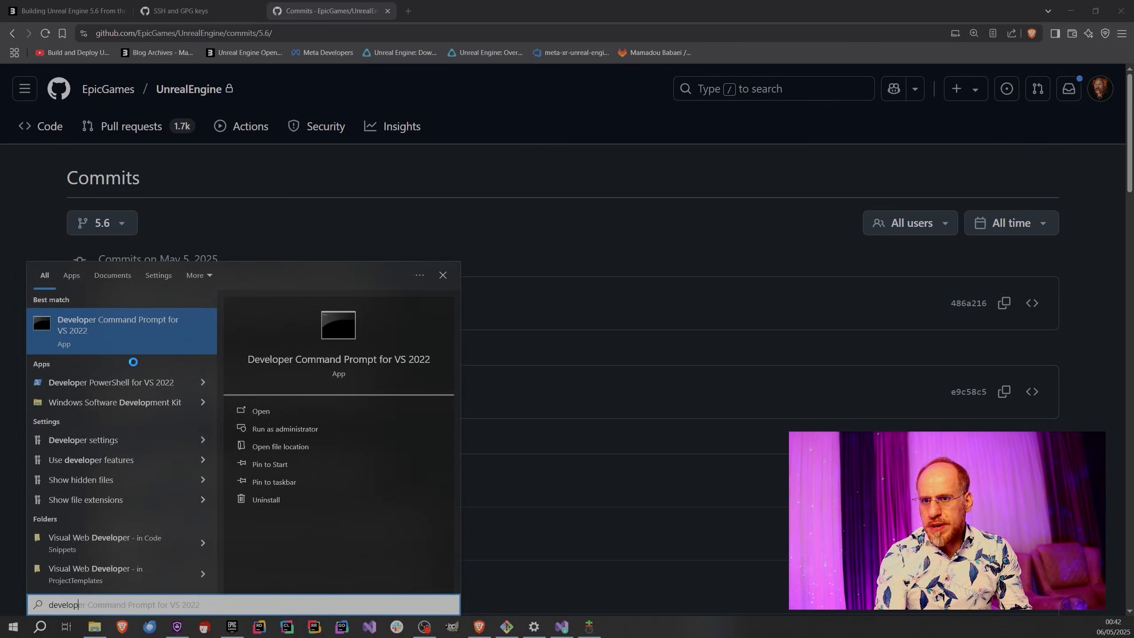
pyautogui.write('er')
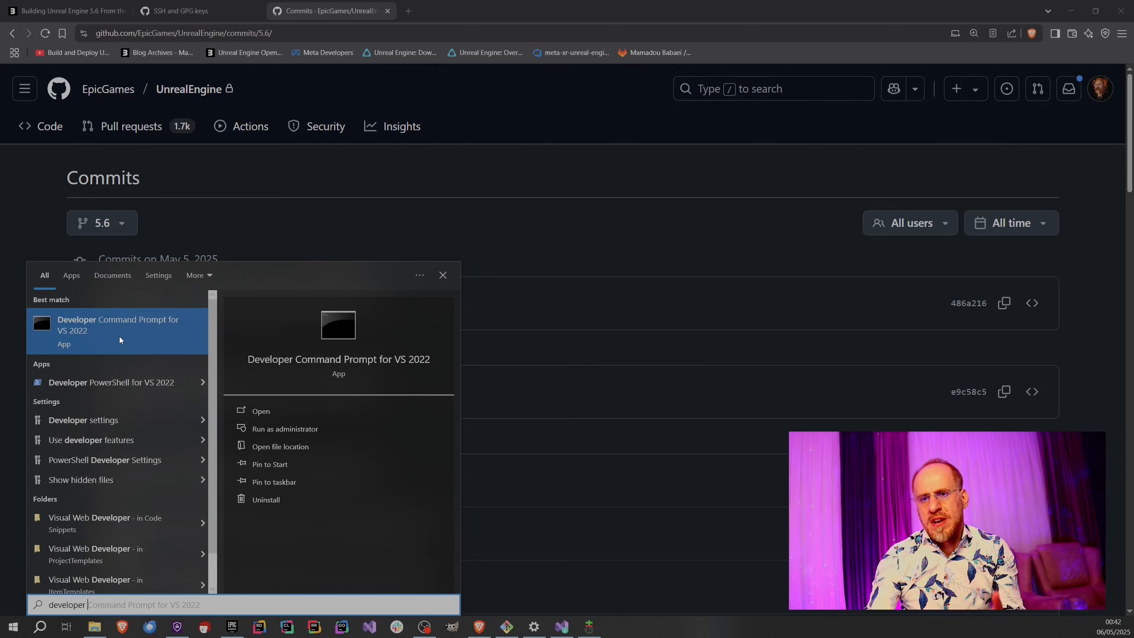
pyautogui.click(119, 336)
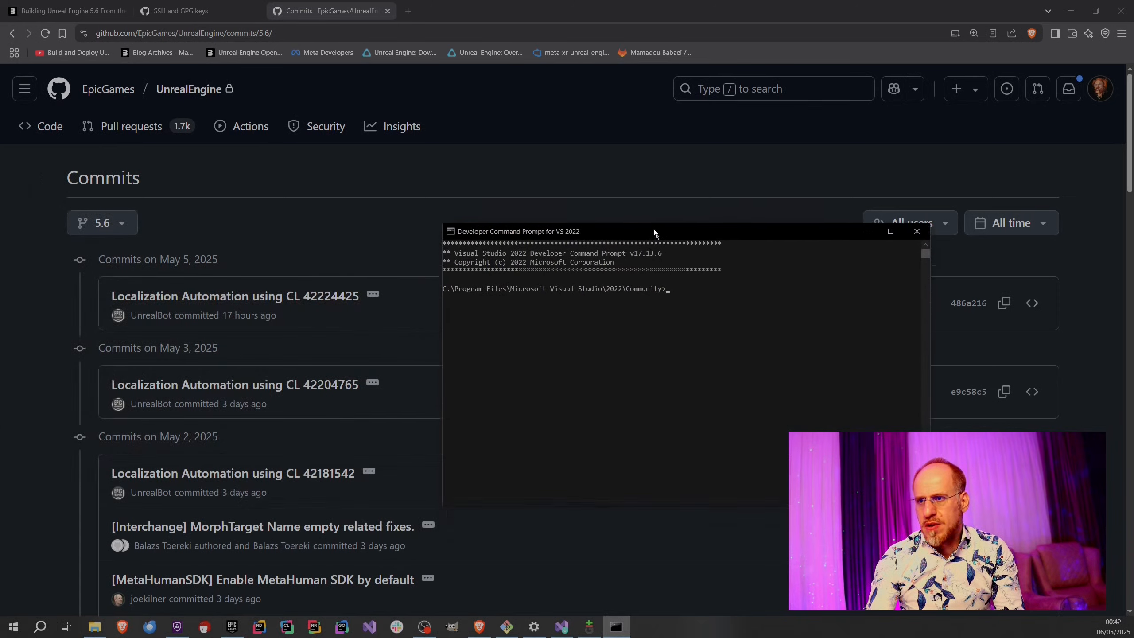
pyautogui.keyDown('ctrl'); pyautogui.scroll(4, 660, 298); pyautogui.keyUp('ctrl')
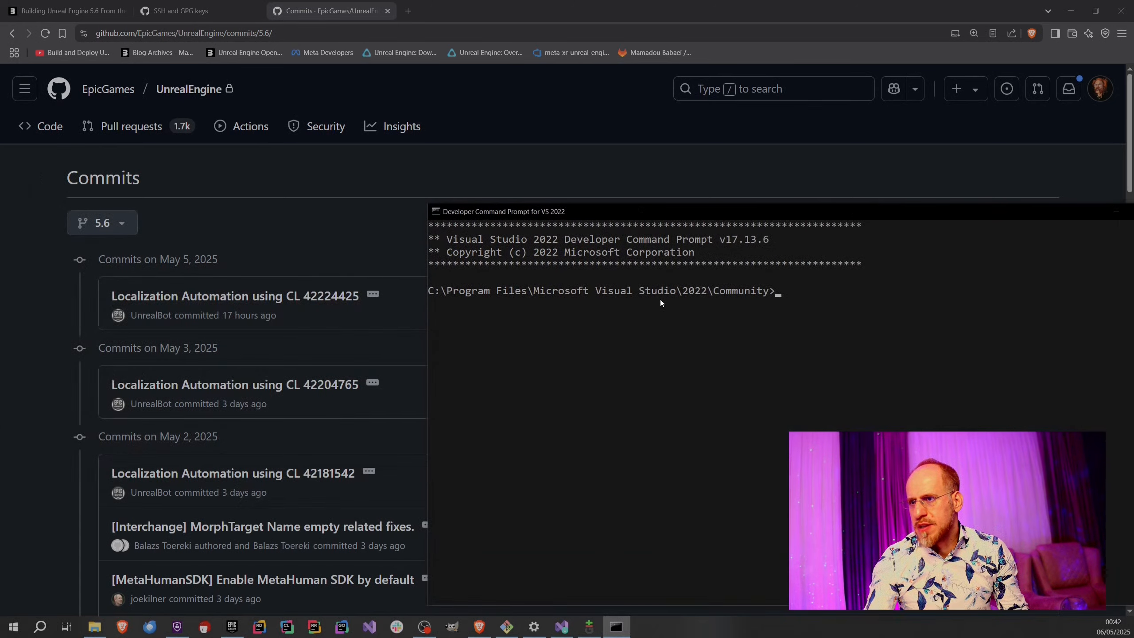
pyautogui.moveTo(614, 215); pyautogui.dragTo(372, 105)
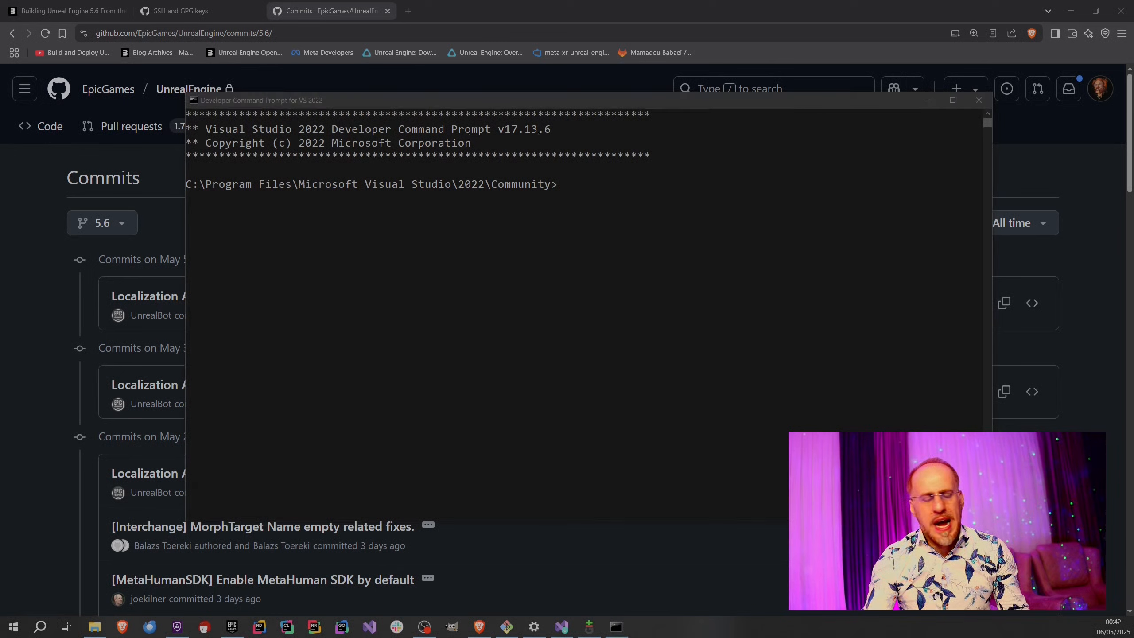
# Open a standard Command Prompt to compare it with the developer prompt, and close it again.
pyautogui.click(13, 627)
pyautogui.write('cmd')
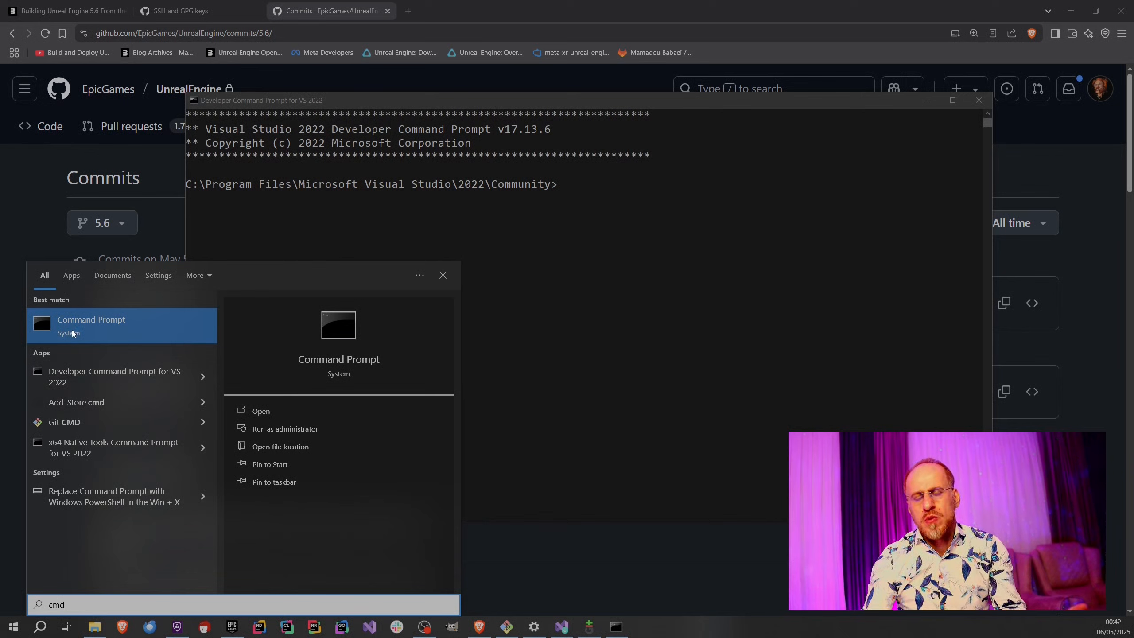
pyautogui.click(85, 330)
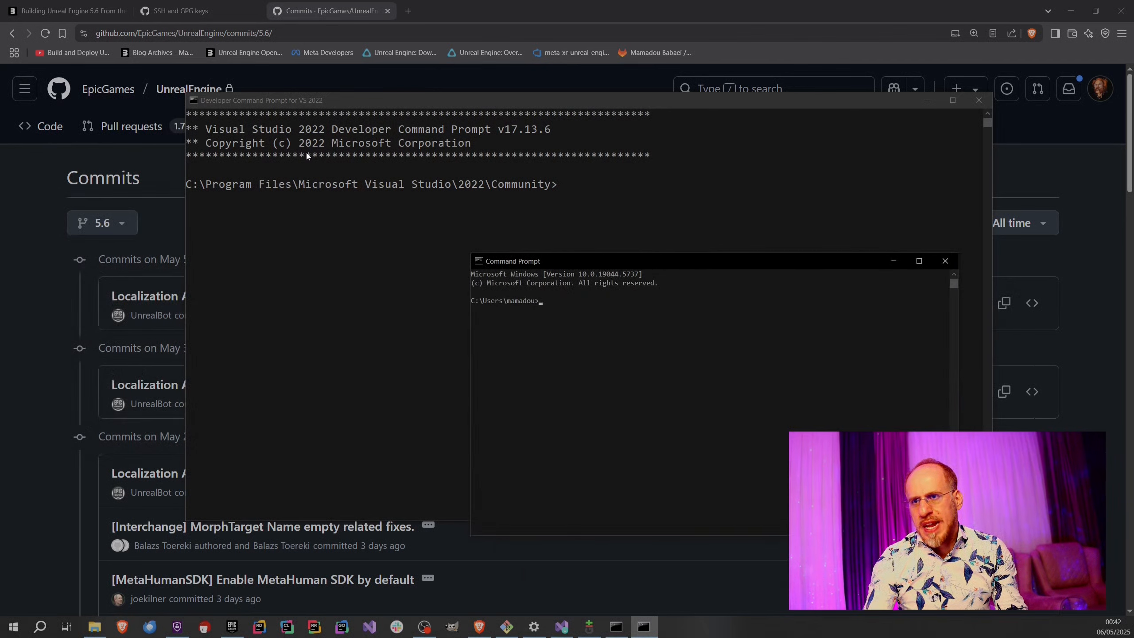
pyautogui.click(945, 262)
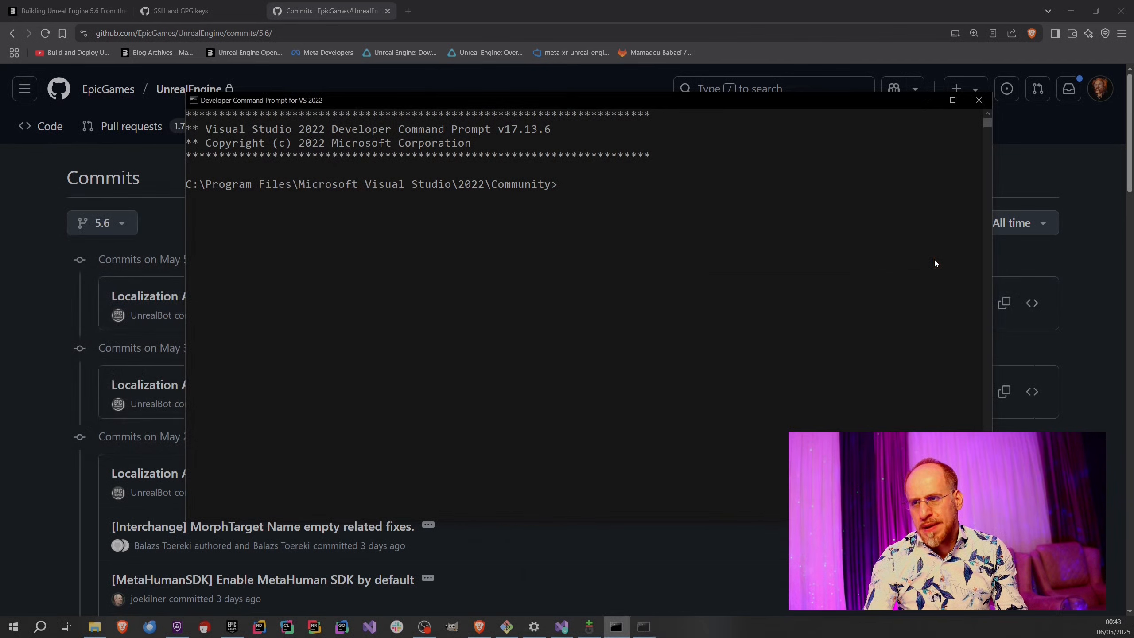
# Find the Developer Command Prompt for VS 2022 in the Visual Studio 2022 folder among the installed programs, and return to its window.
pyautogui.click(15, 626)
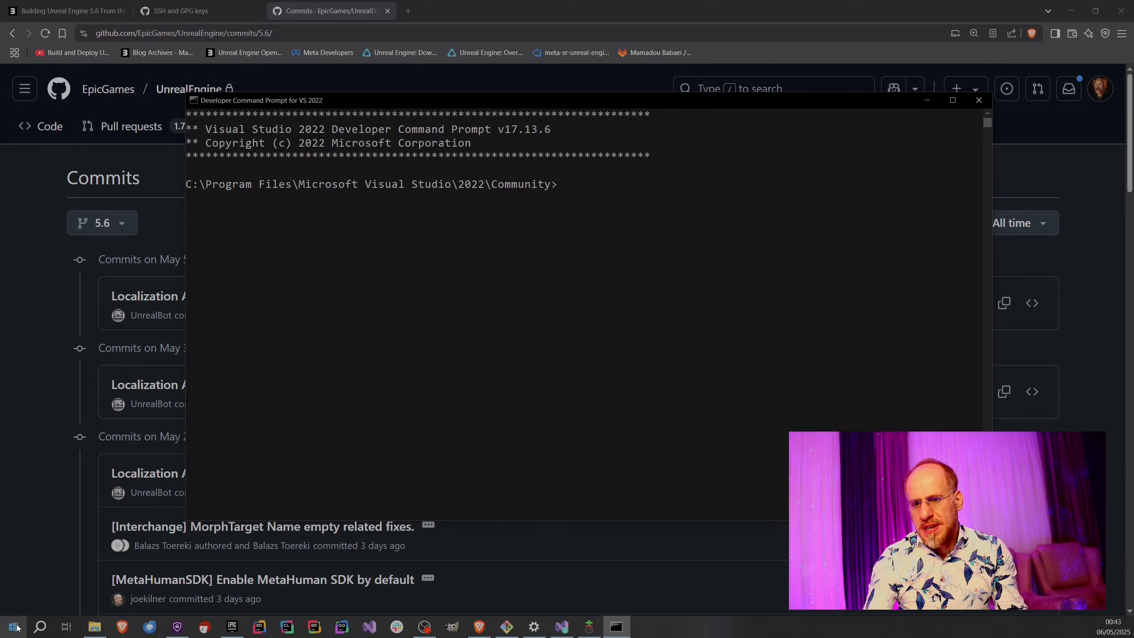
pyautogui.scroll(-5, 69, 549)
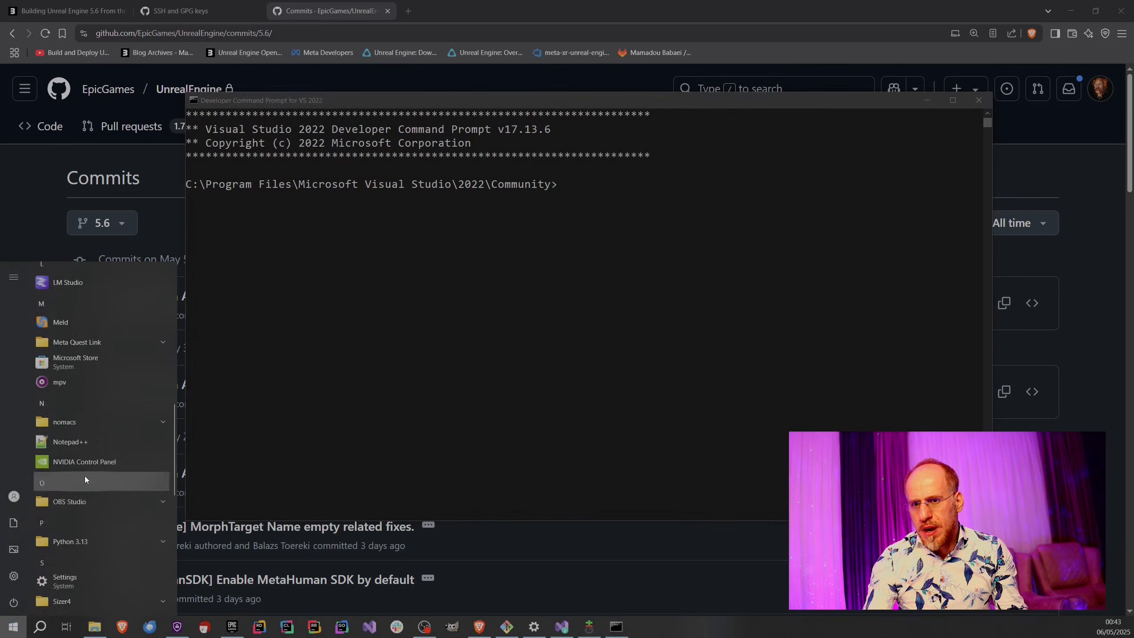
pyautogui.scroll(4, 87, 474)
pyautogui.scroll(-9, 89, 474)
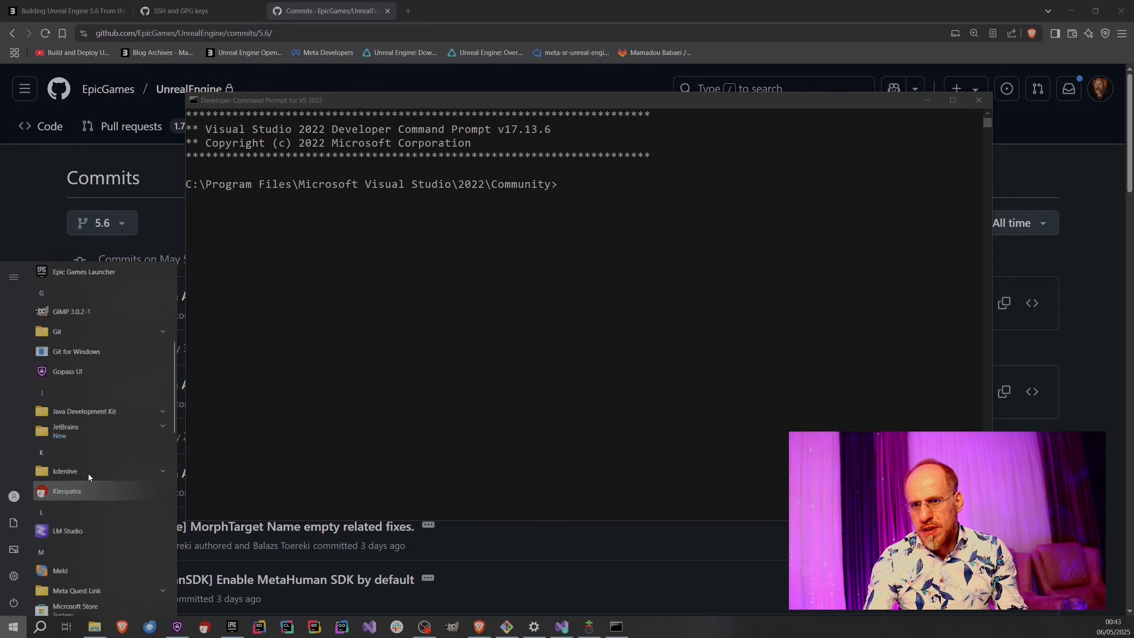
pyautogui.scroll(-2, 94, 480)
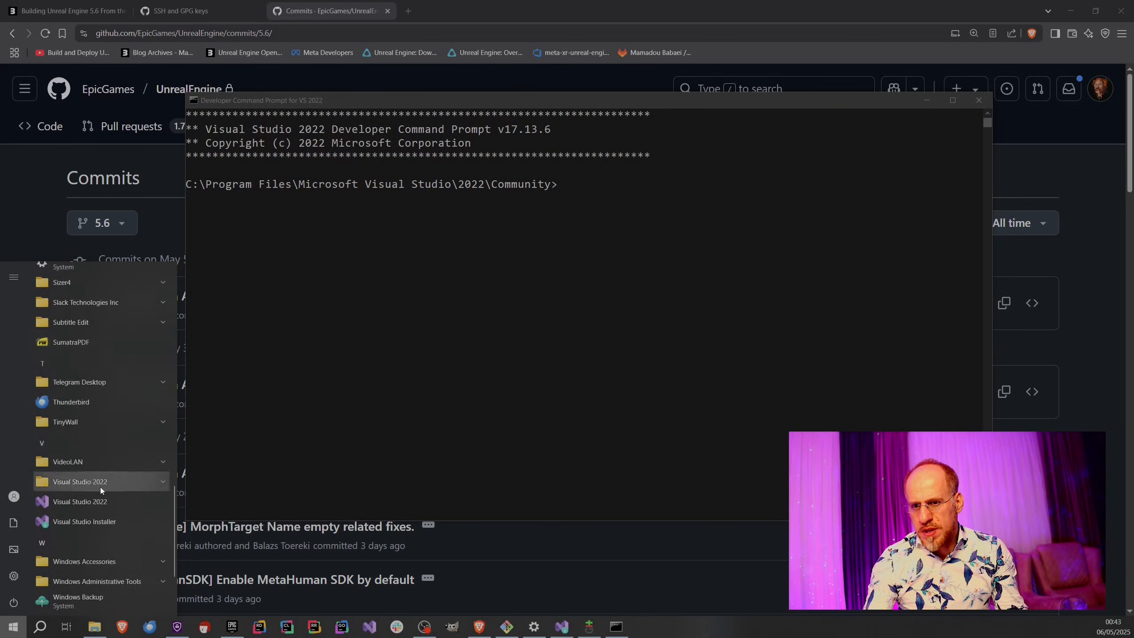
pyautogui.click(105, 486)
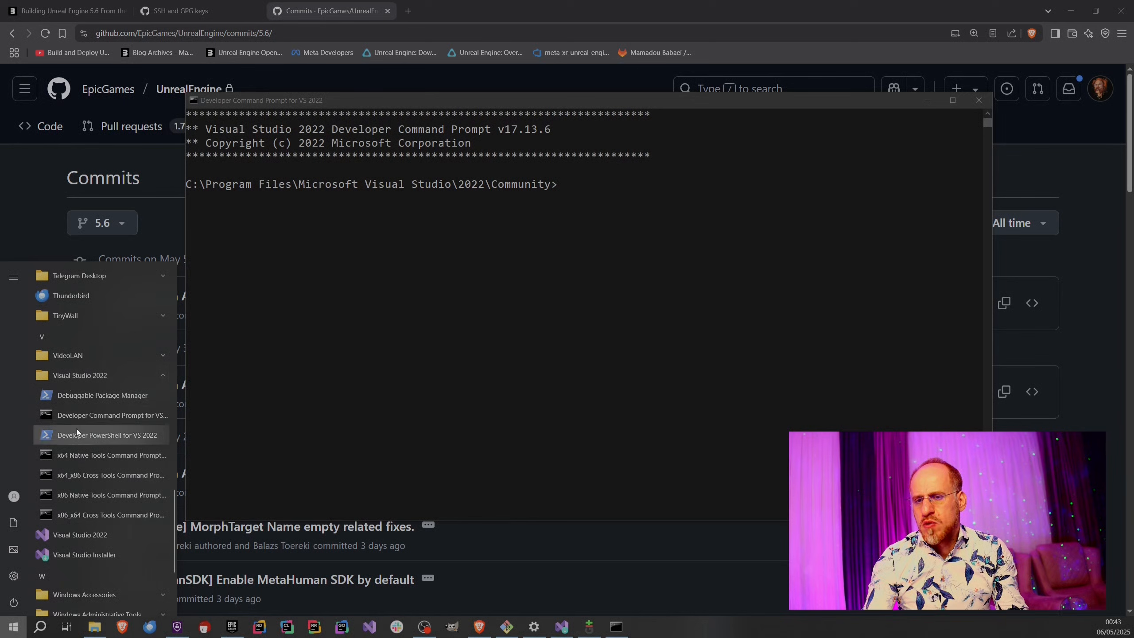
pyautogui.click(117, 418)
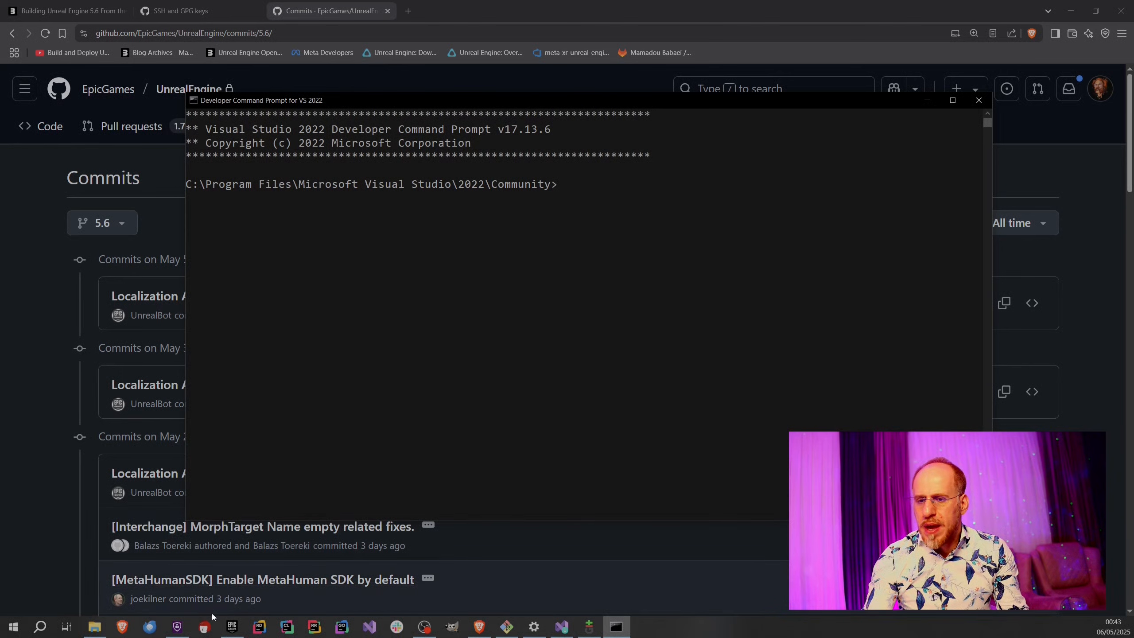
# Copy the D:\OPT\UnrealEngine path from File Explorer and paste it after cd in the developer prompt.
pyautogui.click(101, 626)
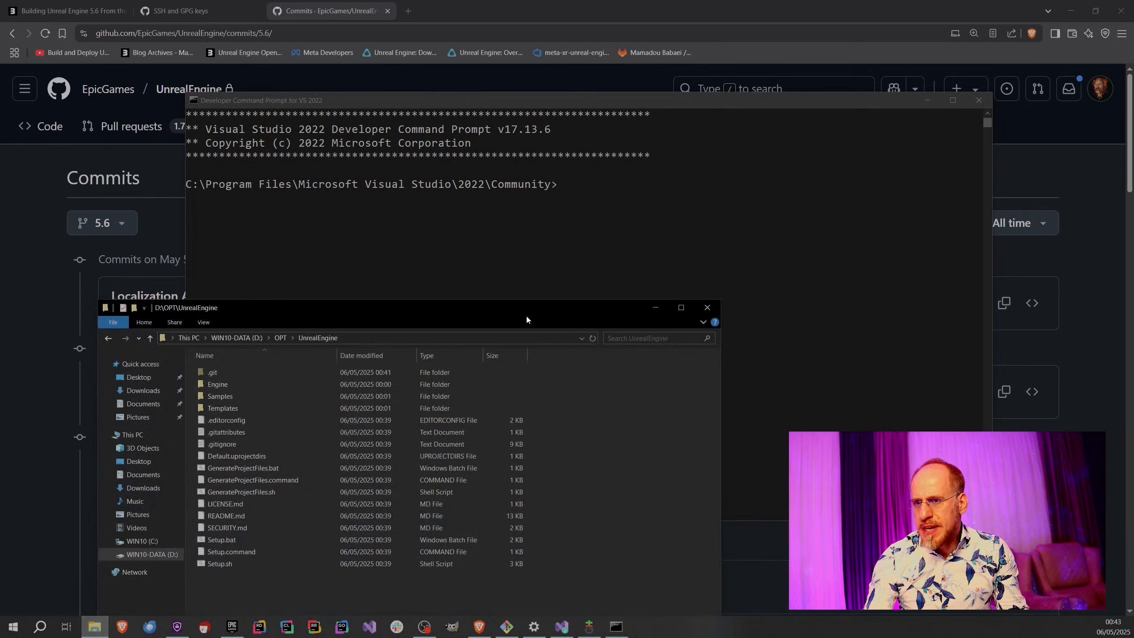
pyautogui.click(354, 337)
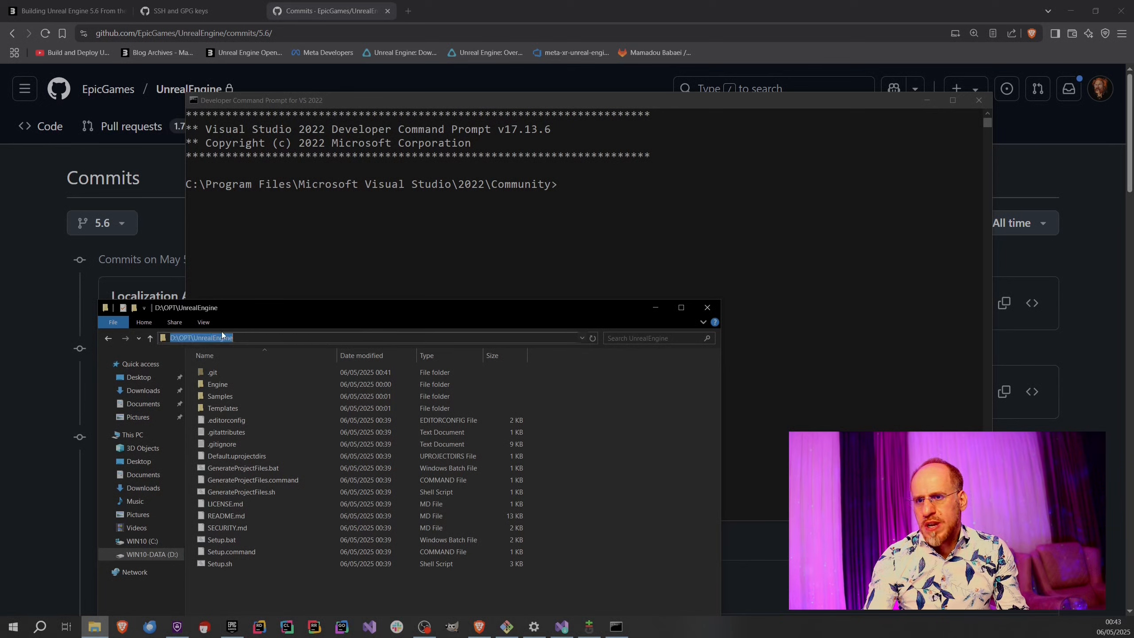
pyautogui.rightClick(244, 339)
pyautogui.click(275, 370)
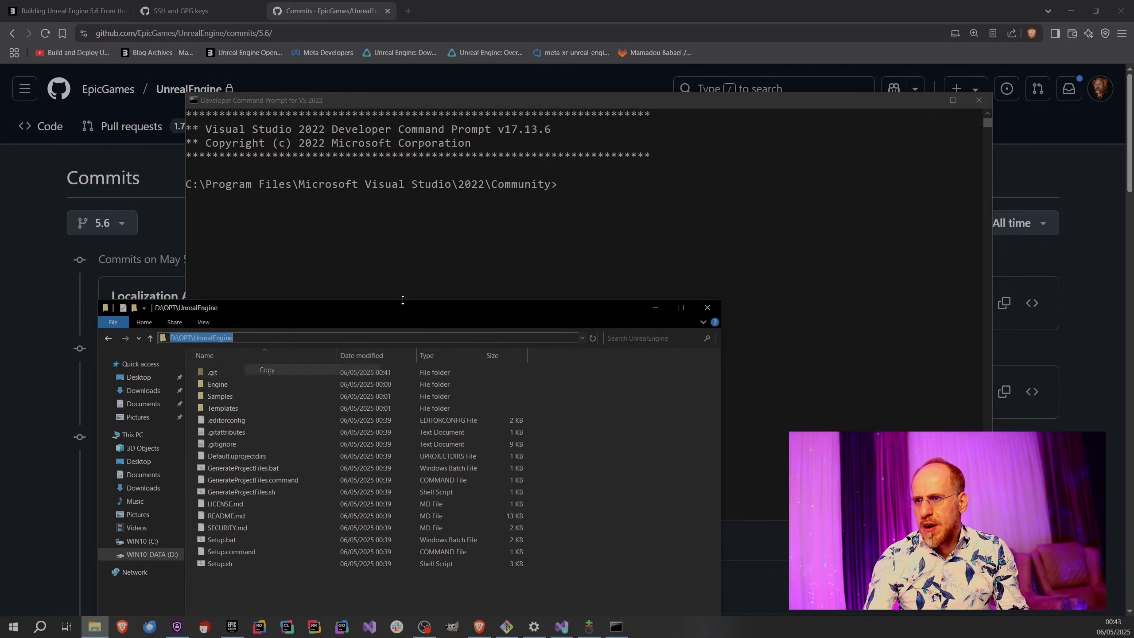
pyautogui.click(457, 265)
pyautogui.write('cd')
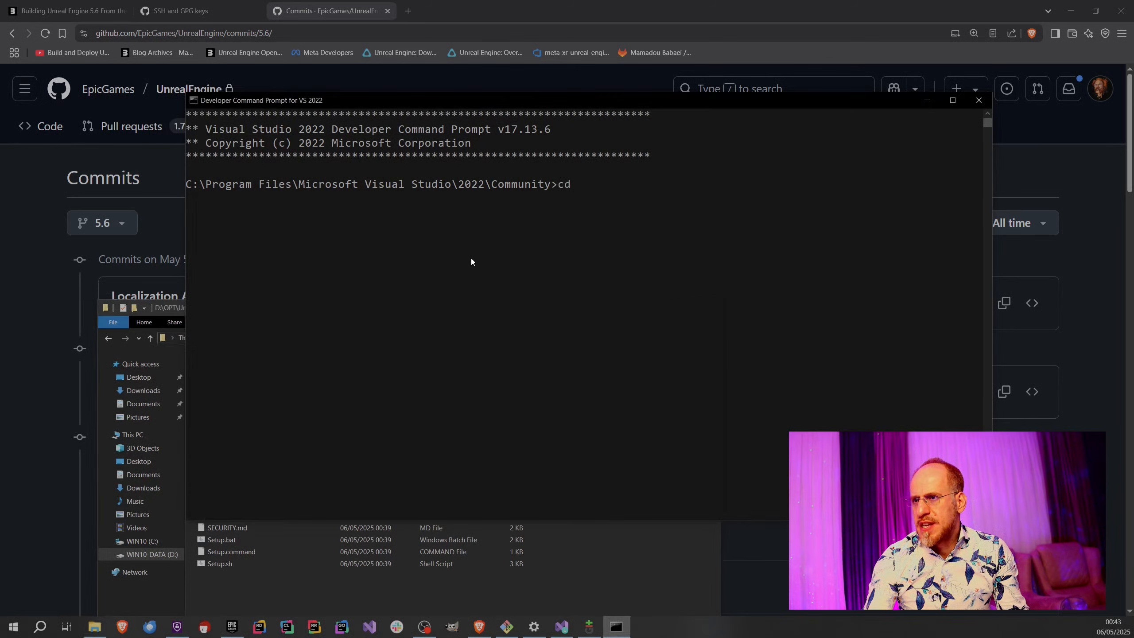
pyautogui.hotkey('ctrl', 'v')
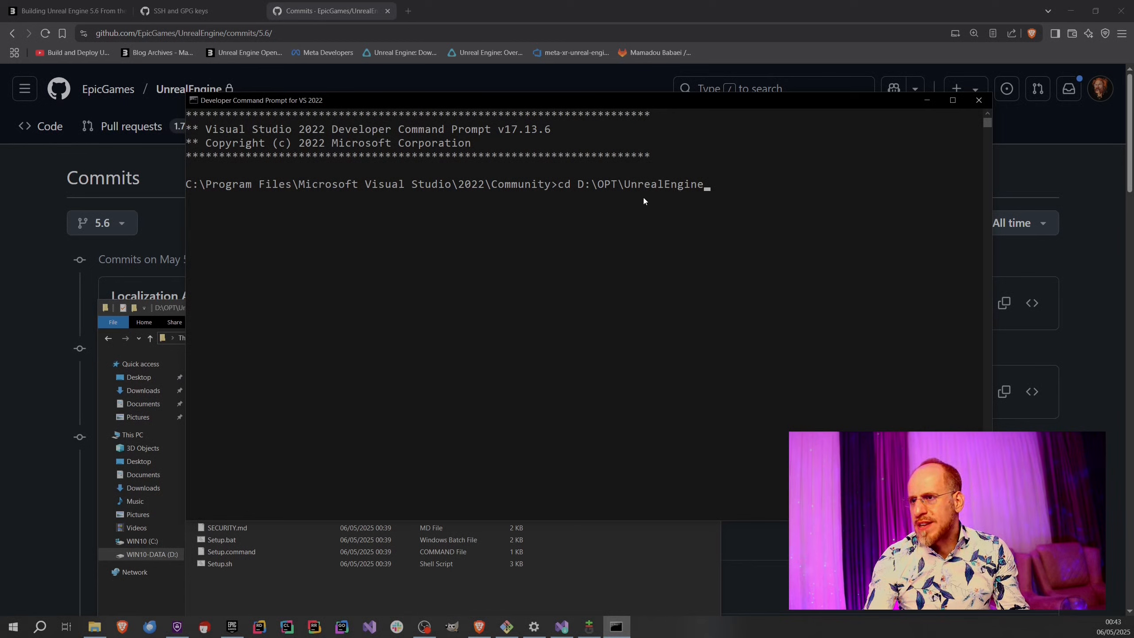
# View the prompt window's paste command, and run cd D:\OPT\UnrealEngine.
pyautogui.click(194, 100)
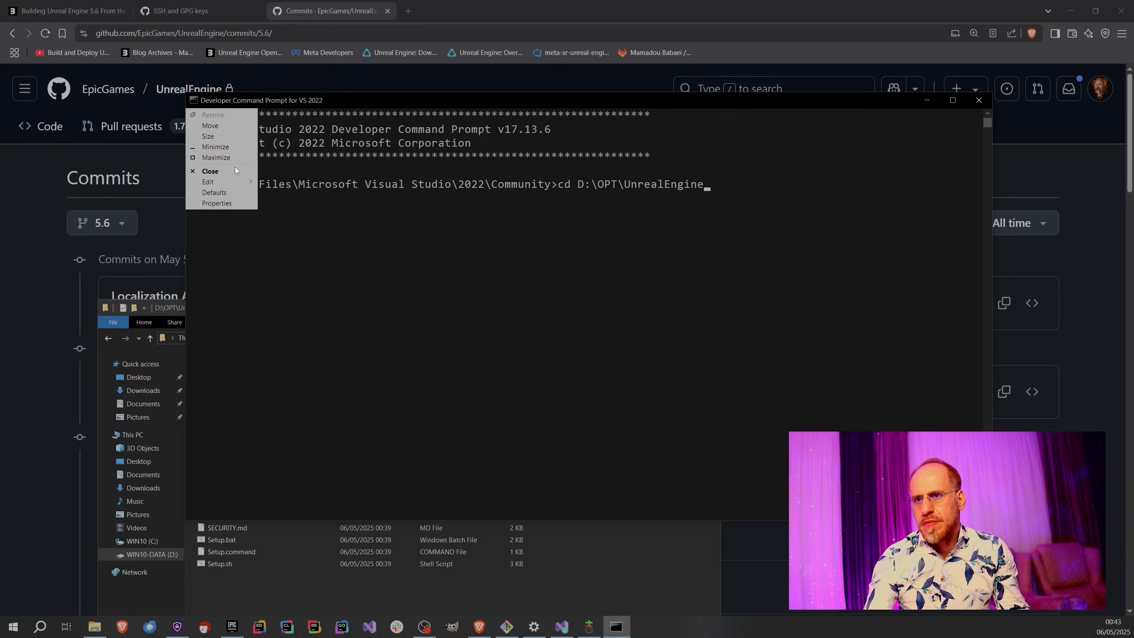
pyautogui.moveTo(223, 182)
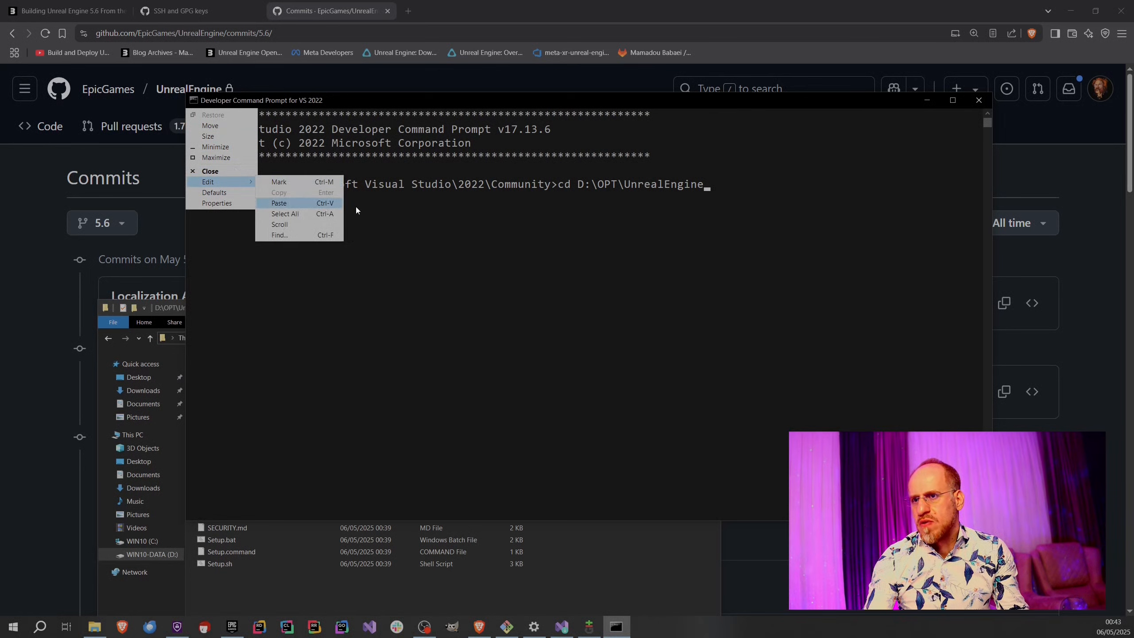
pyautogui.click(700, 212)
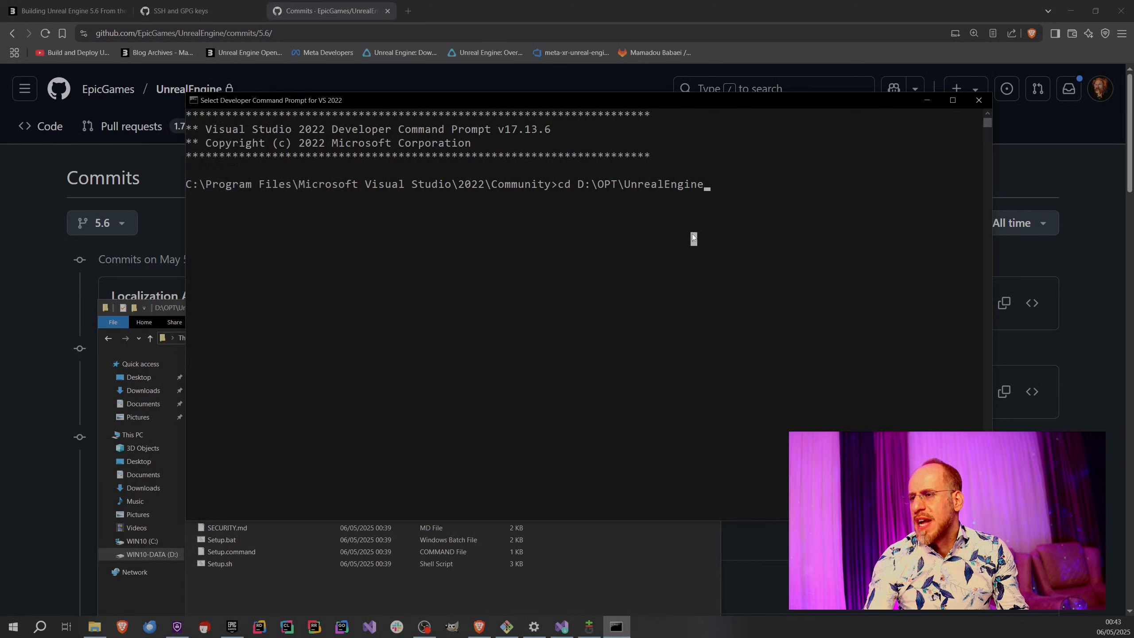
pyautogui.click(645, 211)
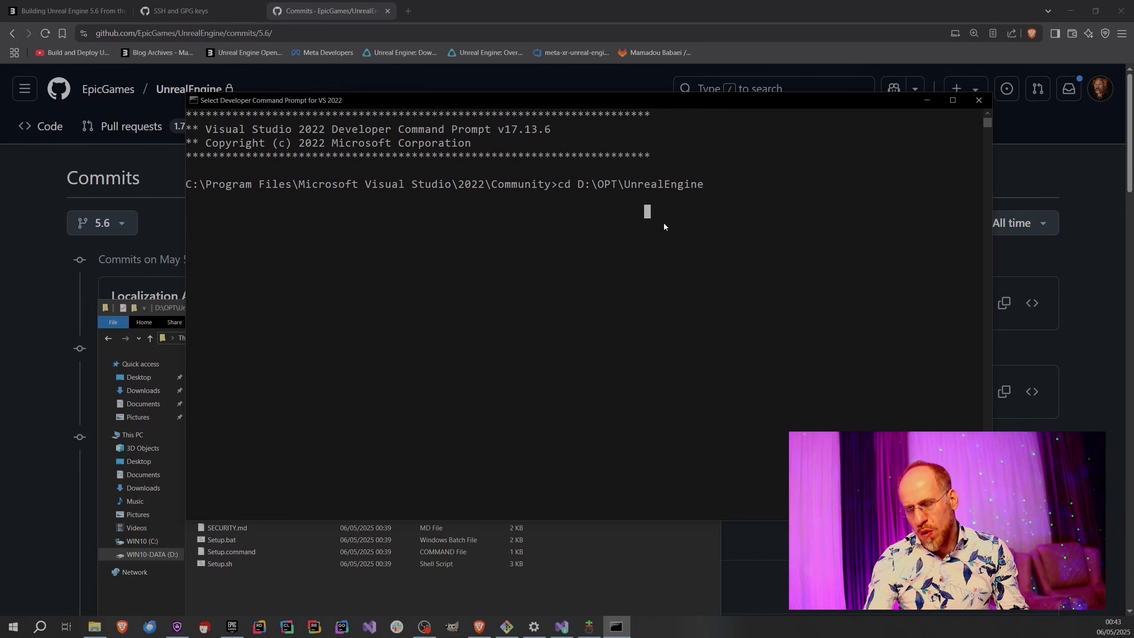
pyautogui.press('Escape')
pyautogui.press('Return')
# Run cd again, this time inserting the UnrealEngine folder's path directly from the D:\OPT folder in File Explorer.
pyautogui.click(628, 534)
pyautogui.click(624, 274)
pyautogui.write('c')
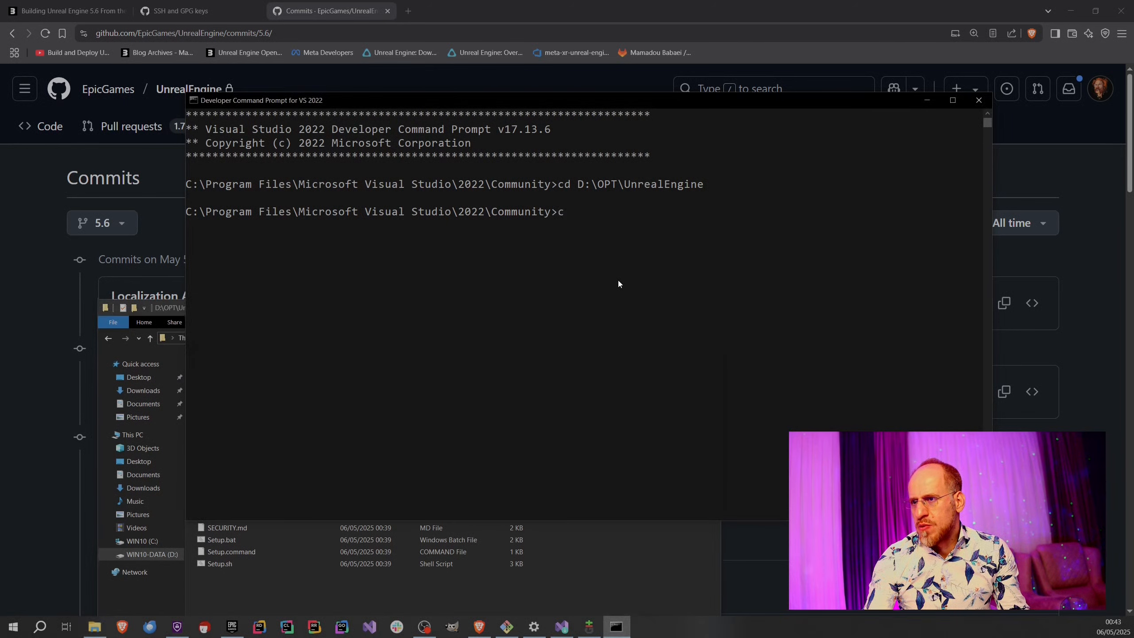
pyautogui.write('d')
pyautogui.click(620, 558)
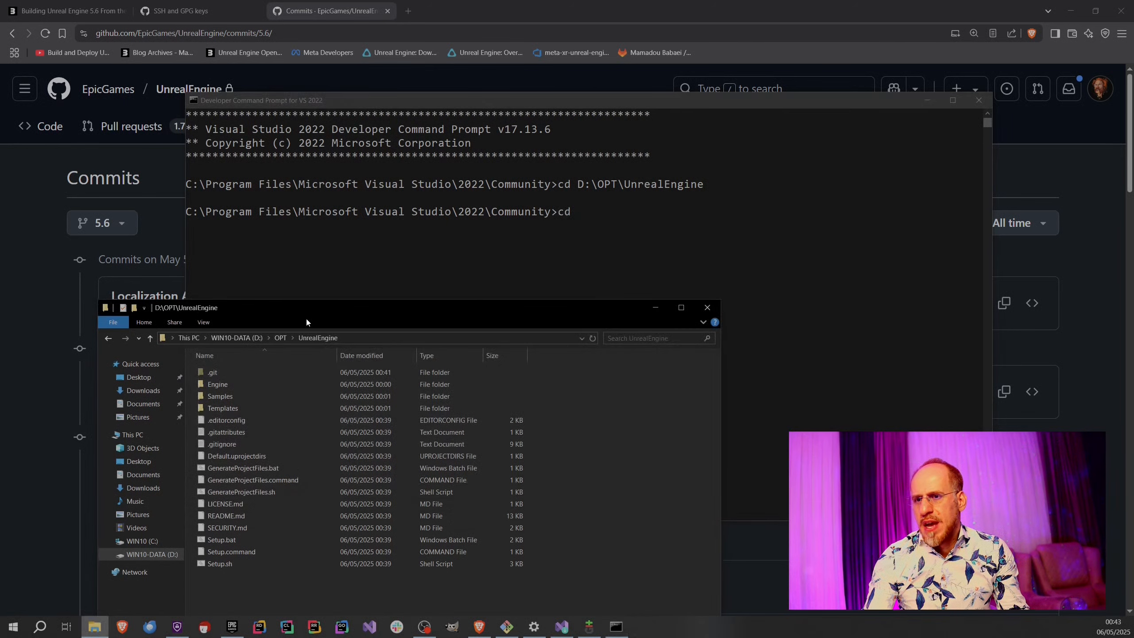
pyautogui.click(281, 338)
pyautogui.moveTo(216, 376); pyautogui.dragTo(411, 282)
pyautogui.moveTo(604, 222); pyautogui.dragTo(608, 218)
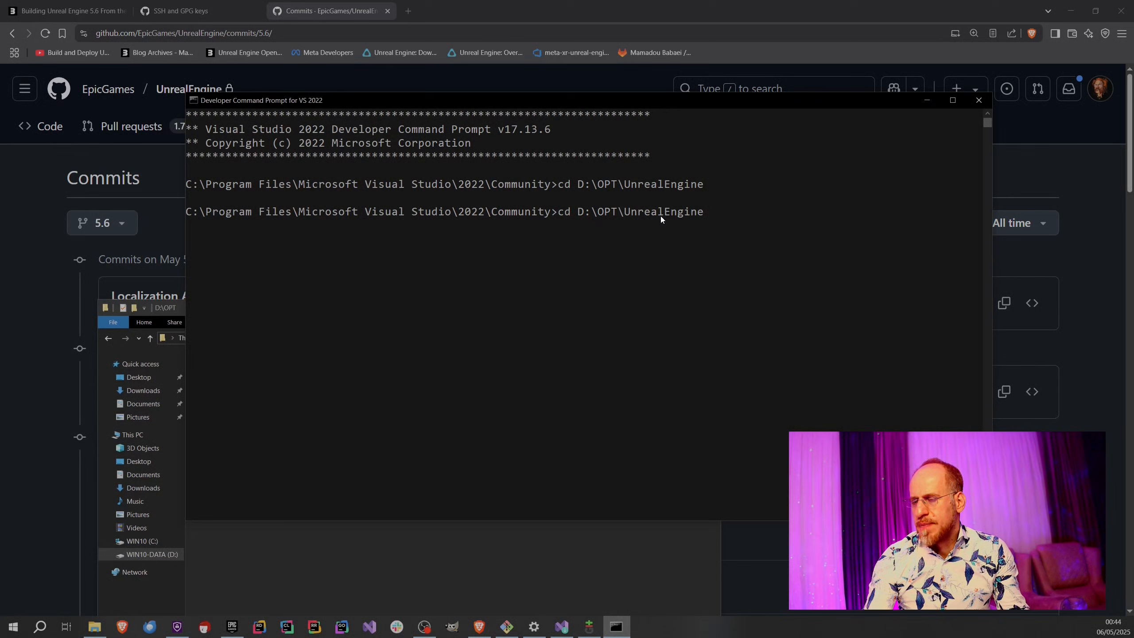
pyautogui.press('Return')
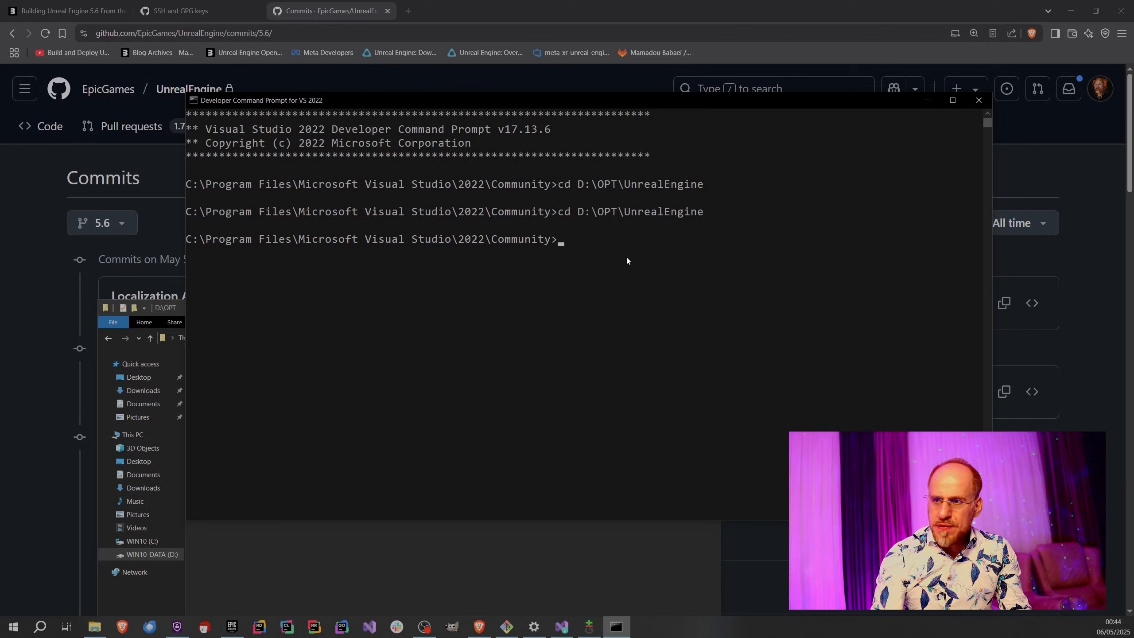
# Switch the developer prompt to drive D: and run cd D:\OPT\UnrealEngine using the folder from File Explorer.
pyautogui.write('D:')
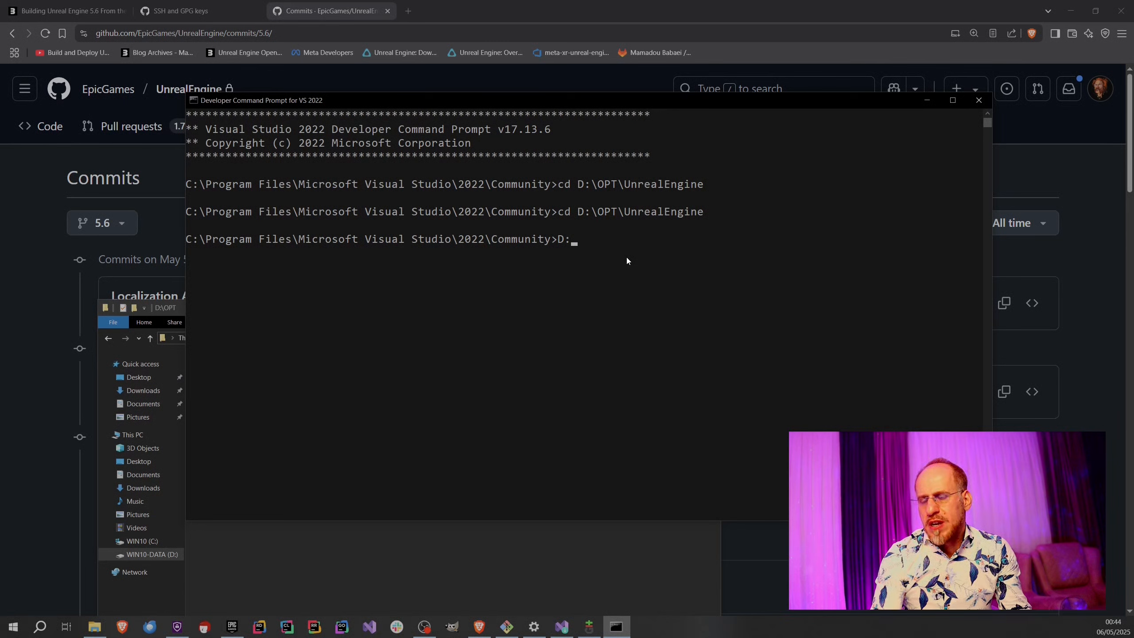
pyautogui.press('Return')
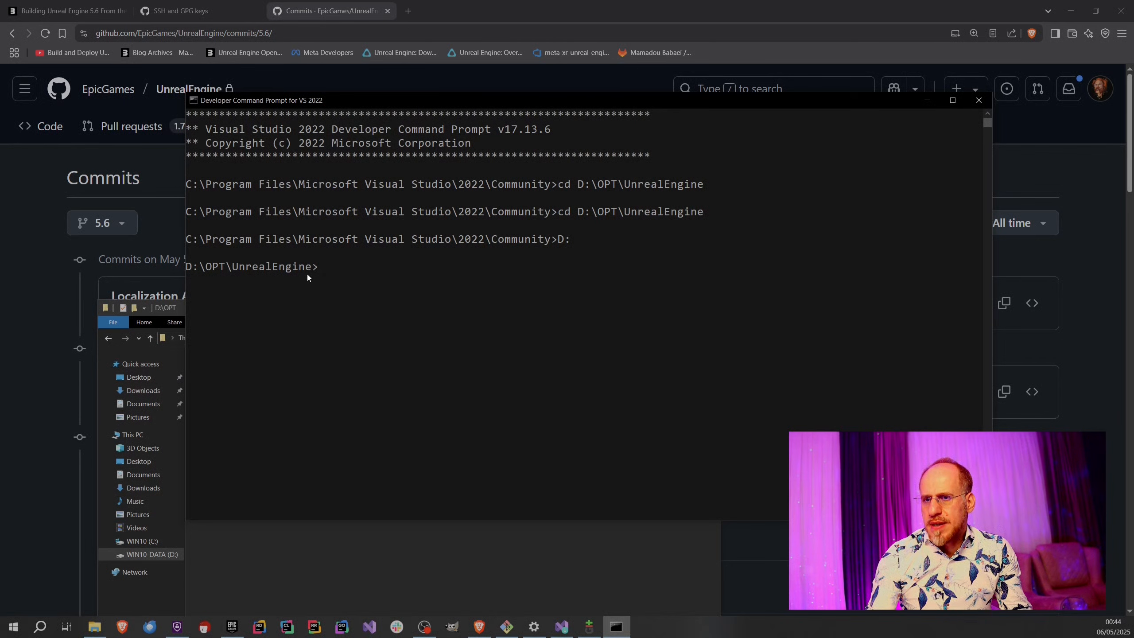
pyautogui.click(400, 580)
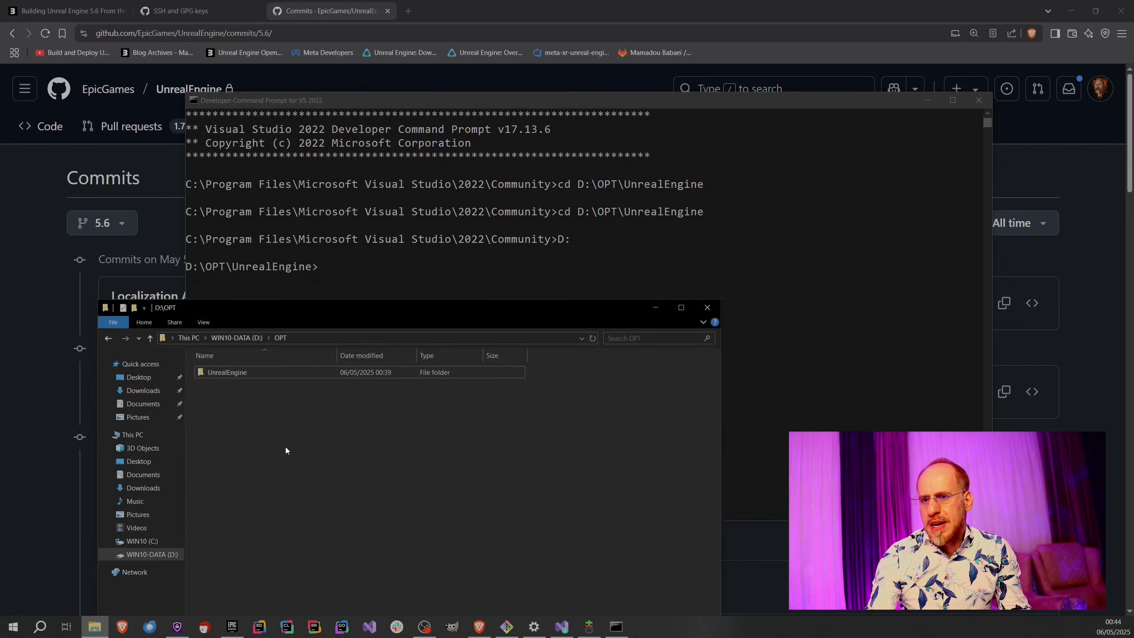
pyautogui.click(347, 267)
pyautogui.write('cd')
pyautogui.click(331, 549)
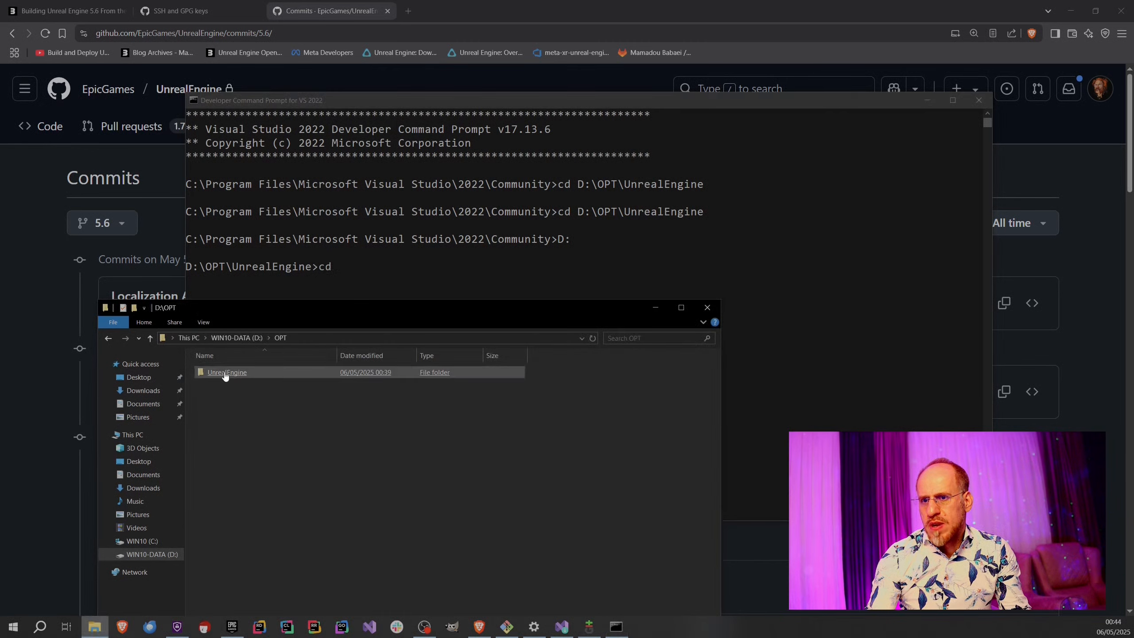
pyautogui.moveTo(228, 373); pyautogui.dragTo(463, 259)
pyautogui.press('Return')
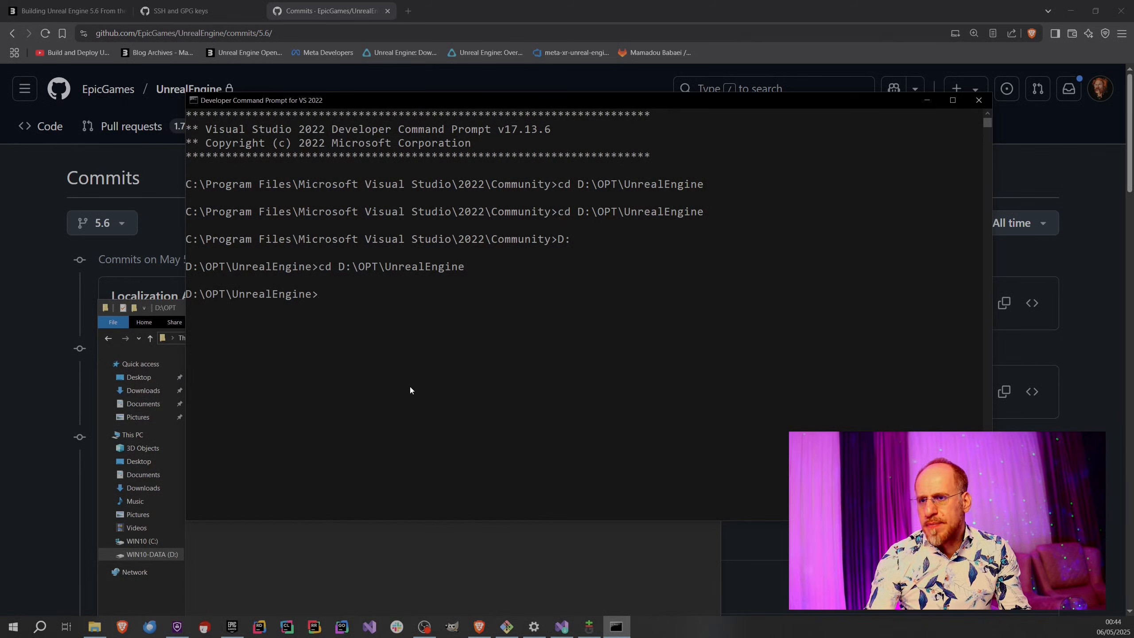
# Examine the Setup and GenerateProjectFiles scripts in the UnrealEngine folder and the contents of its .git folder.
pyautogui.click(397, 527)
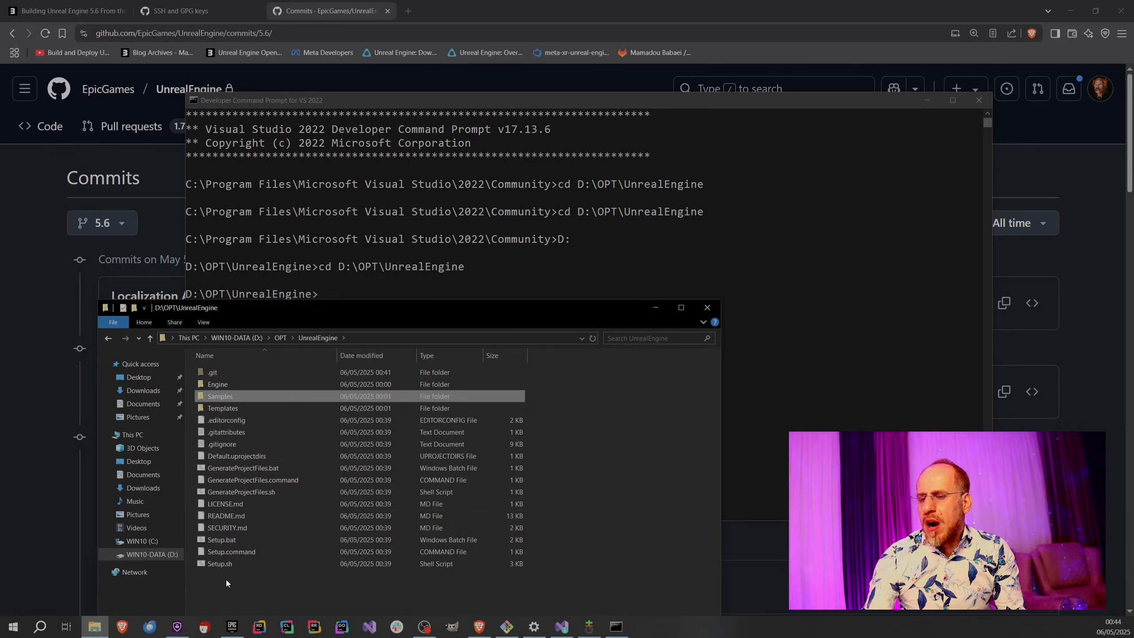
pyautogui.click(222, 540)
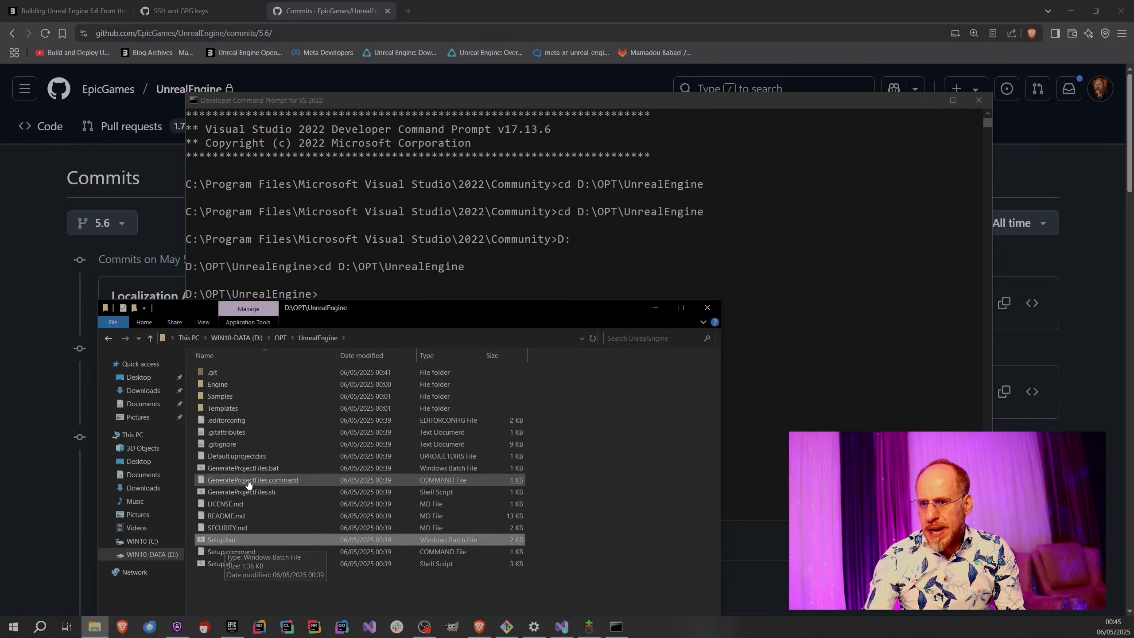
pyautogui.click(266, 470)
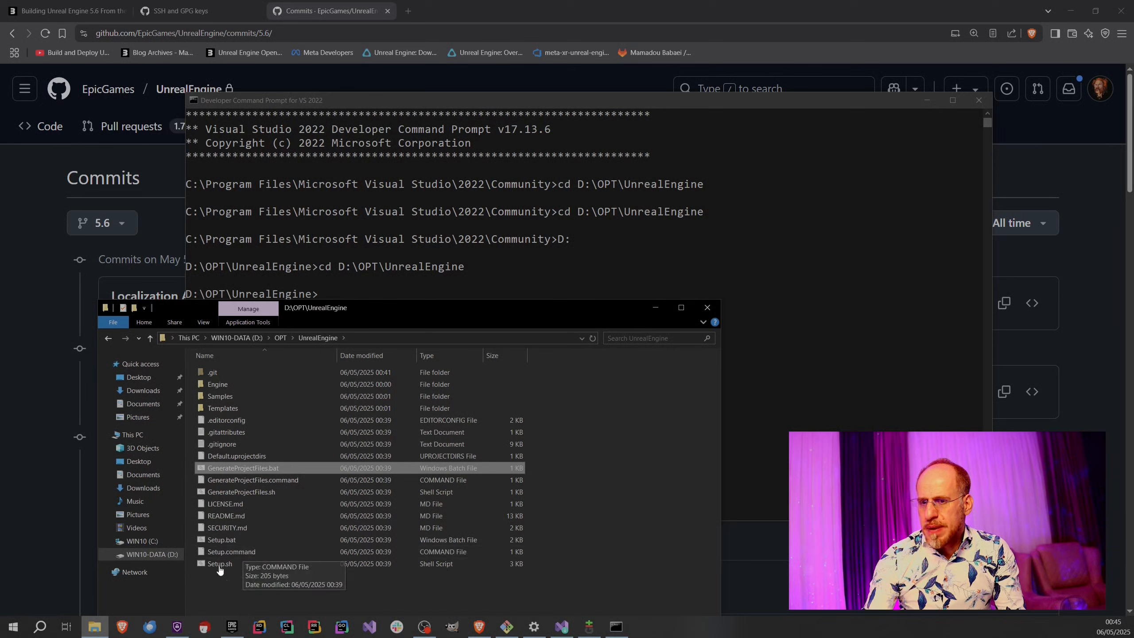
pyautogui.click(230, 493)
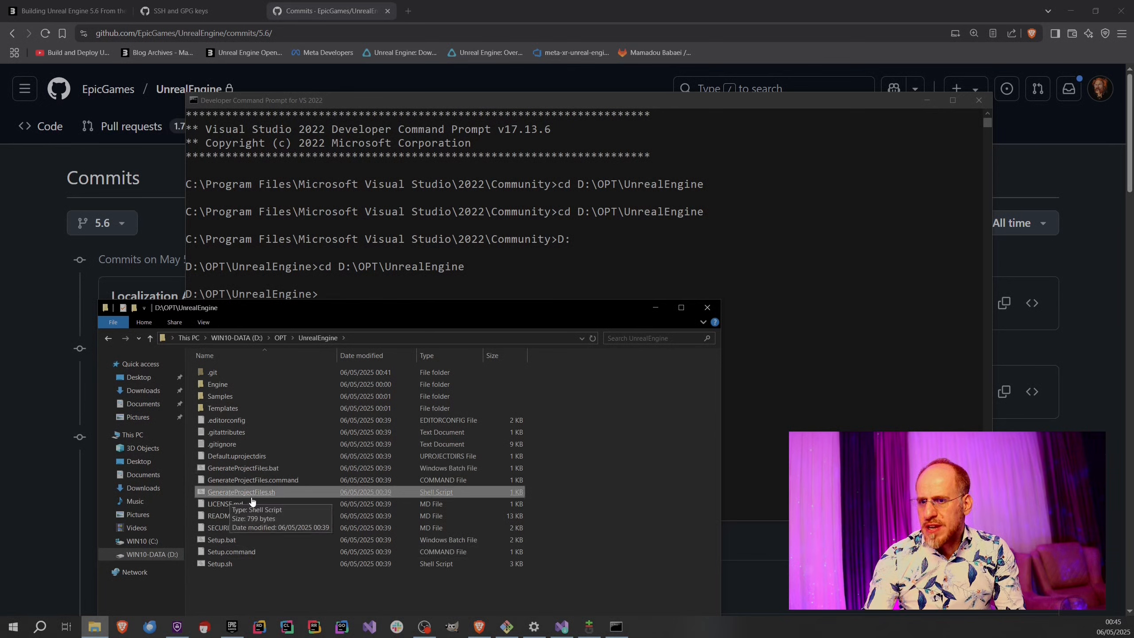
pyautogui.click(212, 565)
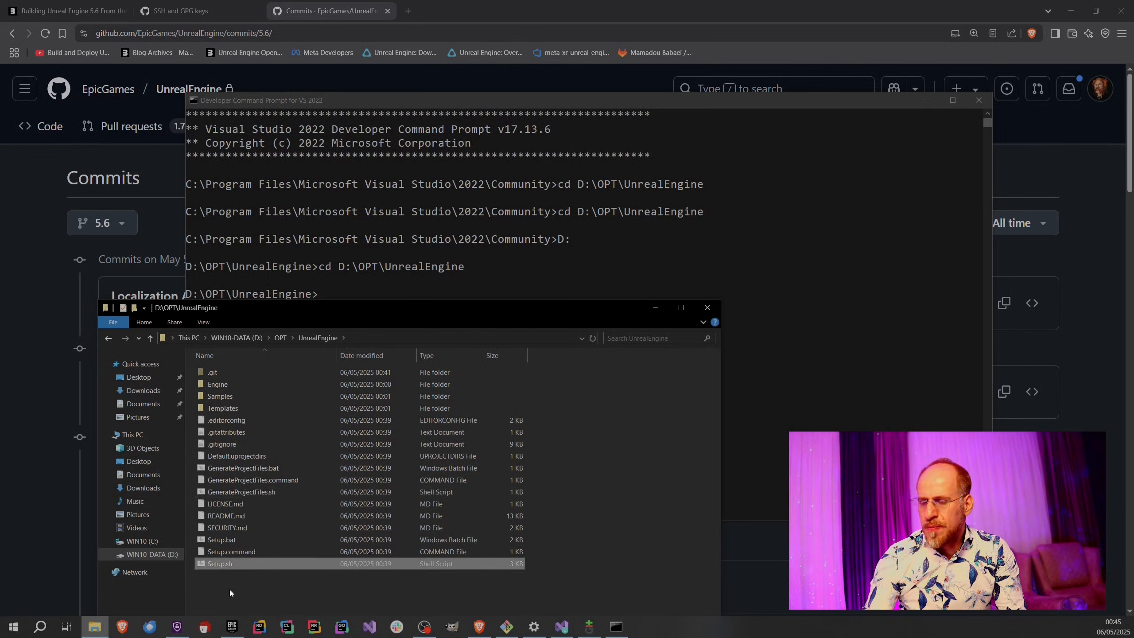
pyautogui.click(225, 578)
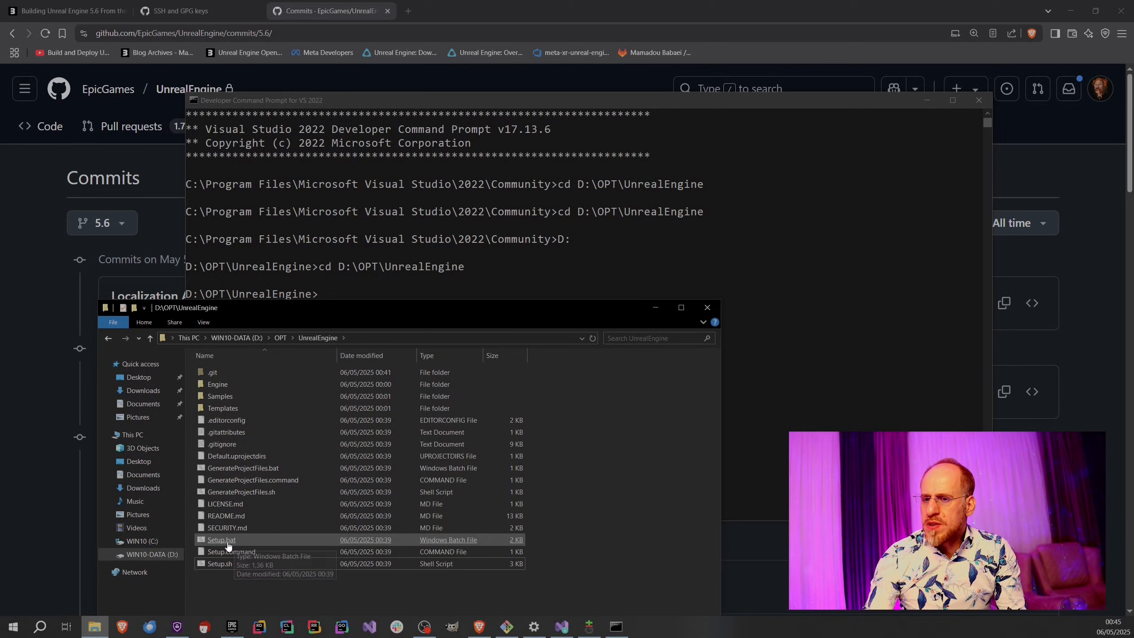
pyautogui.click(257, 542)
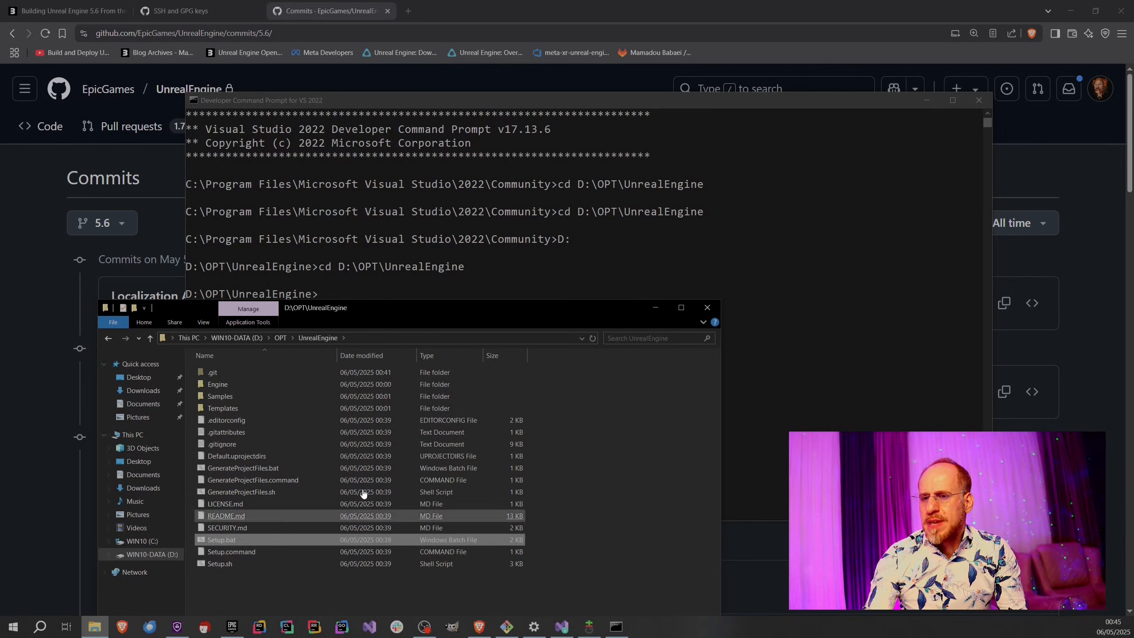
pyautogui.doubleClick(214, 372)
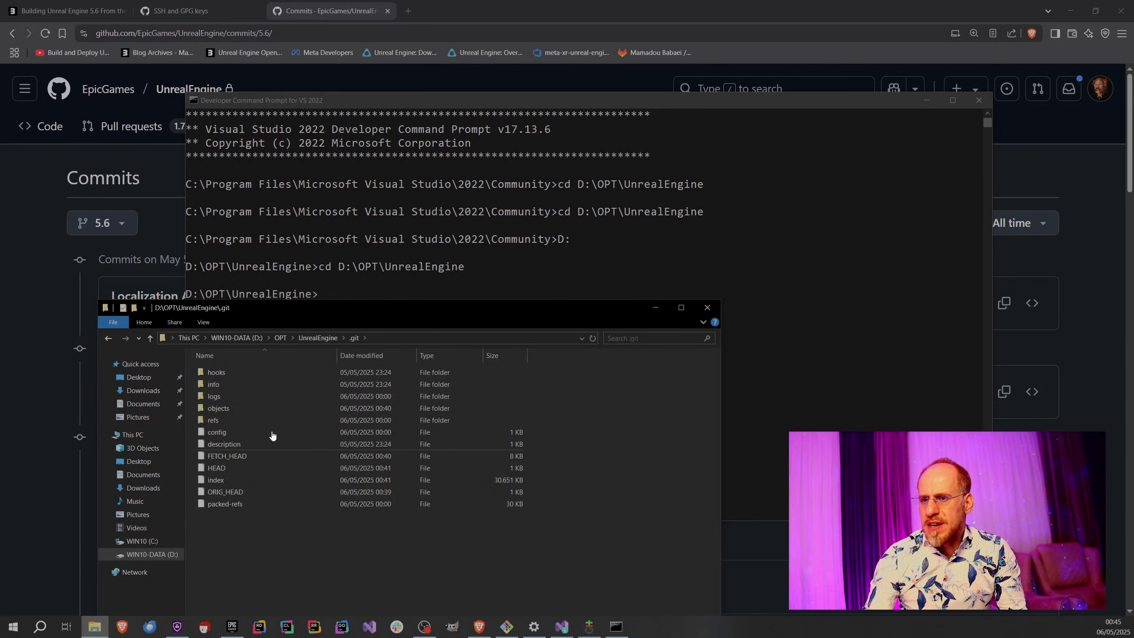
pyautogui.click(310, 338)
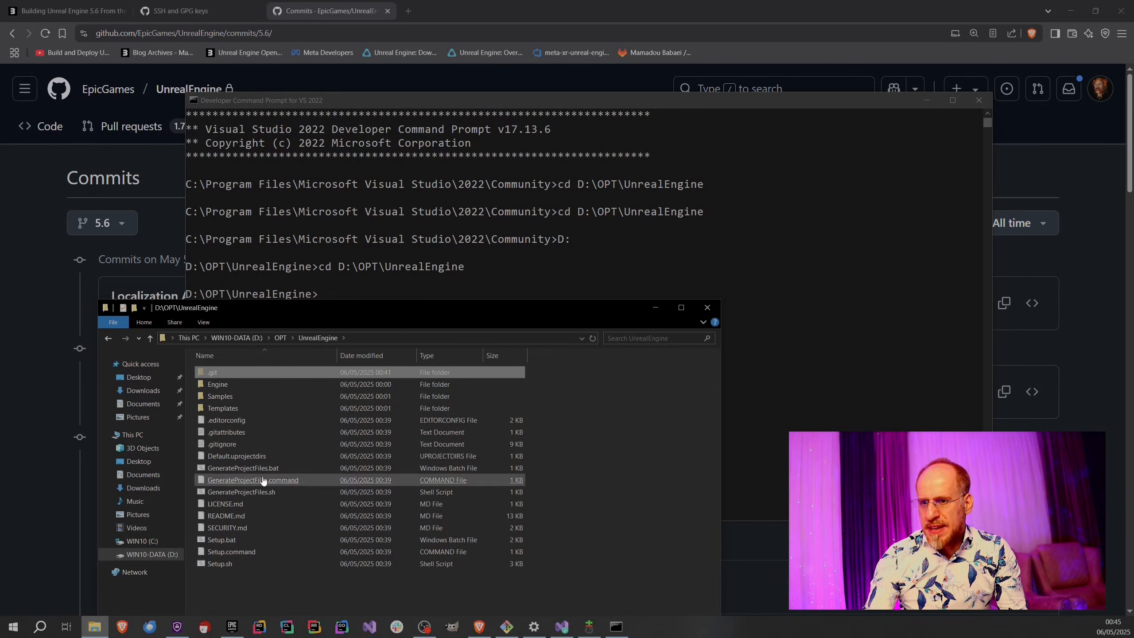
# Try to run Setup.bat from D:\OPT\UnrealEngine in the developer prompt, and return to the command line.
pyautogui.click(428, 290)
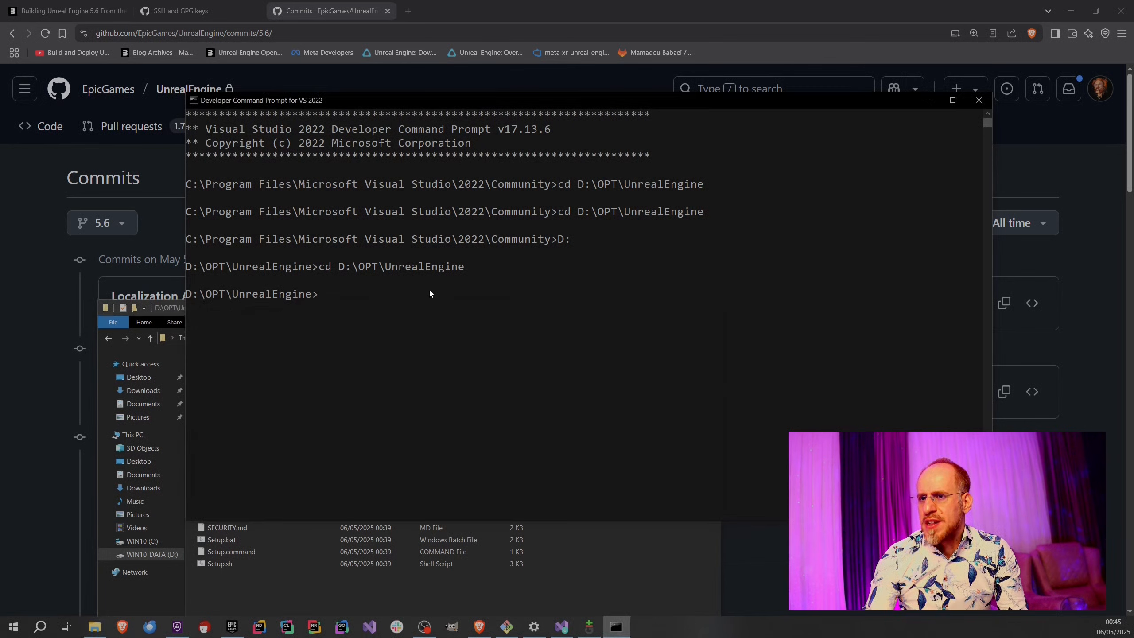
pyautogui.write('Se')
pyautogui.press('Tab')
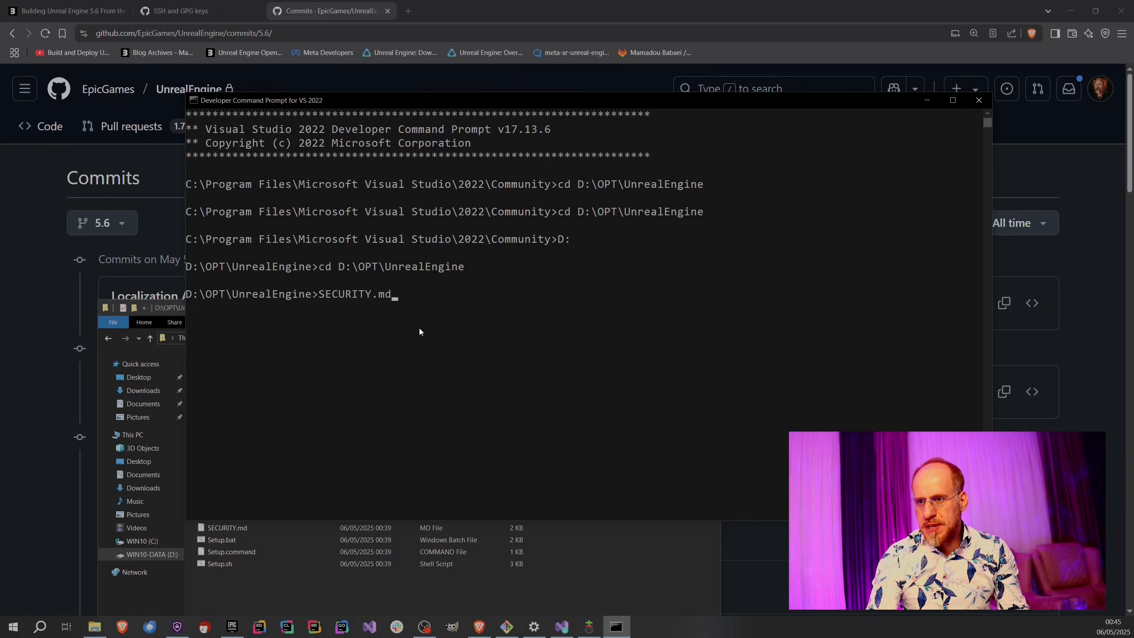
pyautogui.press('Tab')
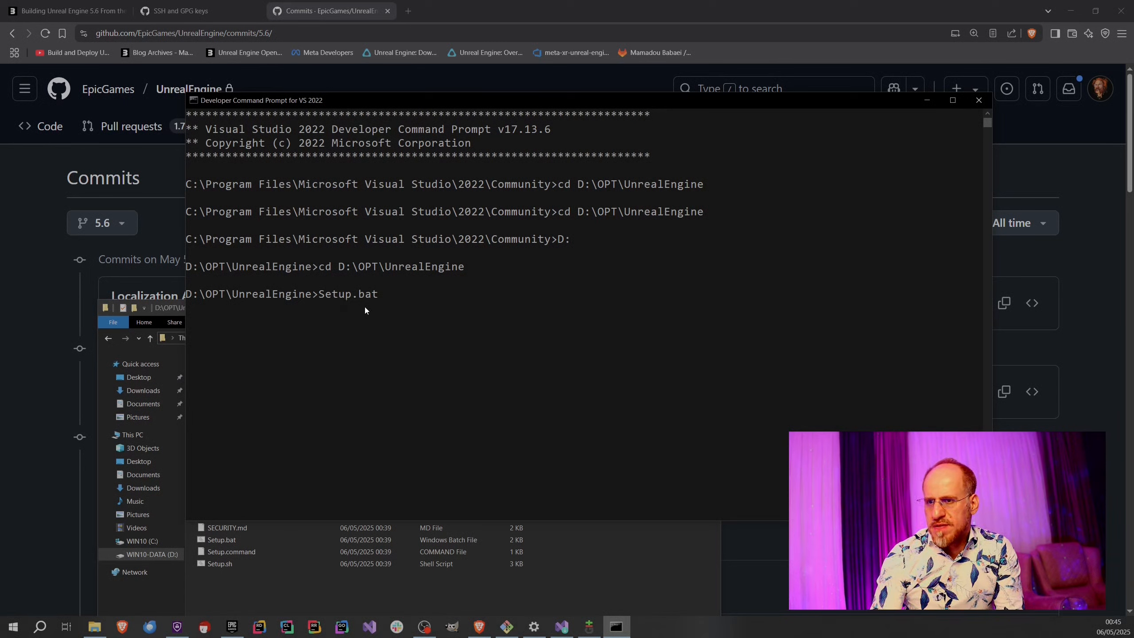
pyautogui.press('Return')
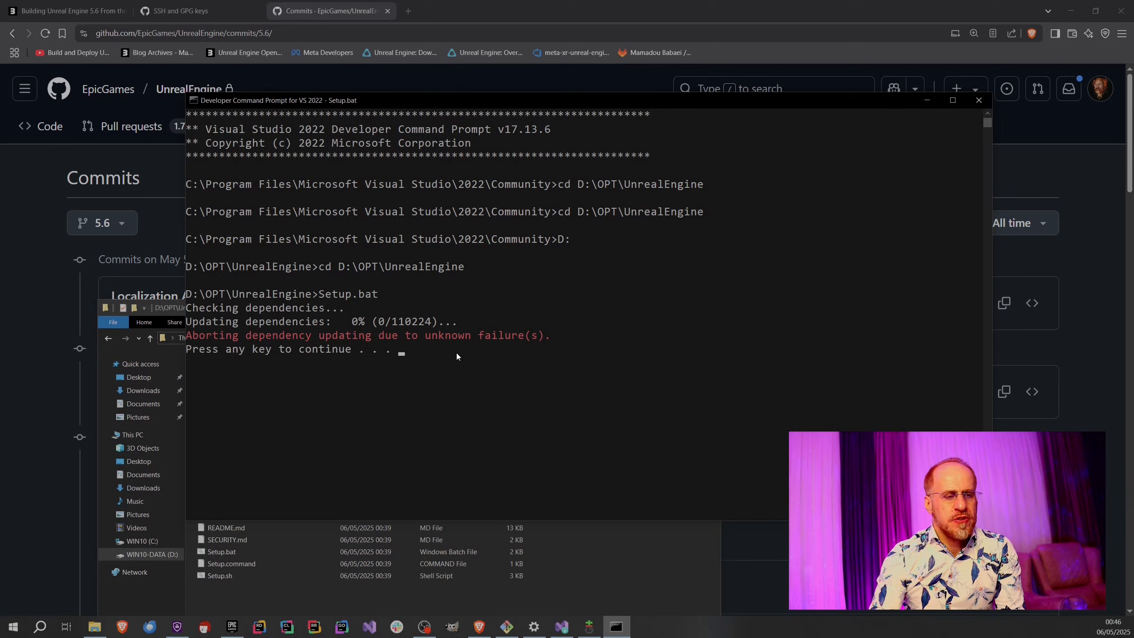
pyautogui.press('Return')
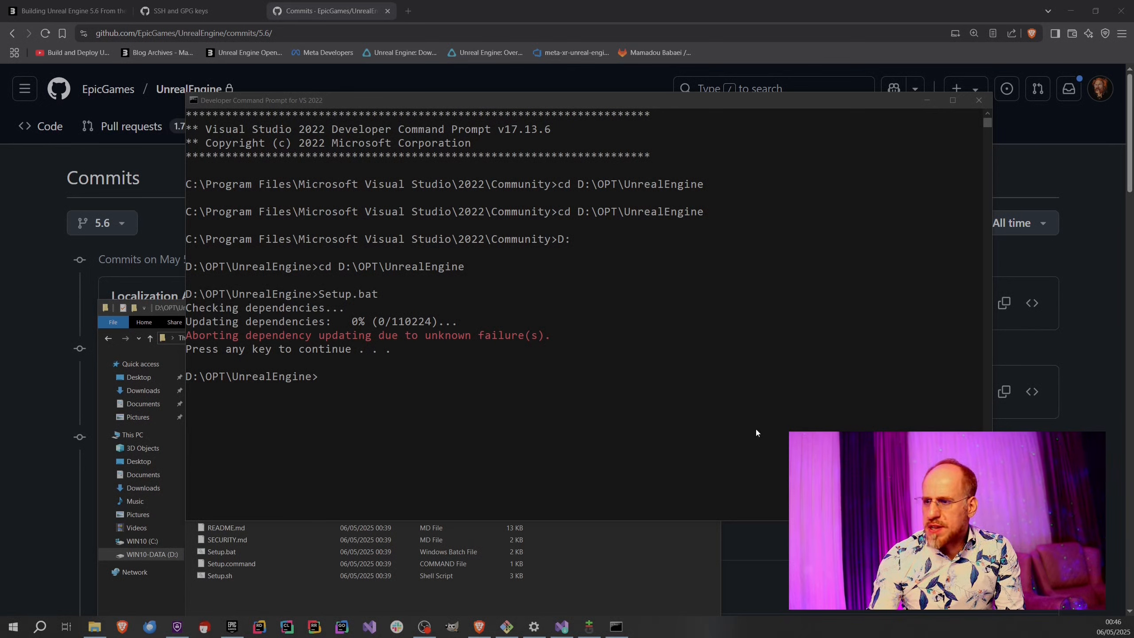
# Run Setup.bat again and open the Microsoft Visual C++ 2015-2022 Redistributable installer's permission request.
pyautogui.click(353, 436)
pyautogui.click(375, 386)
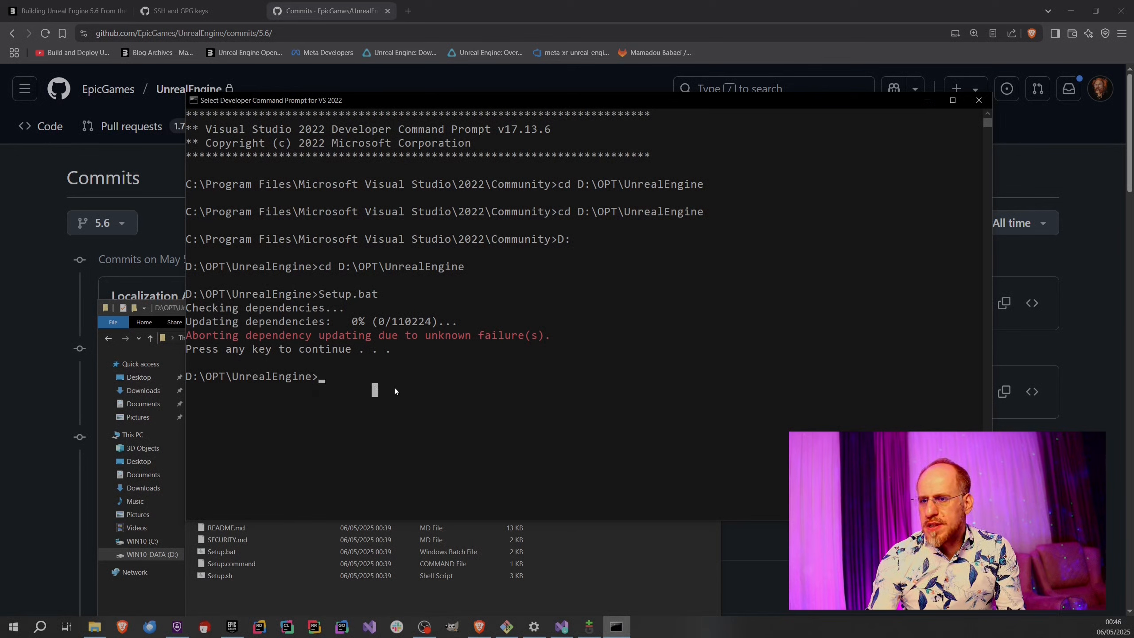
pyautogui.press('Escape')
pyautogui.write('Setup.bat')
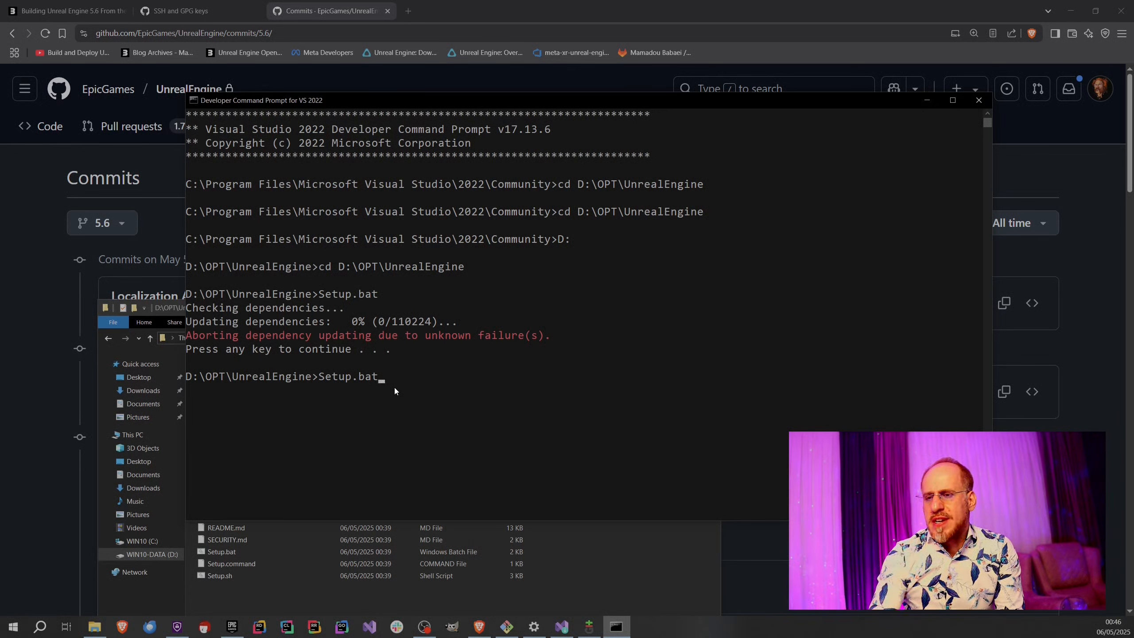
pyautogui.press('Return')
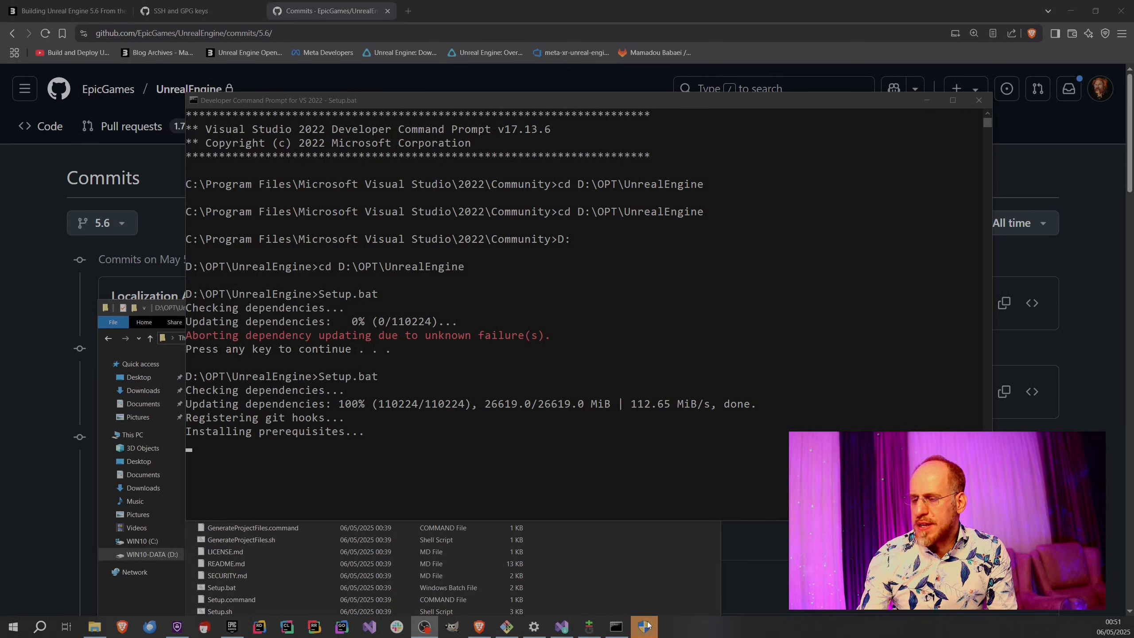
pyautogui.moveTo(647, 626)
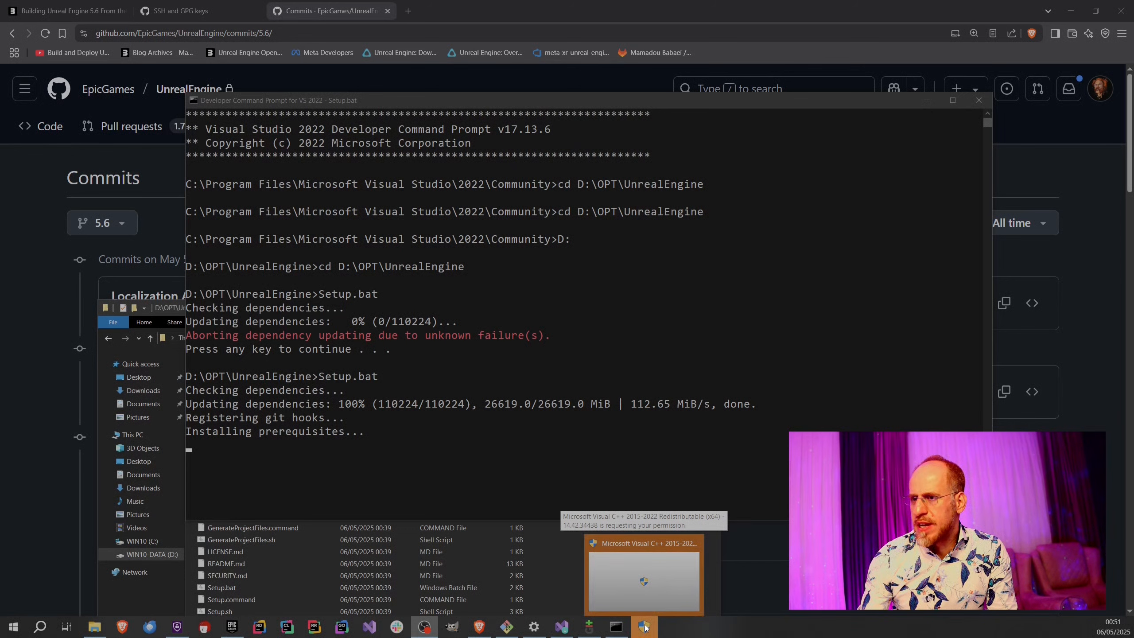
pyautogui.click(644, 627)
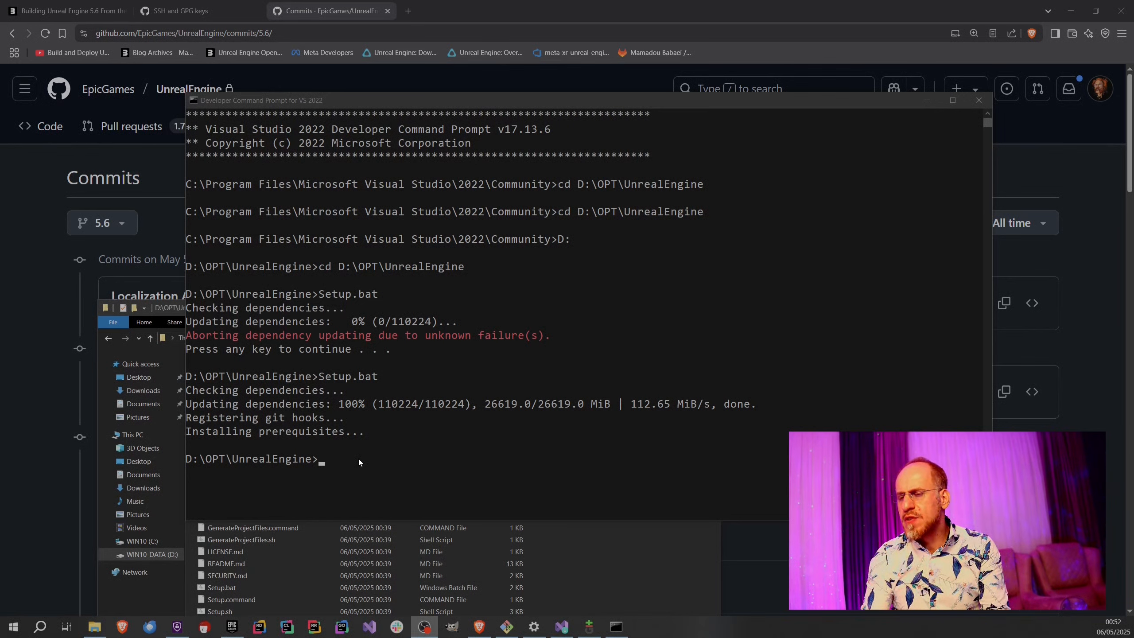
# Locate the GenerateProjectFiles scripts in the UnrealEngine folder and run GenerateProjectFiles.bat in the developer prompt.
pyautogui.click(611, 549)
pyautogui.moveTo(404, 307); pyautogui.dragTo(397, 270)
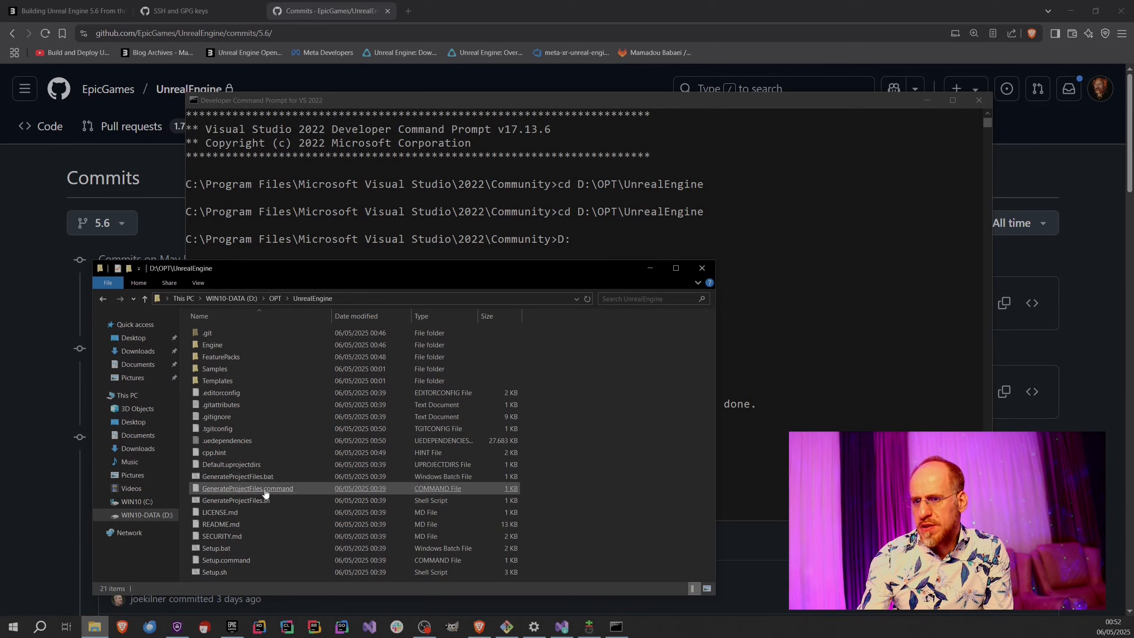
pyautogui.click(283, 494)
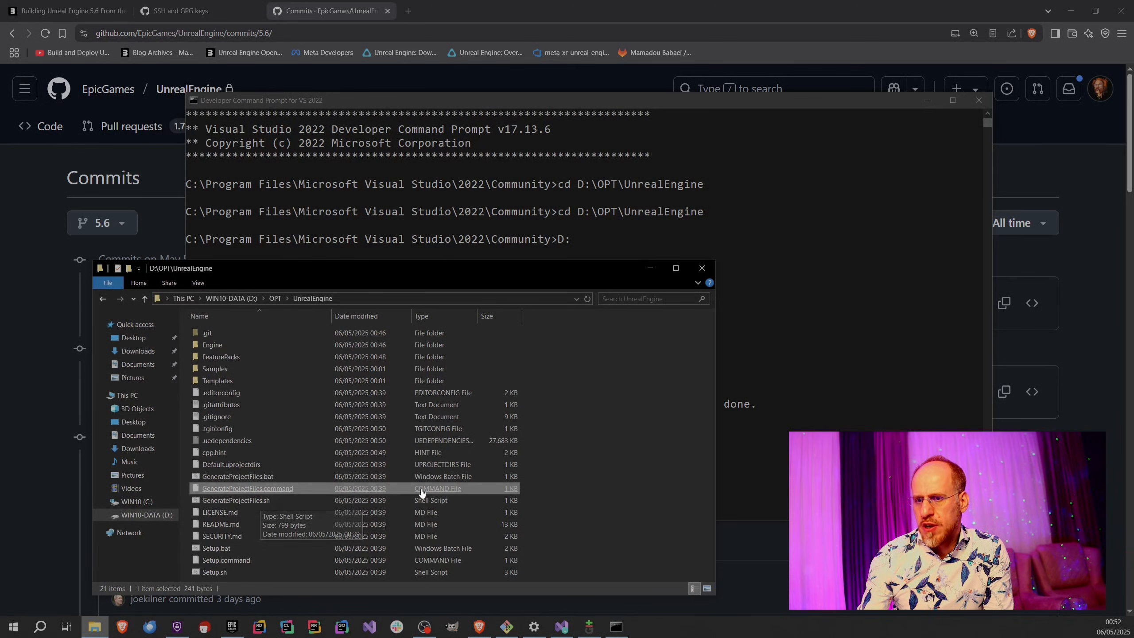
pyautogui.click(733, 437)
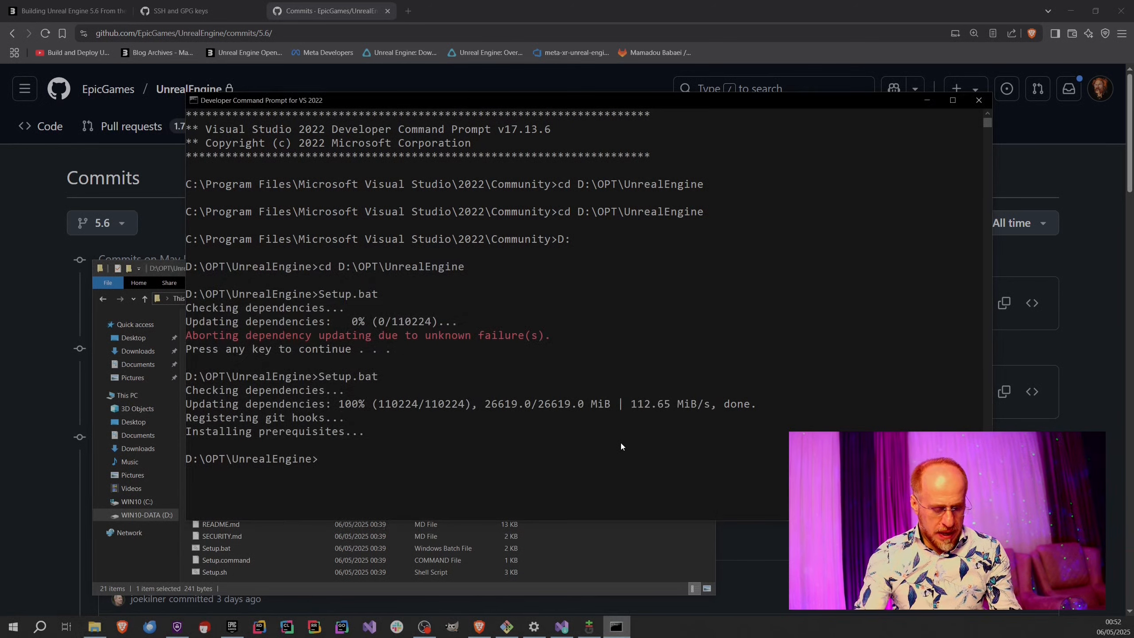
pyautogui.write('Gen')
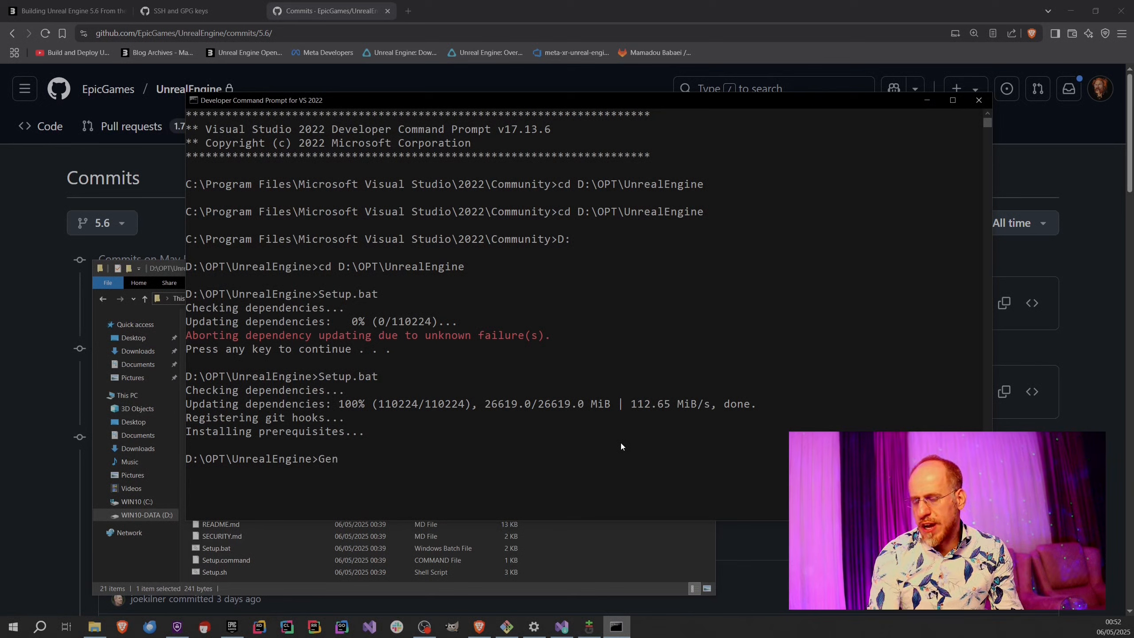
pyautogui.press('Tab')
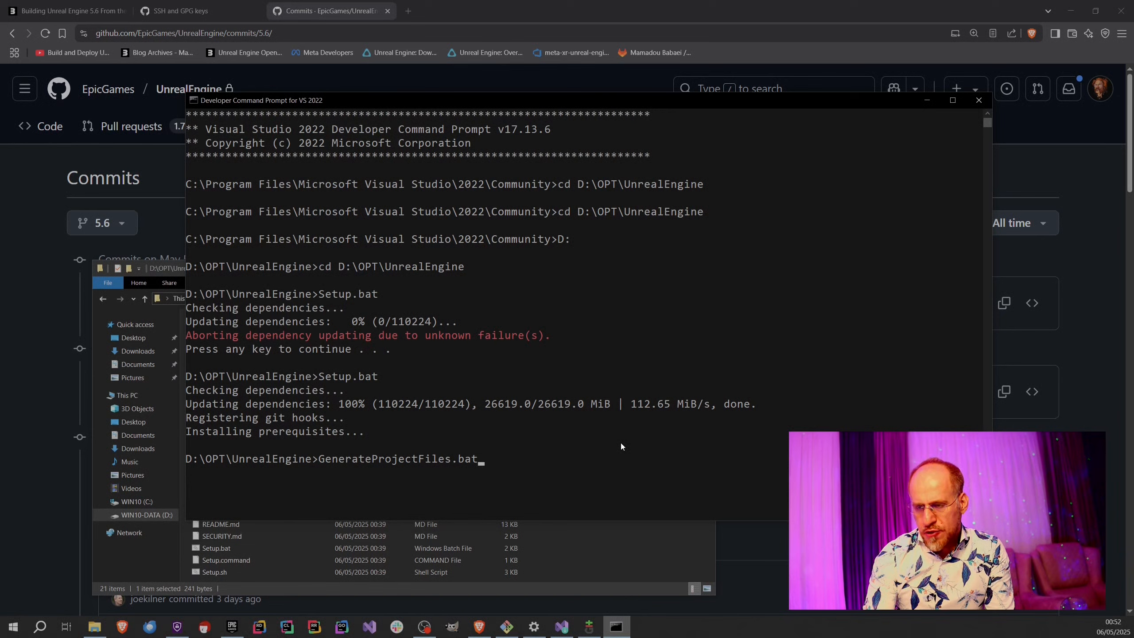
pyautogui.press('Return')
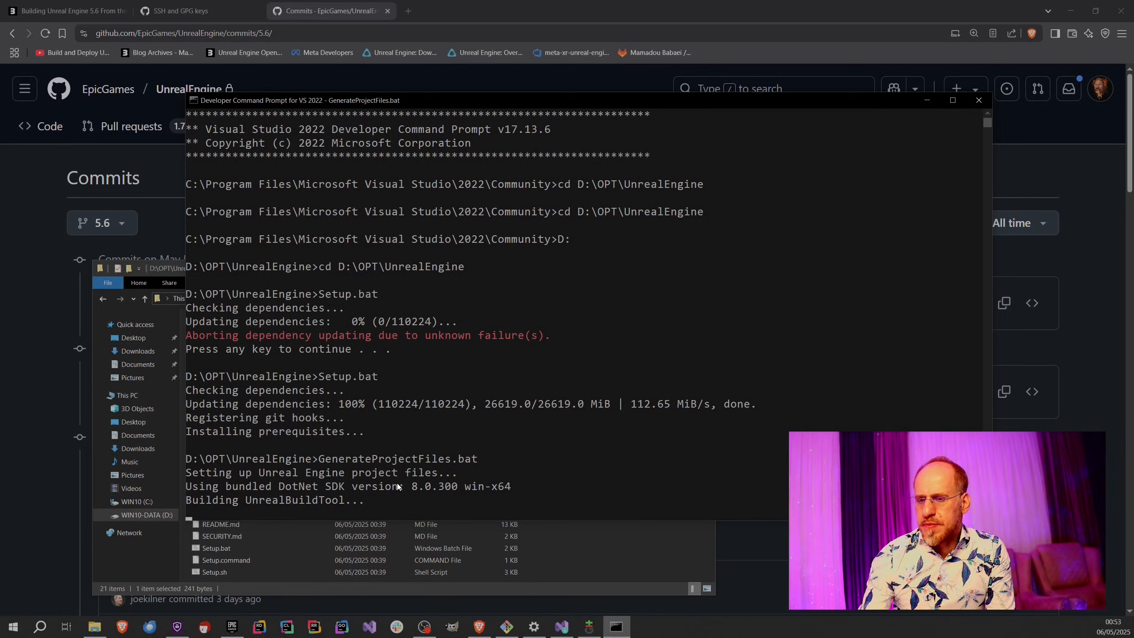
# Move the developer prompt window aside and check the UnrealEngine folder in File Explorer for the UE5.sln solution file.
pyautogui.click(594, 561)
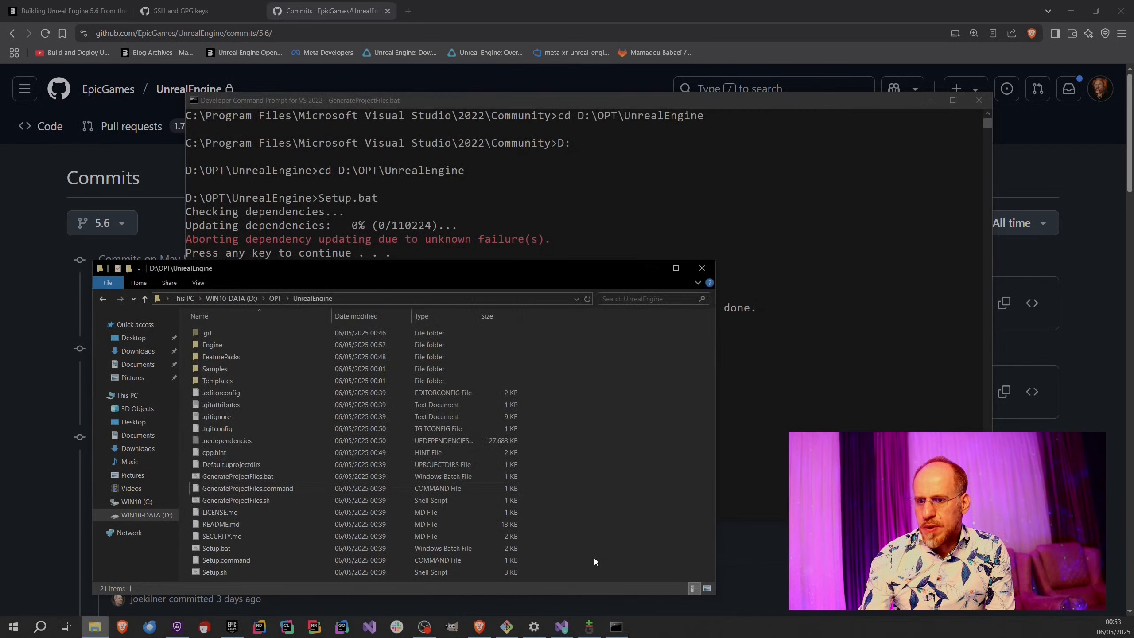
pyautogui.moveTo(496, 101); pyautogui.dragTo(604, 72)
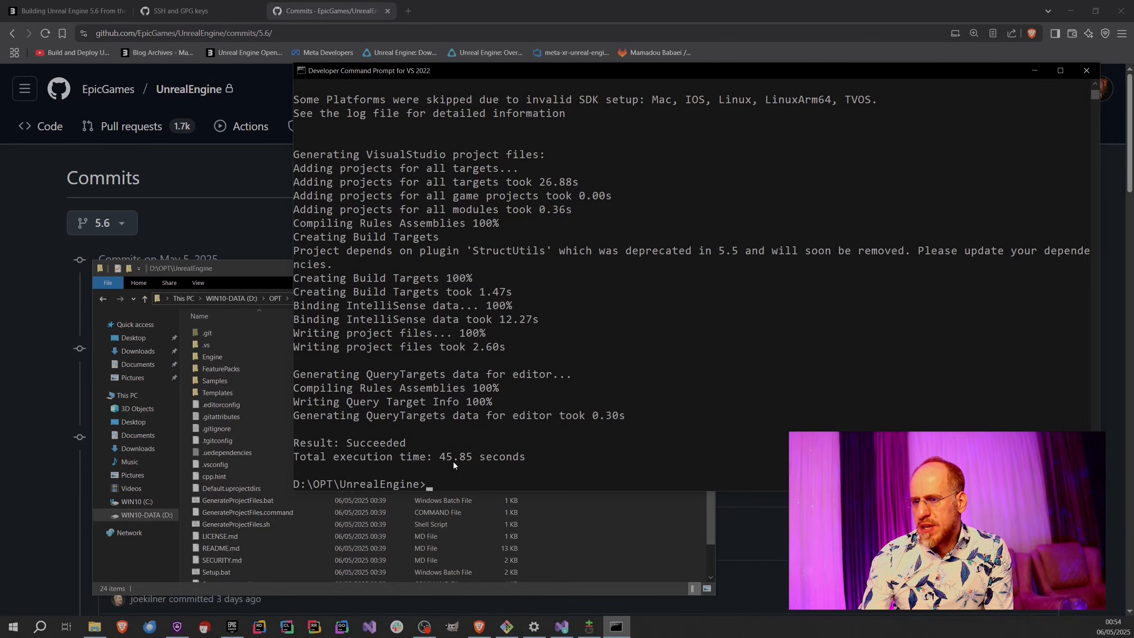
pyautogui.click(573, 522)
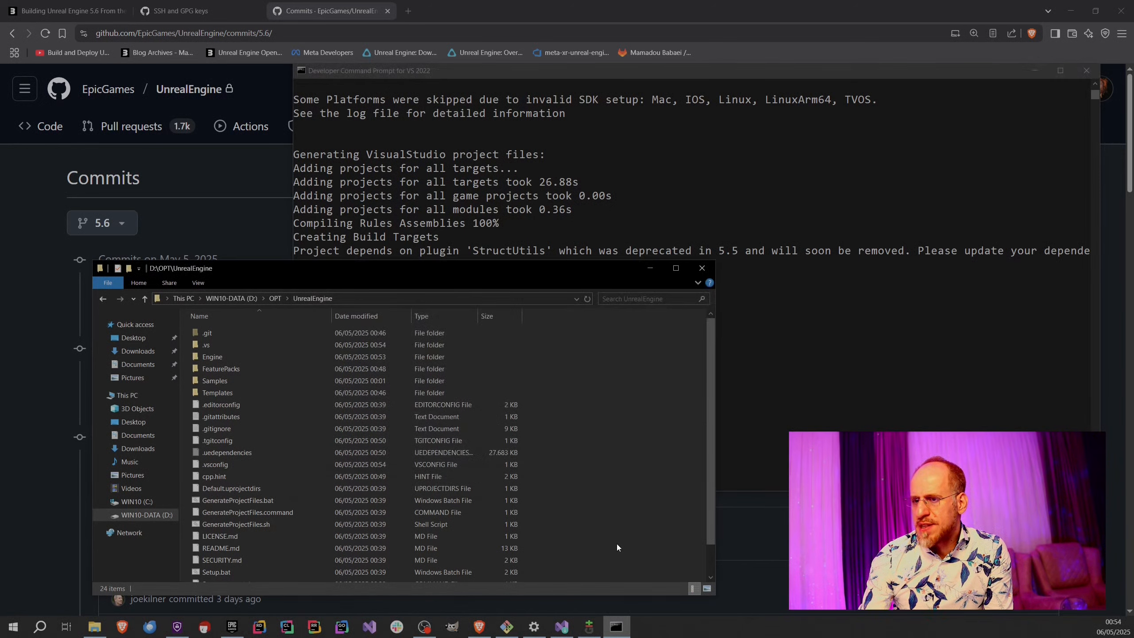
pyautogui.scroll(-1, 576, 526)
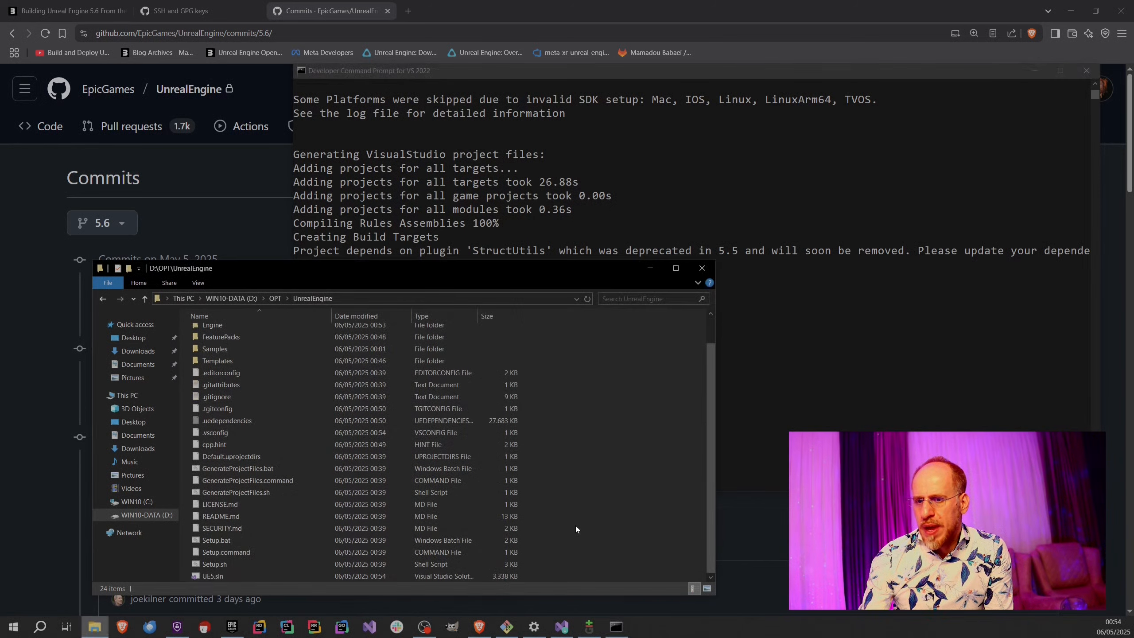
pyautogui.click(219, 577)
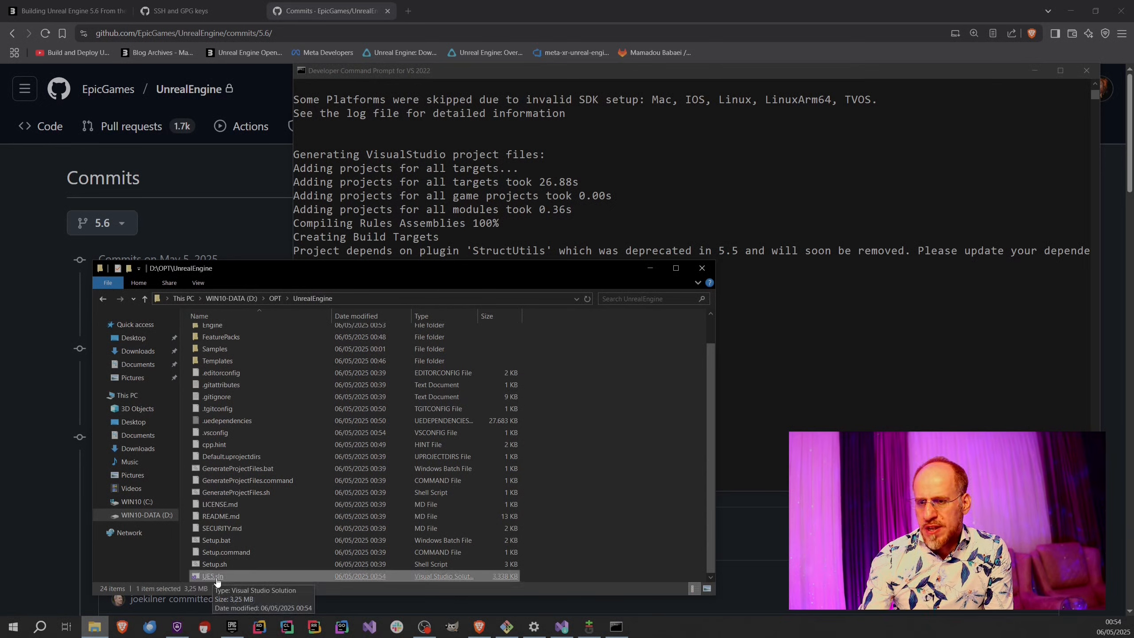
pyautogui.click(729, 485)
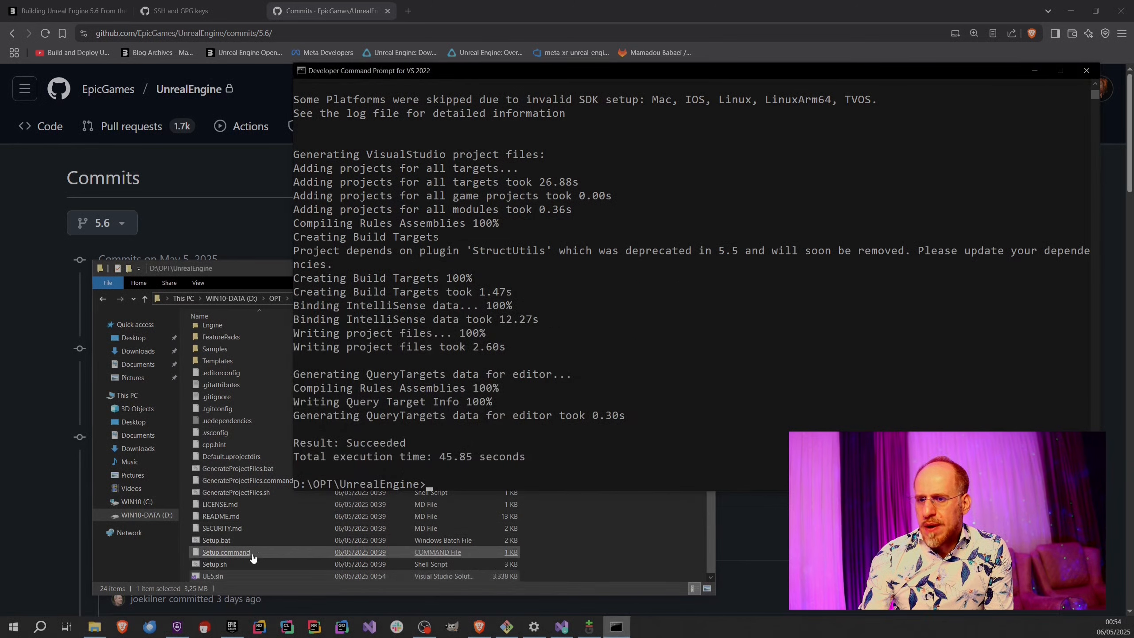
# Open UE5.sln from File Explorer with Visual Studio 2022 and close the sign-in dialog.
pyautogui.click(208, 580)
pyautogui.doubleClick(209, 577)
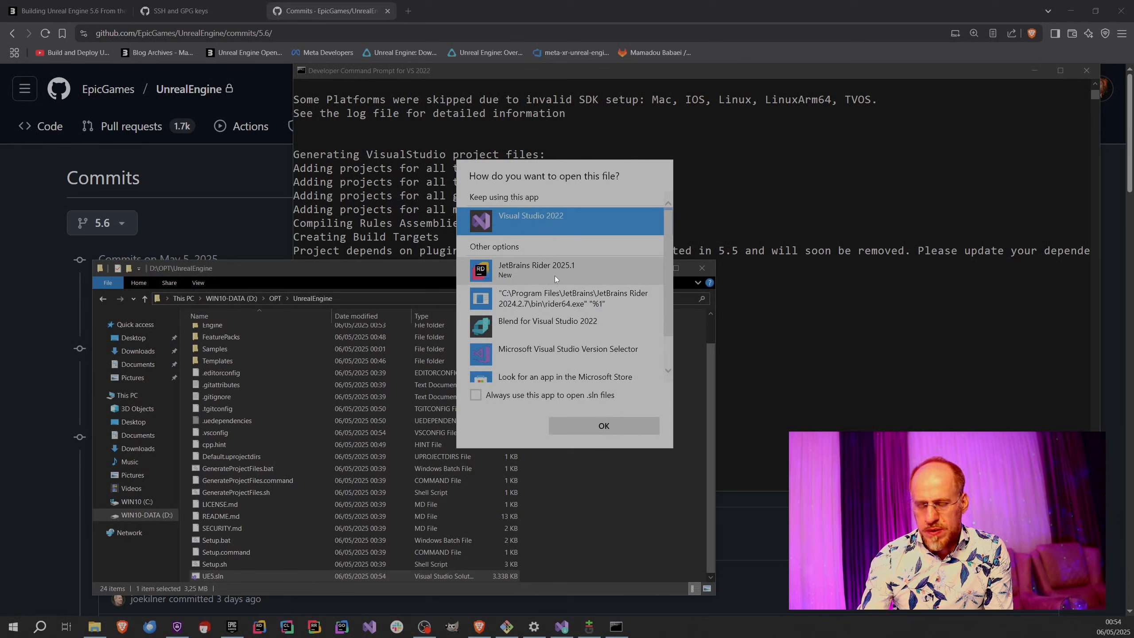
pyautogui.click(592, 427)
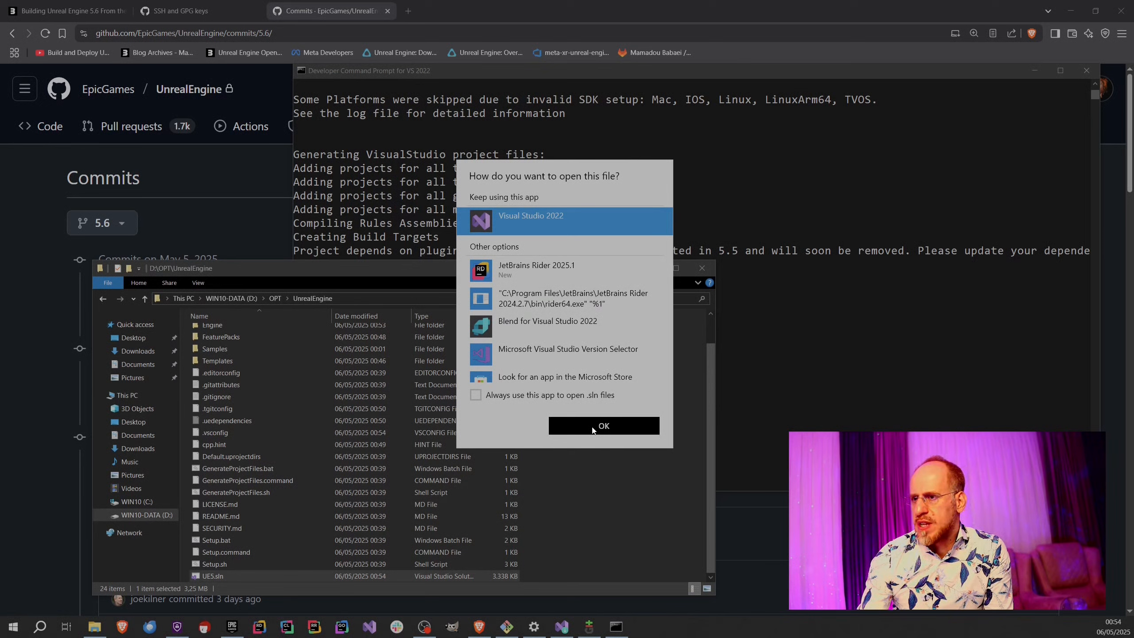
pyautogui.click(592, 430)
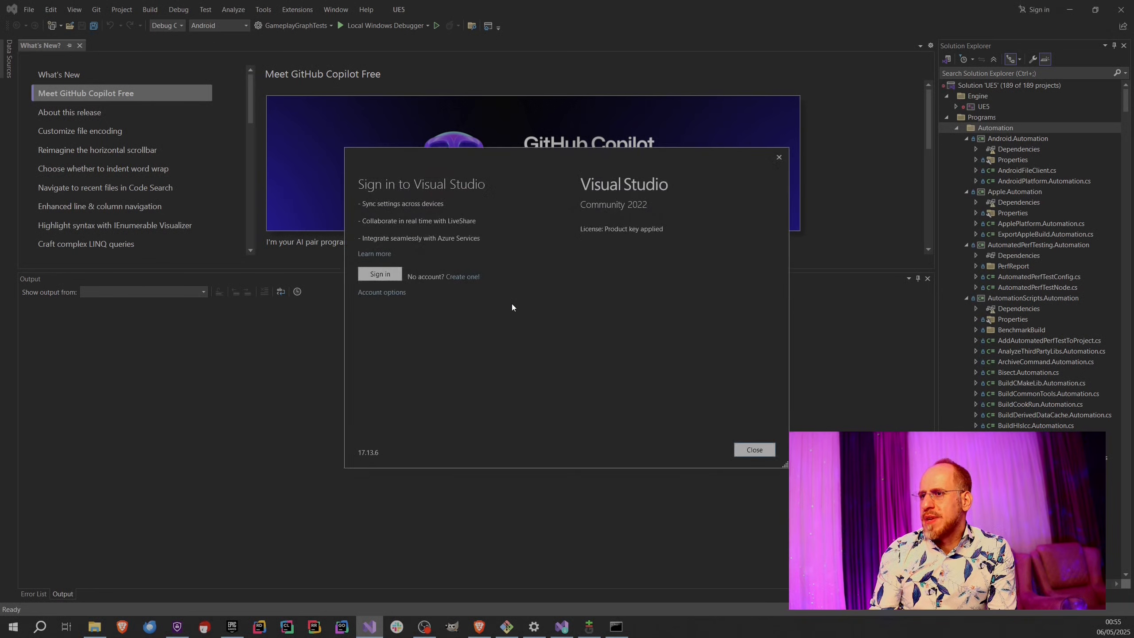
pyautogui.click(742, 454)
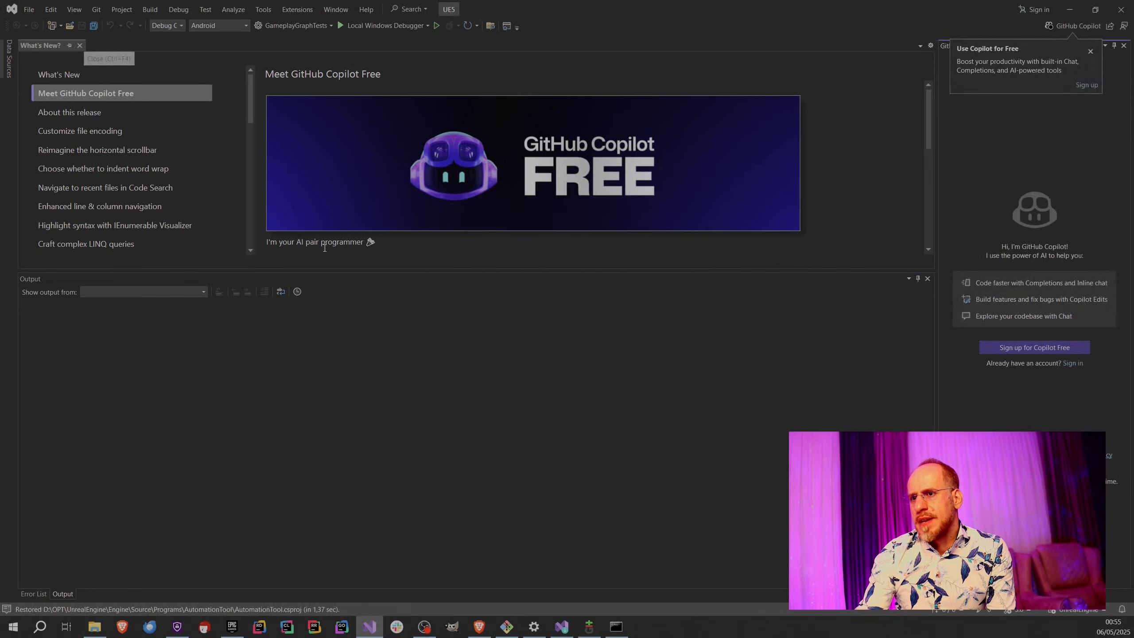
# Clear the workspace by closing What's New, shrinking the Output pane, dismissing the Copilot notice and auto-hiding the Copilot Chat pane group.
pyautogui.click(80, 46)
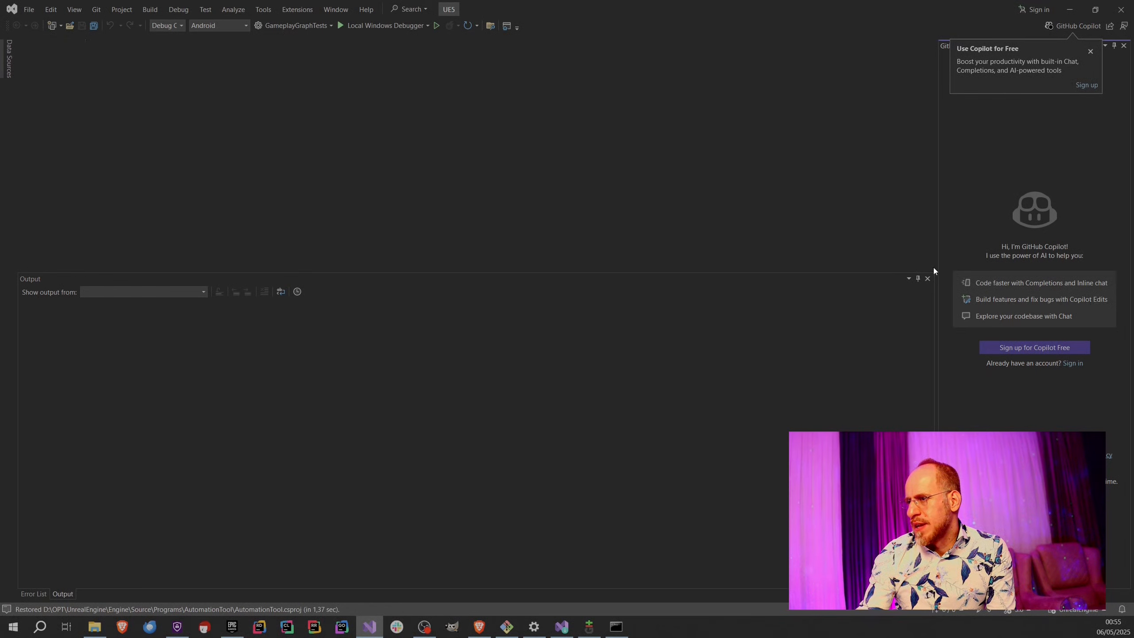
pyautogui.moveTo(881, 306); pyautogui.dragTo(882, 424)
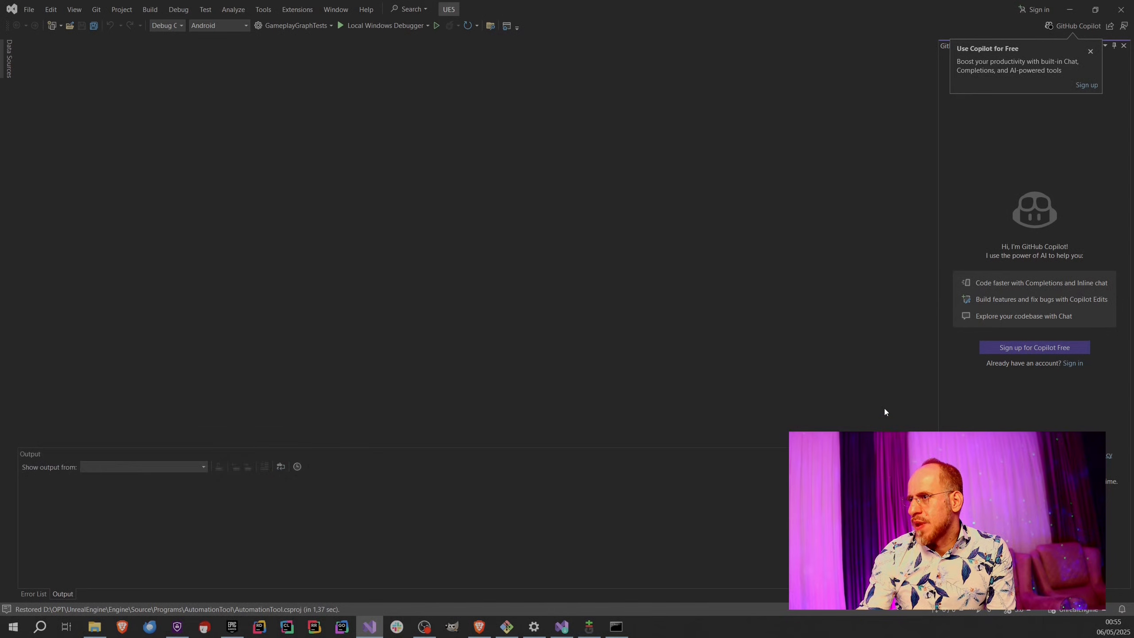
pyautogui.click(1090, 51)
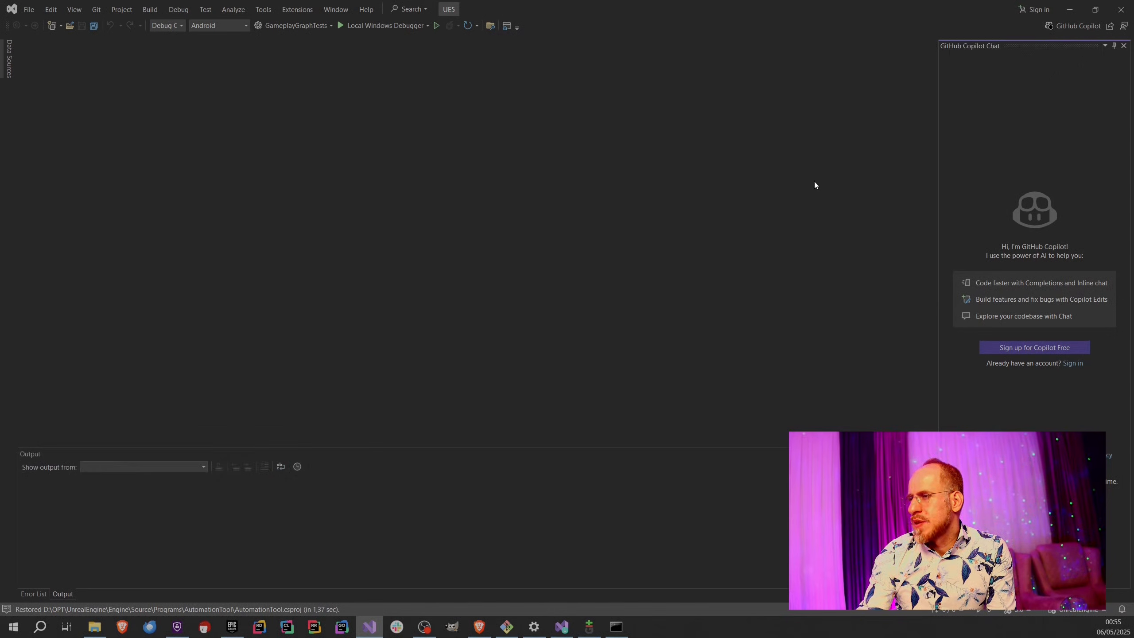
pyautogui.click(1114, 46)
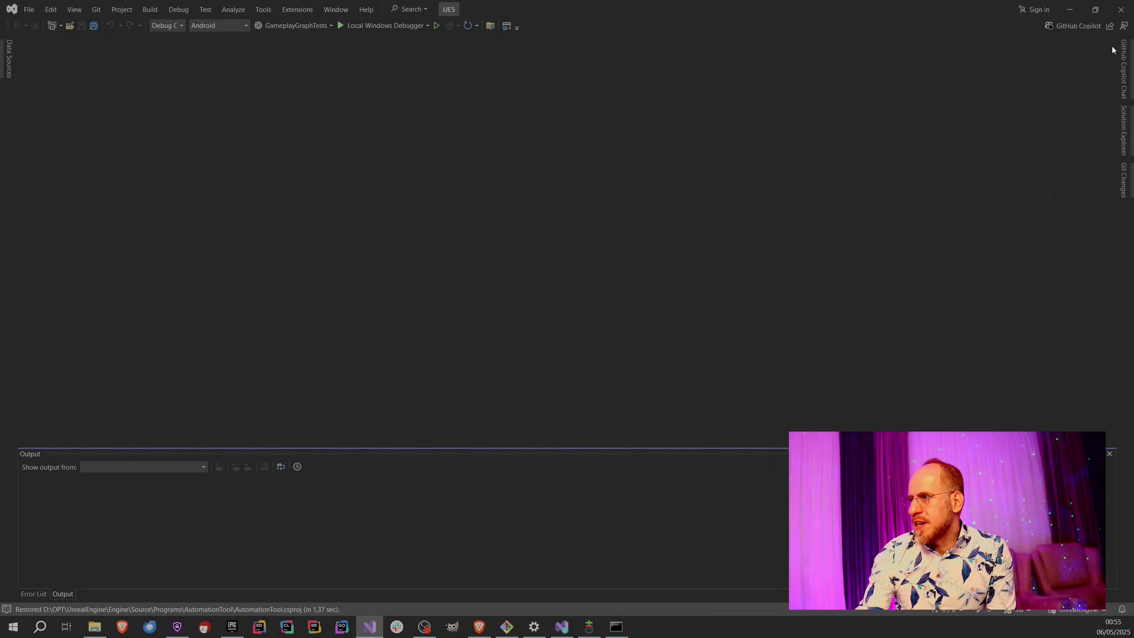
# Pin Solution Explorer open and collapse the Programs folder in the UE5 solution.
pyautogui.click(1125, 144)
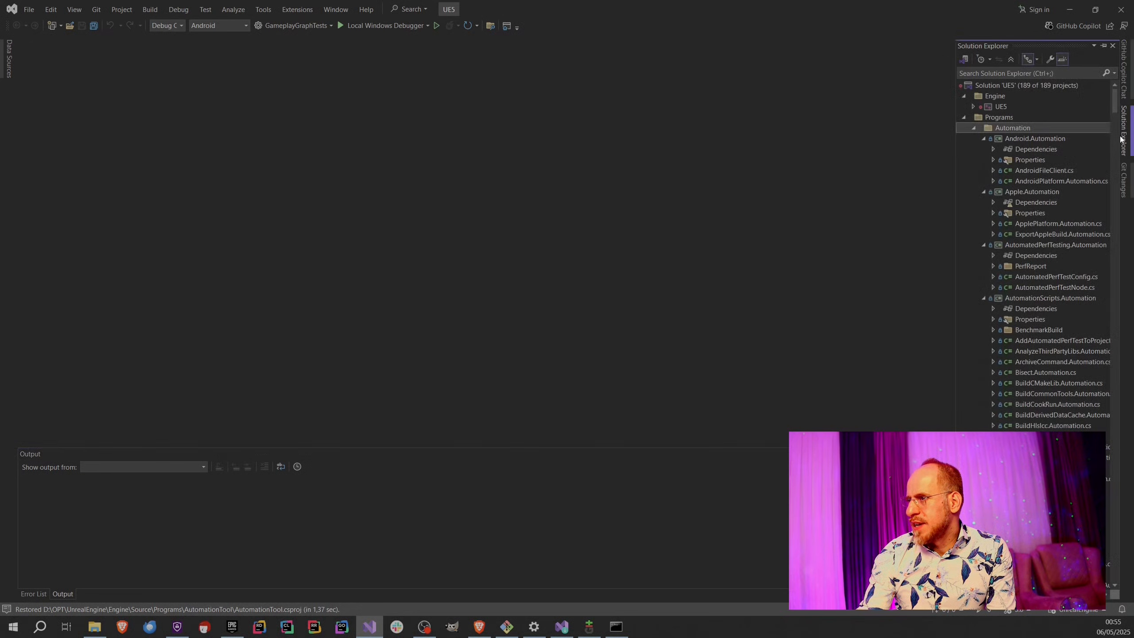
pyautogui.click(1103, 46)
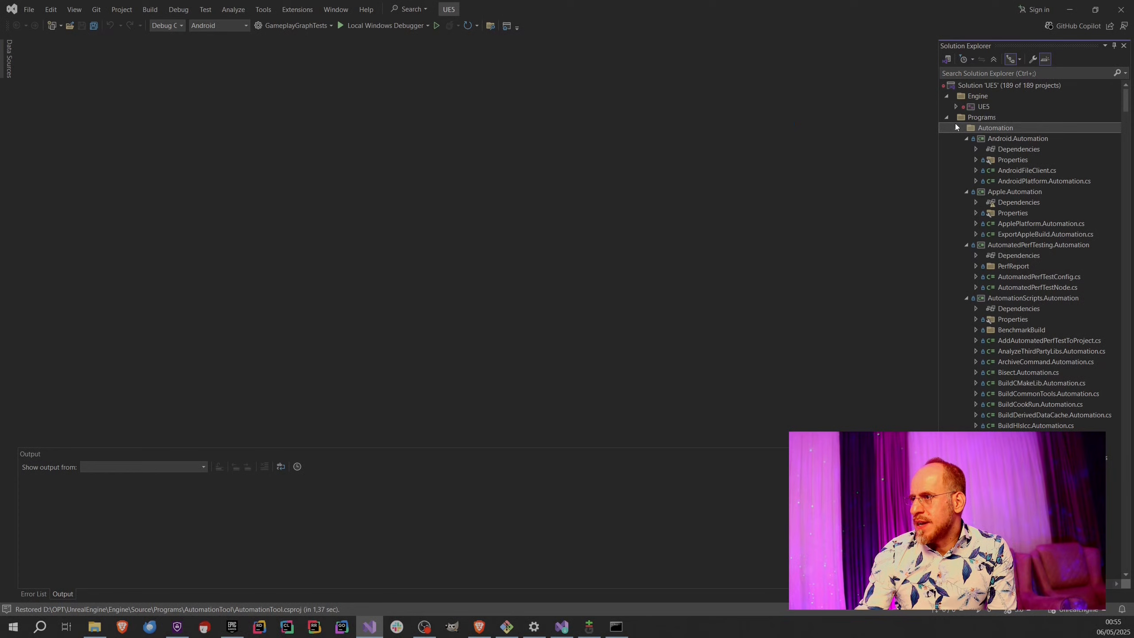
pyautogui.scroll(-20, 1003, 311)
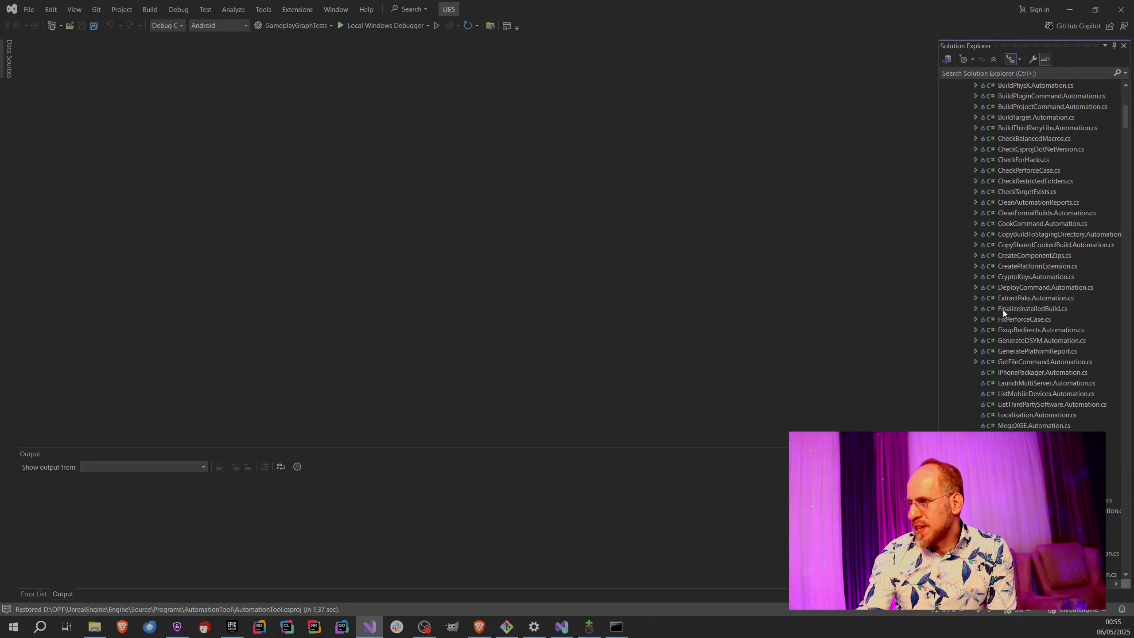
pyautogui.moveTo(1126, 148); pyautogui.dragTo(1039, 92)
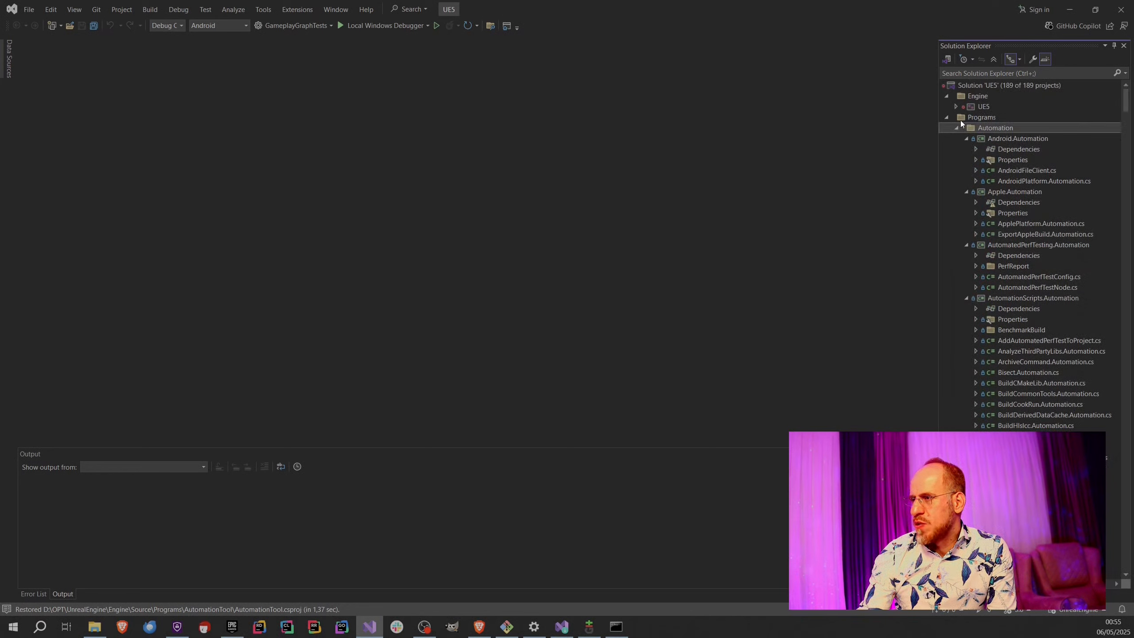
pyautogui.click(946, 117)
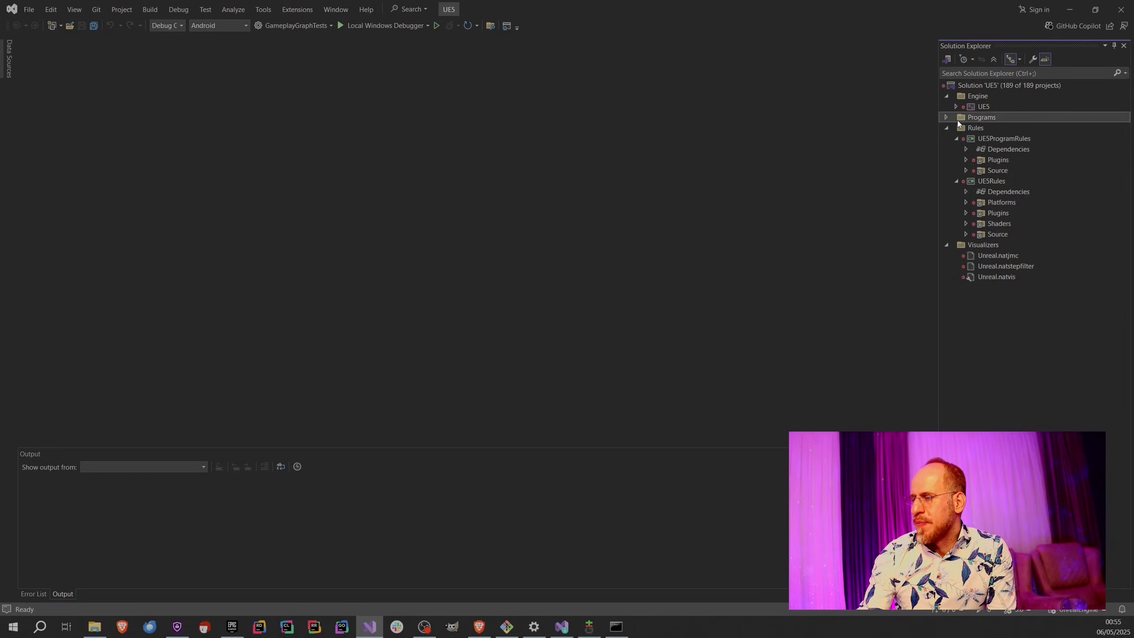
# Collapse the Rules and Visualizers folders and set the UE5 project under Engine as the startup project.
pyautogui.click(947, 127)
pyautogui.click(946, 138)
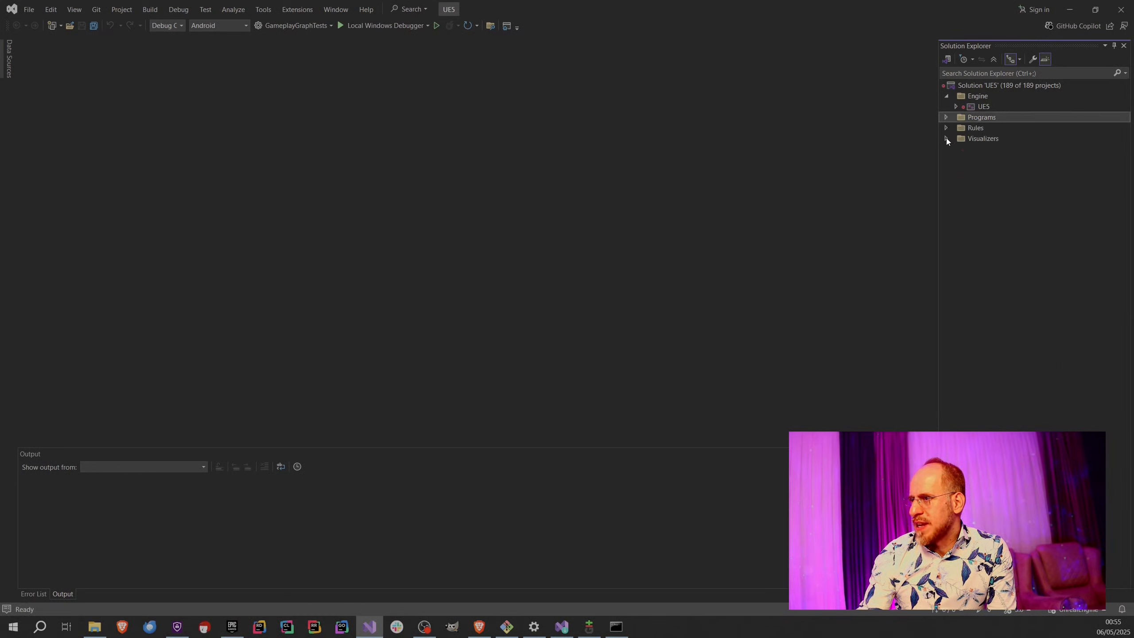
pyautogui.click(980, 106)
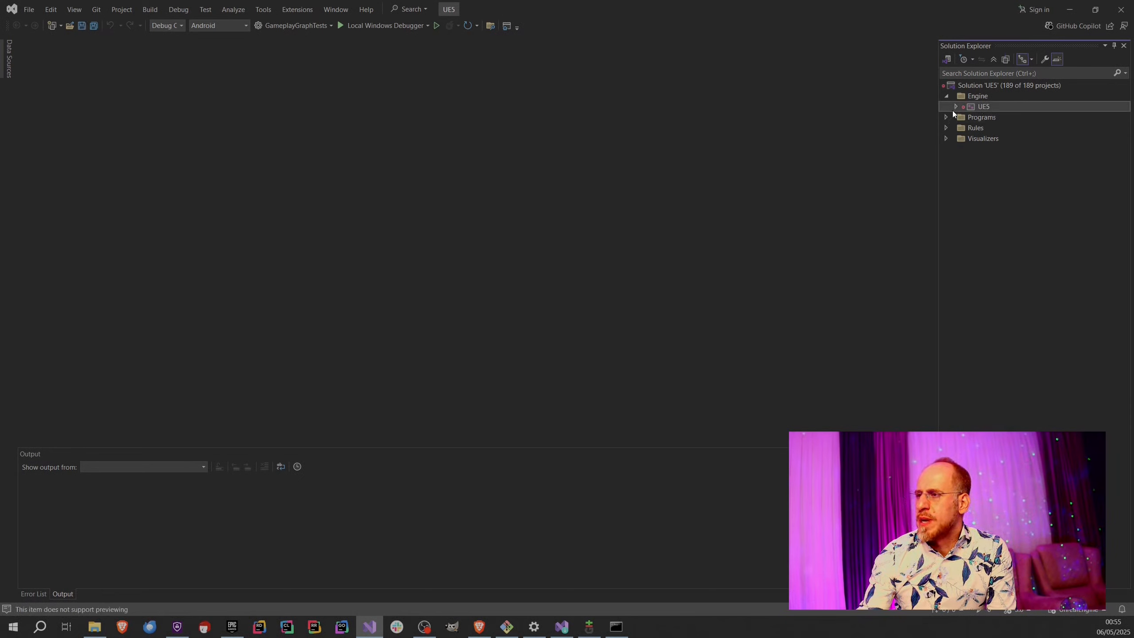
pyautogui.rightClick(982, 106)
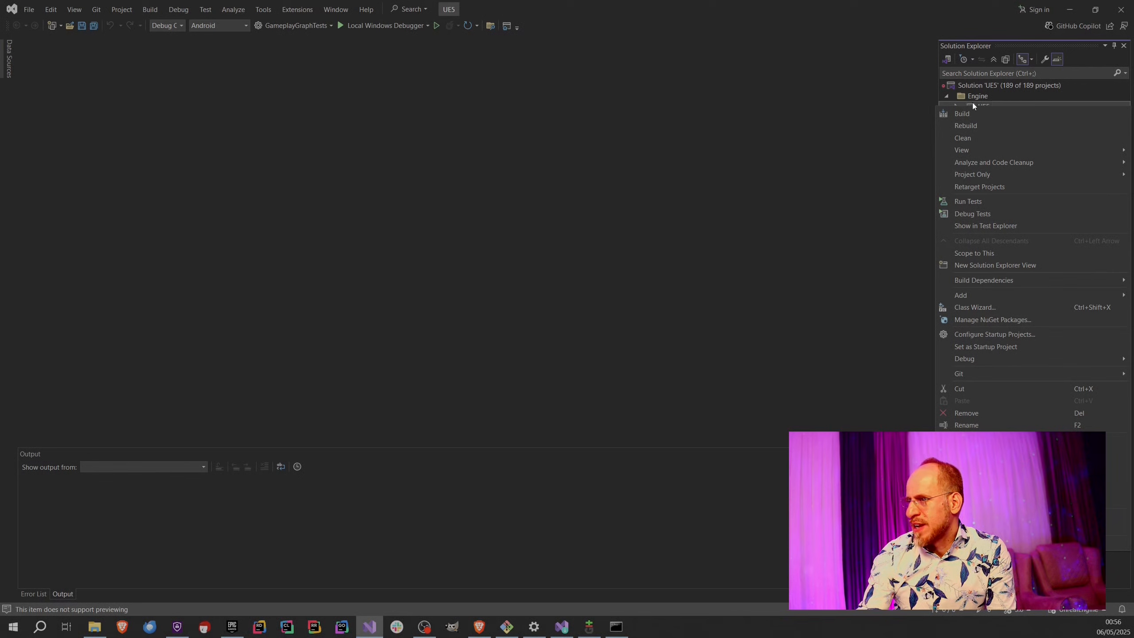
pyautogui.click(985, 345)
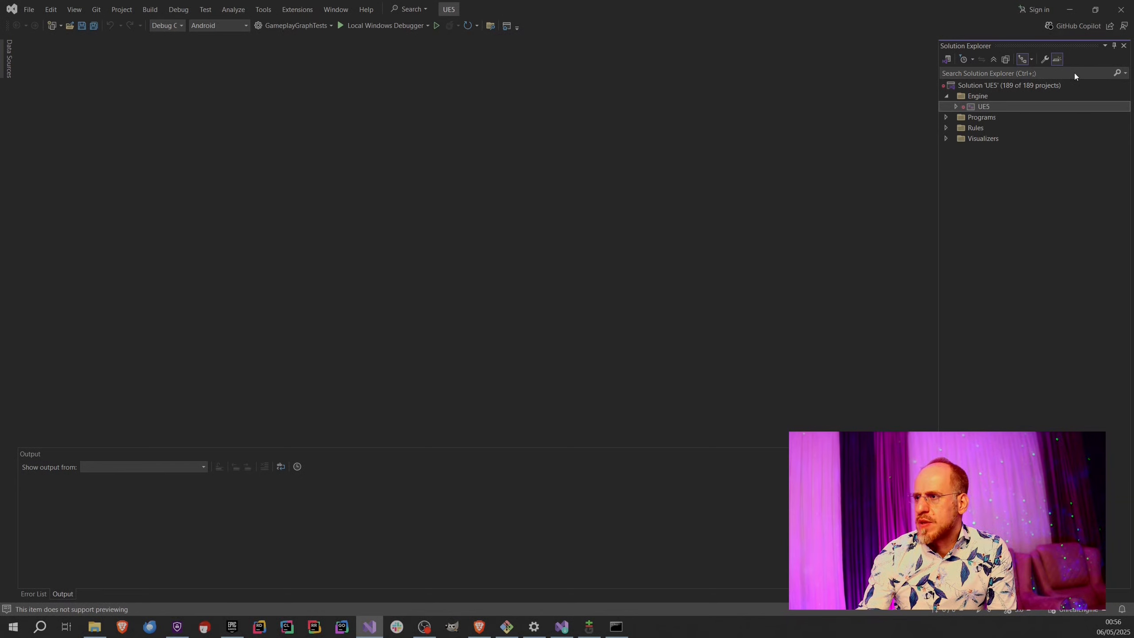
pyautogui.click(972, 85)
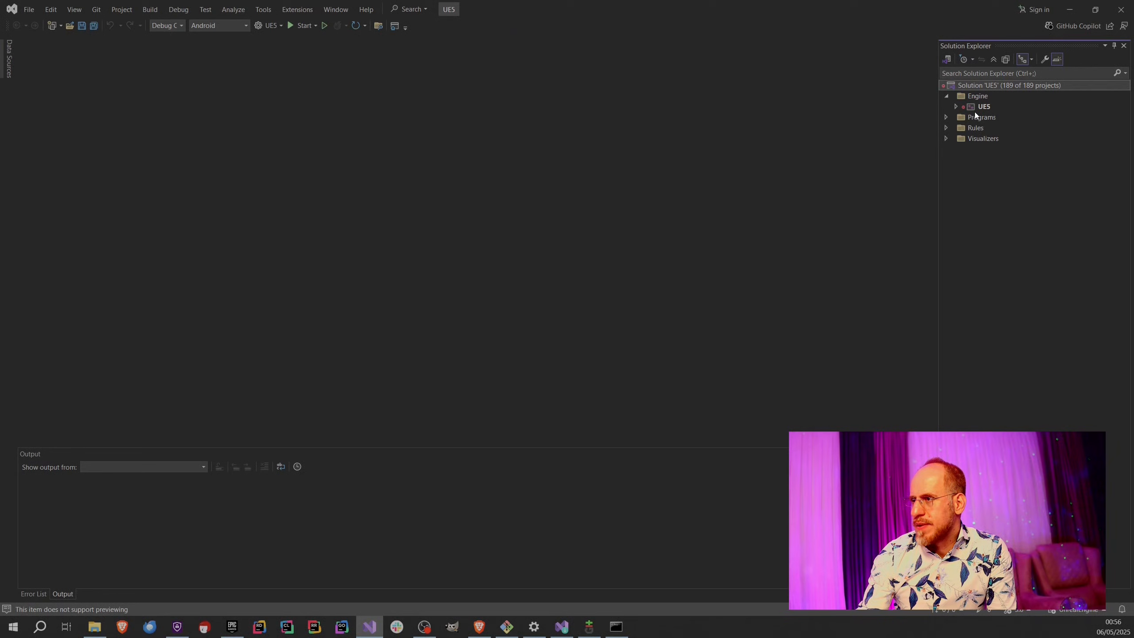
pyautogui.click(986, 109)
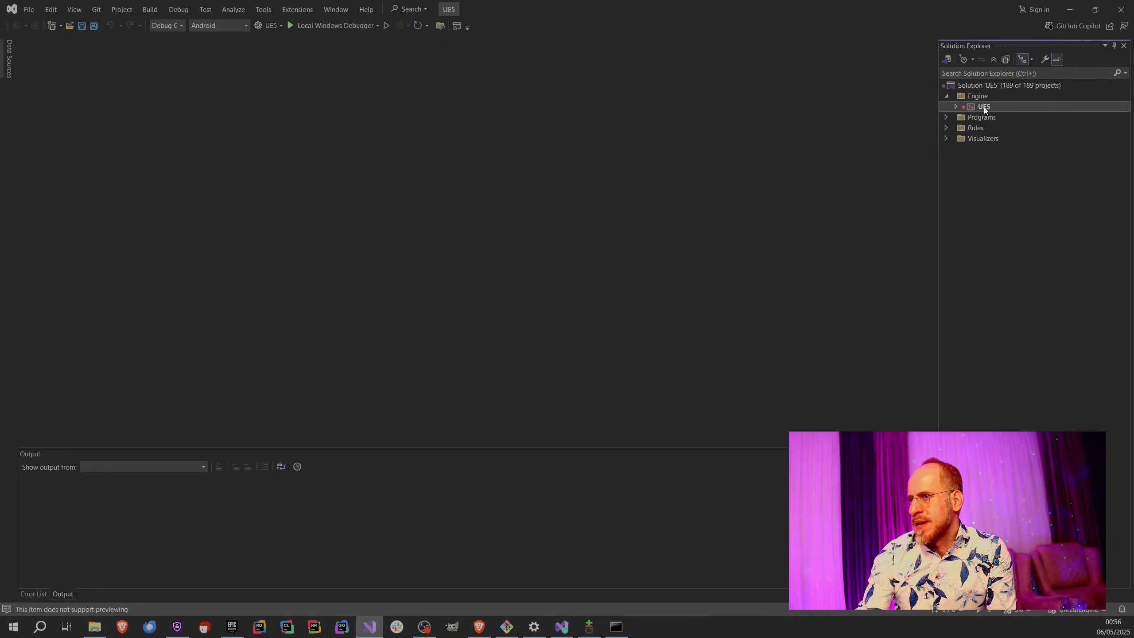
# Review the available startup projects and solution configurations without changing either selection.
pyautogui.click(280, 24)
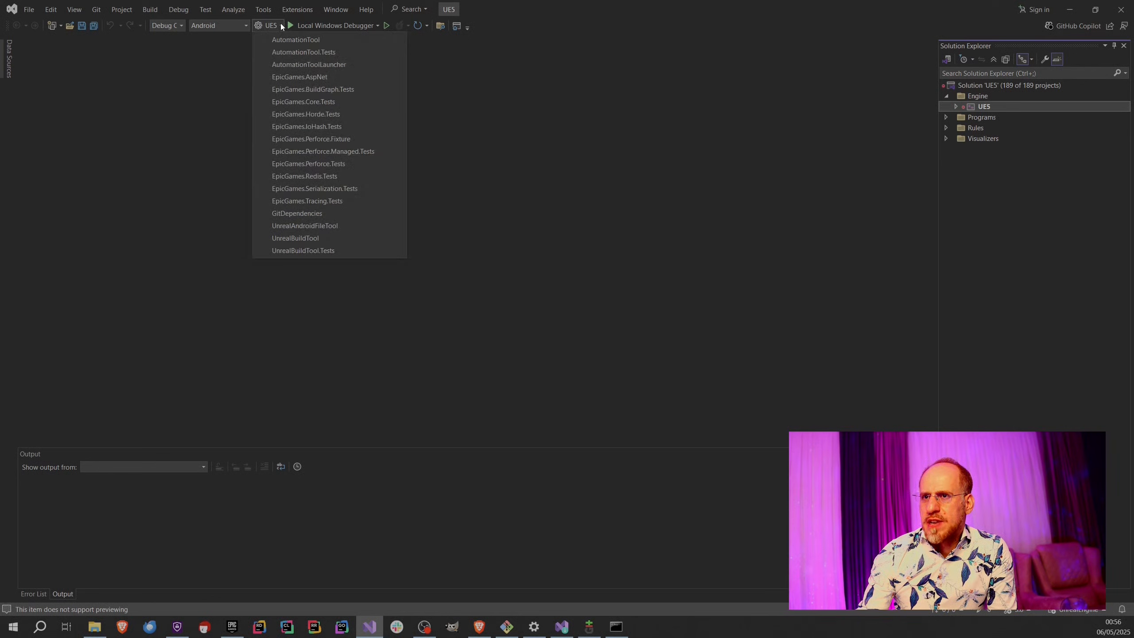
pyautogui.click(576, 151)
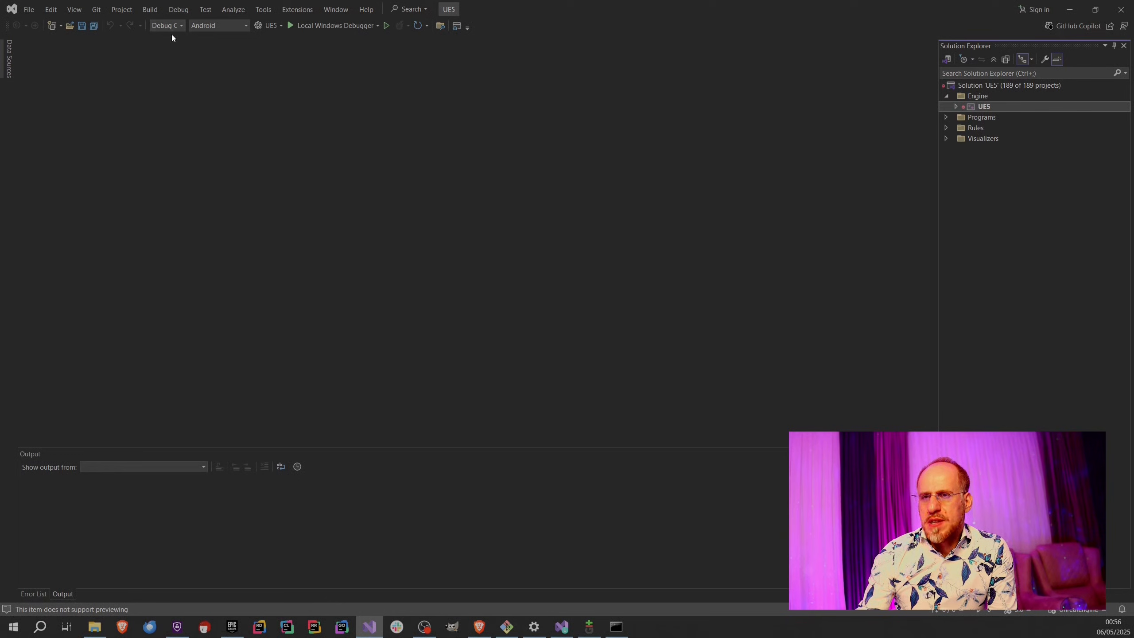
pyautogui.click(181, 25)
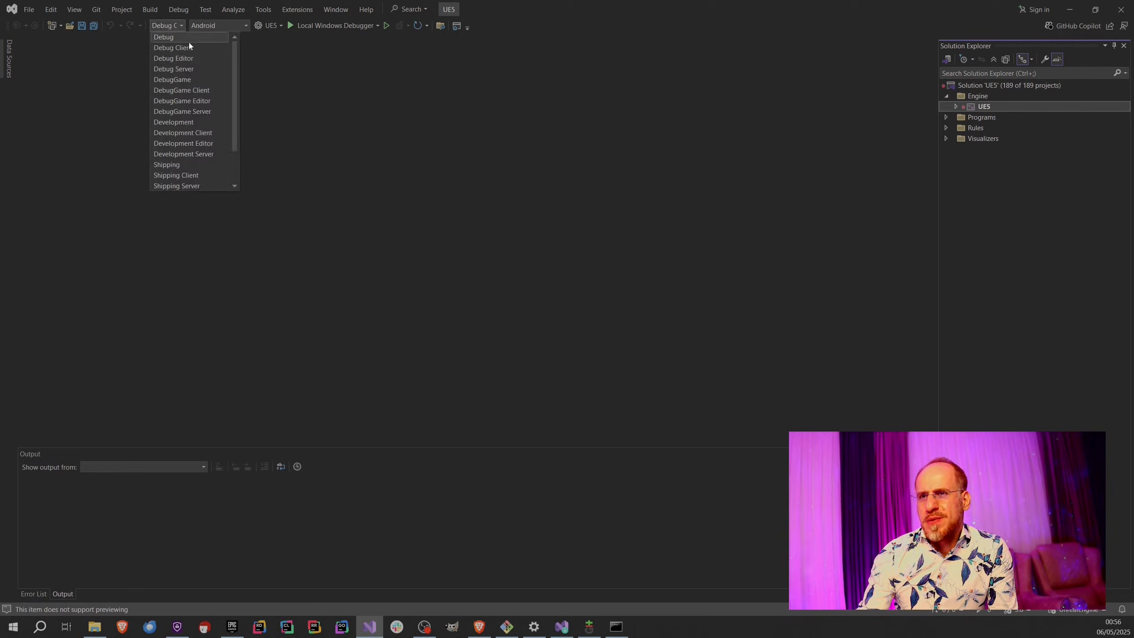
pyautogui.click(384, 92)
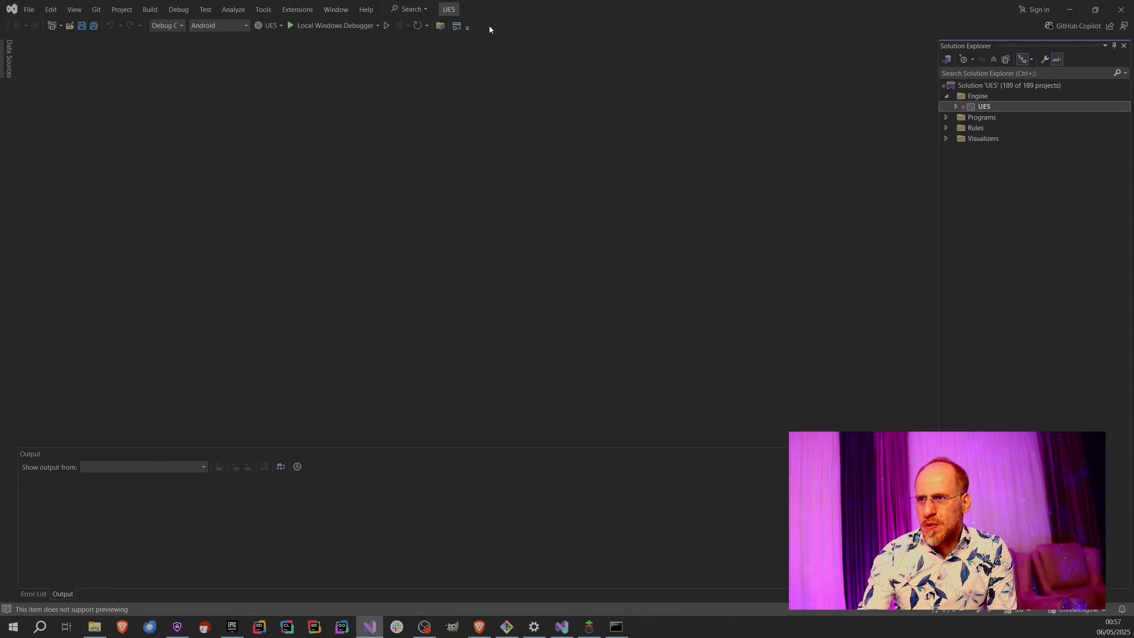
pyautogui.doubleClick(976, 109)
pyautogui.click(983, 222)
pyautogui.doubleClick(984, 221)
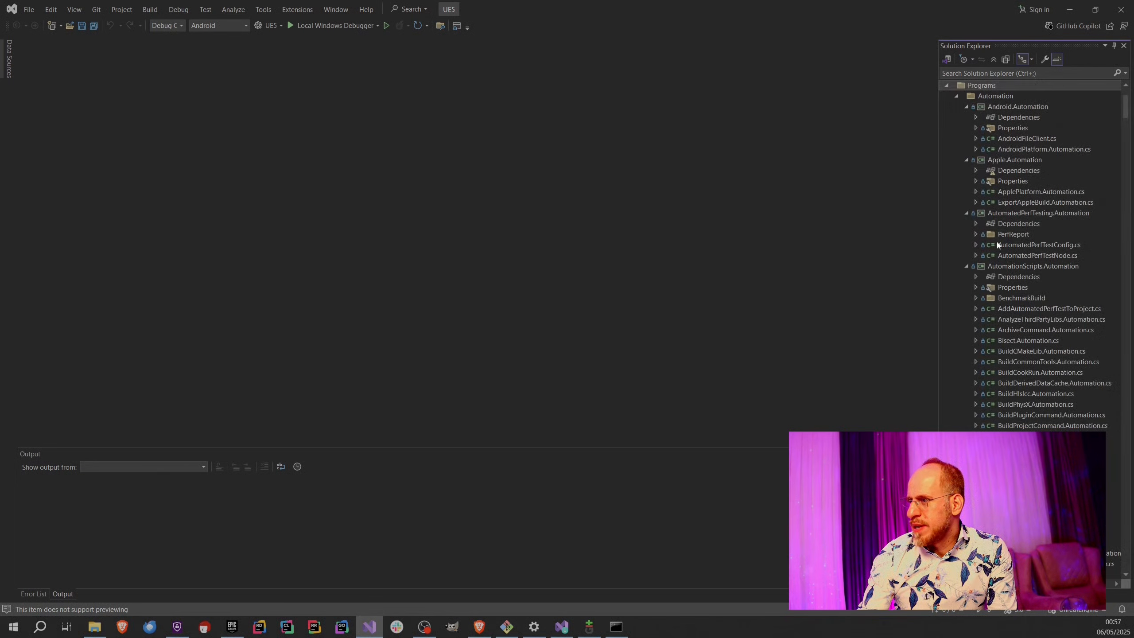
pyautogui.click(1019, 245)
pyautogui.doubleClick(1029, 245)
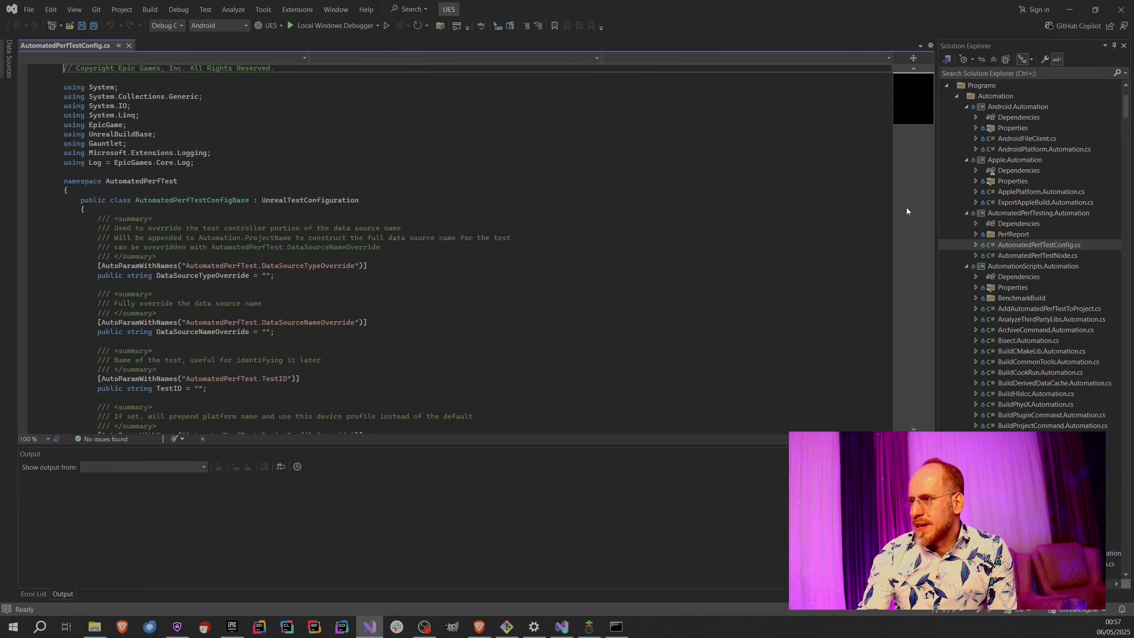
pyautogui.rightClick(625, 25)
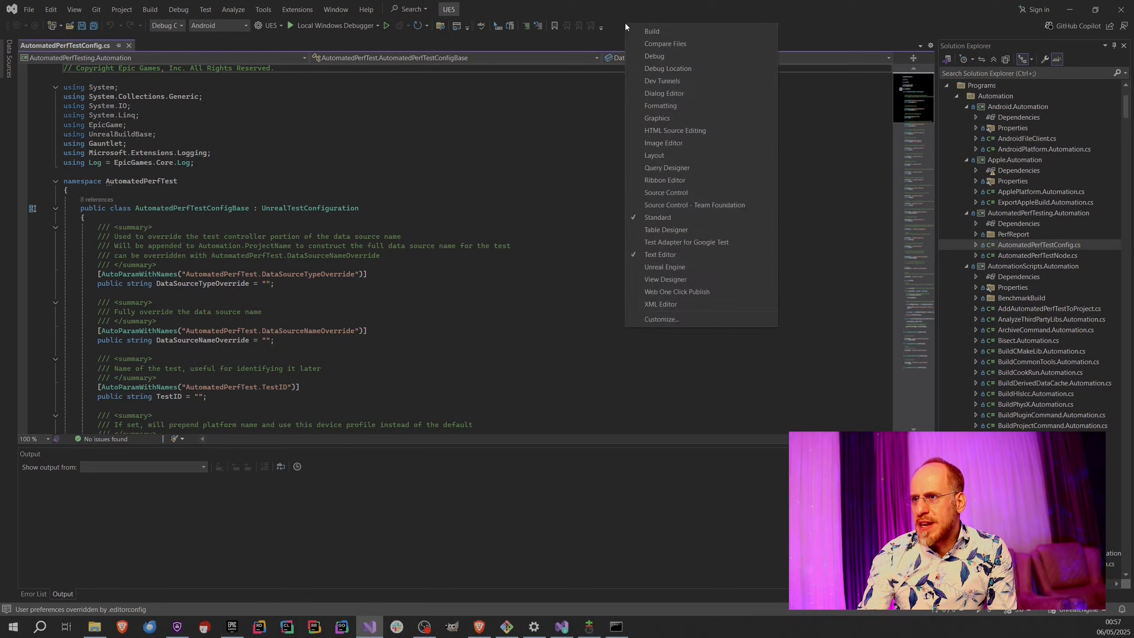
pyautogui.click(415, 180)
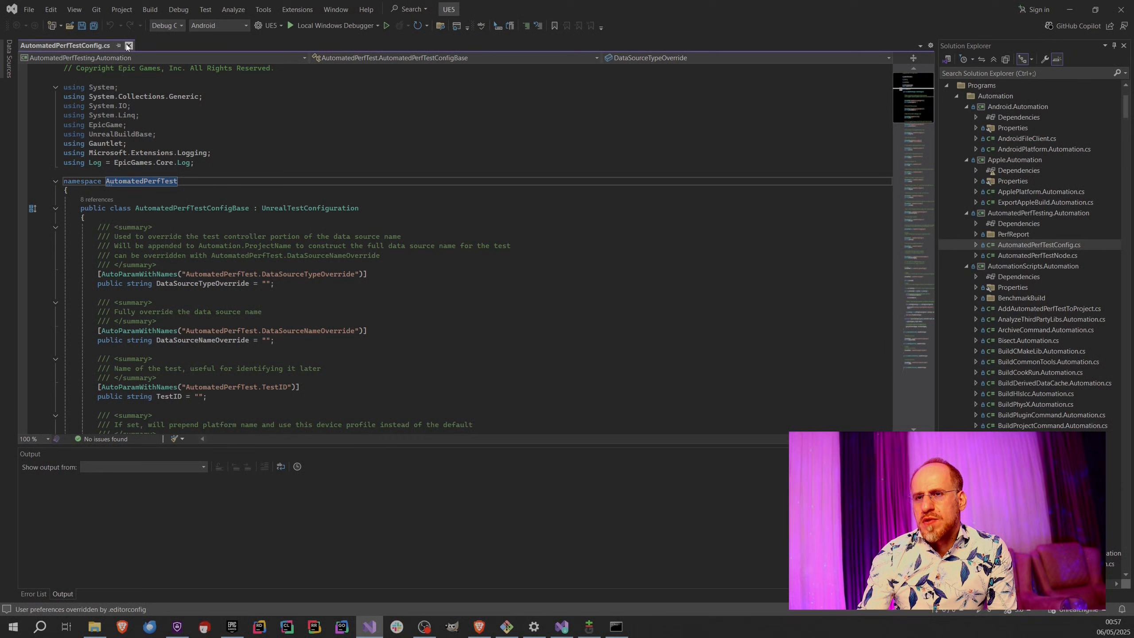
pyautogui.hotkey('ctrl', 'F4')
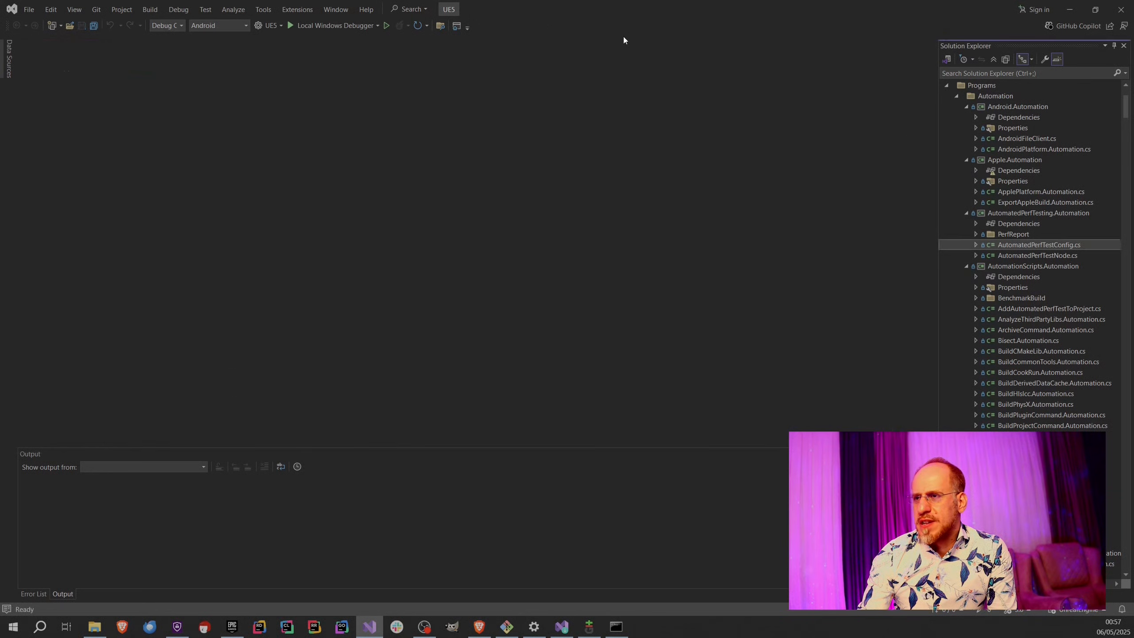
# Open the toolbar customization dialog and show the commands of the Standard toolbar for rearranging.
pyautogui.rightClick(487, 24)
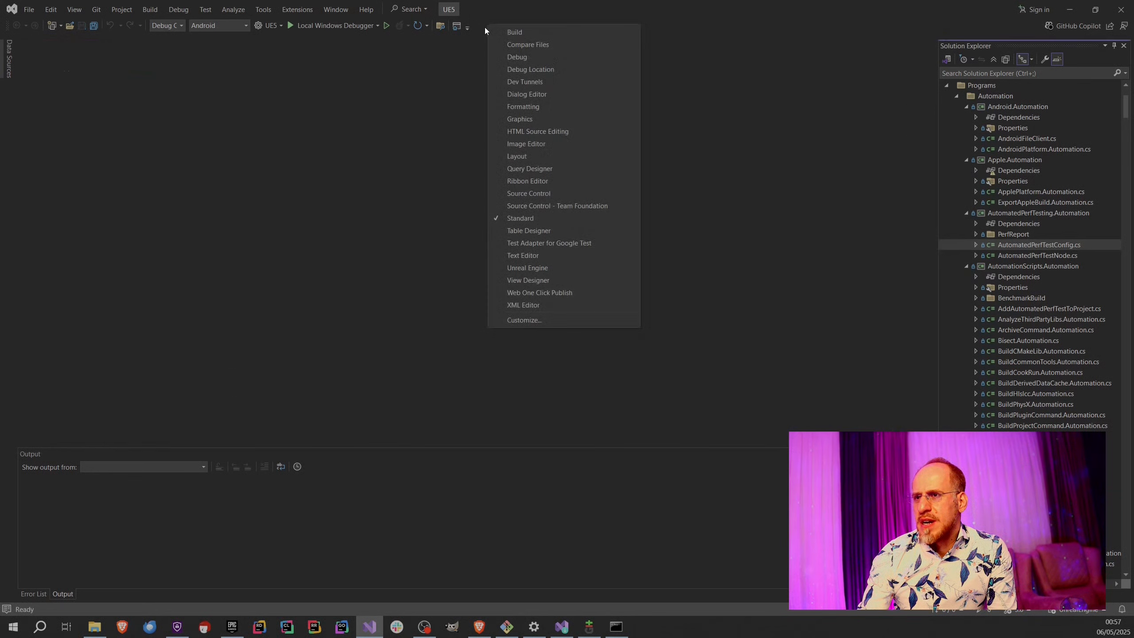
pyautogui.click(533, 321)
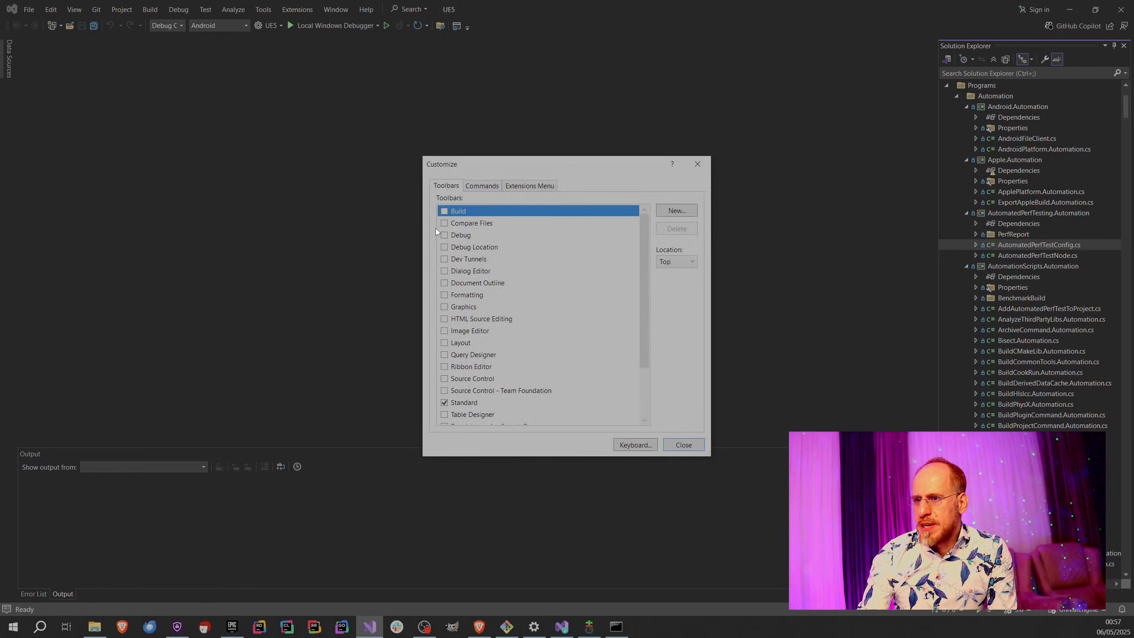
pyautogui.click(487, 186)
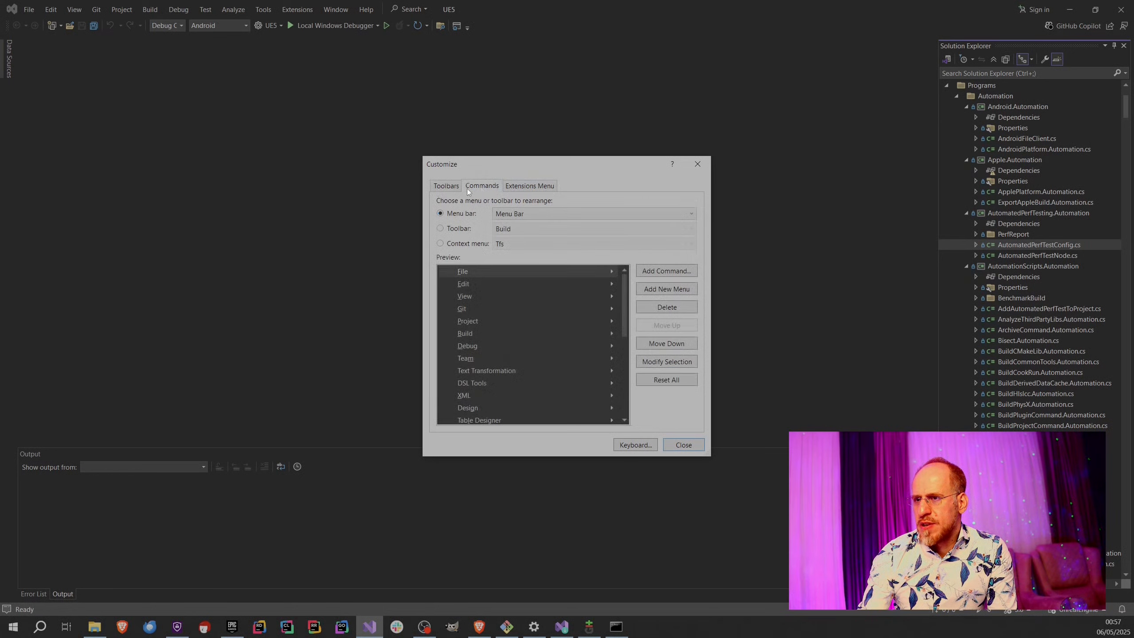
pyautogui.click(441, 228)
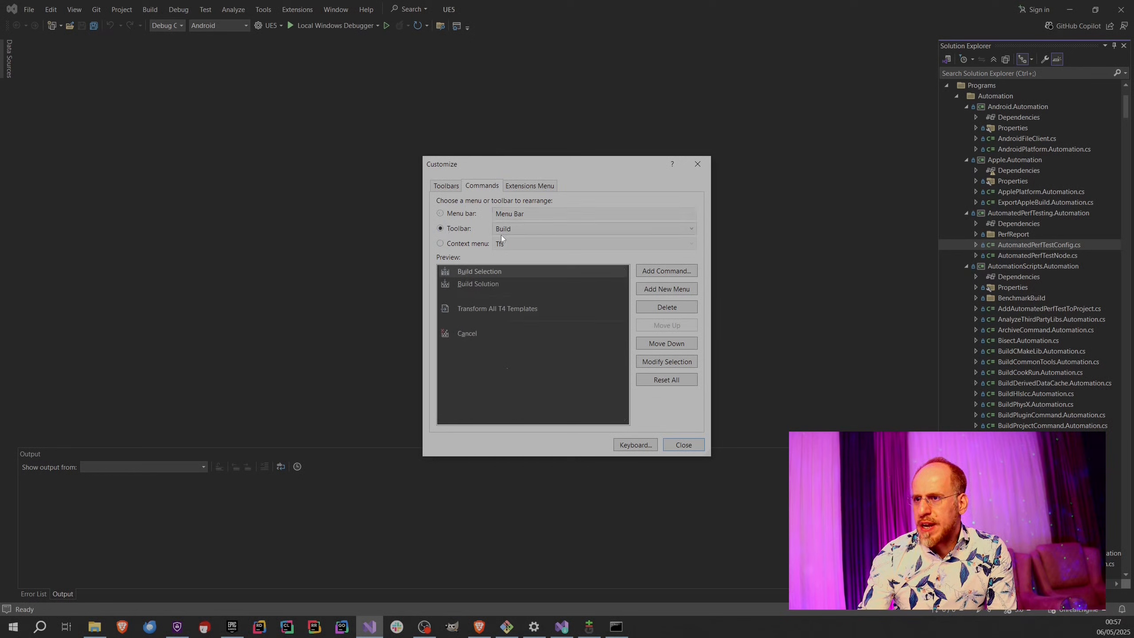
pyautogui.click(525, 232)
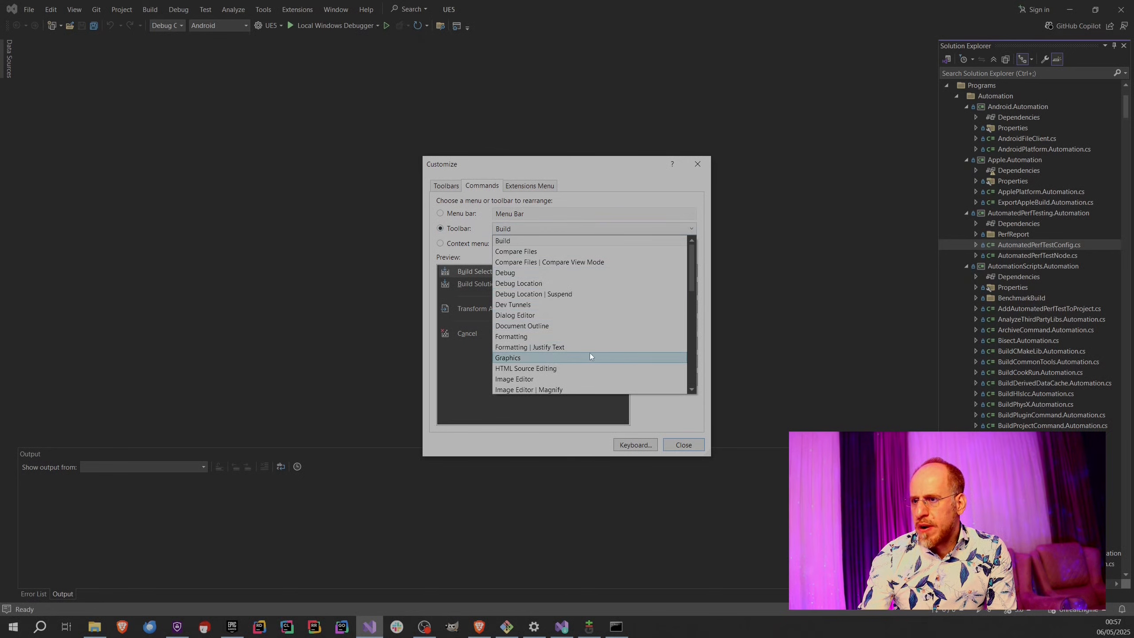
pyautogui.scroll(-12, 590, 353)
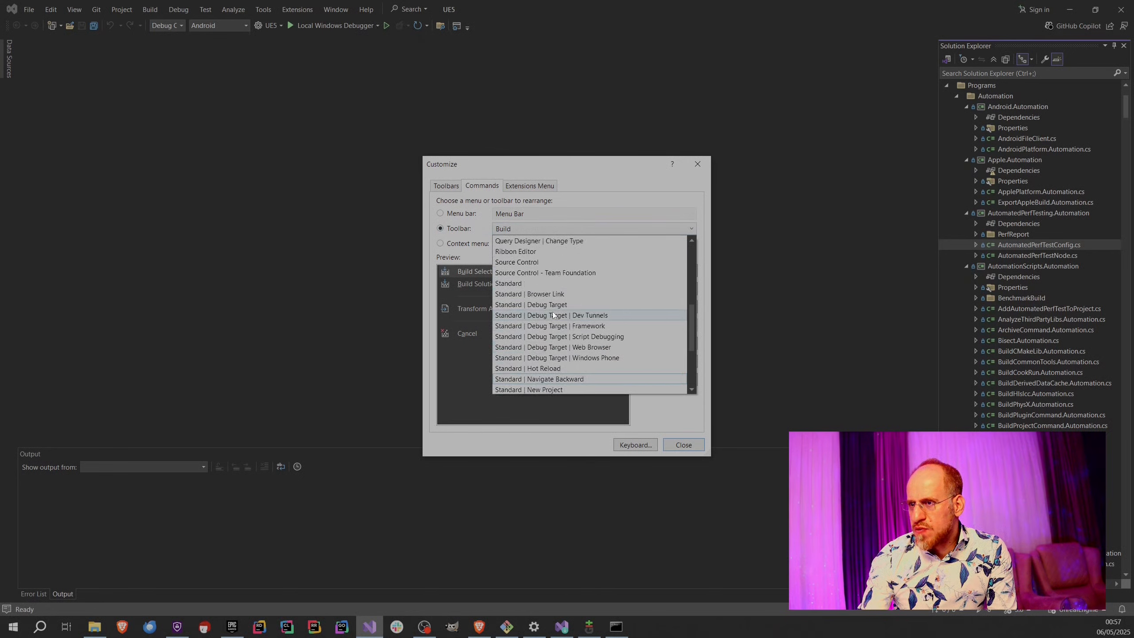
pyautogui.click(530, 283)
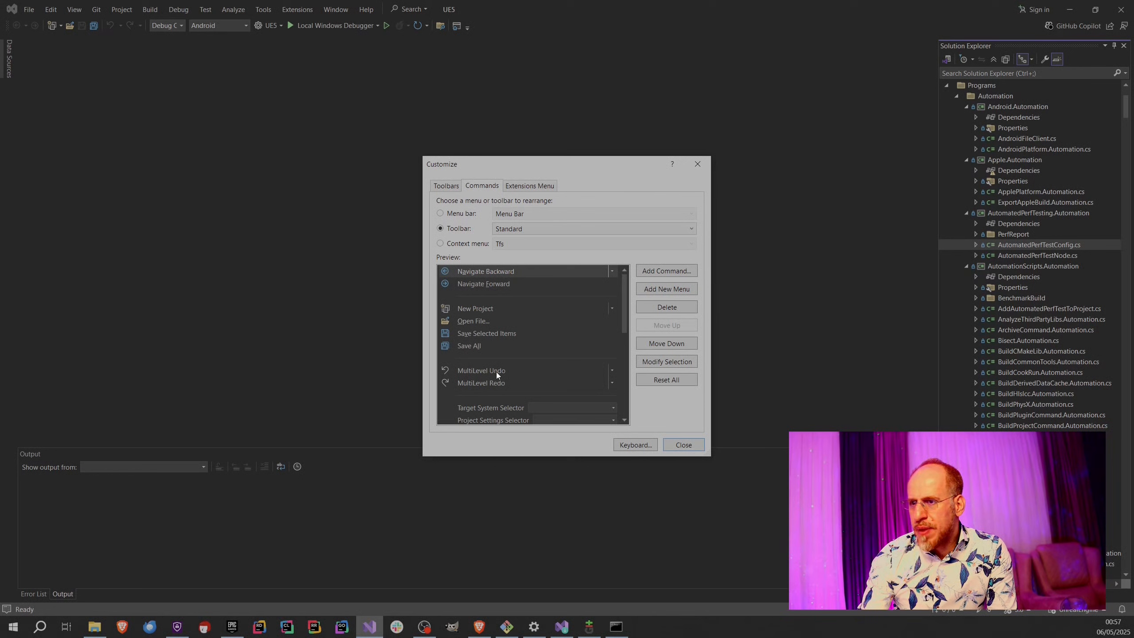
# Set the width of the Solution Configurations selector on the Standard toolbar to 150 and close the customization dialog.
pyautogui.scroll(-2, 496, 374)
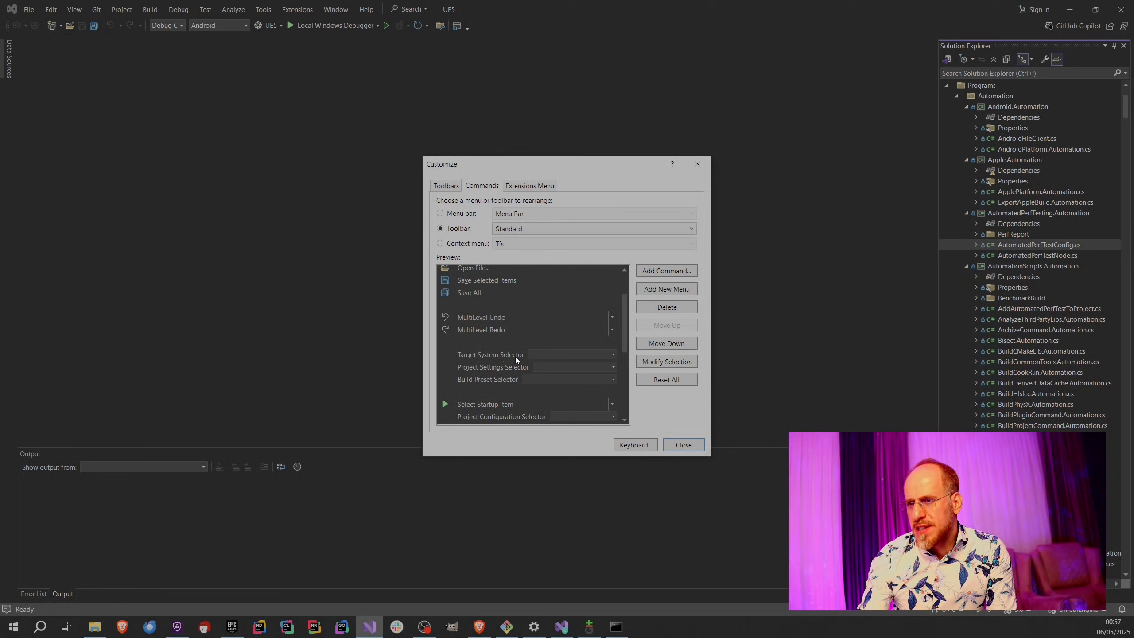
pyautogui.click(489, 367)
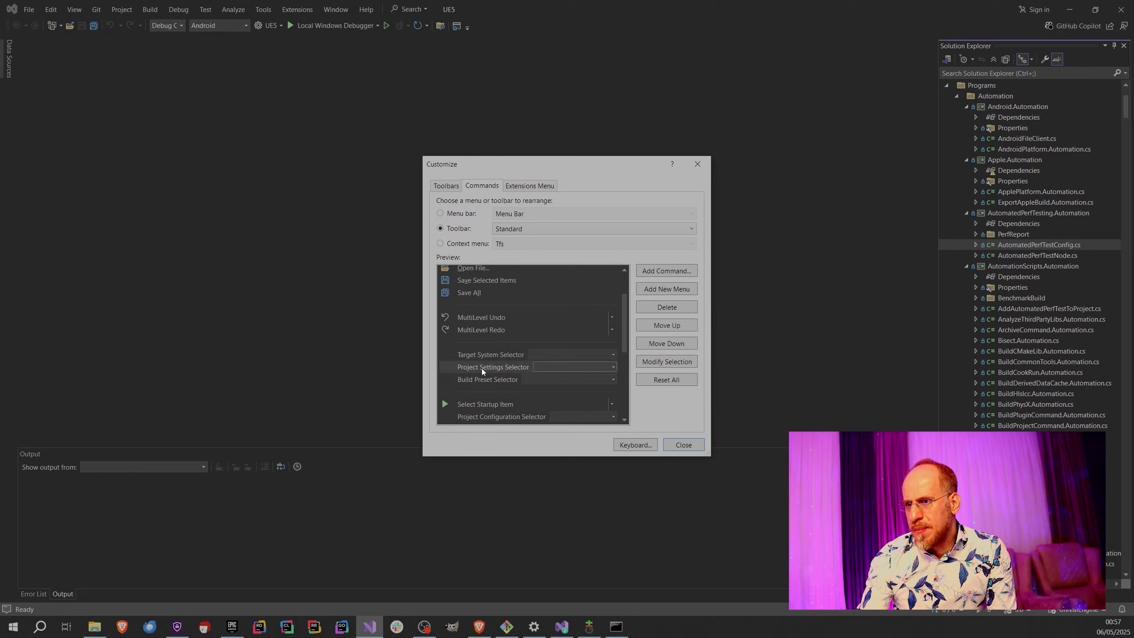
pyautogui.scroll(-4, 526, 371)
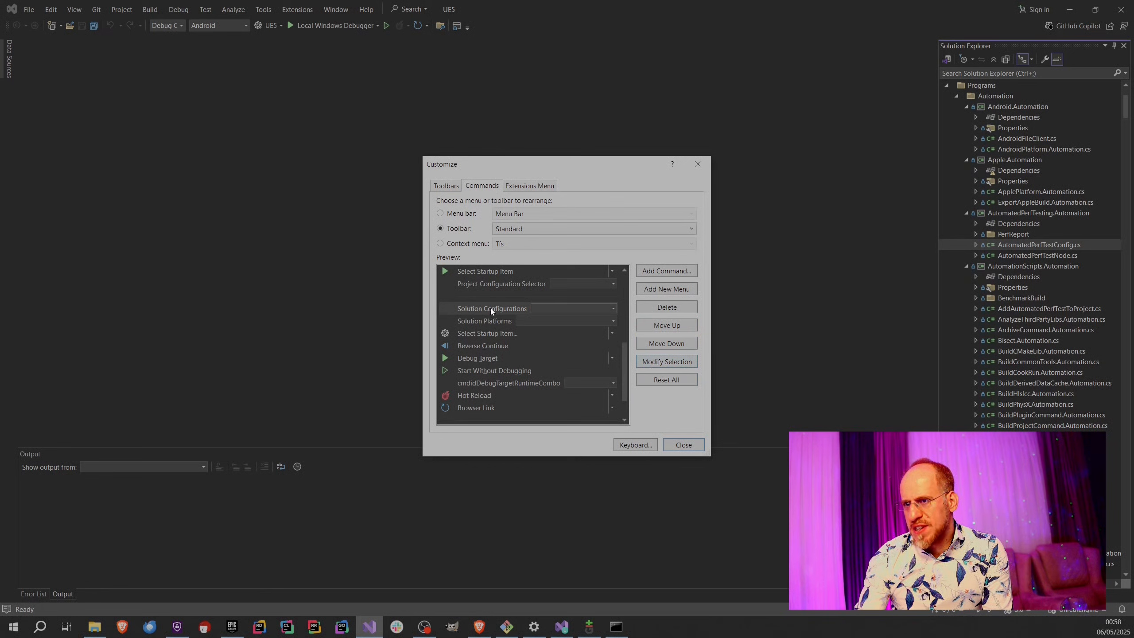
pyautogui.click(670, 366)
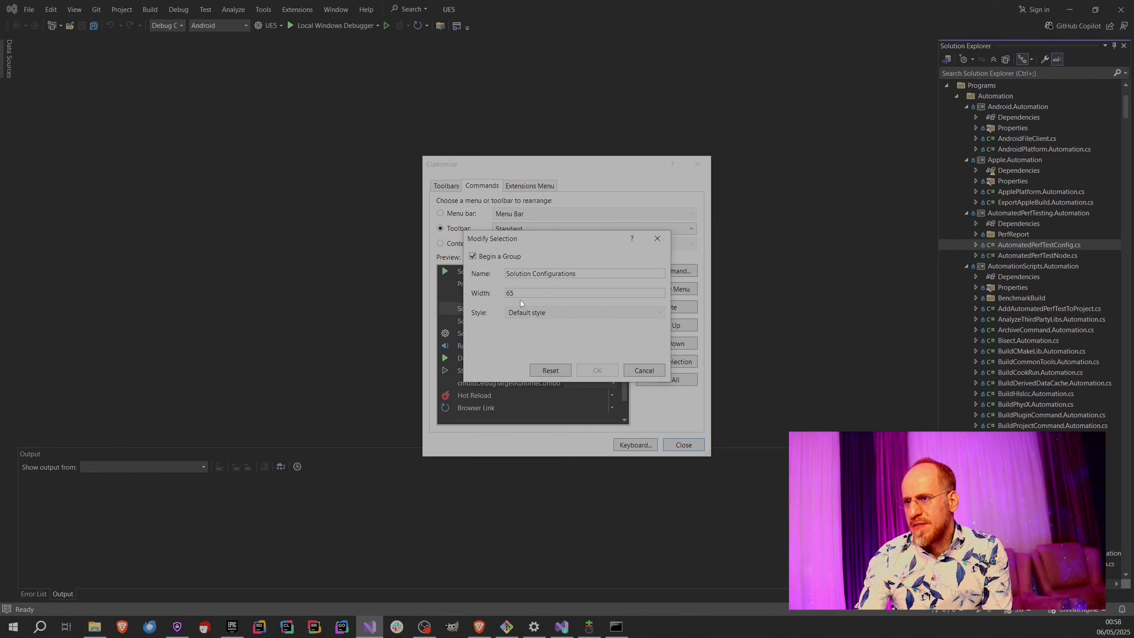
pyautogui.moveTo(513, 294); pyautogui.dragTo(495, 297)
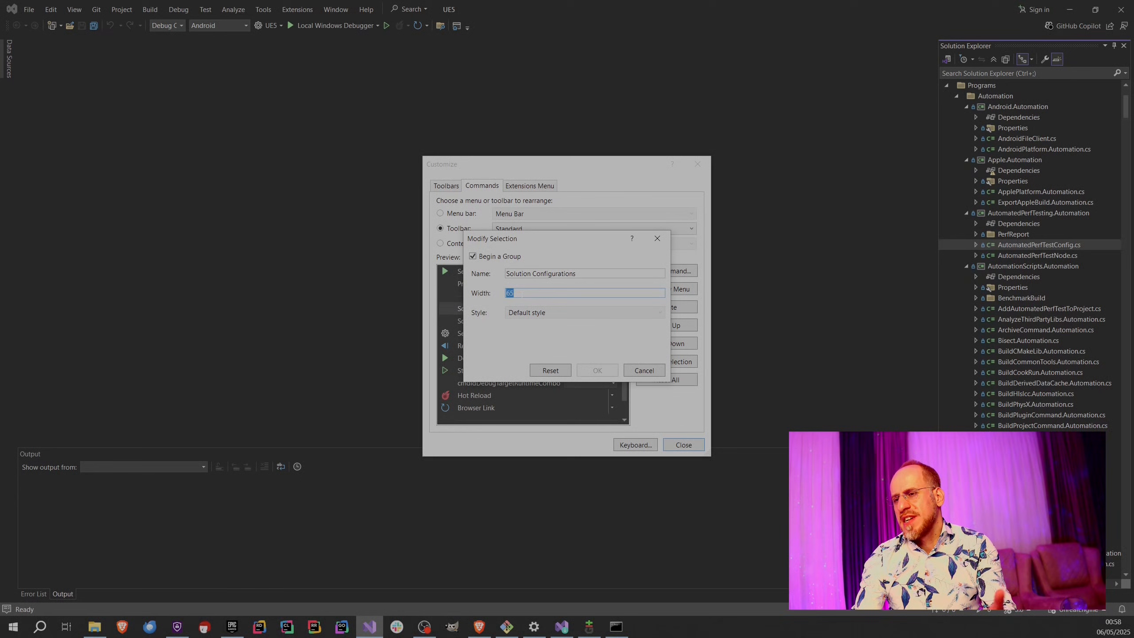
pyautogui.write('1')
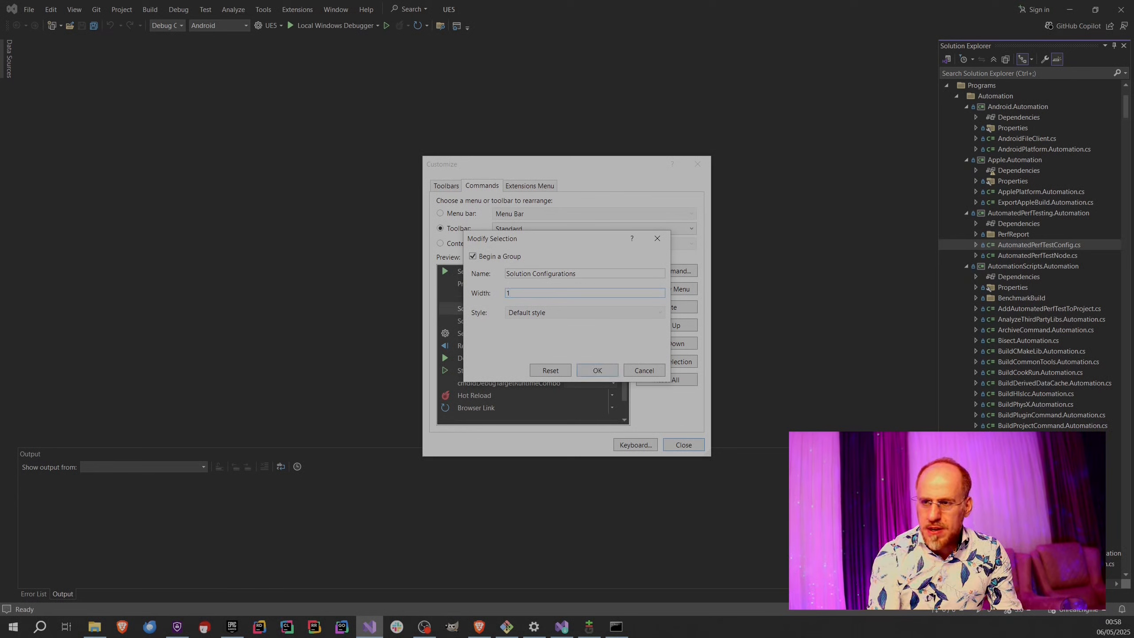
pyautogui.write('50')
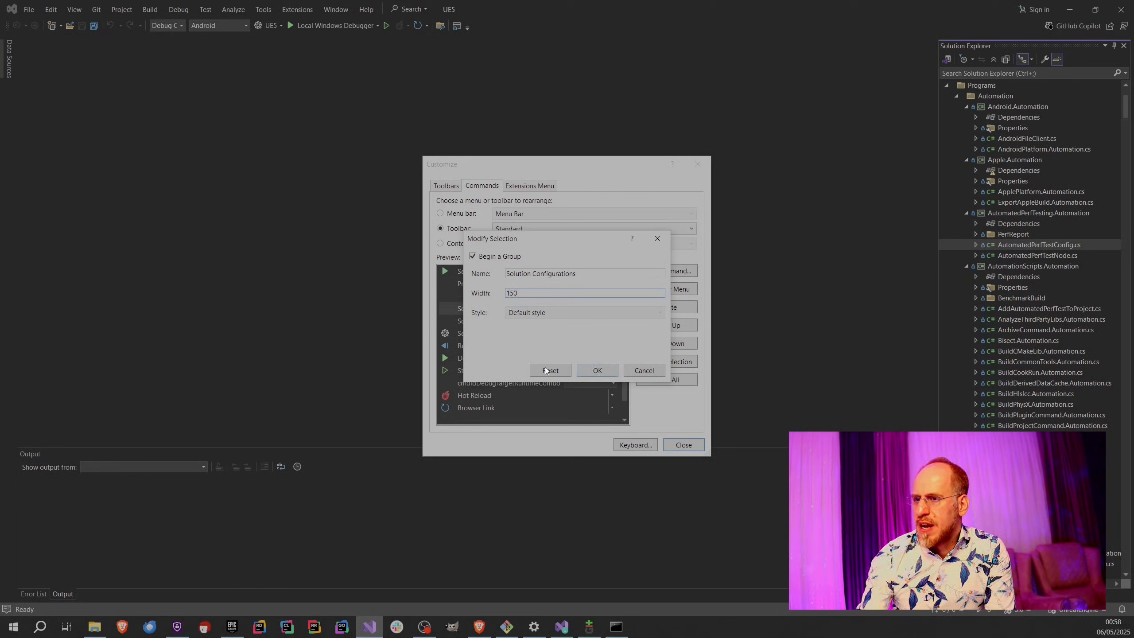
pyautogui.click(593, 370)
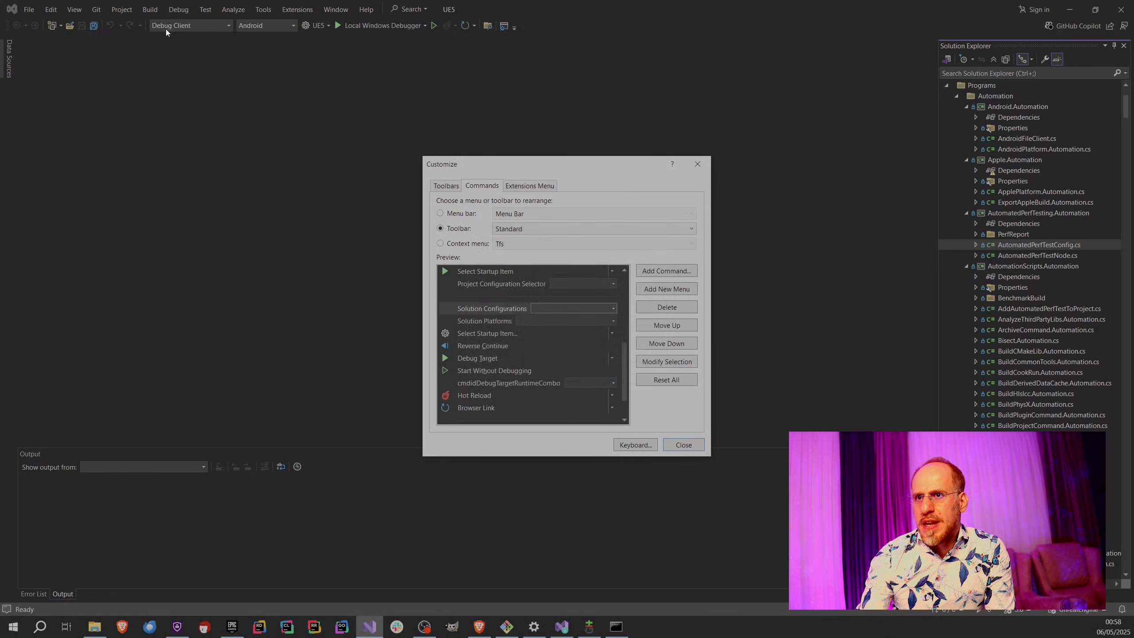
pyautogui.click(485, 321)
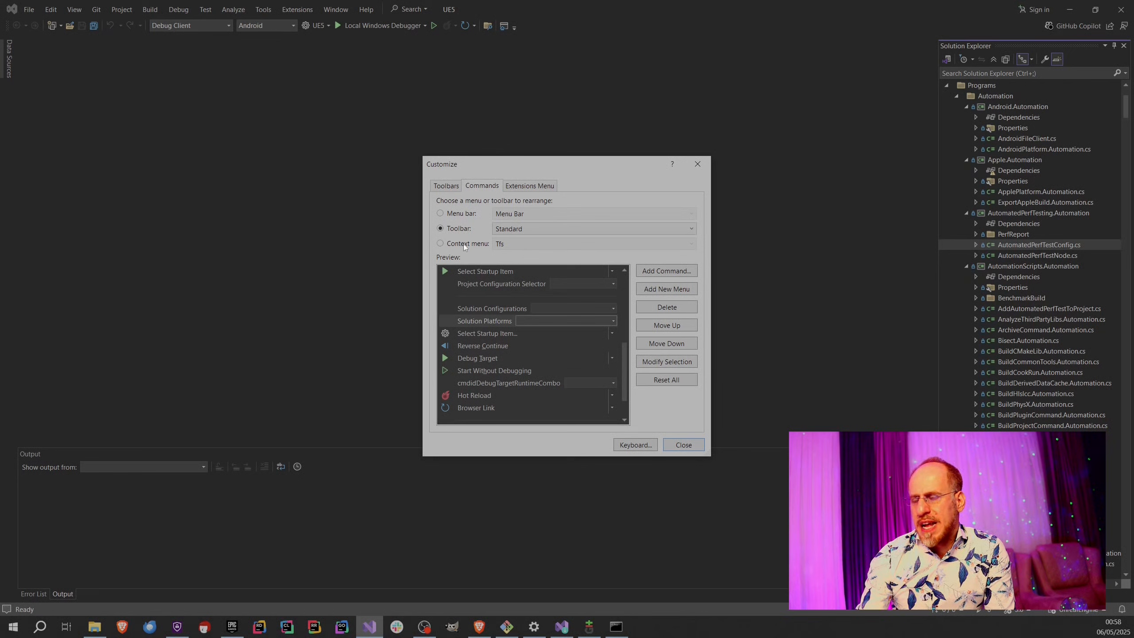
pyautogui.click(674, 446)
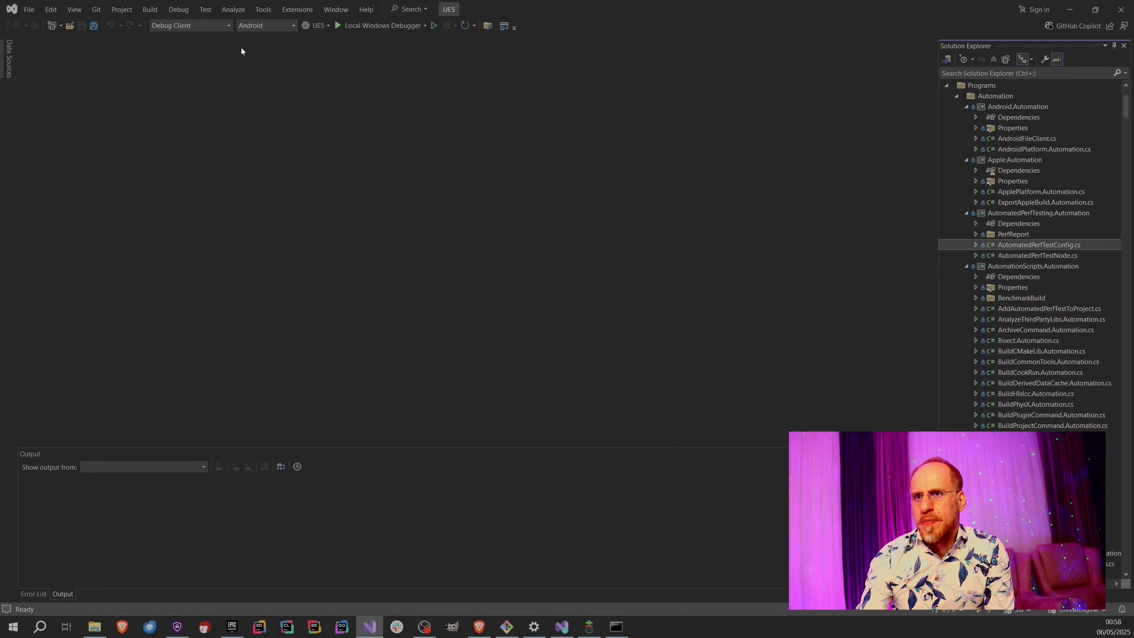
# Set the solution platform to Win64 and check the list of available platforms.
pyautogui.click(259, 26)
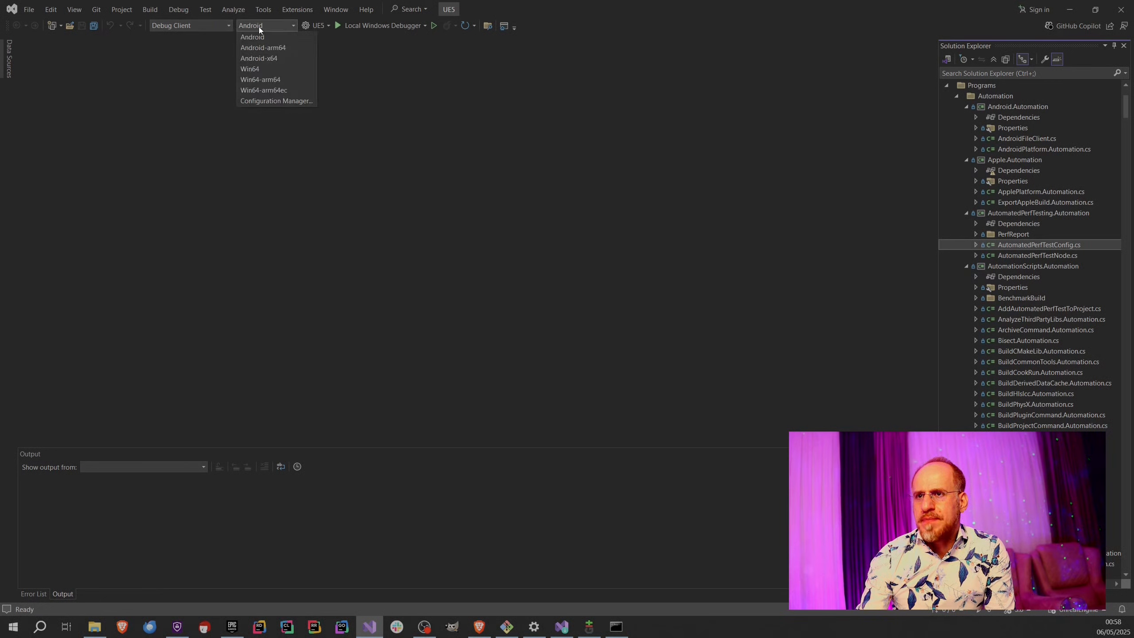
pyautogui.click(266, 69)
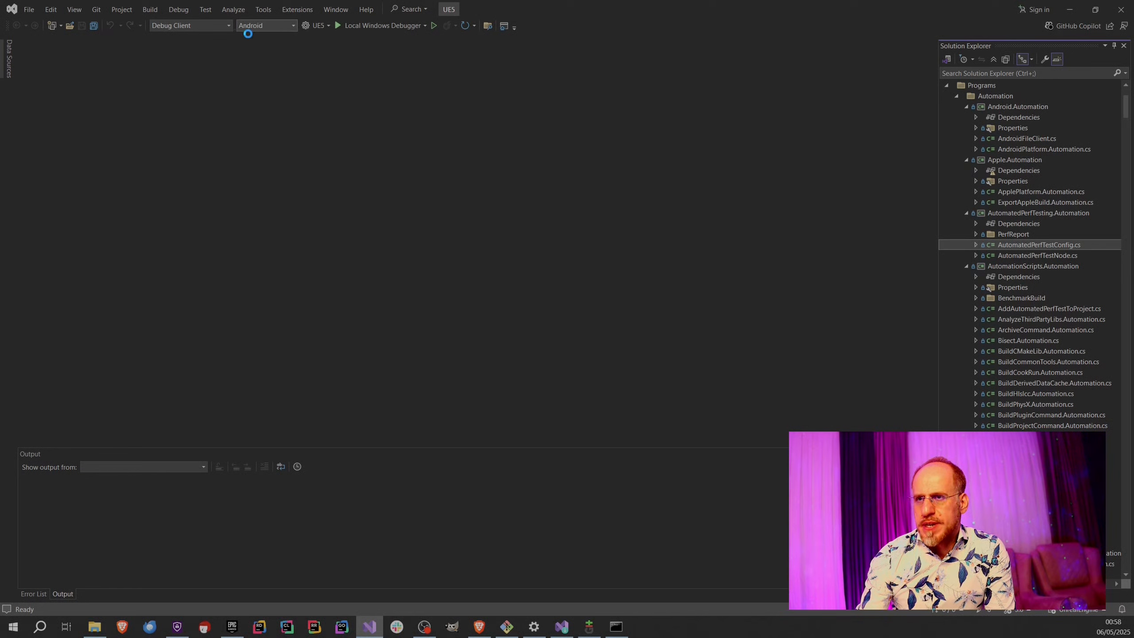
pyautogui.click(264, 26)
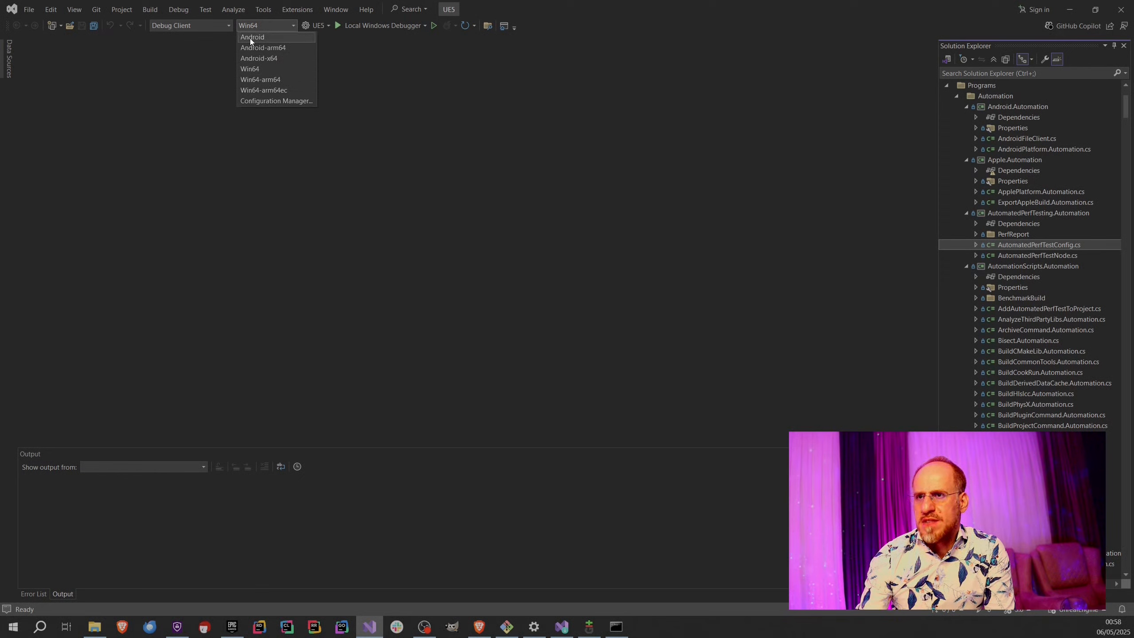
# Review the available solution configurations and set the active one to Development Editor.
pyautogui.click(280, 171)
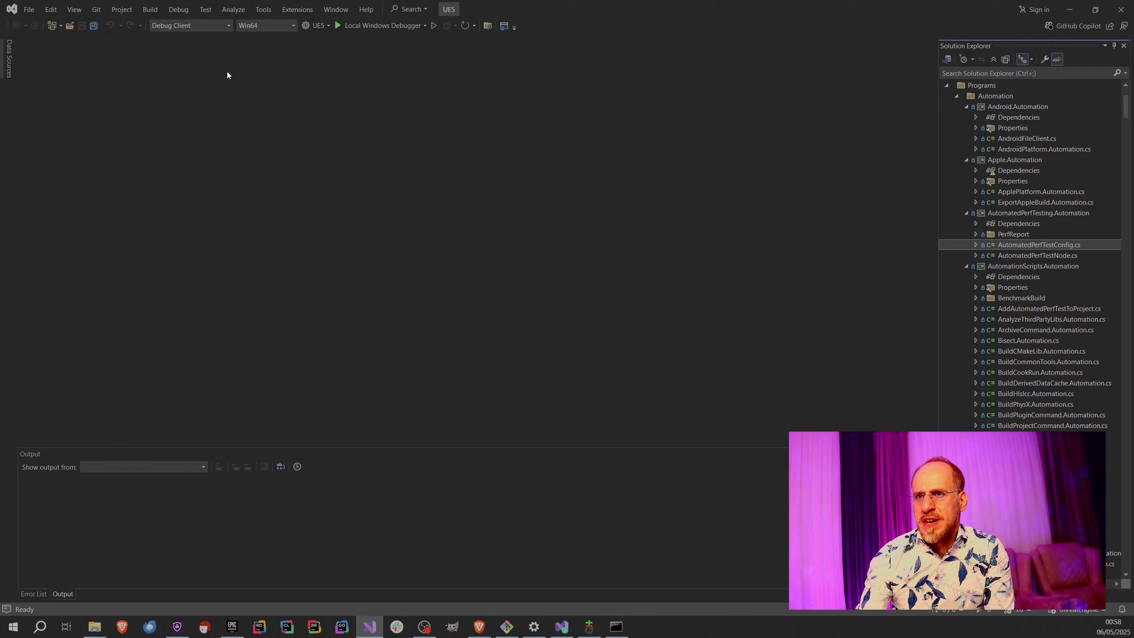
pyautogui.click(204, 27)
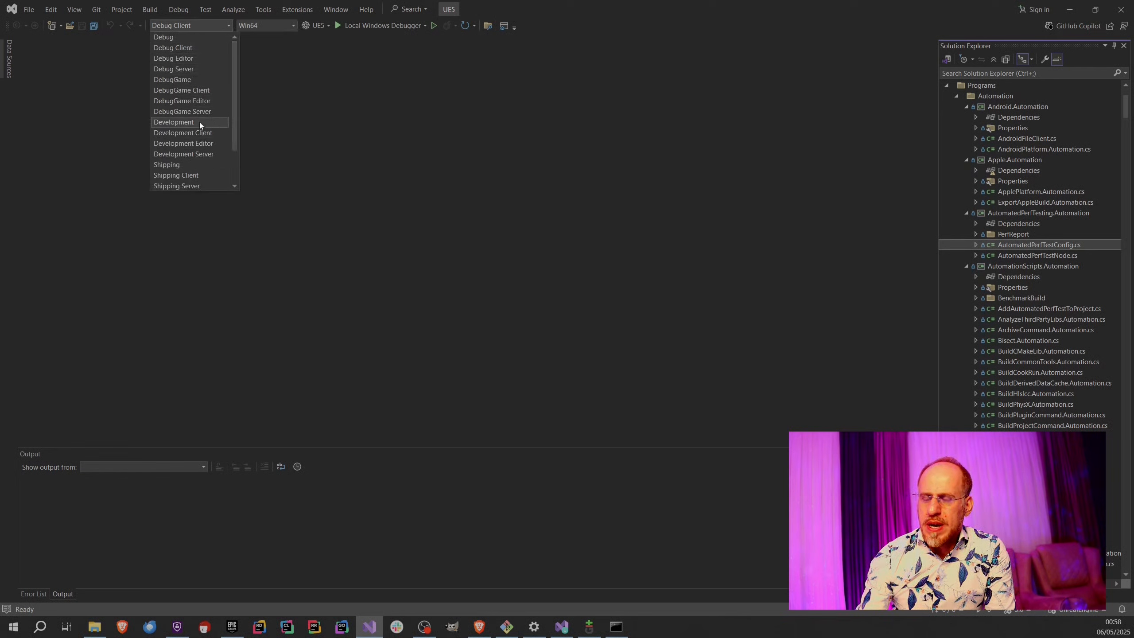
pyautogui.scroll(2, 210, 131)
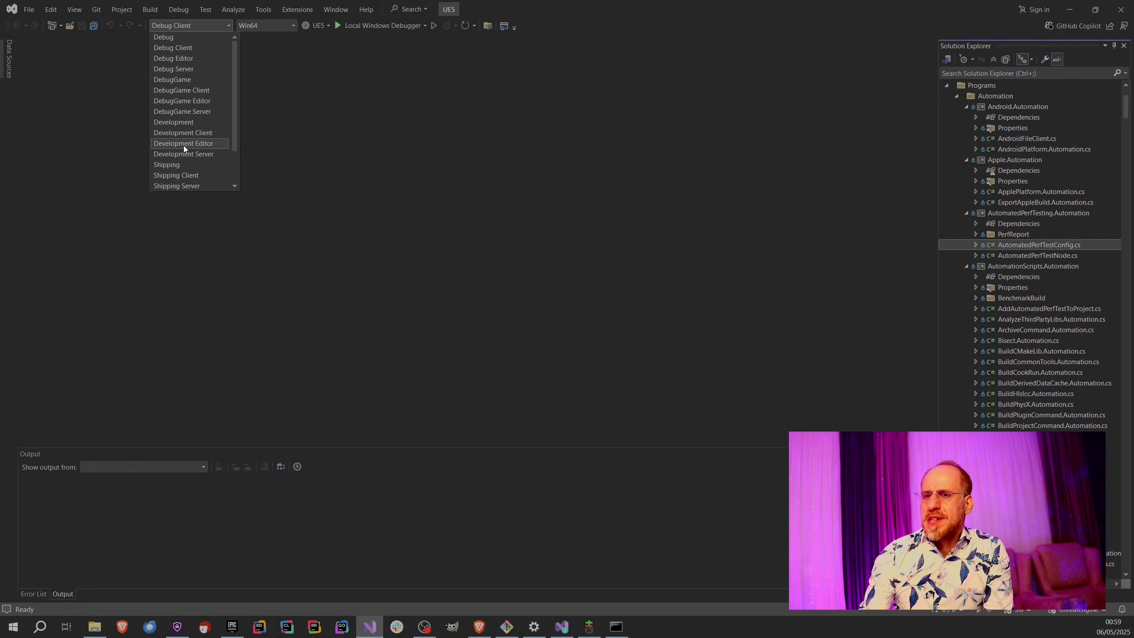
pyautogui.scroll(-1, 186, 149)
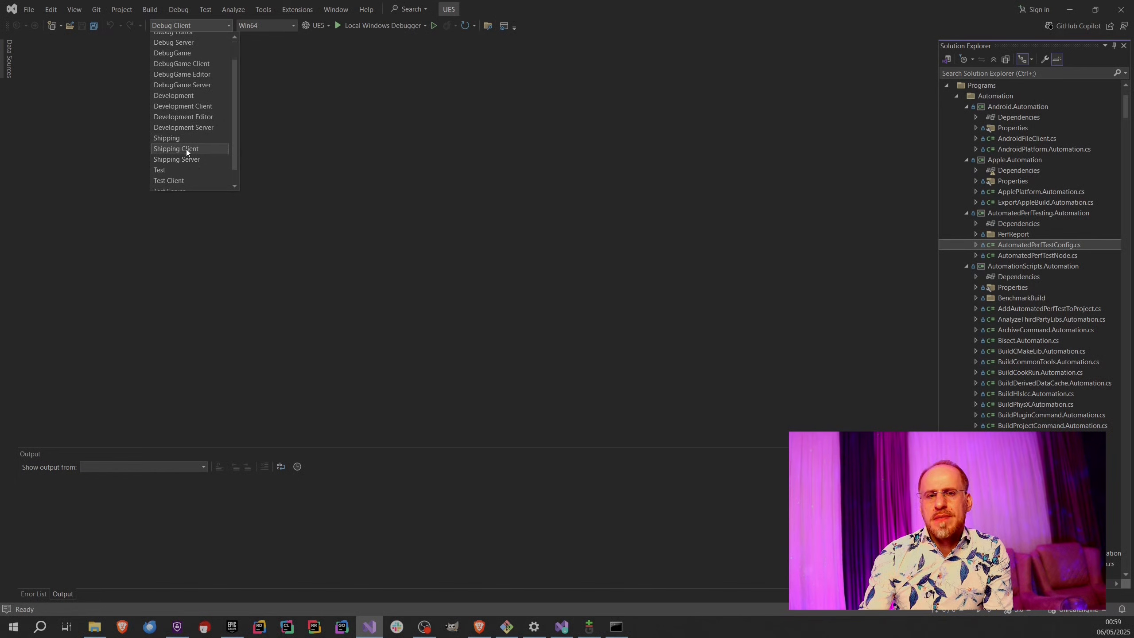
pyautogui.scroll(1, 186, 148)
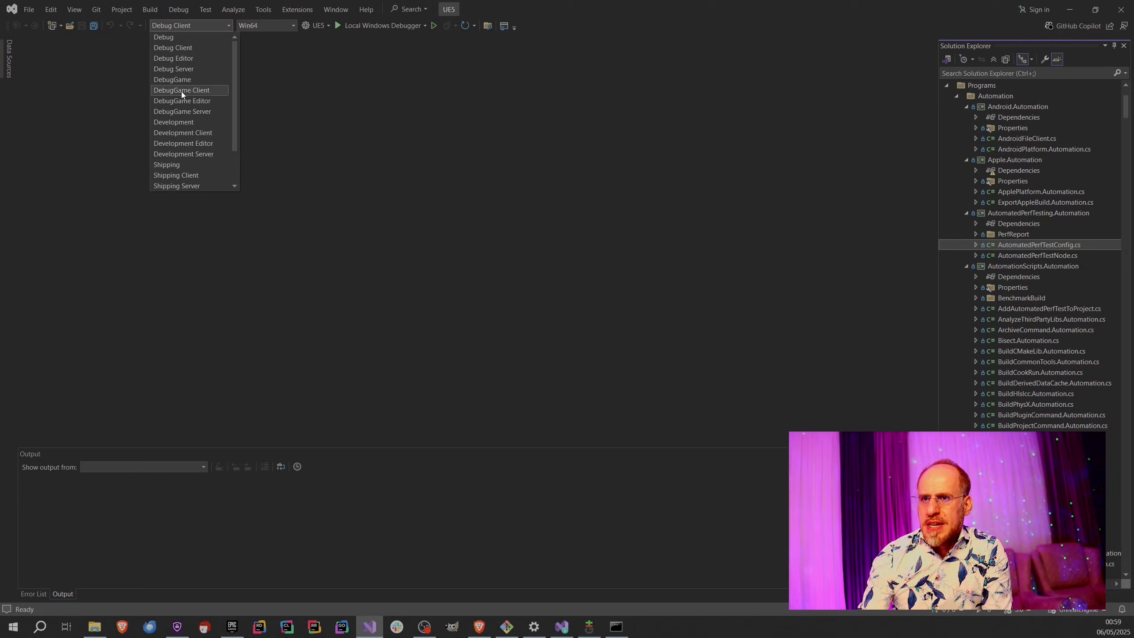
pyautogui.scroll(-1, 179, 106)
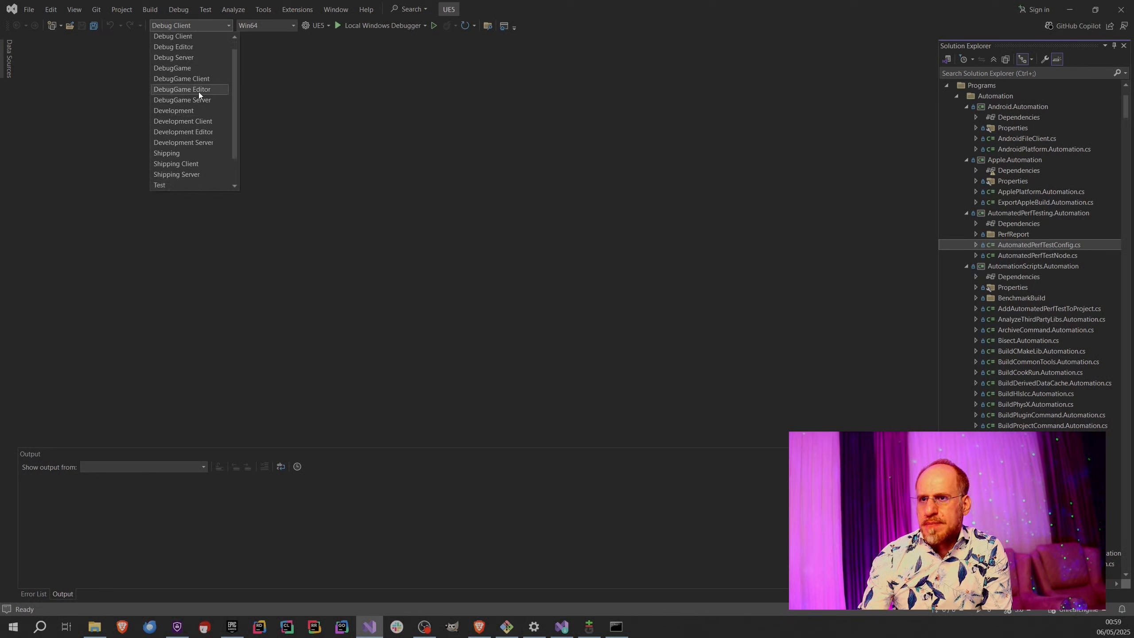
pyautogui.click(186, 131)
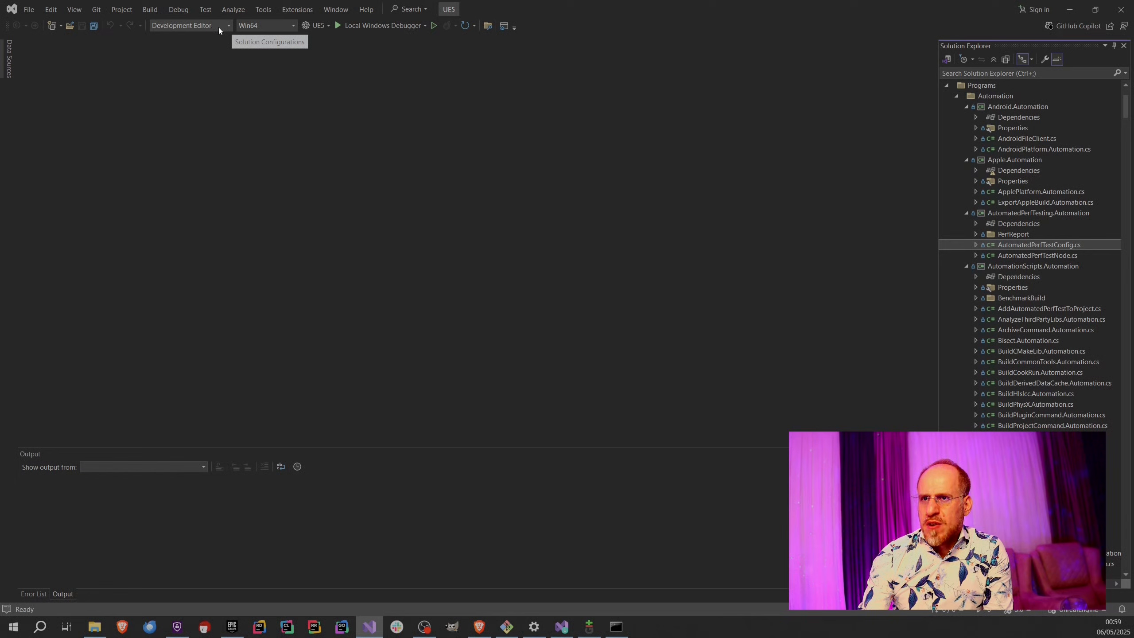
# Collapse the Programs folder in the solution tree and review the build commands for the solution and the UE5 project.
pyautogui.click(947, 85)
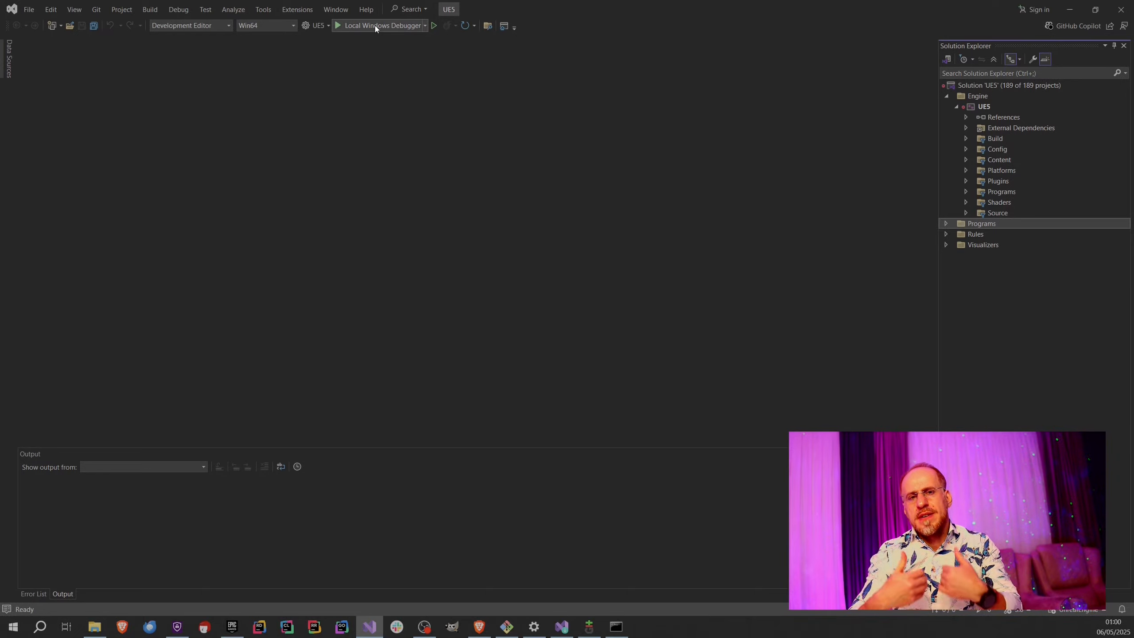
pyautogui.click(967, 107)
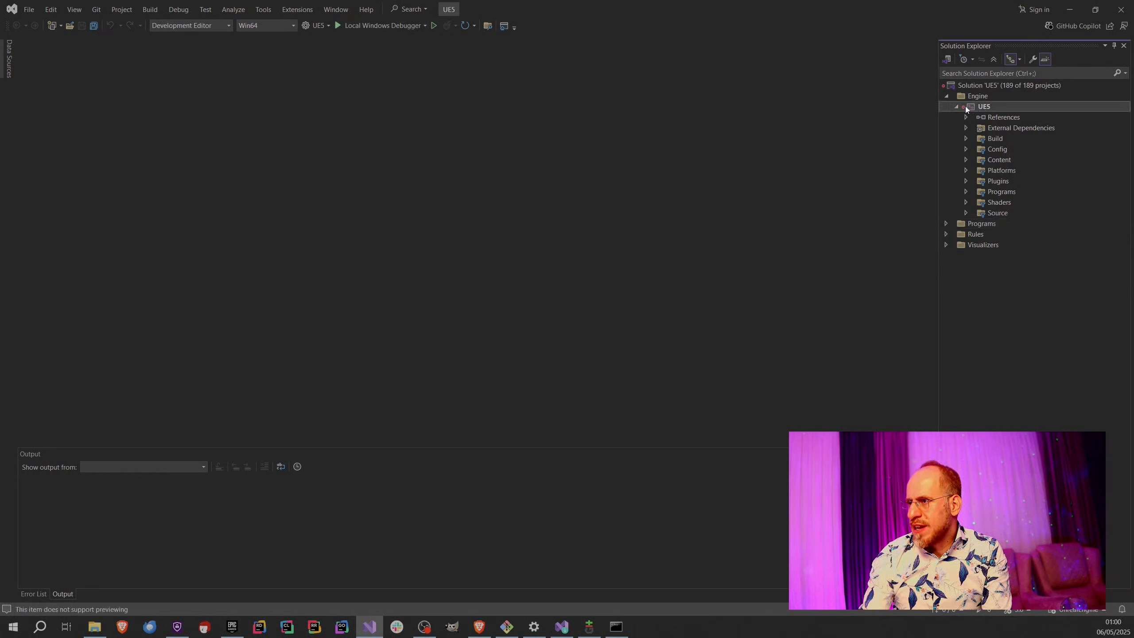
pyautogui.rightClick(966, 109)
pyautogui.click(358, 113)
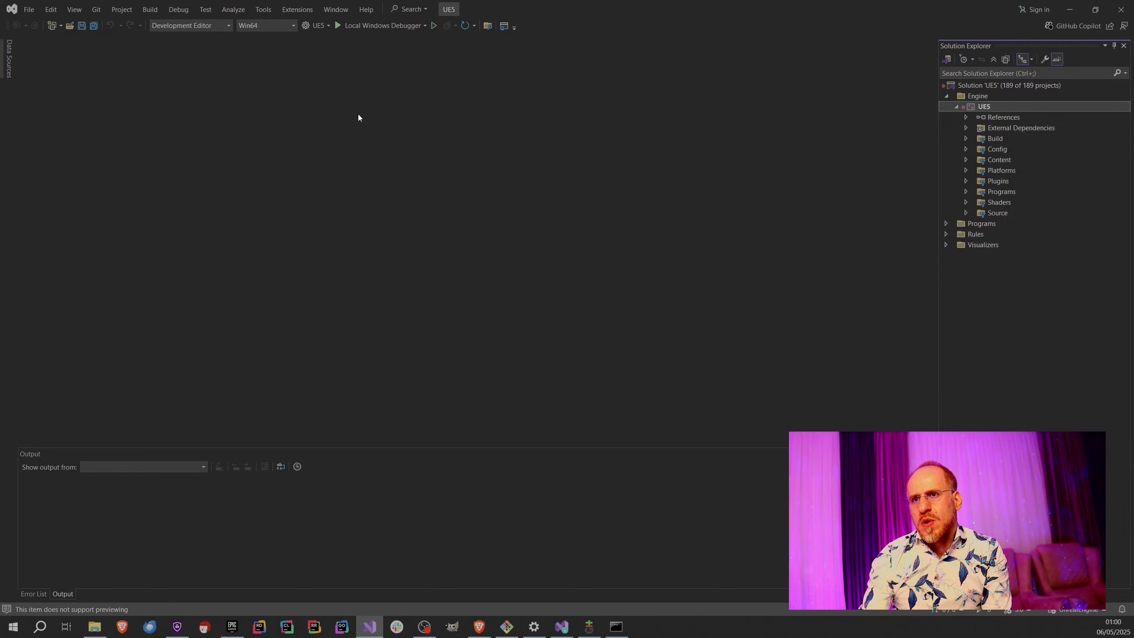
pyautogui.click(149, 9)
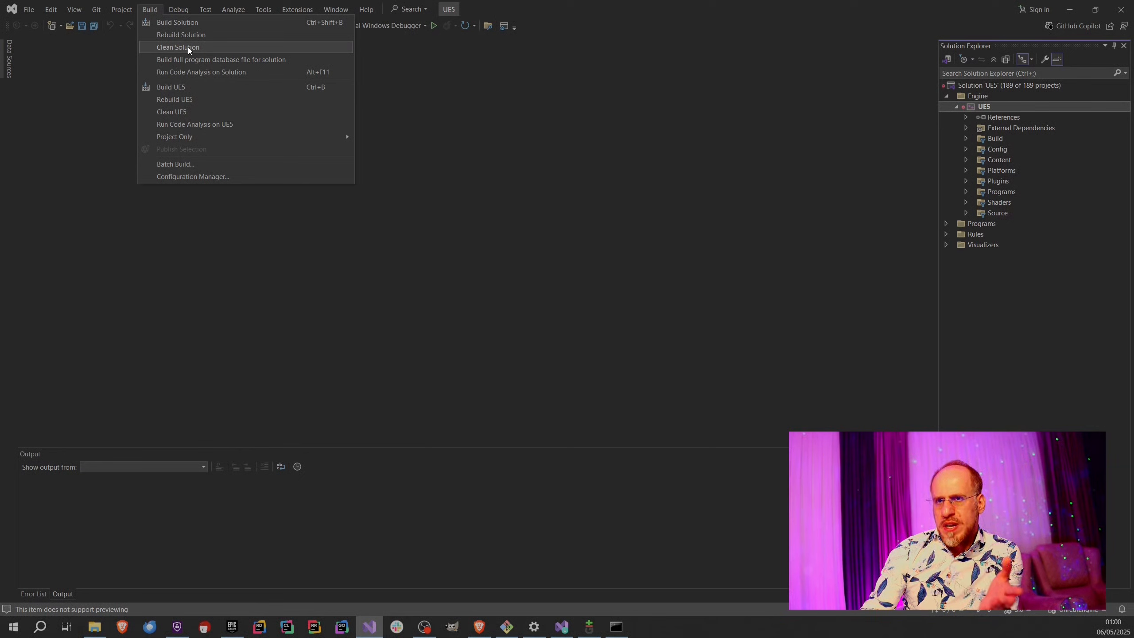
pyautogui.click(621, 198)
pyautogui.rightClick(978, 106)
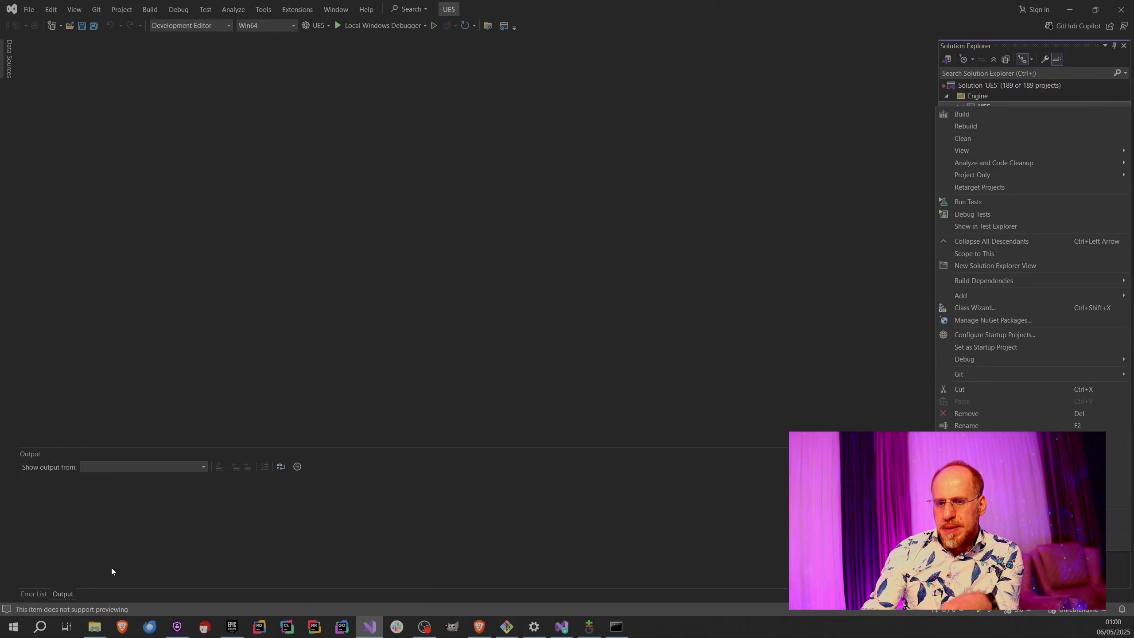
# Switch to File Explorer, check the free space on the WIN10-DATA (D:) drive, and return to Visual Studio.
pyautogui.click(94, 628)
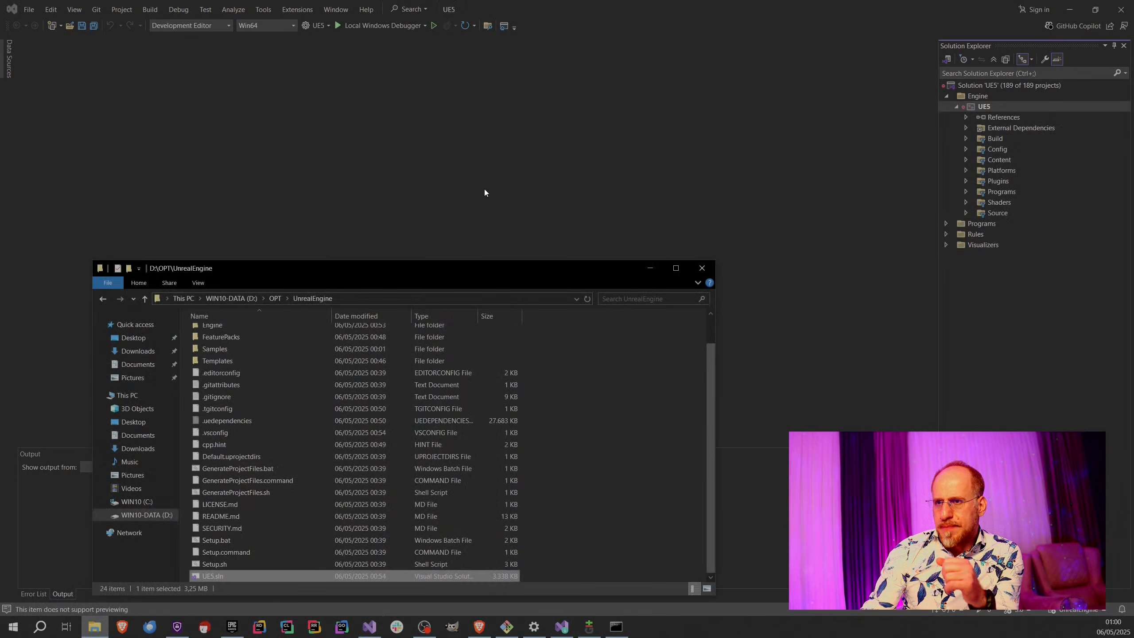
pyautogui.click(184, 299)
pyautogui.click(395, 503)
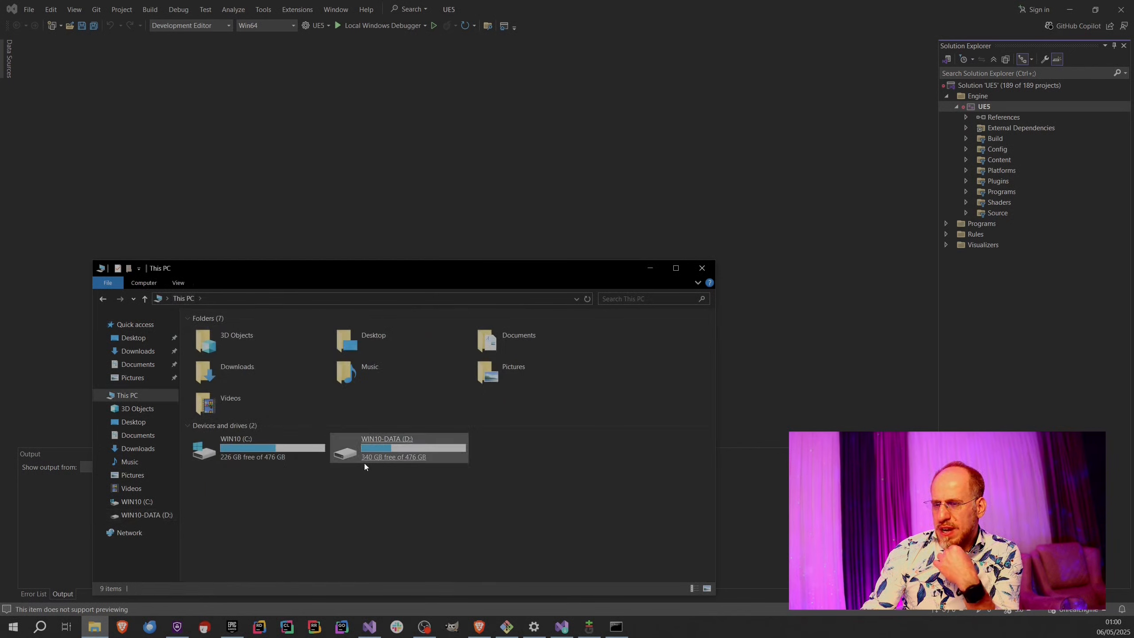
pyautogui.click(412, 465)
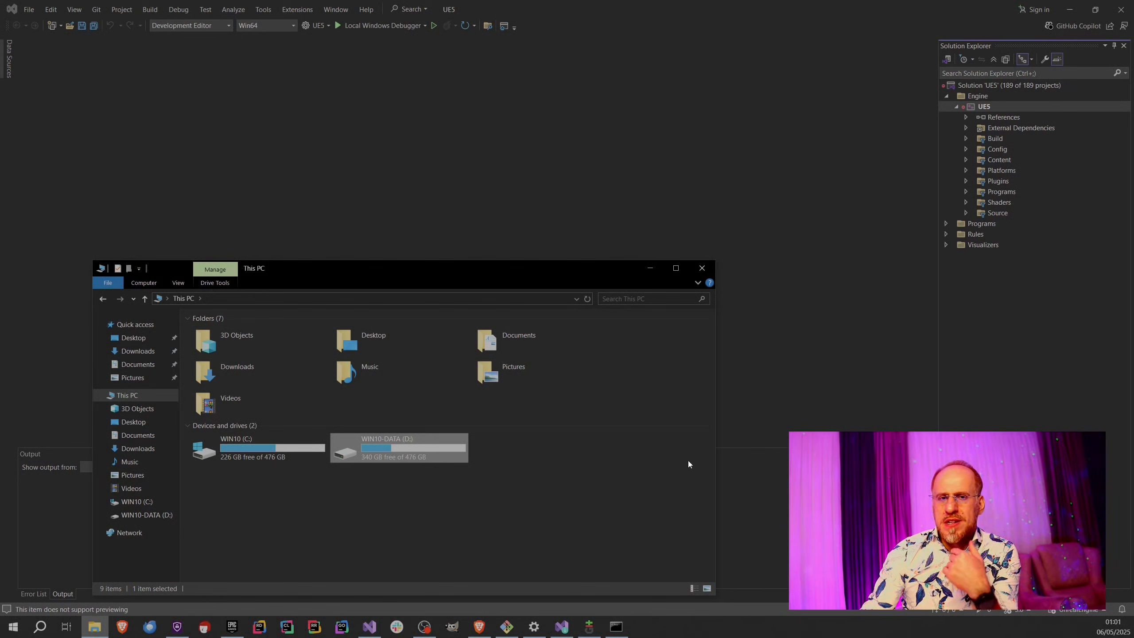
pyautogui.click(821, 234)
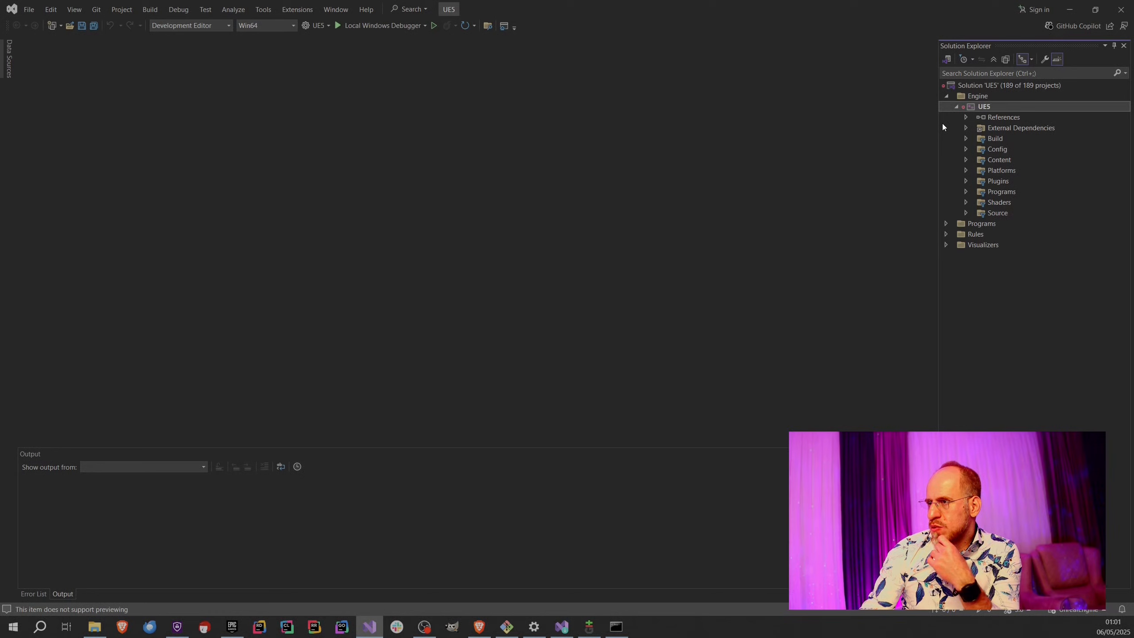
# Build the UE5 project from the Engine folder and enlarge the build output area to follow its log.
pyautogui.rightClick(984, 108)
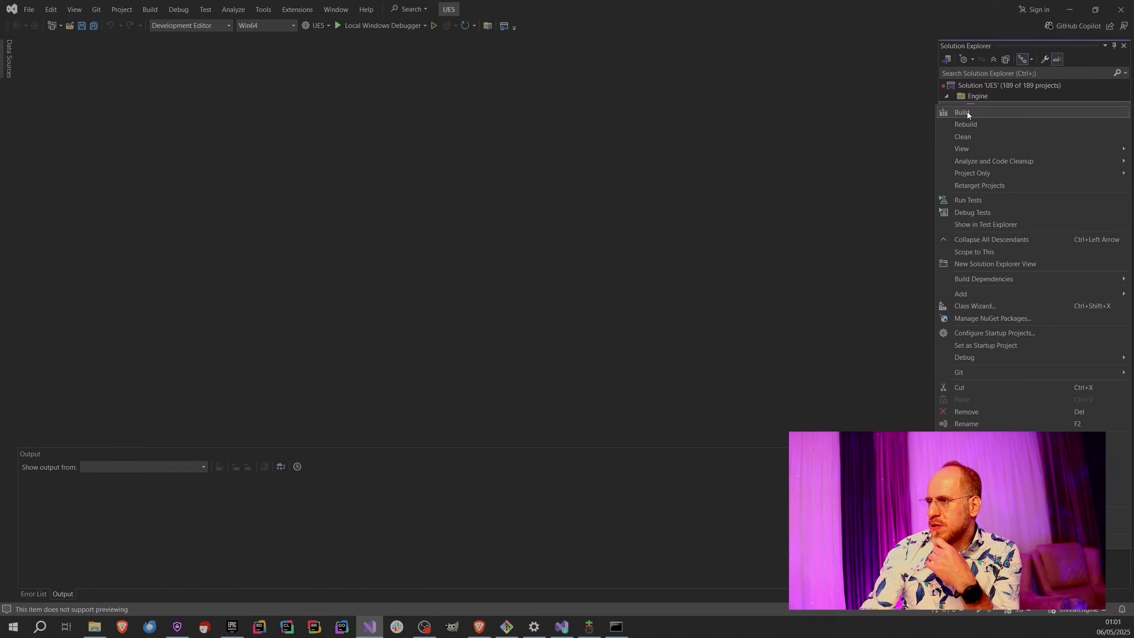
pyautogui.click(962, 112)
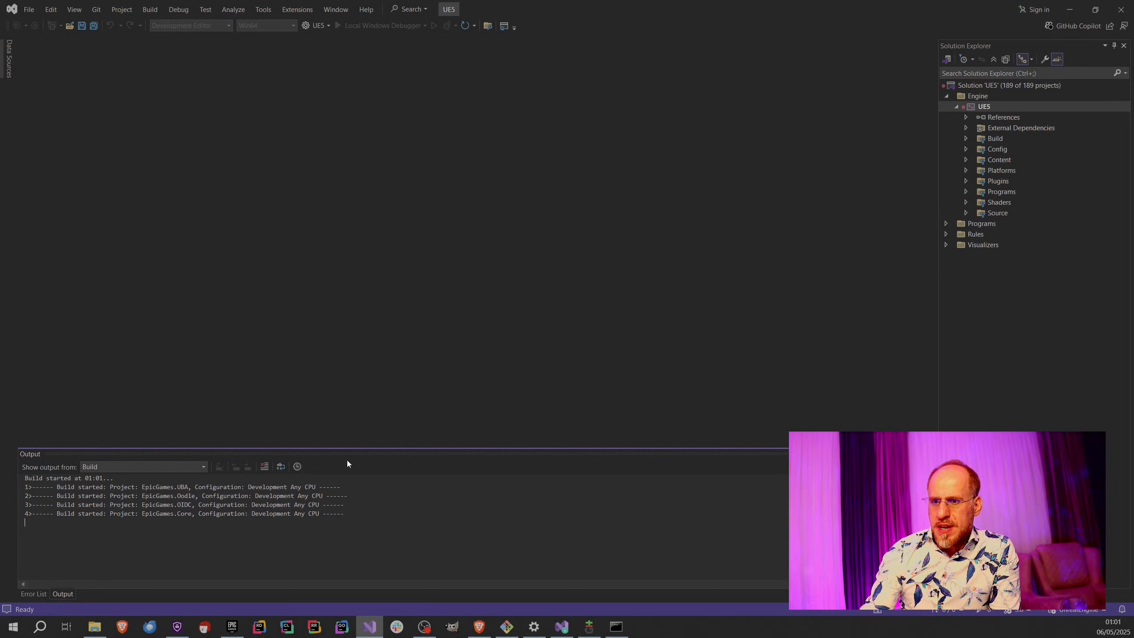
pyautogui.moveTo(355, 449); pyautogui.dragTo(344, 175)
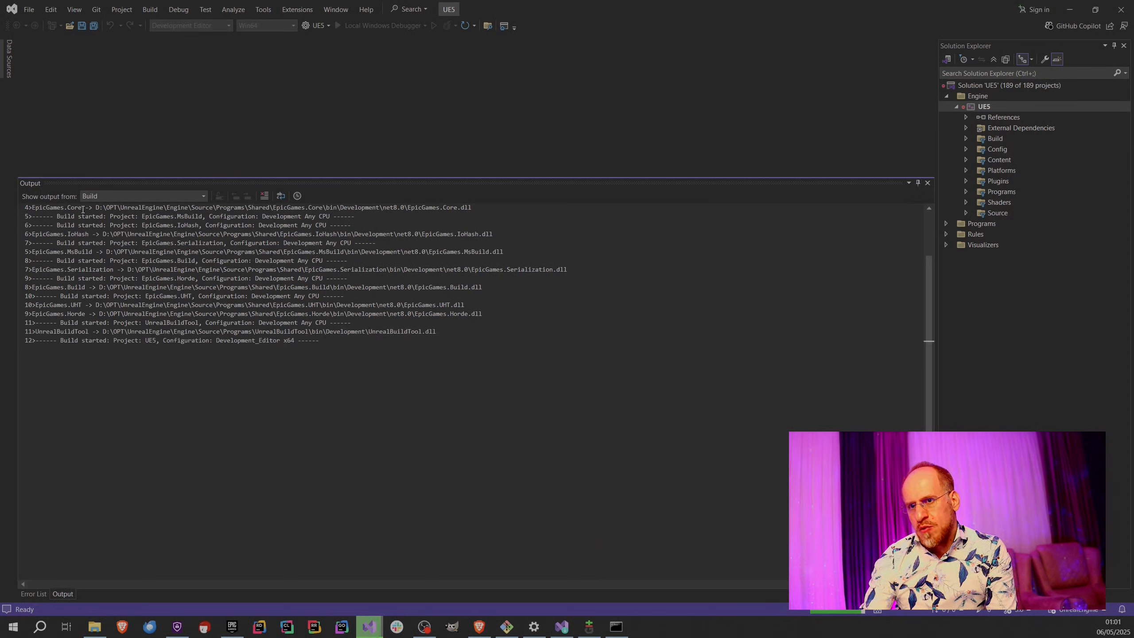
pyautogui.moveTo(794, 178); pyautogui.dragTo(736, 183)
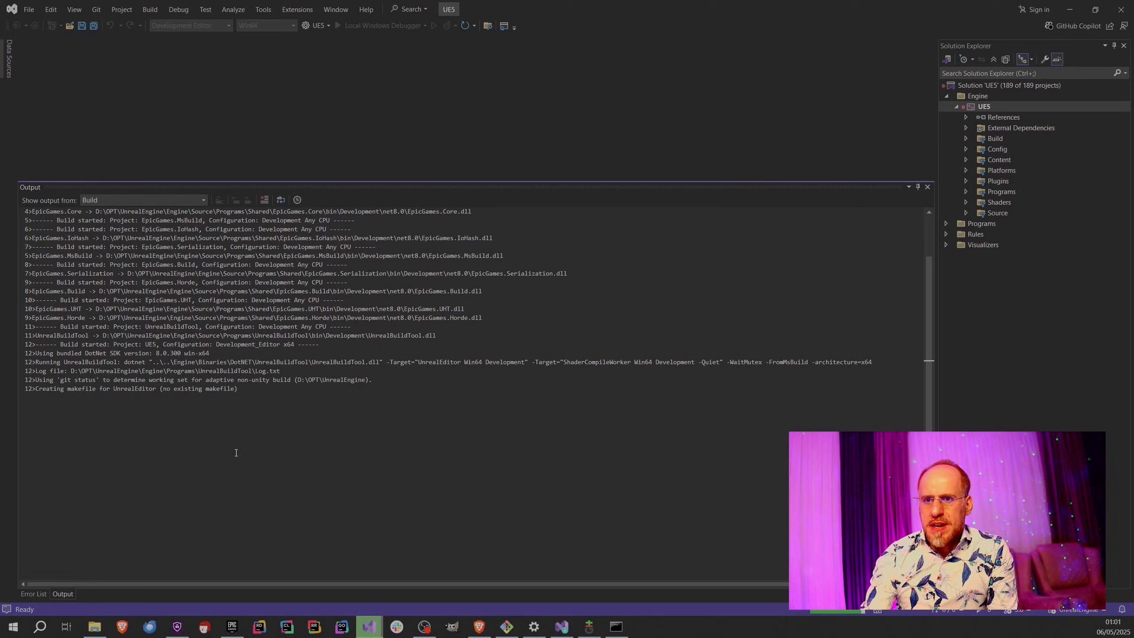
# Open Task Manager and show the CPU performance graphs, moving its window clear of the build log.
pyautogui.rightClick(681, 632)
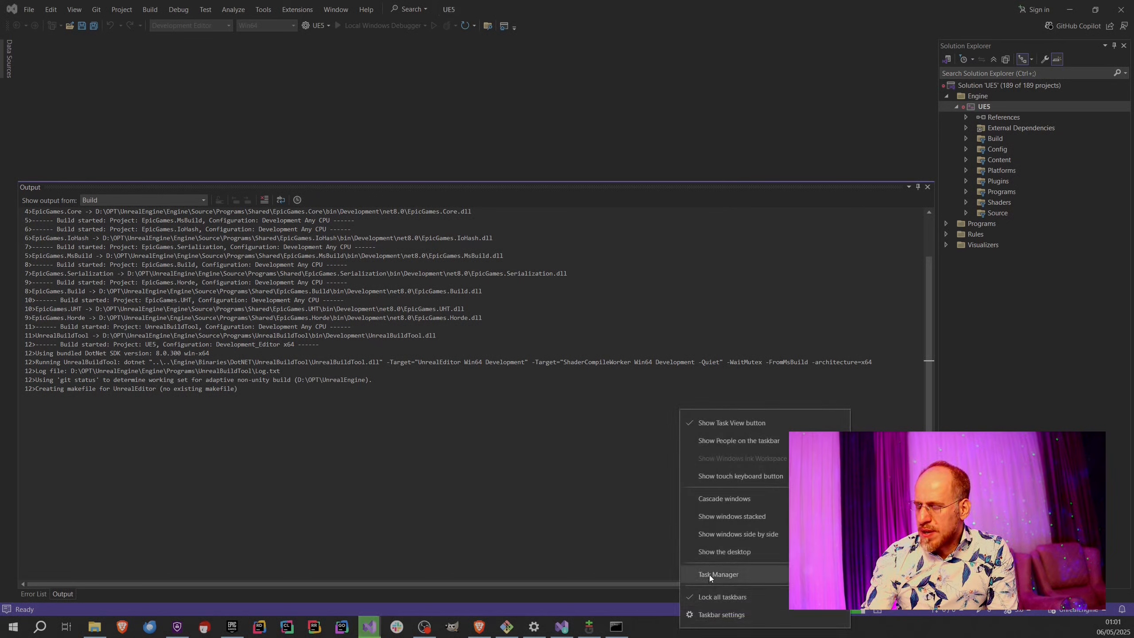
pyautogui.click(709, 575)
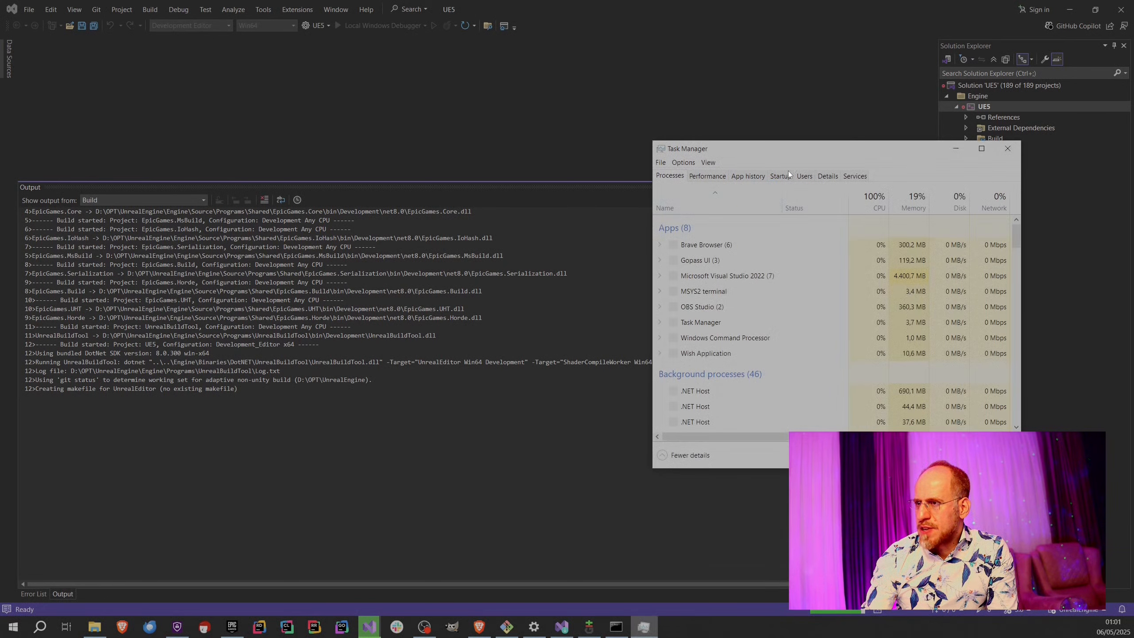
pyautogui.click(707, 176)
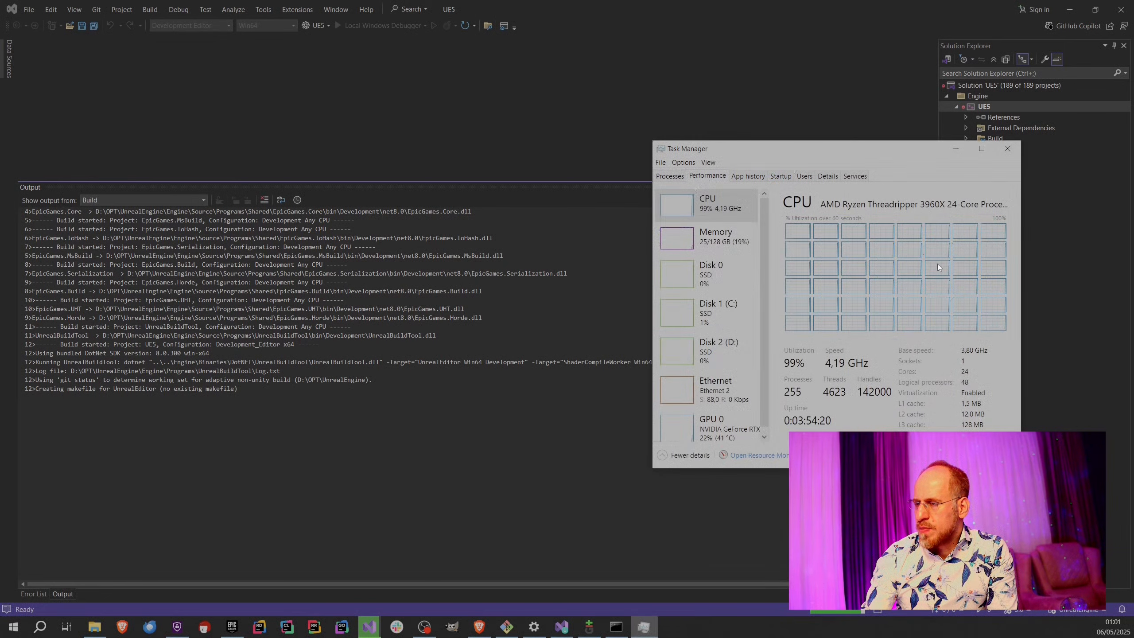
pyautogui.moveTo(877, 149); pyautogui.dragTo(945, 243)
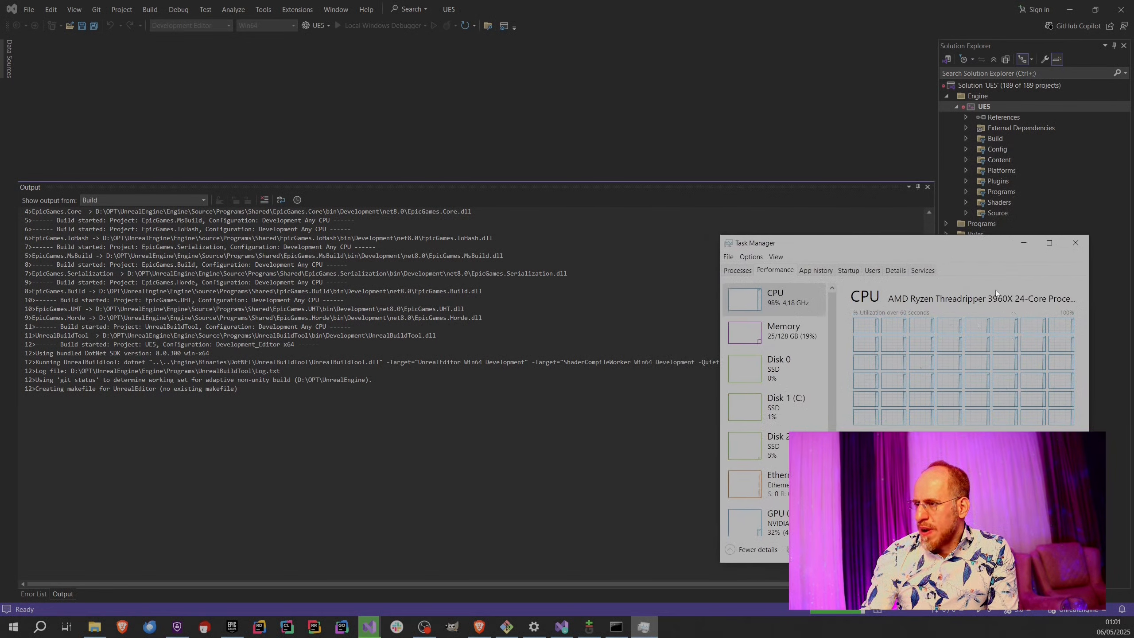
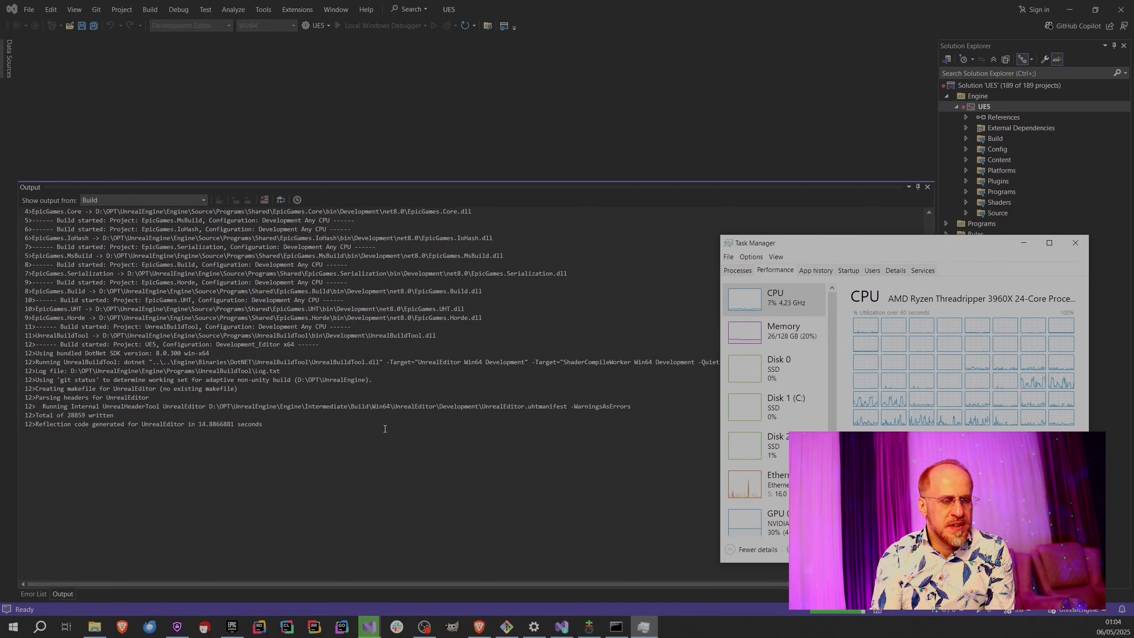
# Move the Task Manager window away from the build log and close it once the build has completed.
pyautogui.moveTo(915, 243); pyautogui.dragTo(752, 15)
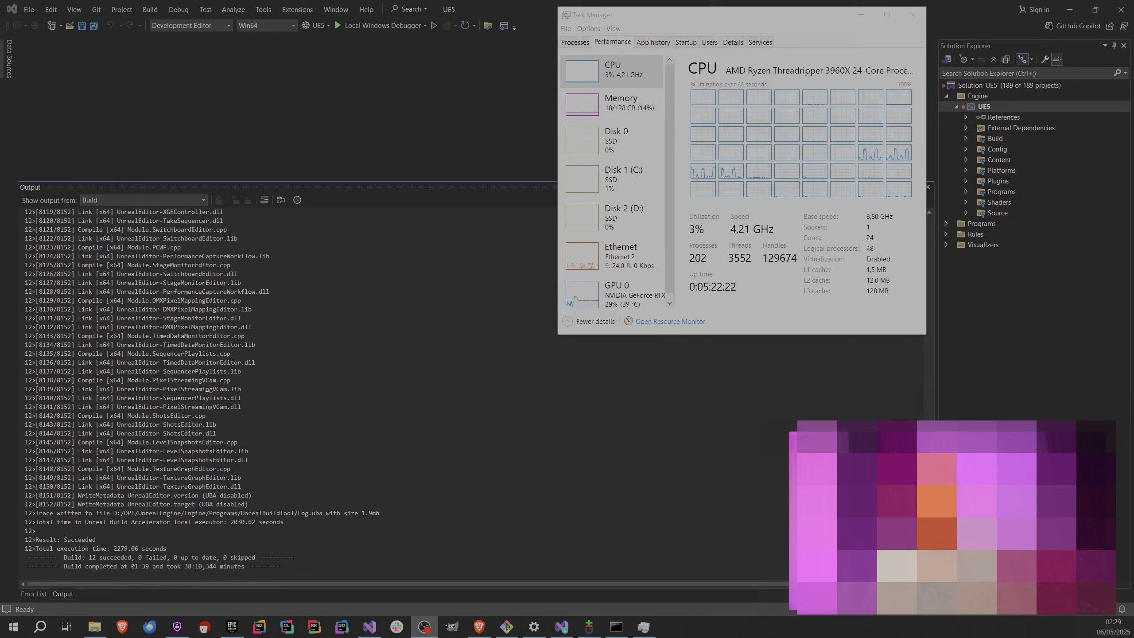
pyautogui.click(918, 19)
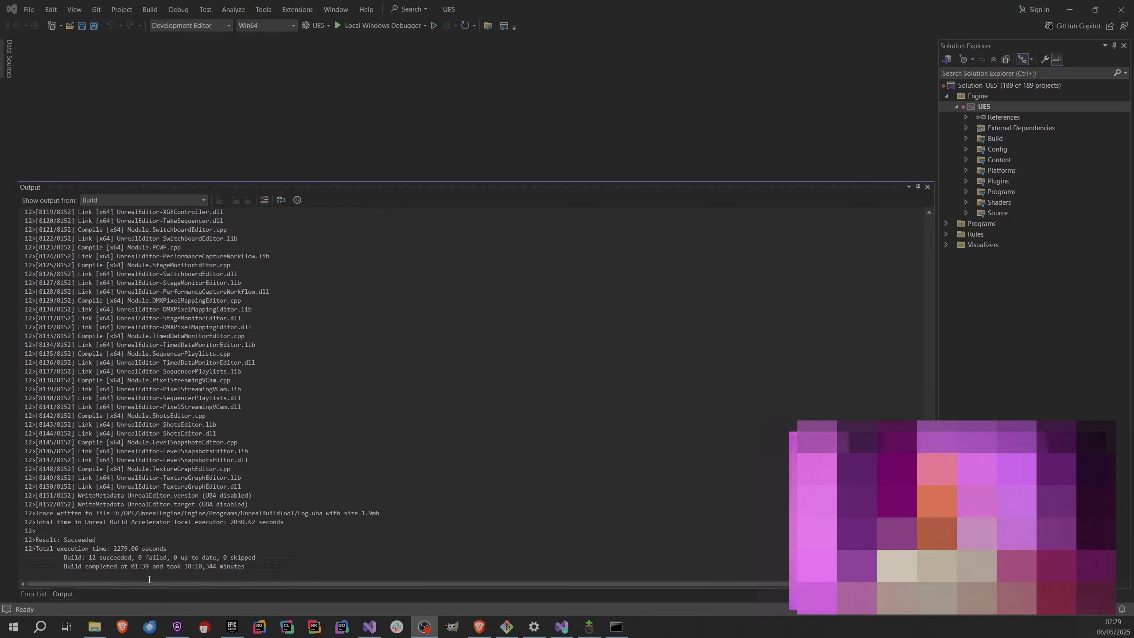
# Switch to File Explorer, refresh This PC to check the free space on WIN10-DATA (D:), and look at the OPT folder there.
pyautogui.click(100, 626)
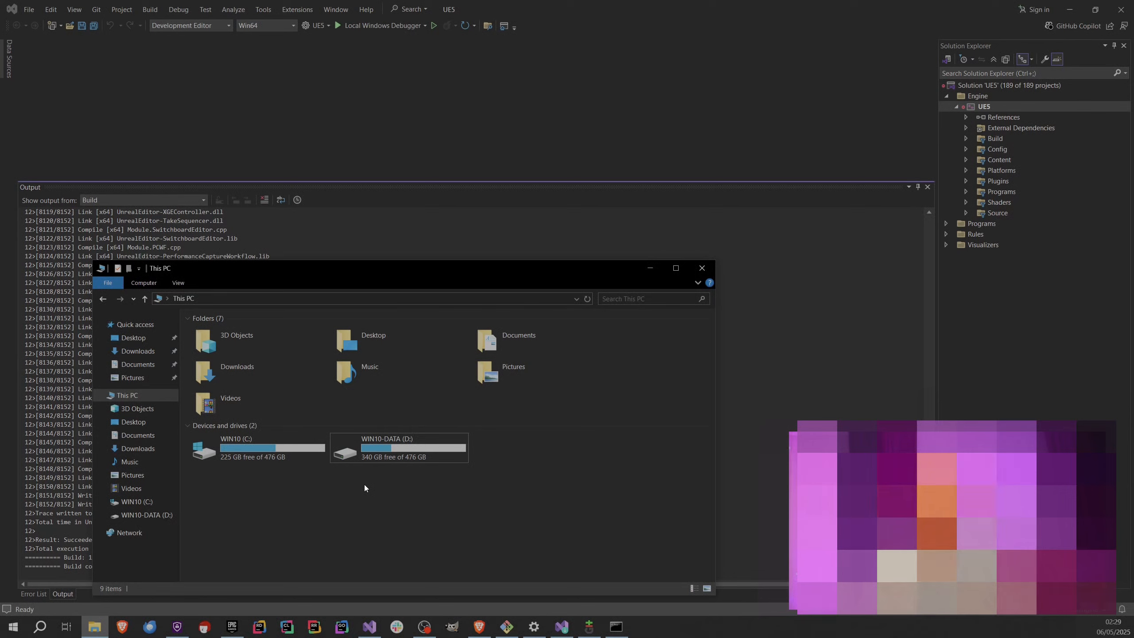
pyautogui.press('F5')
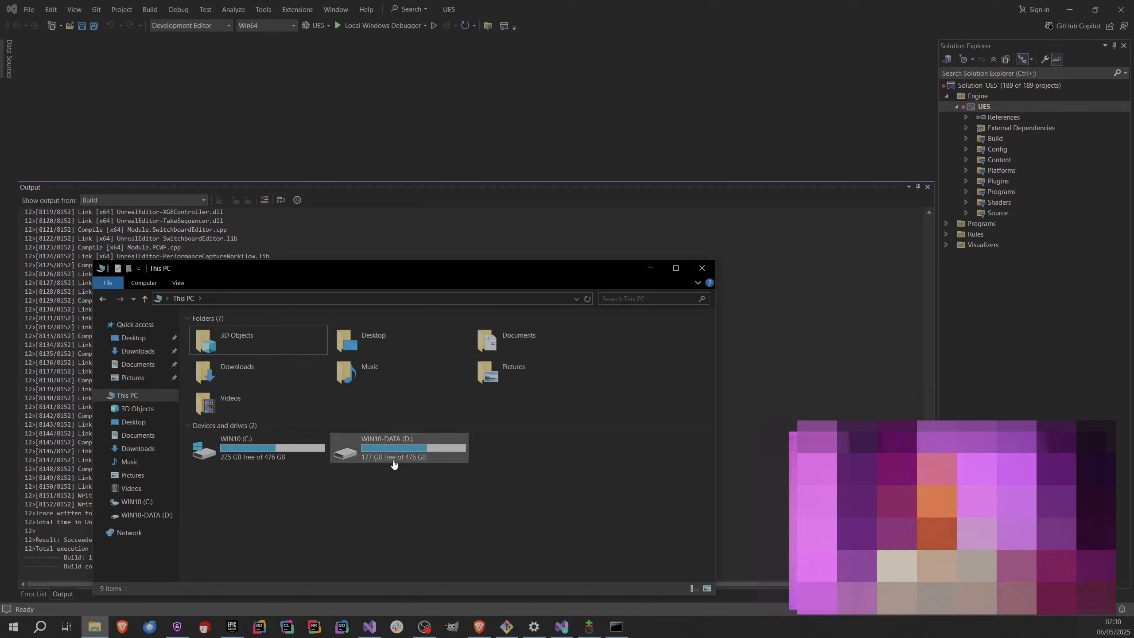
pyautogui.click(369, 466)
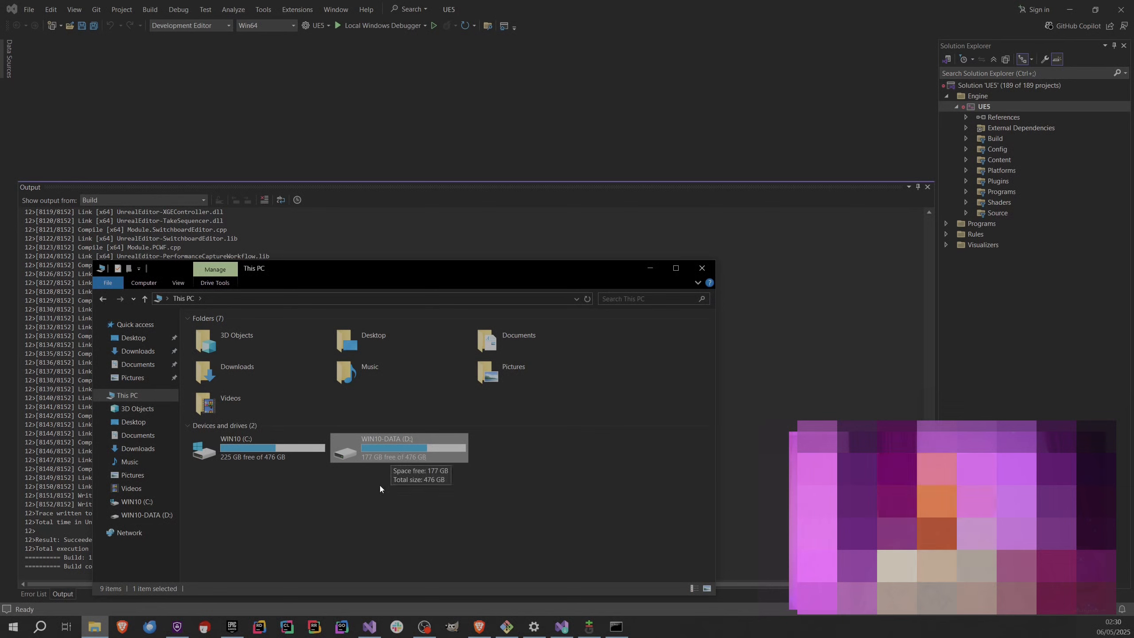
pyautogui.doubleClick(375, 455)
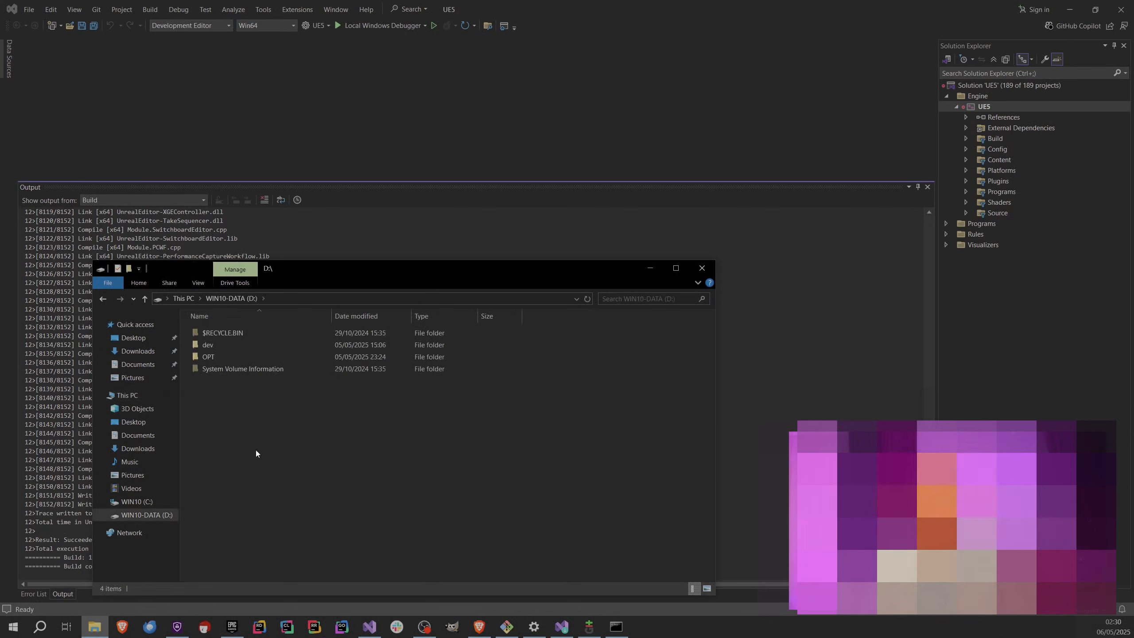
pyautogui.click(209, 361)
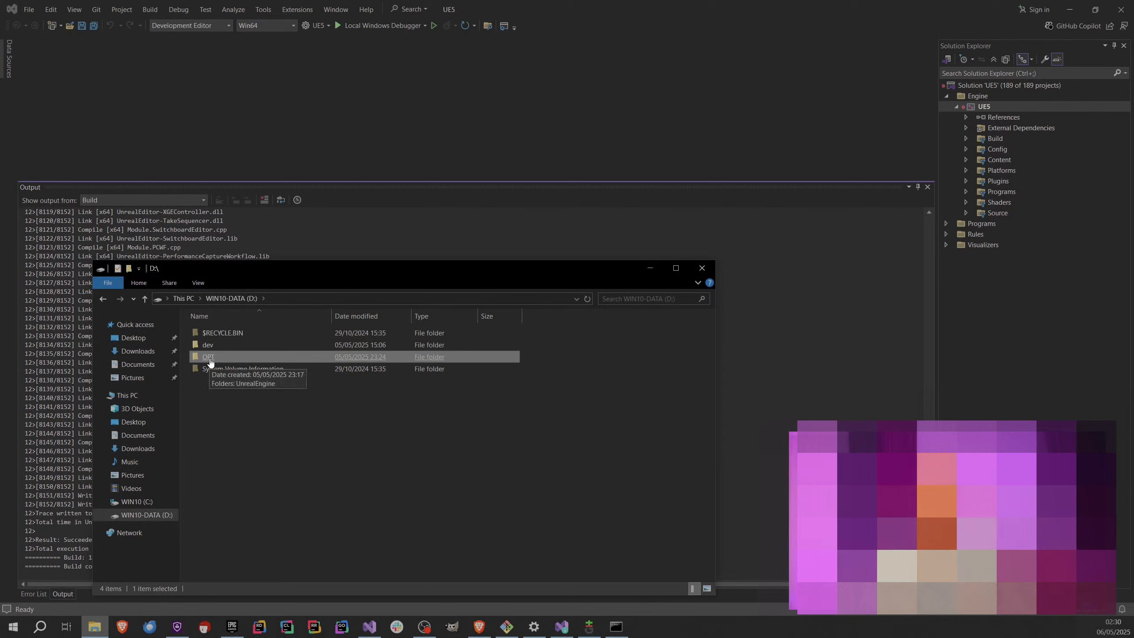
pyautogui.click(187, 298)
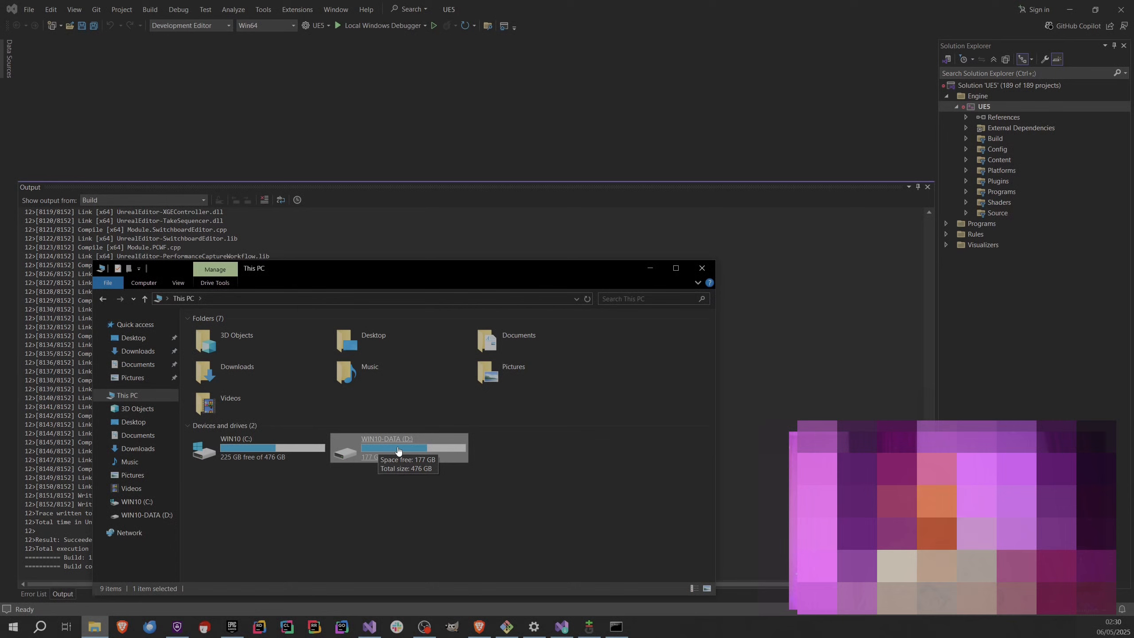
# Open the D:\OPT\UnrealEngine folder, move its window clear of the build log, and select the Engine folder.
pyautogui.doubleClick(398, 449)
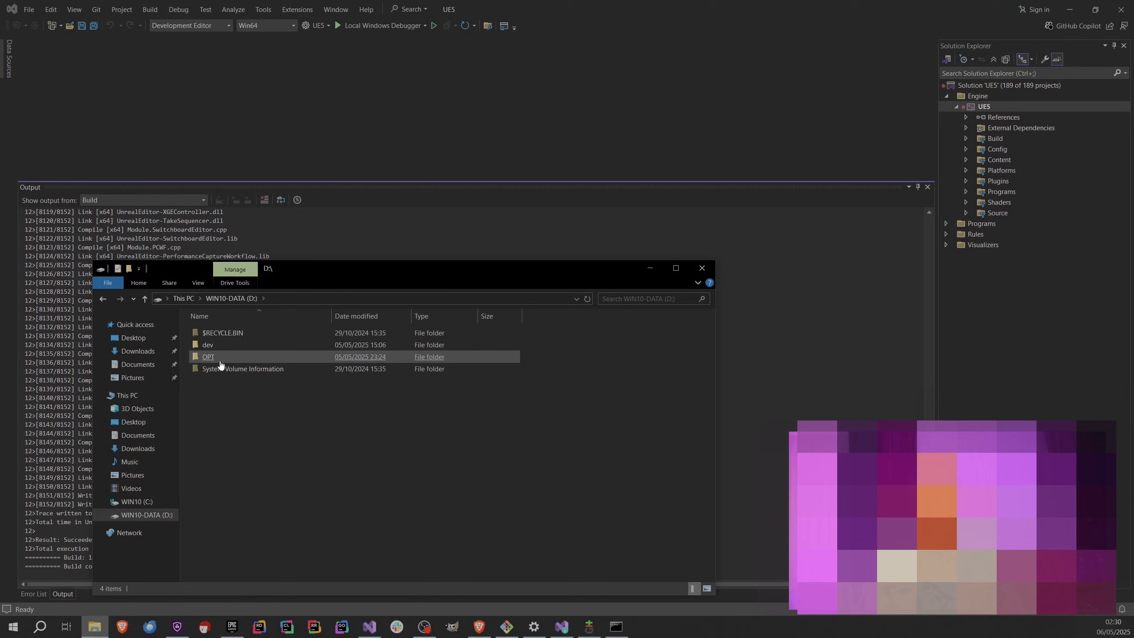
pyautogui.click(219, 362)
pyautogui.doubleClick(218, 361)
pyautogui.doubleClick(221, 335)
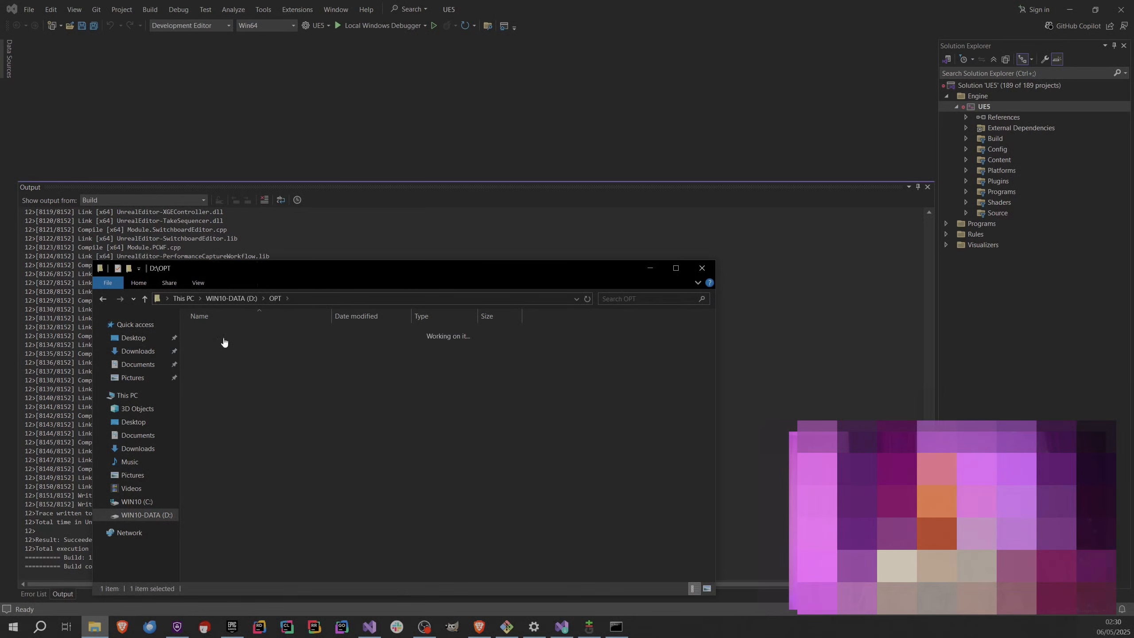
pyautogui.moveTo(323, 273); pyautogui.dragTo(552, 229)
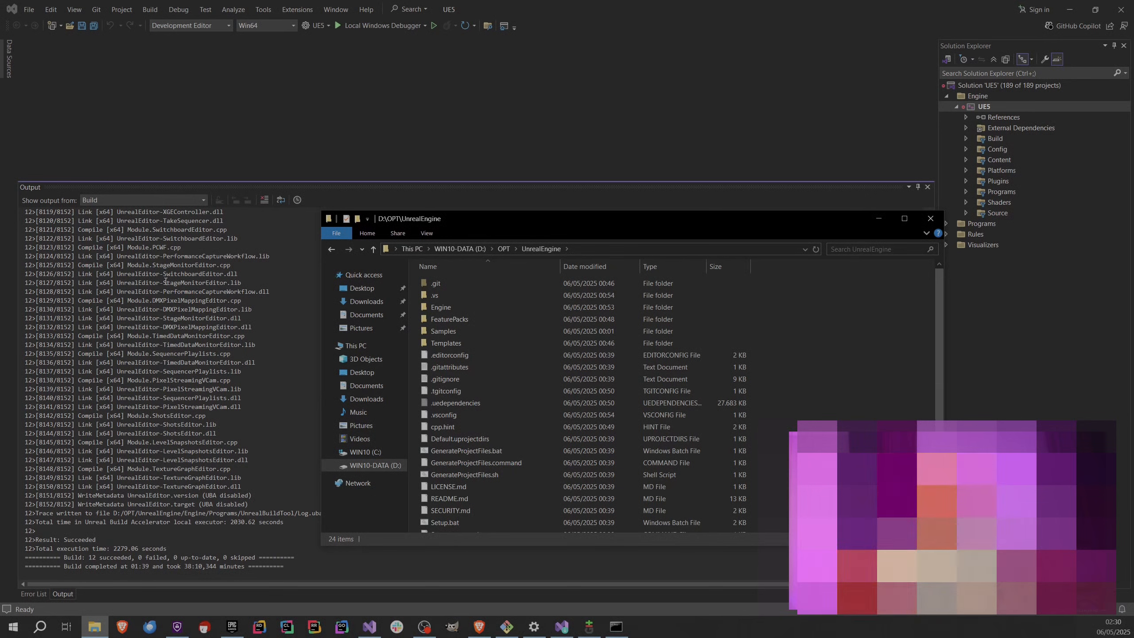
pyautogui.click(442, 310)
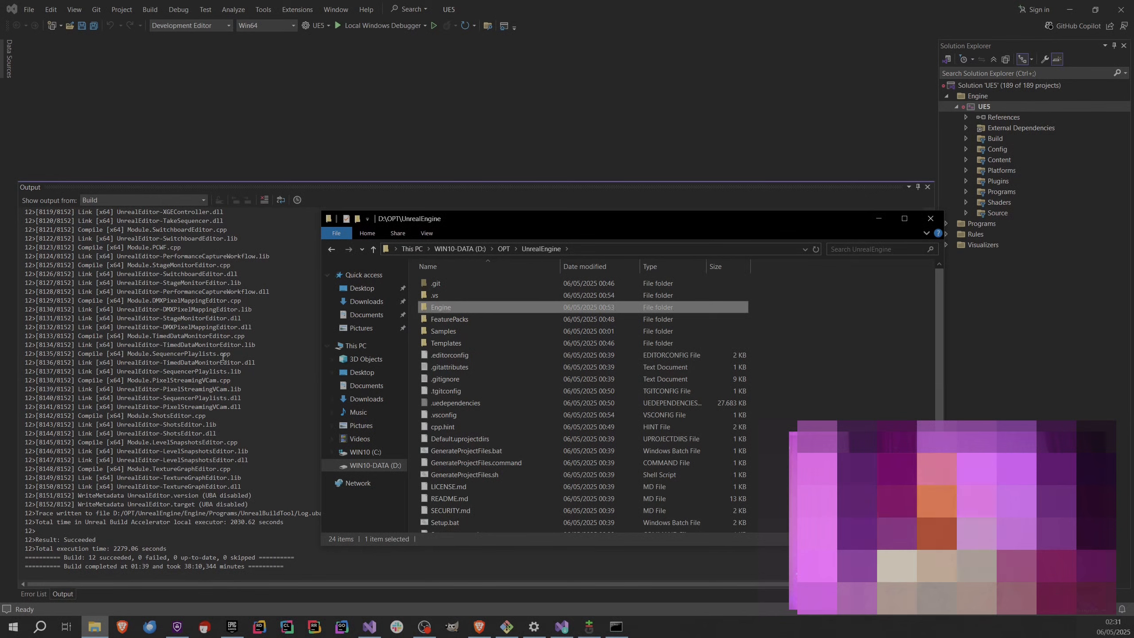
# Review the earlier copy, compile and link entries in the Visual Studio build output.
pyautogui.scroll(4, 195, 424)
pyautogui.scroll(20, 195, 424)
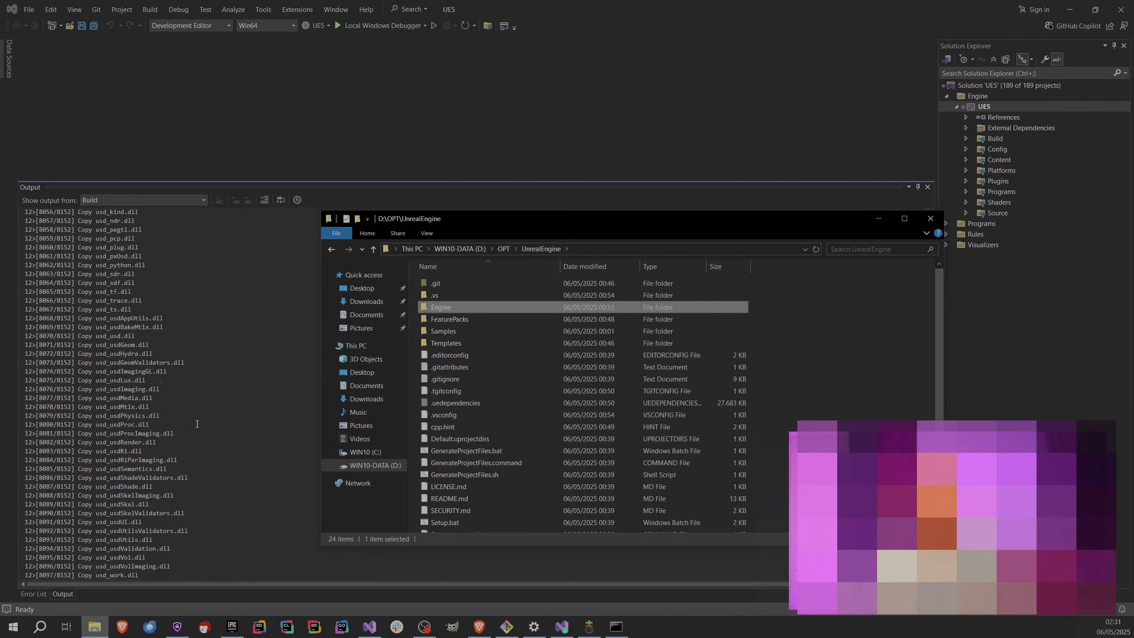
pyautogui.scroll(20, 183, 420)
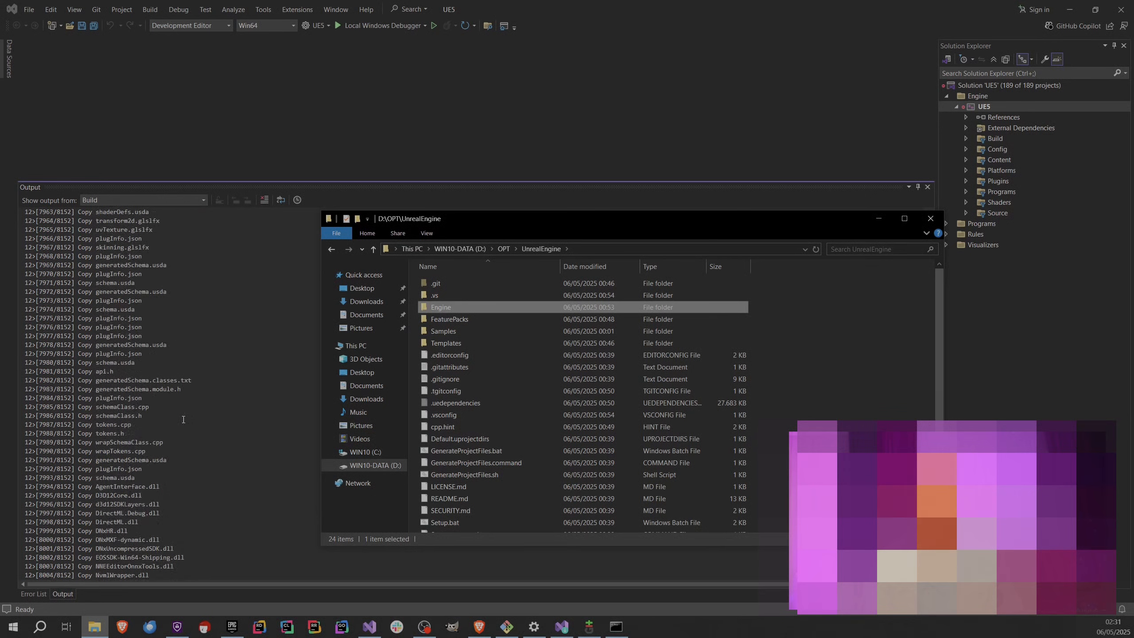
pyautogui.scroll(20, 183, 420)
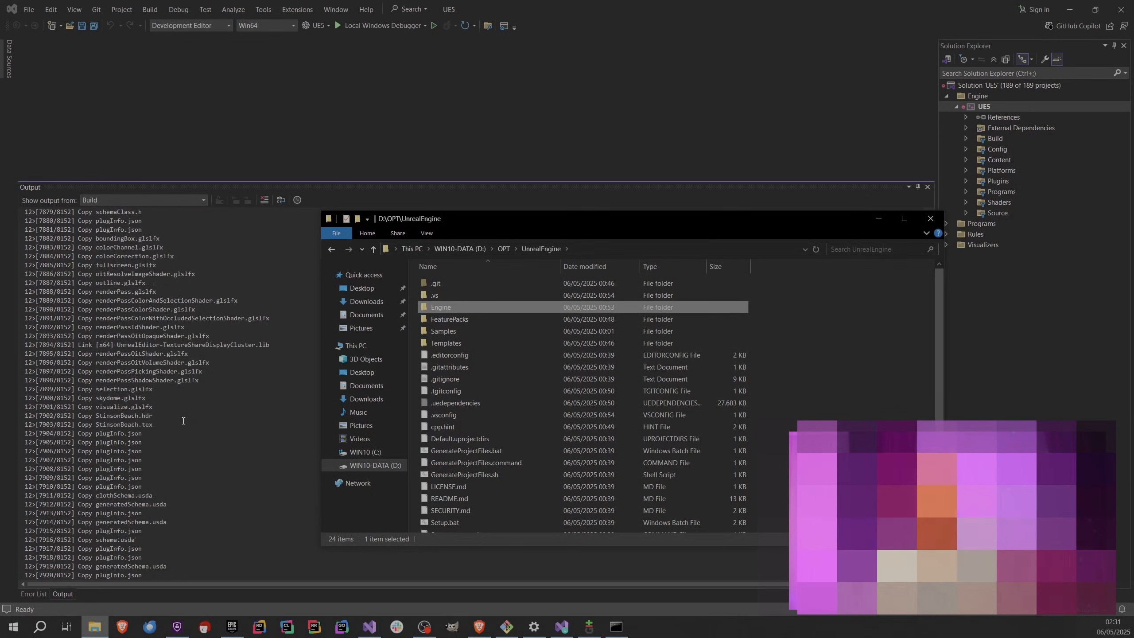
pyautogui.scroll(14, 185, 438)
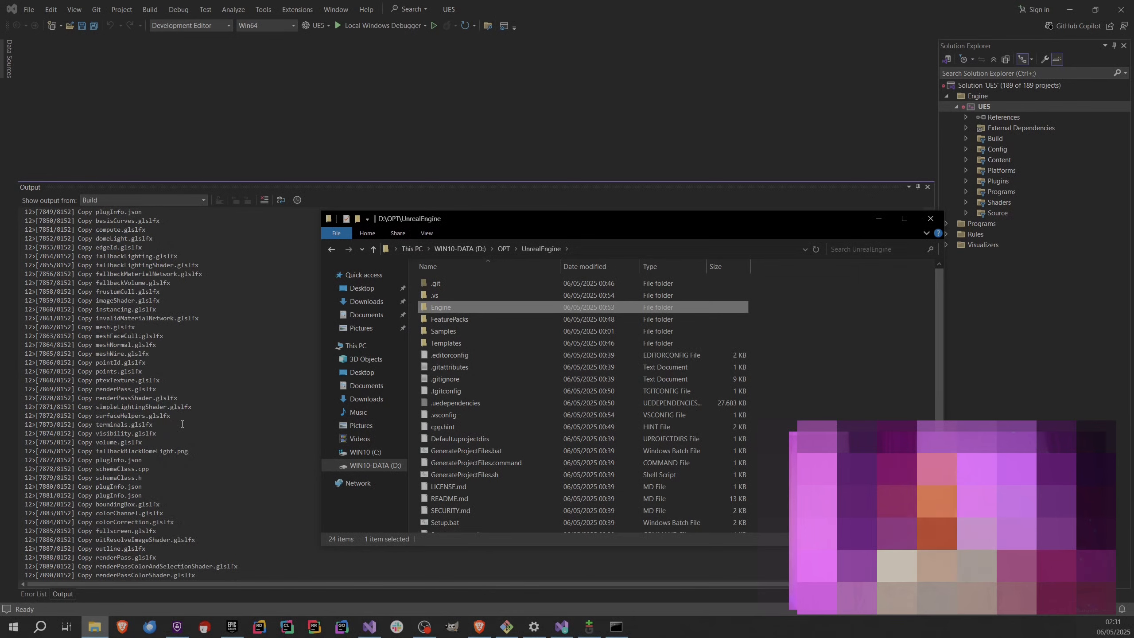
pyautogui.scroll(20, 189, 460)
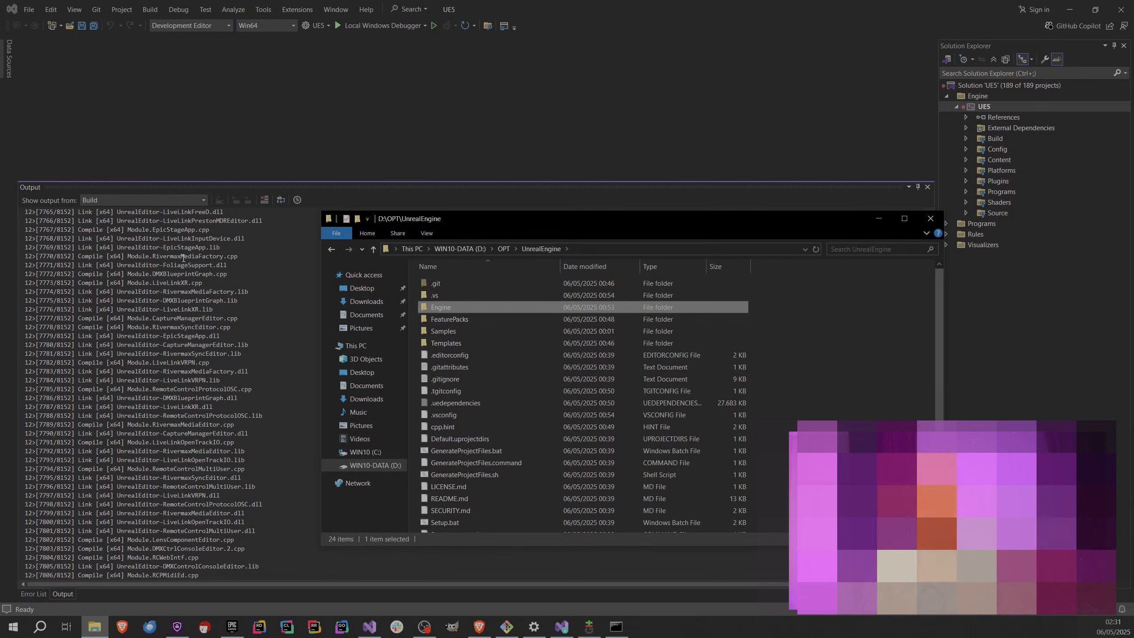
# Browse from the Engine folder to Source\Editor\AnimGraph\Private to view its C++ source files.
pyautogui.doubleClick(443, 309)
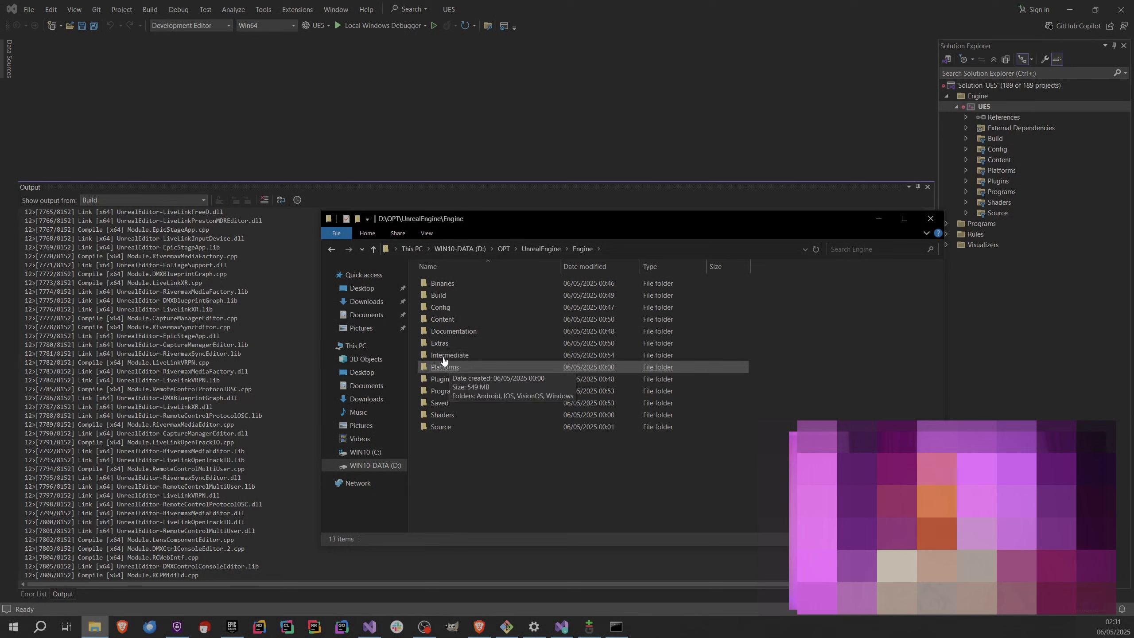
pyautogui.click(496, 347)
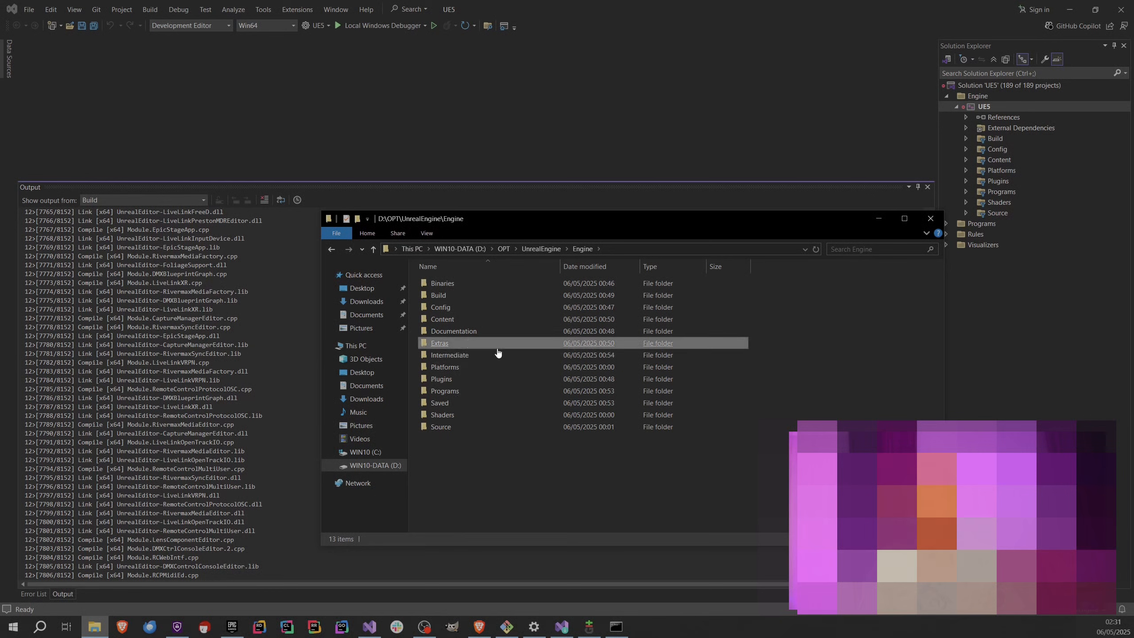
pyautogui.doubleClick(447, 427)
pyautogui.click(450, 297)
pyautogui.doubleClick(449, 297)
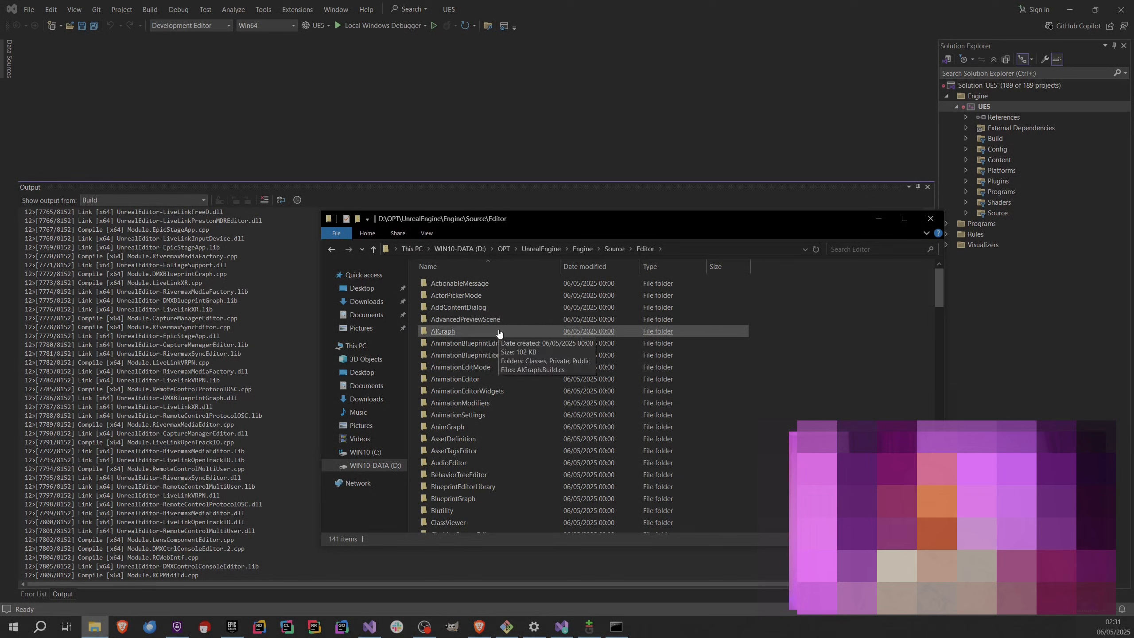
pyautogui.doubleClick(460, 427)
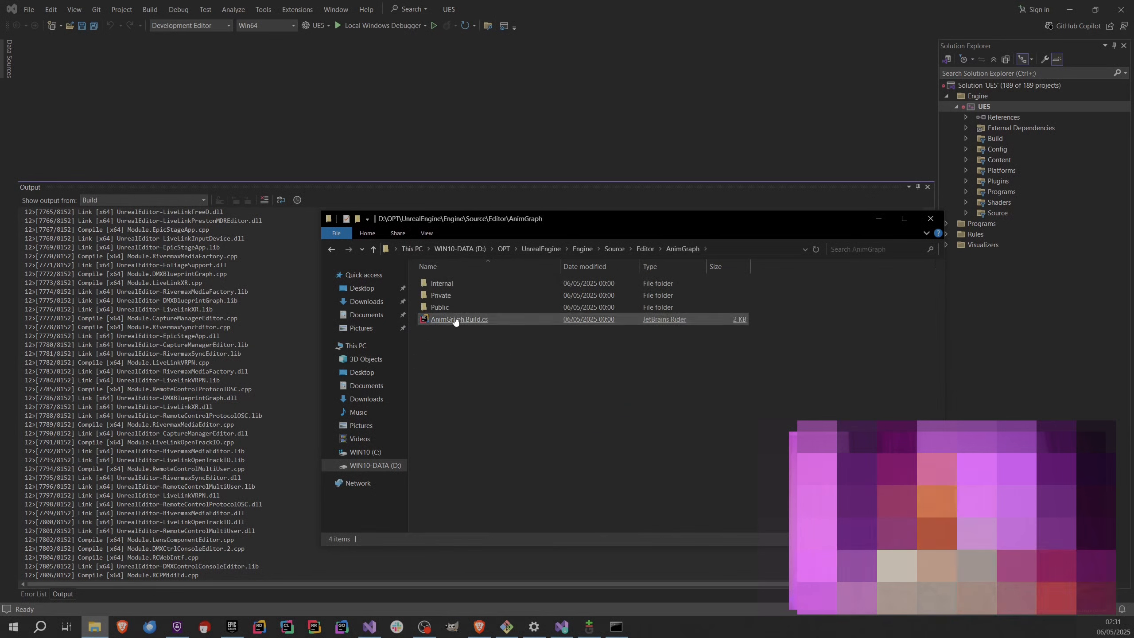
pyautogui.doubleClick(469, 294)
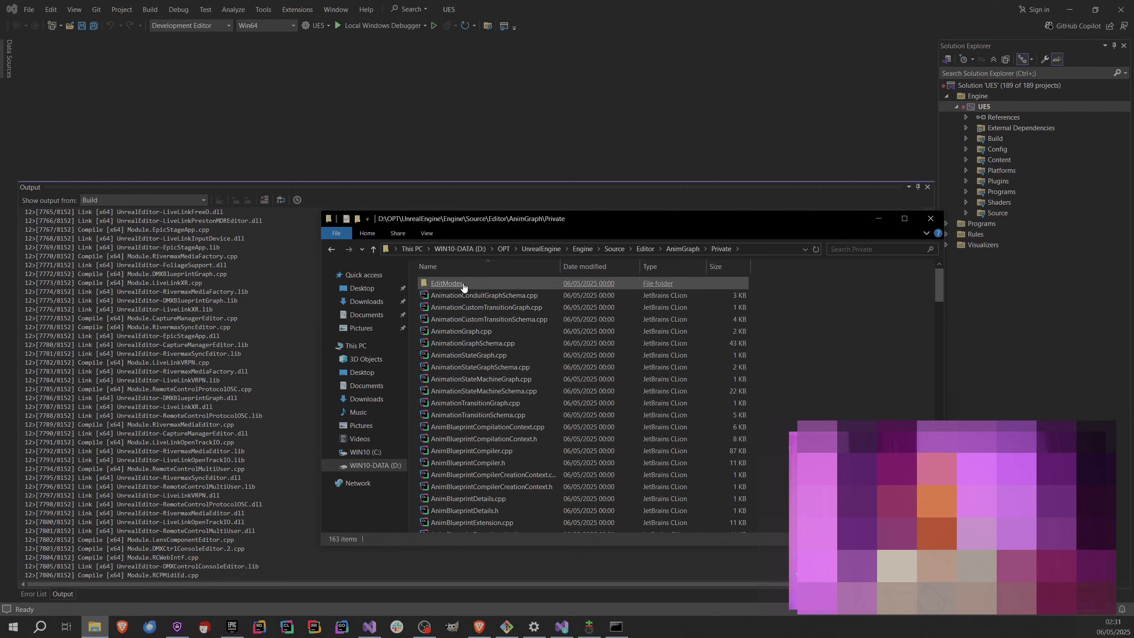
# Open AnimBlueprintExtension_Tag.cpp in Notepad++ and look through its code.
pyautogui.scroll(-8, 451, 465)
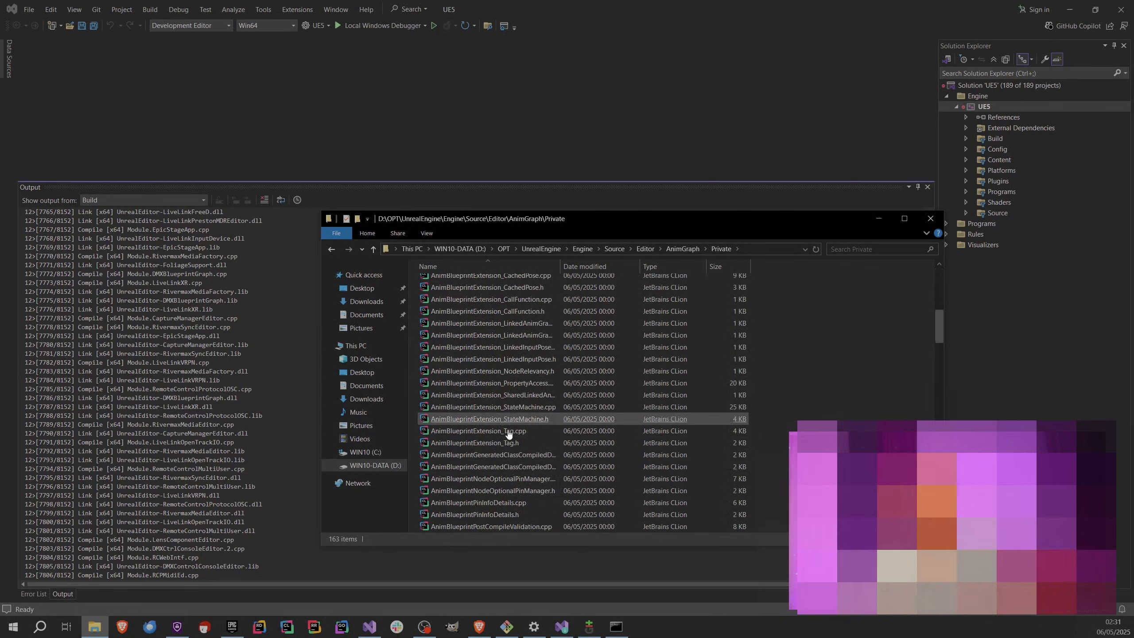
pyautogui.scroll(-1, 493, 403)
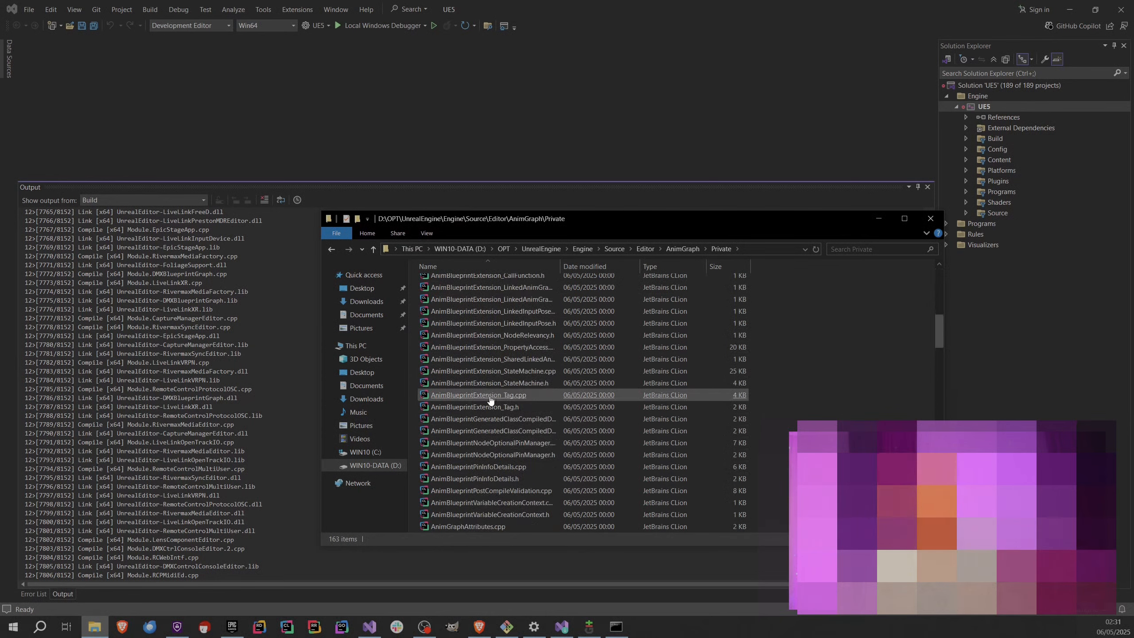
pyautogui.rightClick(490, 400)
pyautogui.click(544, 140)
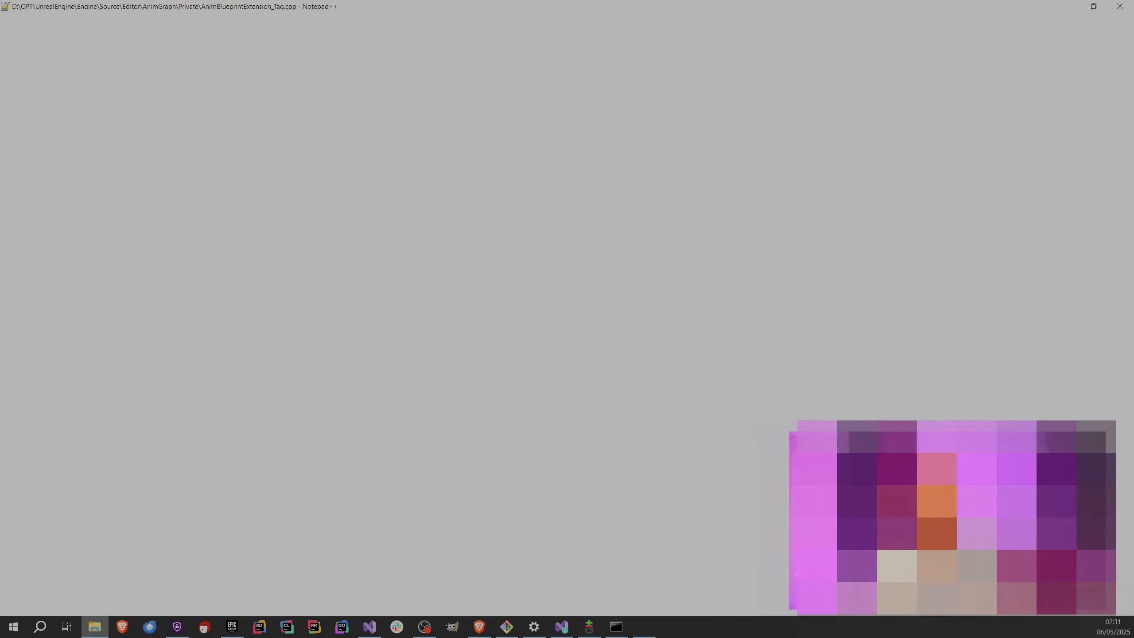
pyautogui.scroll(-14, 313, 324)
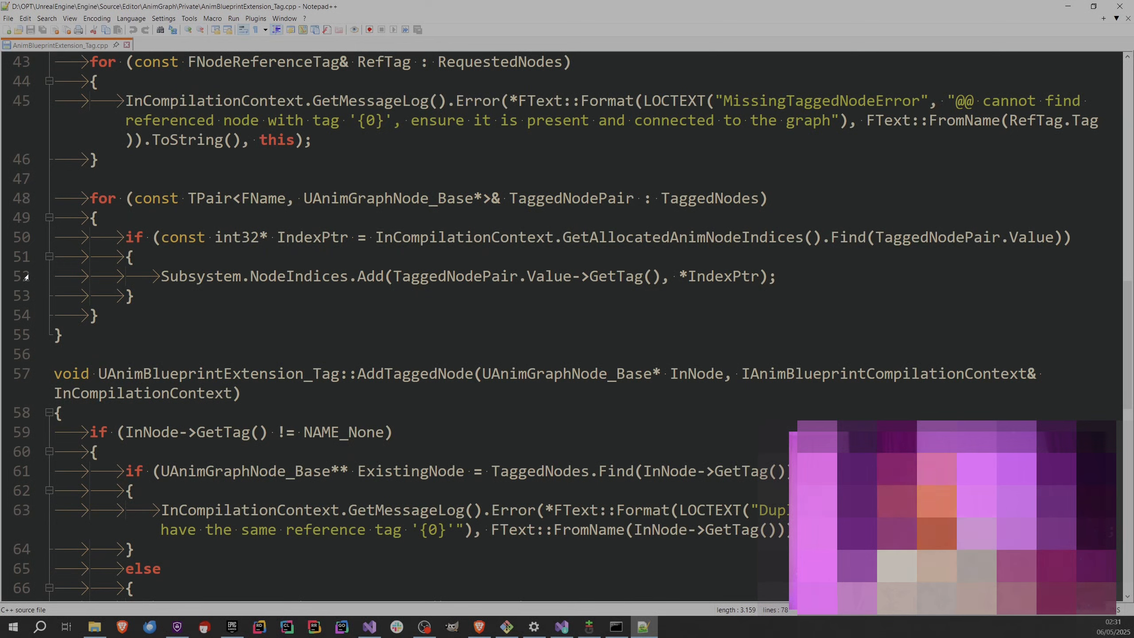
# Return to Visual Studio, check the Error List for the finished build, and show the build output again.
pyautogui.hotkey('alt', 'Tab')
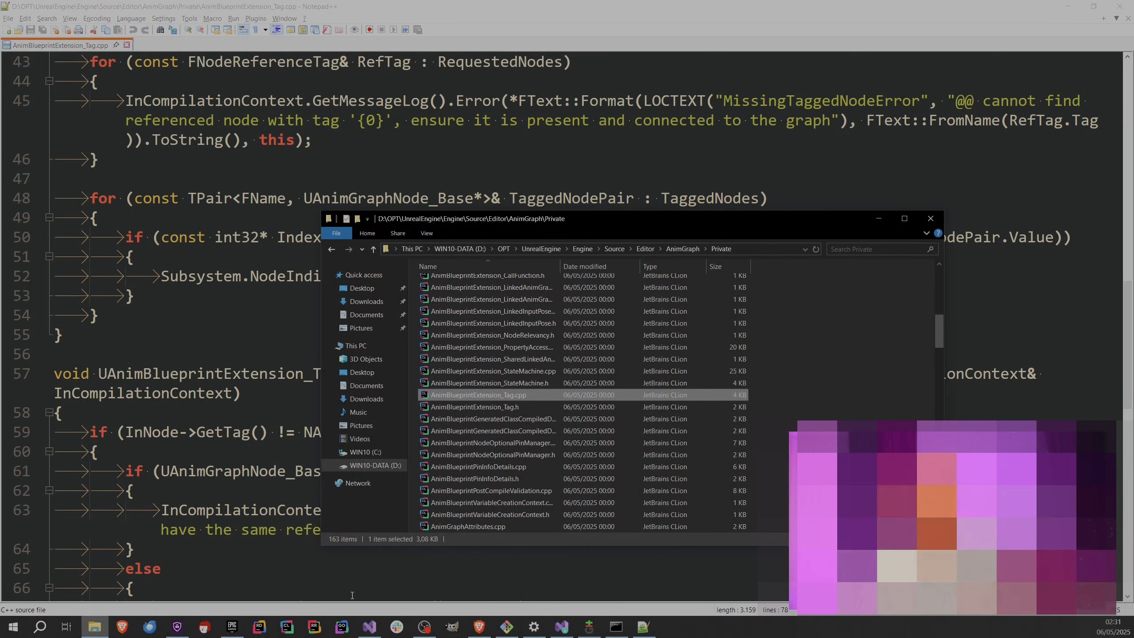
pyautogui.click(370, 627)
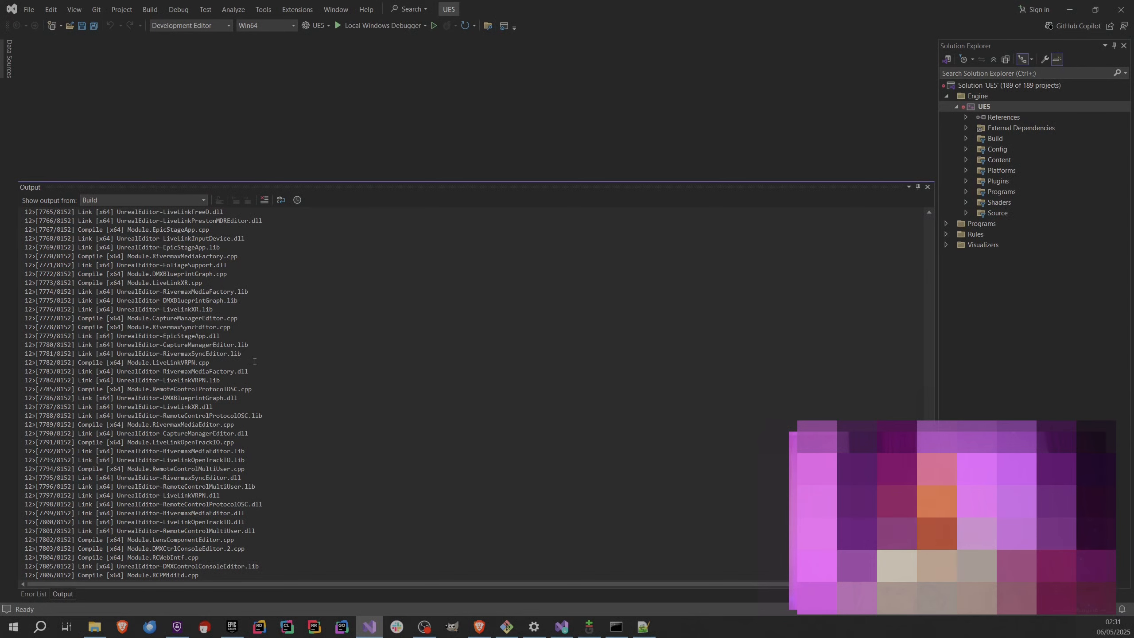
pyautogui.click(36, 594)
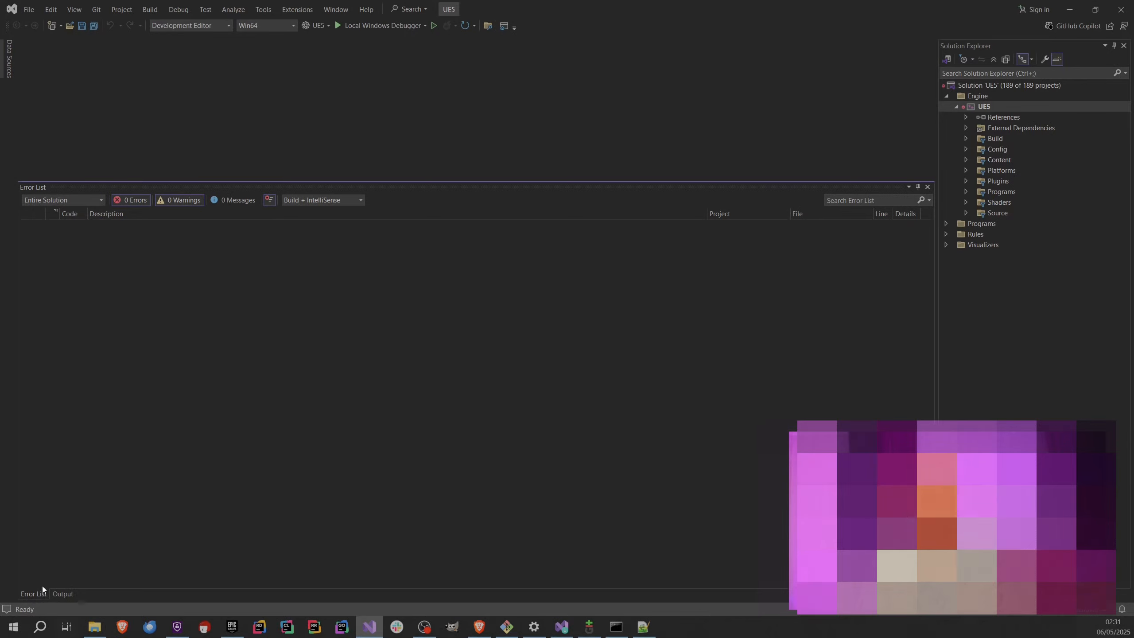
pyautogui.click(57, 597)
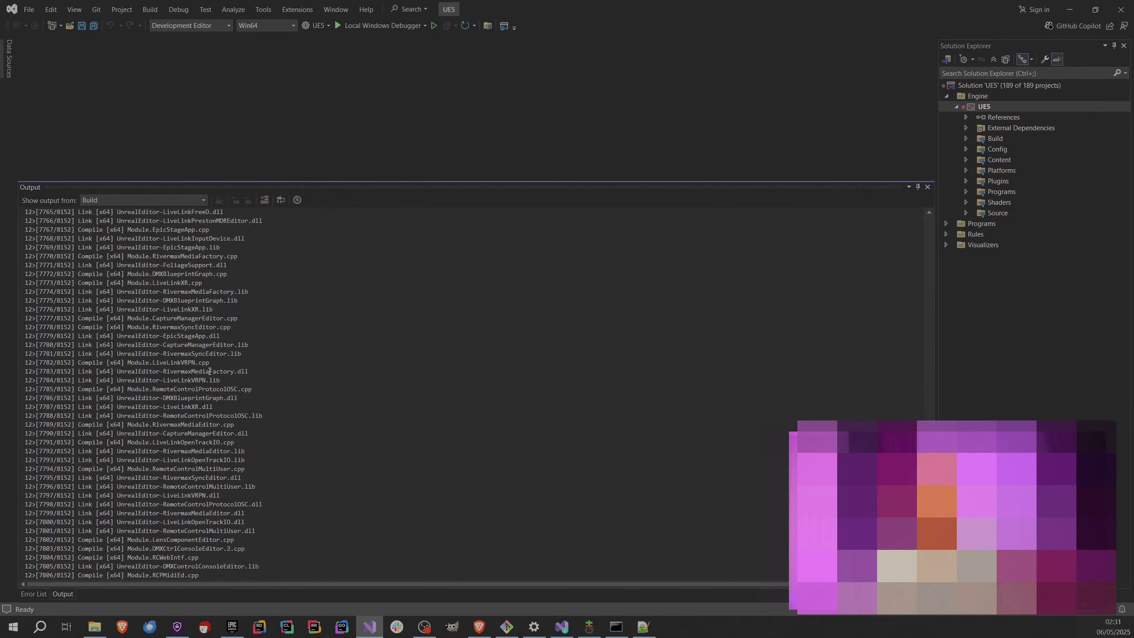
# Return to the D:\OPT\UnrealEngine folder in File Explorer and open Git Bash there.
pyautogui.hotkey('alt', 'Tab')
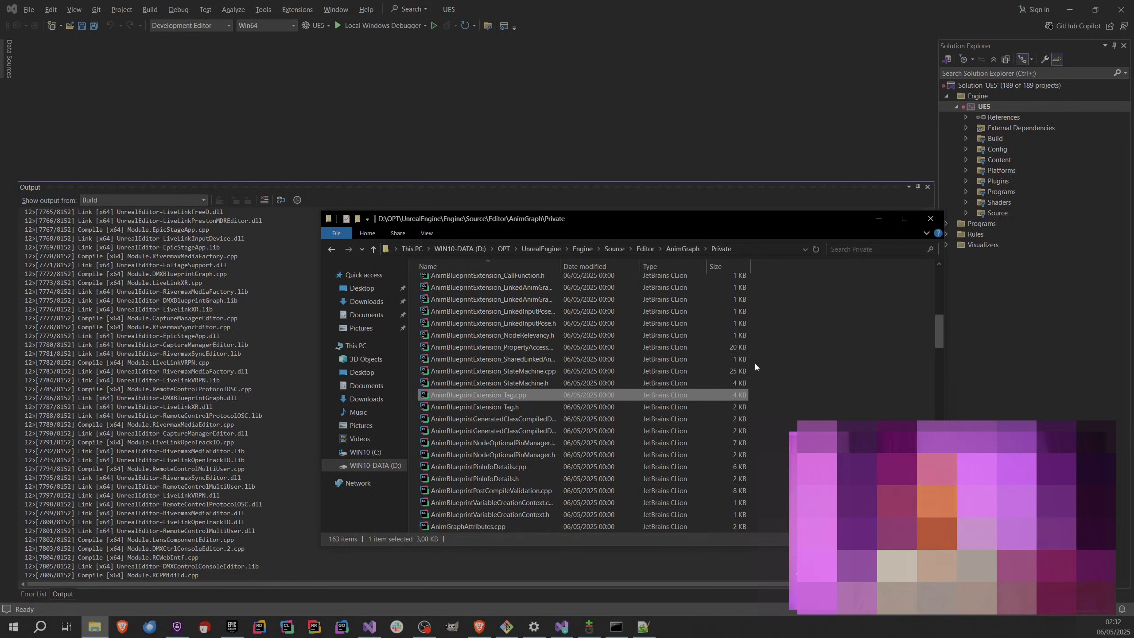
pyautogui.rightClick(807, 411)
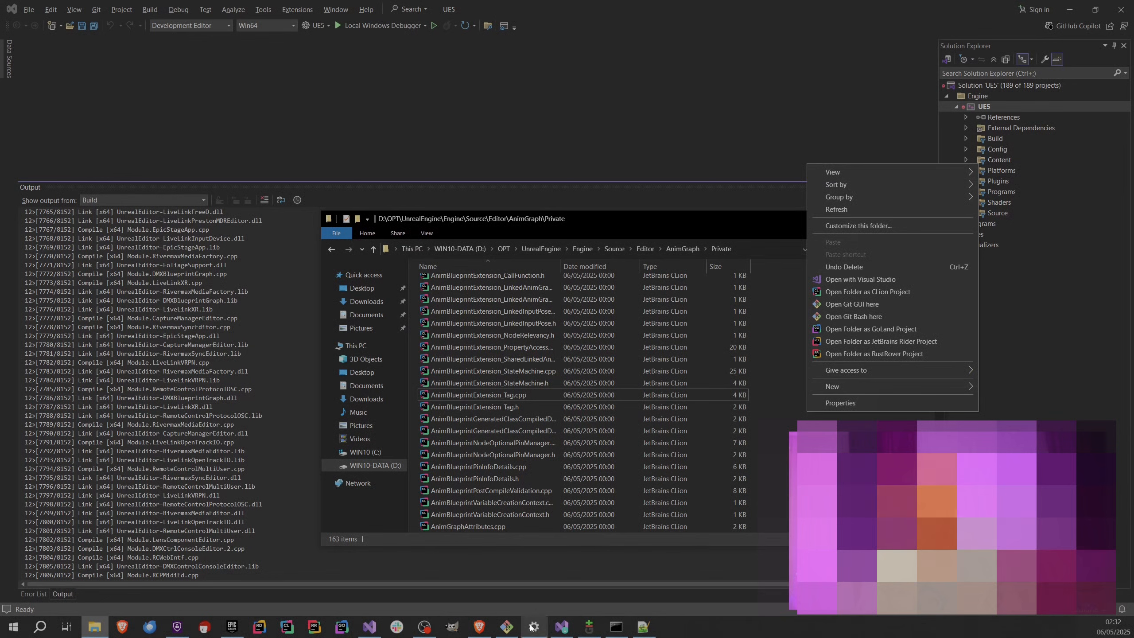
pyautogui.click(508, 628)
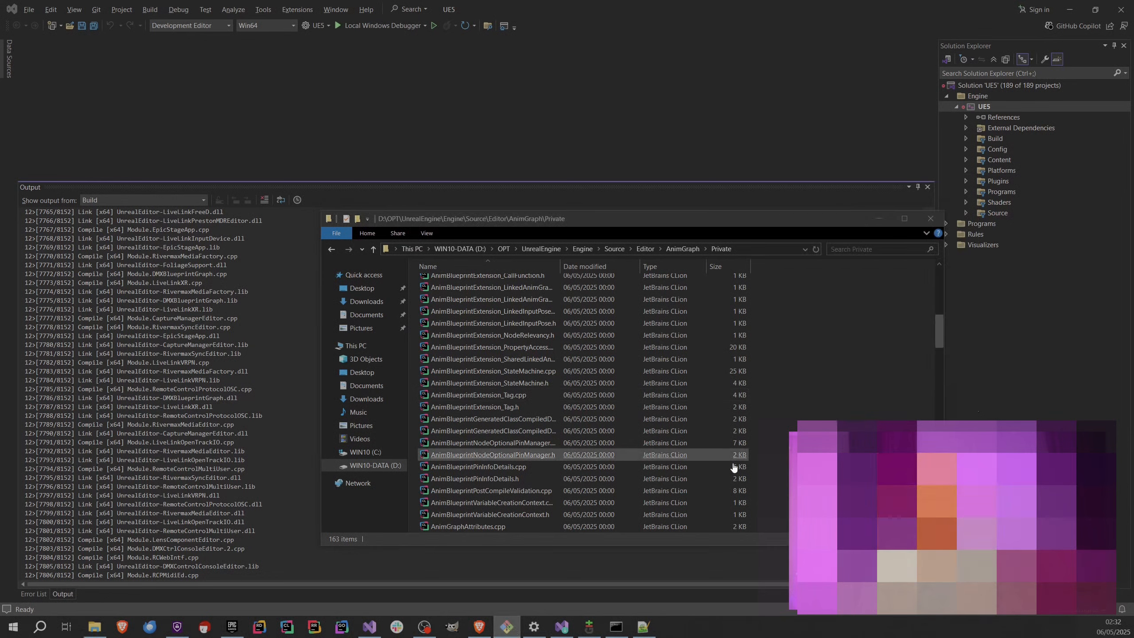
pyautogui.click(524, 248)
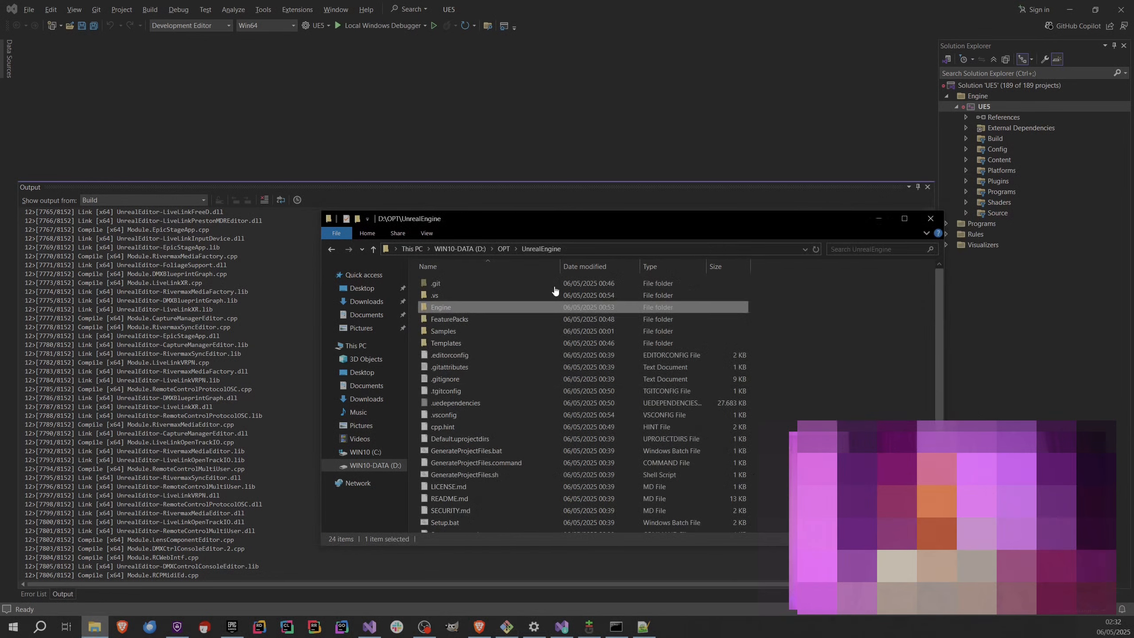
pyautogui.rightClick(780, 455)
pyautogui.click(824, 365)
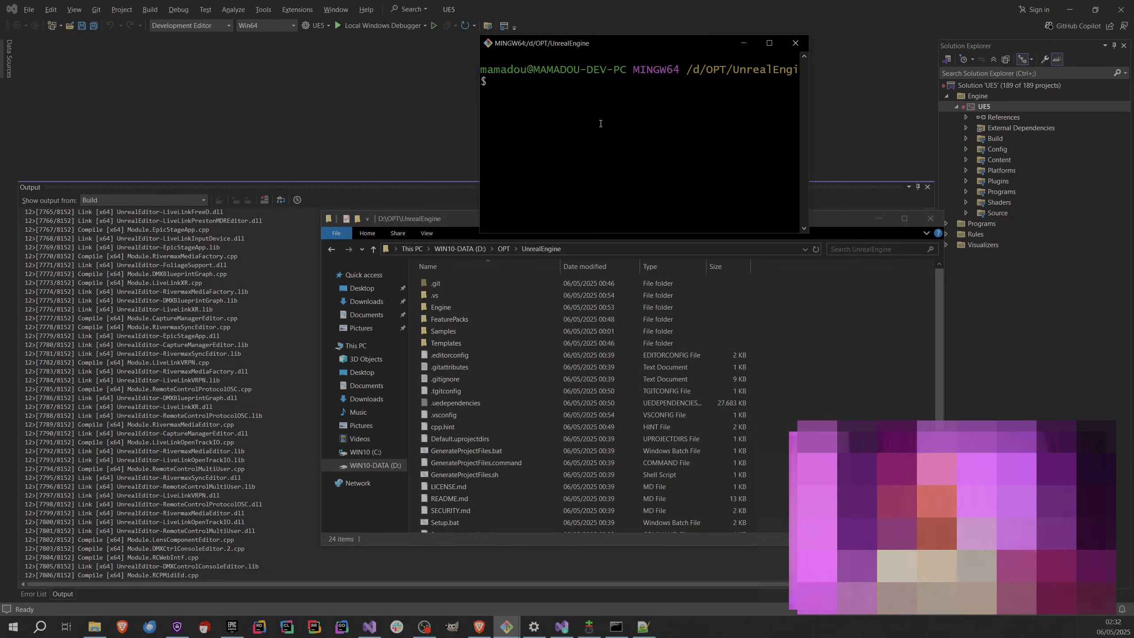
# Return to the Engine\Source\Editor\AnimGraph\Private folder in File Explorer, open a second Git Bash there, and enlarge its text and window.
pyautogui.click(328, 251)
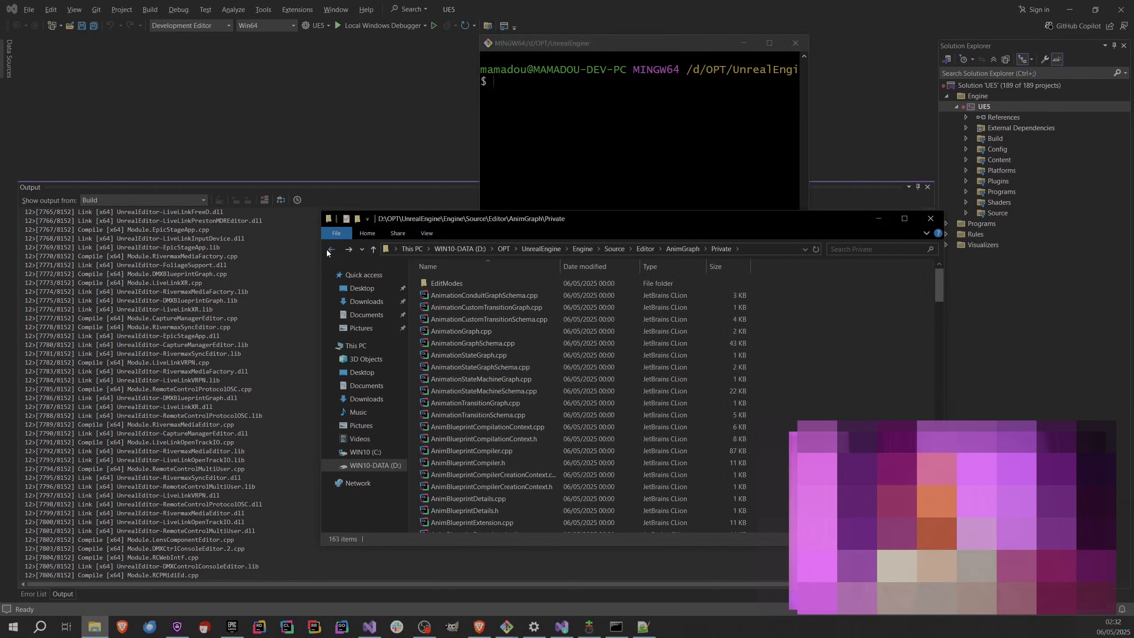
pyautogui.rightClick(833, 365)
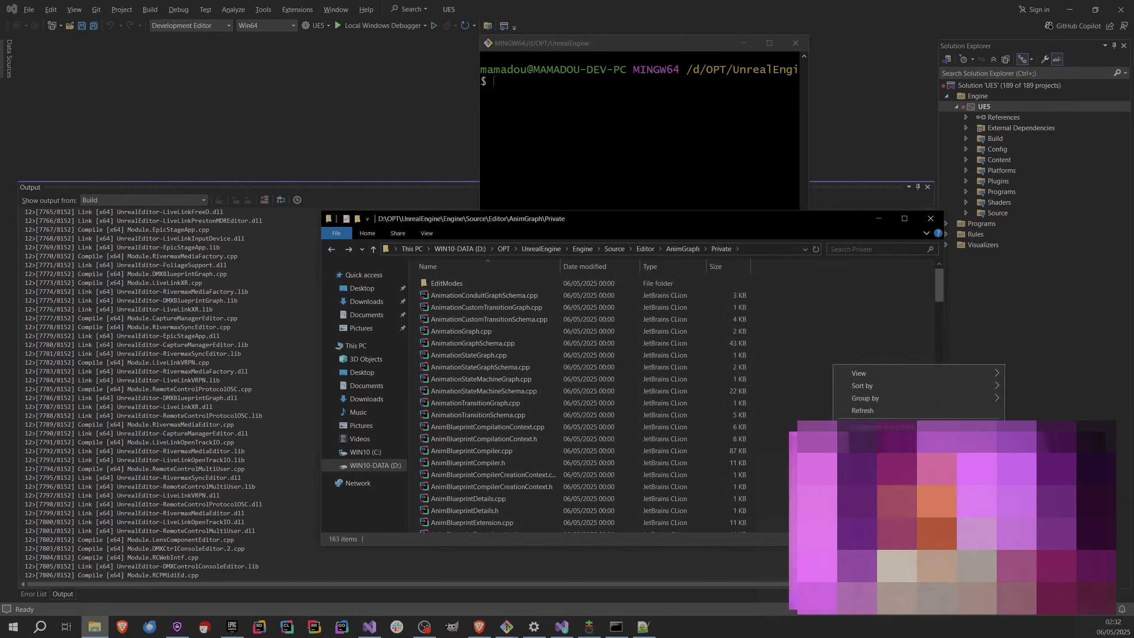
pyautogui.click(875, 504)
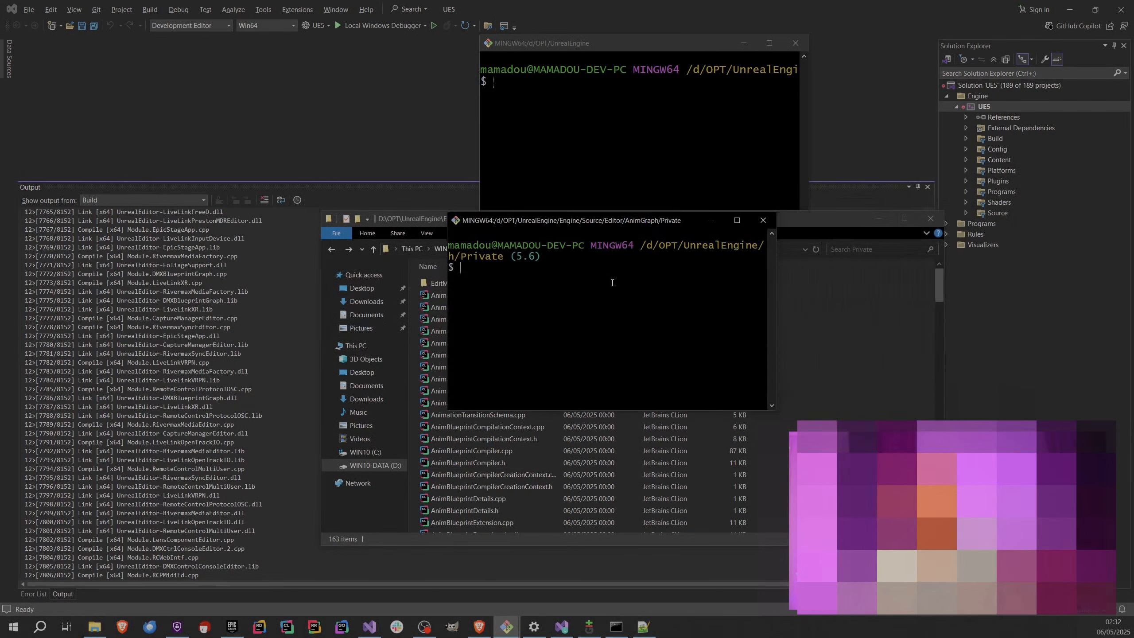
pyautogui.scroll(5, 612, 283)
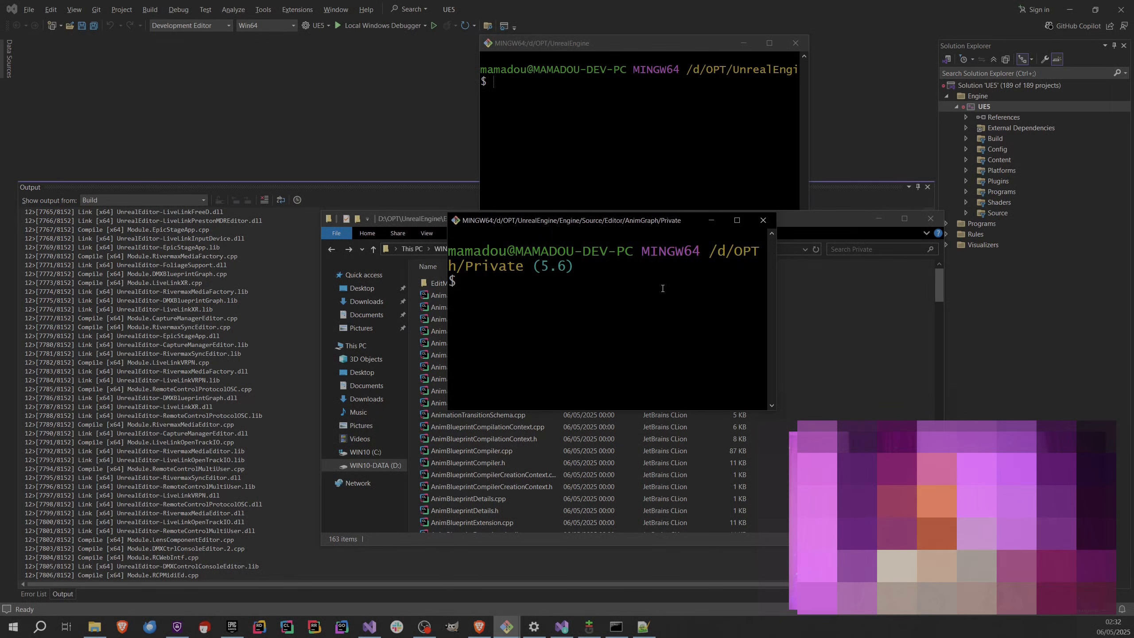
pyautogui.click(737, 220)
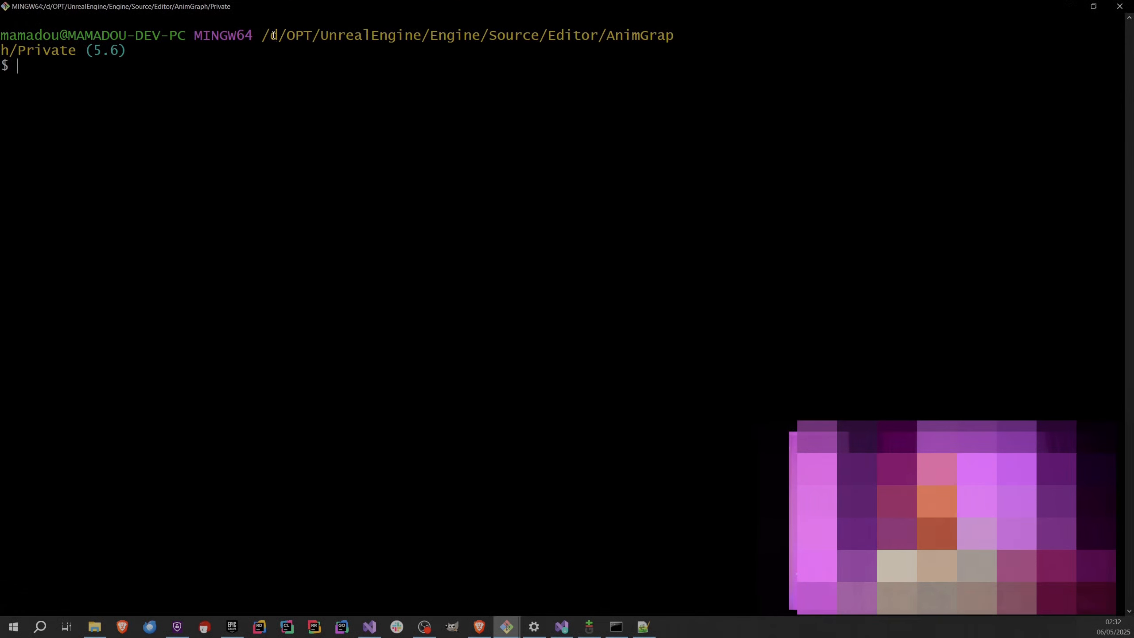
# Copy the Engine/Source/Editor/AnimGrap part of the path from the second Git Bash prompt.
pyautogui.moveTo(653, 4); pyautogui.dragTo(746, 288)
pyautogui.click(869, 289)
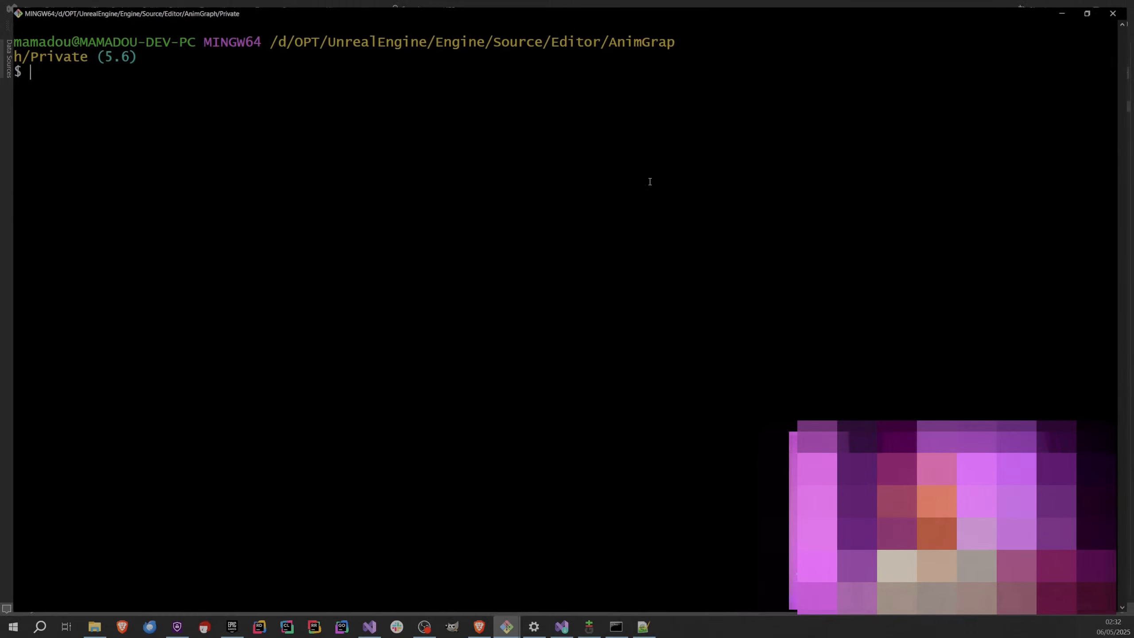
pyautogui.moveTo(433, 36); pyautogui.dragTo(746, 268)
pyautogui.rightClick(648, 36)
pyautogui.click(675, 55)
# In the repository-root Git Bash, enter git blame -L 52,53 followed by the copied path, without running it.
pyautogui.click(582, 137)
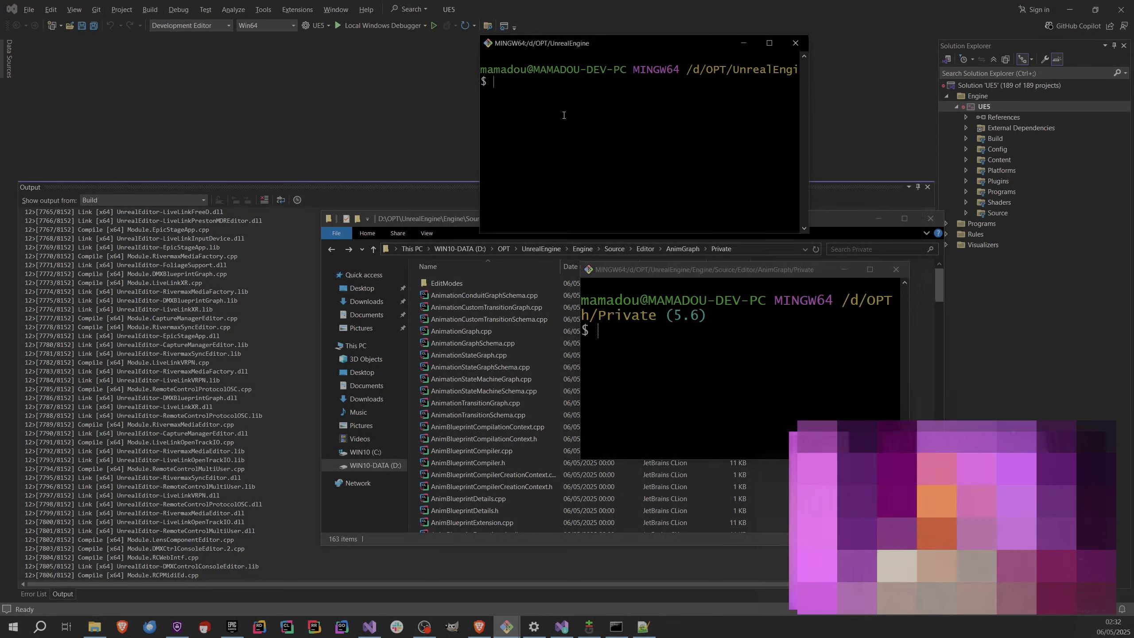
pyautogui.write('git blame')
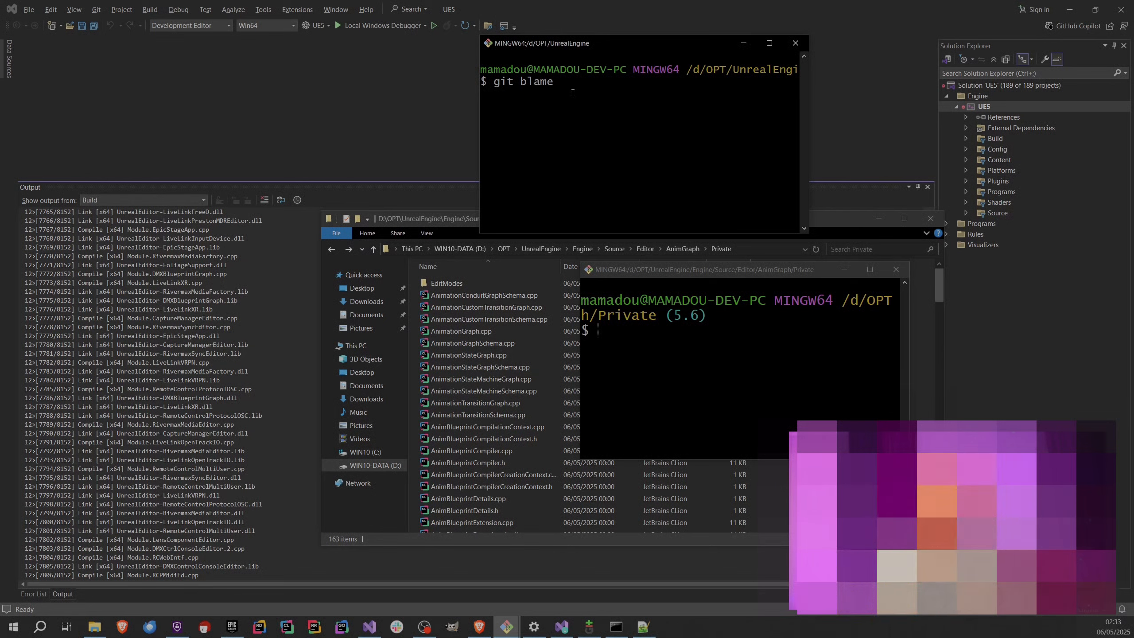
pyautogui.write('-L 5')
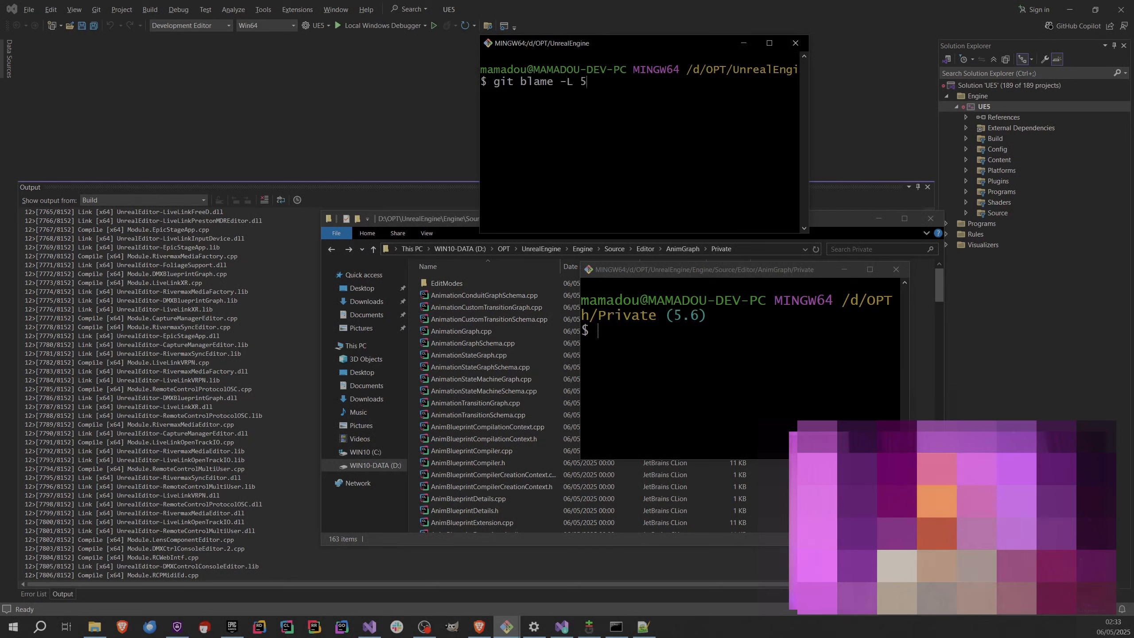
pyautogui.write('2.')
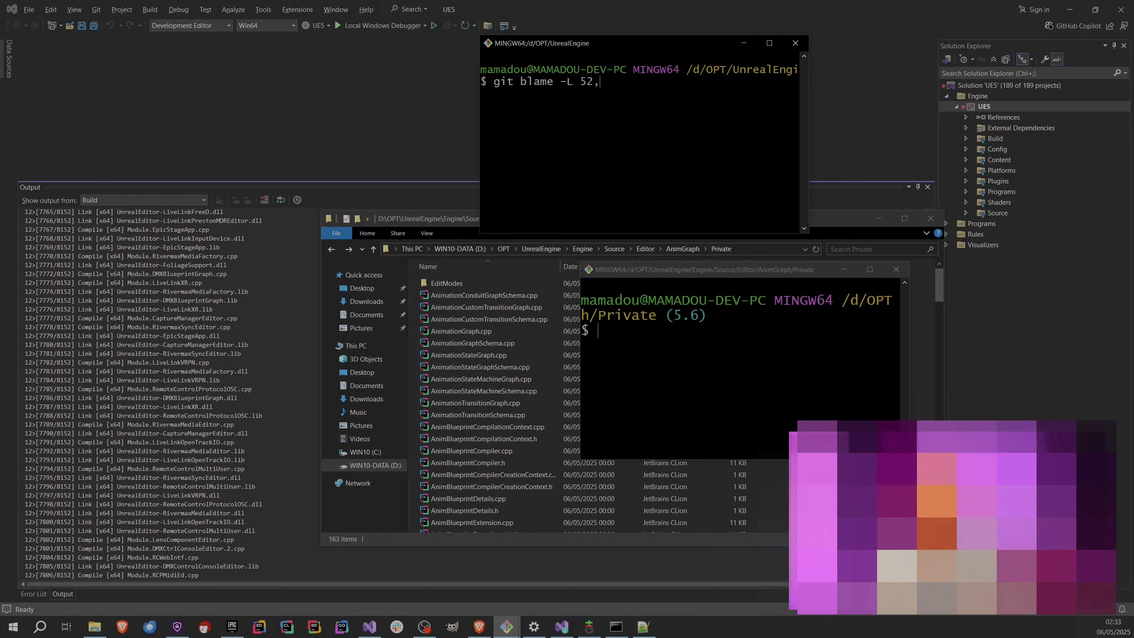
pyautogui.write('53')
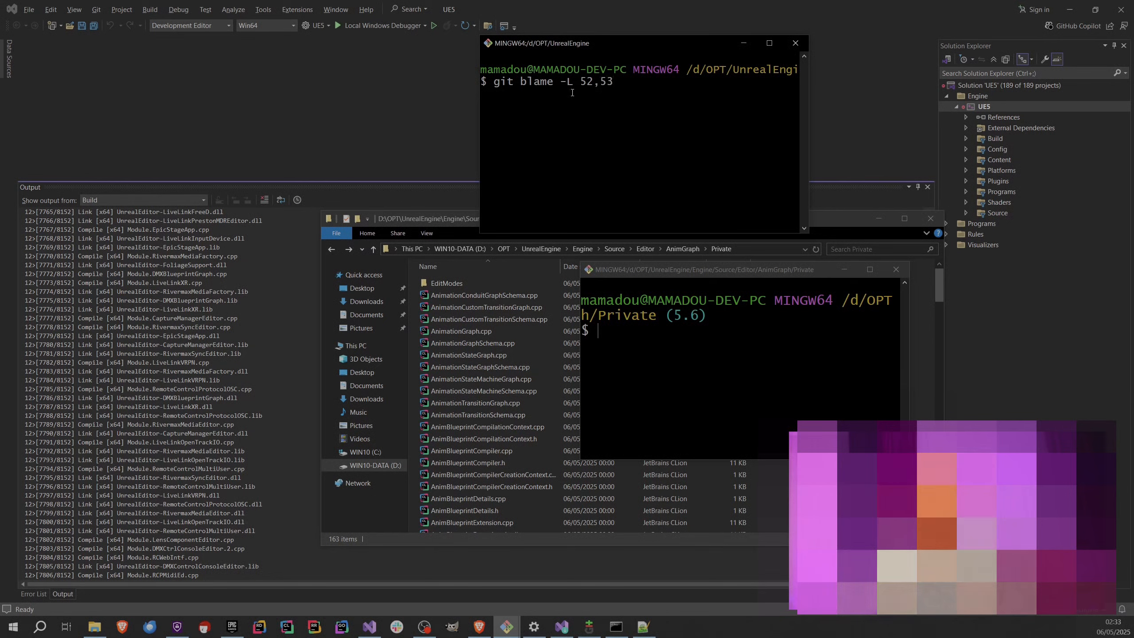
pyautogui.rightClick(650, 101)
pyautogui.click(677, 131)
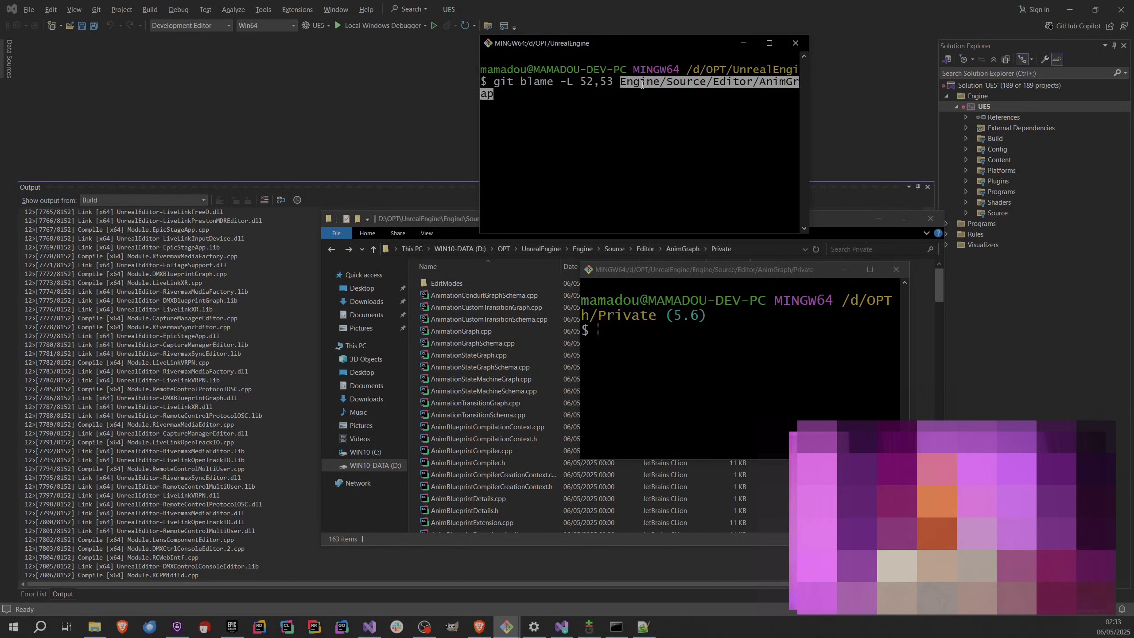
# Compare the pasted path with the folder hierarchy in File Explorer, from UnrealEngine down to AnimGraph\Private.
pyautogui.click(769, 43)
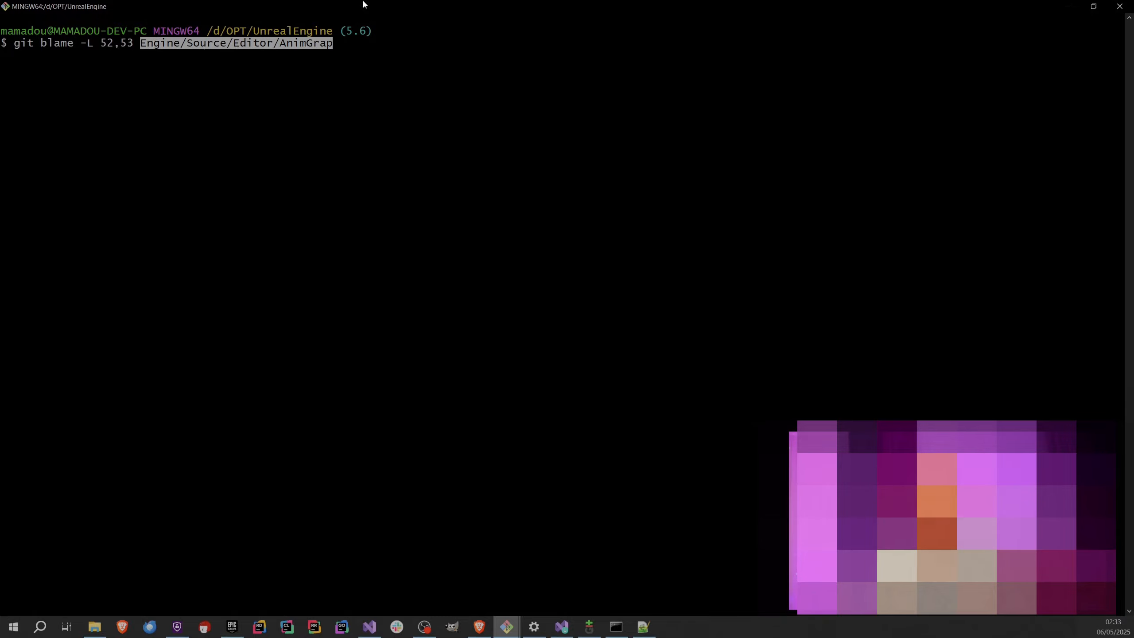
pyautogui.doubleClick(341, 14)
pyautogui.click(478, 229)
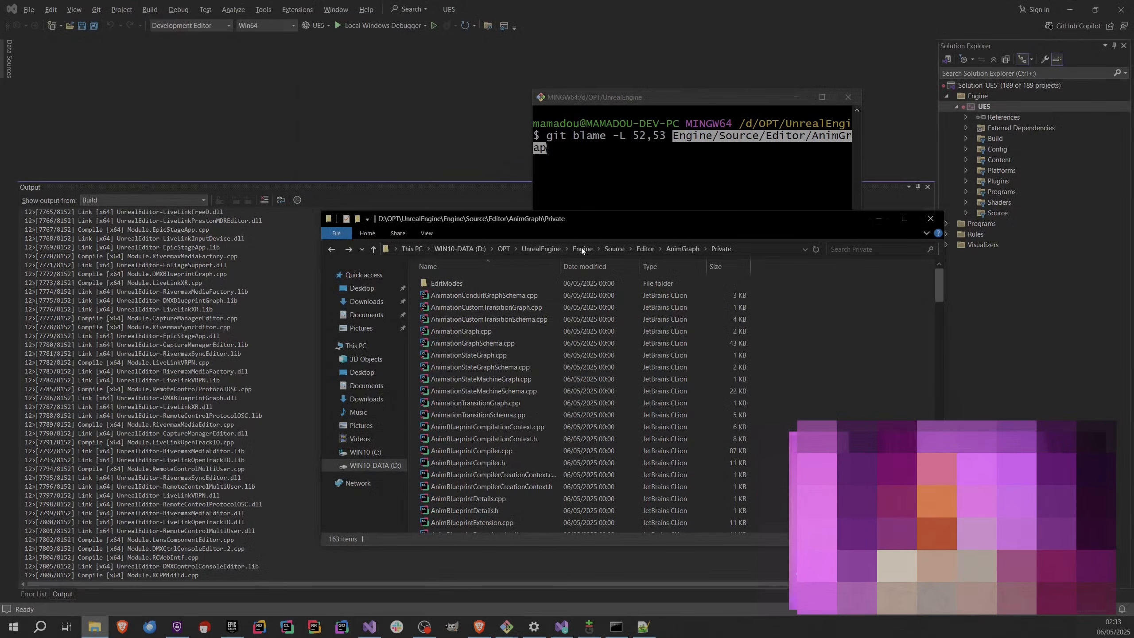
pyautogui.click(562, 249)
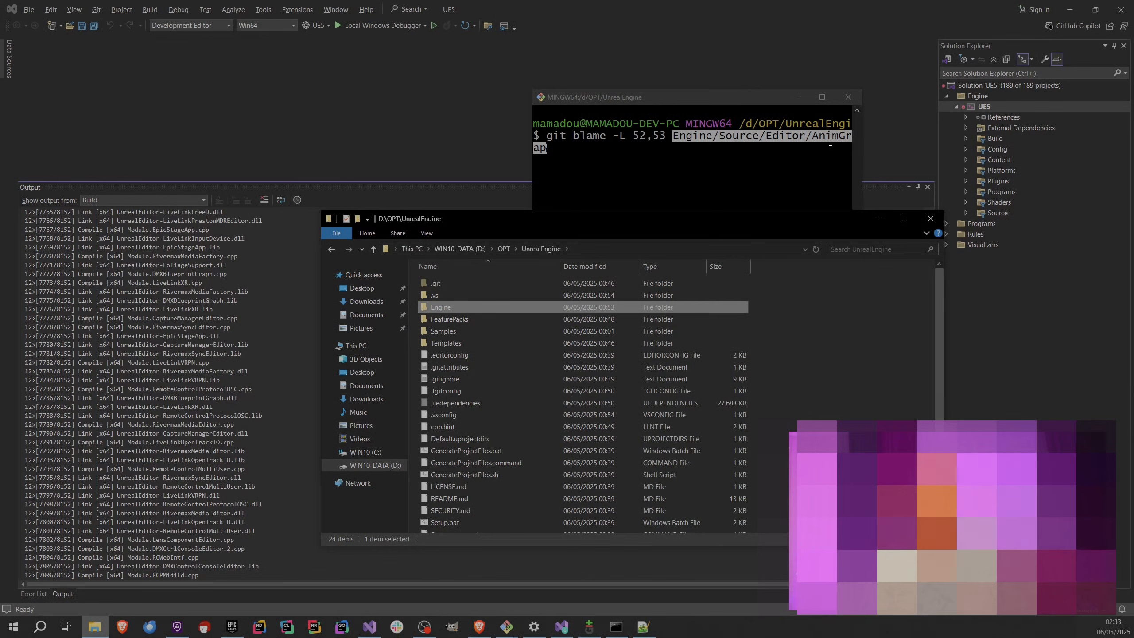
pyautogui.click(331, 251)
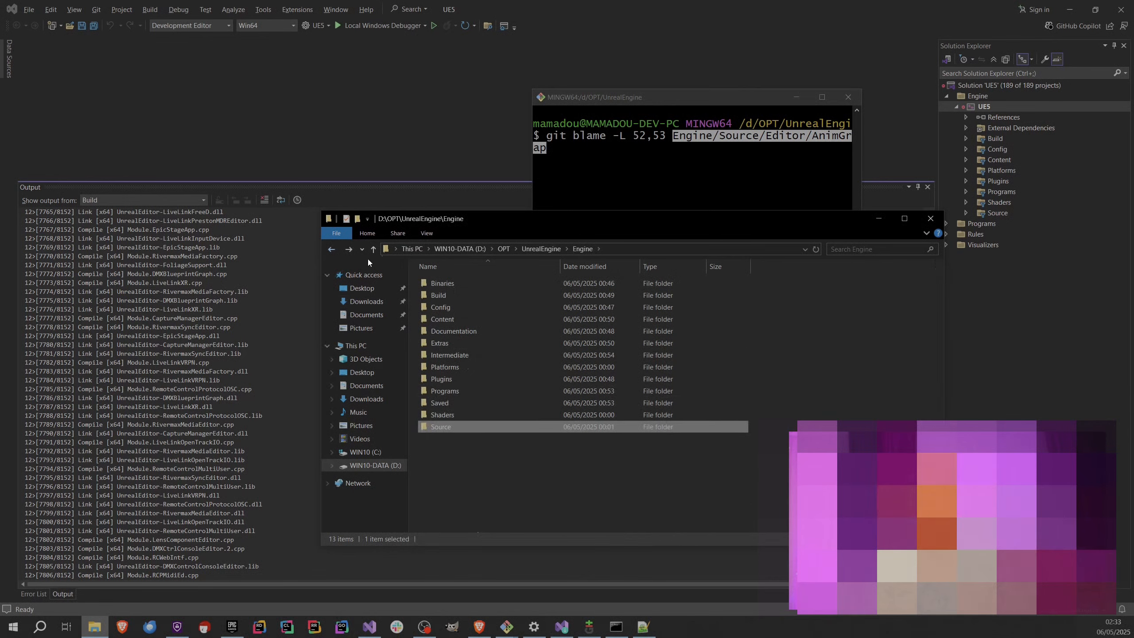
pyautogui.click(332, 250)
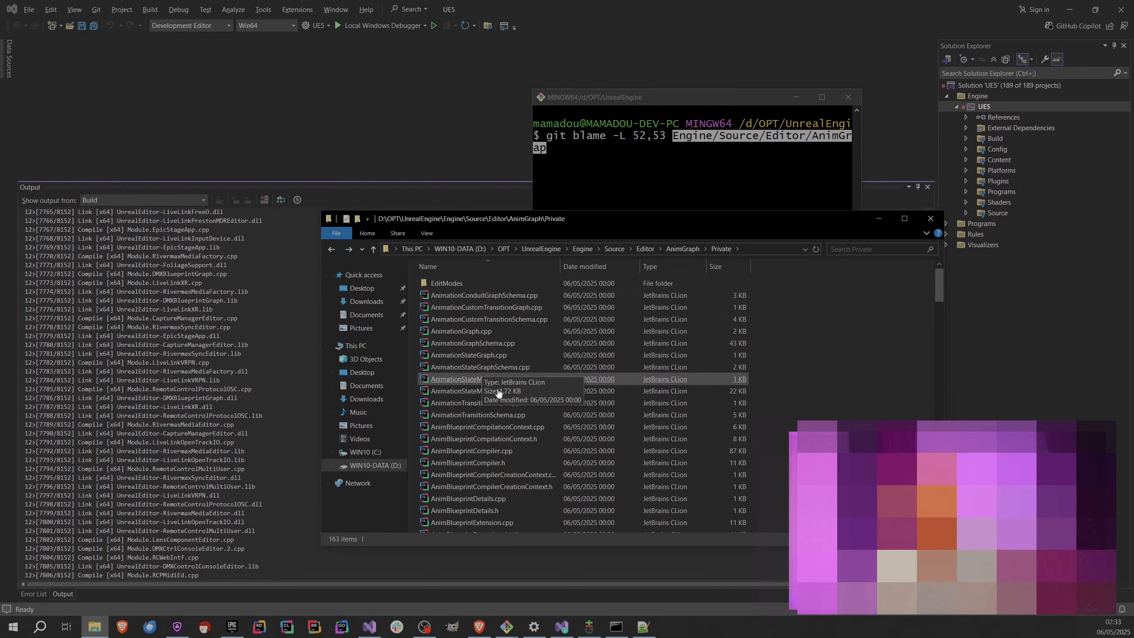
# Check the file name and lines 52 to 53 of AnimBlueprintExtension_Tag.cpp in Notepad++, and return to File Explorer.
pyautogui.scroll(-2, 528, 496)
pyautogui.click(530, 502)
pyautogui.click(643, 627)
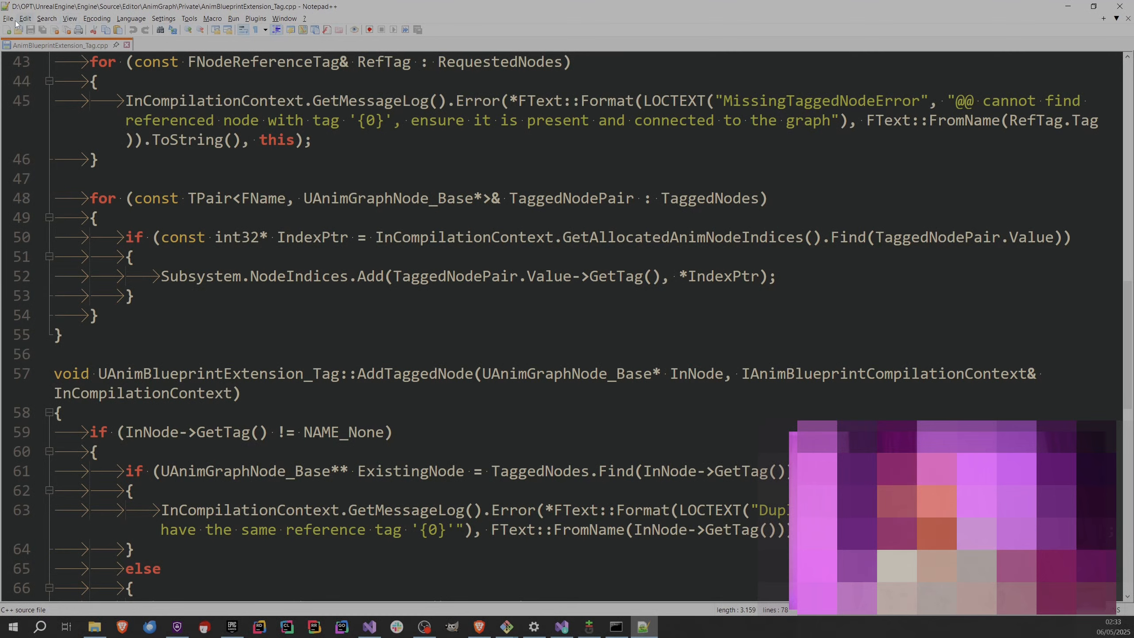
pyautogui.click(212, 18)
pyautogui.click(1068, 6)
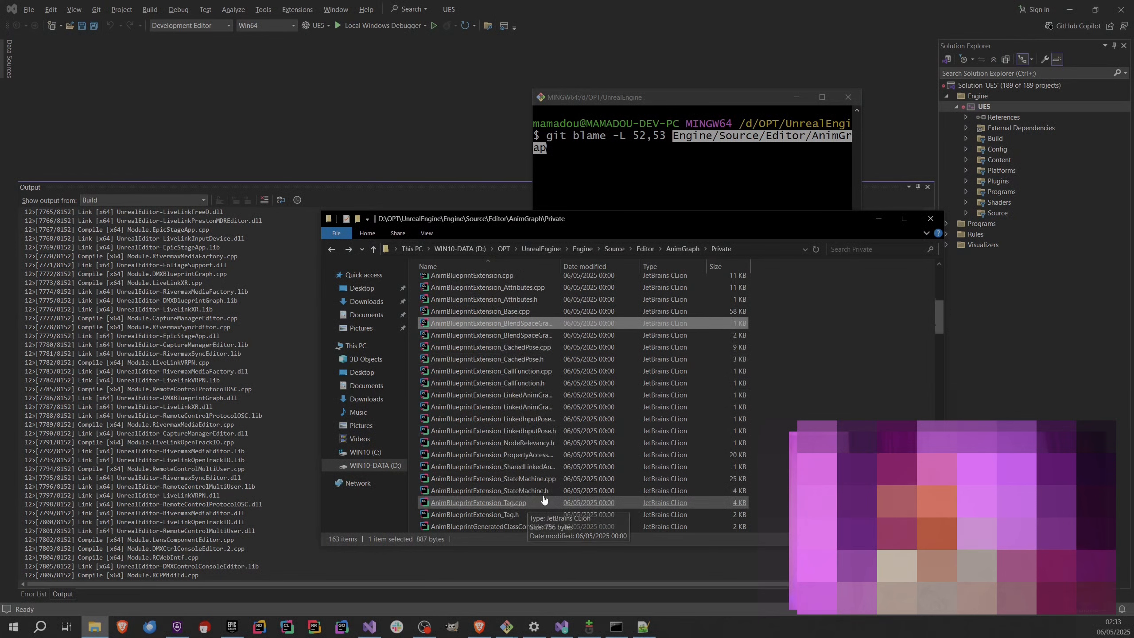
# Copy the file name AnimBlueprintExtension_Tag.cpp from the AnimGraph\Private folder in File Explorer.
pyautogui.scroll(-5, 514, 500)
pyautogui.rightClick(511, 503)
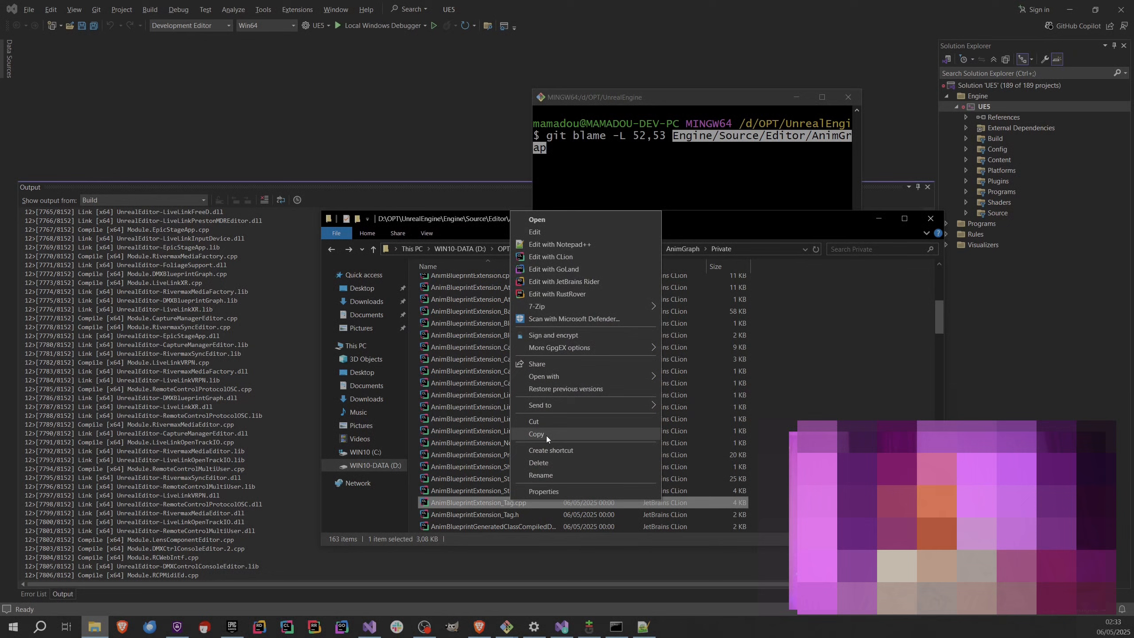
pyautogui.click(547, 476)
pyautogui.hotkey('ctrl', 'c')
# Append /AnimBlueprintExtension_Tag.cpp to the path in the repository-root Git Bash and try to run the git blame command.
pyautogui.click(621, 179)
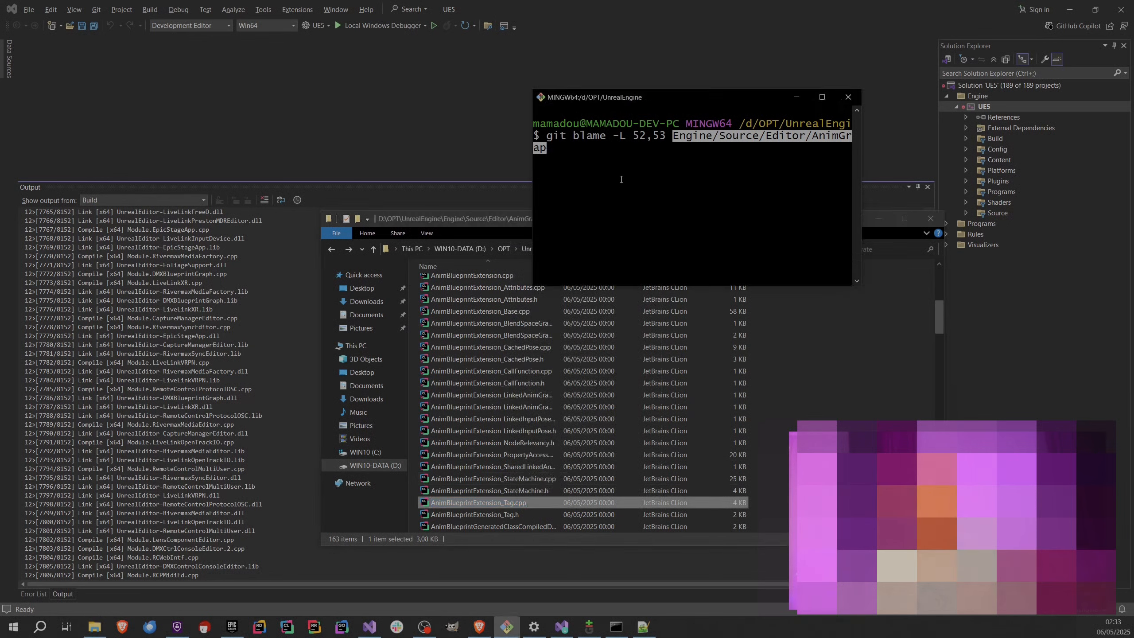
pyautogui.write('/')
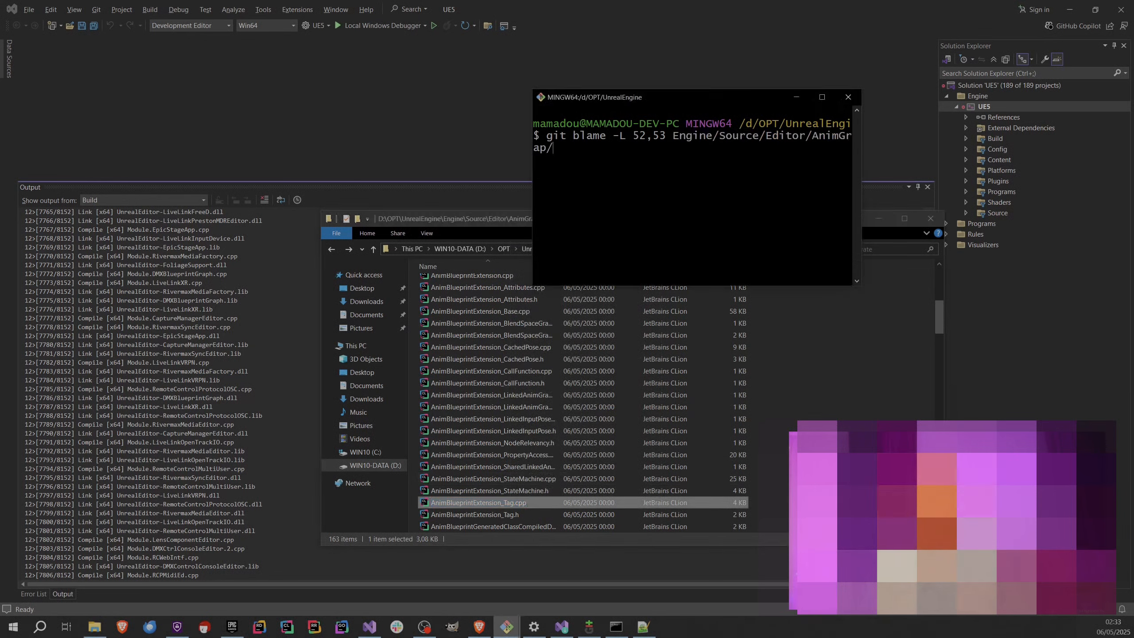
pyautogui.rightClick(617, 162)
pyautogui.click(640, 192)
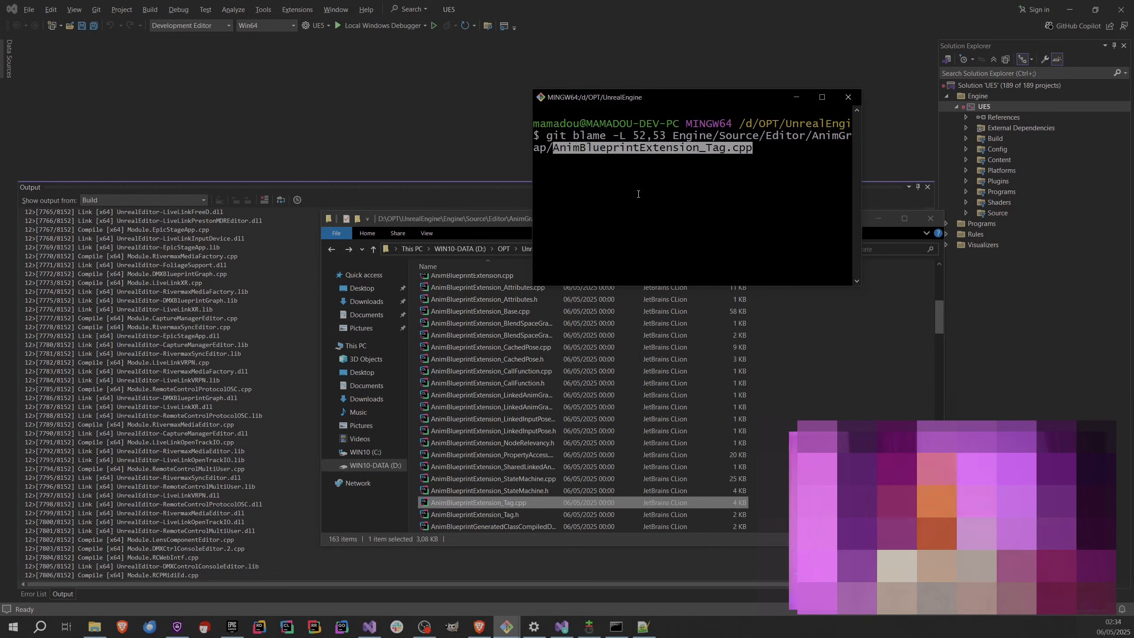
pyautogui.press('Return')
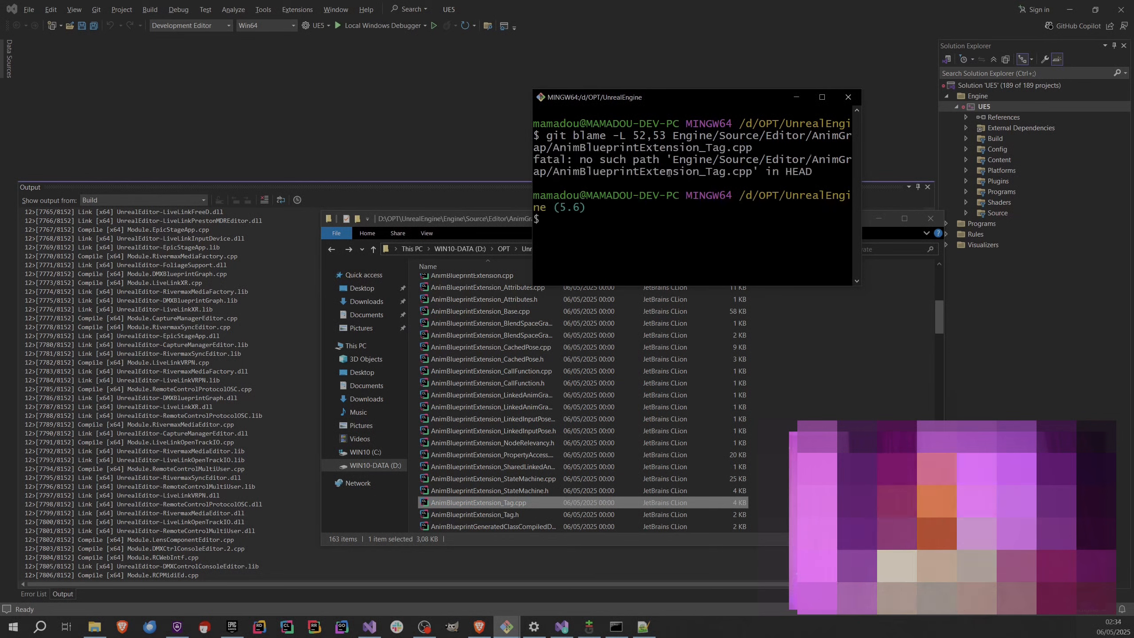
# Maximize the Git Bash window and try the same git blame command again.
pyautogui.moveTo(685, 101); pyautogui.dragTo(530, 85)
pyautogui.doubleClick(674, 89)
pyautogui.press('Up')
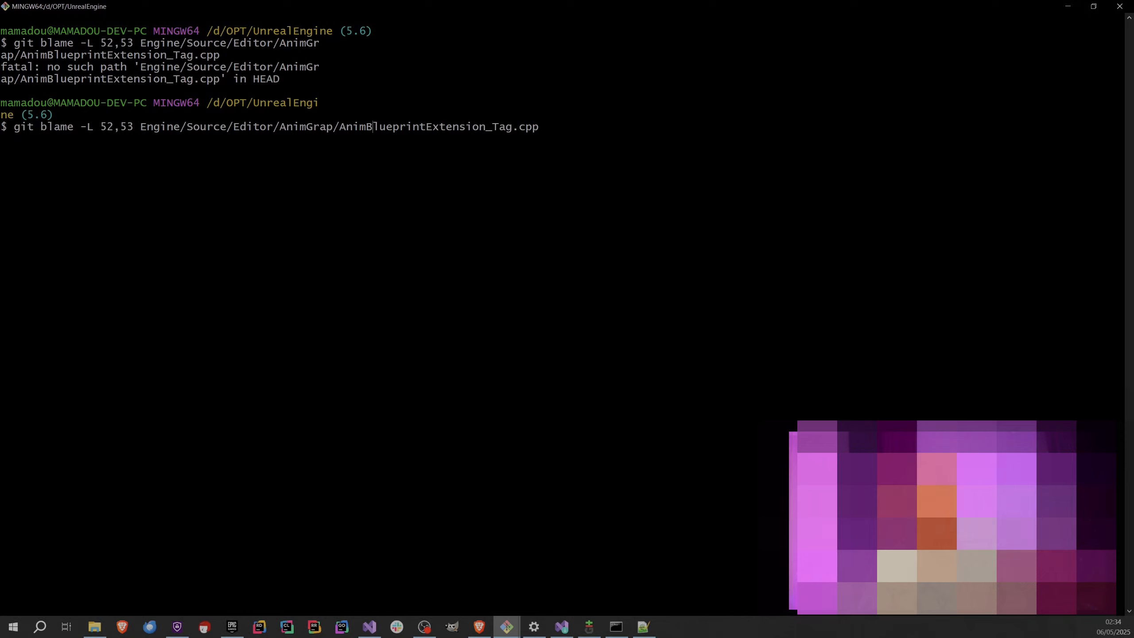
pyautogui.press('Return')
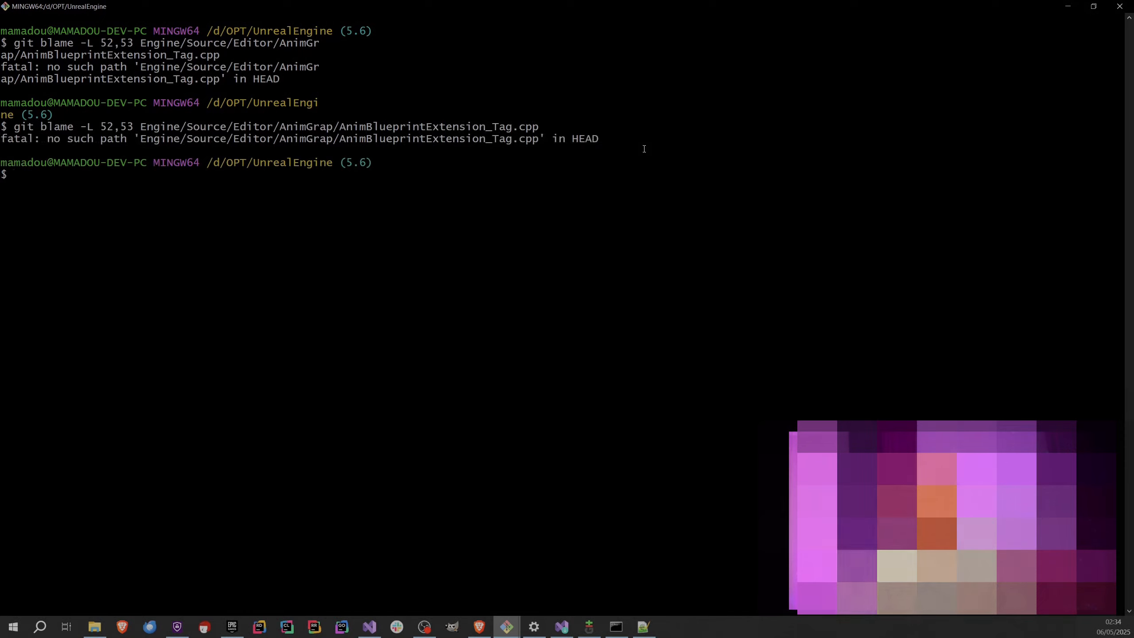
# Recall the git blame command, remove the file name from its path, and check the Private folder's name in File Explorer.
pyautogui.press('Up')
pyautogui.press('BackSpace')
pyautogui.press('BackSpace')
pyautogui.press('BackSpace')
pyautogui.press('BackSpace')
pyautogui.press('BackSpace')
pyautogui.press('BackSpace')
pyautogui.press('BackSpace')
pyautogui.press('BackSpace')
pyautogui.press('BackSpace')
pyautogui.press('BackSpace')
pyautogui.press('BackSpace')
pyautogui.press('BackSpace')
pyautogui.press('BackSpace')
pyautogui.press('BackSpace')
pyautogui.press('BackSpace')
pyautogui.press('BackSpace')
pyautogui.press('BackSpace')
pyautogui.press('BackSpace')
pyautogui.press('BackSpace')
pyautogui.press('BackSpace')
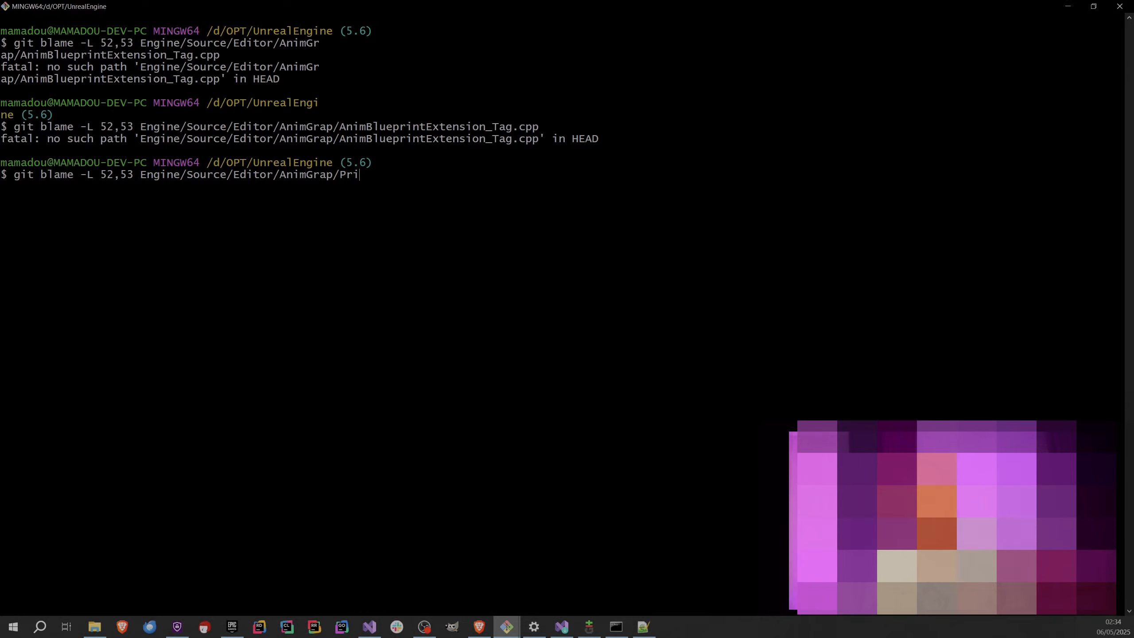
pyautogui.doubleClick(602, 4)
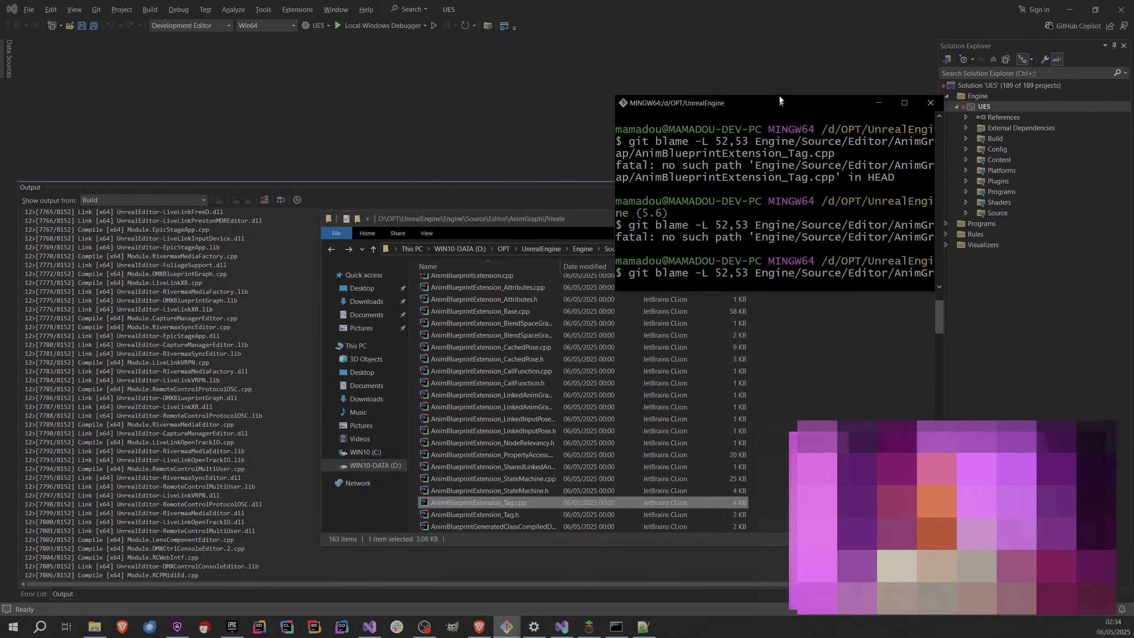
pyautogui.click(835, 355)
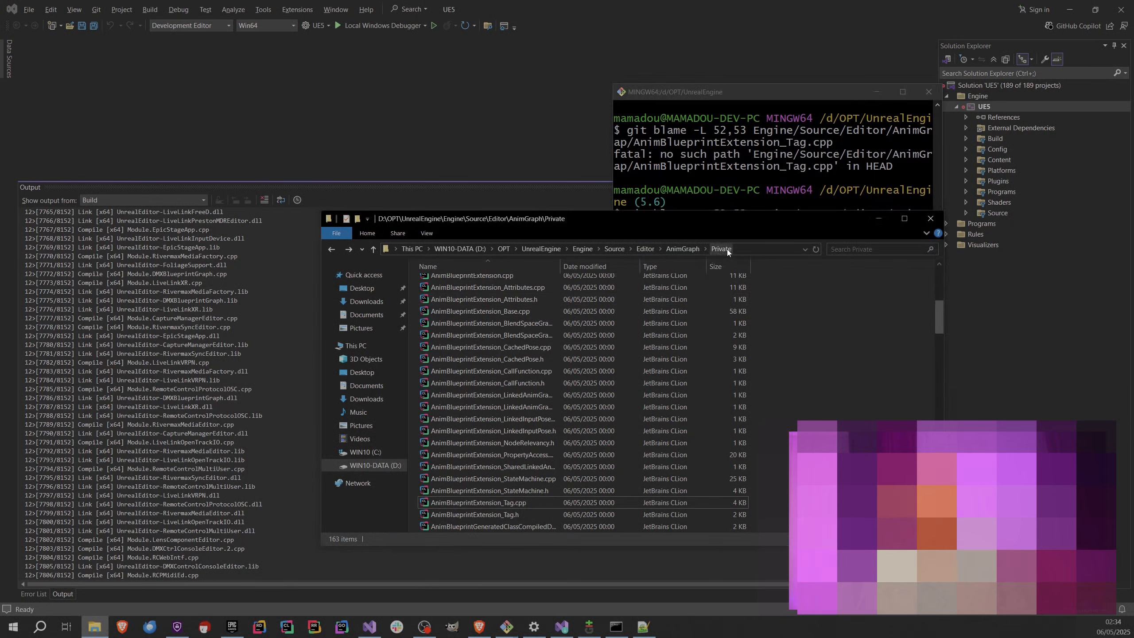
pyautogui.click(755, 206)
# Complete the path with Private/AnimBlueprintExtension_Tag.cpp and try to run git blame for lines 52 to 53.
pyautogui.write('Priv')
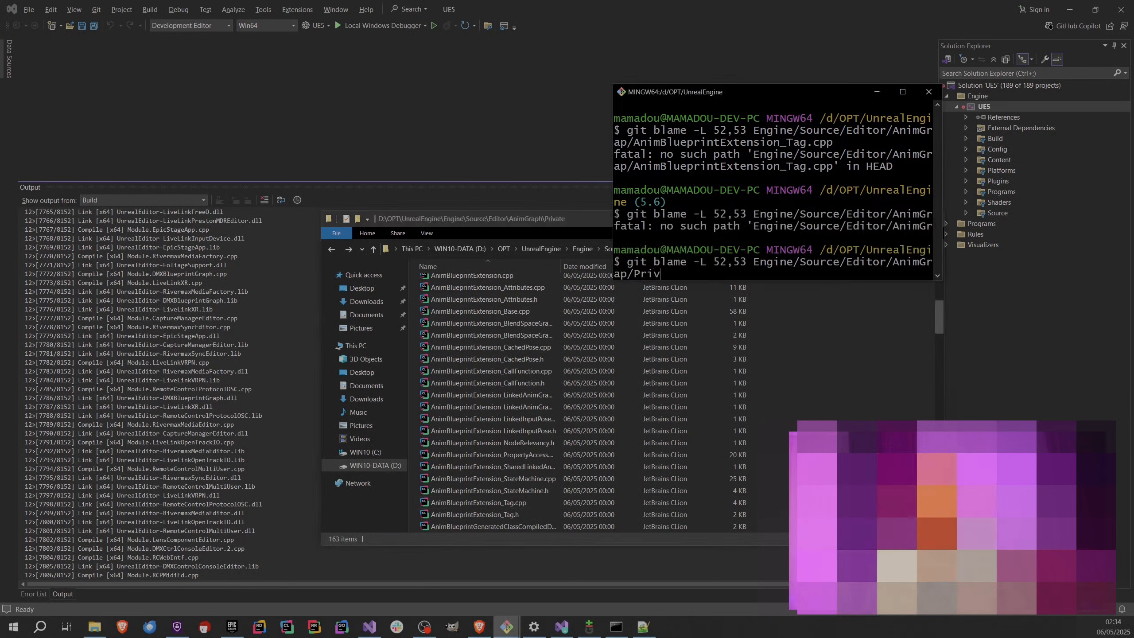
pyautogui.write('ate')
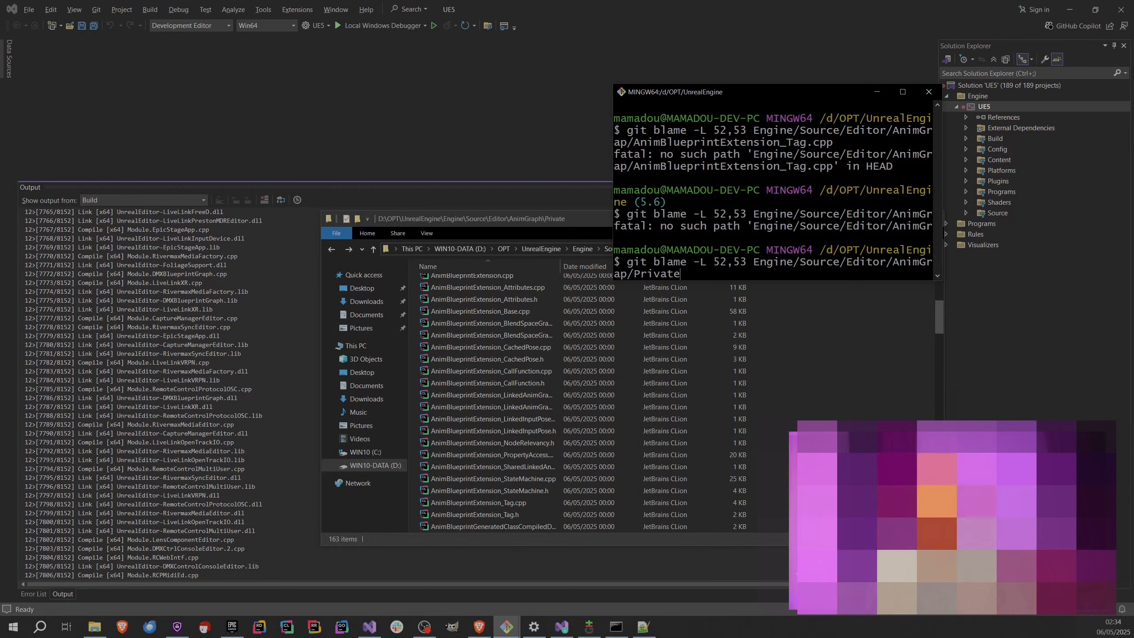
pyautogui.write('/')
pyautogui.rightClick(702, 221)
pyautogui.click(739, 253)
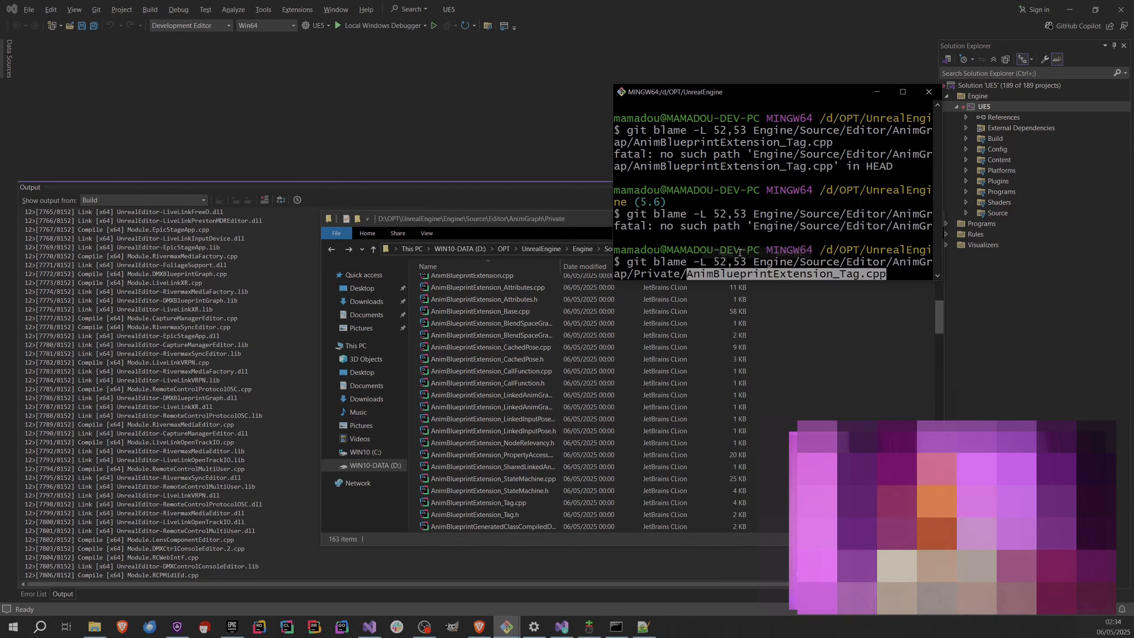
pyautogui.press('Return')
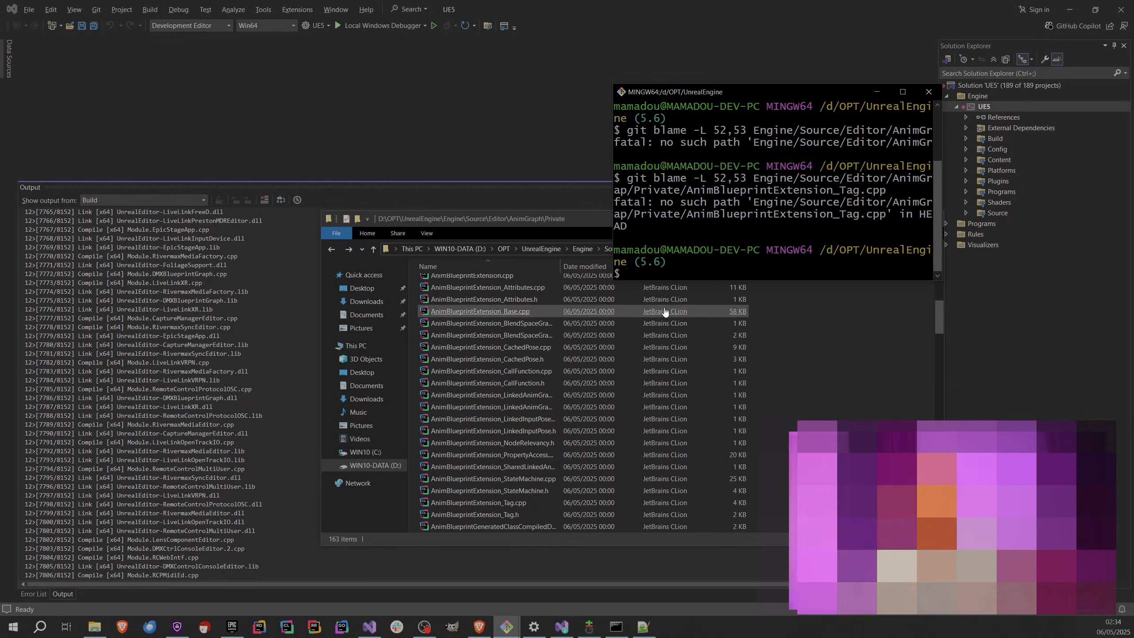
# Open another Git Bash window in the AnimGraph\Private folder from File Explorer.
pyautogui.click(867, 366)
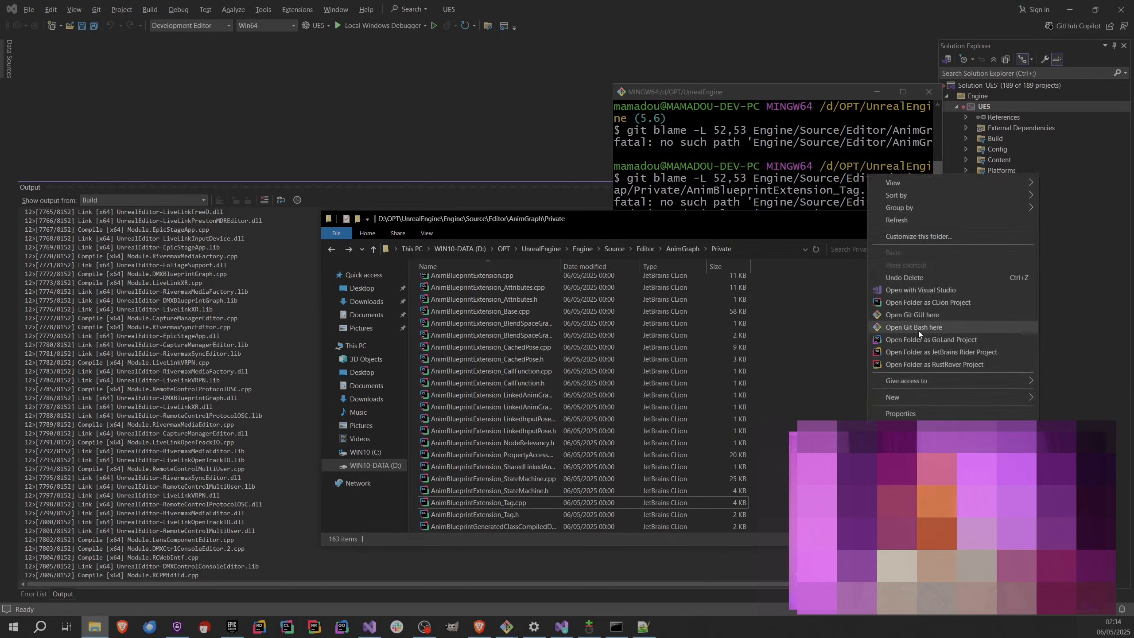
pyautogui.click(923, 328)
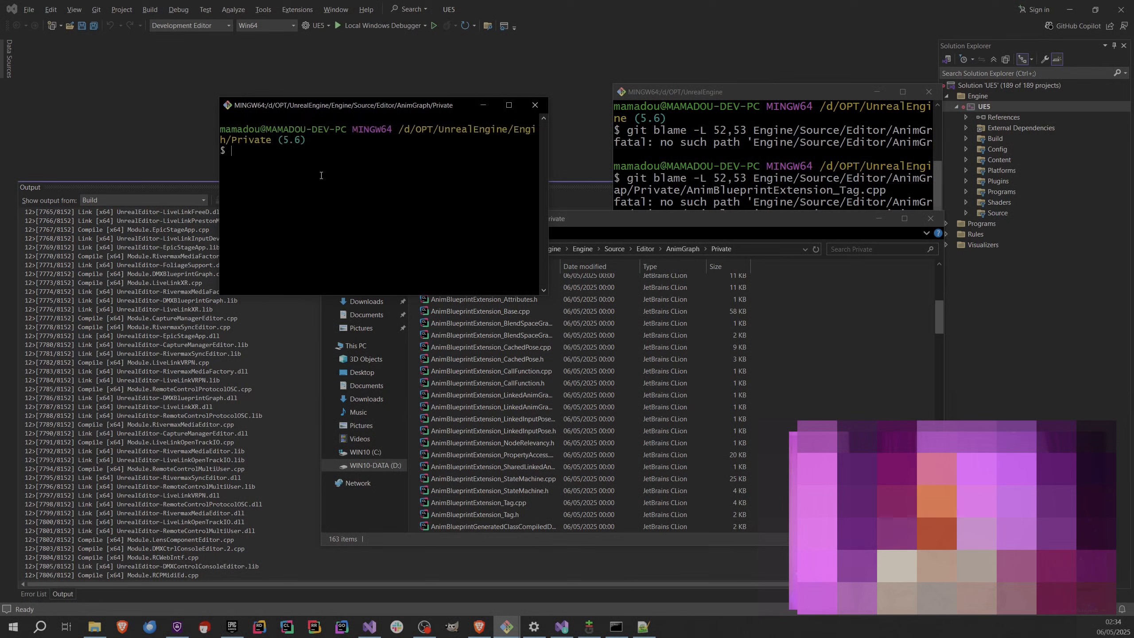
# Enter git blame -L 52,53 in the Git Bash window opened in AnimGraph/Private.
pyautogui.write('got')
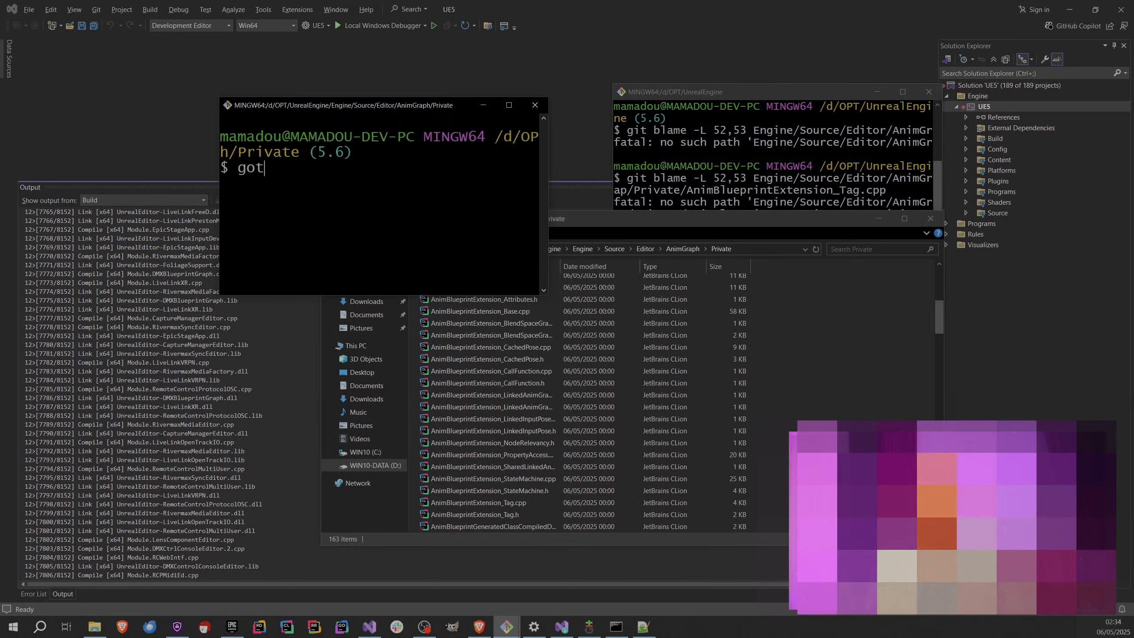
pyautogui.press('BackSpace')
pyautogui.press('BackSpace')
pyautogui.press('BackSpace')
pyautogui.write('it blam,e')
pyautogui.press('BackSpace')
pyautogui.press('BackSpace')
pyautogui.write('e -L 52,4')
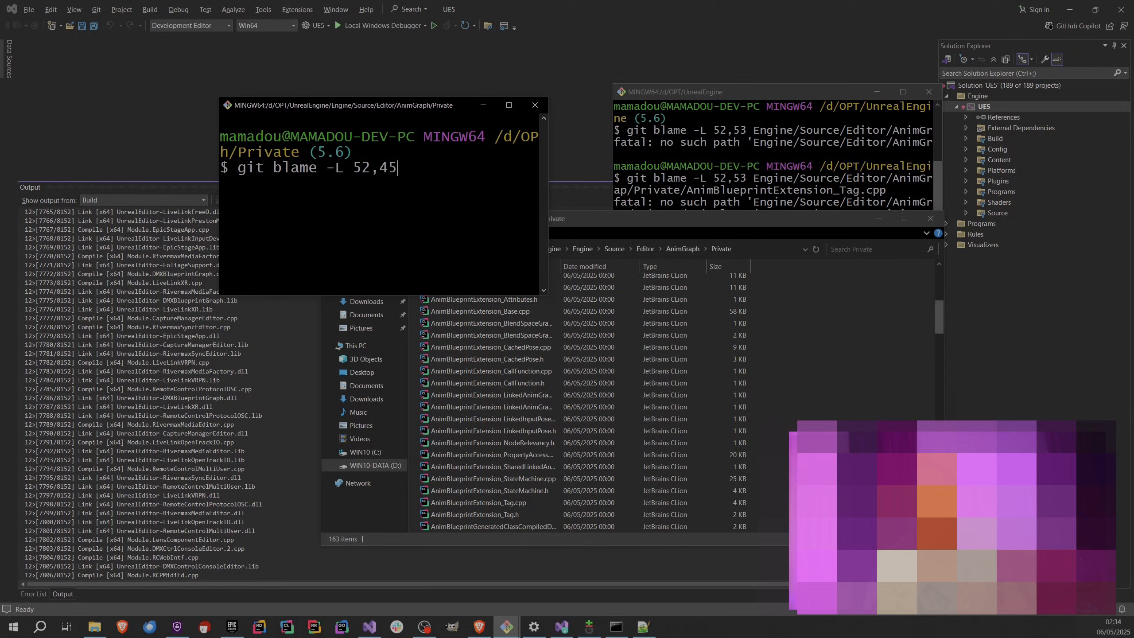
pyautogui.press('BackSpace')
pyautogui.write('53')
# Add the file name AnimBlueprintExtension_Tag.cpp to the command, run it, and enlarge and reposition the Git Bash window.
pyautogui.rightClick(458, 187)
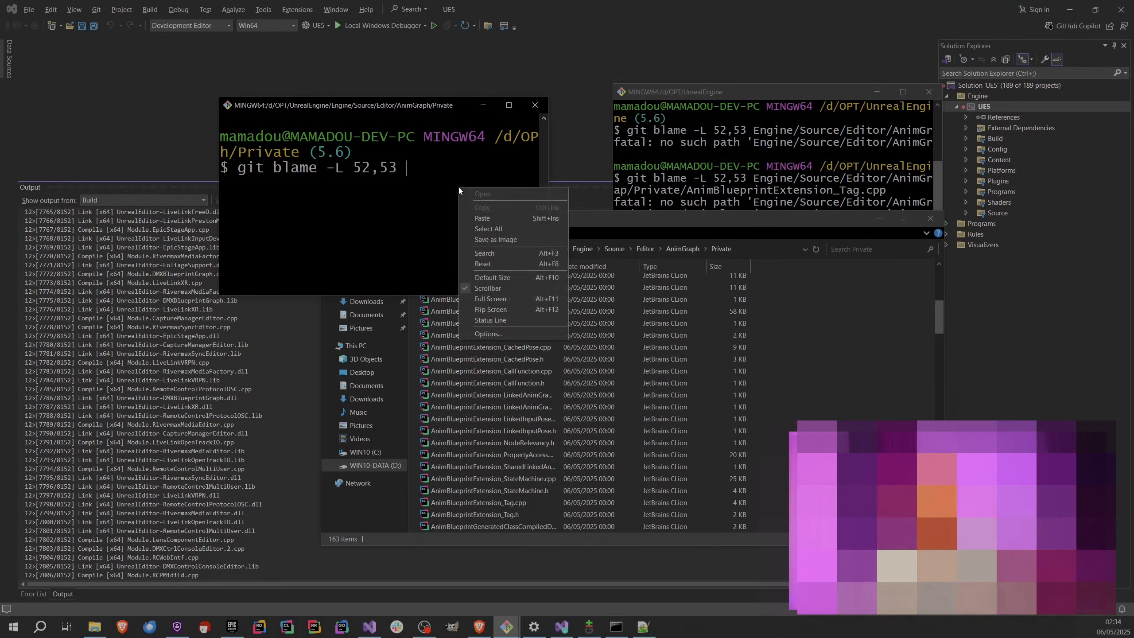
pyautogui.click(490, 220)
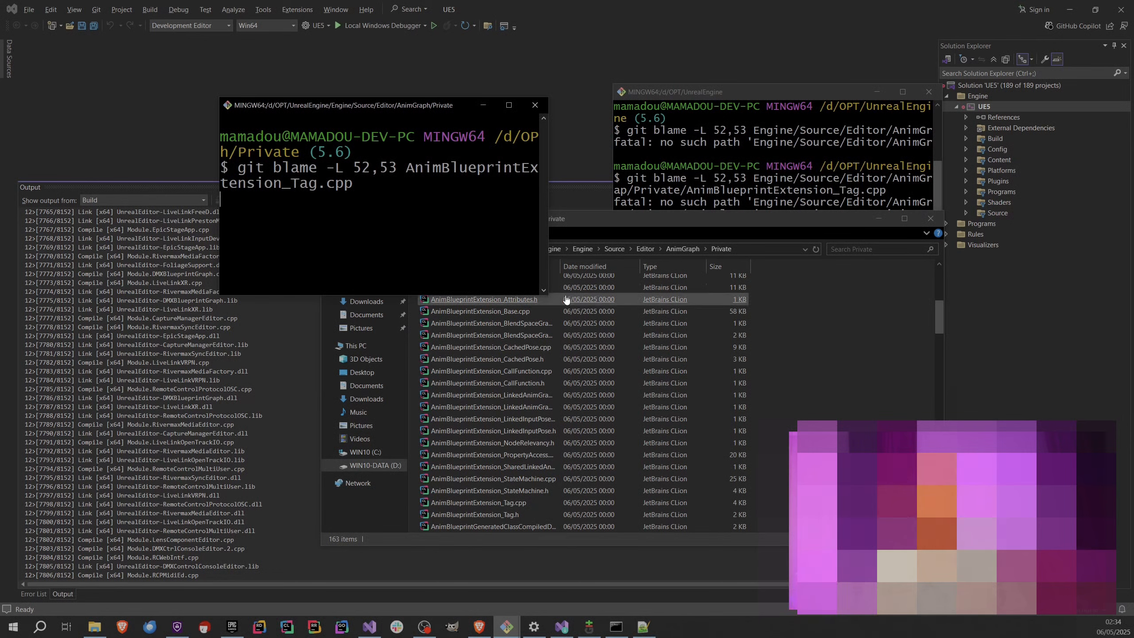
pyautogui.moveTo(548, 294); pyautogui.dragTo(797, 470)
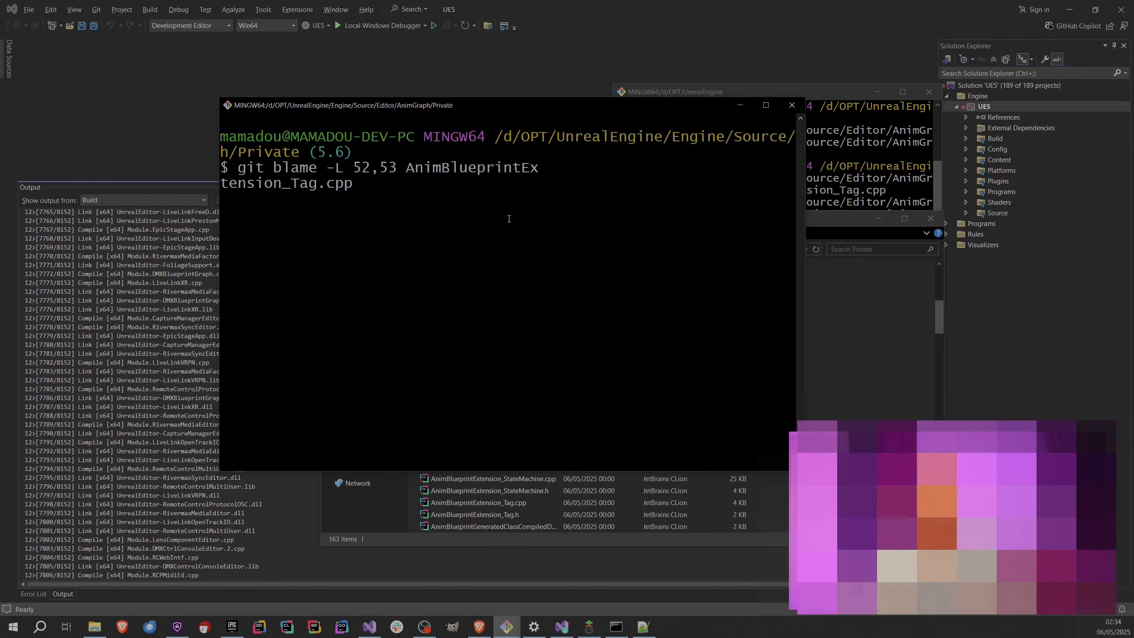
pyautogui.press('Return')
pyautogui.moveTo(468, 106); pyautogui.dragTo(371, 69)
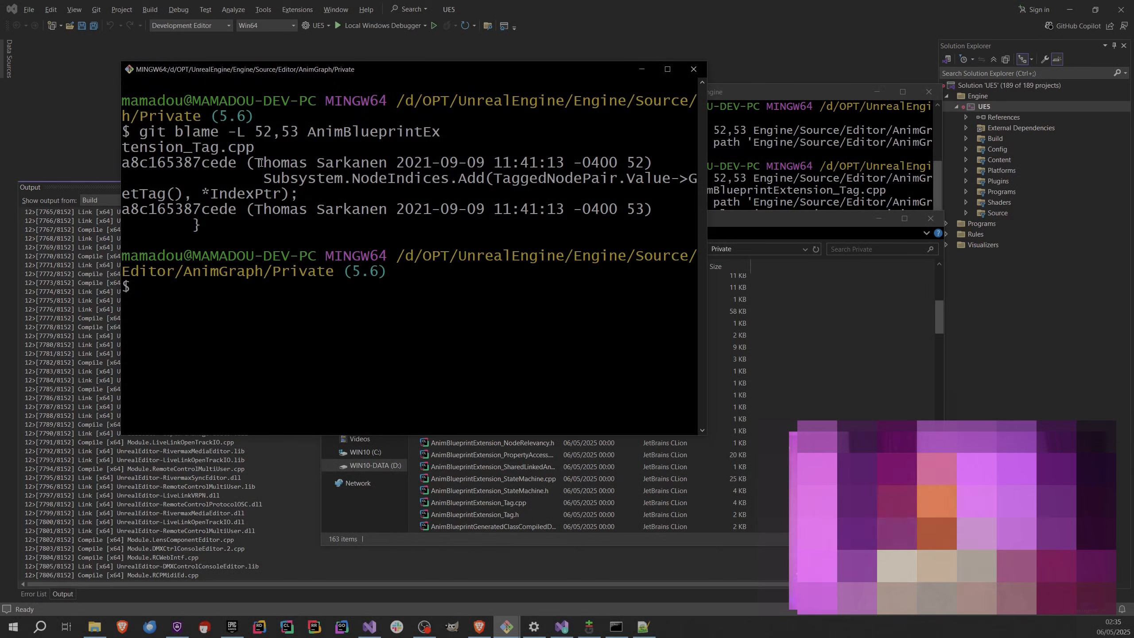
# Highlight the commit's date and time and its hash on line 52 of the blame output.
pyautogui.moveTo(405, 163); pyautogui.dragTo(561, 159)
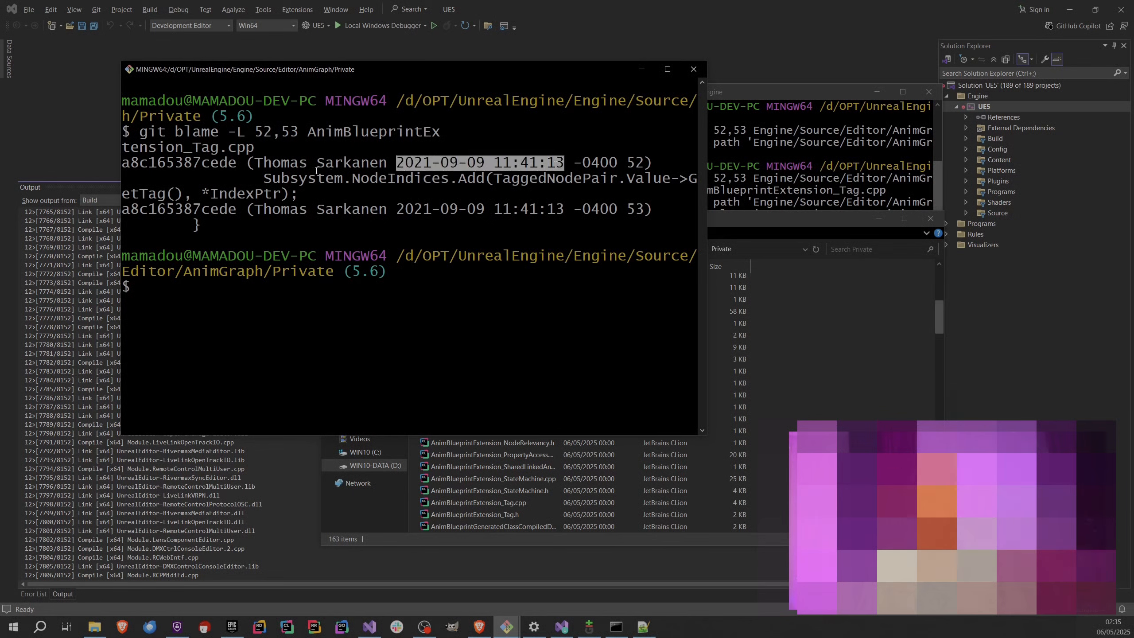
pyautogui.doubleClick(189, 162)
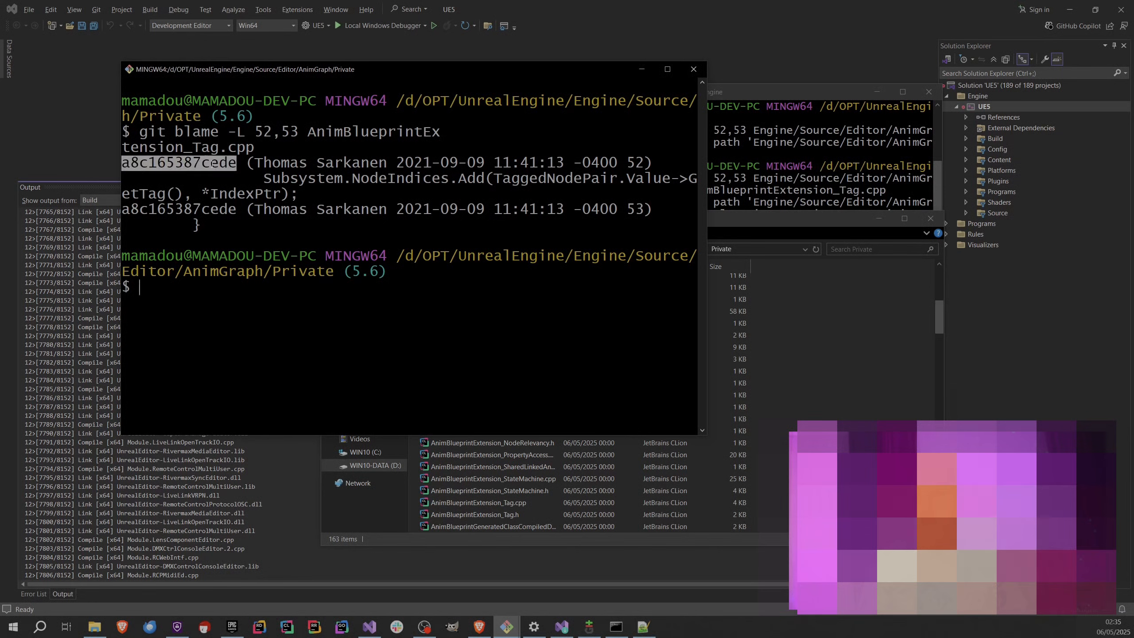
pyautogui.rightClick(213, 163)
# Switch to the Git Bash window at the UnrealEngine root and enter git blame -L 52,53.
pyautogui.click(799, 191)
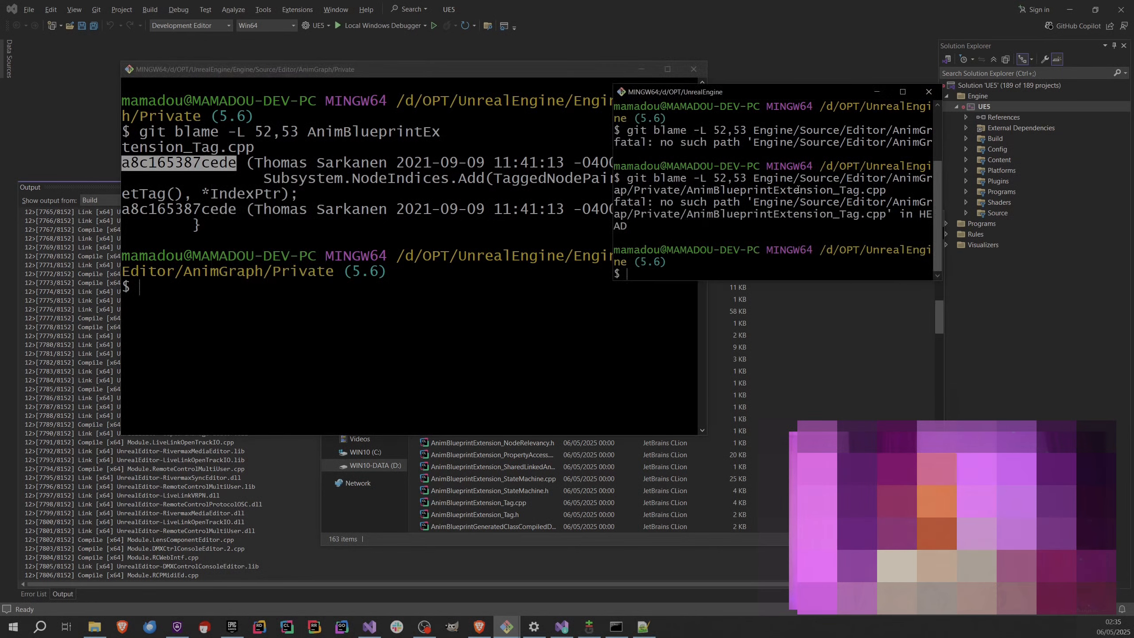
pyautogui.click(444, 257)
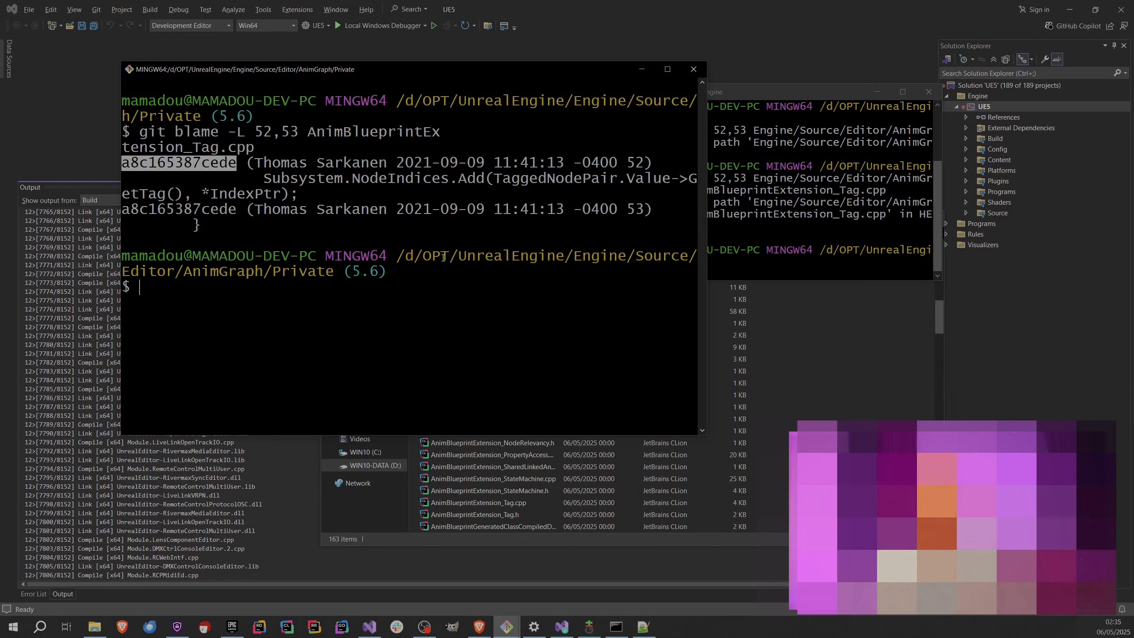
pyautogui.hotkey('alt', 'Tab')
pyautogui.write('g')
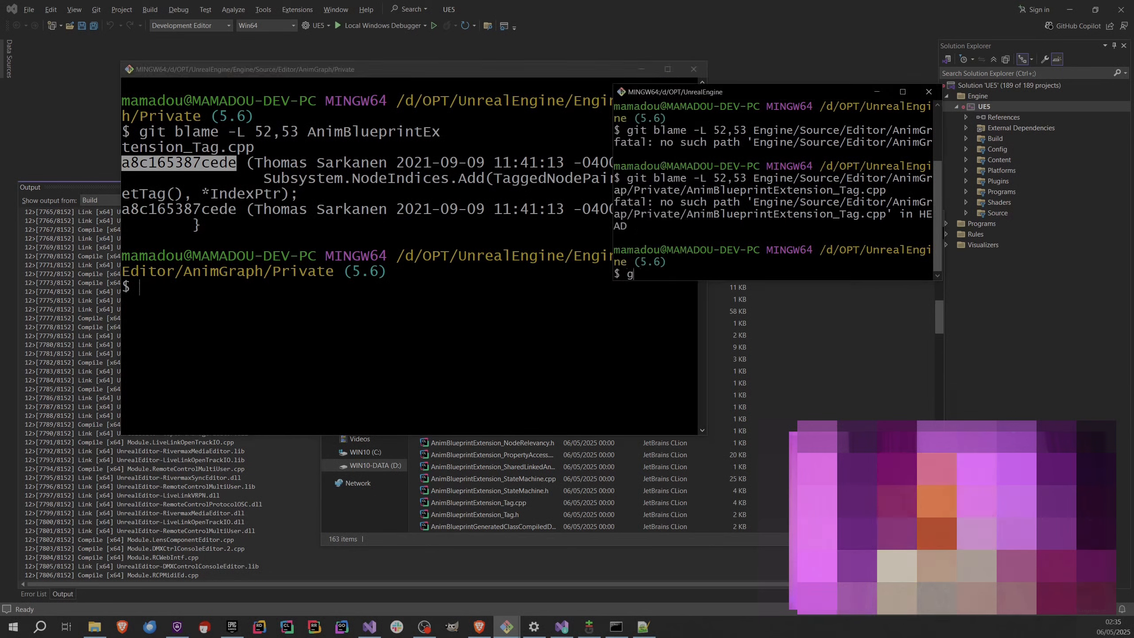
pyautogui.write('it blame -L 52,53')
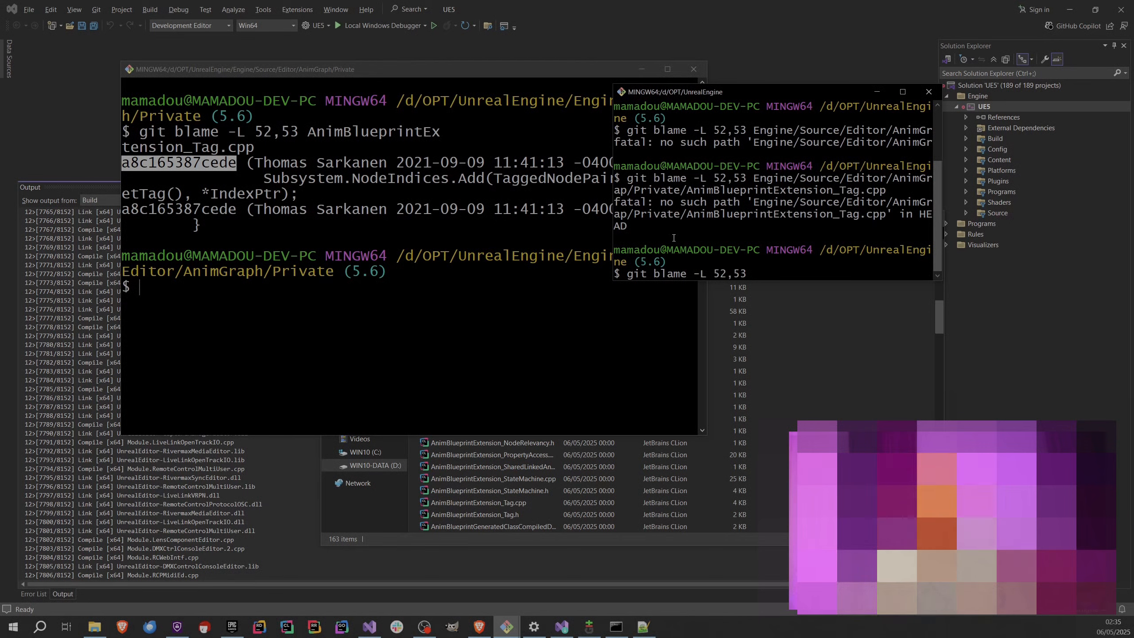
# Copy Engine/Source/Editor/AnimGraph/Private from the other window's prompt and paste it into the root window's git blame command.
pyautogui.click(565, 251)
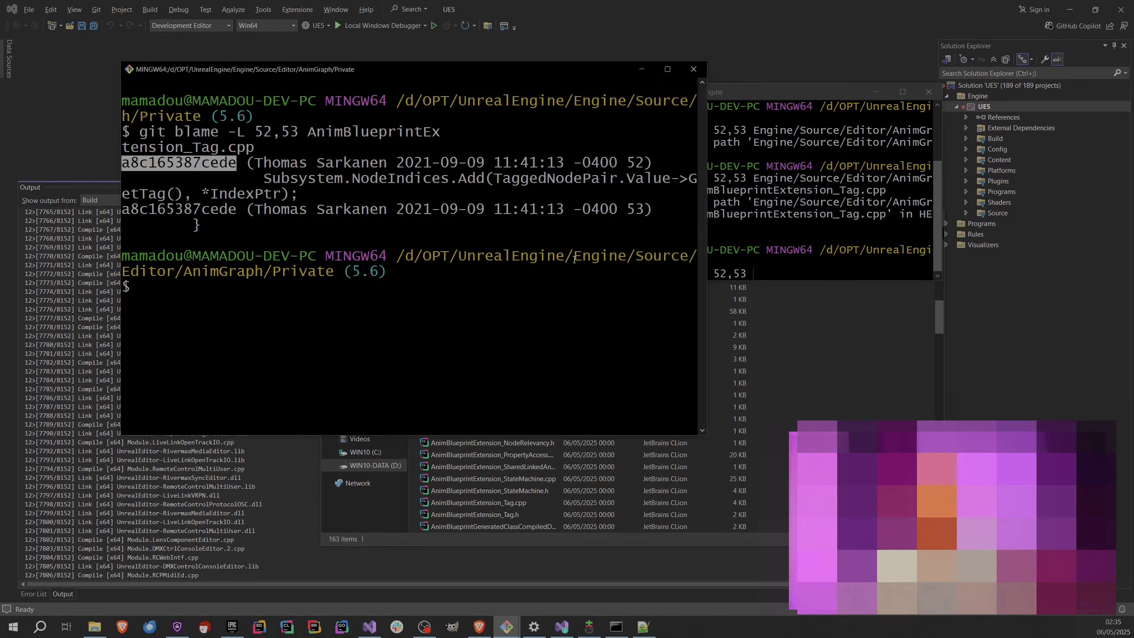
pyautogui.moveTo(576, 257); pyautogui.dragTo(334, 271)
pyautogui.rightClick(333, 270)
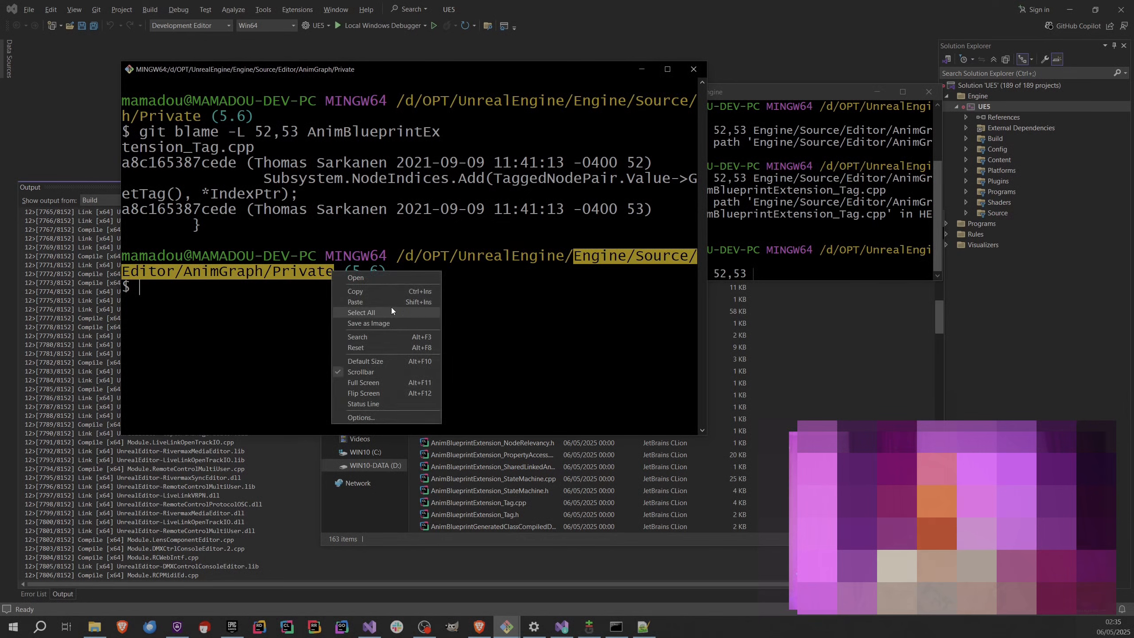
pyautogui.click(353, 290)
pyautogui.rightClick(753, 248)
pyautogui.click(787, 282)
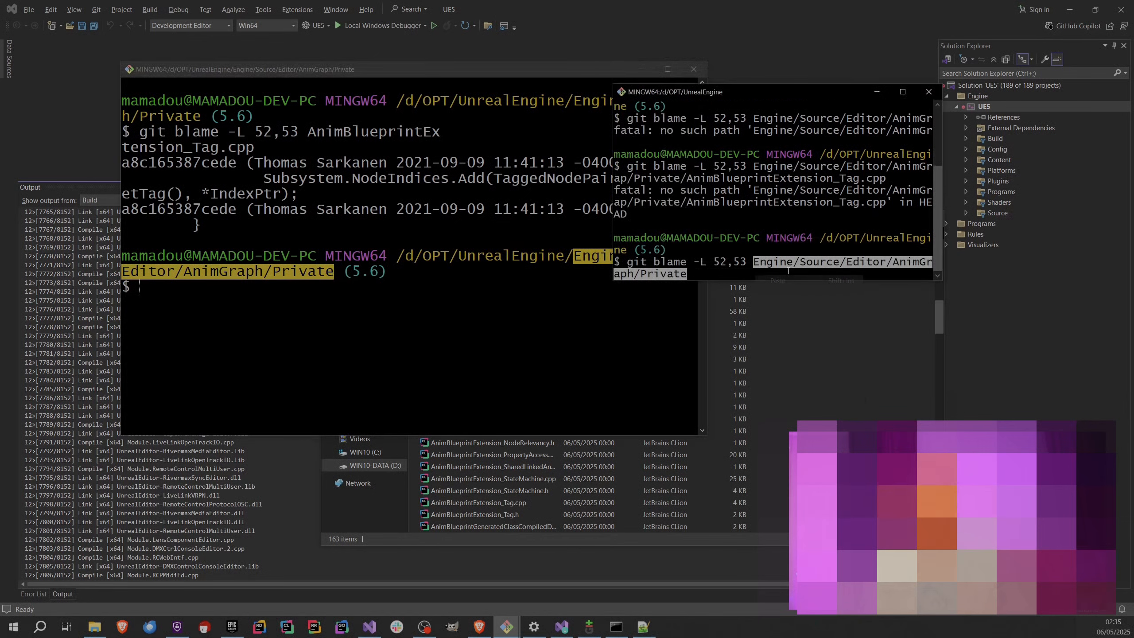
# Append a slash to the Private path and try to paste the name of AnimBlueprintExtension_Tag.cpp from File Explorer.
pyautogui.click(787, 408)
pyautogui.rightClick(520, 502)
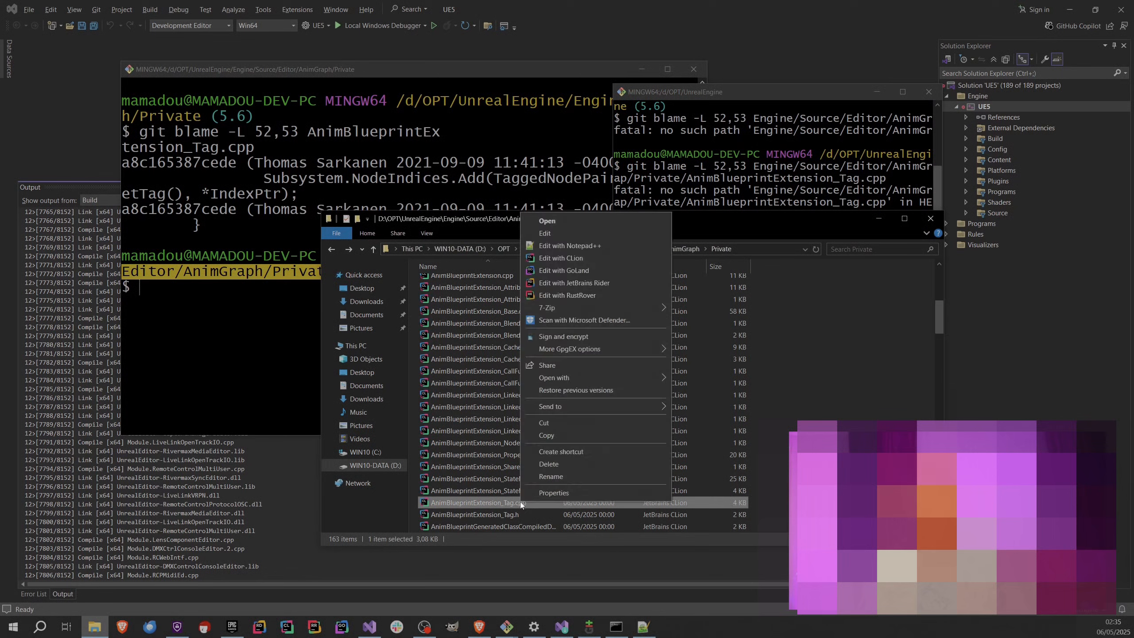
pyautogui.press('Escape')
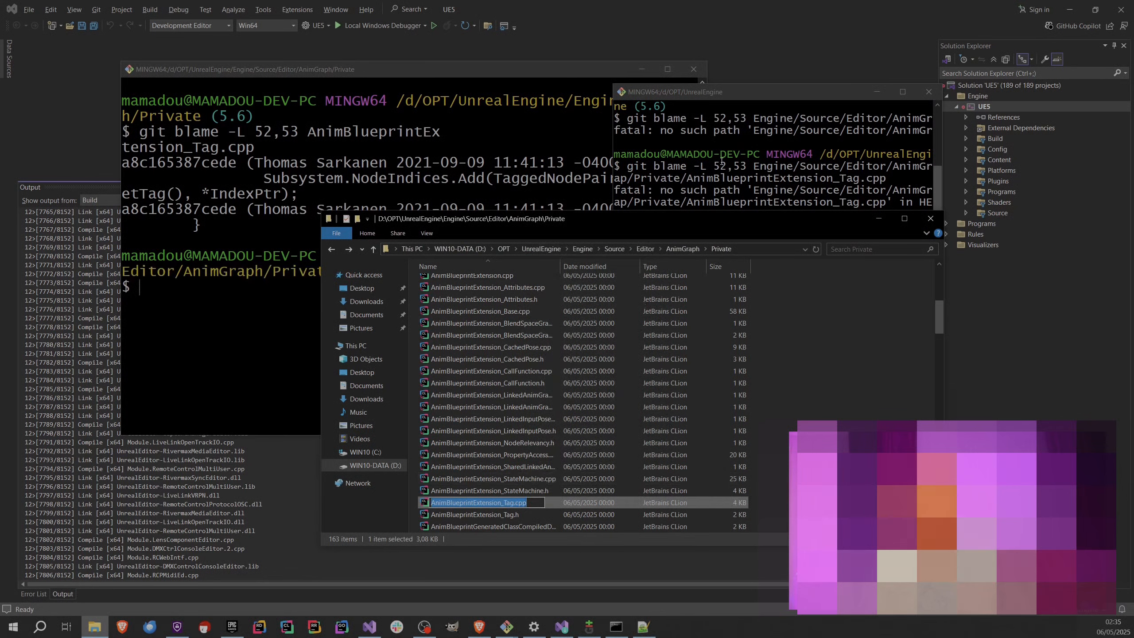
pyautogui.click(739, 190)
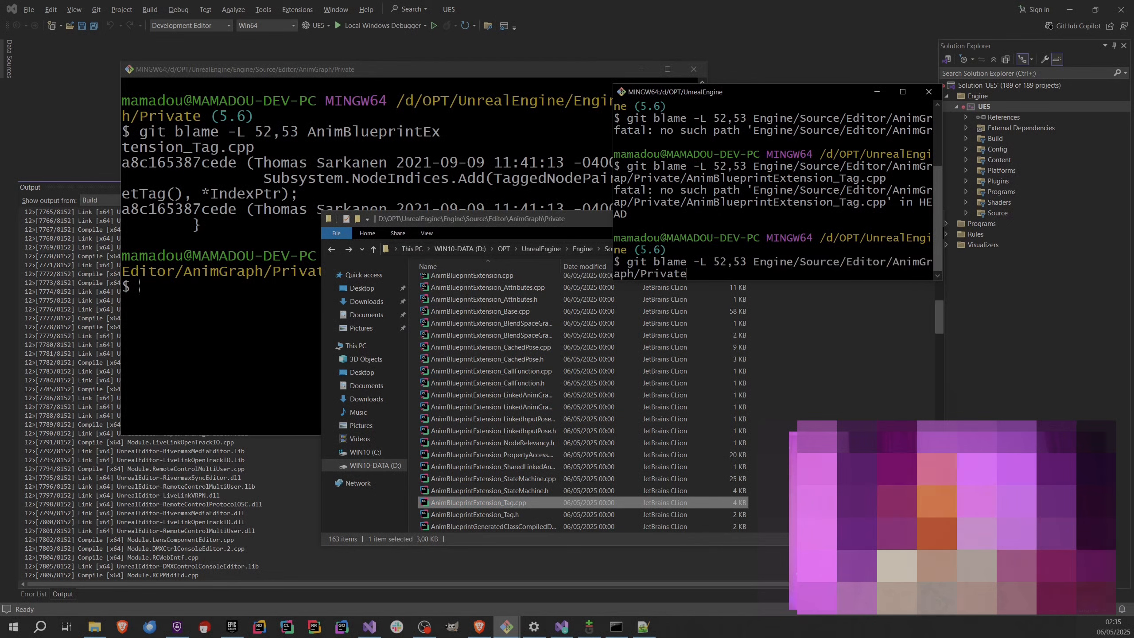
pyautogui.write('/')
pyautogui.rightClick(767, 204)
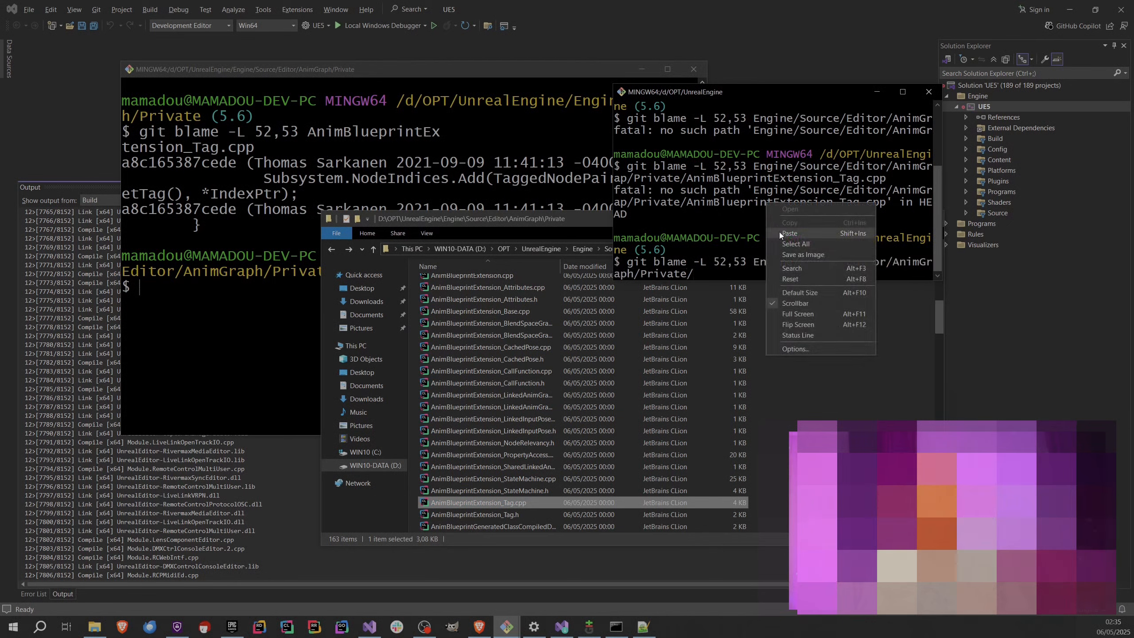
pyautogui.click(781, 234)
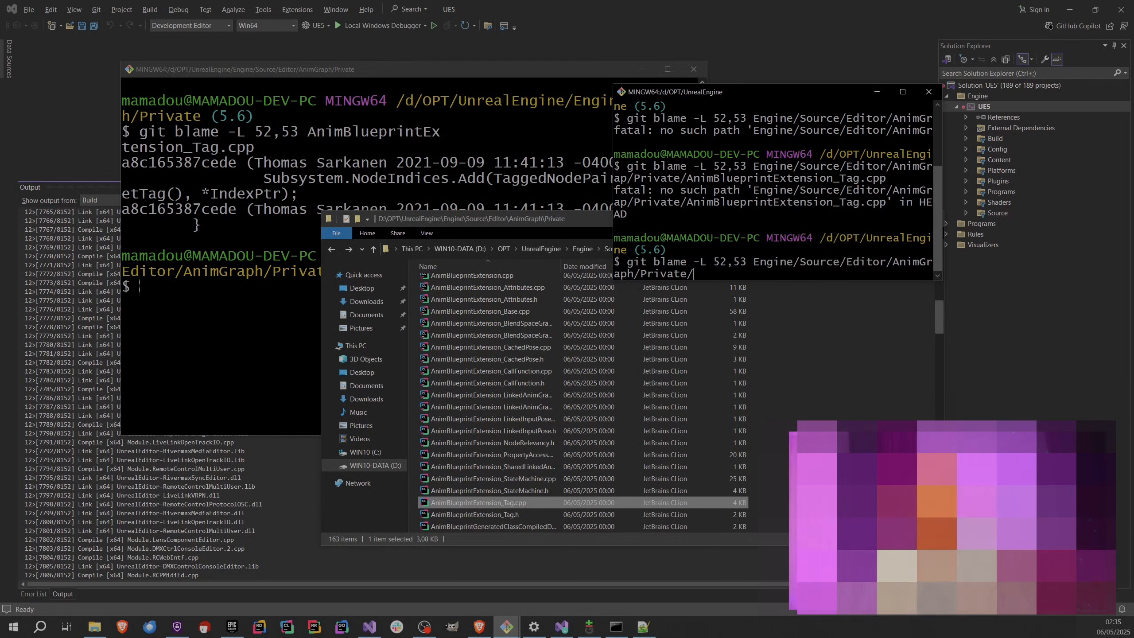
# Copy the file name AnimBlueprintExtension_Tag.cpp from File Explorer, paste it at the end of the path, and run the blame.
pyautogui.click(478, 502)
pyautogui.rightClick(478, 503)
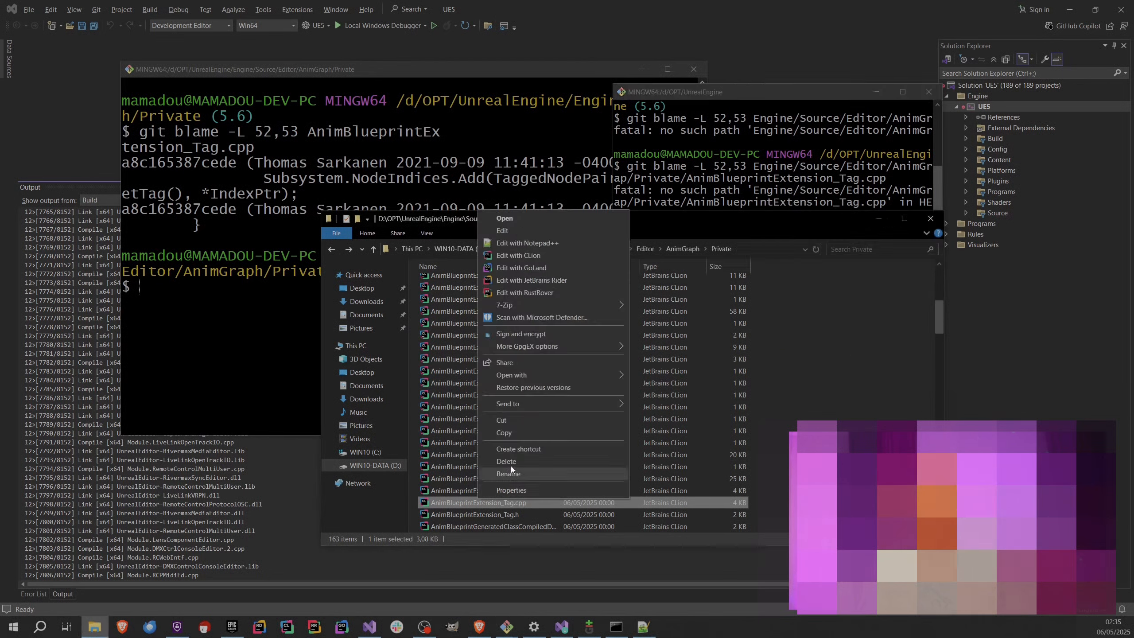
pyautogui.click(514, 472)
pyautogui.hotkey('ctrl', 'c')
pyautogui.click(686, 187)
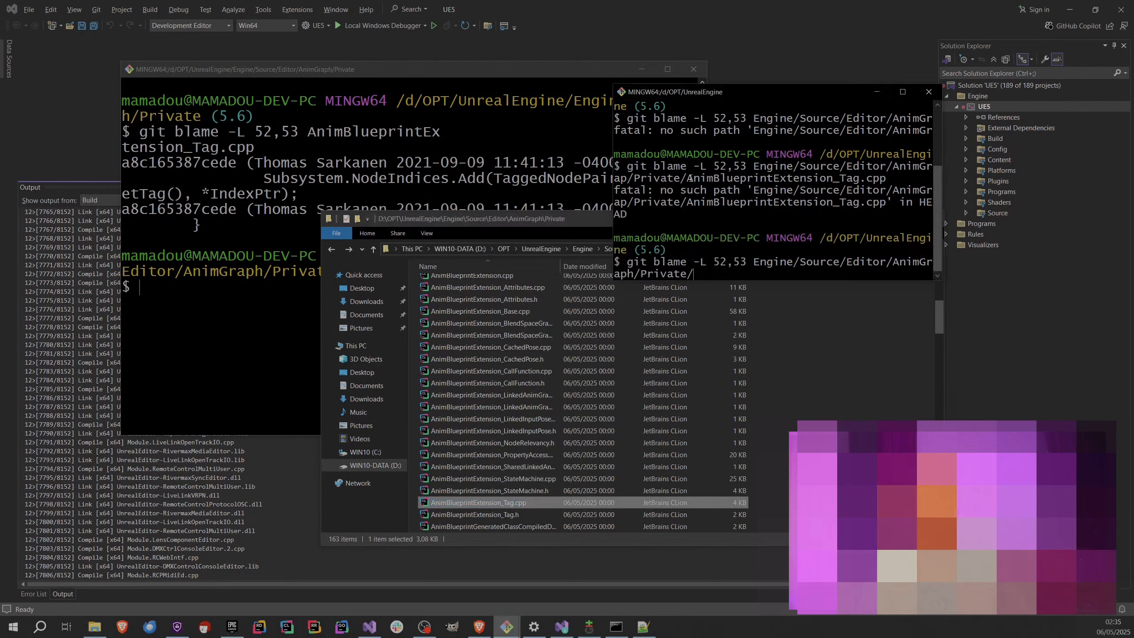
pyautogui.rightClick(691, 176)
pyautogui.click(742, 205)
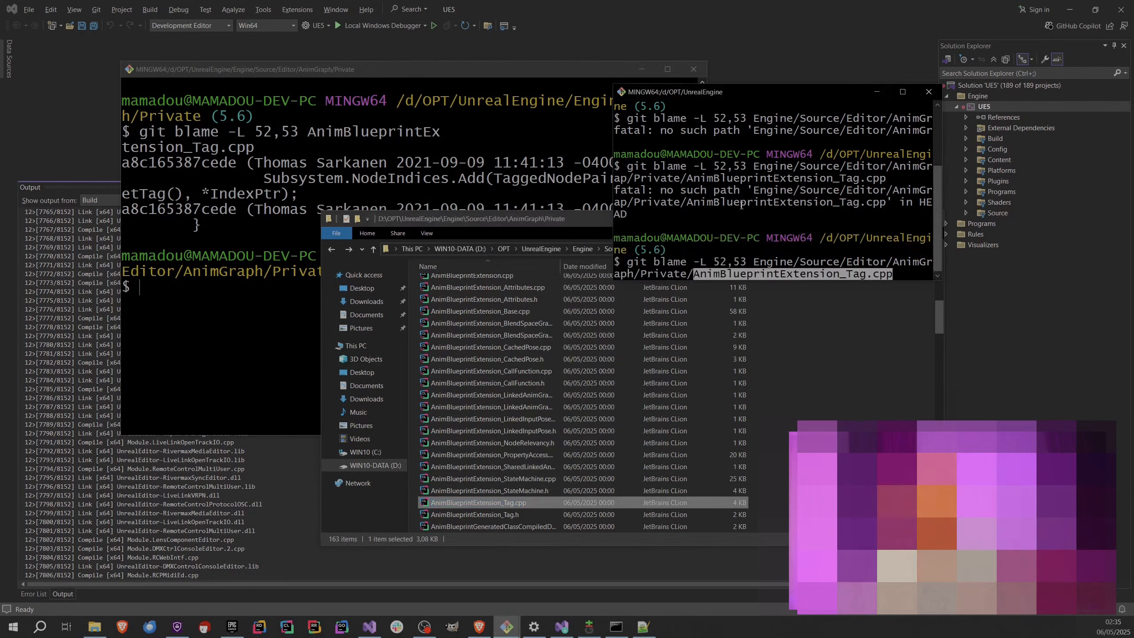
pyautogui.press('Return')
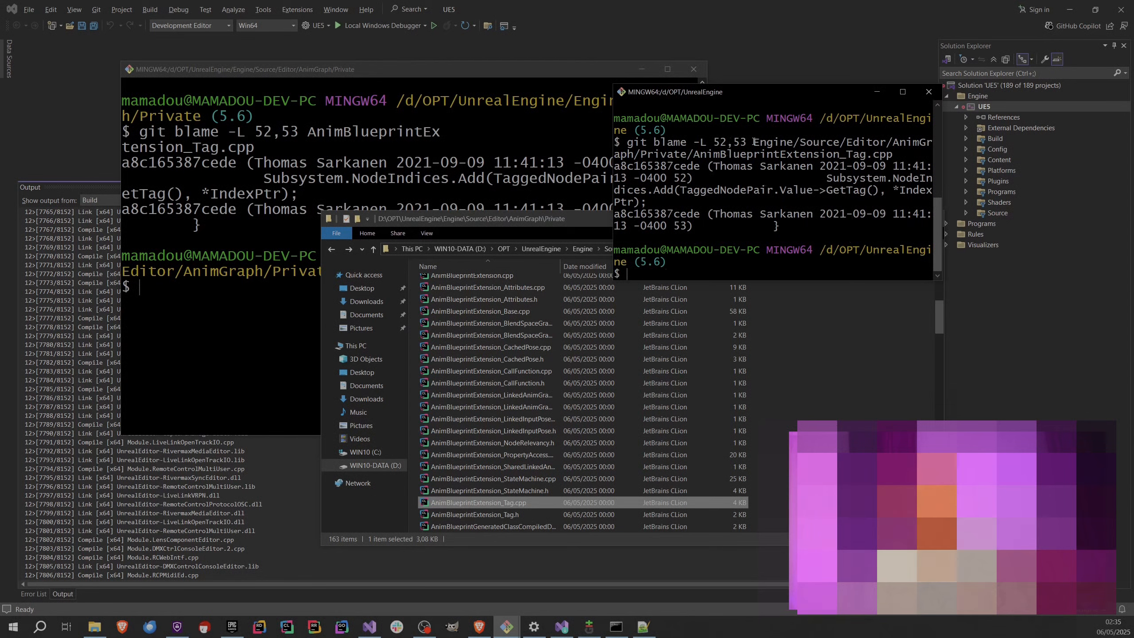
# Highlight the full relative file path in the root command and compare it with the blame in the Private folder window.
pyautogui.moveTo(751, 142); pyautogui.dragTo(894, 155)
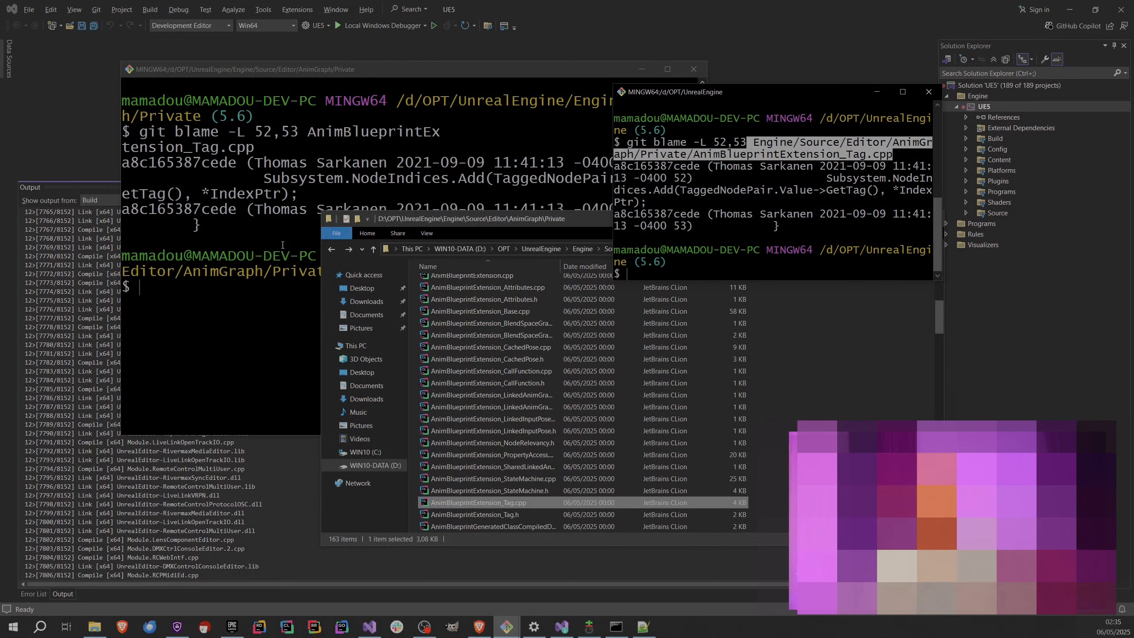
pyautogui.click(581, 183)
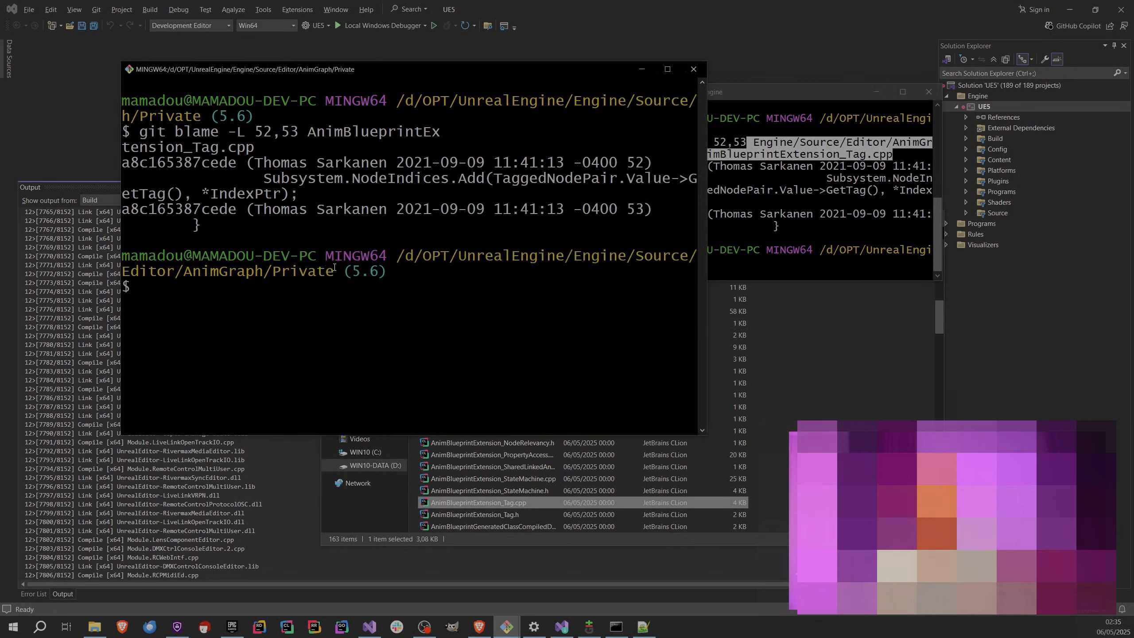
pyautogui.moveTo(144, 131); pyautogui.dragTo(156, 164)
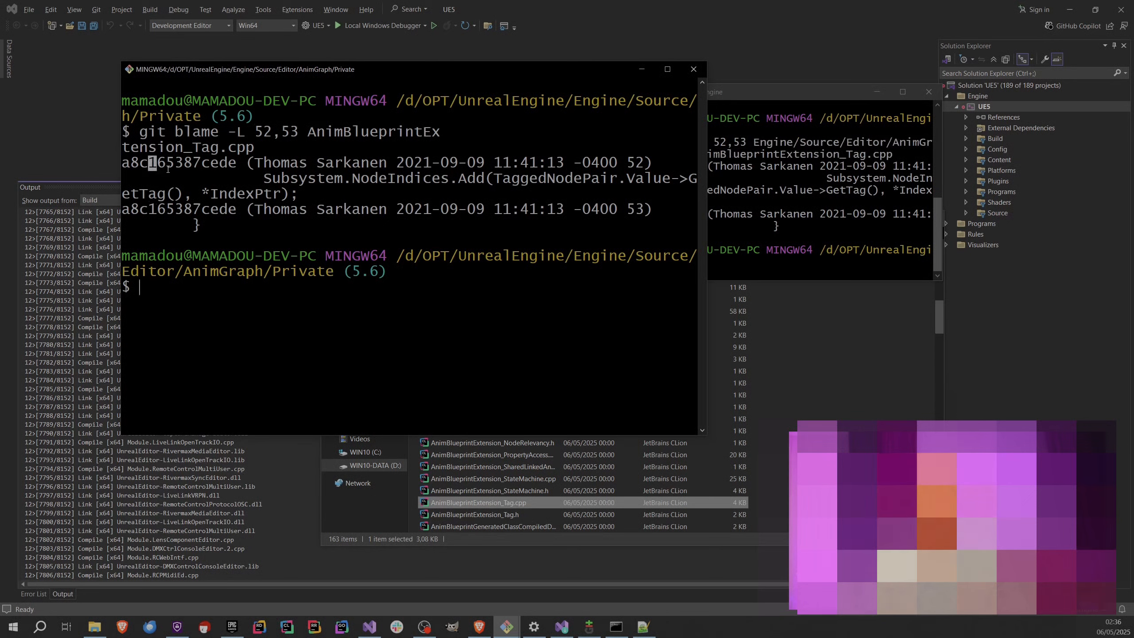
pyautogui.doubleClick(191, 162)
pyautogui.rightClick(187, 164)
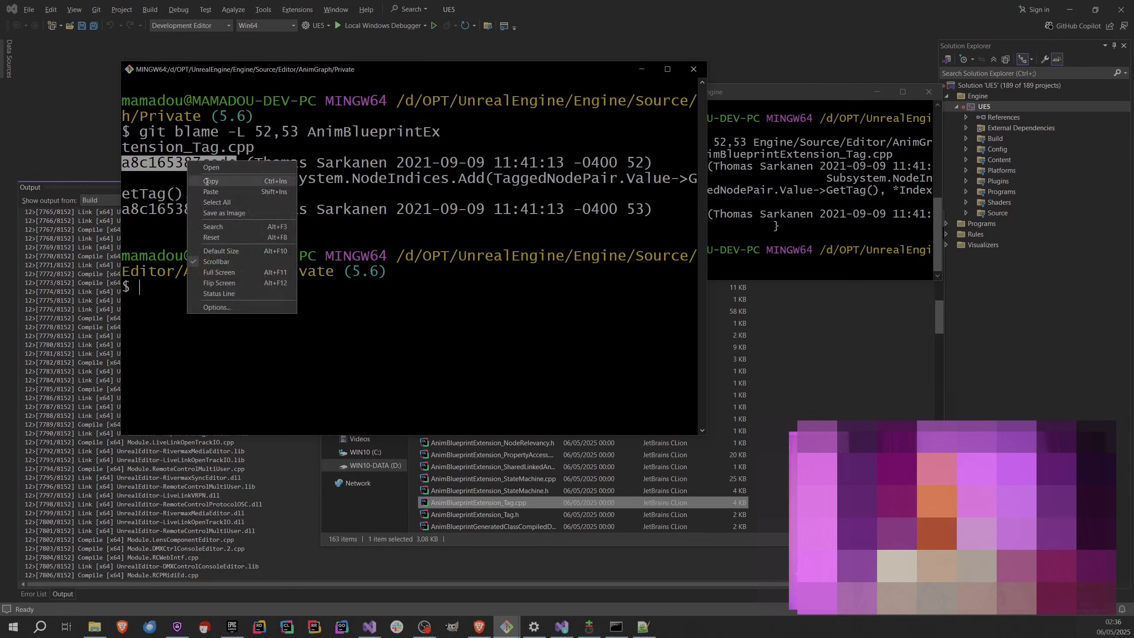
pyautogui.click(224, 181)
pyautogui.click(259, 347)
pyautogui.write('git ')
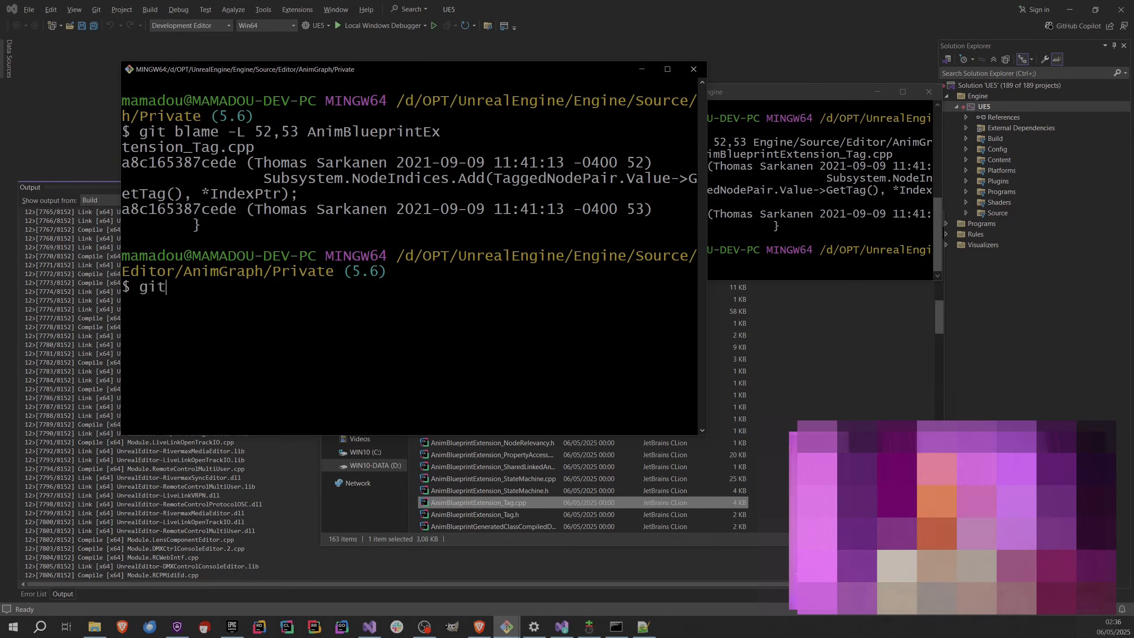
pyautogui.write('log')
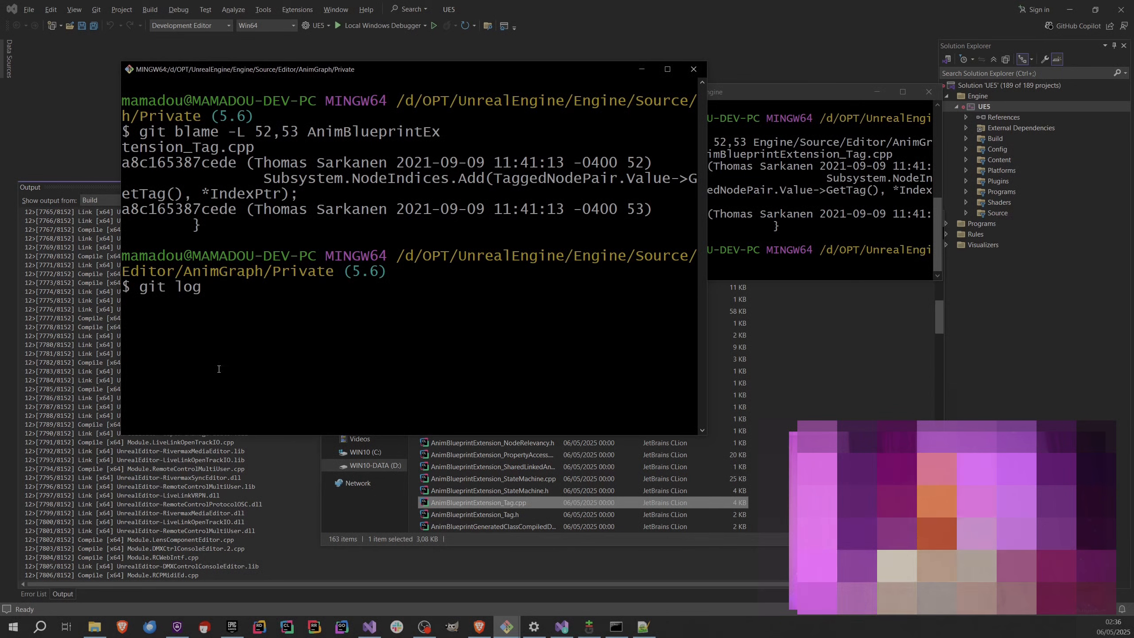
pyautogui.rightClick(233, 323)
pyautogui.click(260, 353)
pyautogui.hotkey('ctrl', 'c')
# Start a git log command in the Private folder window and paste commit hash a8c165387cede from the blame output.
pyautogui.write('git log')
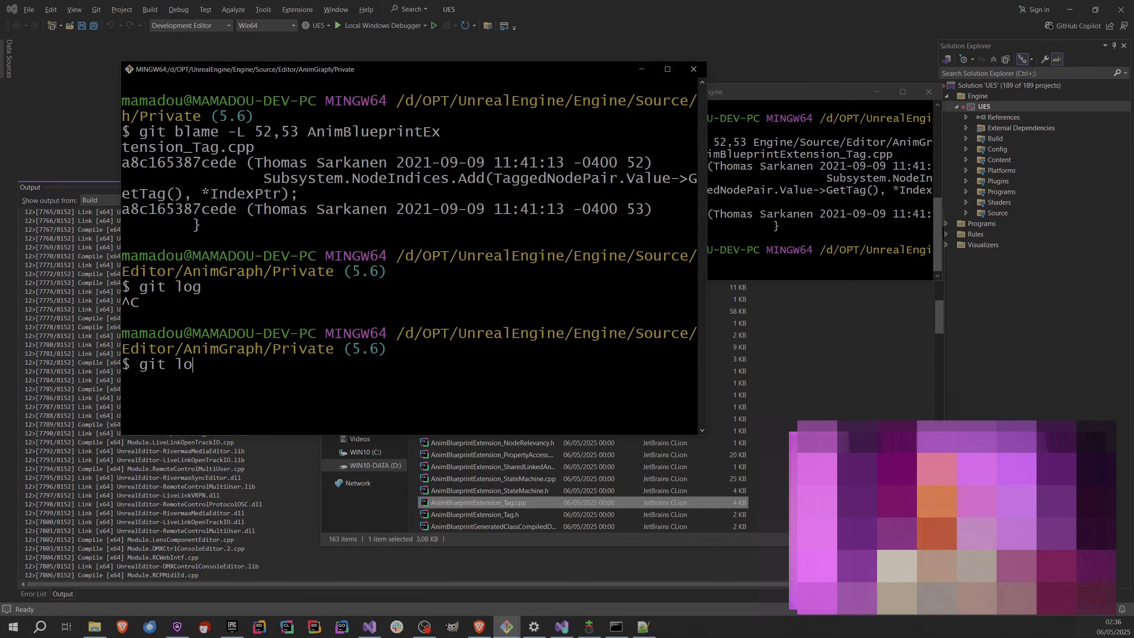
pyautogui.doubleClick(167, 161)
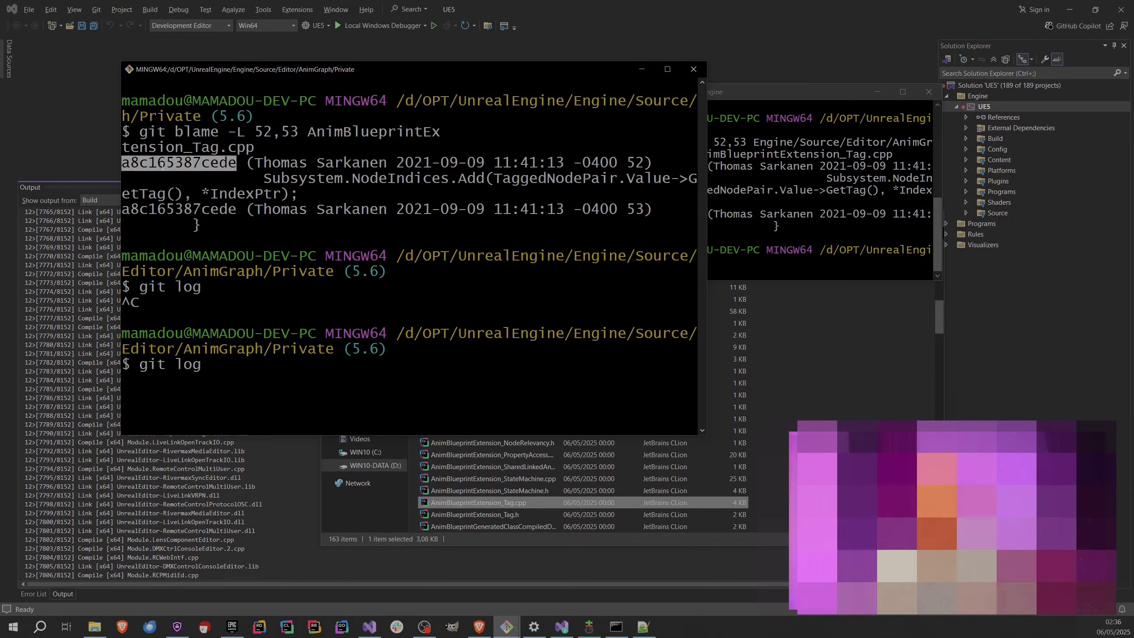
pyautogui.rightClick(161, 164)
pyautogui.click(175, 184)
pyautogui.rightClick(291, 319)
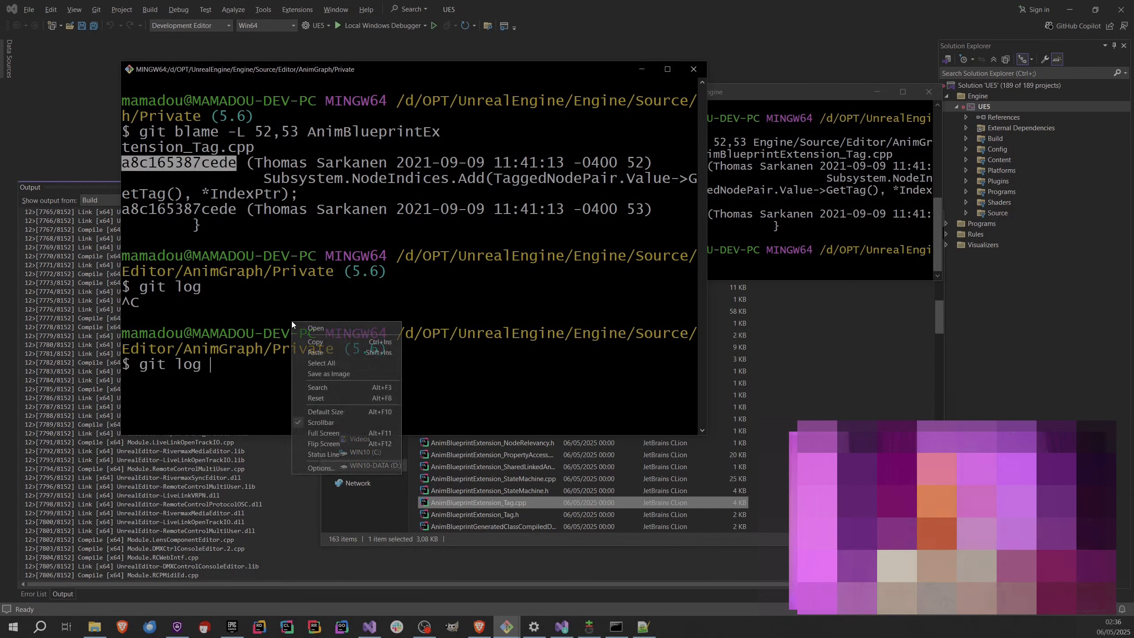
pyautogui.click(332, 353)
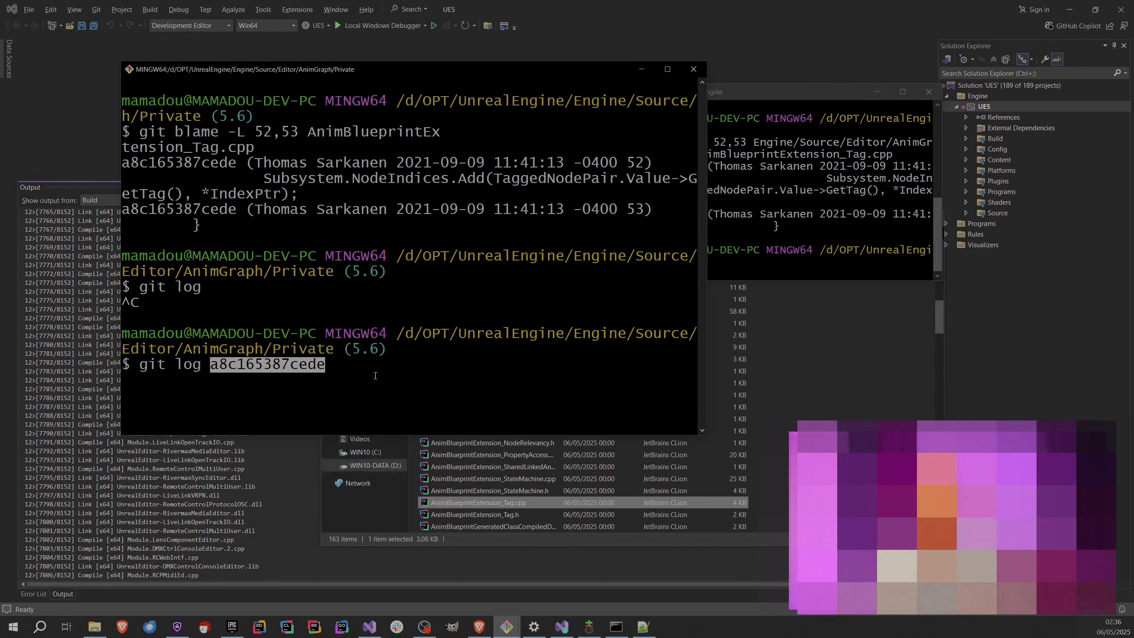
# Append ^ to the hash, run git log a8c165387cede^ to list history from the parent commit, and exit the log.
pyautogui.press('Return')
pyautogui.write('^')
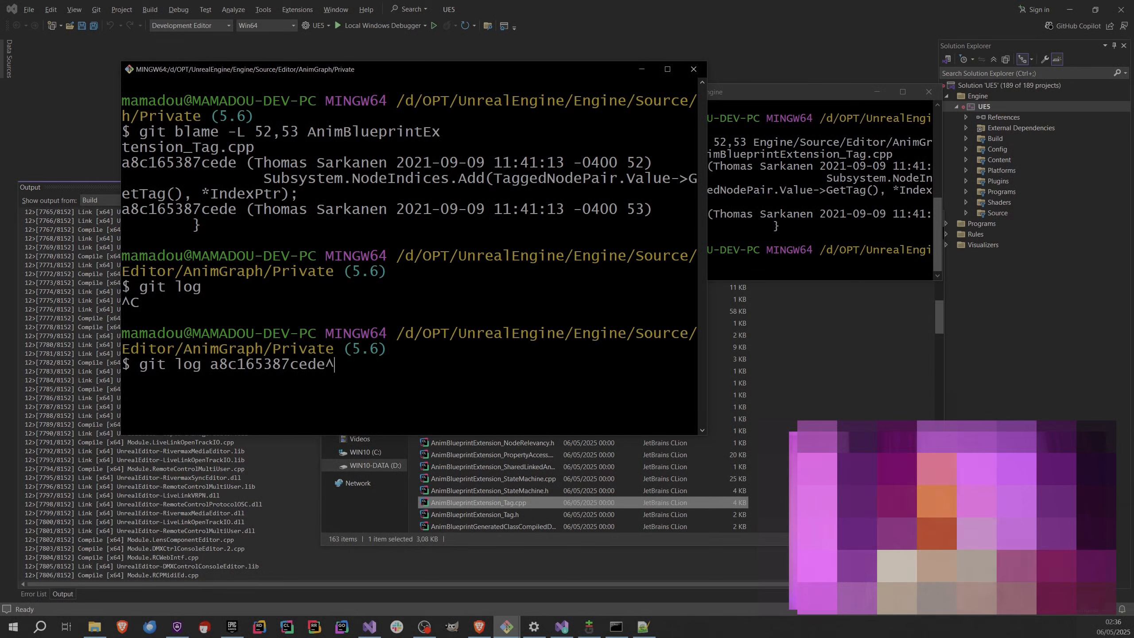
pyautogui.moveTo(318, 366)
pyautogui.mouseDown()
pyautogui.moveTo(334, 366)
pyautogui.moveTo(324, 377)
pyautogui.moveTo(335, 366)
pyautogui.mouseUp()
pyautogui.click(329, 368)
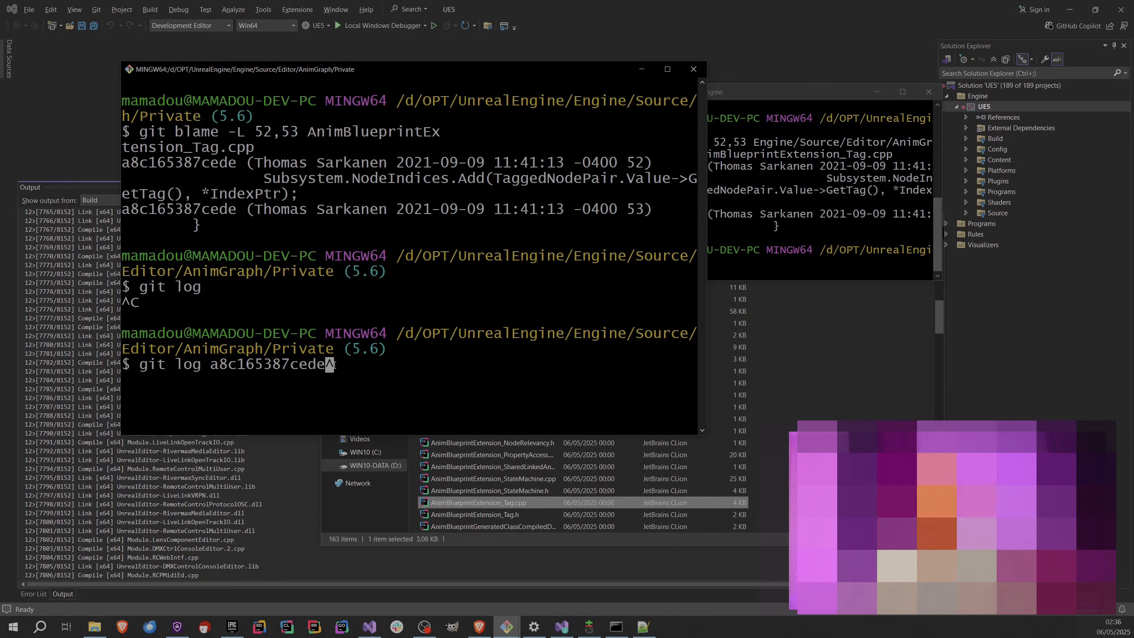
pyautogui.click(362, 367)
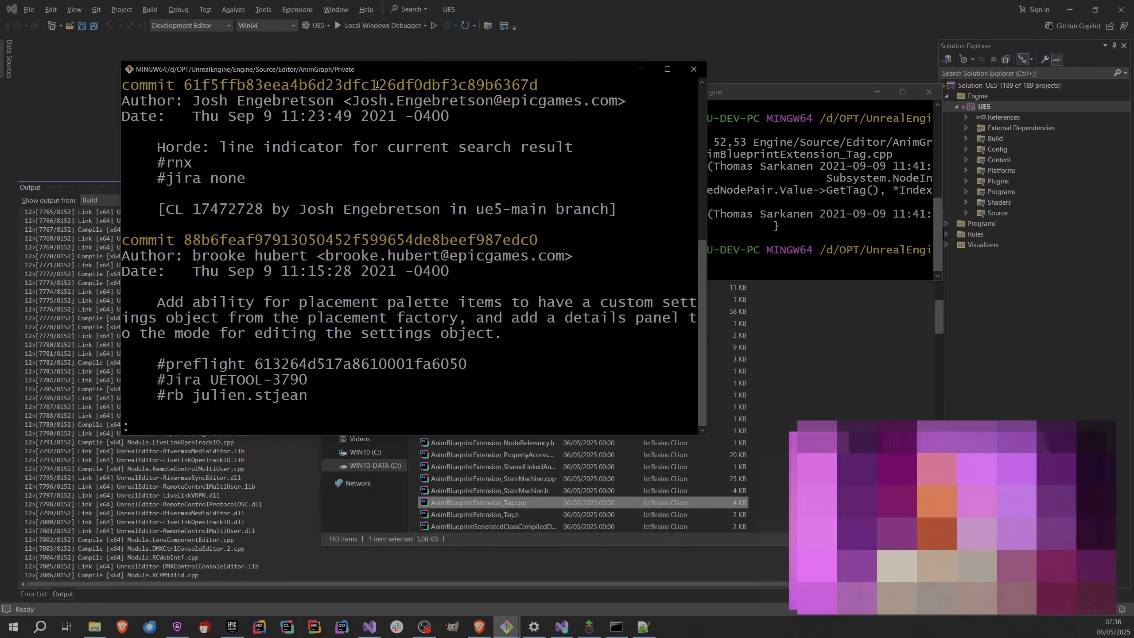
pyautogui.press('q')
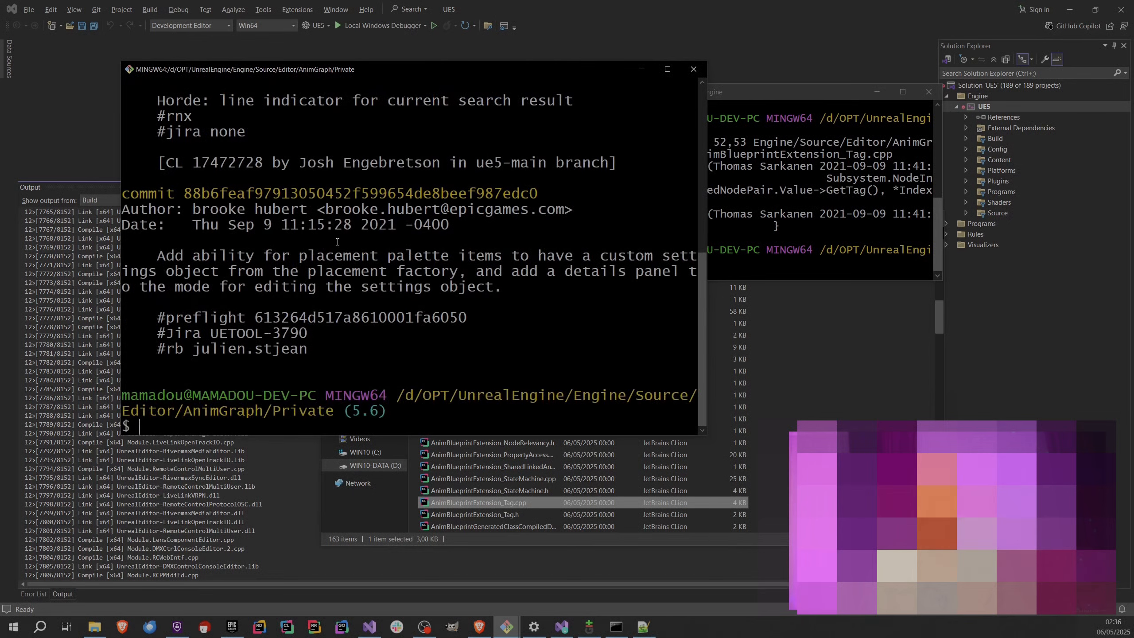
# Rerun the parent-commit log and move the two Git Bash windows apart so both outputs are readable.
pyautogui.click(752, 200)
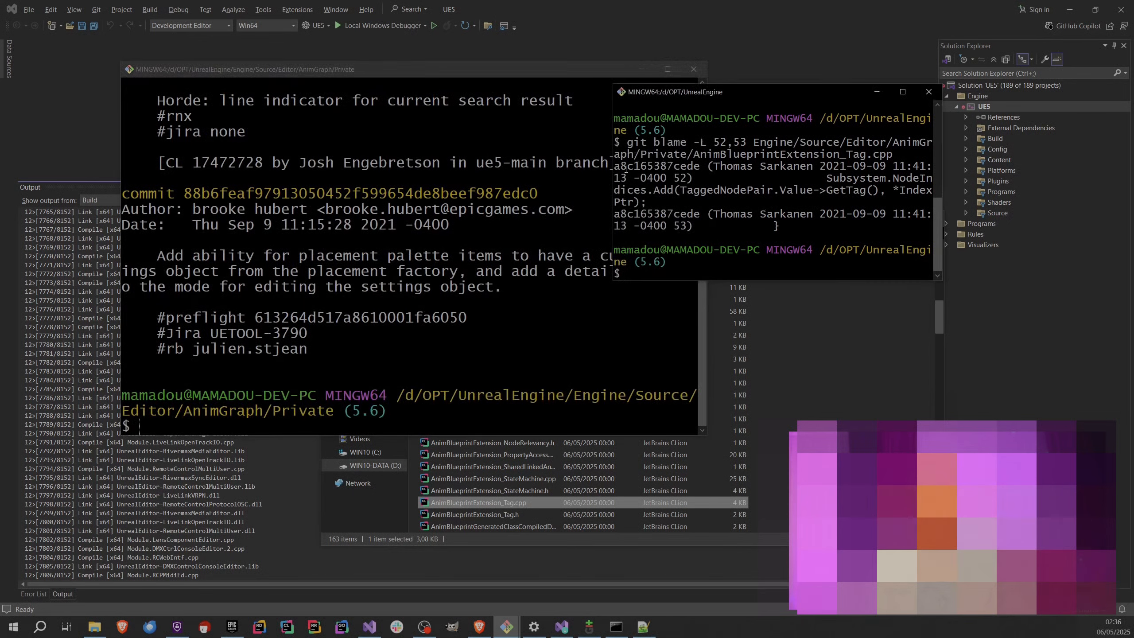
pyautogui.click(448, 231)
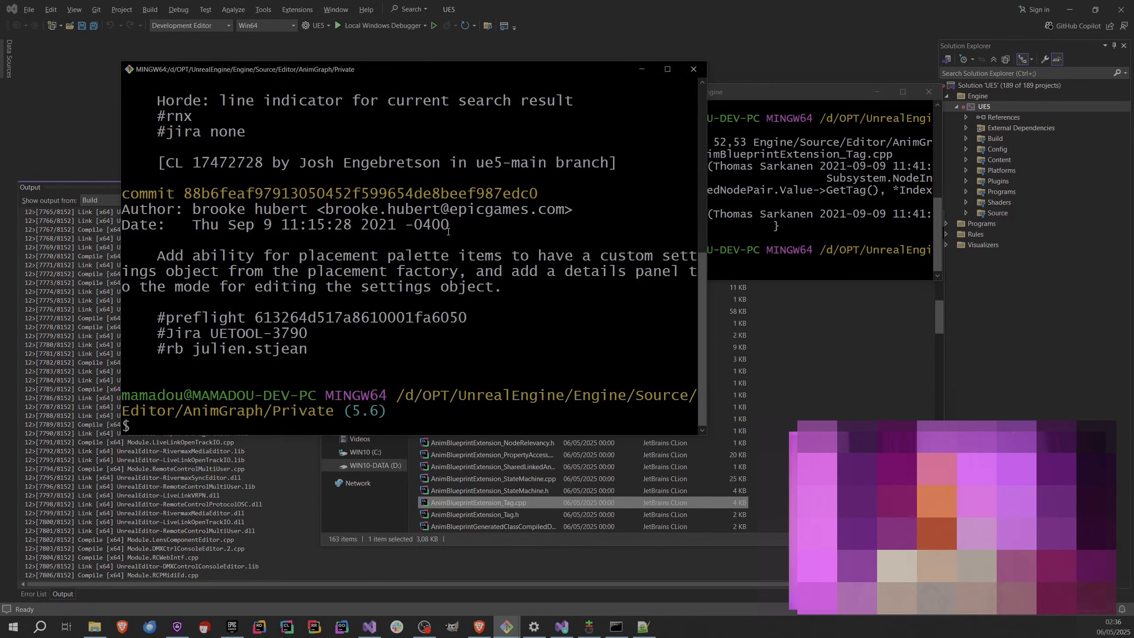
pyautogui.press('Up')
pyautogui.press('Return')
pyautogui.moveTo(341, 73); pyautogui.dragTo(262, 76)
pyautogui.click(756, 202)
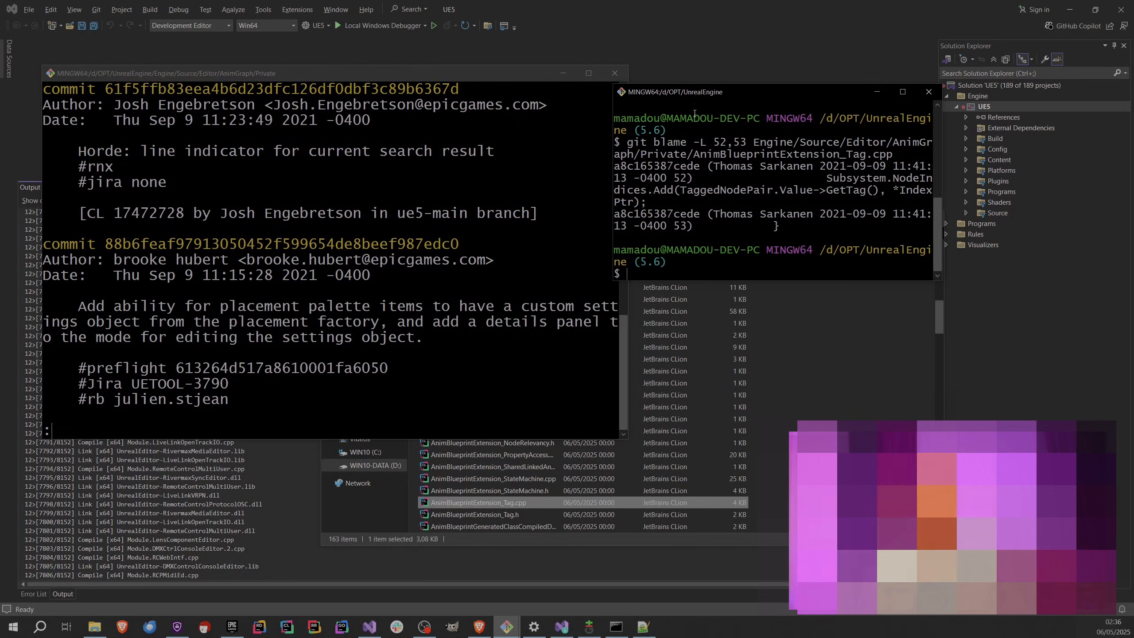
pyautogui.moveTo(704, 96); pyautogui.dragTo(772, 85)
# Compare the blamed hash in the root window with the first commit hash in the parent log.
pyautogui.doubleClick(705, 155)
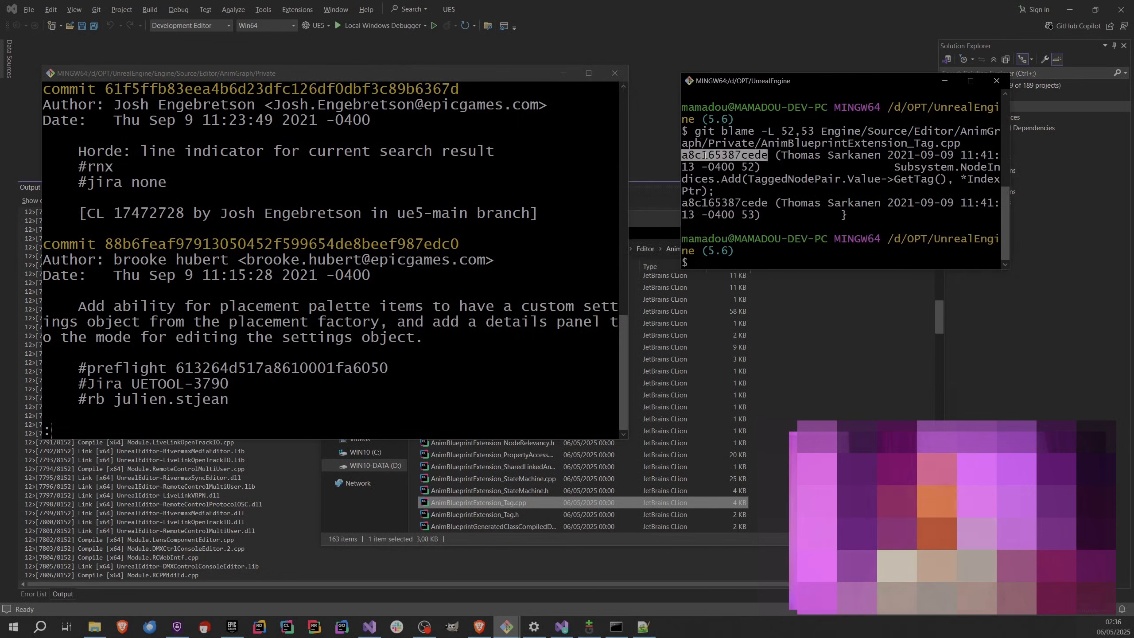
pyautogui.doubleClick(241, 89)
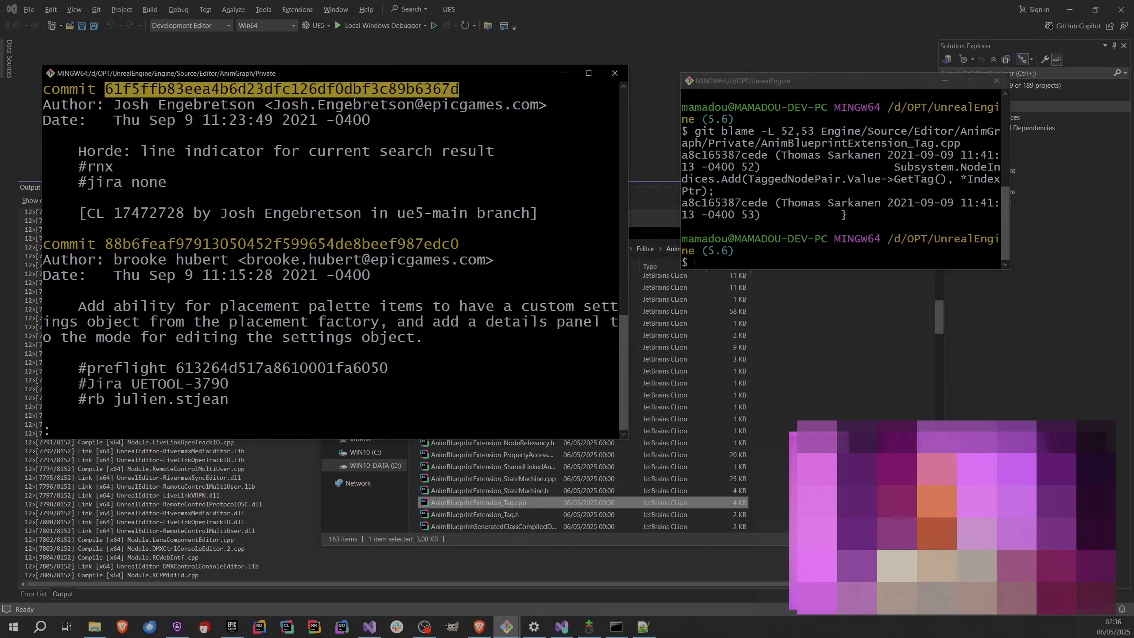
pyautogui.doubleClick(725, 155)
pyautogui.click(282, 179)
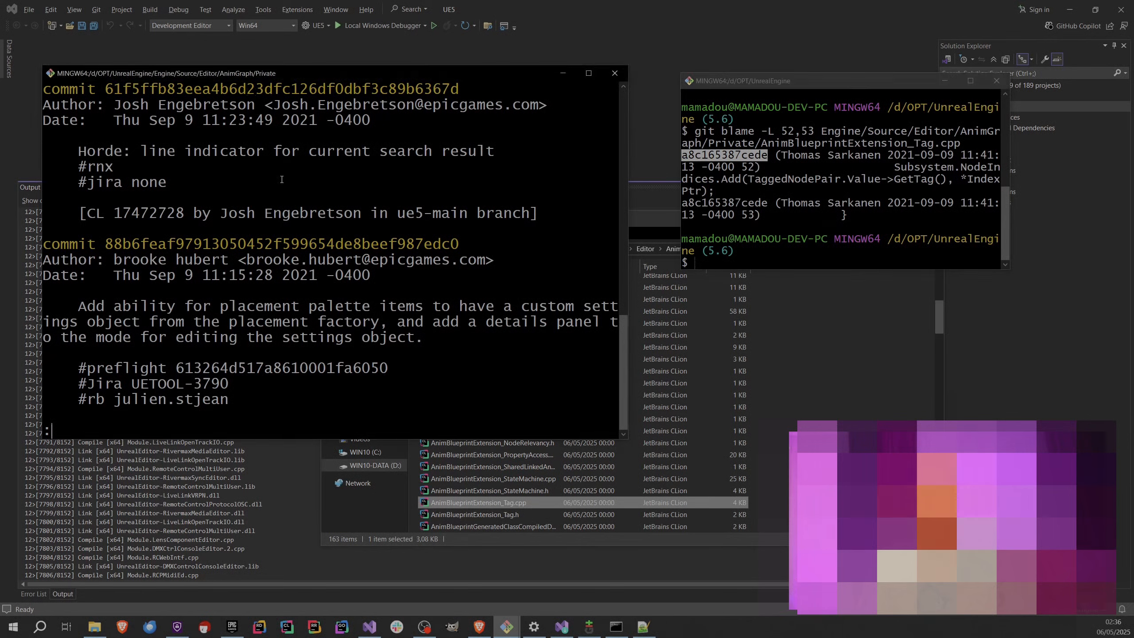
# Exit the log, remove the ^ from the previous command, and run git log a8c165387cede.
pyautogui.press('q')
pyautogui.press('Up')
pyautogui.press('BackSpace')
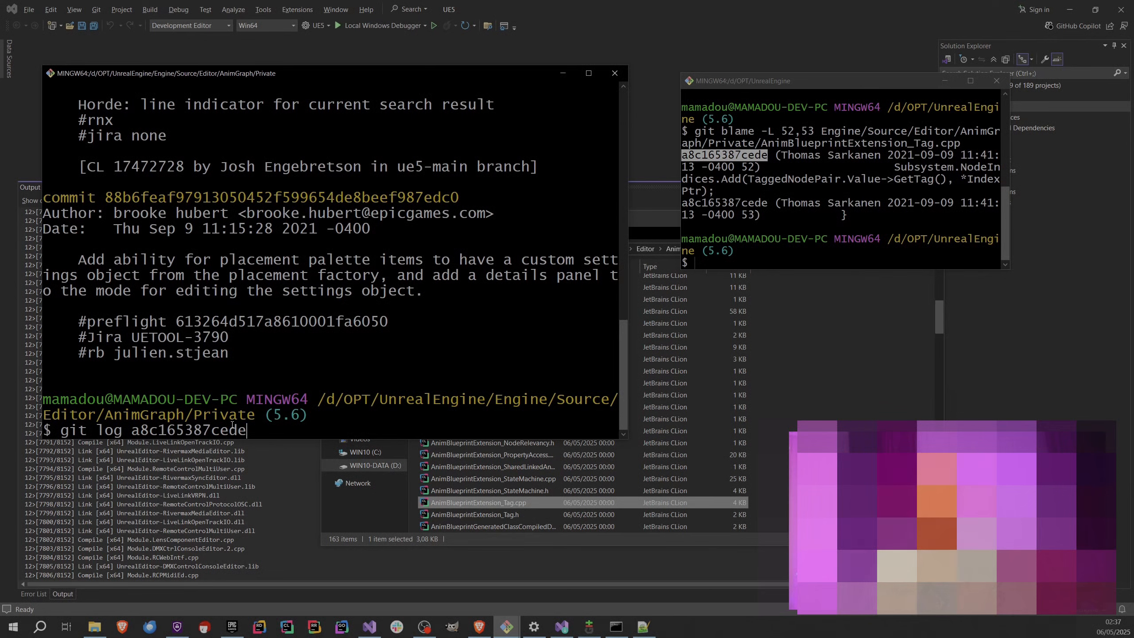
pyautogui.press('Return')
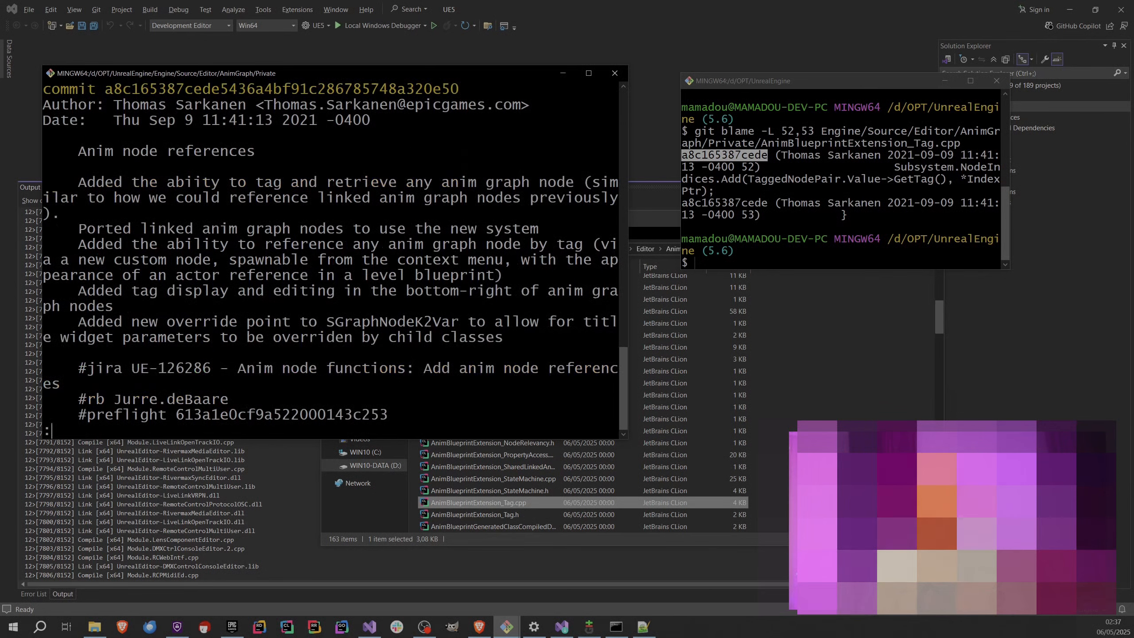
# Highlight the first commit's hash in the log and page on to the commits that precede it.
pyautogui.doubleClick(152, 92)
pyautogui.moveTo(105, 90); pyautogui.dragTo(370, 90)
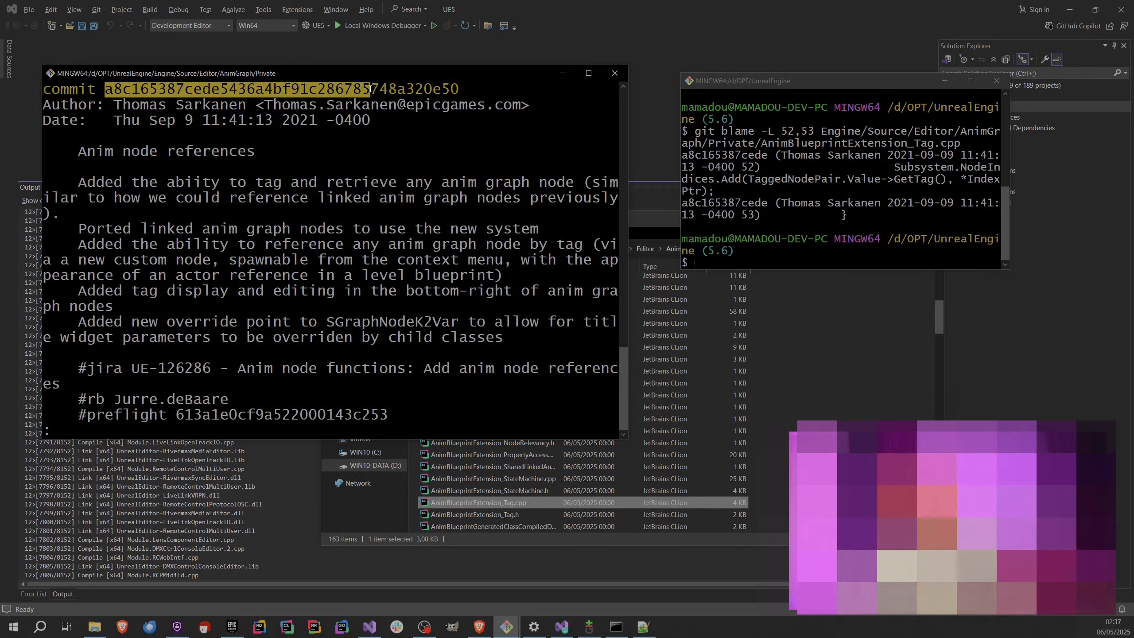
pyautogui.moveTo(370, 90); pyautogui.dragTo(306, 93)
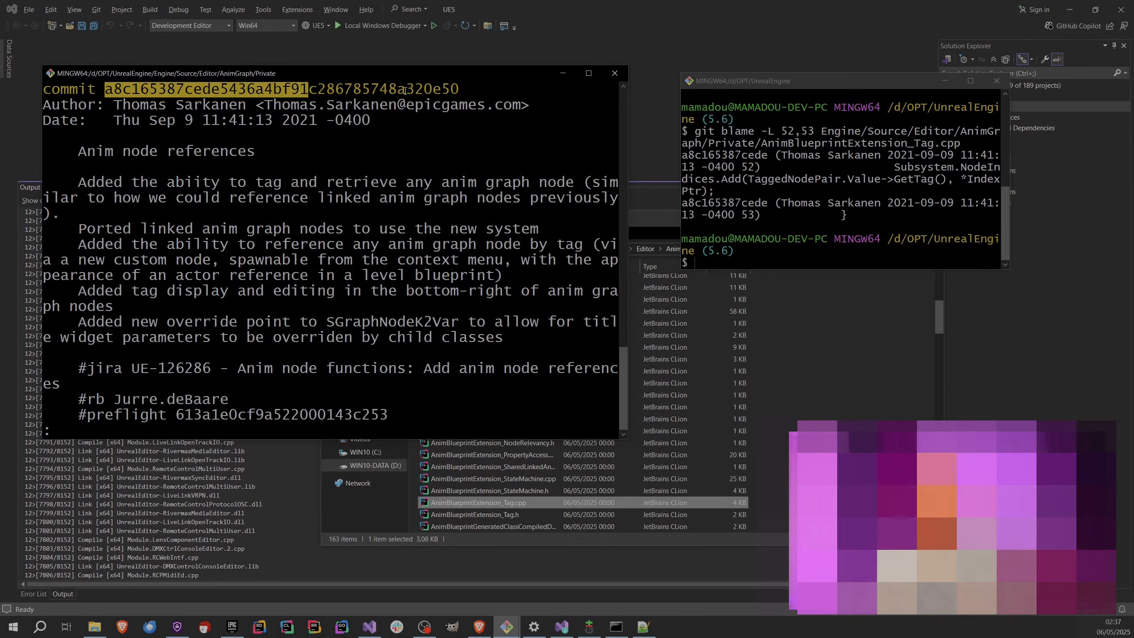
pyautogui.click(274, 217)
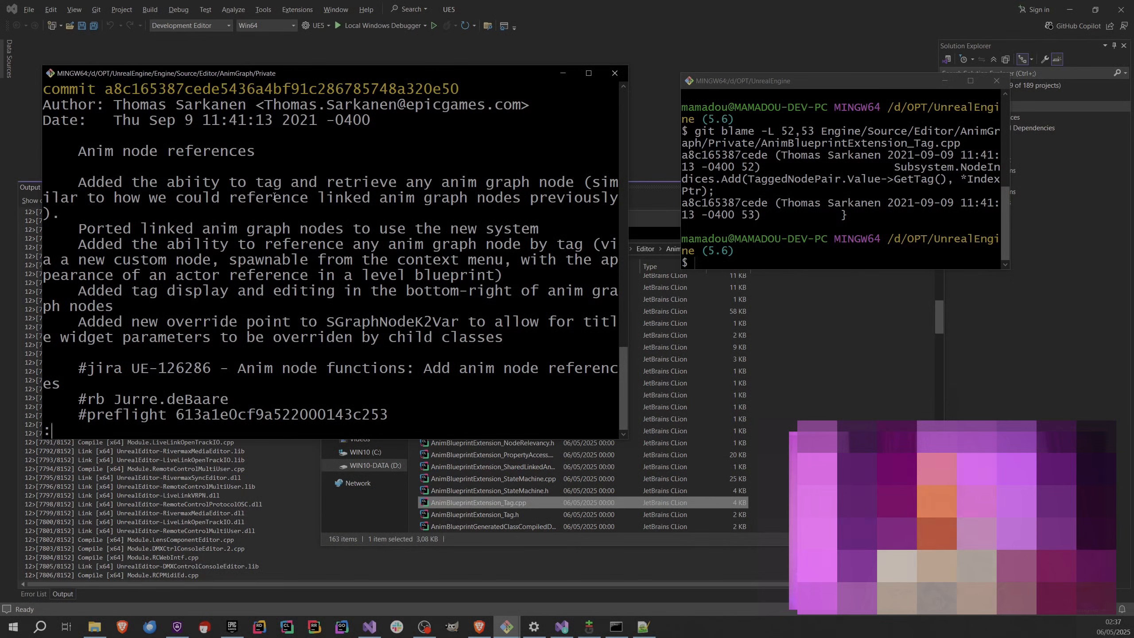
pyautogui.press('space')
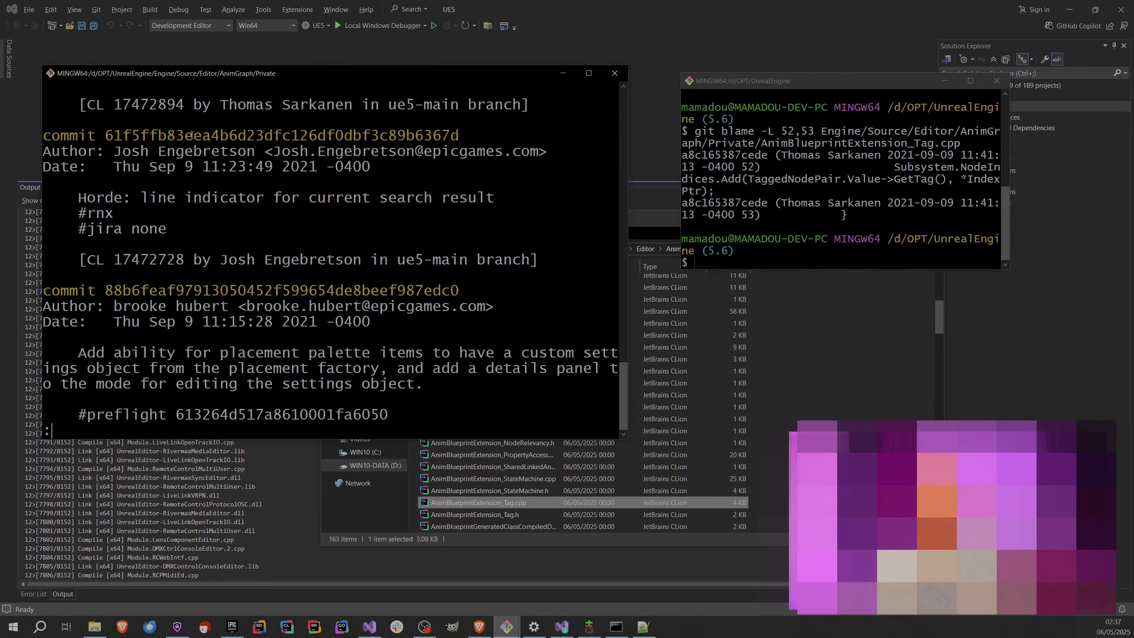
# Maximize the Private folder window, exit the log, and rerun git log a8c165387cede at full width.
pyautogui.click(588, 73)
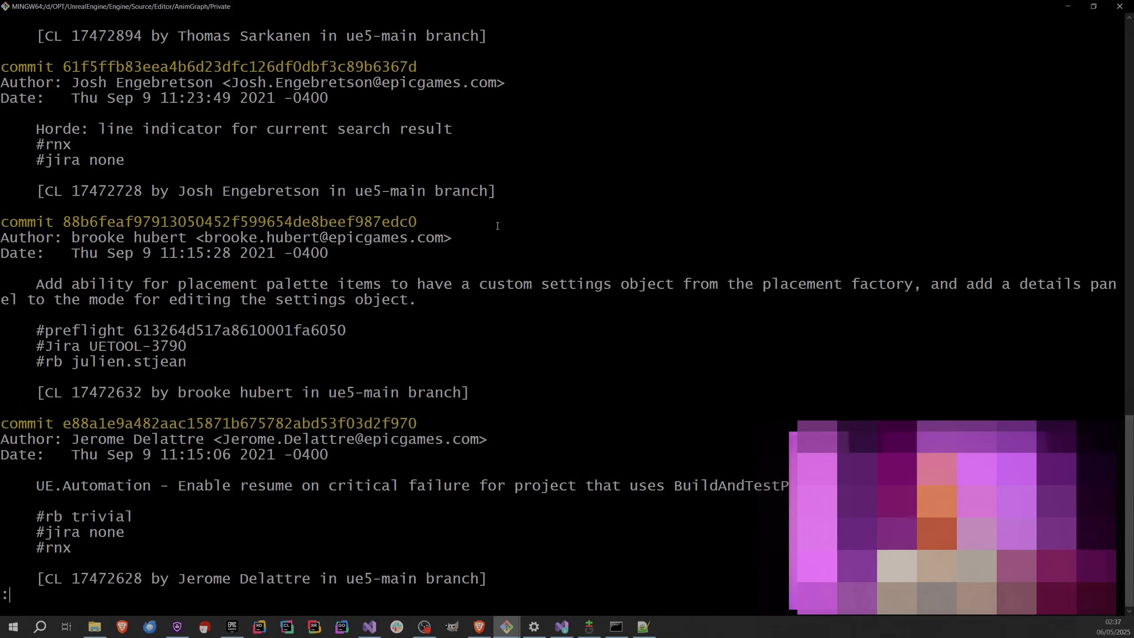
pyautogui.press('q')
pyautogui.press('Up')
pyautogui.press('Return')
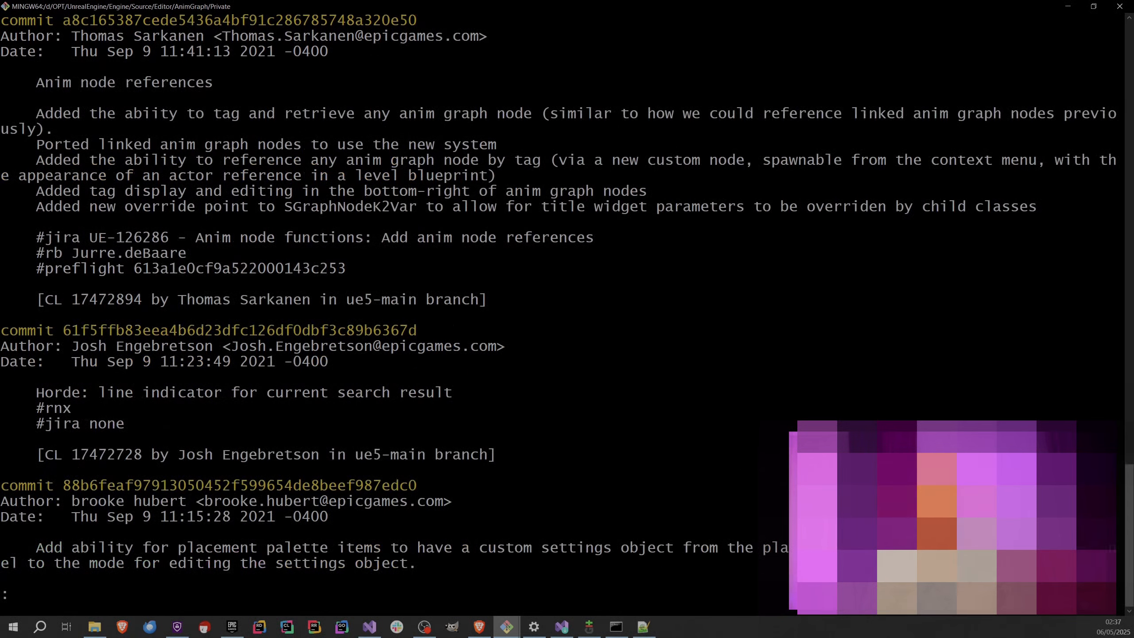
# Highlight the blamed commit's hash, then copy the full hash of the preceding commit, 61f5ffb83eea4b6d23dfc126df0dbf3c89b6367d.
pyautogui.doubleClick(147, 26)
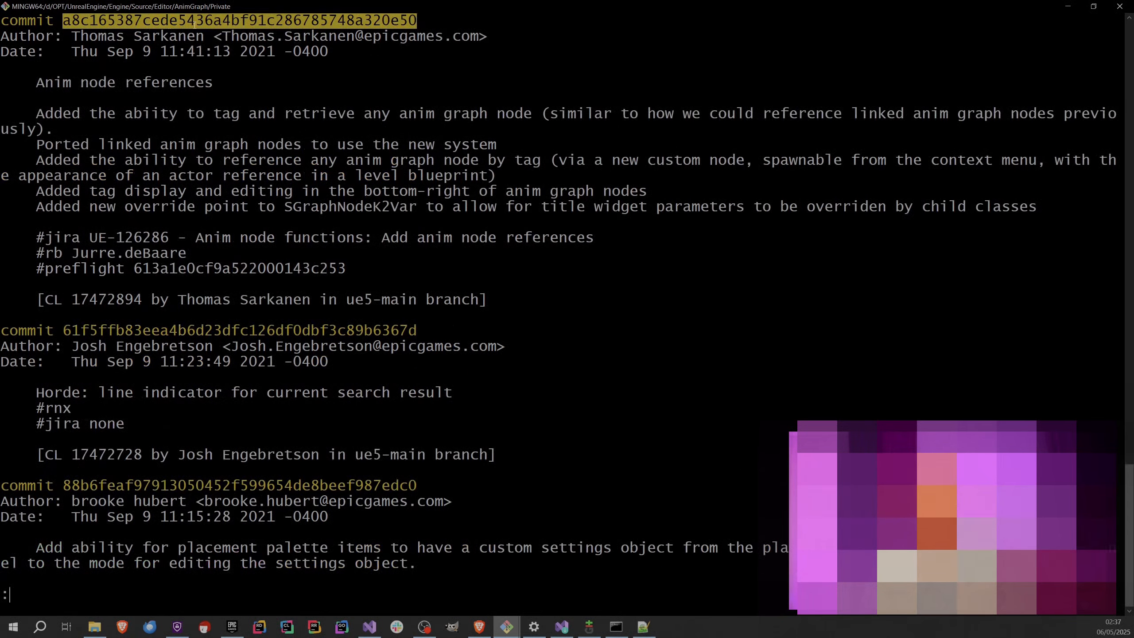
pyautogui.doubleClick(176, 330)
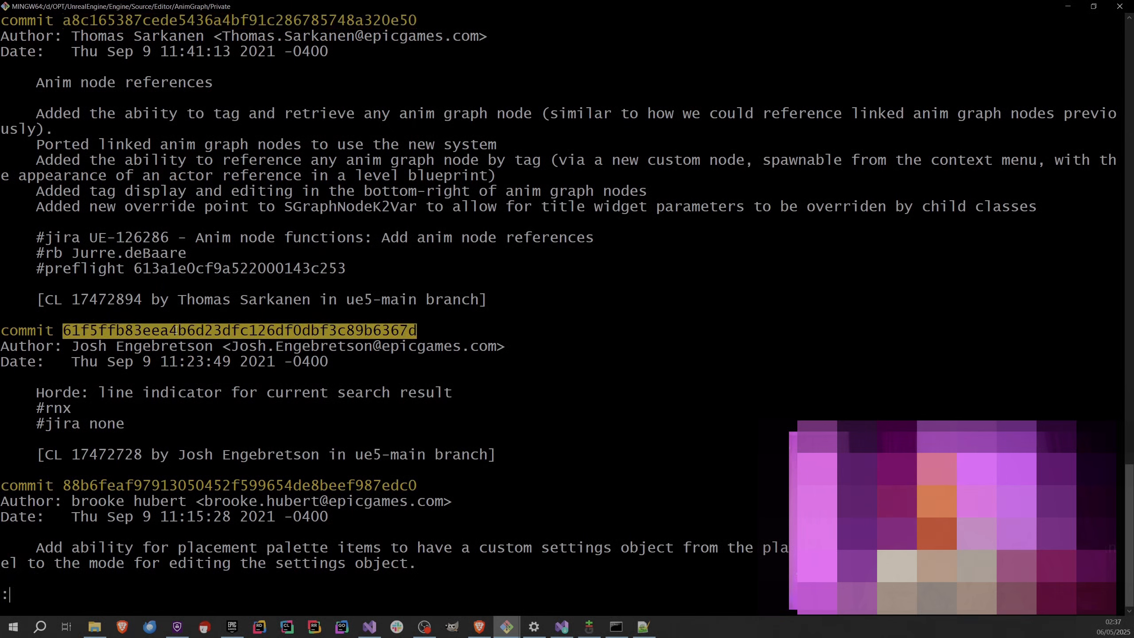
pyautogui.rightClick(176, 330)
pyautogui.click(195, 353)
# Exit the log, compose a git checkout command with the copied parent hash, and close the window without running it.
pyautogui.write('qgit checkout')
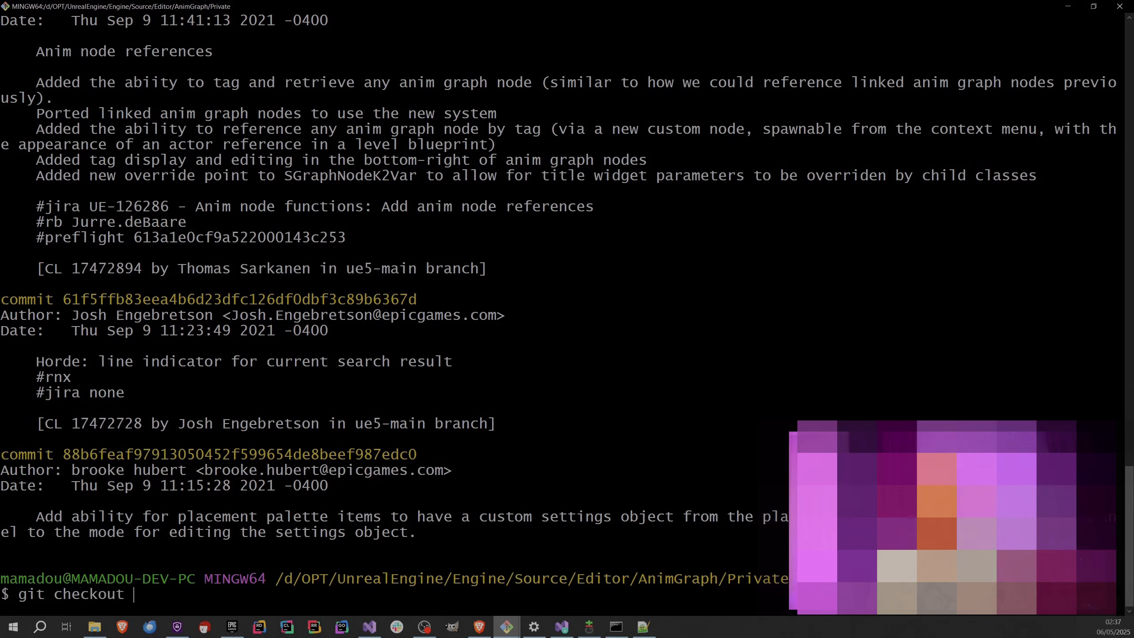
pyautogui.rightClick(490, 253)
pyautogui.click(512, 281)
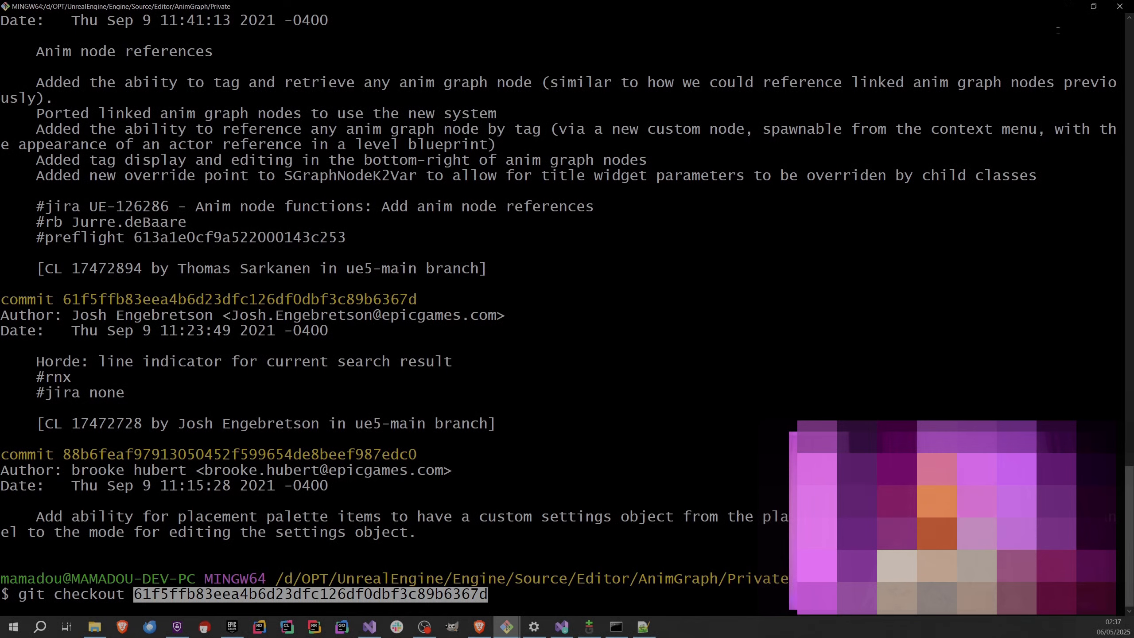
pyautogui.click(1094, 6)
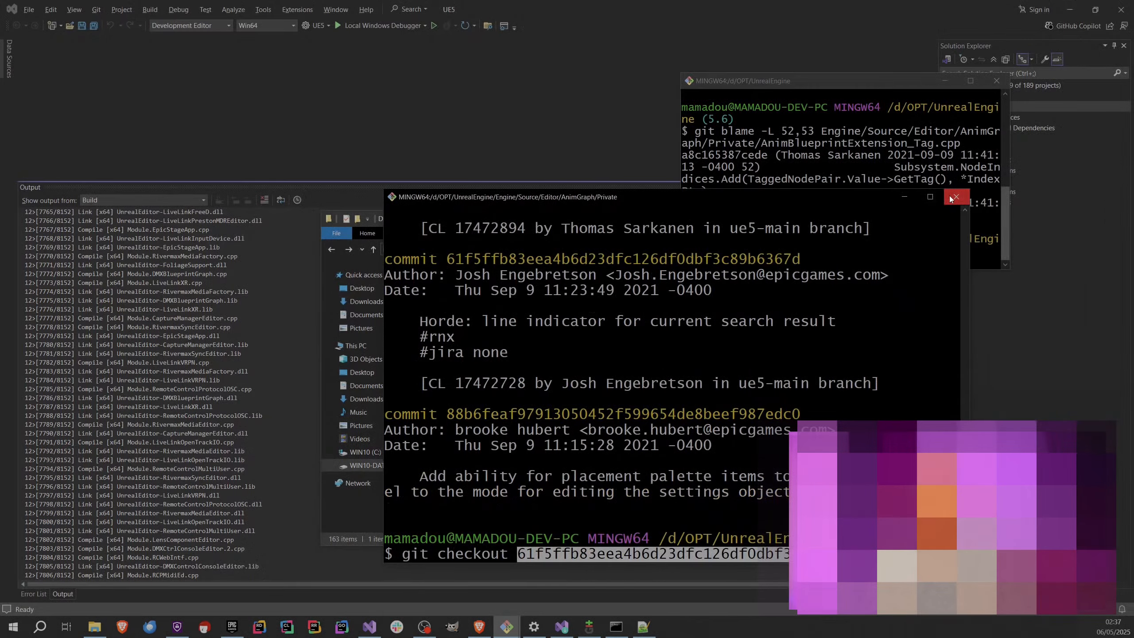
pyautogui.click(955, 197)
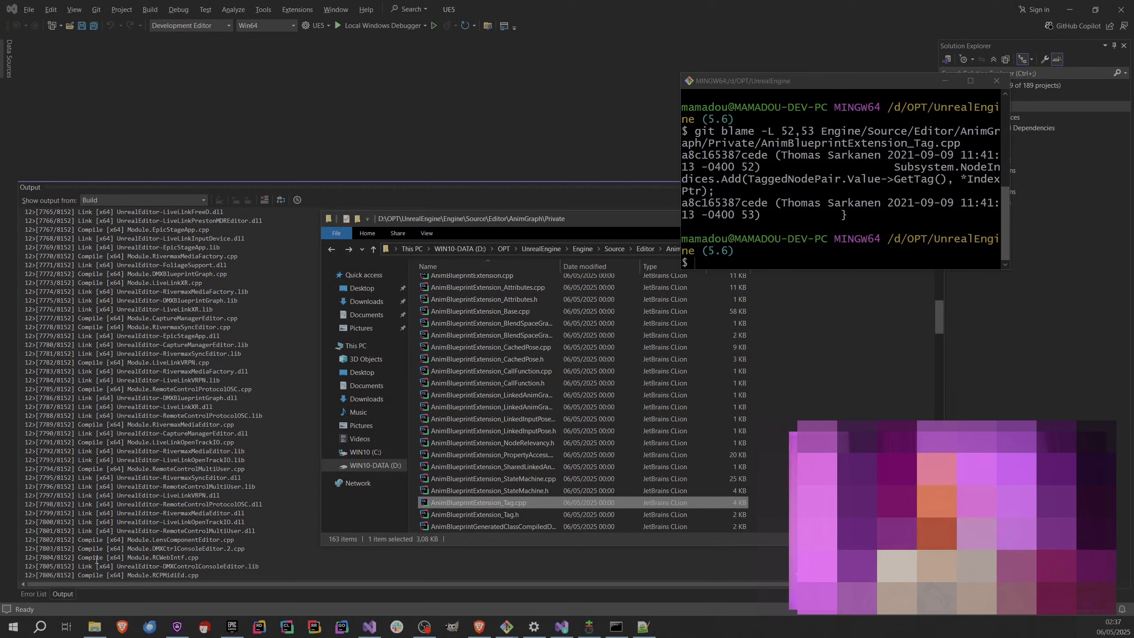
# Switch to the Developer Command Prompt for VS 2022, enter Setup.bat without running it, and replace it with GenerateProjectFiles.bat.
pyautogui.click(616, 627)
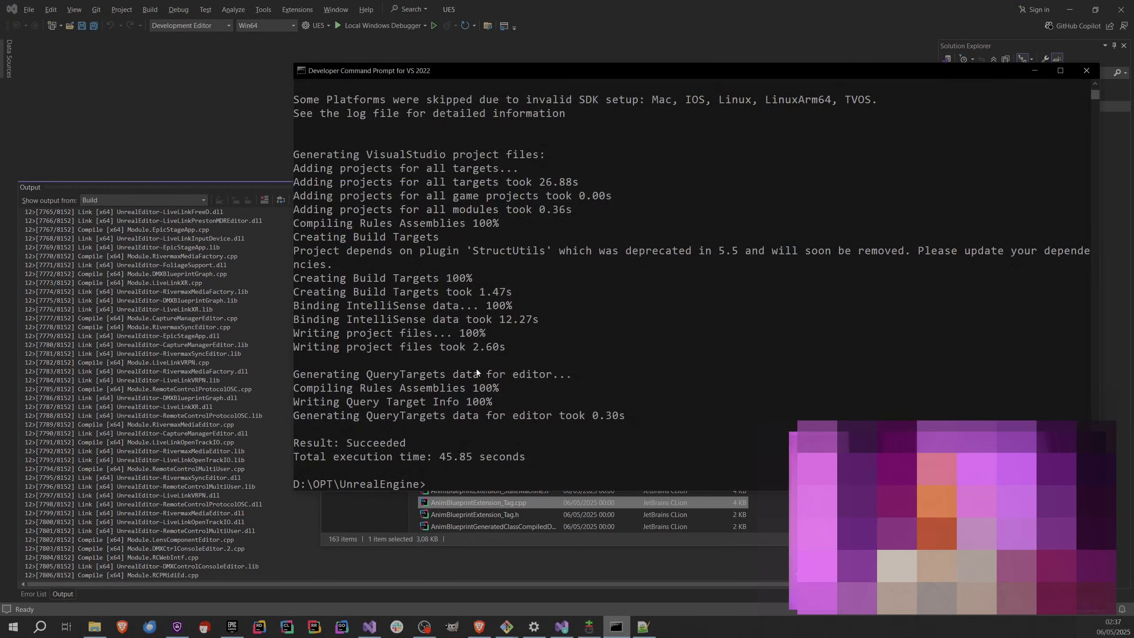
pyautogui.write('Setup.bat')
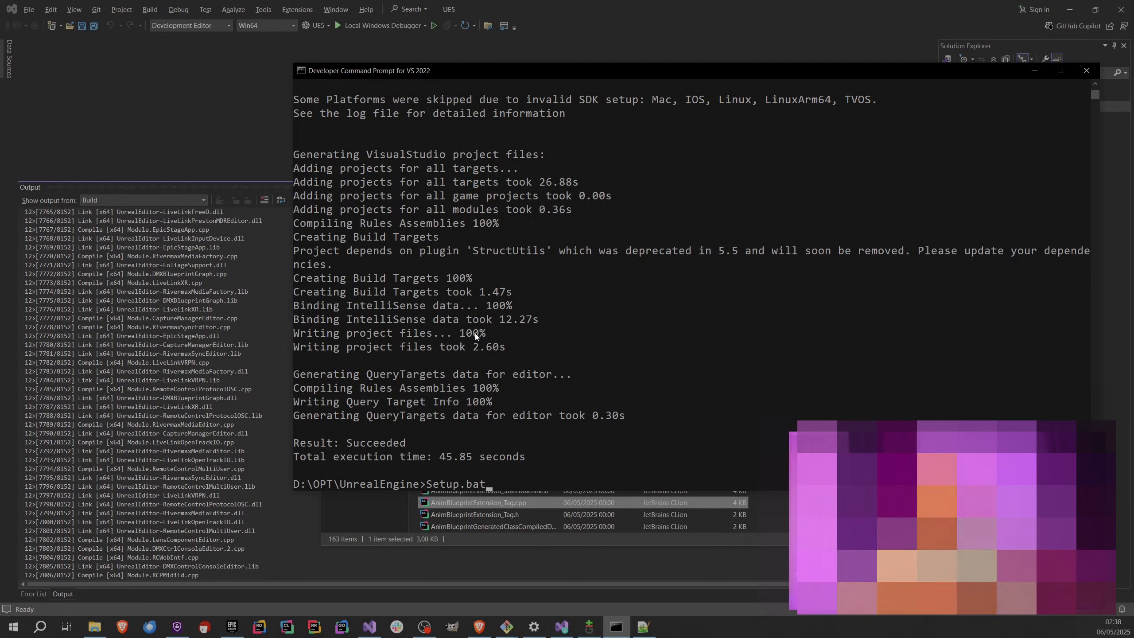
pyautogui.press('BackSpace')
pyautogui.press('BackSpace')
pyautogui.press('BackSpace')
pyautogui.press('BackSpace')
pyautogui.press('BackSpace')
pyautogui.press('BackSpace')
pyautogui.press('BackSpace')
pyautogui.press('BackSpace')
pyautogui.press('BackSpace')
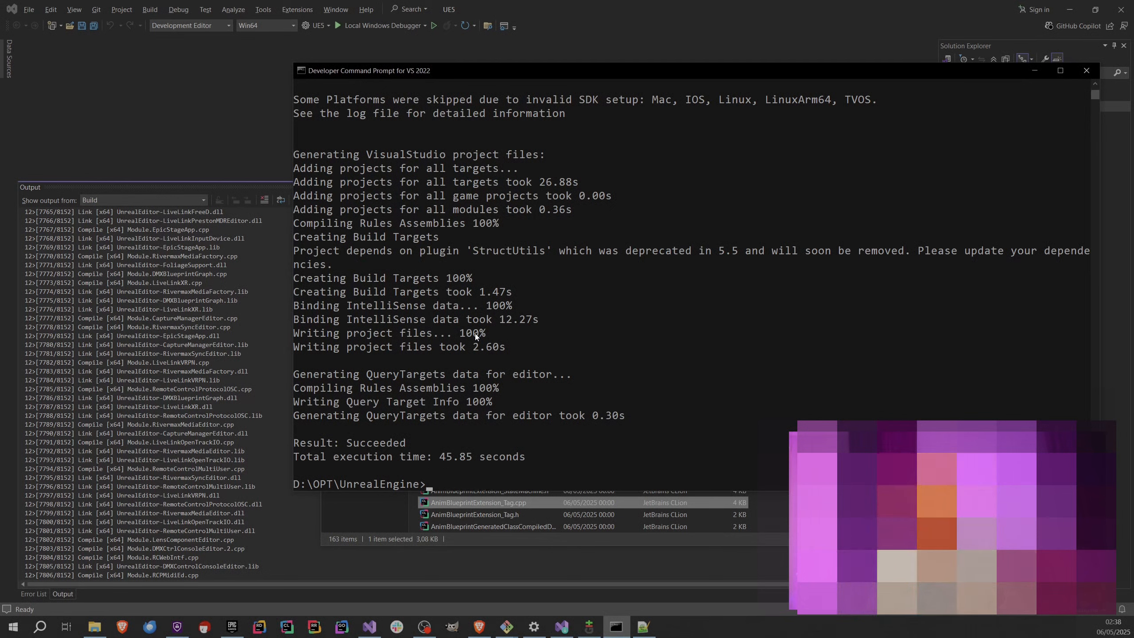
pyautogui.write('Ge')
pyautogui.press('Tab')
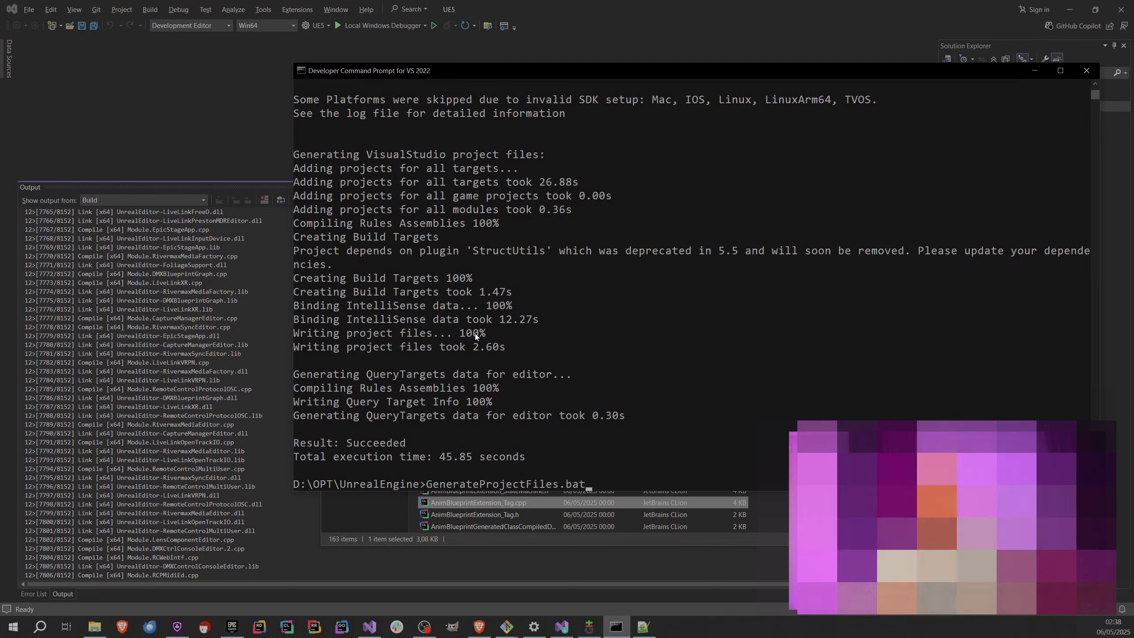
# Switch to Visual Studio, show the Build option of the UE5 project without starting it, and return to the Developer Command Prompt.
pyautogui.click(106, 293)
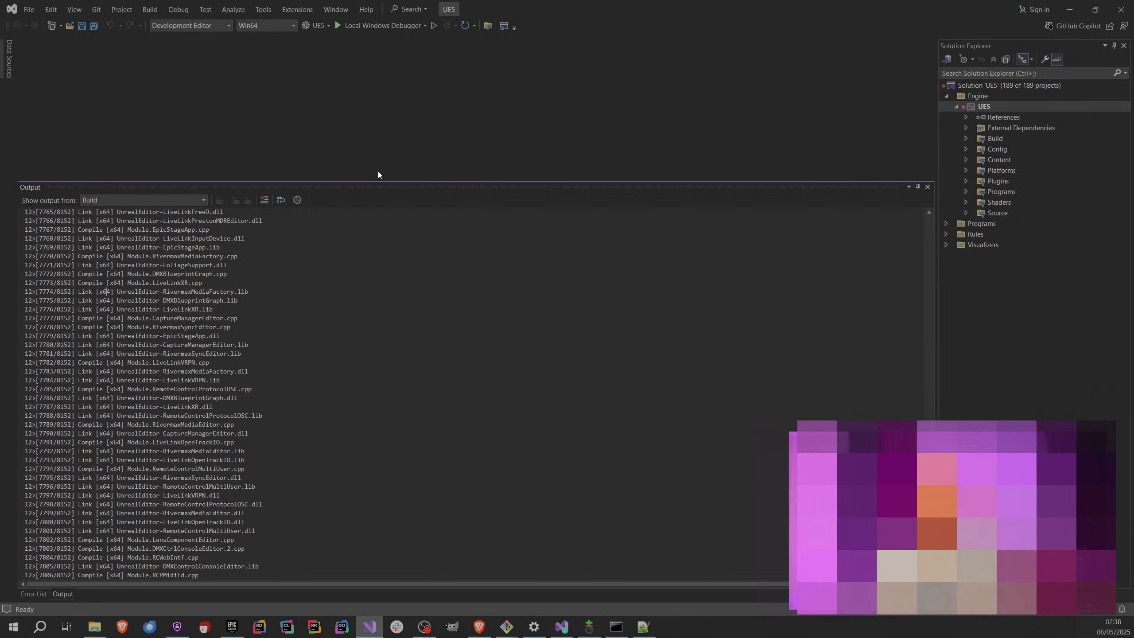
pyautogui.click(981, 108)
pyautogui.rightClick(959, 107)
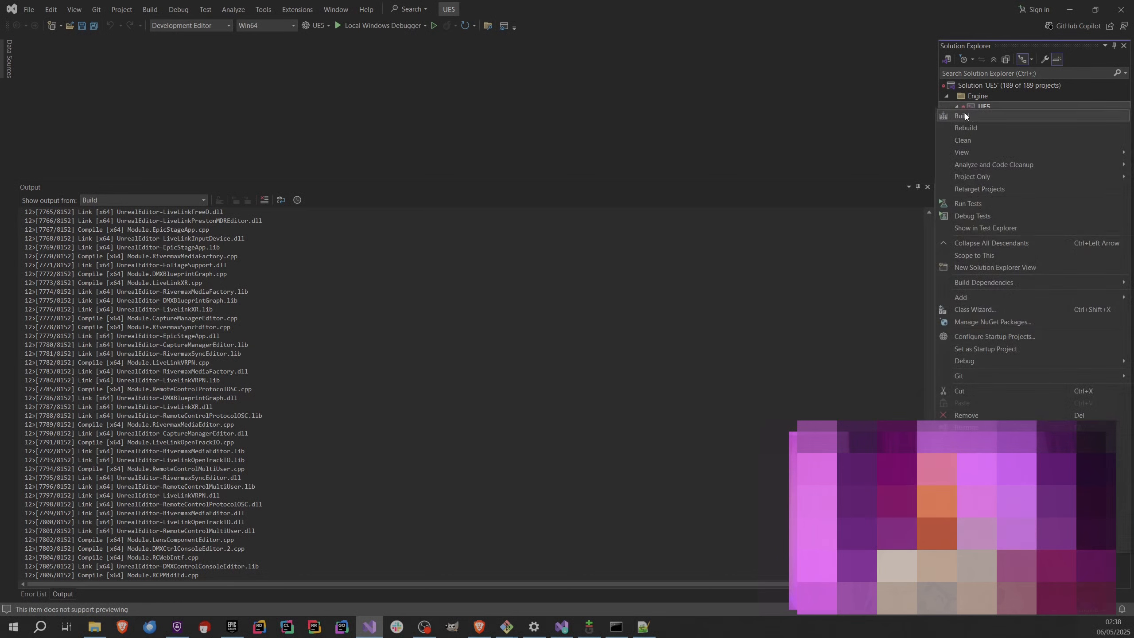
pyautogui.click(647, 271)
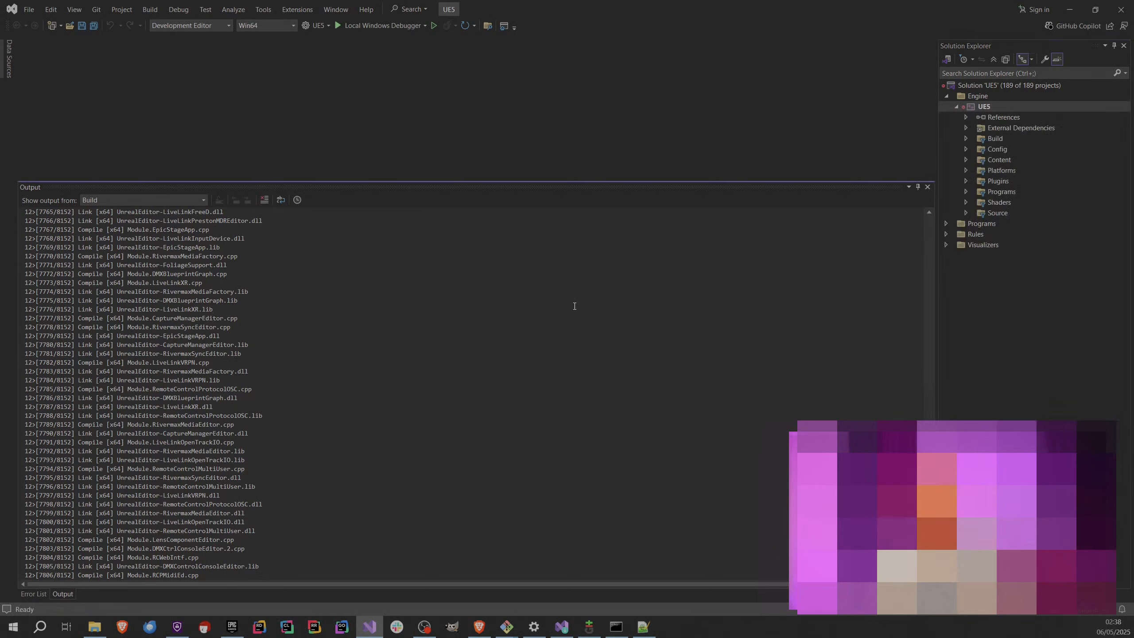
pyautogui.hotkey('alt', 'Tab')
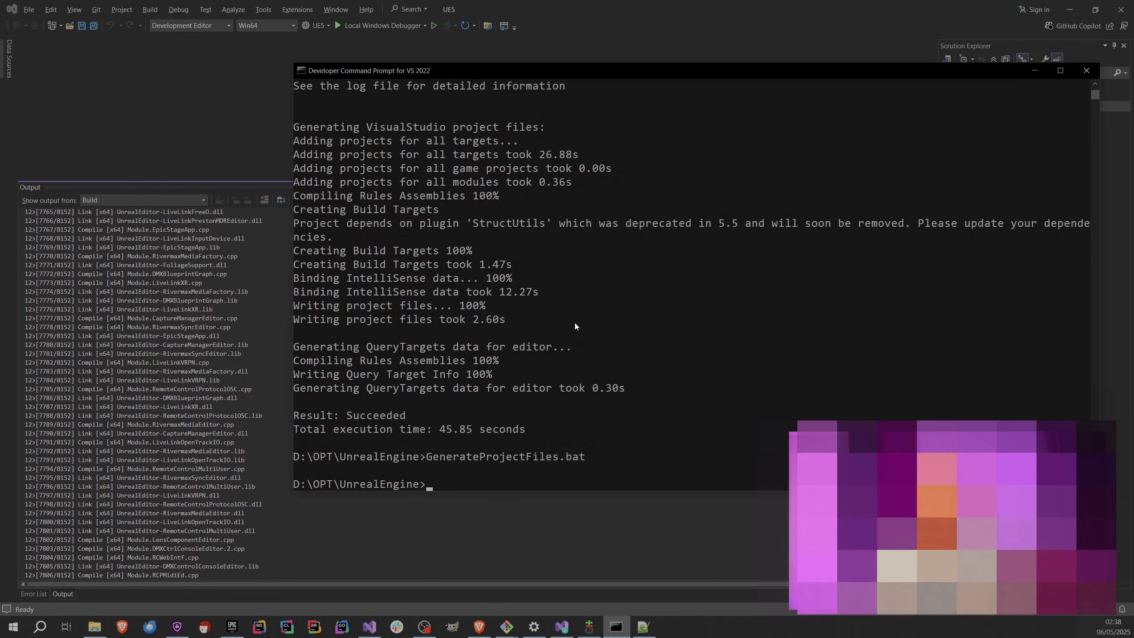
# Close the leftover Developer Command Prompt, Git GUI and UnrealEngine Git Bash windows, and return to Visual Studio.
pyautogui.click(1081, 71)
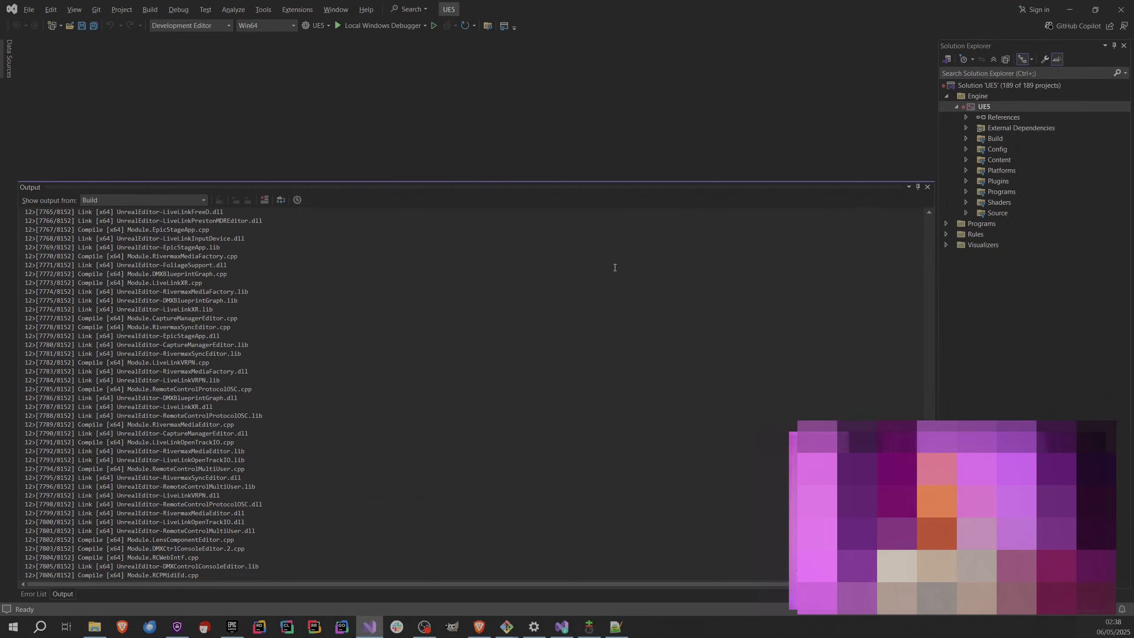
pyautogui.click(589, 627)
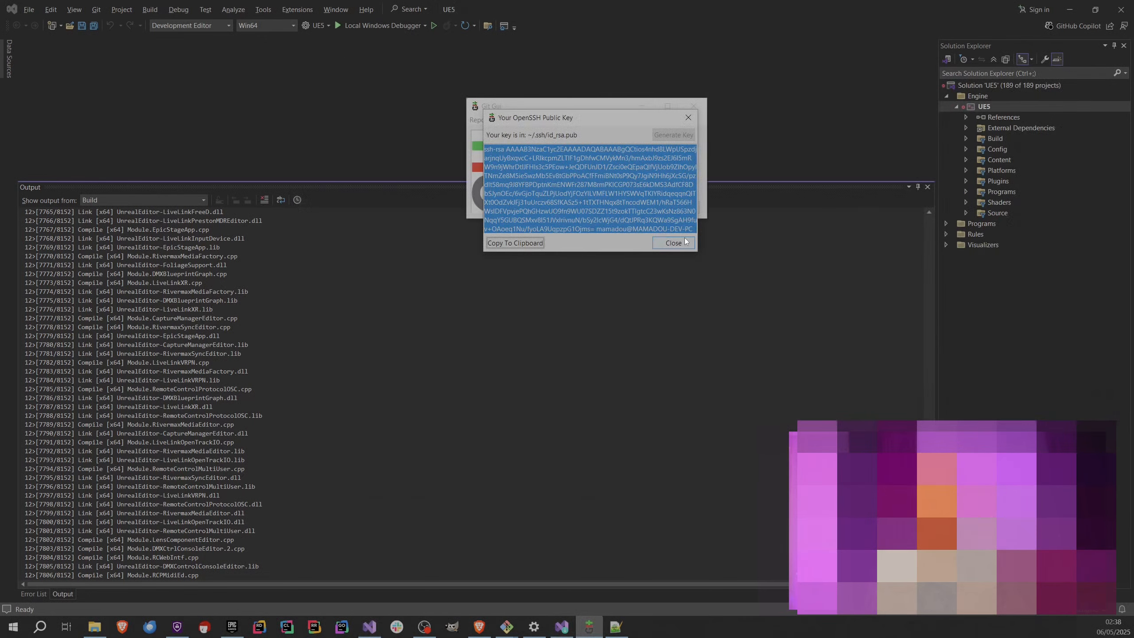
pyautogui.click(693, 105)
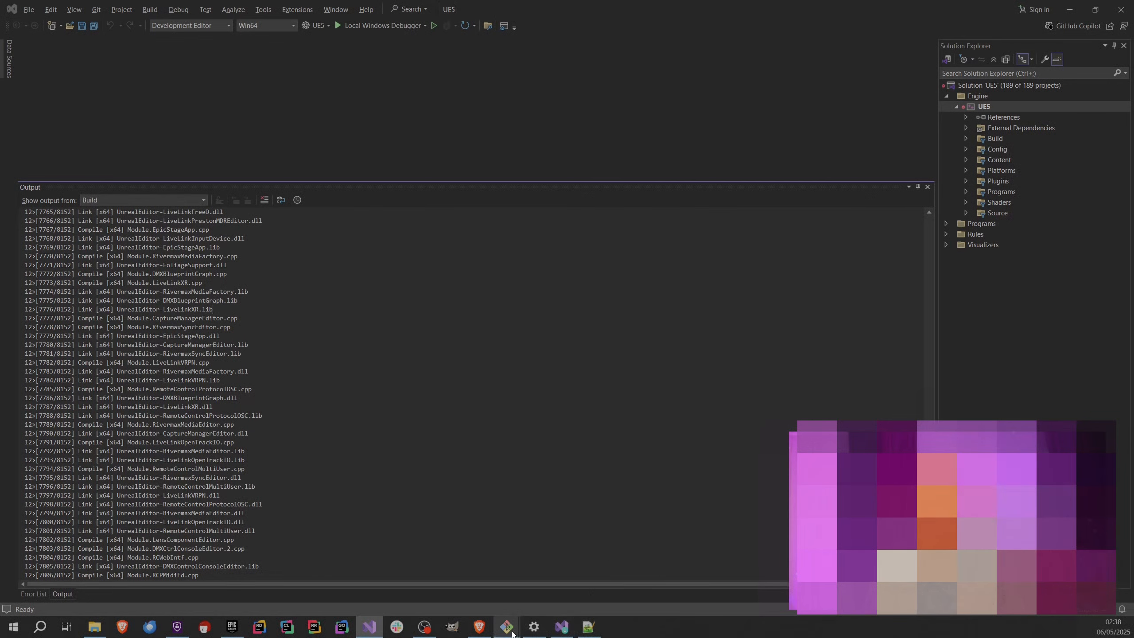
pyautogui.moveTo(507, 626)
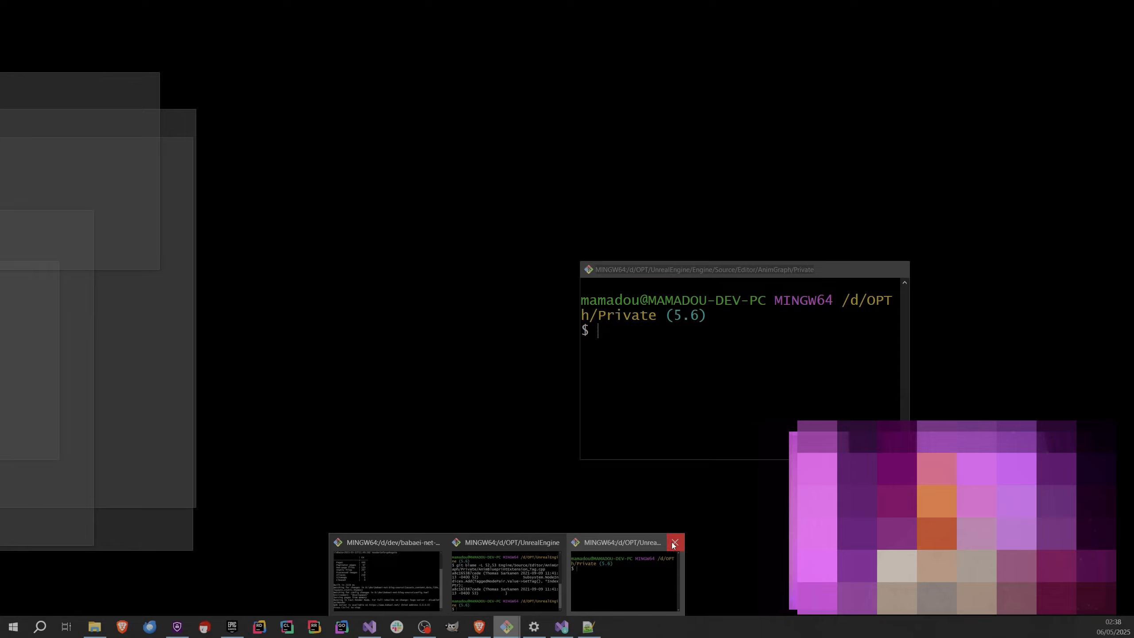
pyautogui.click(674, 543)
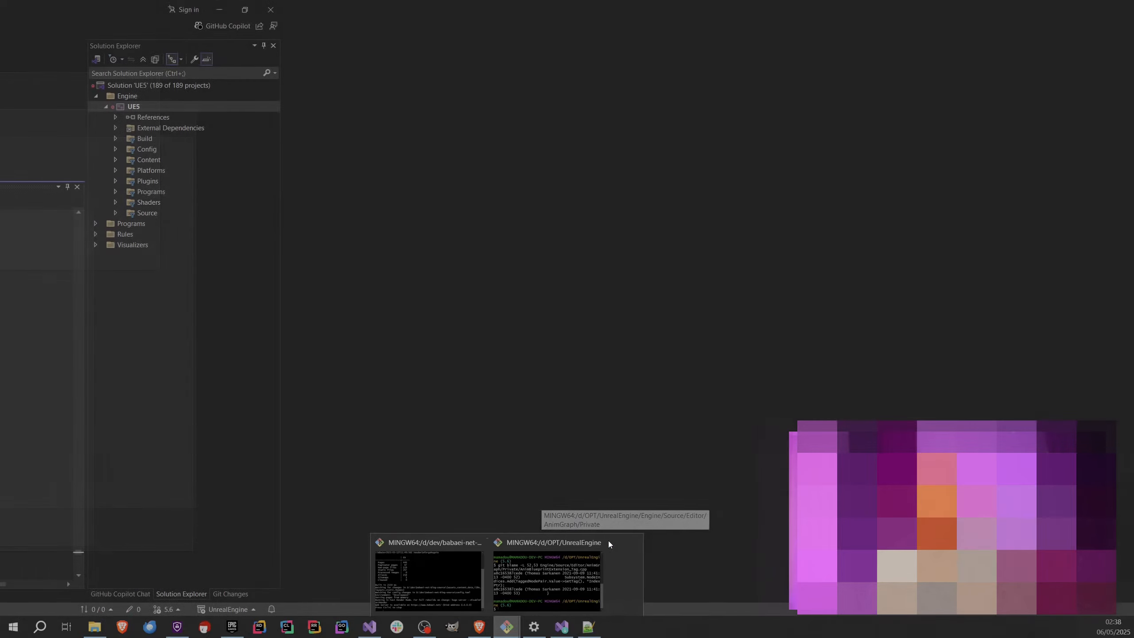
pyautogui.click(607, 541)
pyautogui.click(542, 354)
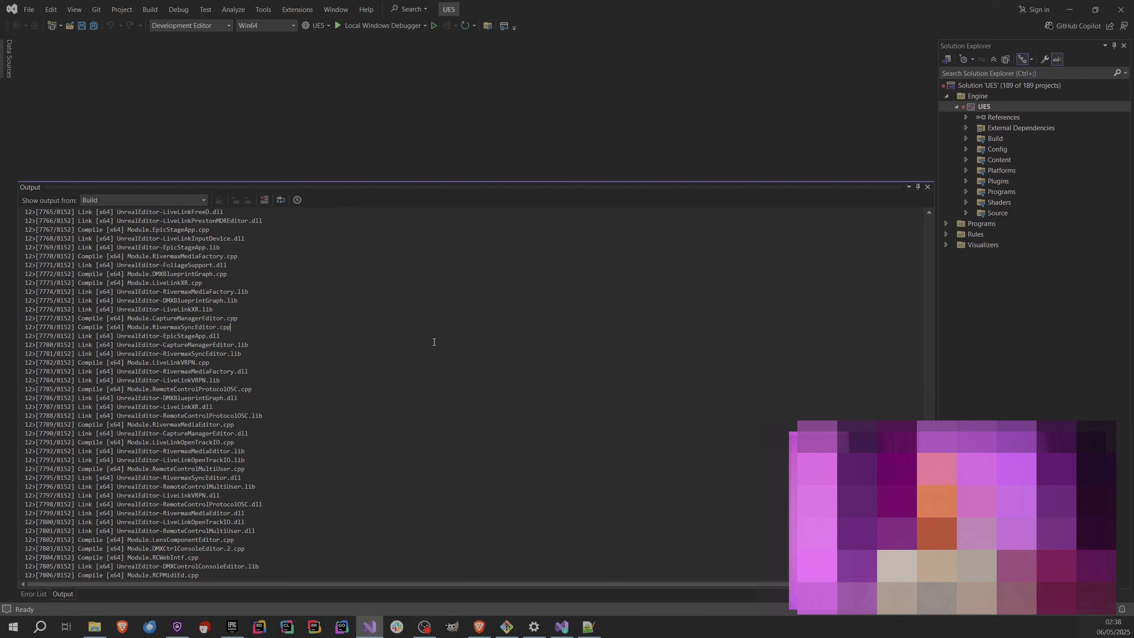
# Examine the Programs folder inside the UE5 project, including UnrealBuildTool, and collapse the UE5 project.
pyautogui.click(965, 192)
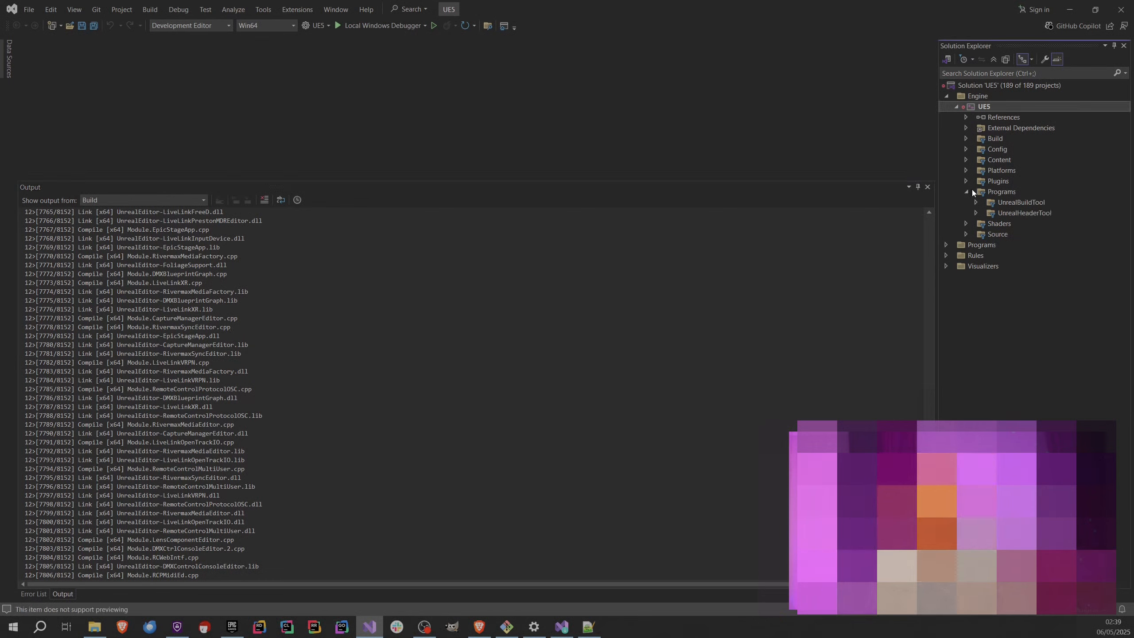
pyautogui.click(976, 203)
pyautogui.click(976, 224)
pyautogui.click(975, 225)
pyautogui.click(973, 232)
pyautogui.click(969, 232)
pyautogui.click(967, 233)
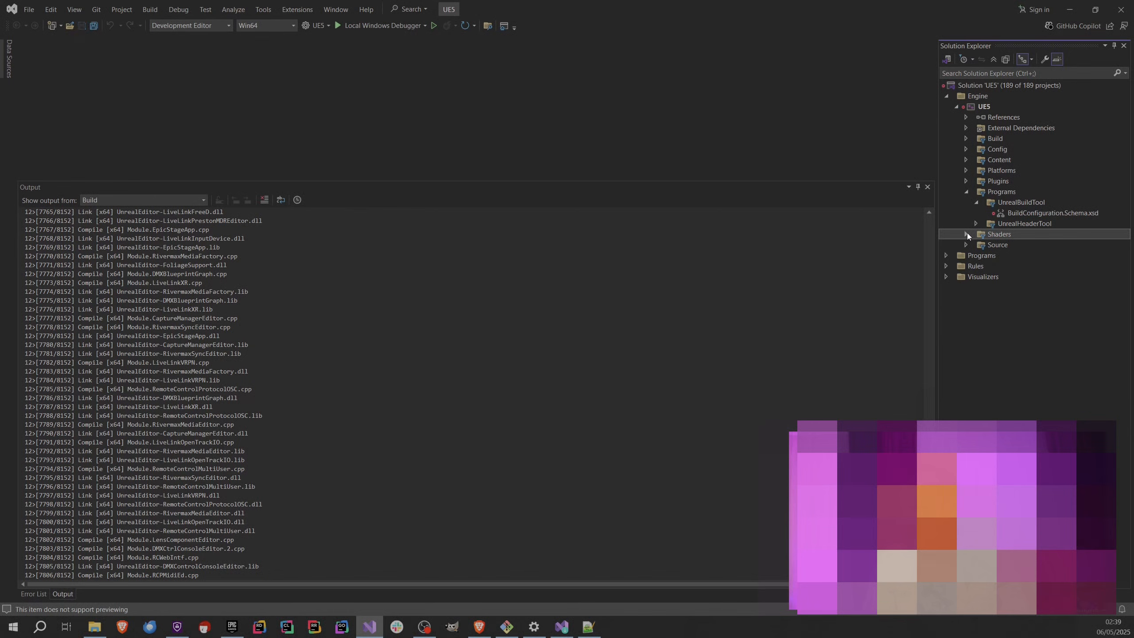
pyautogui.click(967, 192)
pyautogui.click(955, 107)
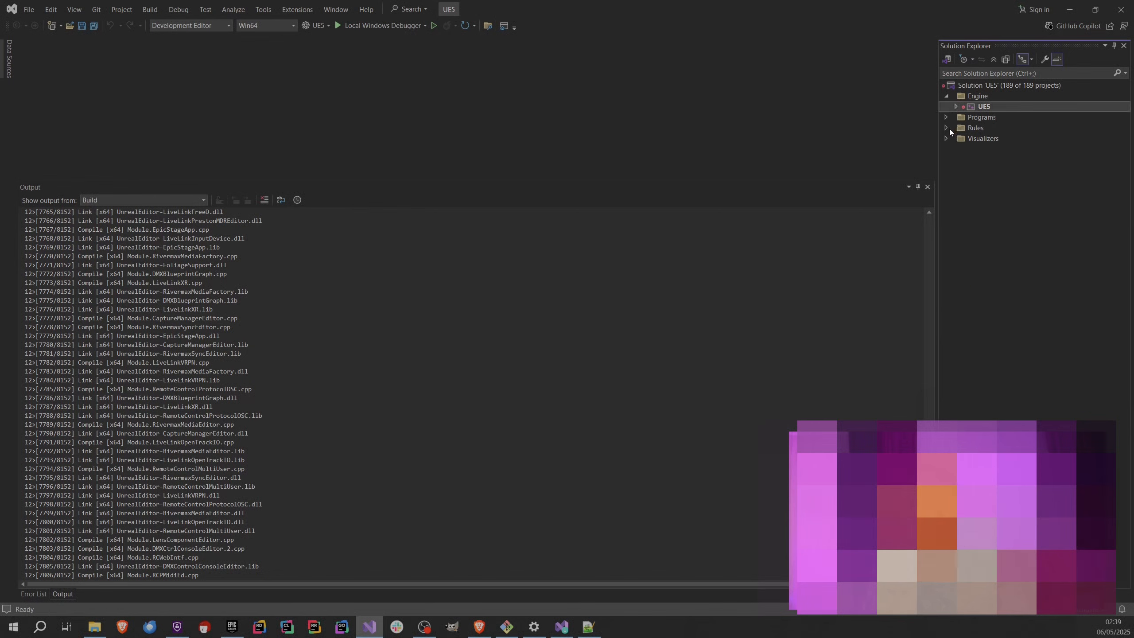
# Expand the solution-level Programs folder, collapse all descendants of Automation, and collapse all descendants of Programs.
pyautogui.click(946, 117)
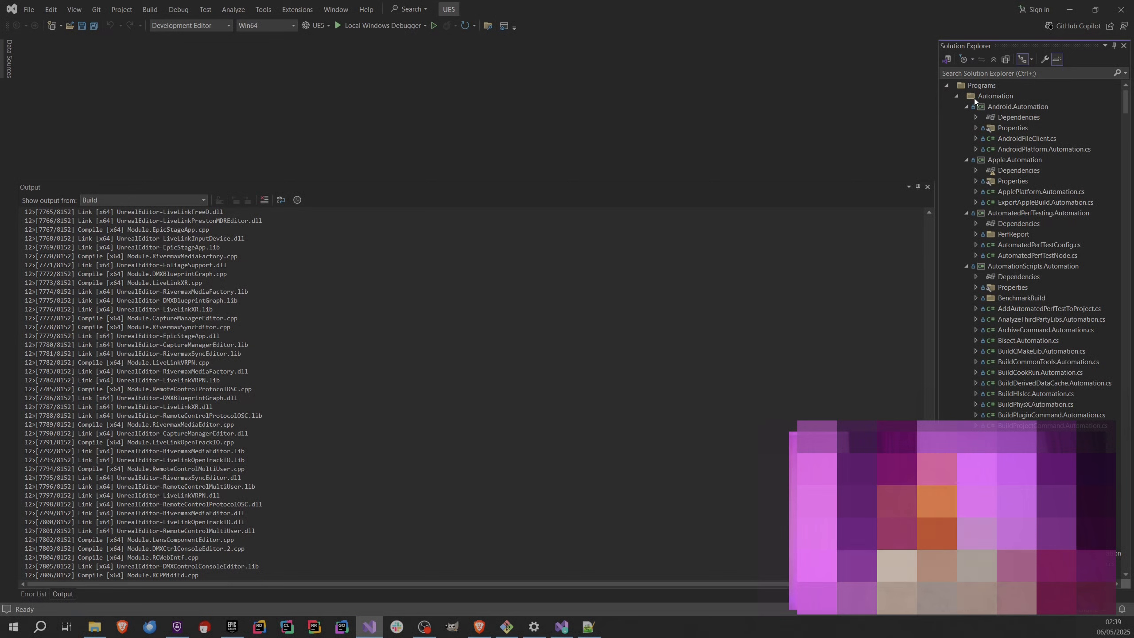
pyautogui.rightClick(957, 95)
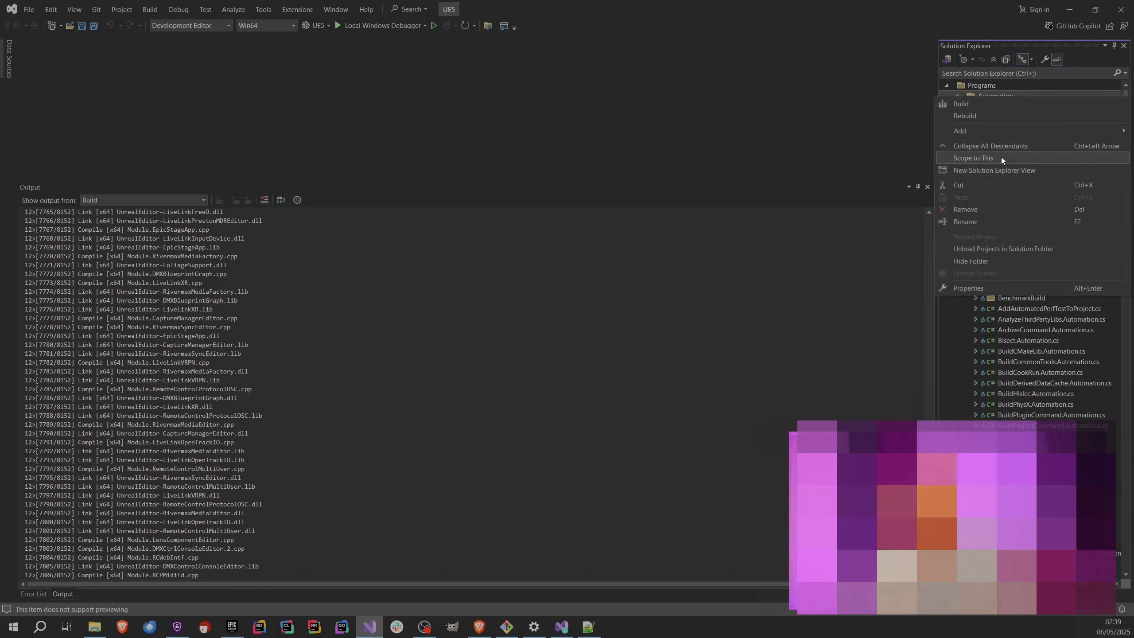
pyautogui.click(1001, 147)
pyautogui.scroll(-20, 1022, 322)
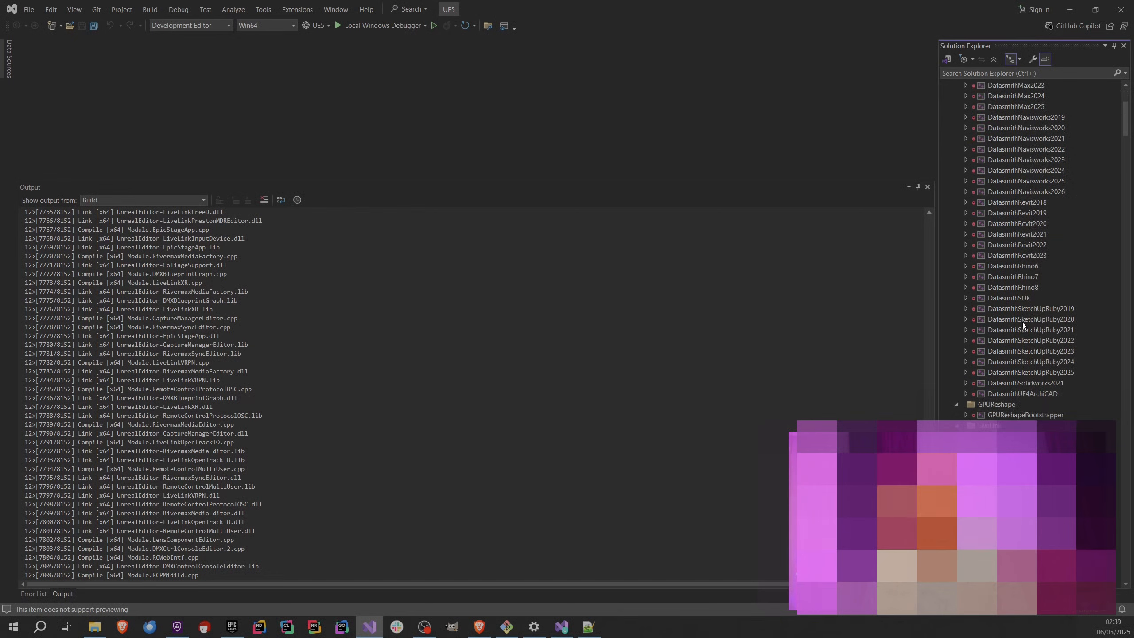
pyautogui.scroll(3, 982, 253)
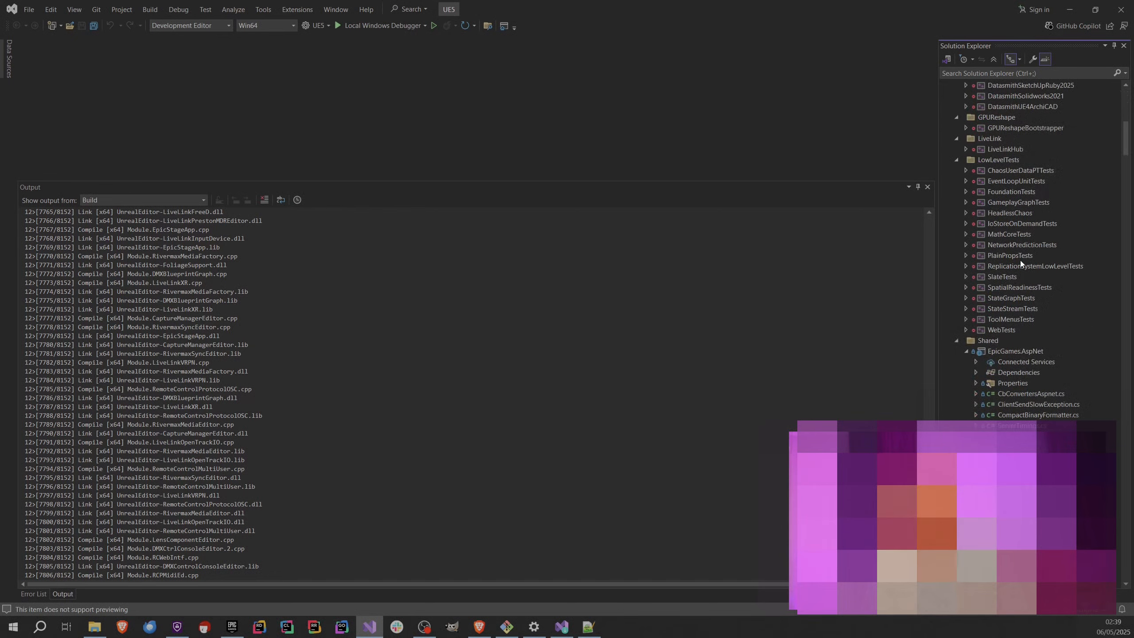
pyautogui.scroll(6, 1021, 260)
pyautogui.scroll(9, 986, 280)
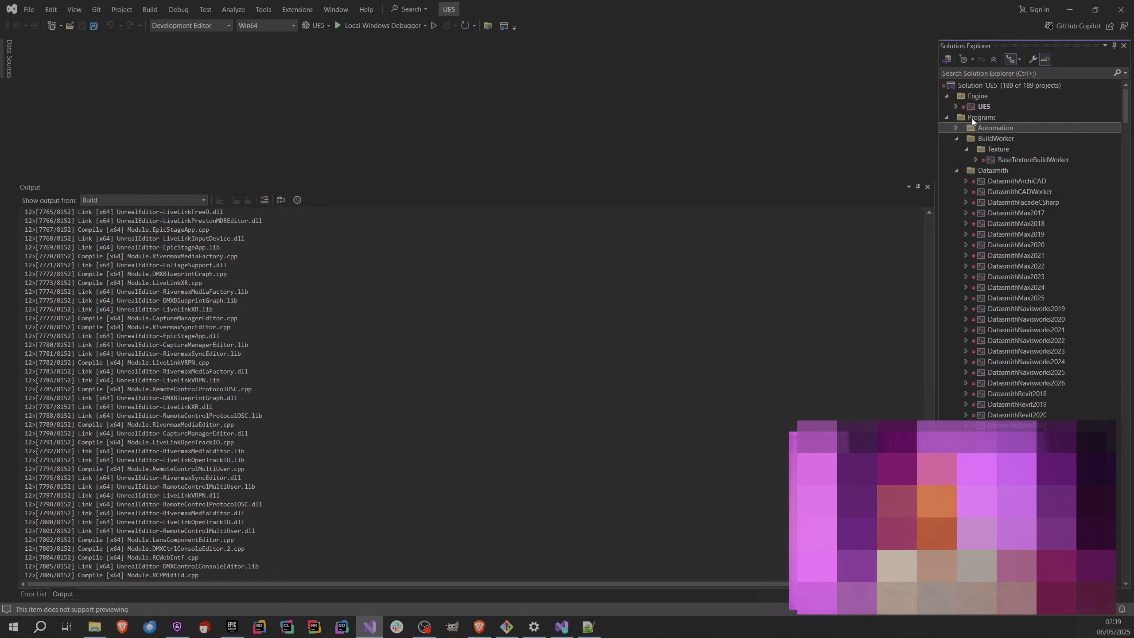
pyautogui.rightClick(972, 118)
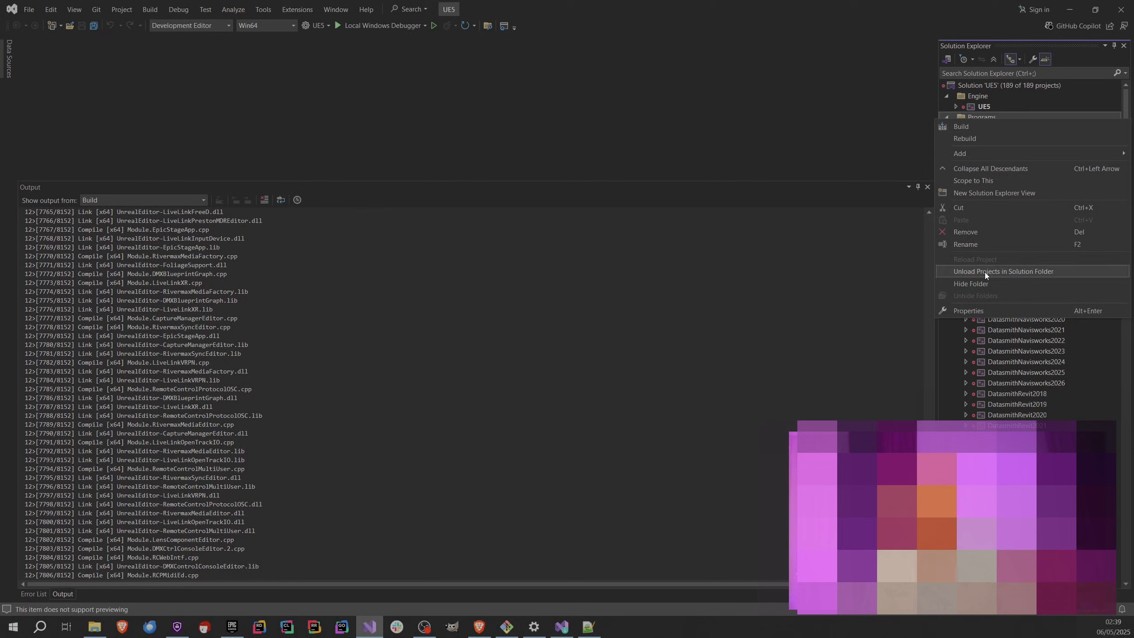
pyautogui.click(987, 169)
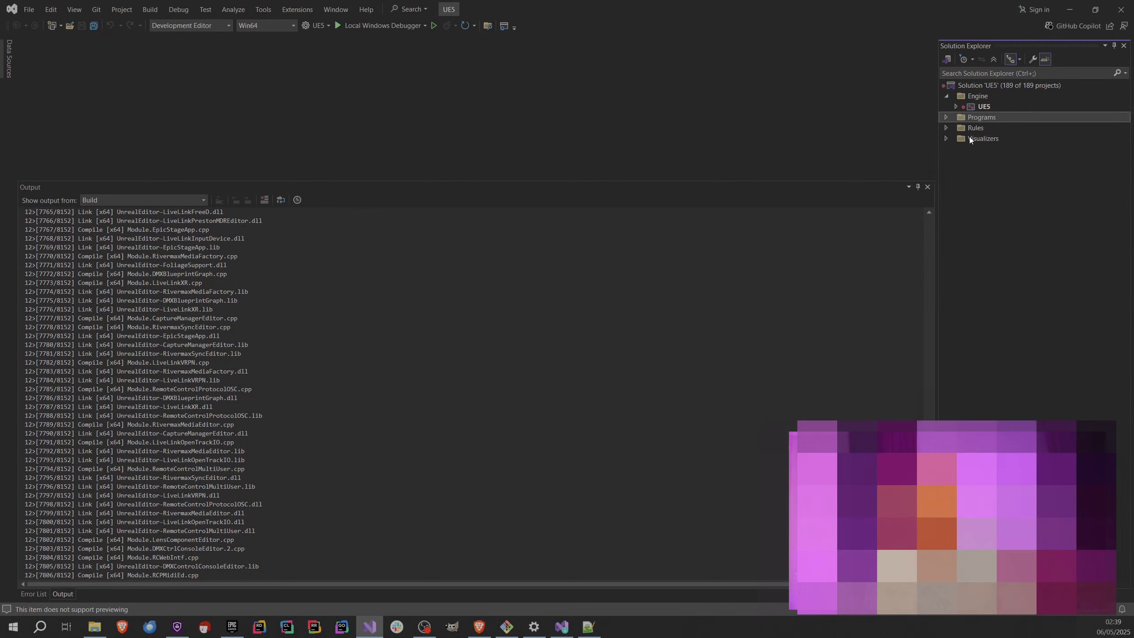
# Expand the Programs folder, find the ShaderCompileWorker project, and show its Build option without starting it.
pyautogui.click(945, 117)
pyautogui.scroll(-3, 1013, 356)
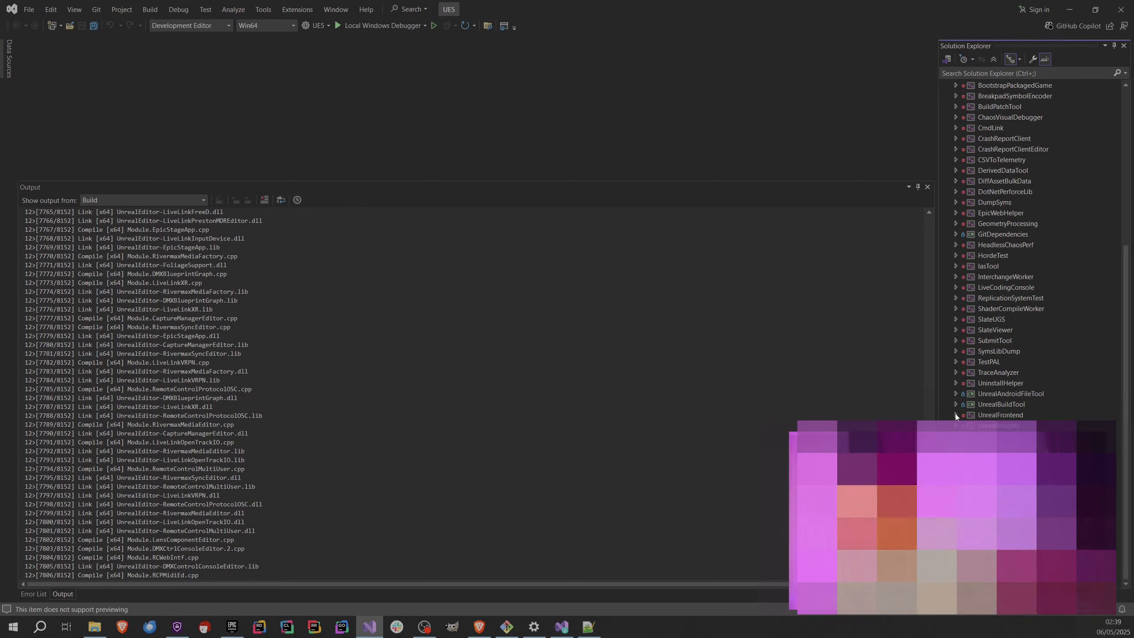
pyautogui.click(1000, 307)
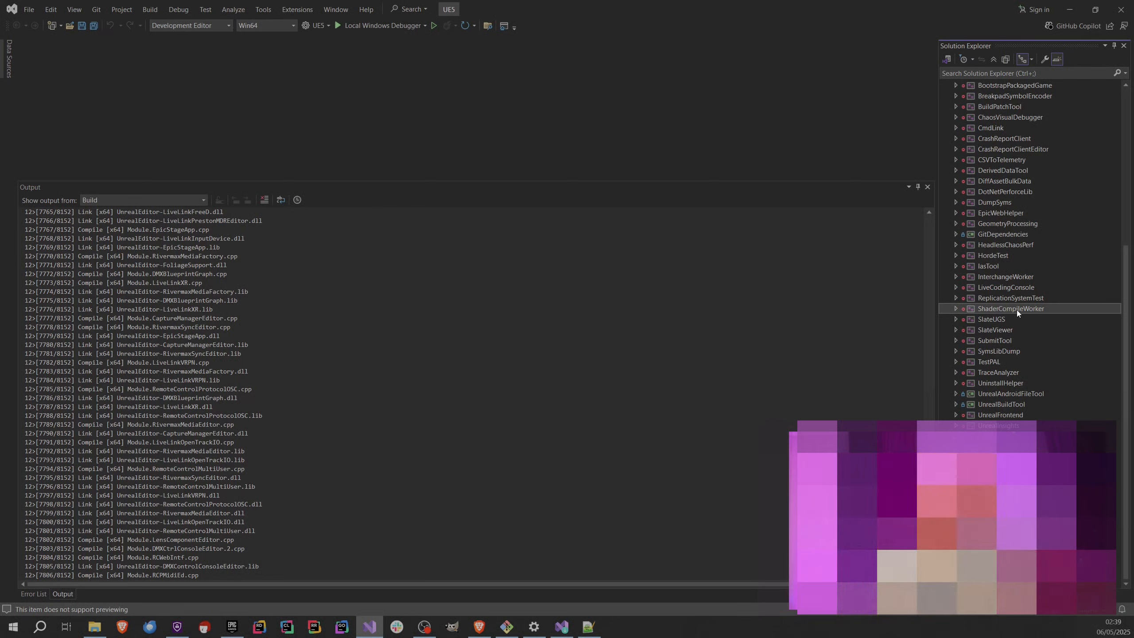
pyautogui.rightClick(994, 308)
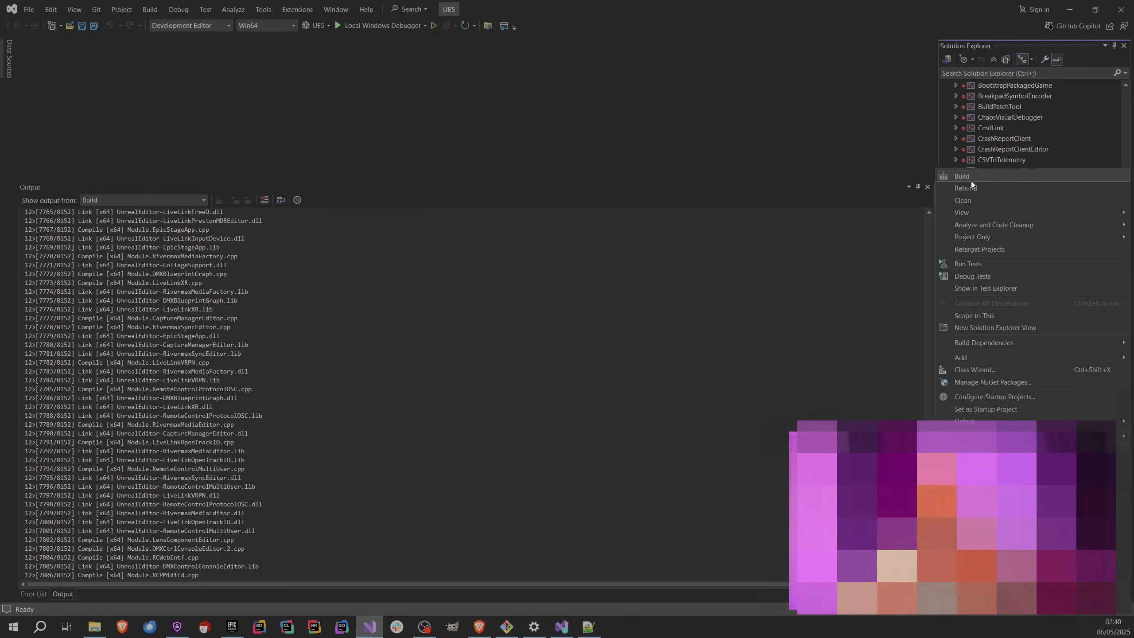
pyautogui.click(783, 311)
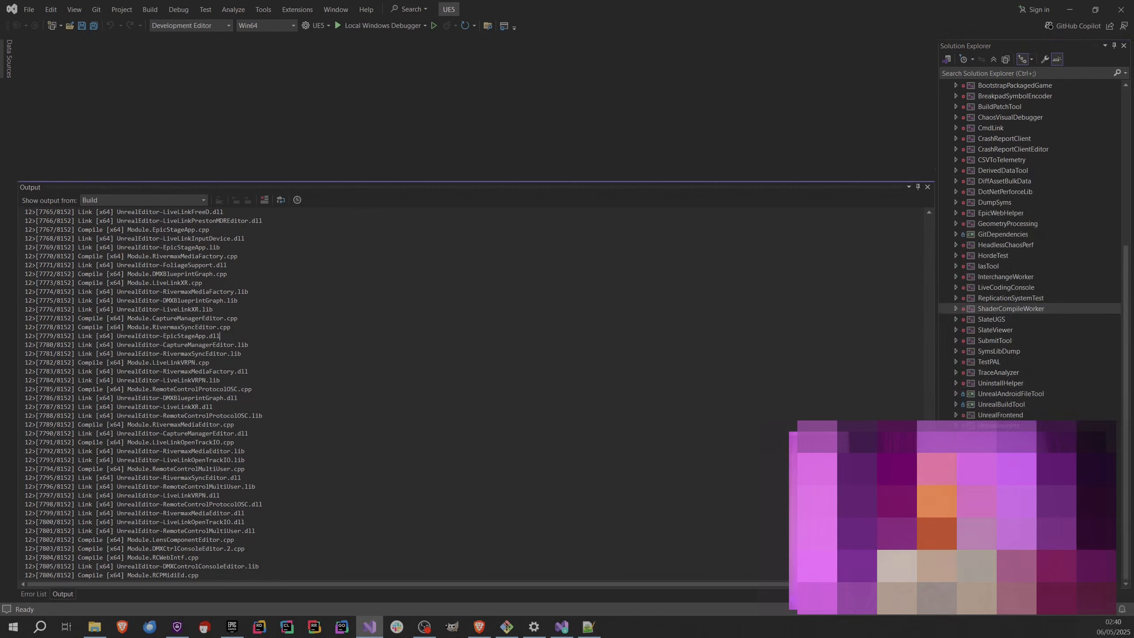
# Show the Build option of another project in the Programs folder without starting it, and collapse the folder.
pyautogui.scroll(8, 1031, 333)
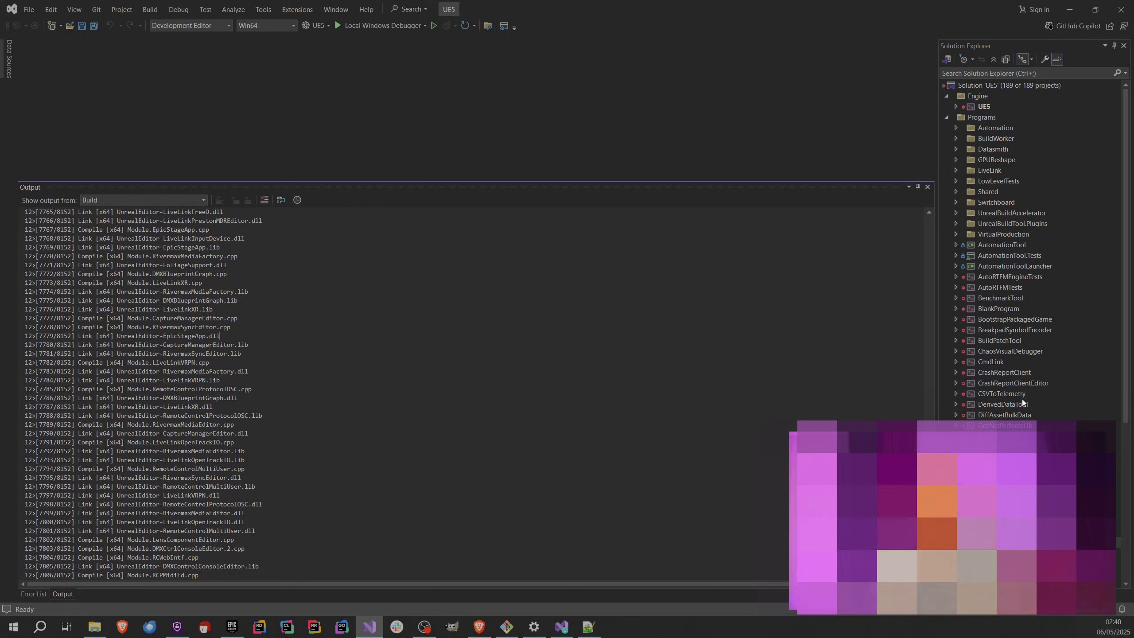
pyautogui.scroll(-3, 1031, 250)
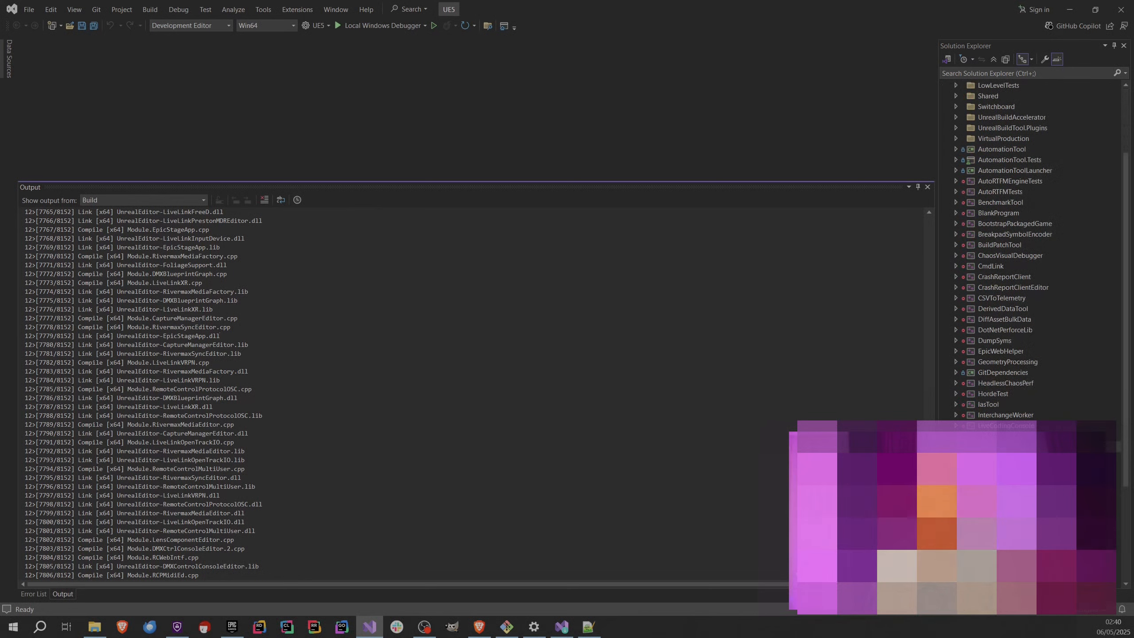
pyautogui.rightClick(987, 369)
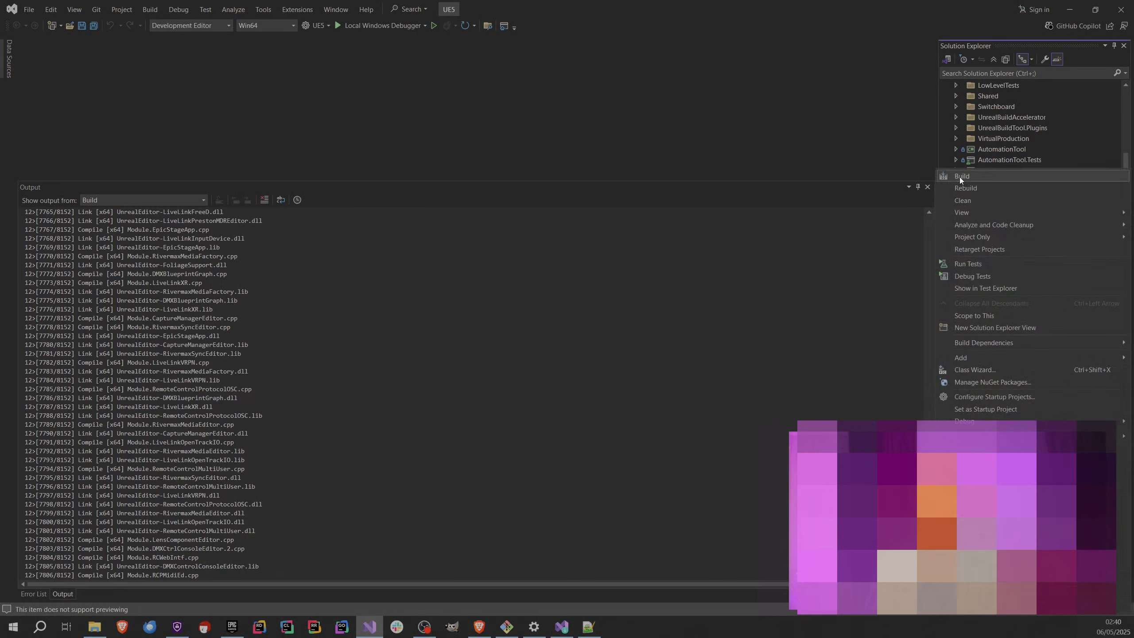
pyautogui.click(245, 522)
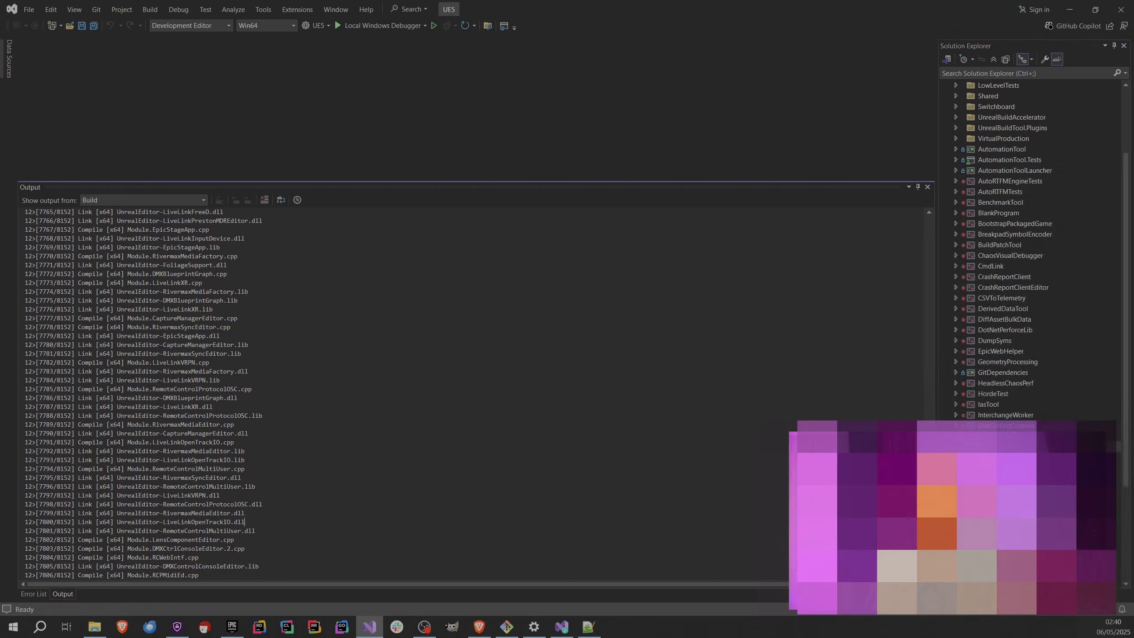
pyautogui.scroll(3, 987, 390)
pyautogui.click(950, 119)
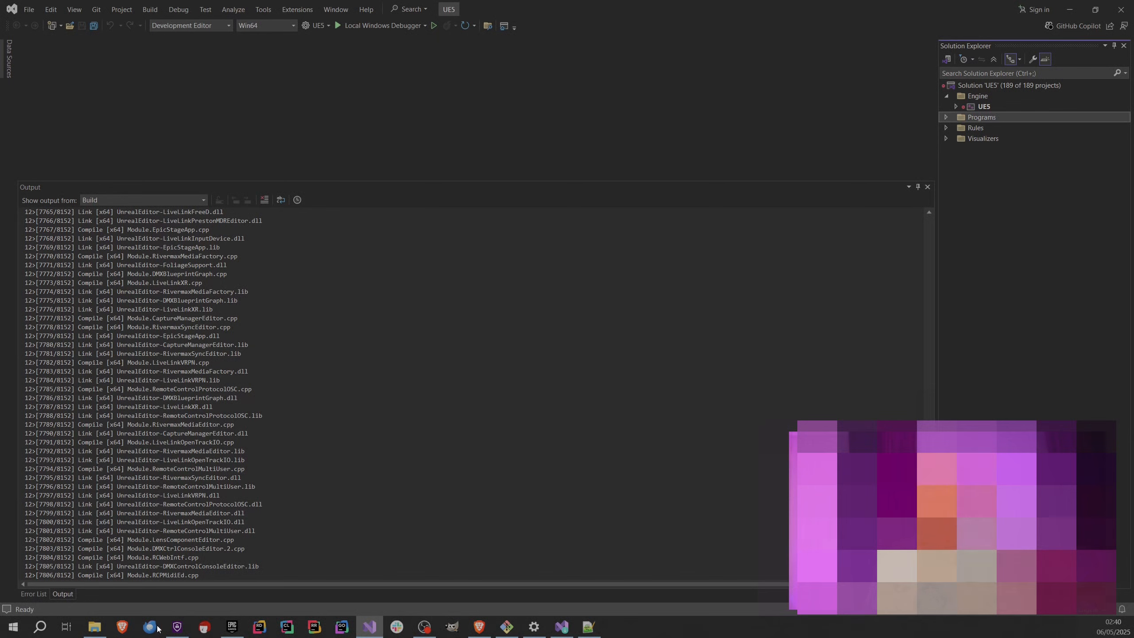
# Switch to File Explorer, open D:\OPT\UnrealEngine\Engine\Binaries\Win64, and locate UnrealEditor.exe.
pyautogui.click(95, 627)
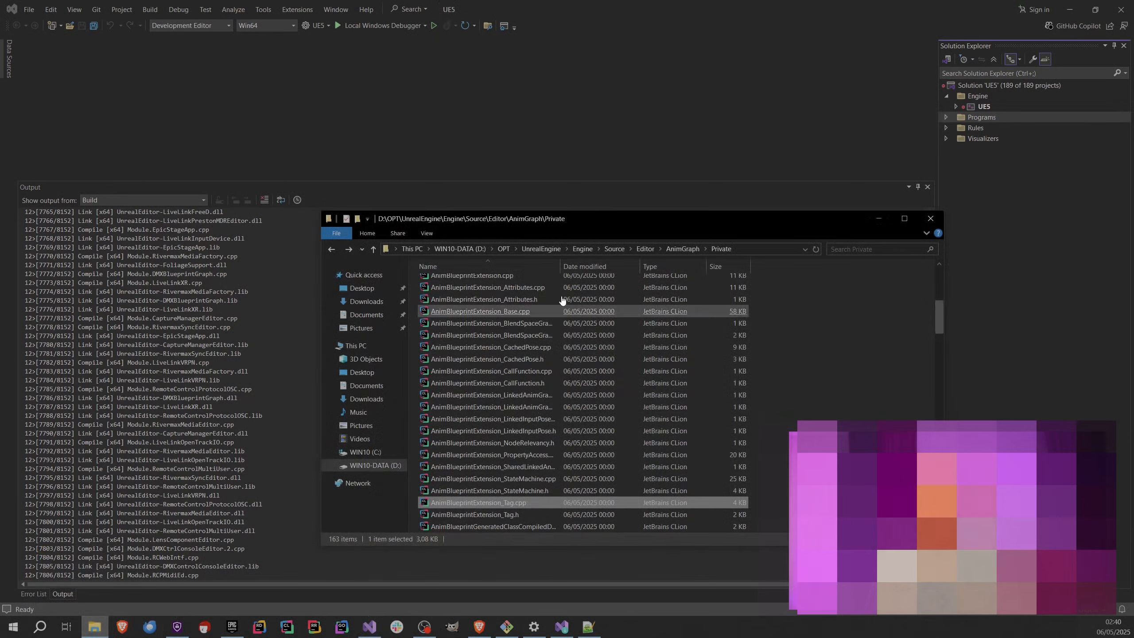
pyautogui.click(550, 251)
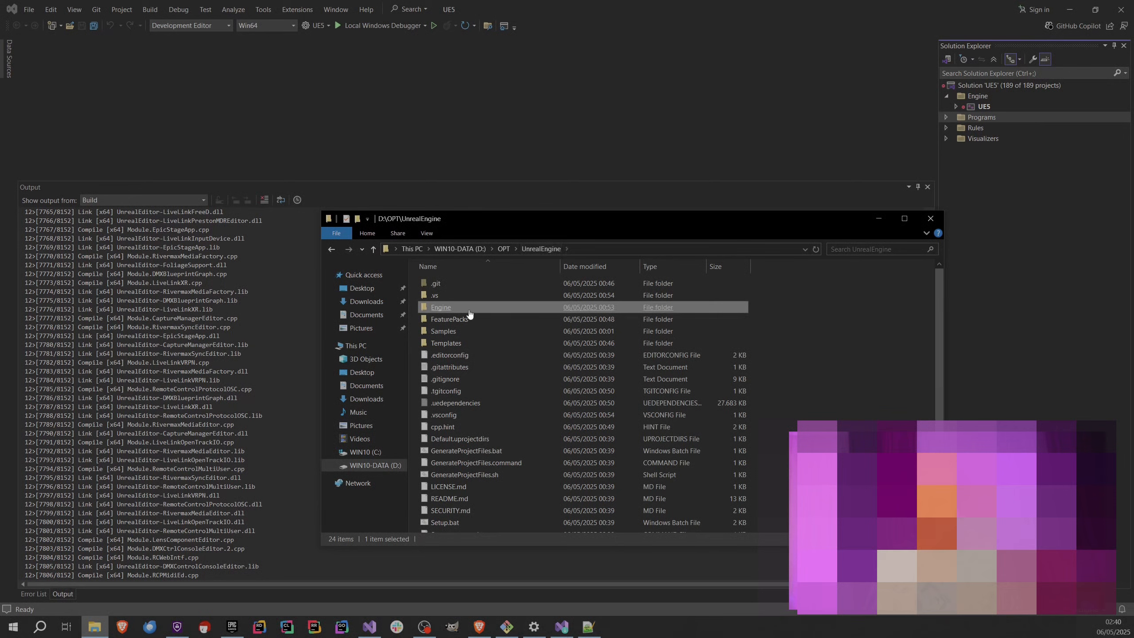
pyautogui.click(503, 249)
pyautogui.click(474, 248)
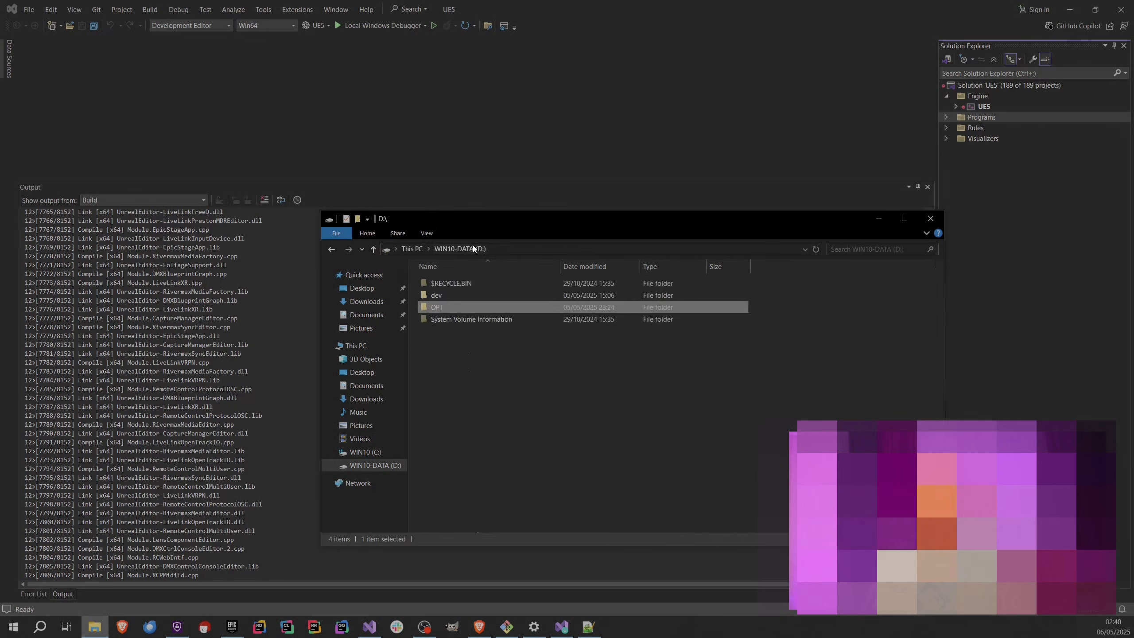
pyautogui.doubleClick(449, 308)
pyautogui.doubleClick(465, 286)
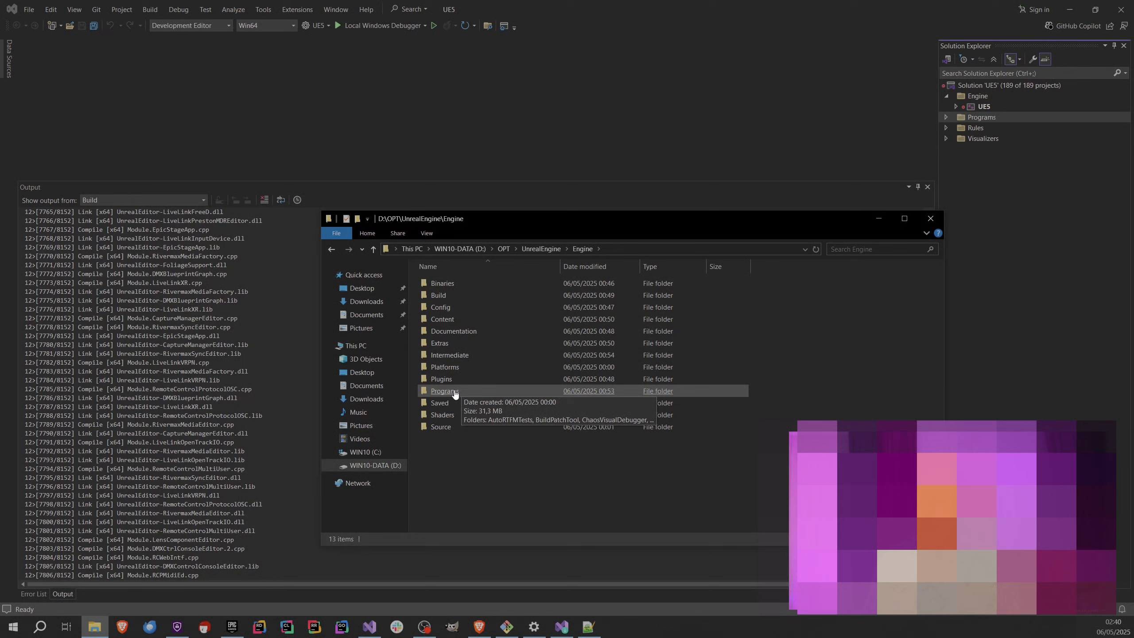
pyautogui.click(454, 393)
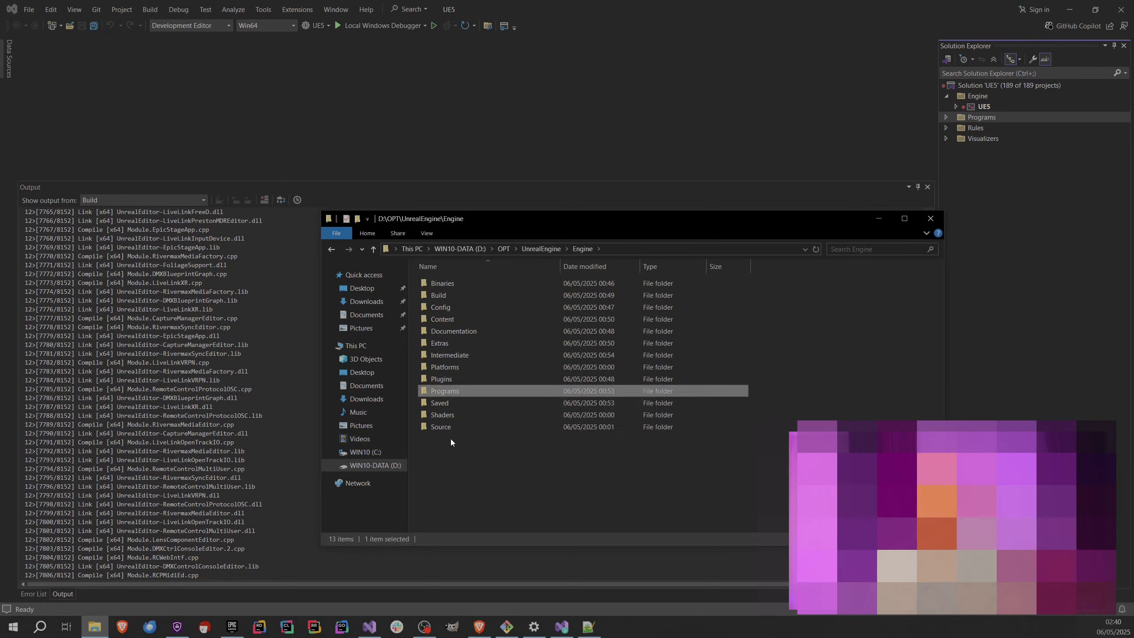
pyautogui.doubleClick(447, 284)
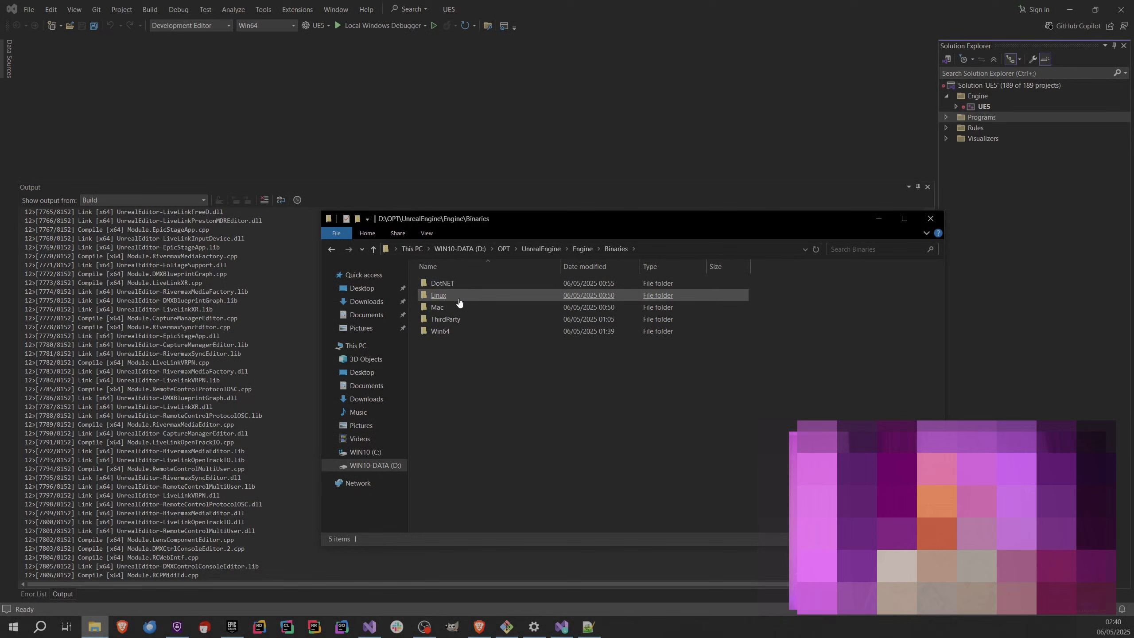
pyautogui.doubleClick(442, 332)
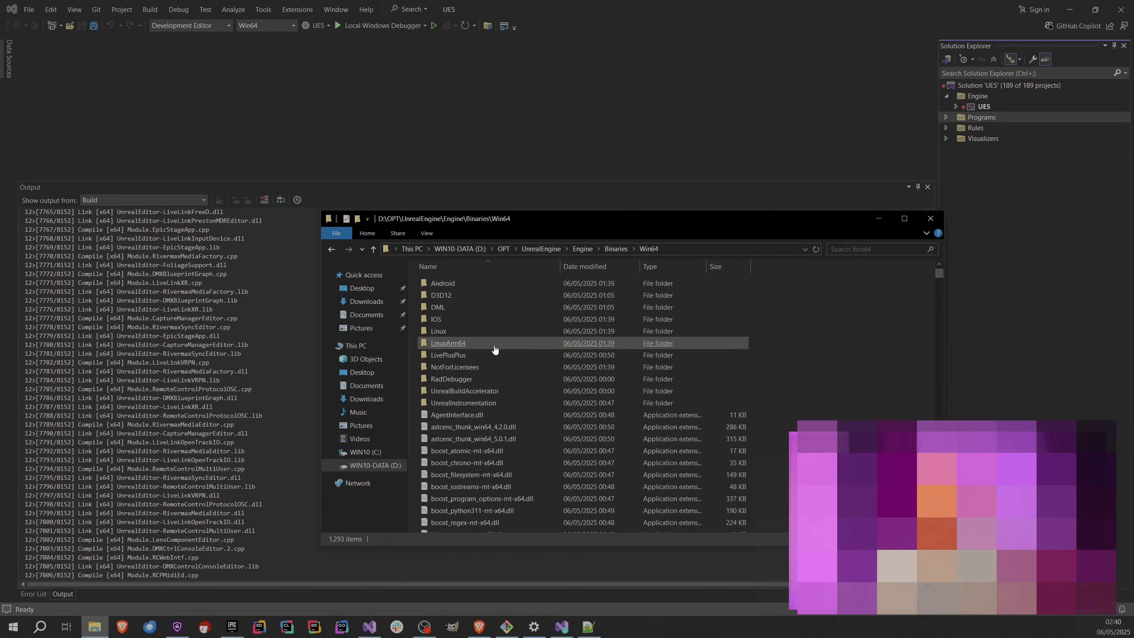
pyautogui.scroll(-20, 544, 367)
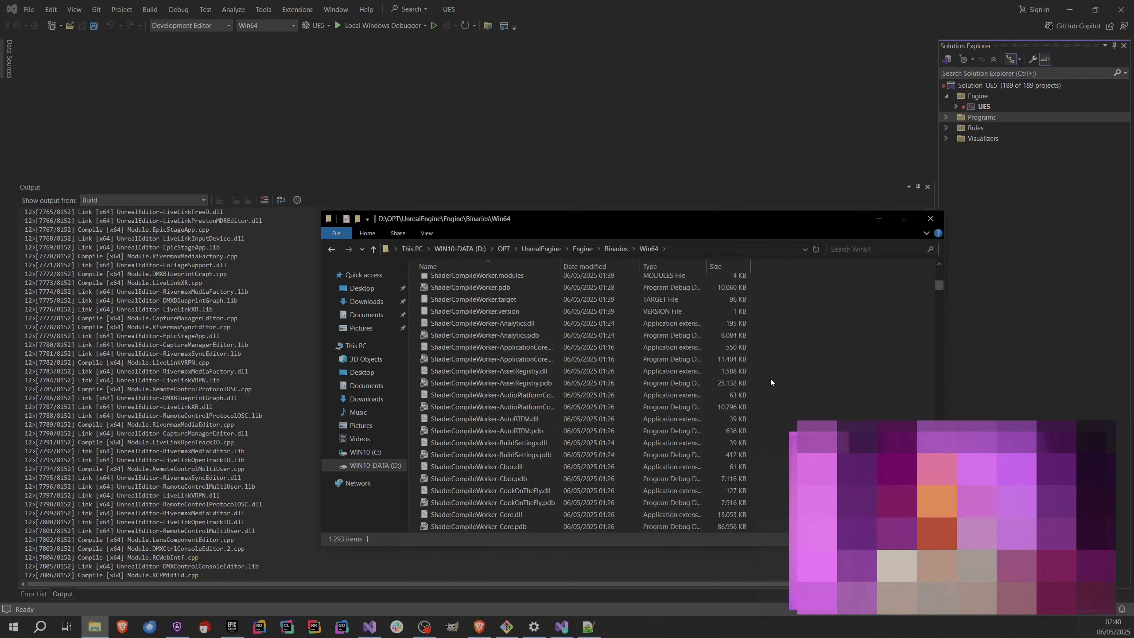
pyautogui.press('u')
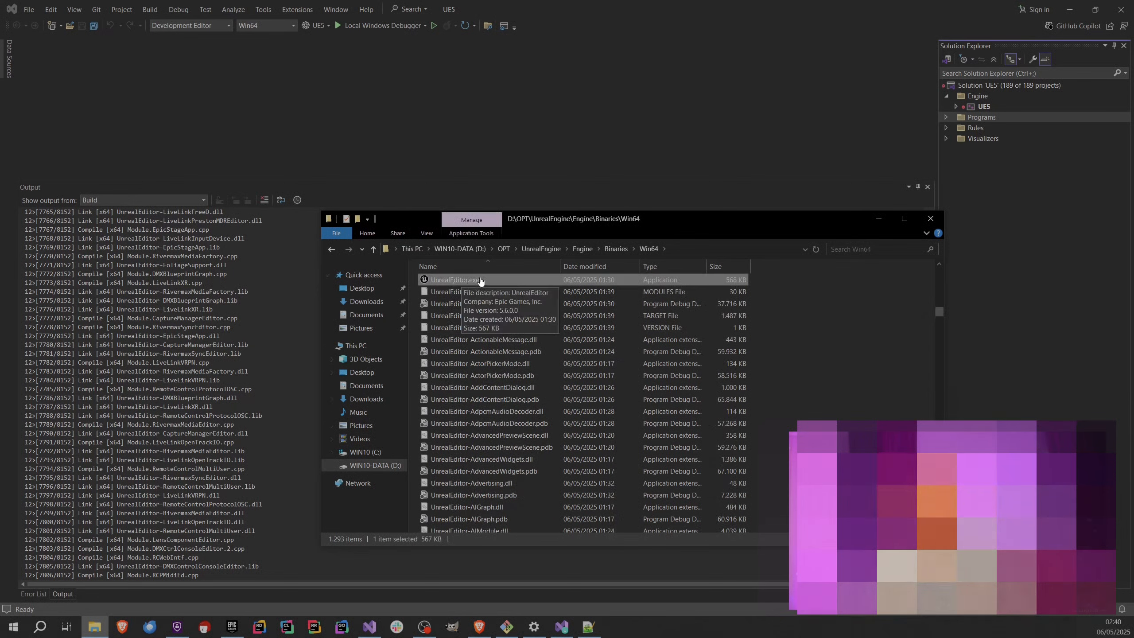
# Open the Desktop folder in a second File Explorer window, move it clear of the Win64 folder window, and reactivate the Win64 window.
pyautogui.hotkey('ctrl', 'n')
pyautogui.click(379, 301)
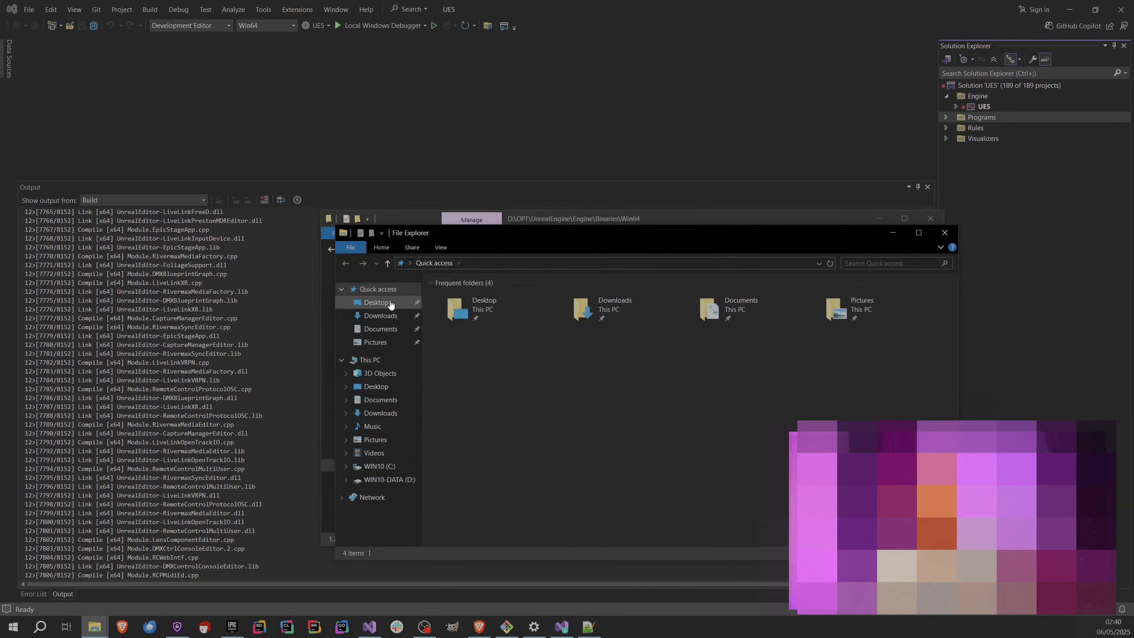
pyautogui.moveTo(517, 236); pyautogui.dragTo(417, 33)
pyautogui.click(777, 384)
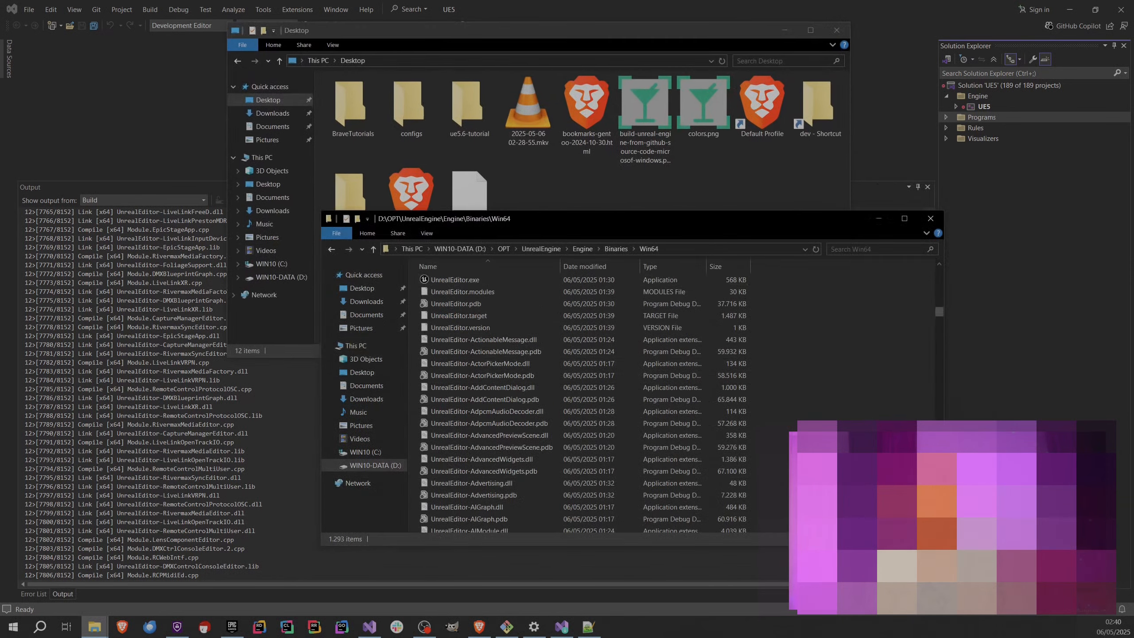
# Create a shortcut to UnrealEditor.exe from the Win64 folder in the Desktop folder and demonstrate the shortcut creation a second time without keeping it.
pyautogui.moveTo(460, 281); pyautogui.dragTo(679, 185)
pyautogui.click(719, 222)
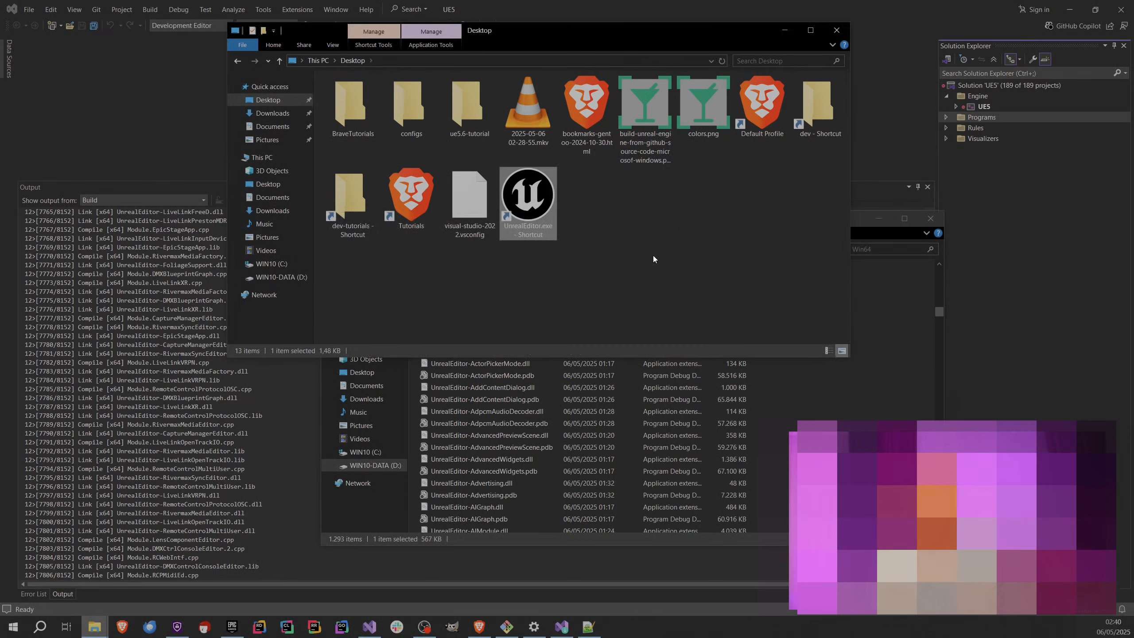
pyautogui.rightClick(901, 401)
pyautogui.moveTo(477, 283); pyautogui.dragTo(712, 188)
pyautogui.click(631, 206)
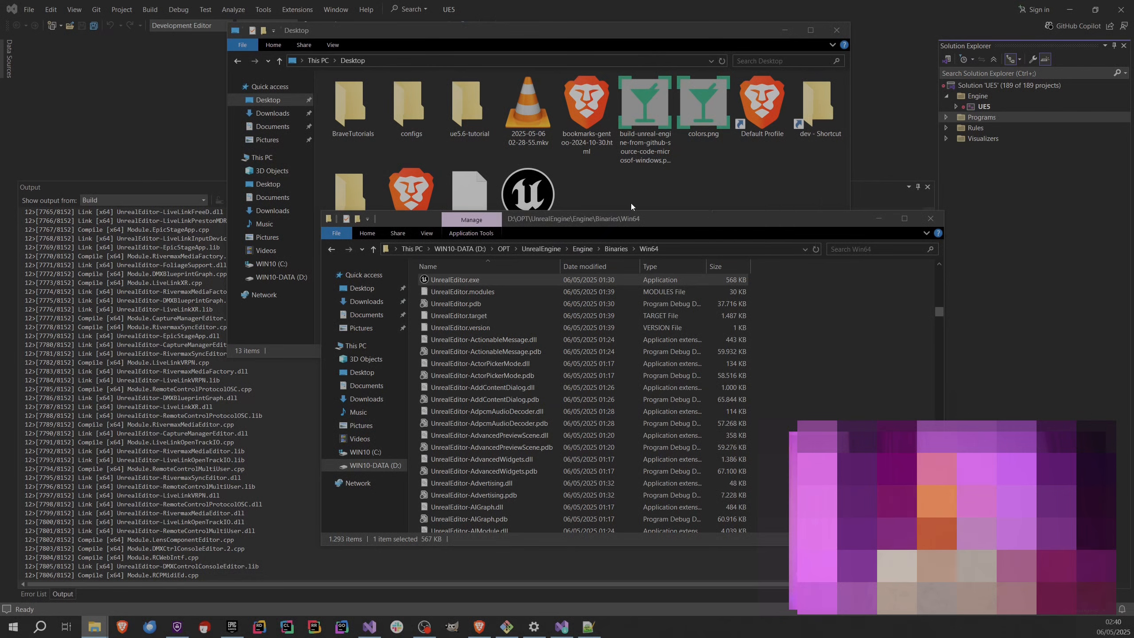
# Move the Win64 folder window aside, launch Unreal Editor from its new desktop shortcut, and close Visual Studio.
pyautogui.moveTo(697, 221); pyautogui.dragTo(772, 259)
pyautogui.doubleClick(527, 205)
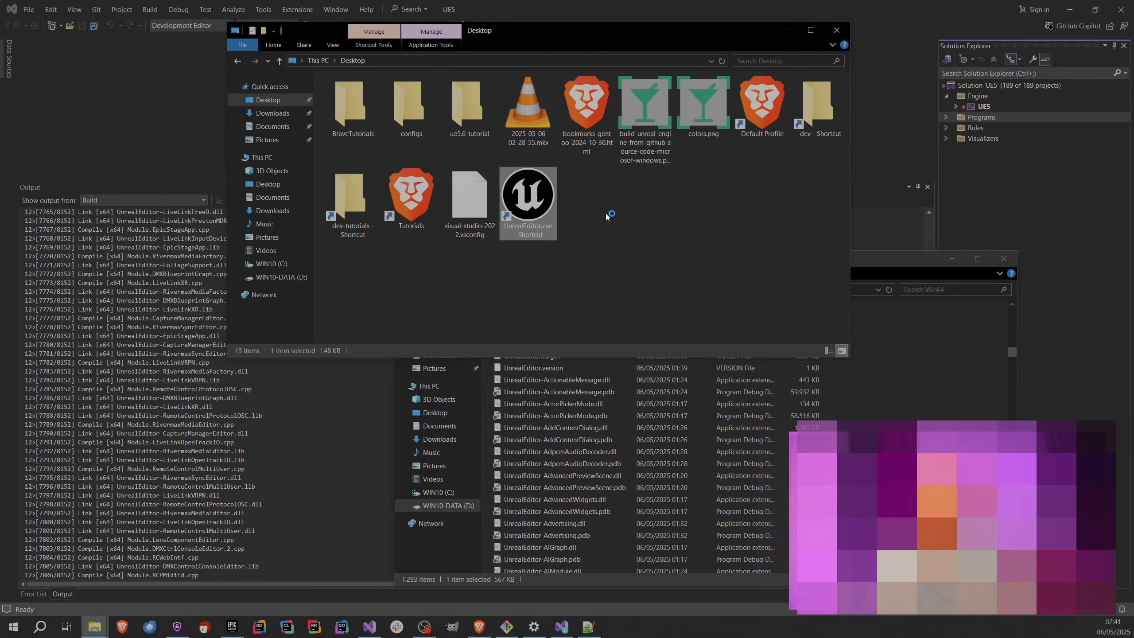
pyautogui.click(1128, 6)
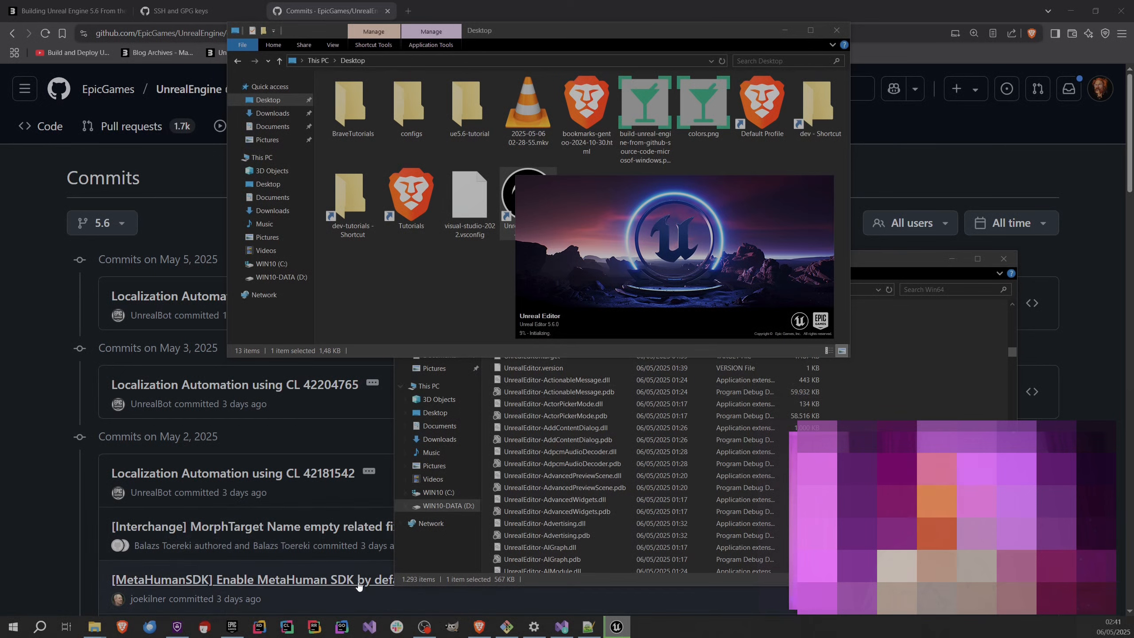
# Switch to the Epic Games Launcher, show the engine versions in the library, remove the uninstalled 5.3.2 slot, and minimize the launcher.
pyautogui.click(239, 631)
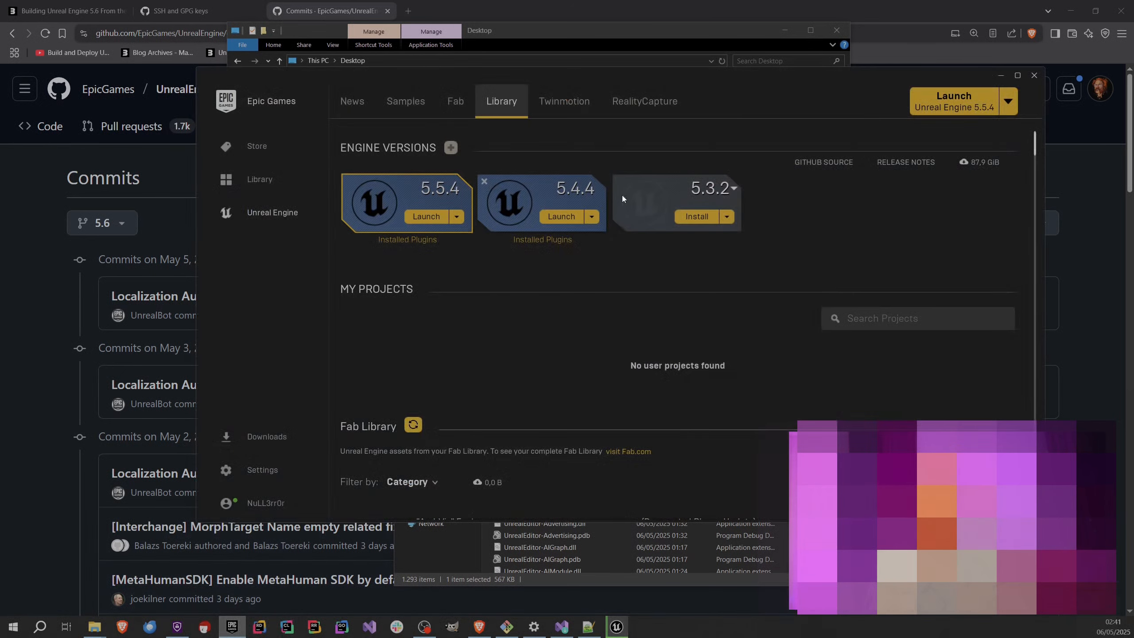
pyautogui.click(621, 181)
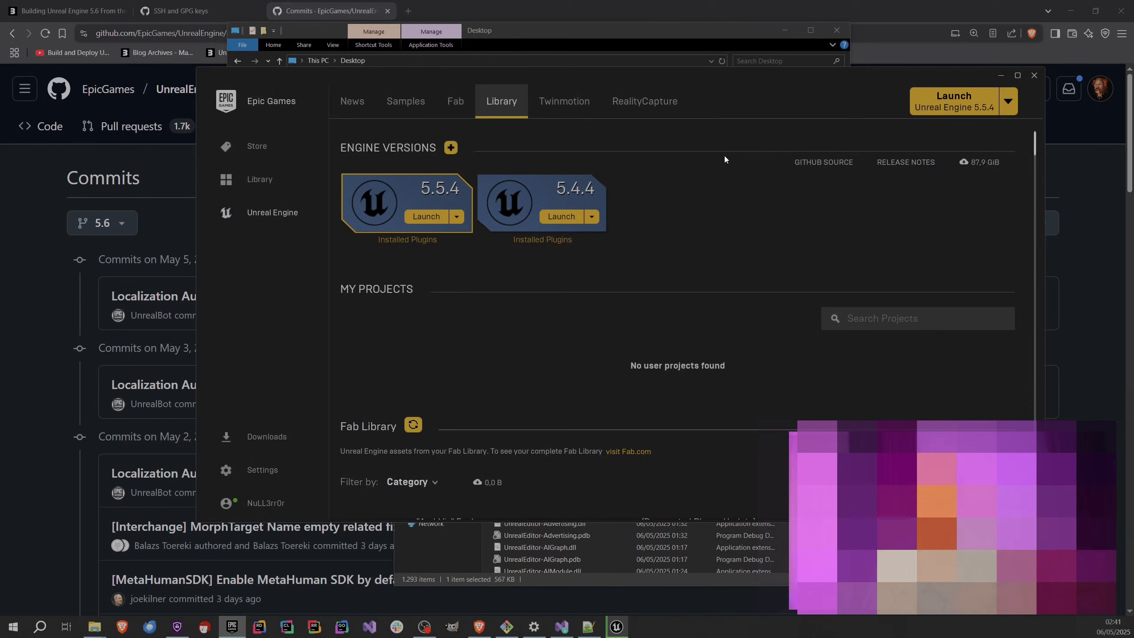
pyautogui.click(1000, 74)
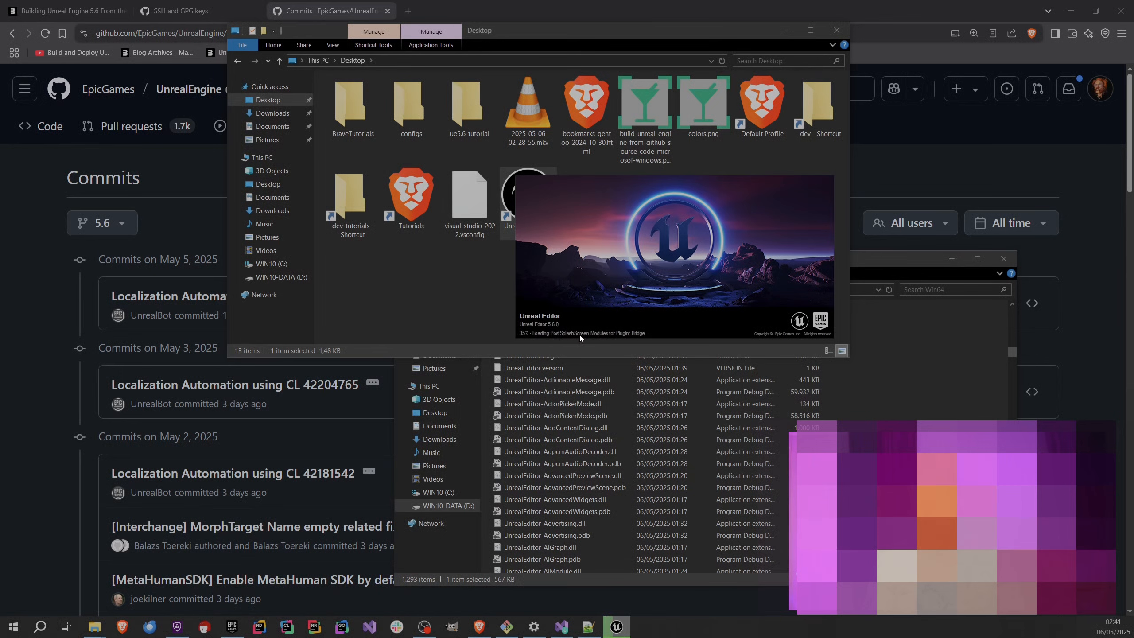
# Close the Desktop and Win64 File Explorer windows, moving the Unreal Editor splash screen out of the way.
pyautogui.moveTo(588, 313); pyautogui.dragTo(456, 389)
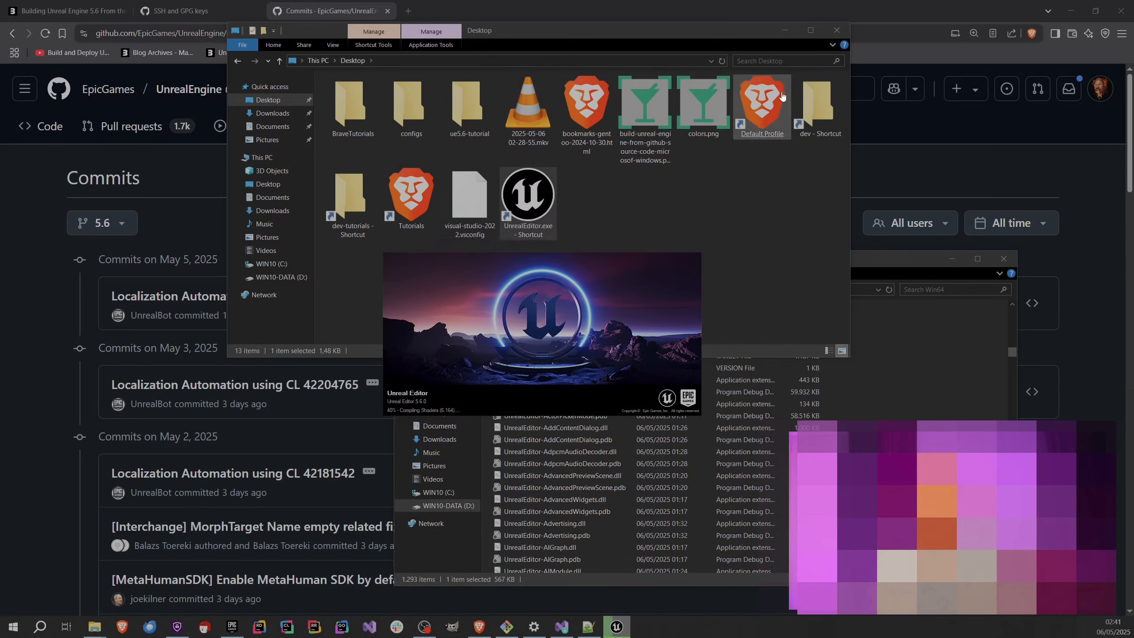
pyautogui.click(835, 32)
pyautogui.moveTo(539, 322); pyautogui.dragTo(580, 200)
pyautogui.moveTo(503, 291); pyautogui.dragTo(543, 242)
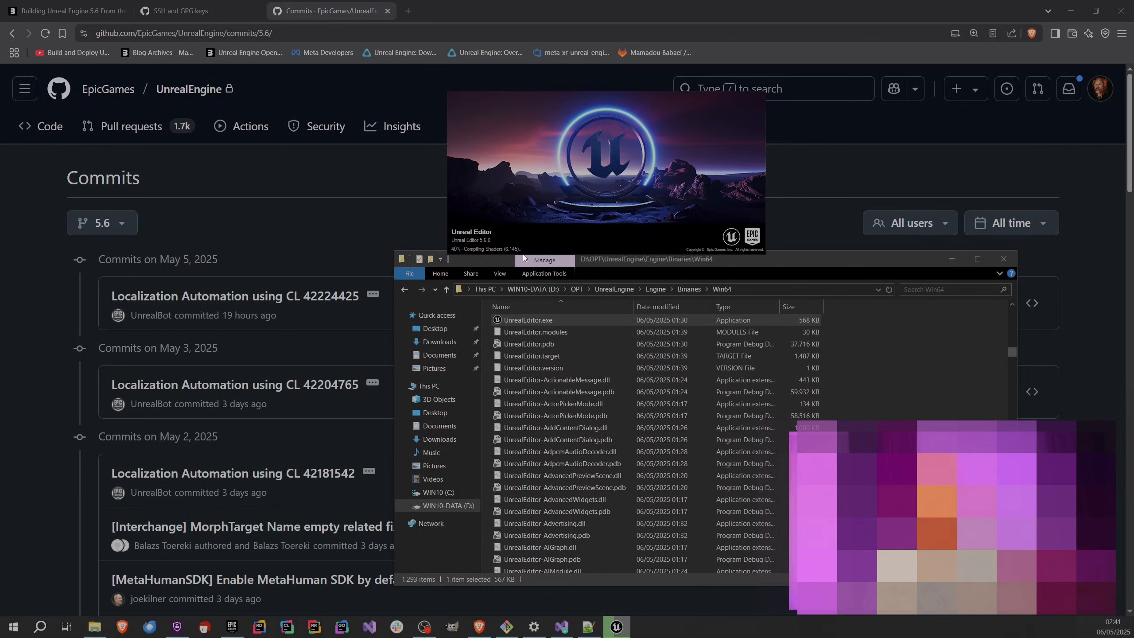
pyautogui.click(1005, 259)
pyautogui.moveTo(580, 228); pyautogui.dragTo(612, 290)
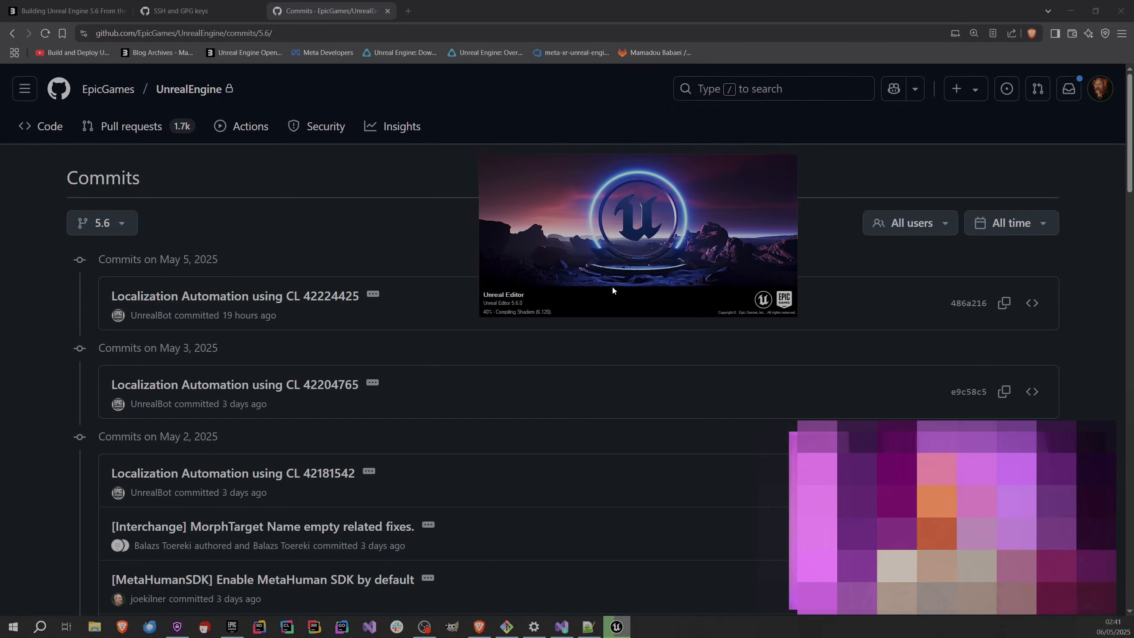
# Show the beginning of the Building Unreal Engine 5.6 blog article in the browser, with the Unreal Editor splash screen placed beside its title.
pyautogui.click(66, 15)
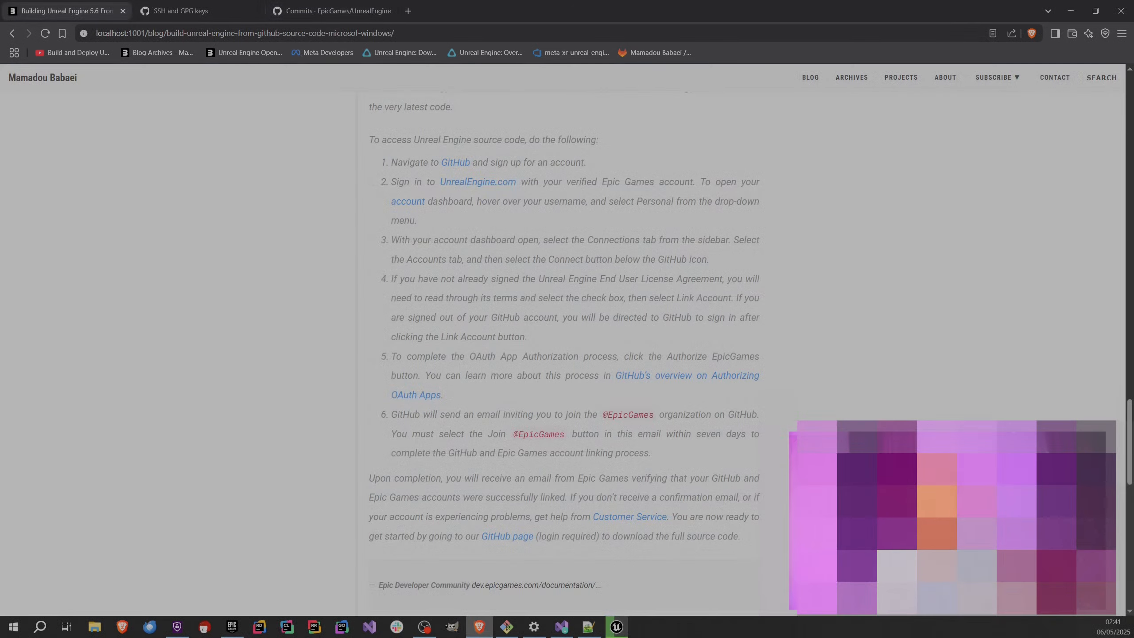
pyautogui.scroll(20, 559, 451)
pyautogui.scroll(5, 560, 451)
pyautogui.click(616, 627)
pyautogui.moveTo(650, 195); pyautogui.dragTo(968, 227)
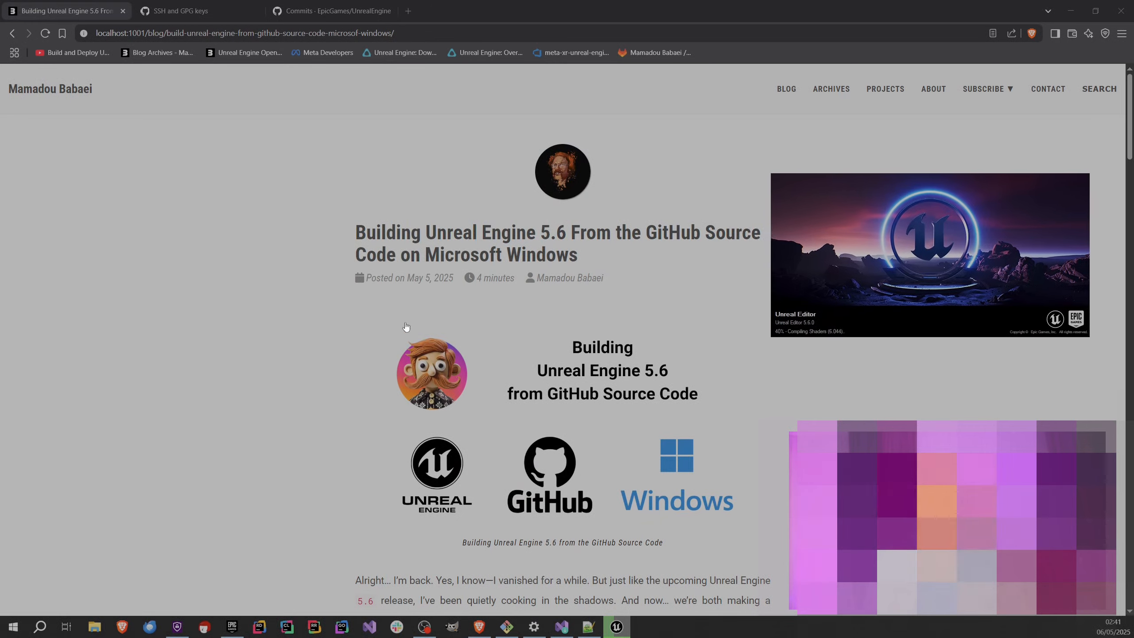
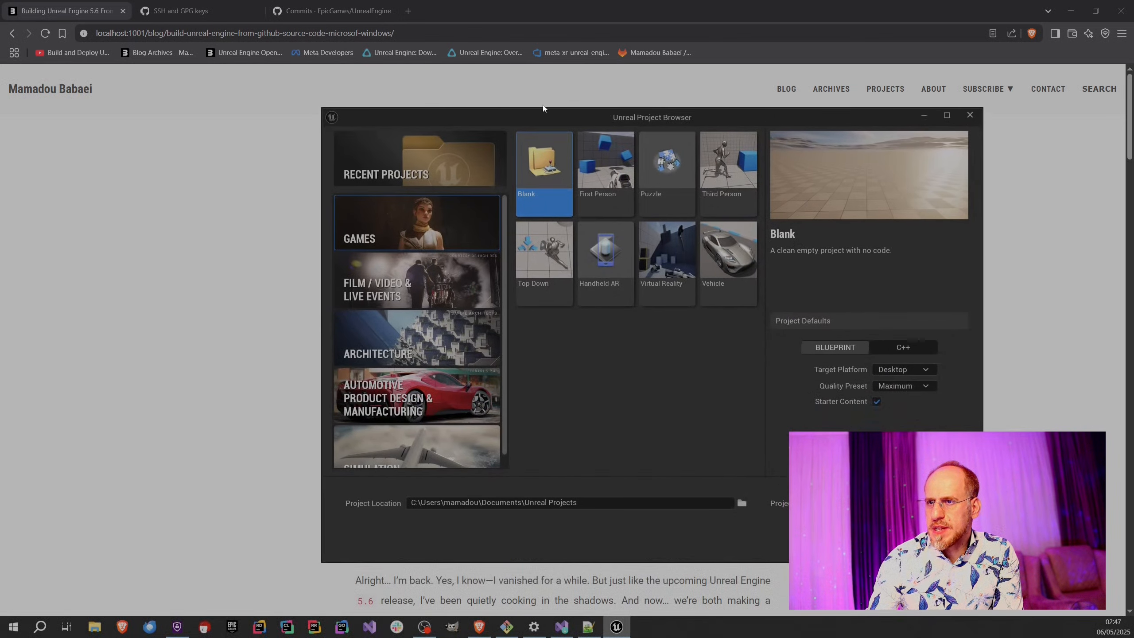
# Move the Unreal Project Browser window slightly and set the project location to a MyProject folder on the Desktop.
pyautogui.moveTo(528, 117); pyautogui.dragTo(494, 101)
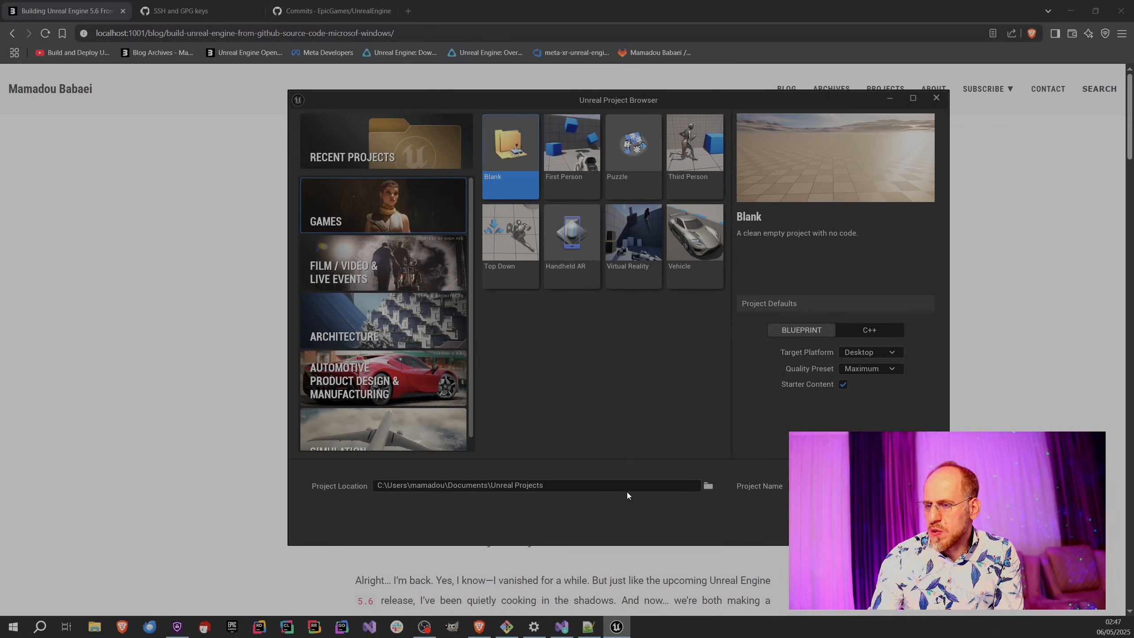
pyautogui.click(709, 487)
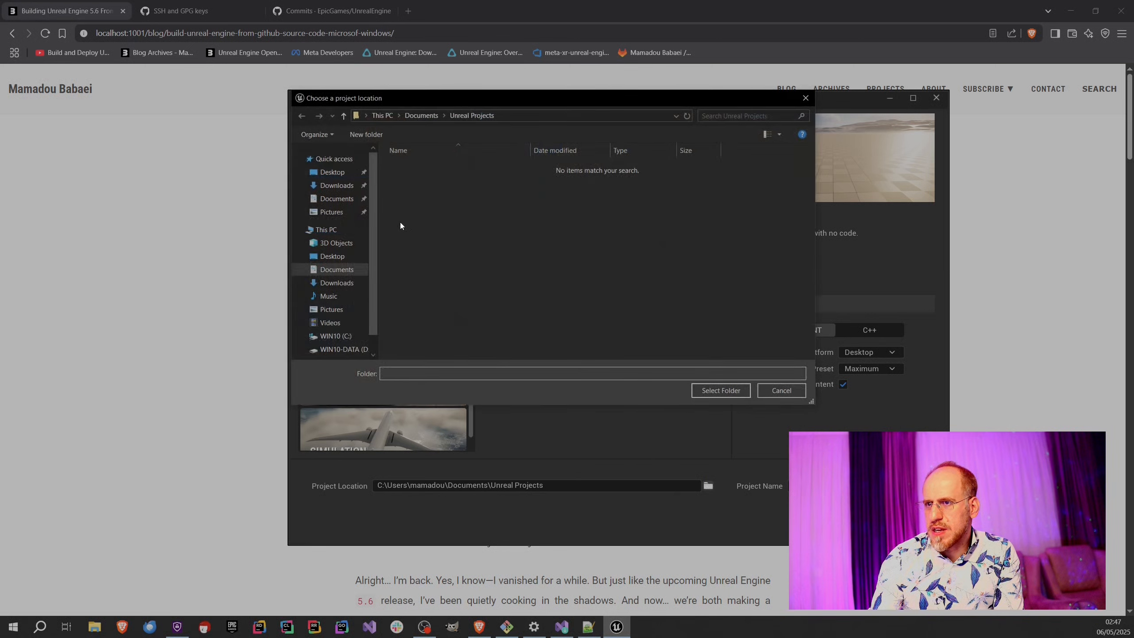
pyautogui.click(332, 172)
pyautogui.click(708, 390)
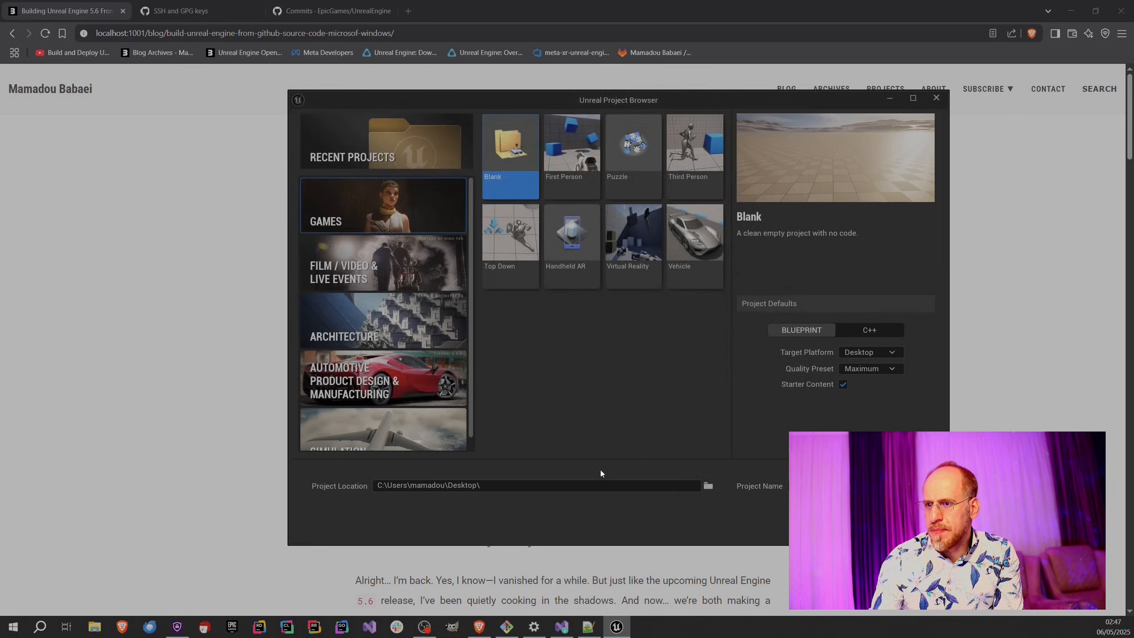
pyautogui.write('M')
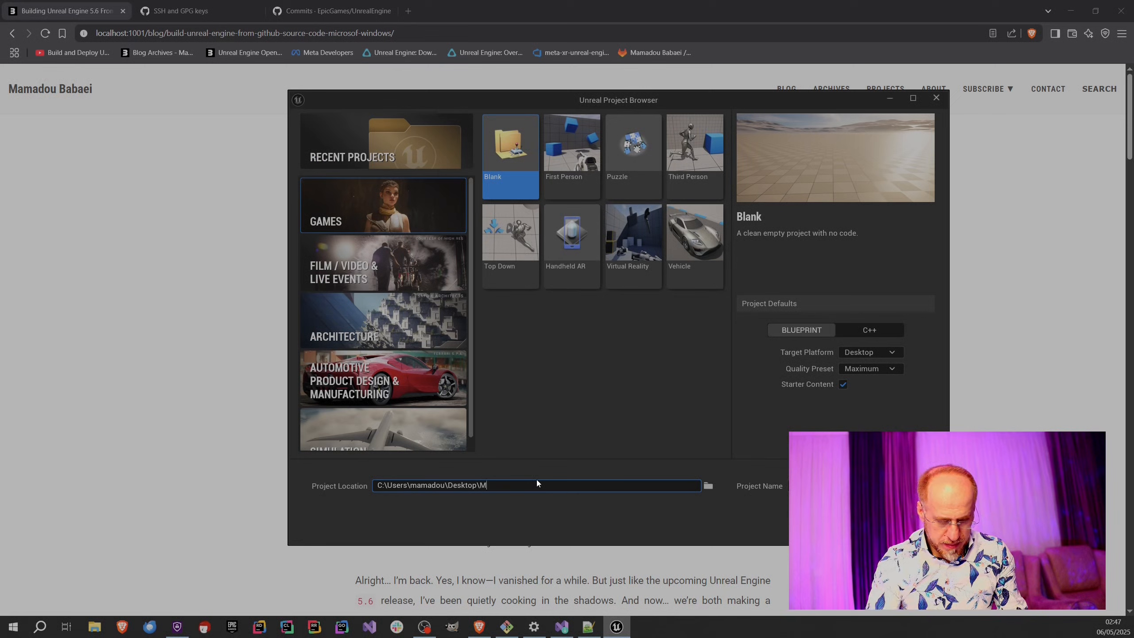
pyautogui.write('yProjec')
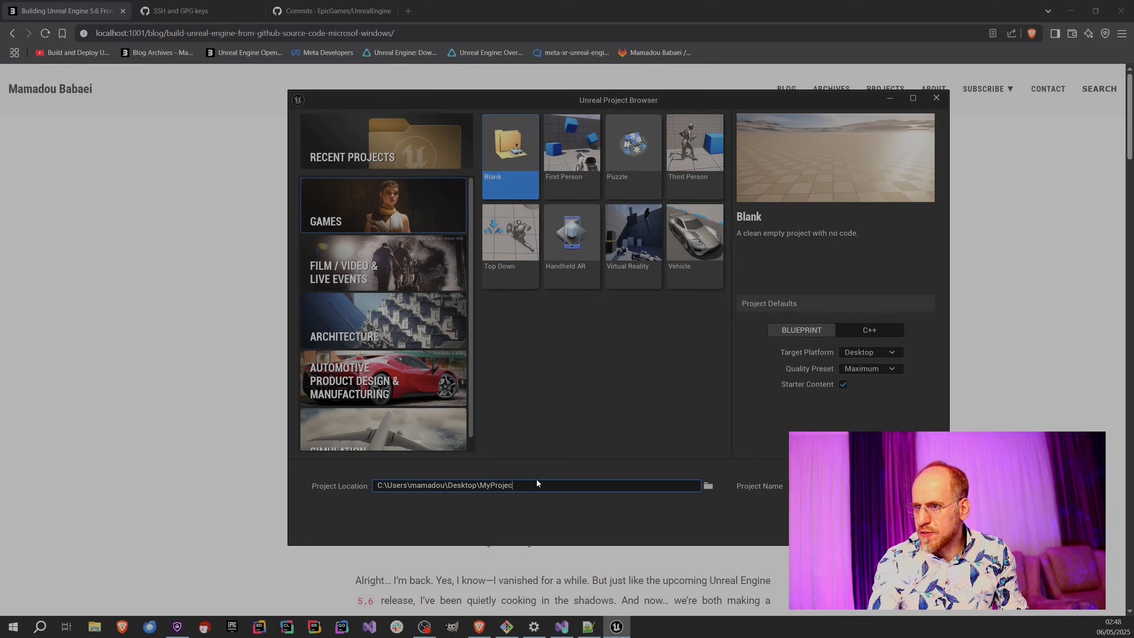
pyautogui.write('t')
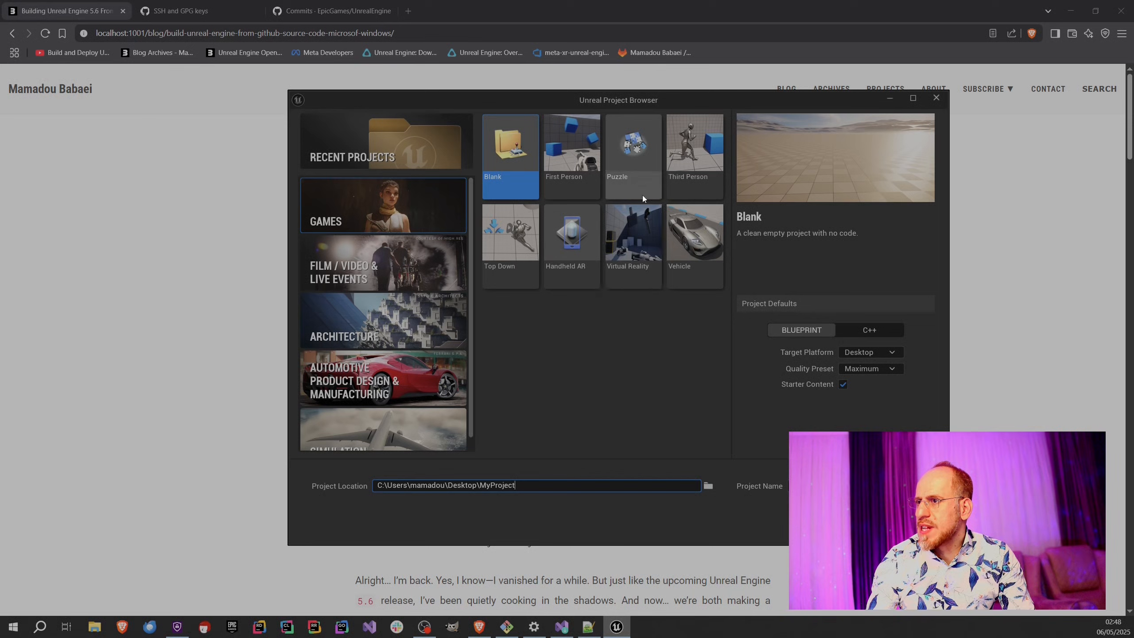
# Create a Blueprint project from the Third Person template and move the loading splash screen clear of the article title.
pyautogui.click(688, 162)
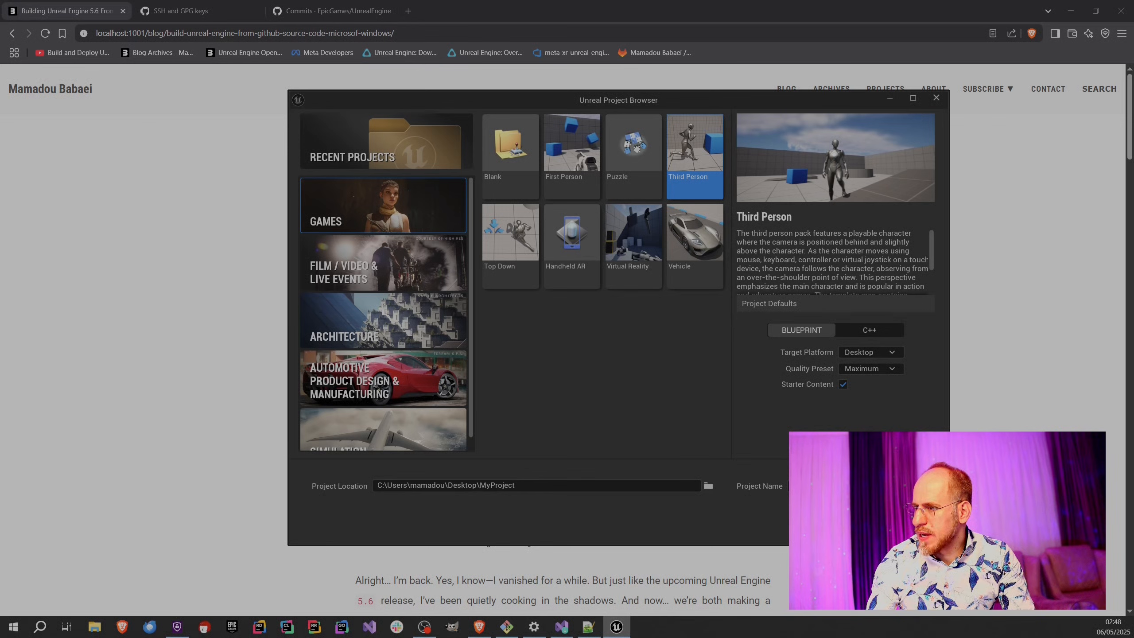
pyautogui.click(855, 525)
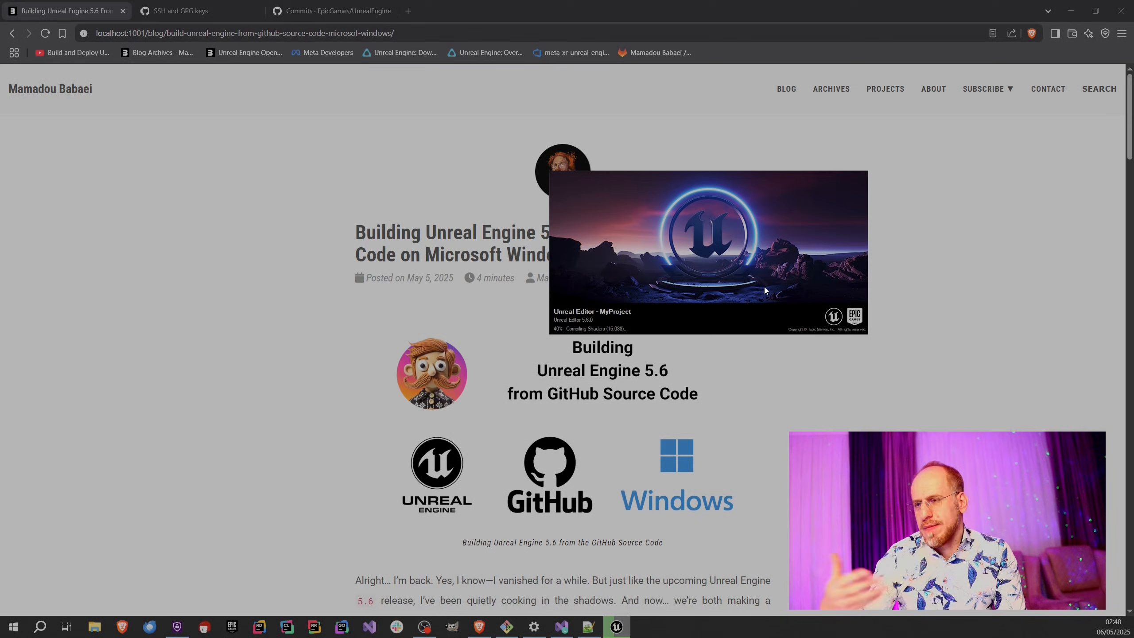
pyautogui.moveTo(764, 287); pyautogui.dragTo(913, 297)
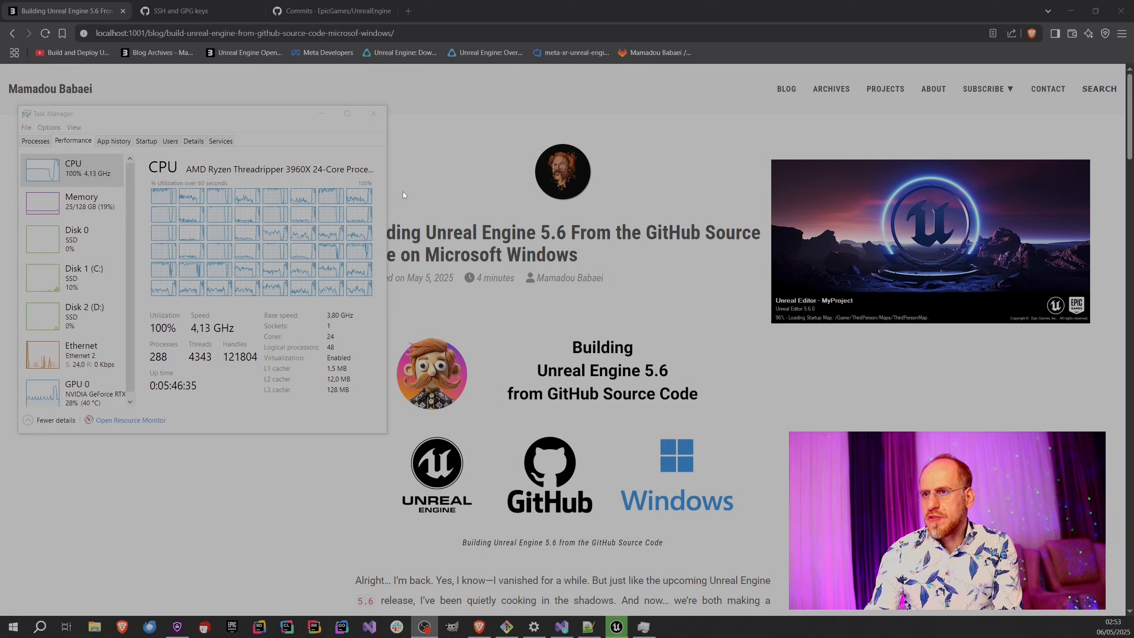
# Close Task Manager while the project loads, and dismiss the Message Log window in the opened editor.
pyautogui.click(372, 113)
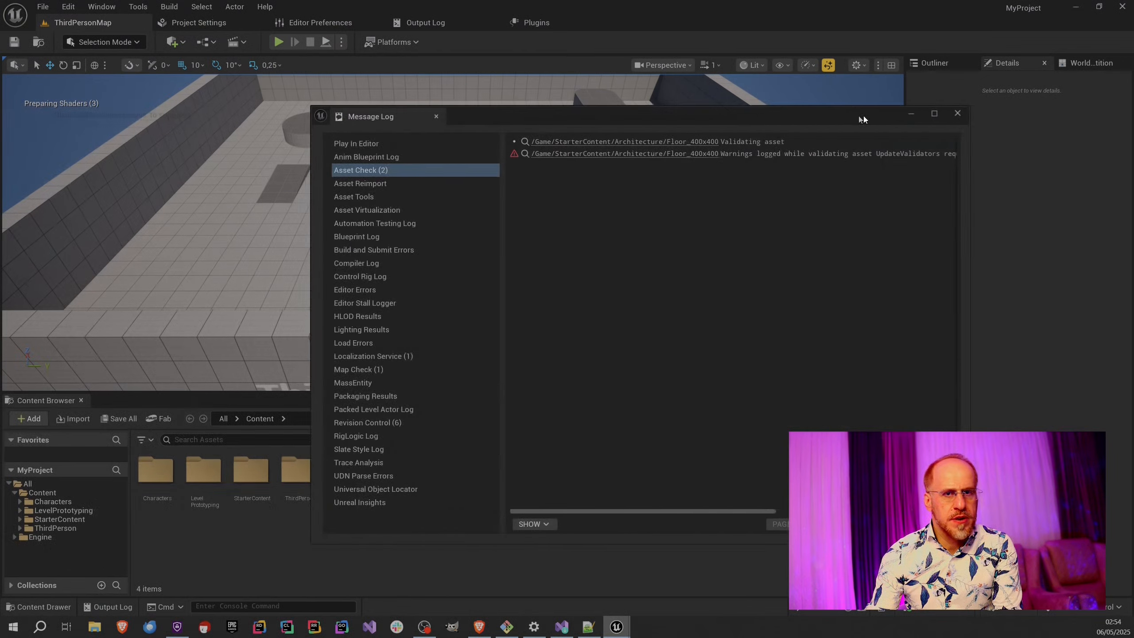
pyautogui.moveTo(863, 115); pyautogui.dragTo(964, 133)
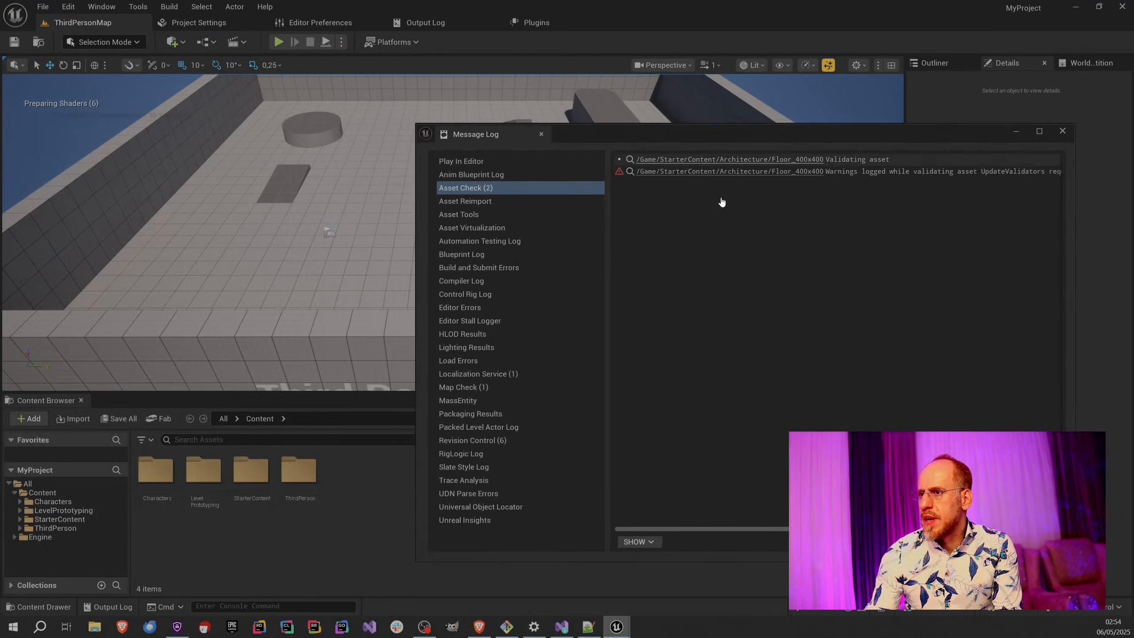
pyautogui.click(1063, 132)
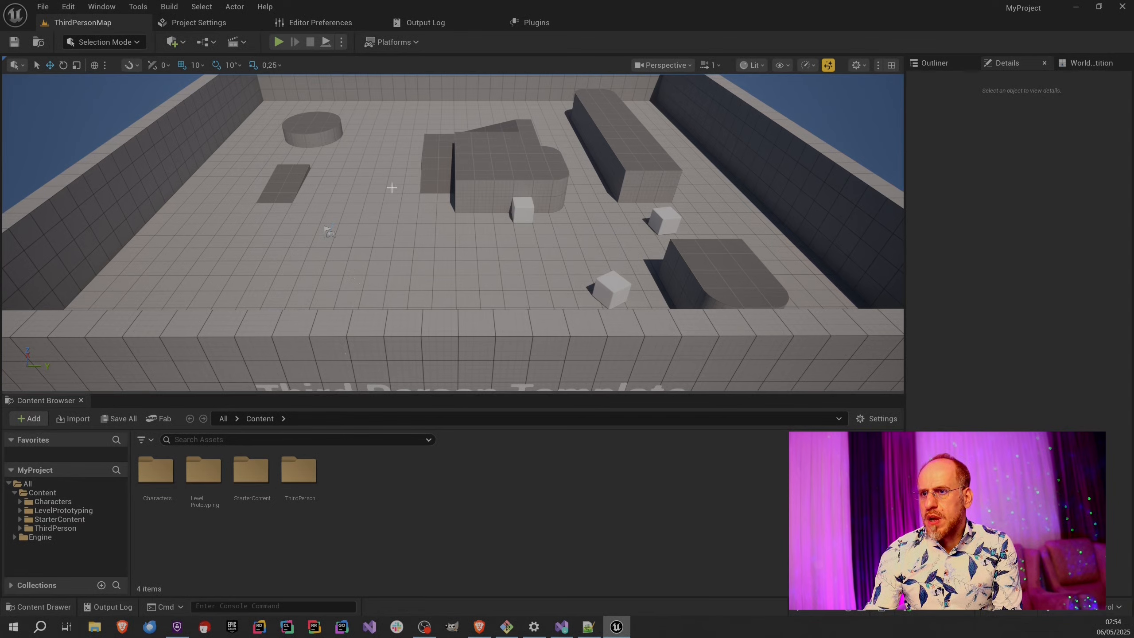
# Play-test ThirdPersonMap in the viewport, running and jumping the character around the level, and end the play session.
pyautogui.click(278, 42)
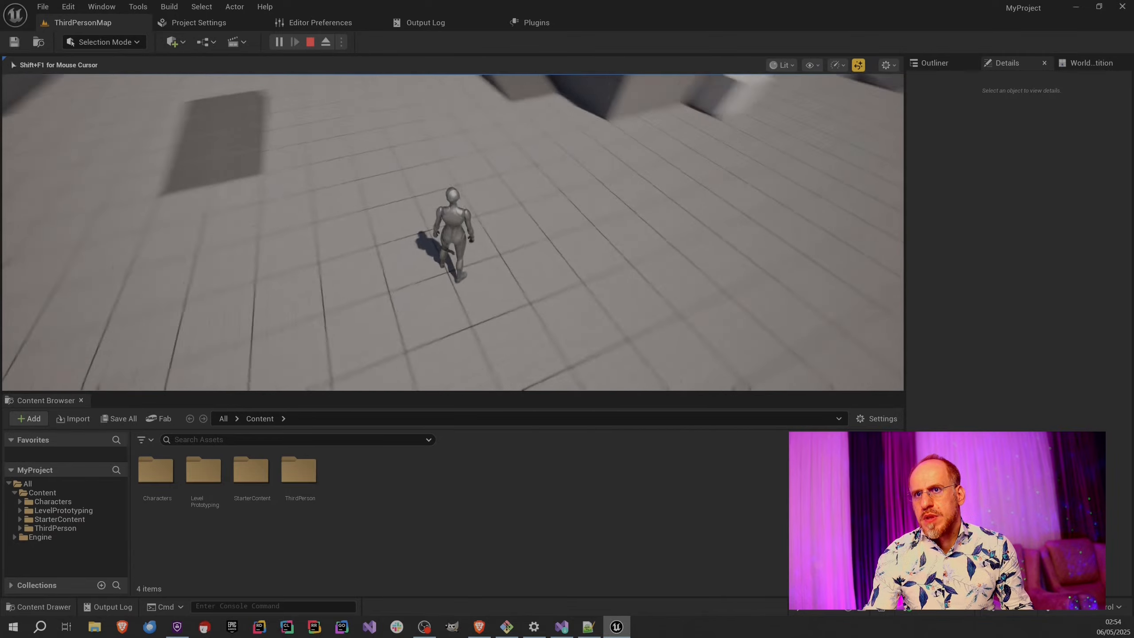
pyautogui.press('w')
pyautogui.press('space')
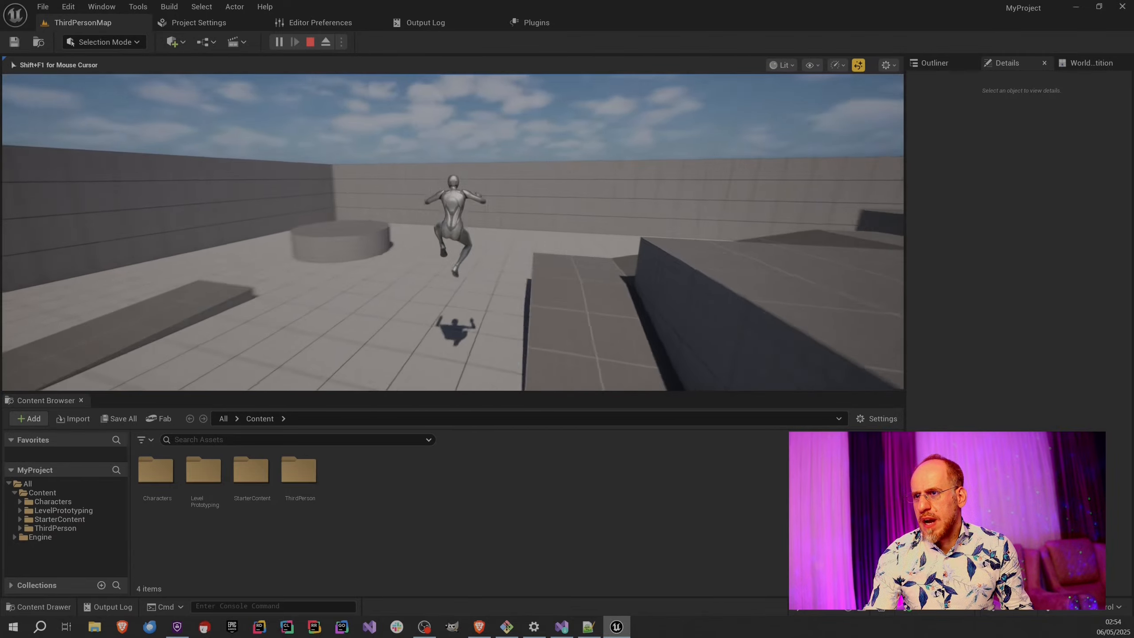
pyautogui.press('space')
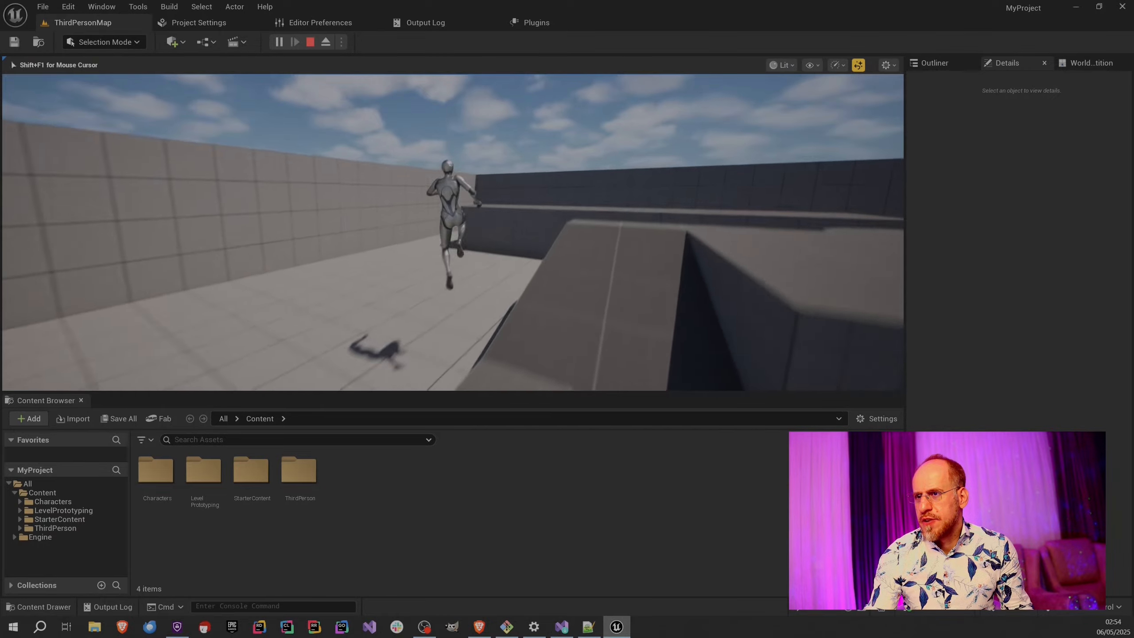
pyautogui.press('w')
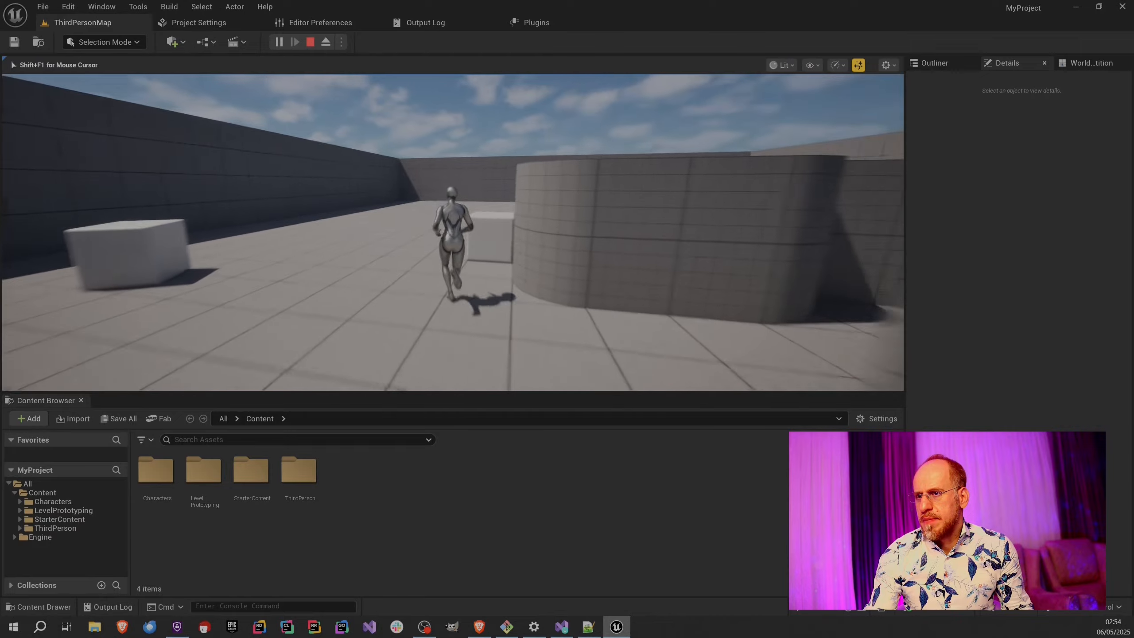
pyautogui.press('space')
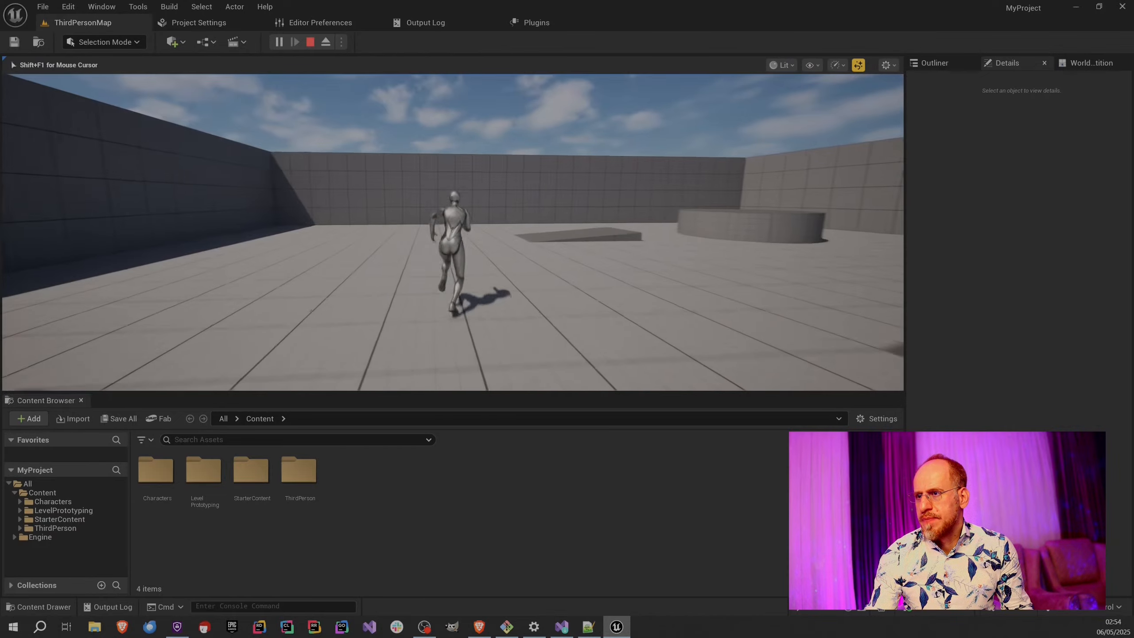
pyautogui.press('space')
pyautogui.press('w')
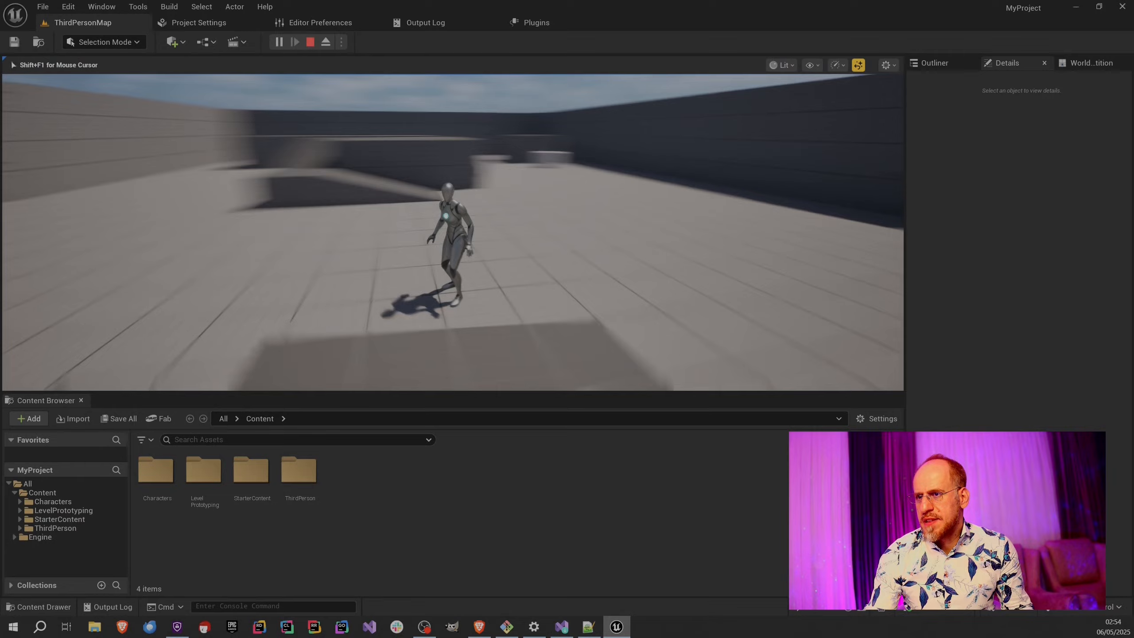
pyautogui.press('w')
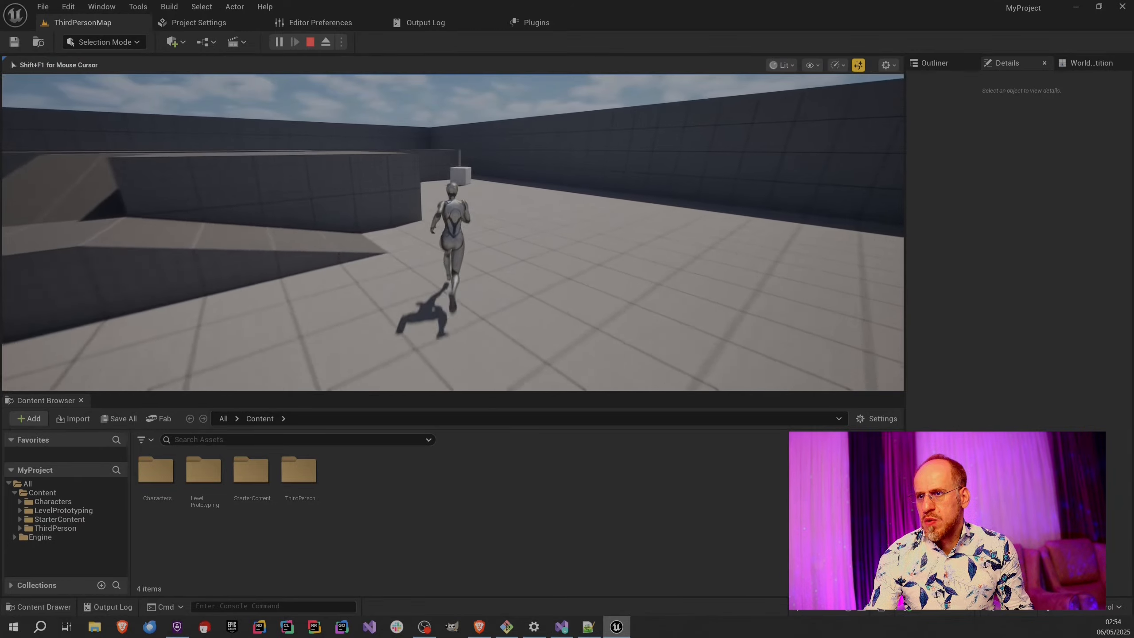
pyautogui.press('w')
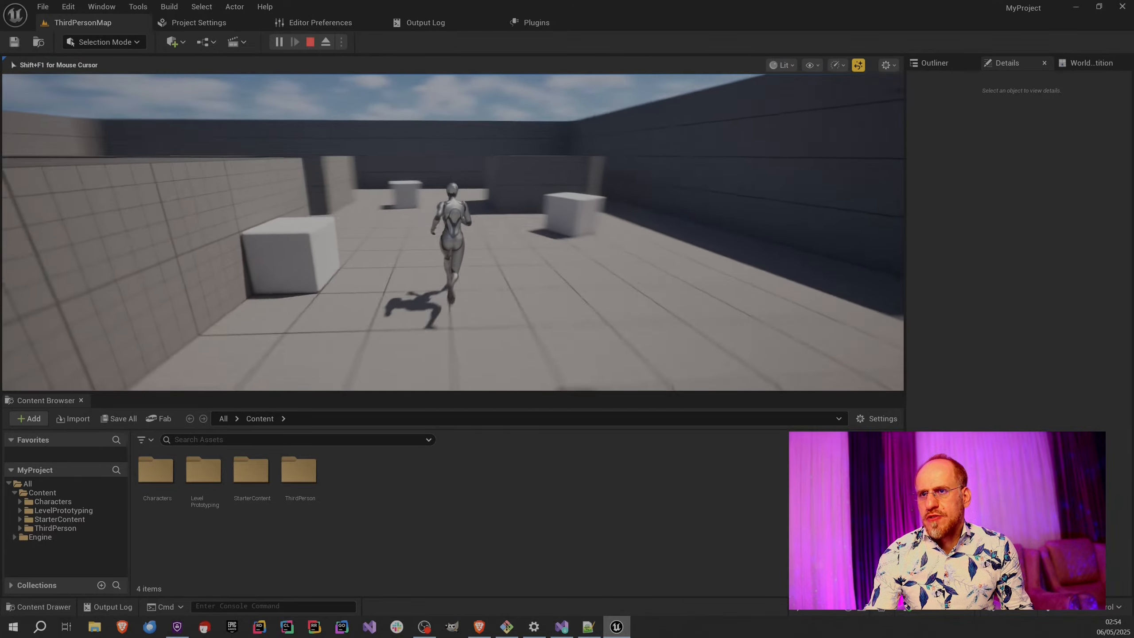
pyautogui.press('w')
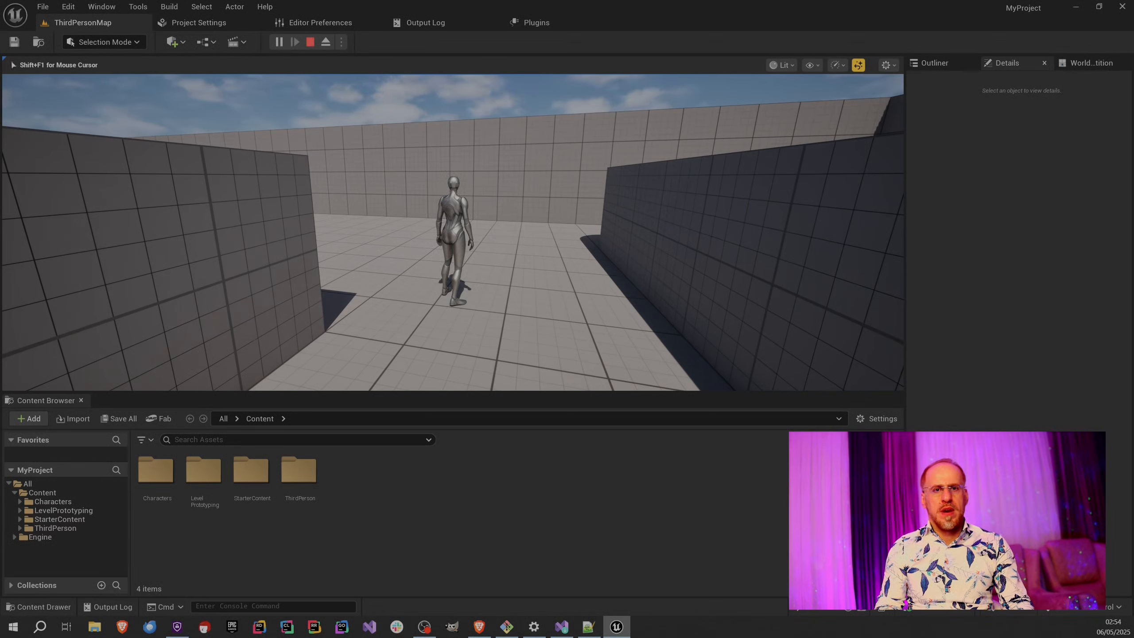
pyautogui.press('Escape')
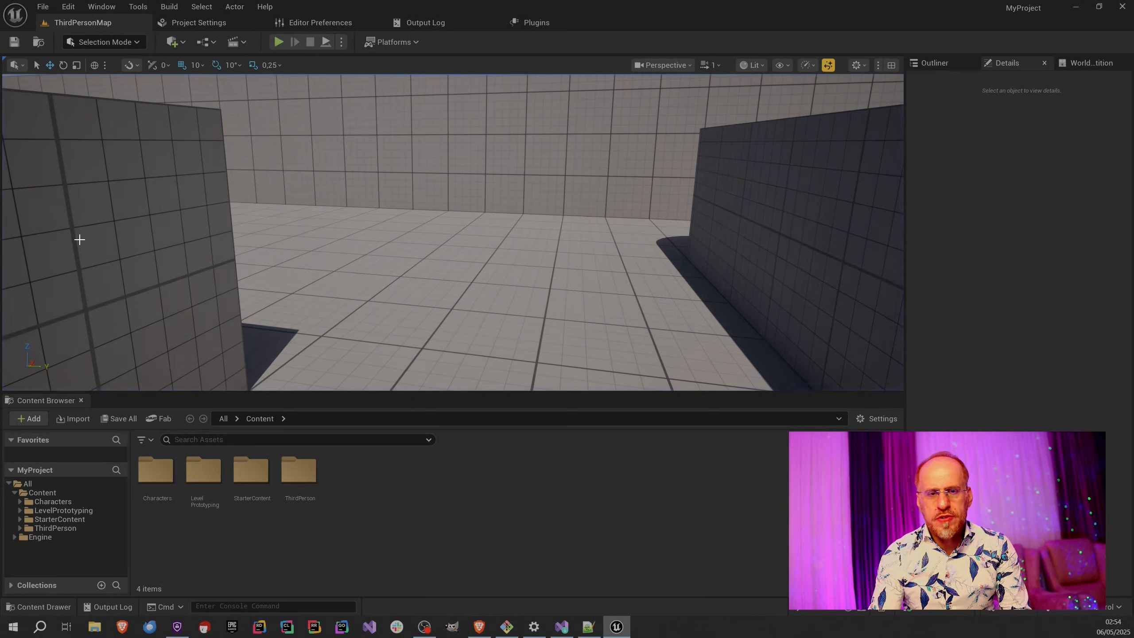